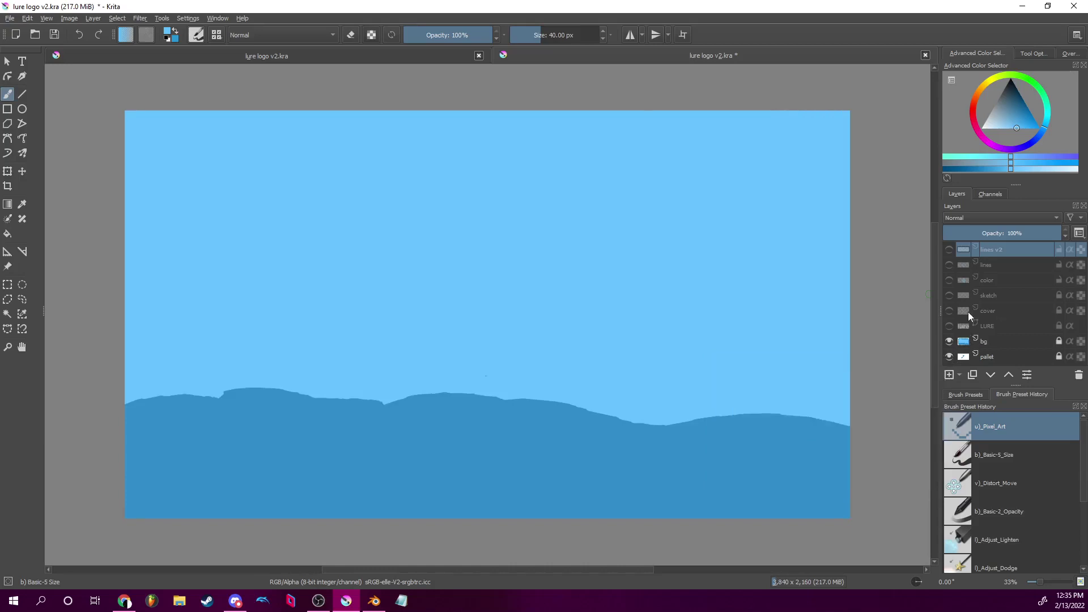
Make the LURE, cover, sketch, color, lines and lines v2 layers visible.
{"action": "mouse_move", "coordinate": [968, 312]}
{"action": "left_click", "coordinate": [949, 326]}
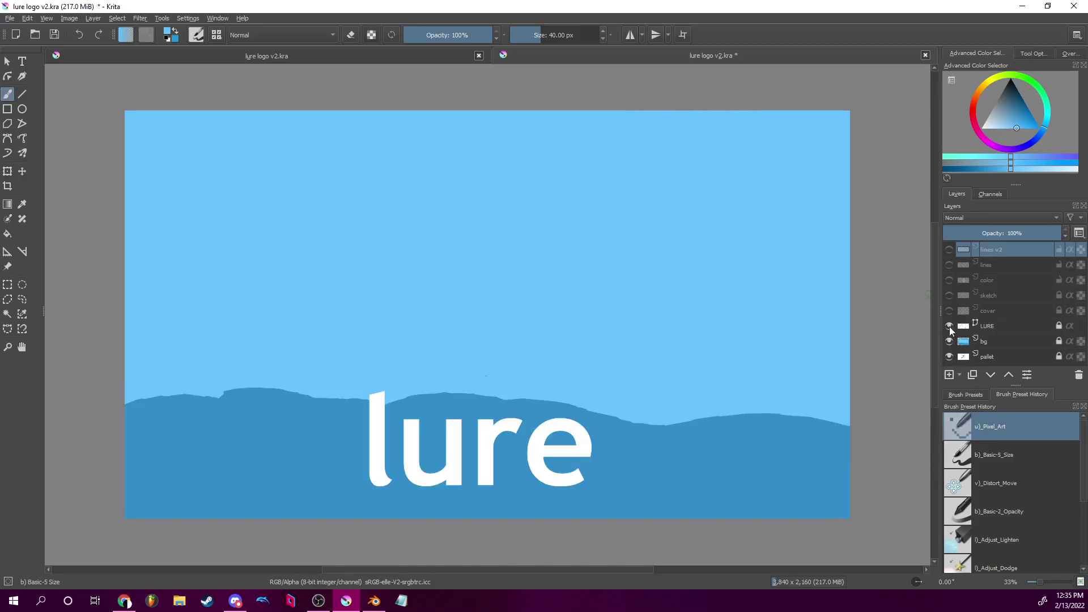
{"action": "mouse_move", "coordinate": [950, 327]}
{"action": "left_click", "coordinate": [949, 310]}
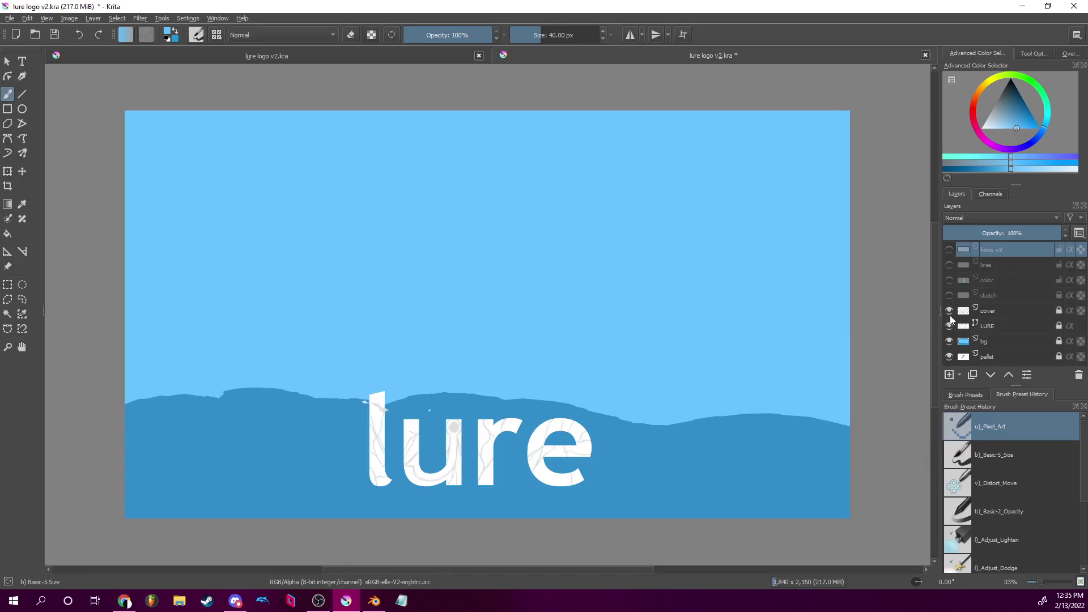
{"action": "mouse_move", "coordinate": [950, 315]}
{"action": "left_click", "coordinate": [951, 295]}
{"action": "mouse_move", "coordinate": [964, 299]}
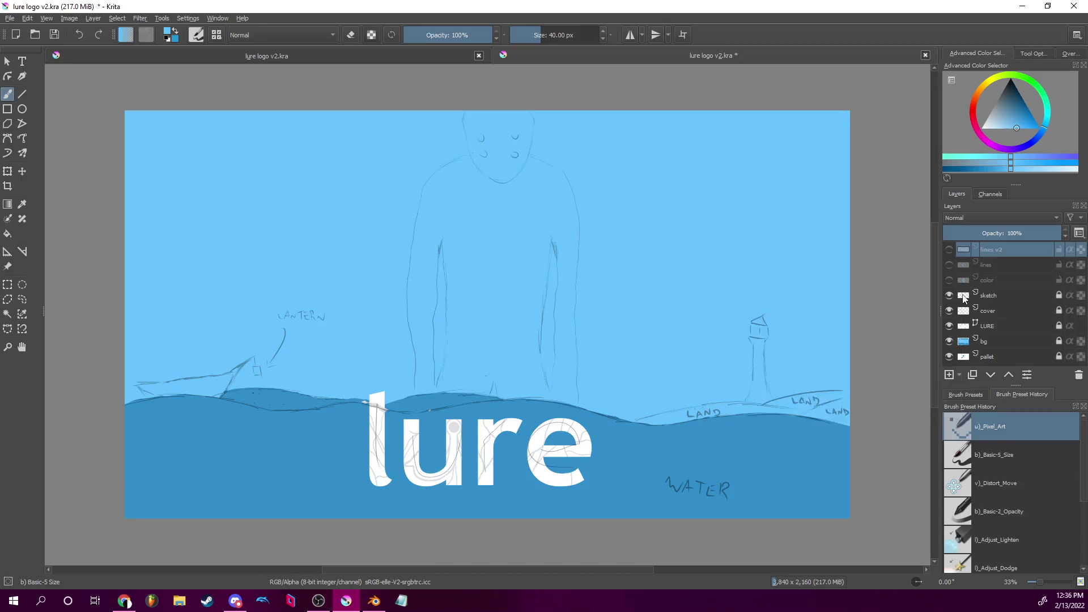
{"action": "left_click", "coordinate": [949, 280]}
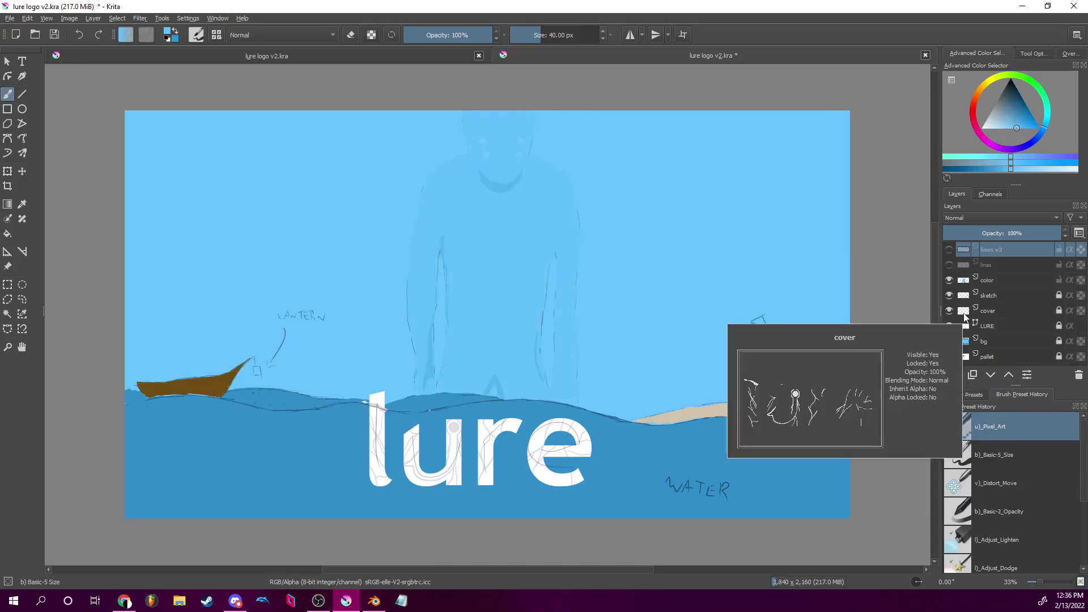
{"action": "left_click", "coordinate": [951, 265]}
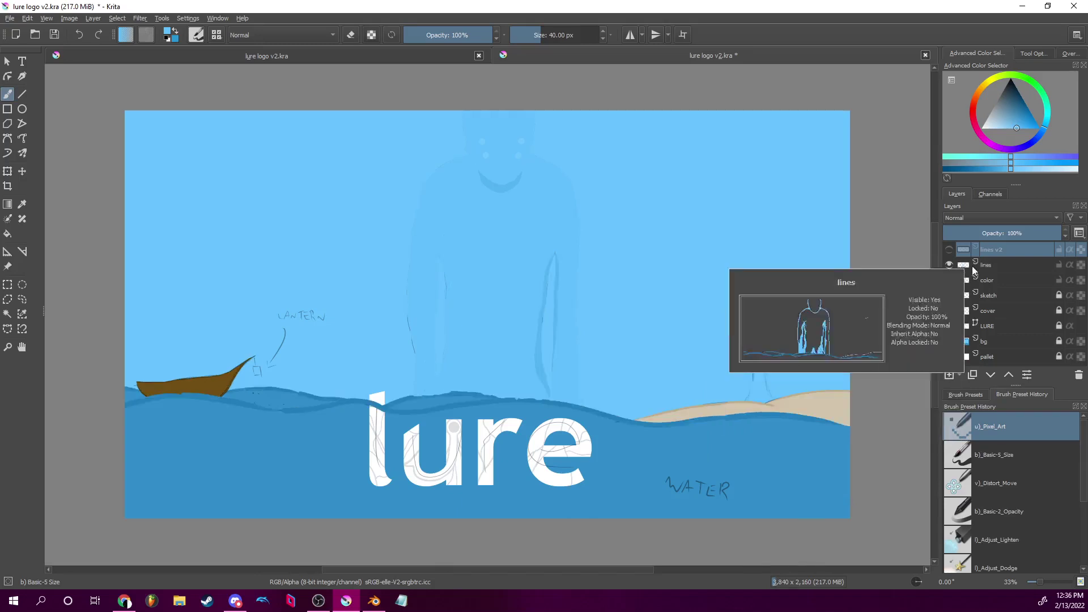
{"action": "left_click", "coordinate": [949, 249]}
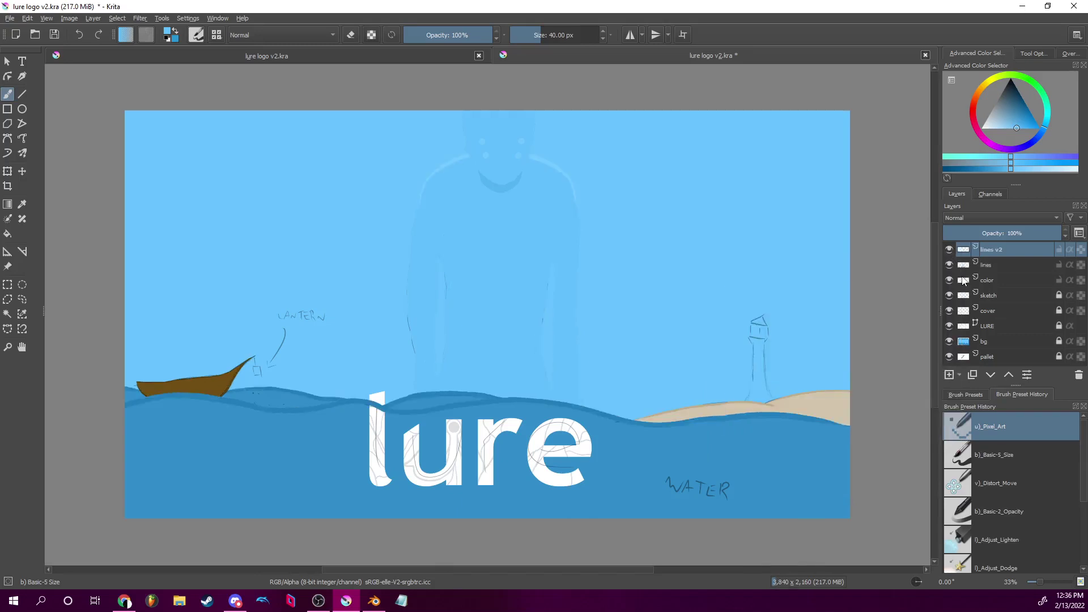
Hide the sketch layer to view the colored artwork on its own, and show the layer again.
{"action": "left_click", "coordinate": [950, 296]}
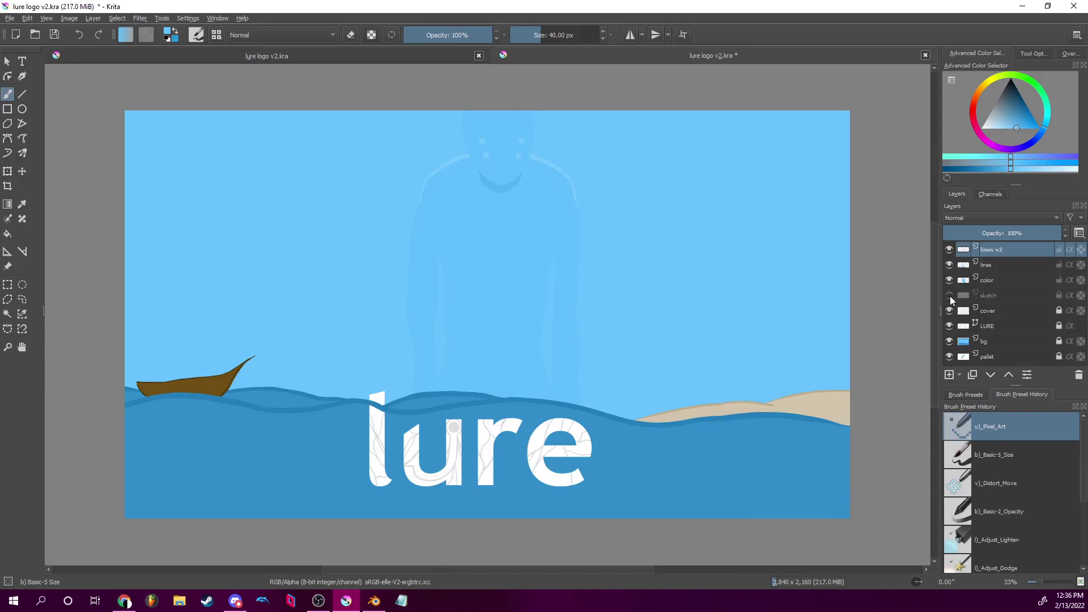
{"action": "mouse_move", "coordinate": [950, 296]}
{"action": "left_click", "coordinate": [949, 296]}
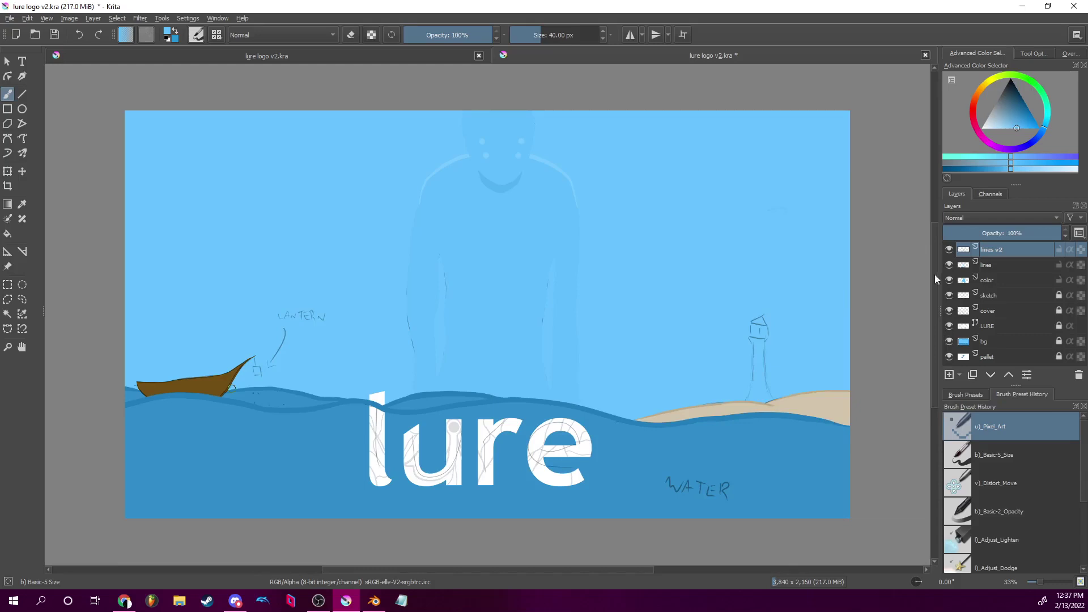
Make the lines layer active and reduce the brush size to 8.64 px.
{"action": "mouse_move", "coordinate": [956, 288]}
{"action": "left_click", "coordinate": [983, 264]}
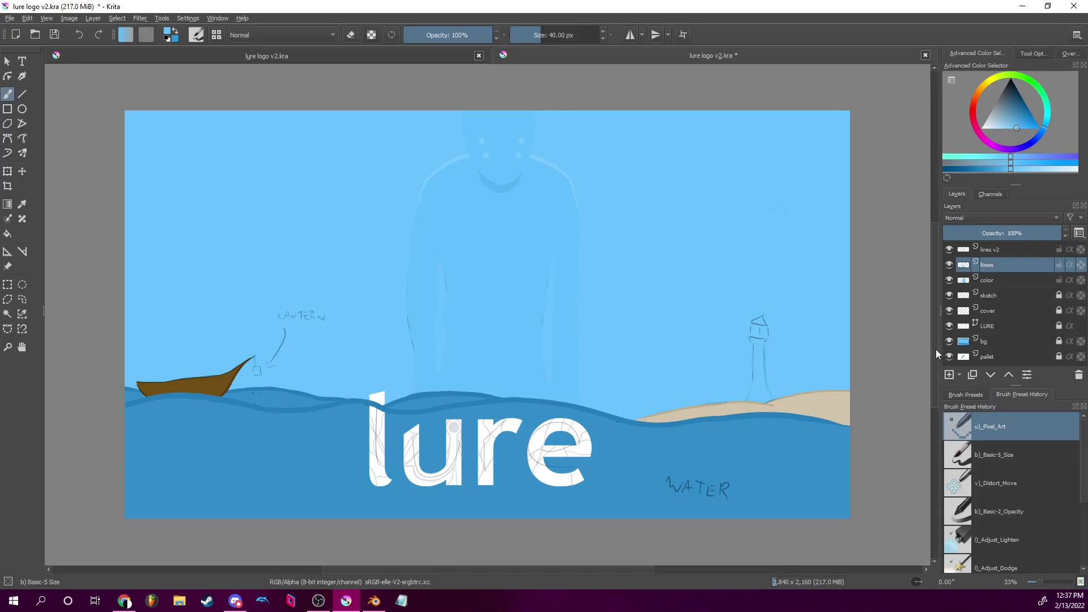
{"action": "left_click_drag", "start_coordinate": [542, 34], "coordinate": [529, 32]}
{"action": "left_click_drag", "start_coordinate": [917, 584], "coordinate": [923, 587]}
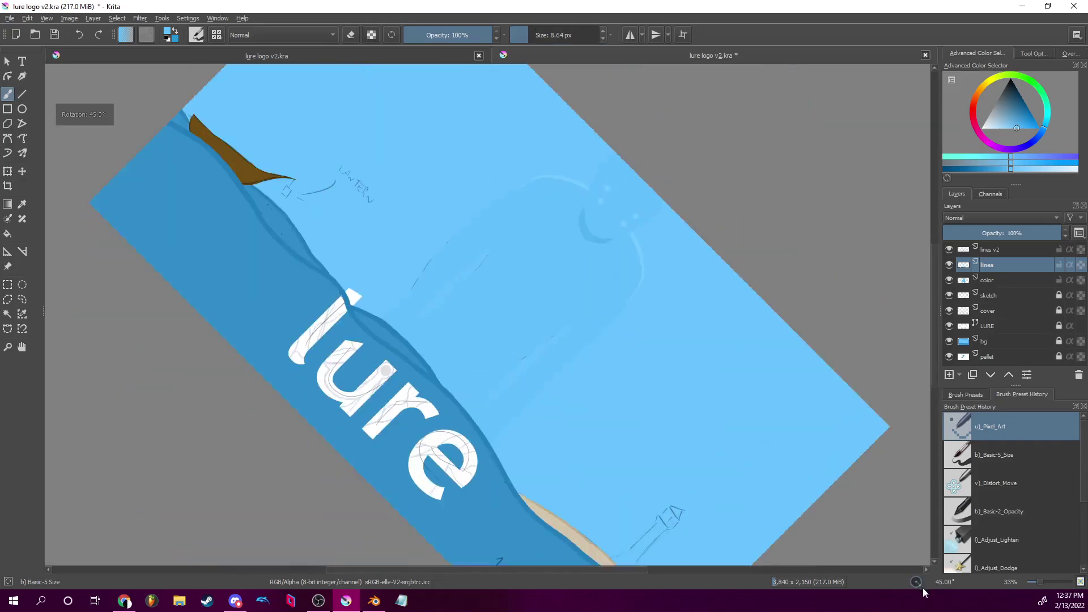
{"action": "mouse_move", "coordinate": [718, 454]}
{"action": "left_mouse_down"}
{"action": "mouse_move", "coordinate": [704, 393]}
{"action": "mouse_move", "coordinate": [630, 258]}
{"action": "mouse_move", "coordinate": [719, 383]}
{"action": "left_mouse_up"}
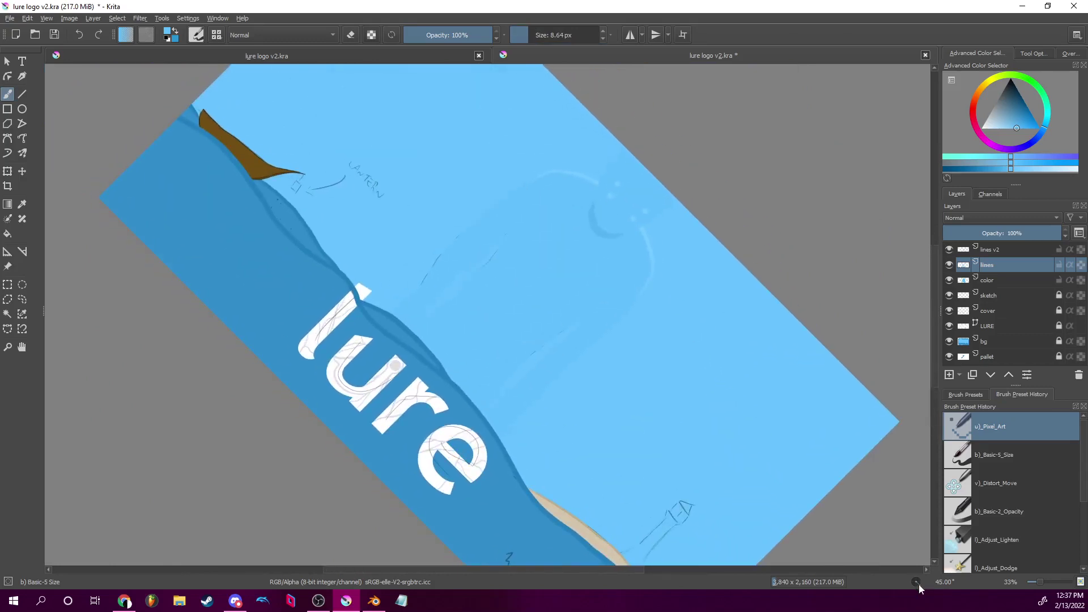
{"action": "left_click_drag", "start_coordinate": [920, 584], "coordinate": [941, 583]}
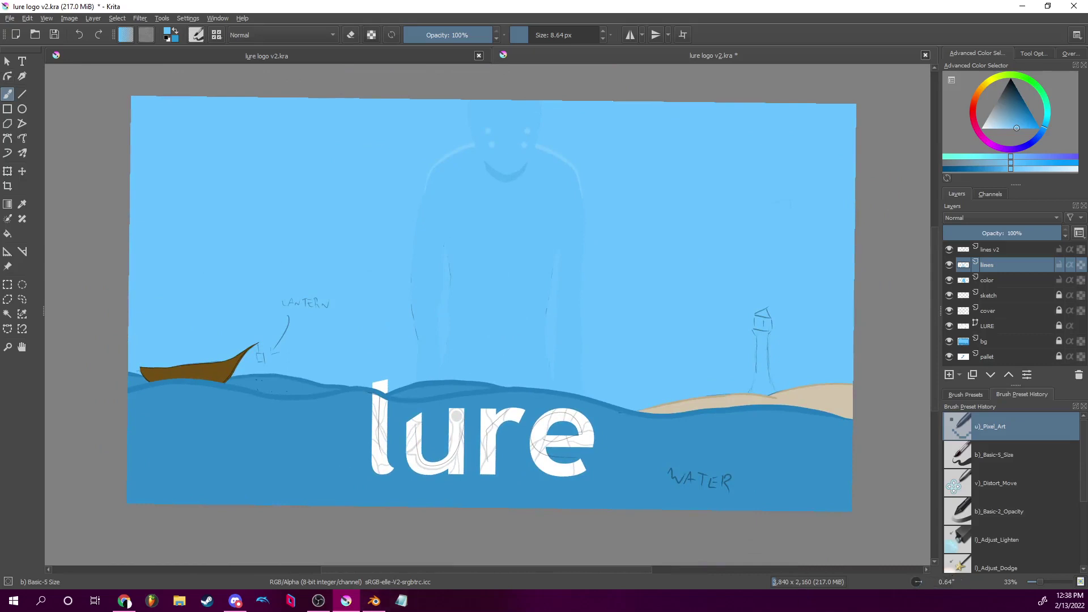
{"action": "key", "text": "alt+Tab"}
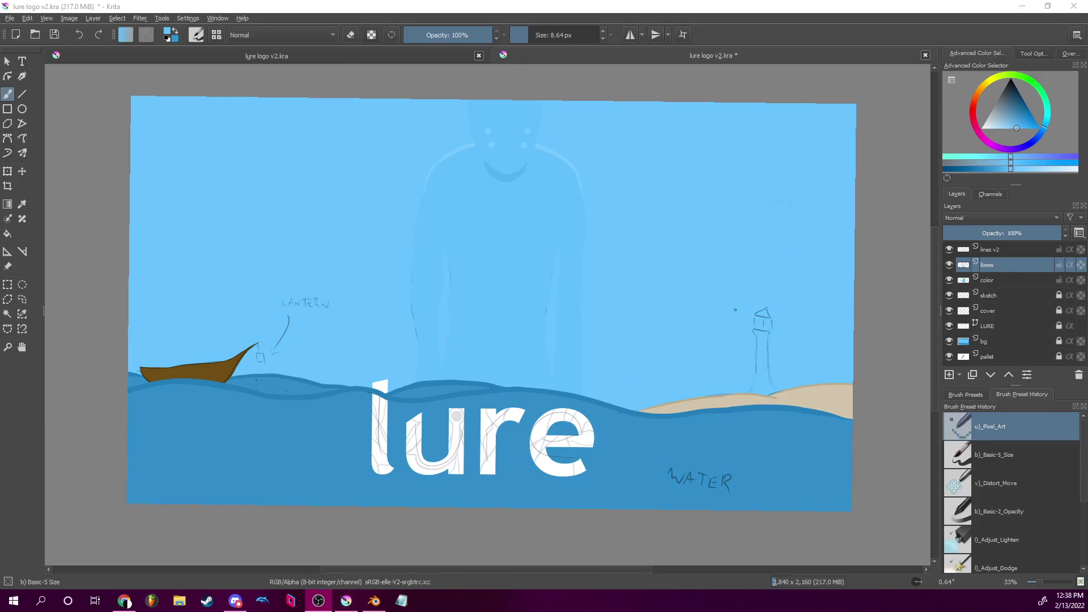
Compare the artwork with and without the sketch layer, leaving the sketch visible.
{"action": "left_click", "coordinate": [949, 295]}
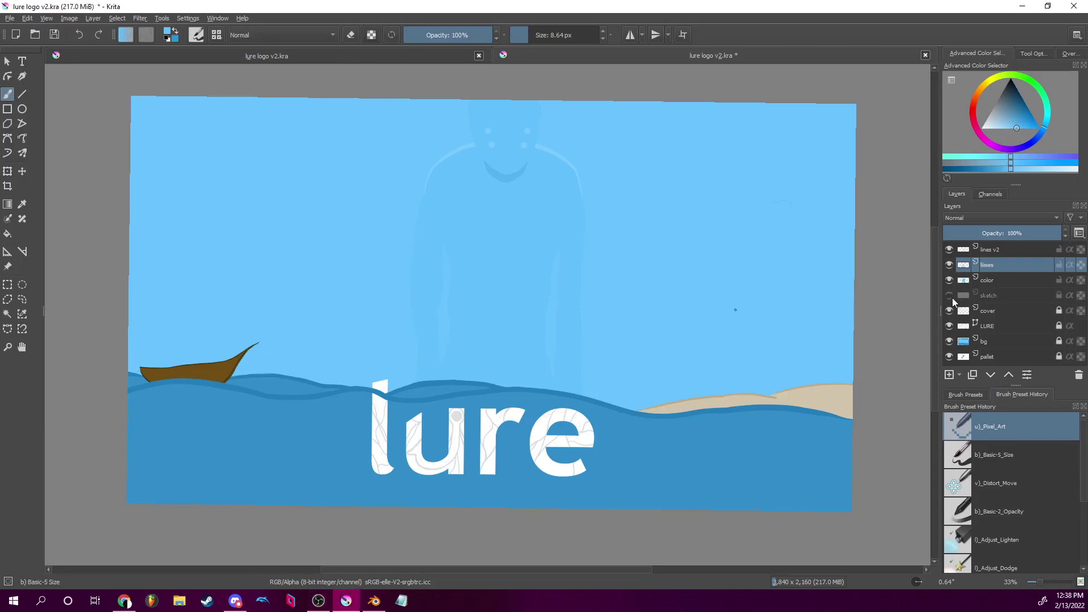
{"action": "mouse_move", "coordinate": [955, 295]}
{"action": "left_click", "coordinate": [950, 296]}
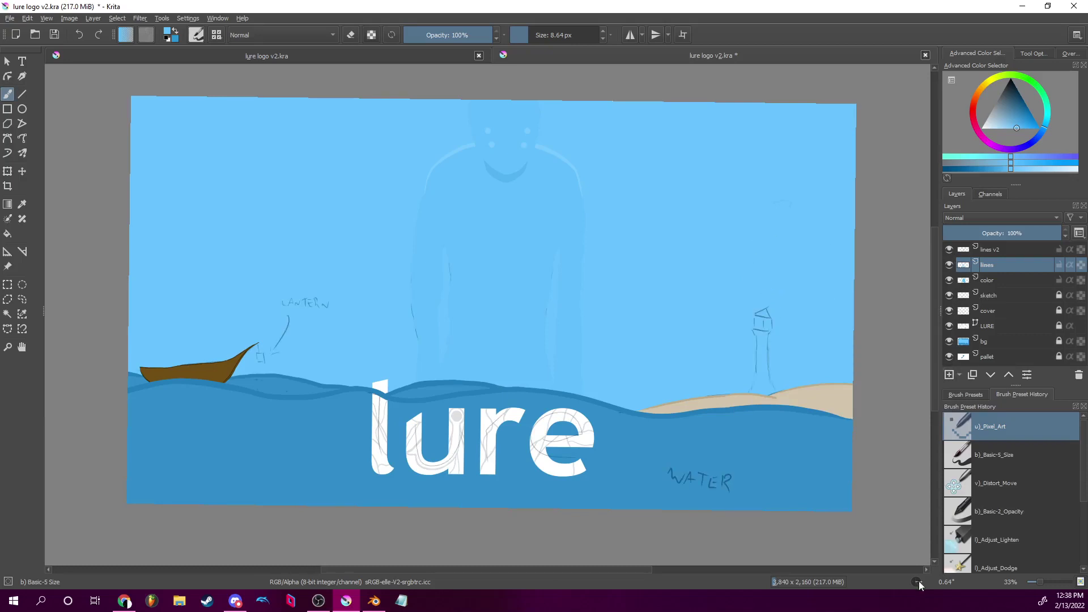
Set the canvas rotation to 0°.
{"action": "left_click_drag", "start_coordinate": [919, 581], "coordinate": [956, 584]}
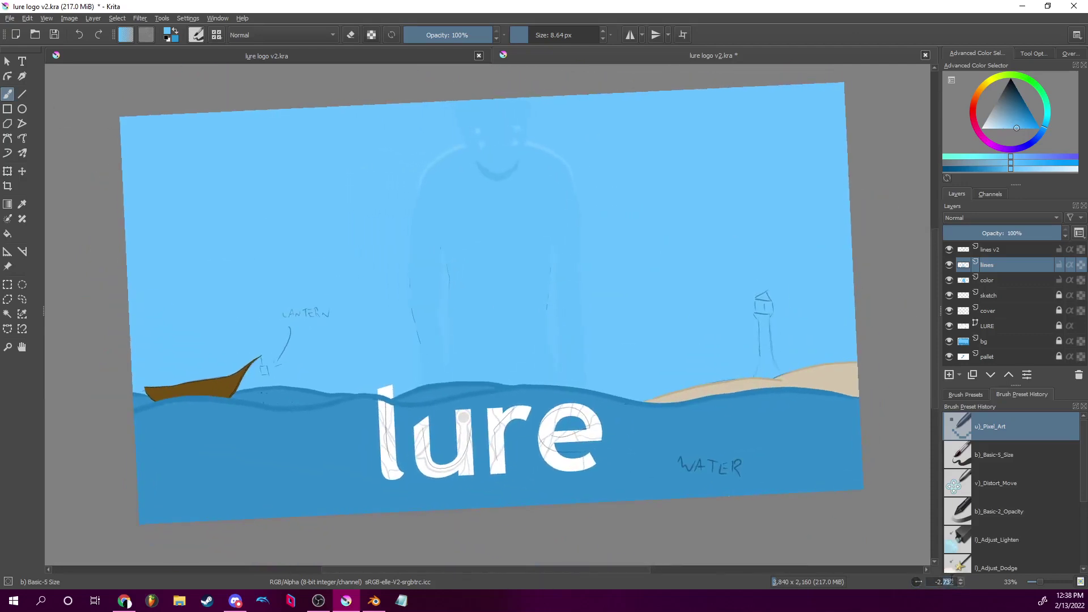
{"action": "triple_click", "coordinate": [954, 582]}
{"action": "type", "text": "0"}
{"action": "key", "text": "Return"}
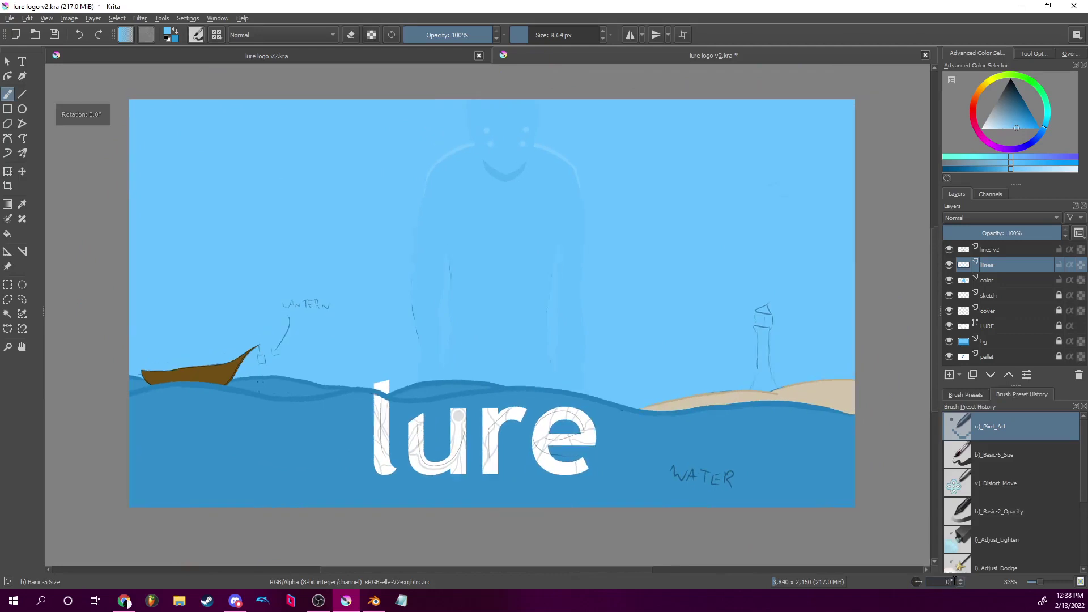
Zoom in to 200% on the lighthouse sketch and look at the settings of the Basic-5 Size brush.
{"action": "left_click_drag", "start_coordinate": [811, 369], "coordinate": [626, 367]}
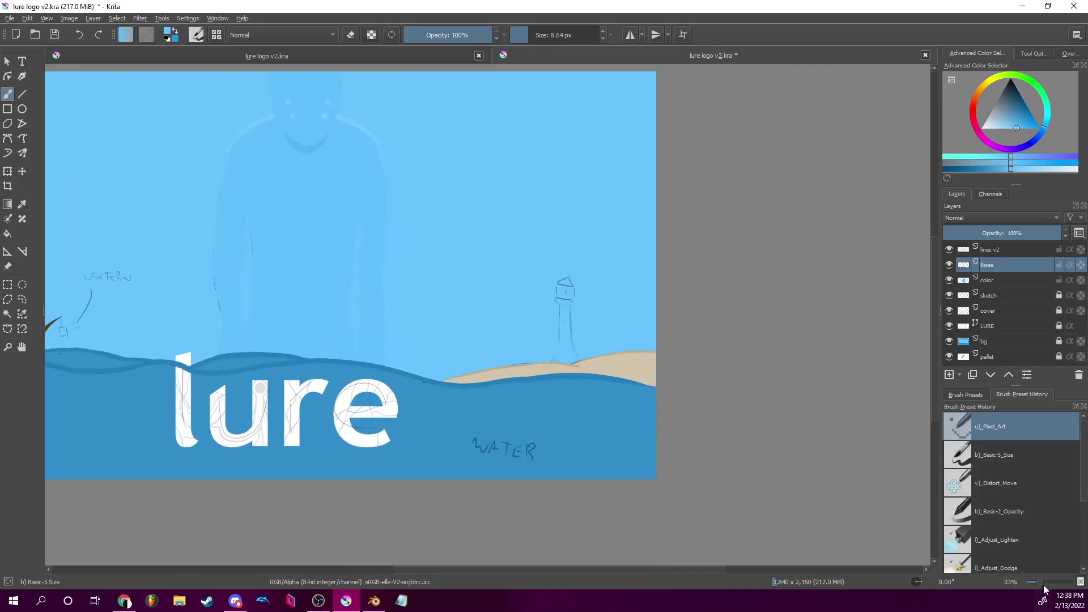
{"action": "left_click_drag", "start_coordinate": [1043, 585], "coordinate": [1048, 583]}
{"action": "left_click_drag", "start_coordinate": [842, 413], "coordinate": [476, 262]}
{"action": "left_click_drag", "start_coordinate": [652, 258], "coordinate": [654, 280]}
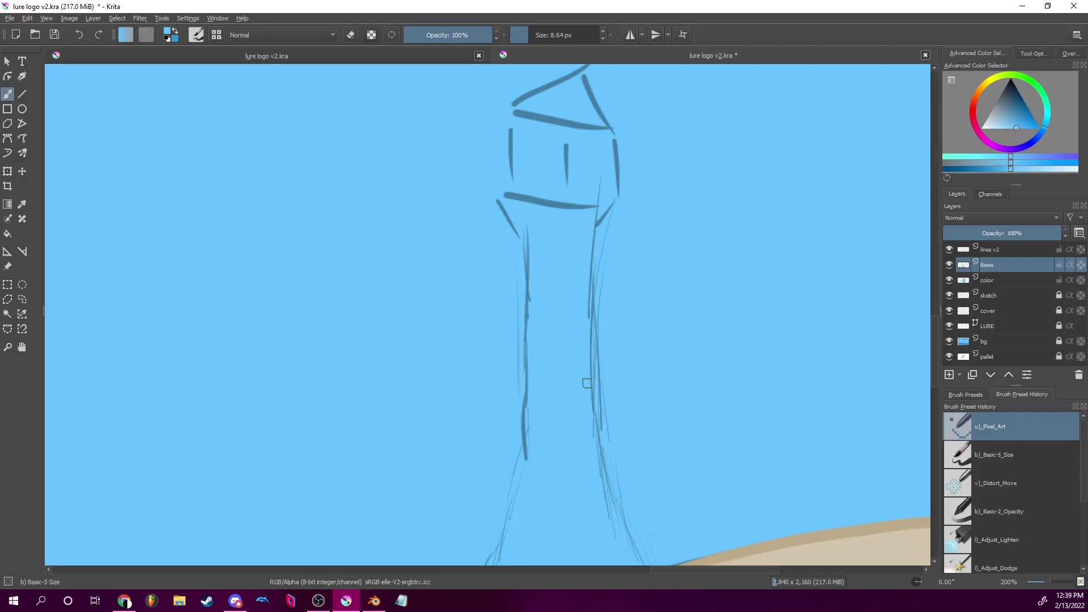
{"action": "scroll", "coordinate": [588, 383], "scroll_direction": "down", "scroll_amount": 3}
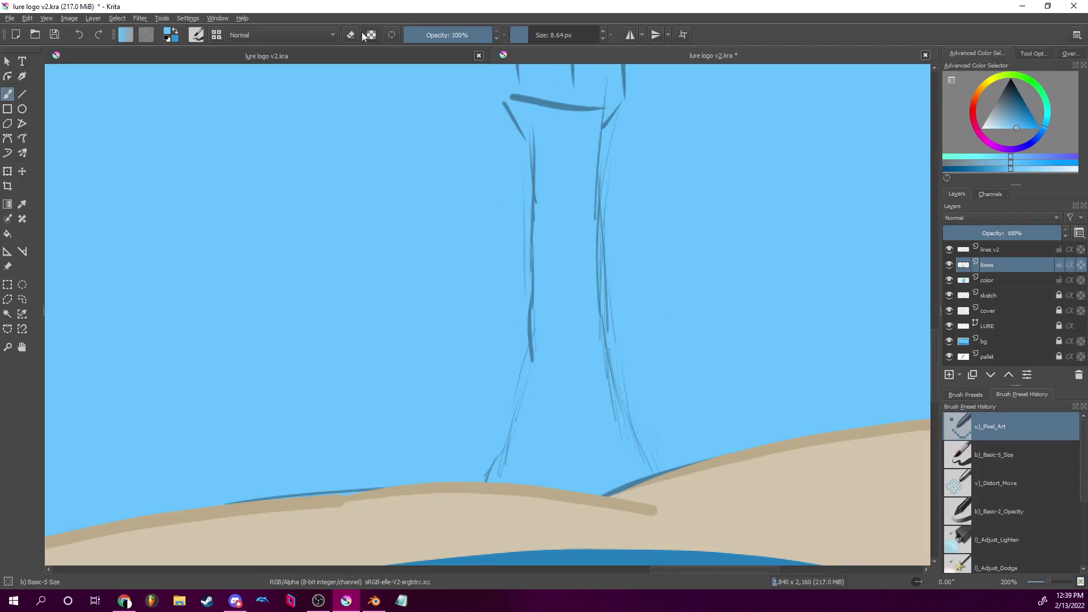
{"action": "left_click", "coordinate": [196, 35]}
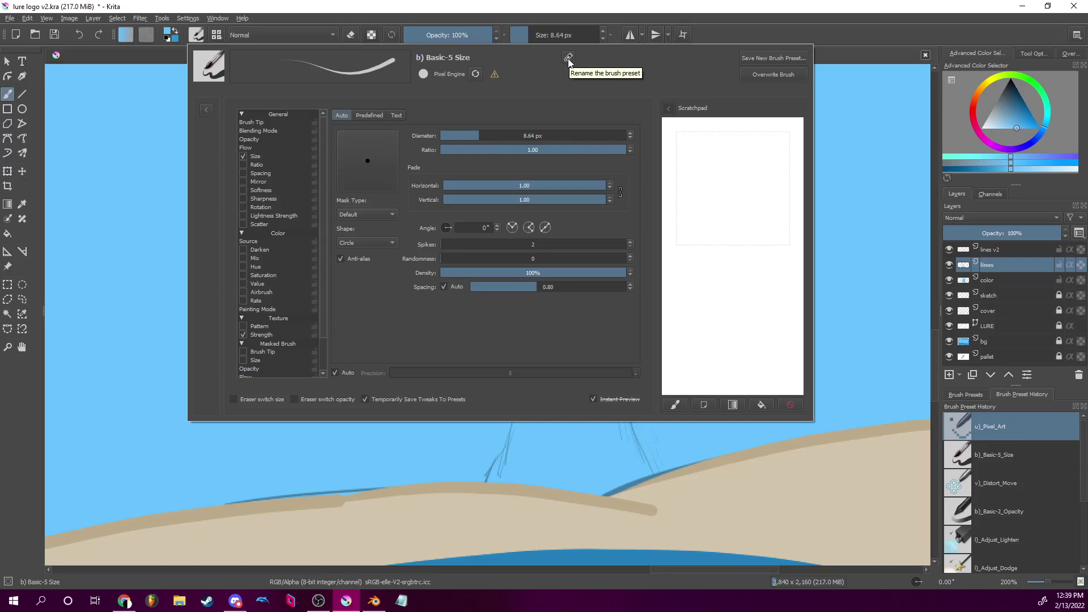
{"action": "left_click", "coordinate": [198, 35]}
{"action": "left_click", "coordinate": [200, 34]}
{"action": "left_click", "coordinate": [164, 280]}
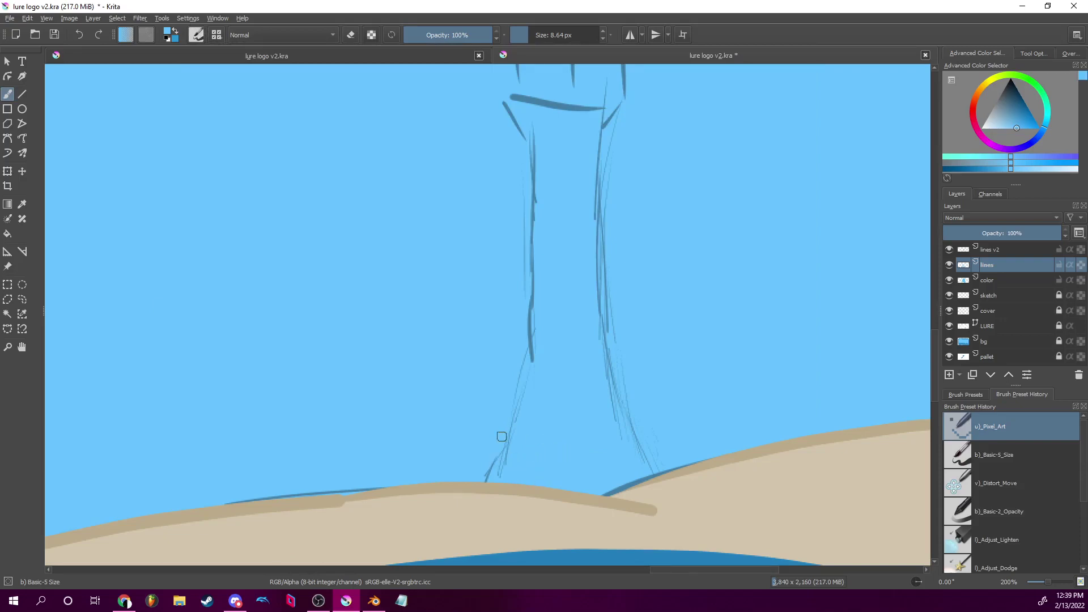
Try to trace the left side of the lighthouse's base with the canvas rotated to 30°.
{"action": "left_click_drag", "start_coordinate": [918, 583], "coordinate": [926, 587]}
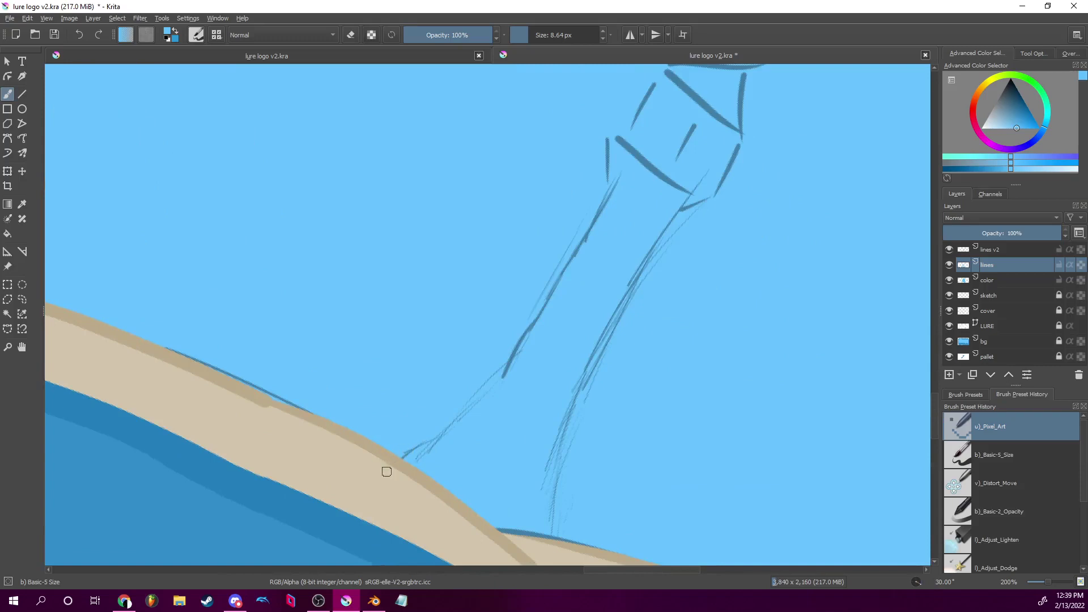
{"action": "left_click_drag", "start_coordinate": [378, 480], "coordinate": [401, 447]}
{"action": "key", "text": "ctrl+z"}
{"action": "left_click_drag", "start_coordinate": [403, 457], "coordinate": [430, 440]}
Set the brush color to black and test it with a stroke down the lighthouse tower's left edge, undoing the stroke.
{"action": "key", "text": "d"}
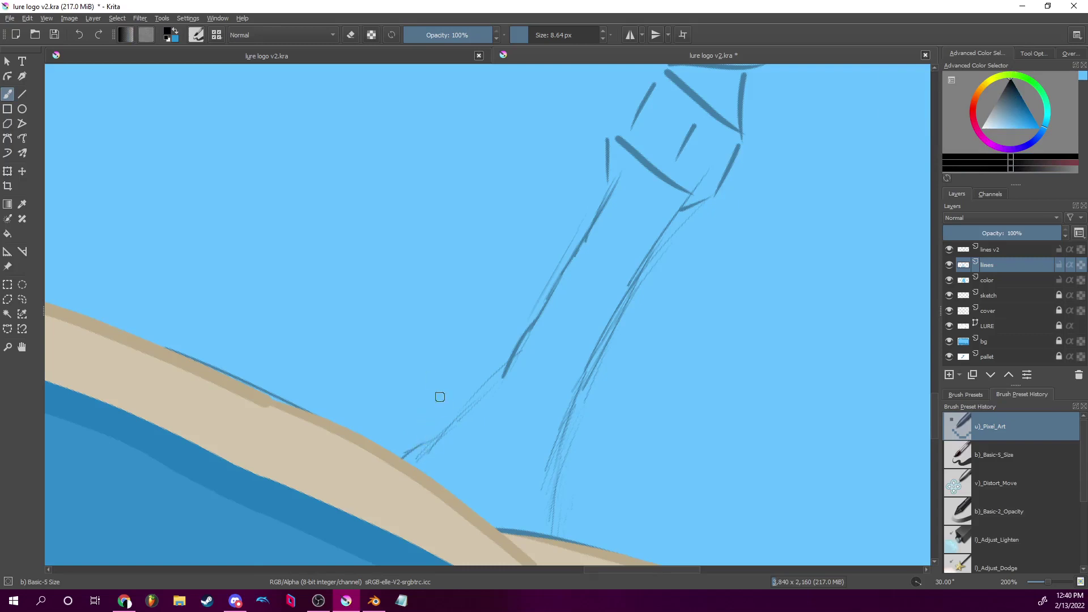
{"action": "left_click", "coordinate": [917, 582]}
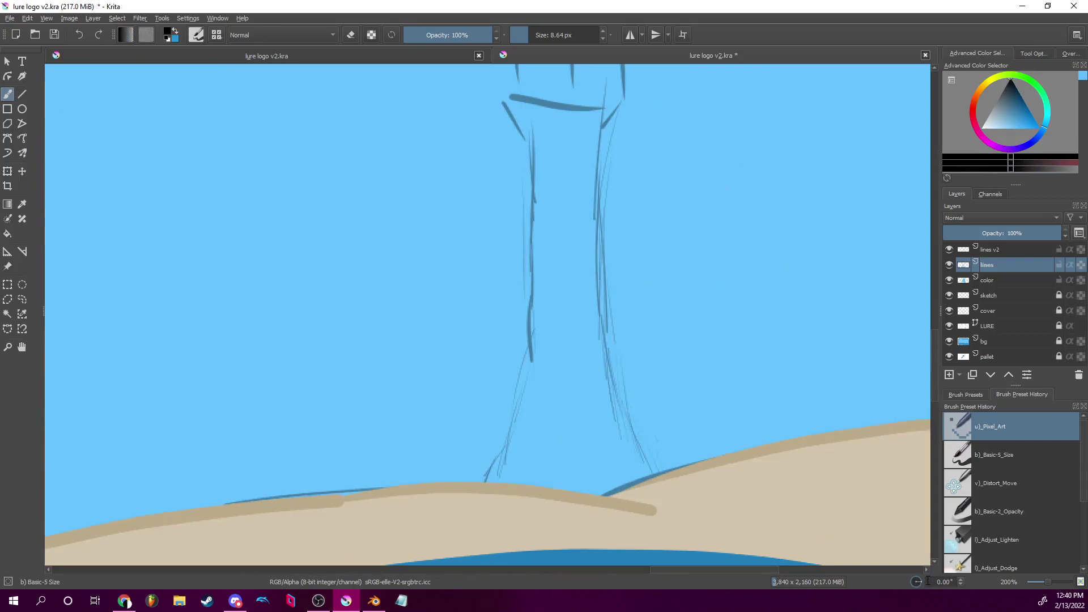
{"action": "left_click_drag", "start_coordinate": [531, 141], "coordinate": [527, 355]}
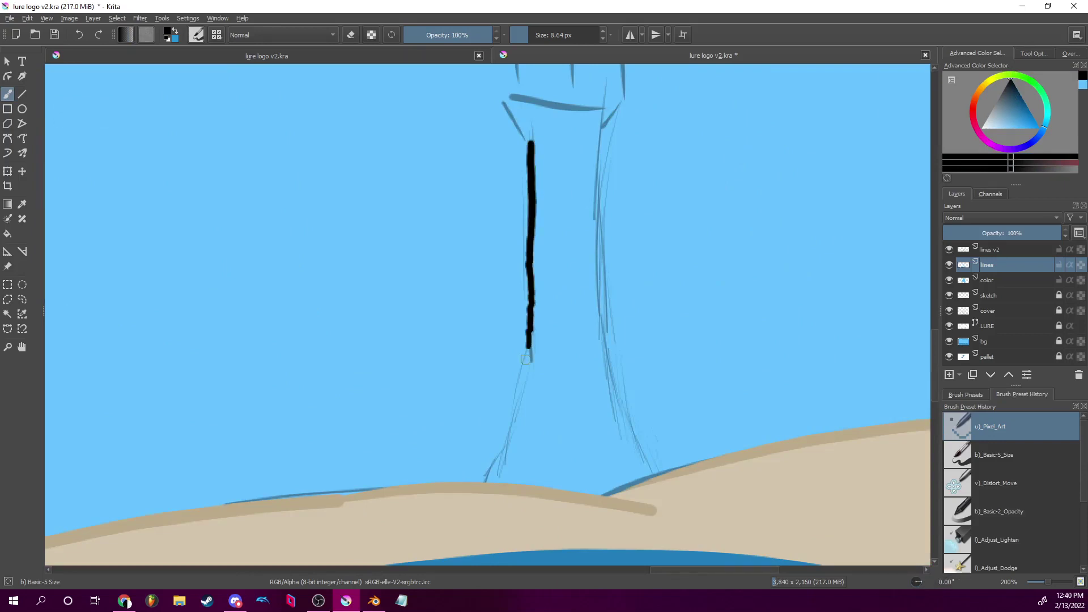
{"action": "key", "text": "ctrl+z"}
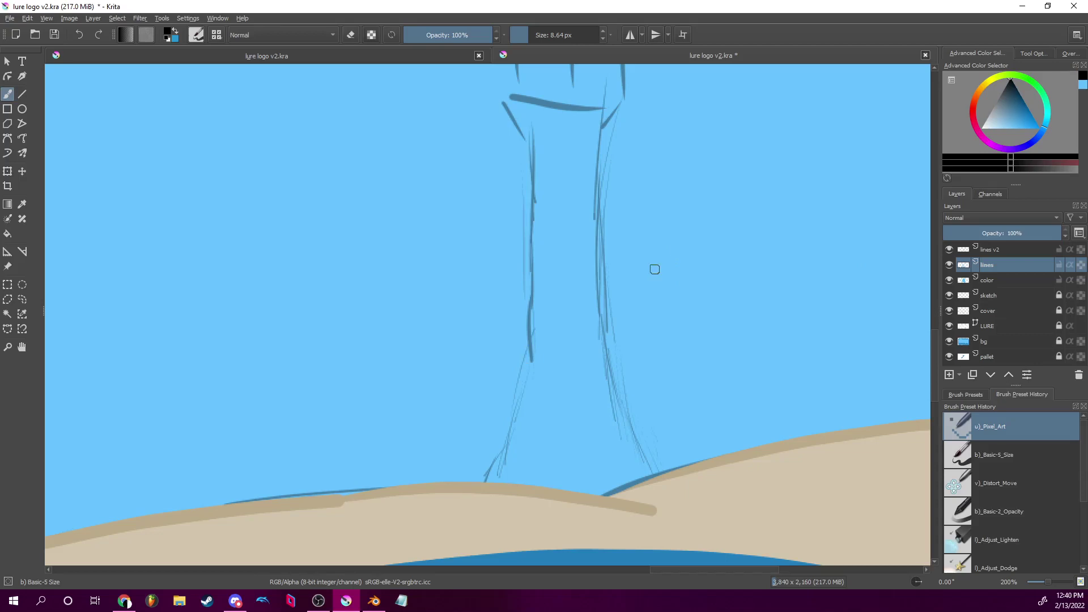
Look over the smoothing modes available for the brush.
{"action": "left_click_drag", "start_coordinate": [681, 256], "coordinate": [705, 299]}
{"action": "left_click", "coordinate": [1033, 53]}
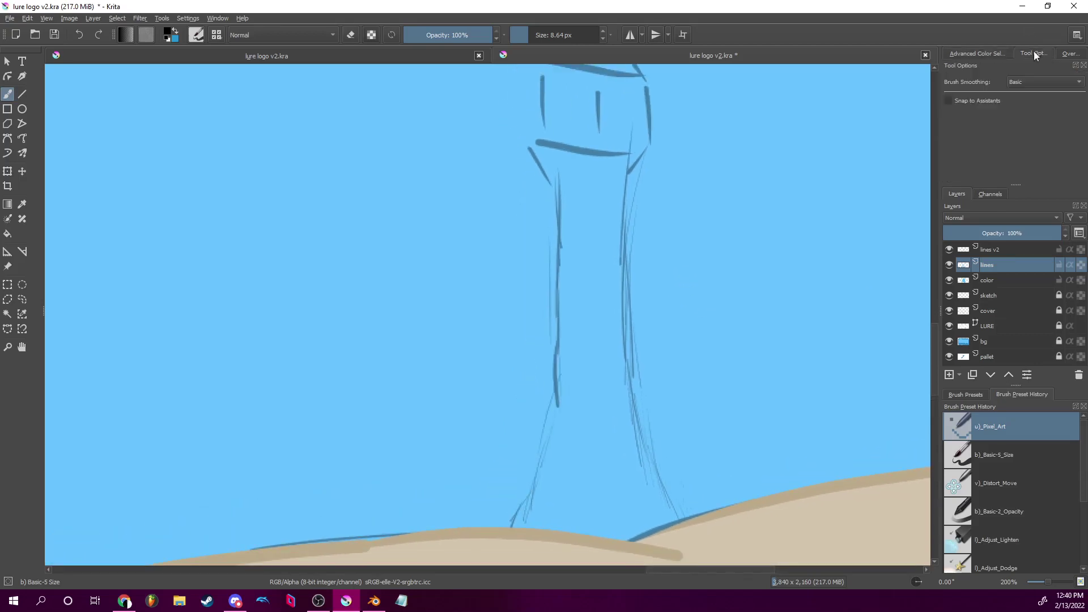
{"action": "left_click", "coordinate": [1040, 83]}
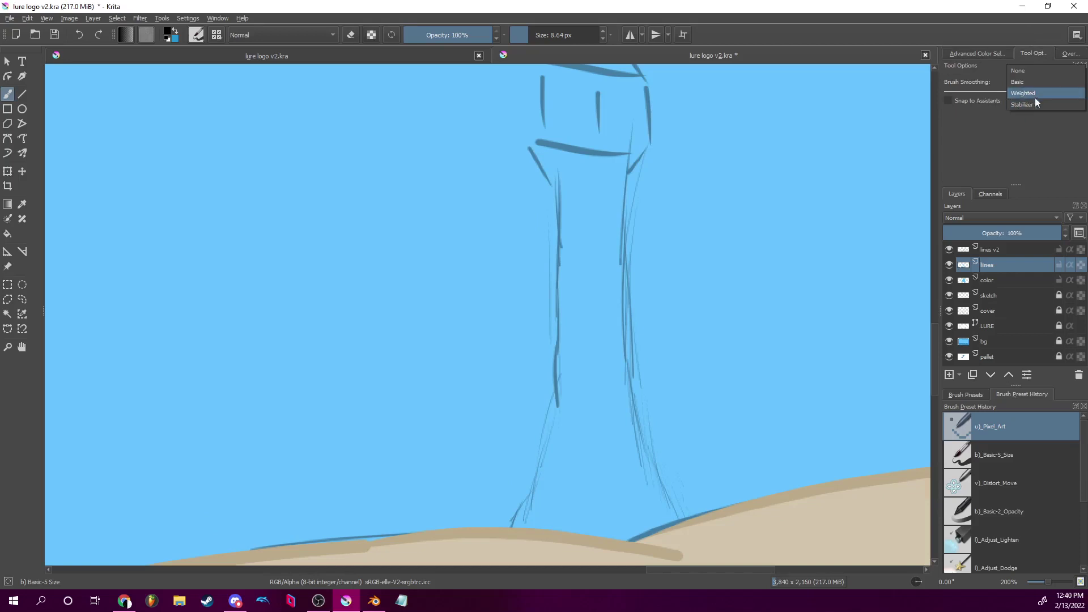
{"action": "left_click", "coordinate": [1064, 58]}
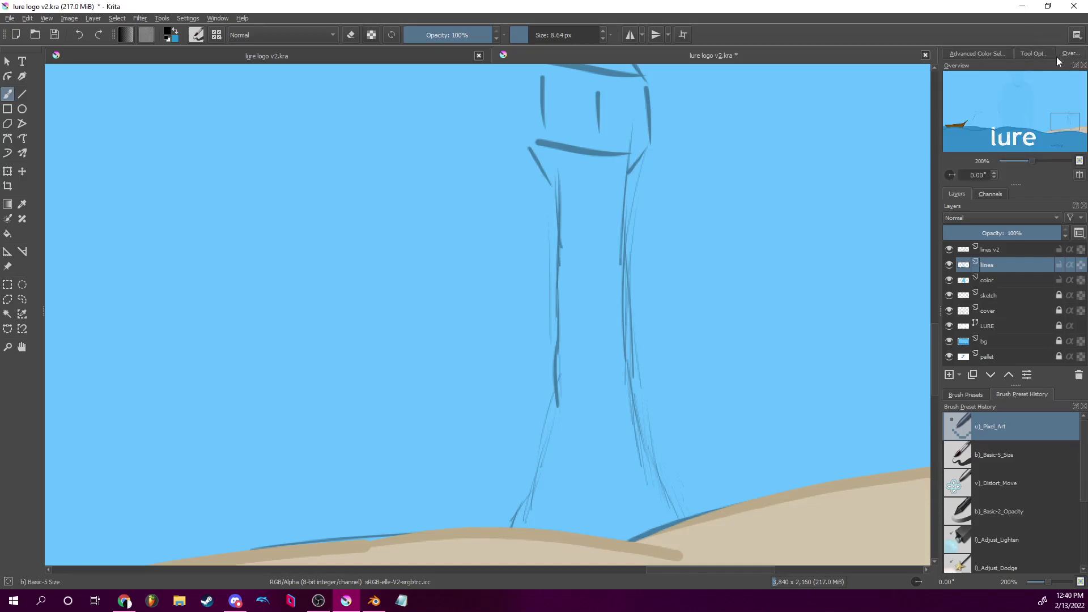
{"action": "left_click", "coordinate": [1035, 55]}
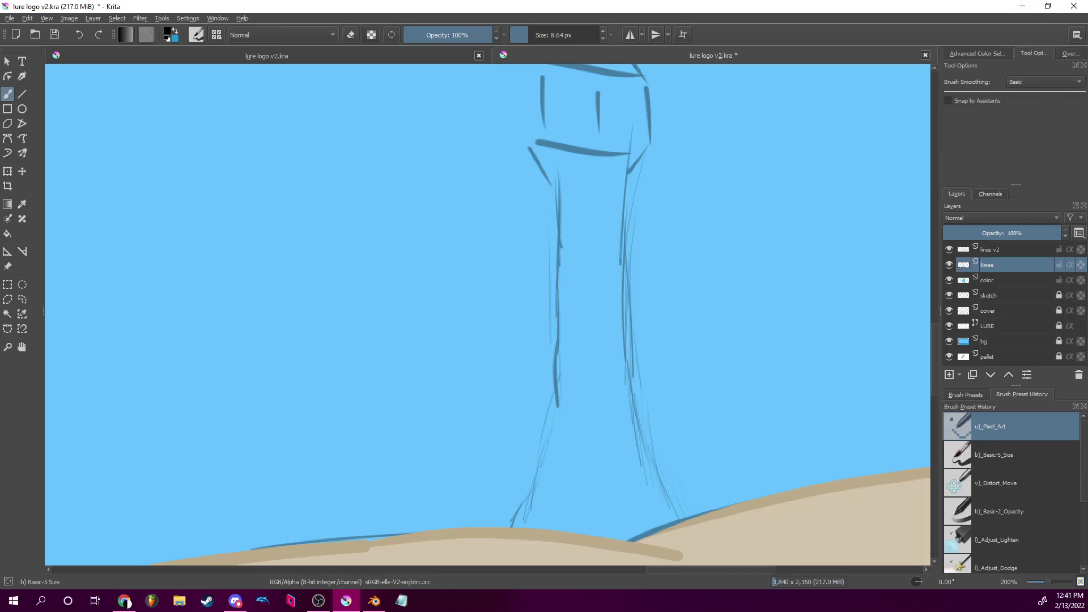
{"action": "key", "text": "alt+Tab"}
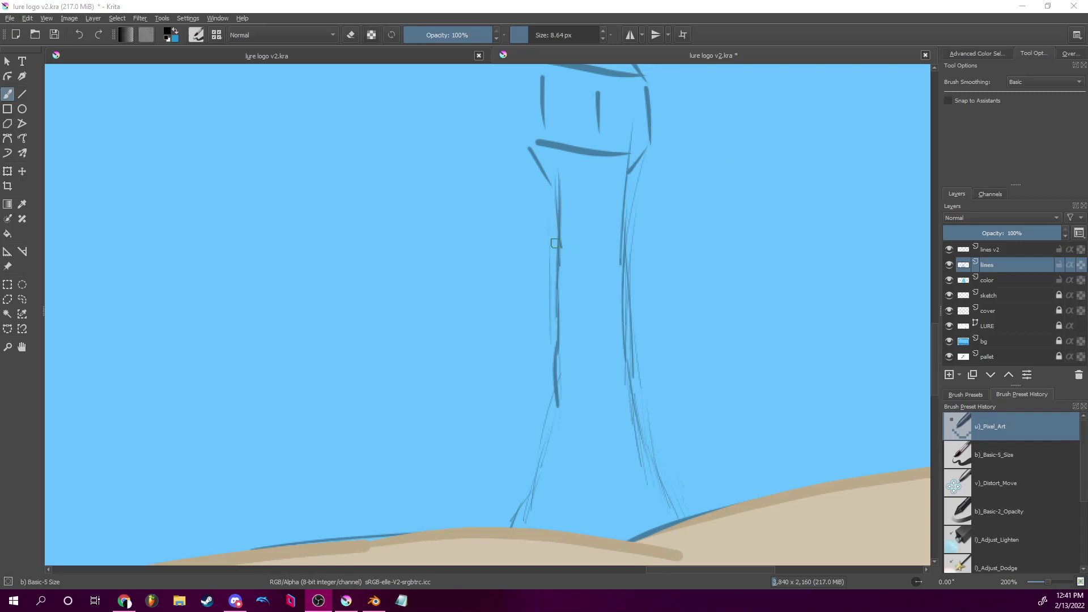
Rotate the canvas to 45° around the lighthouse and set the brush smoothing to Stabilizer.
{"action": "left_click_drag", "start_coordinate": [921, 583], "coordinate": [920, 587]}
{"action": "left_click_drag", "start_coordinate": [567, 358], "coordinate": [687, 261]}
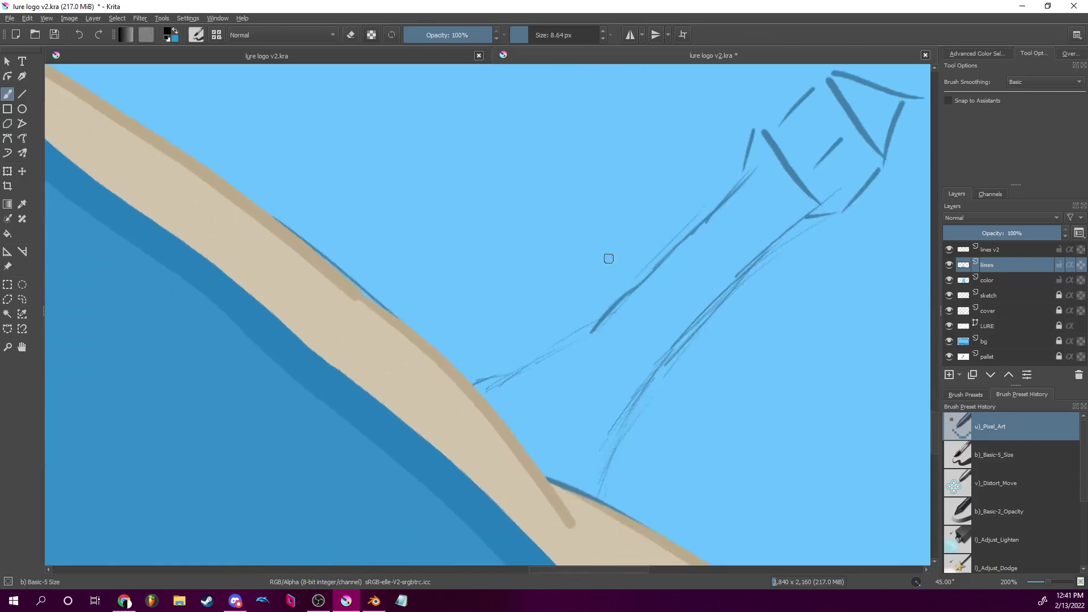
{"action": "left_click", "coordinate": [1030, 80]}
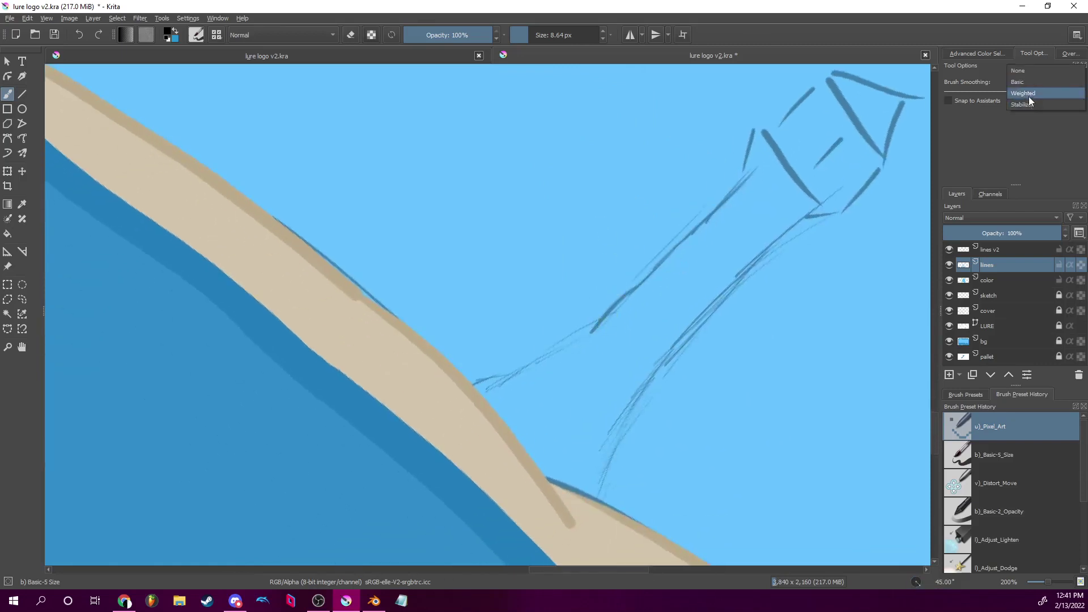
{"action": "left_click", "coordinate": [1031, 103]}
{"action": "left_click_drag", "start_coordinate": [777, 212], "coordinate": [590, 299]}
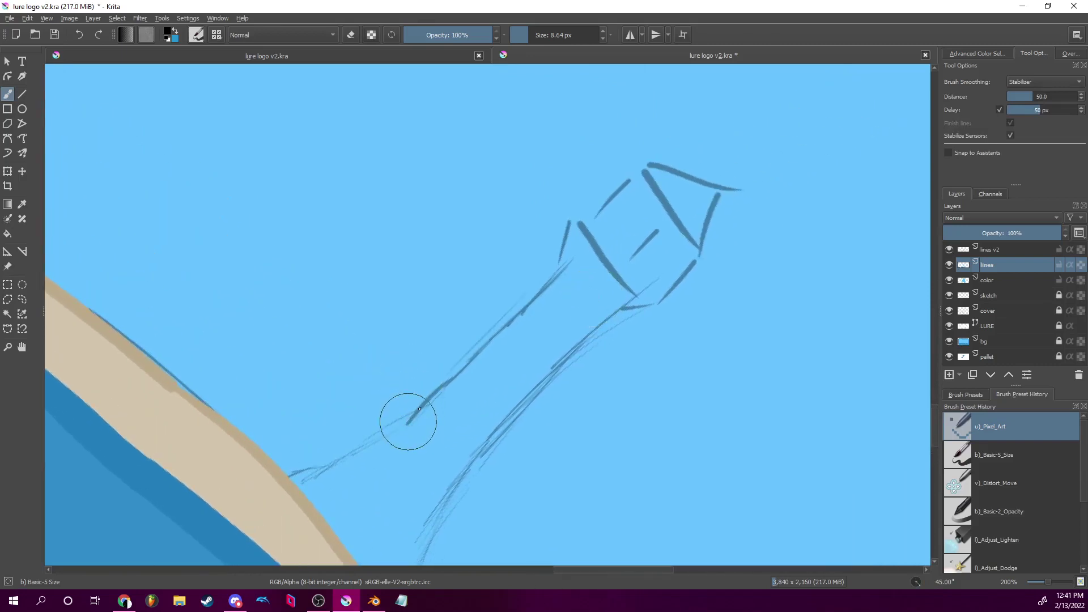
Trace the upper left edge and the full right edge of the lighthouse tower in black over the sketch.
{"action": "left_click_drag", "start_coordinate": [409, 420], "coordinate": [586, 240]}
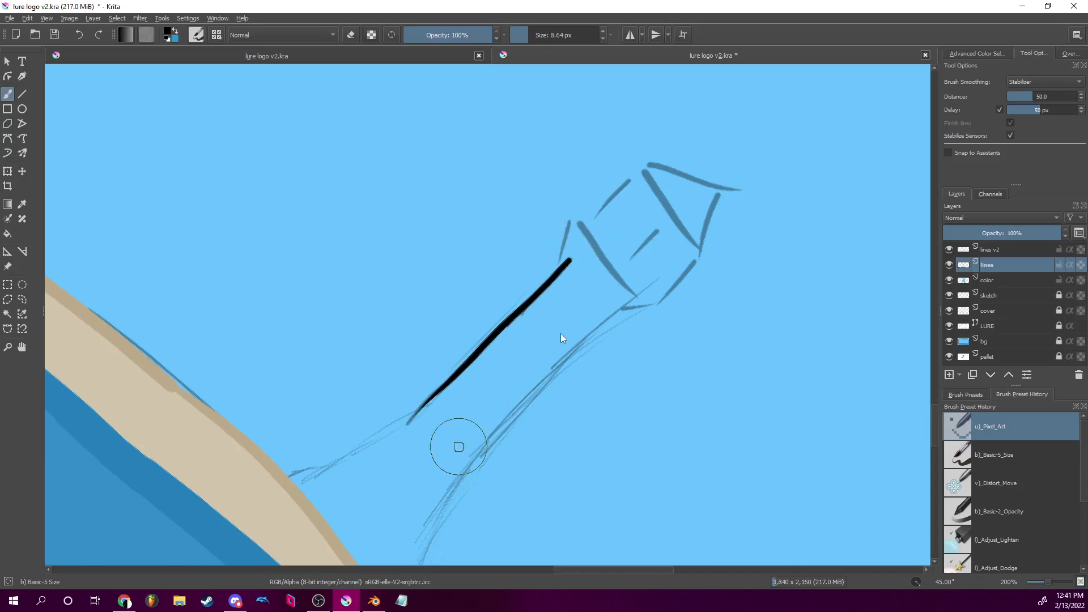
{"action": "right_click", "coordinate": [461, 417]}
{"action": "right_click", "coordinate": [523, 396]}
{"action": "left_click_drag", "start_coordinate": [490, 486], "coordinate": [464, 411]}
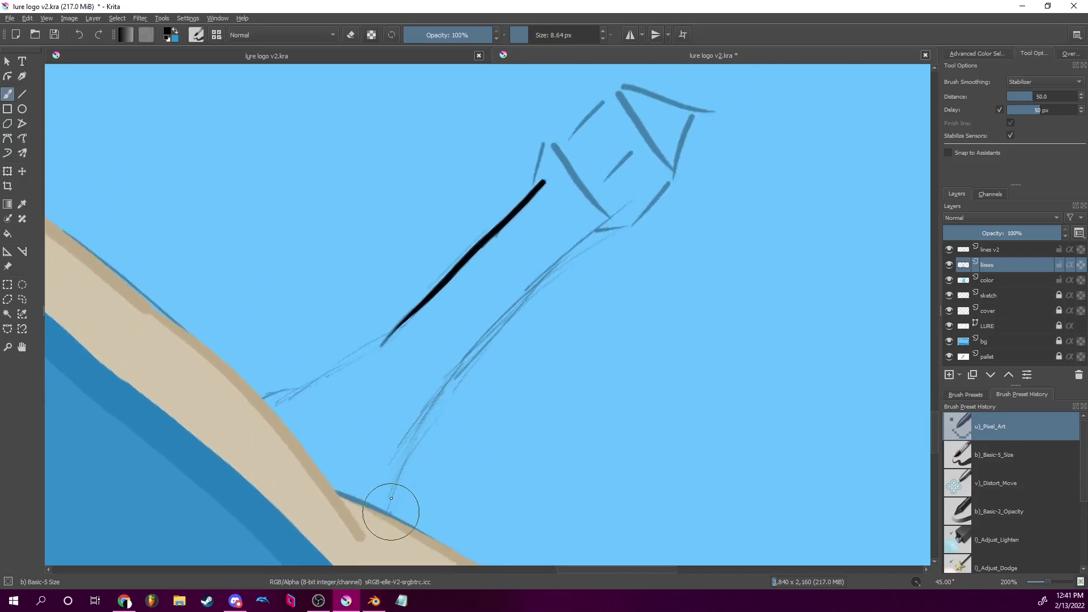
{"action": "mouse_move", "coordinate": [389, 509]}
{"action": "left_mouse_down"}
{"action": "mouse_move", "coordinate": [404, 448]}
{"action": "mouse_move", "coordinate": [443, 383]}
{"action": "mouse_move", "coordinate": [602, 231]}
{"action": "mouse_move", "coordinate": [618, 200]}
{"action": "left_mouse_up"}
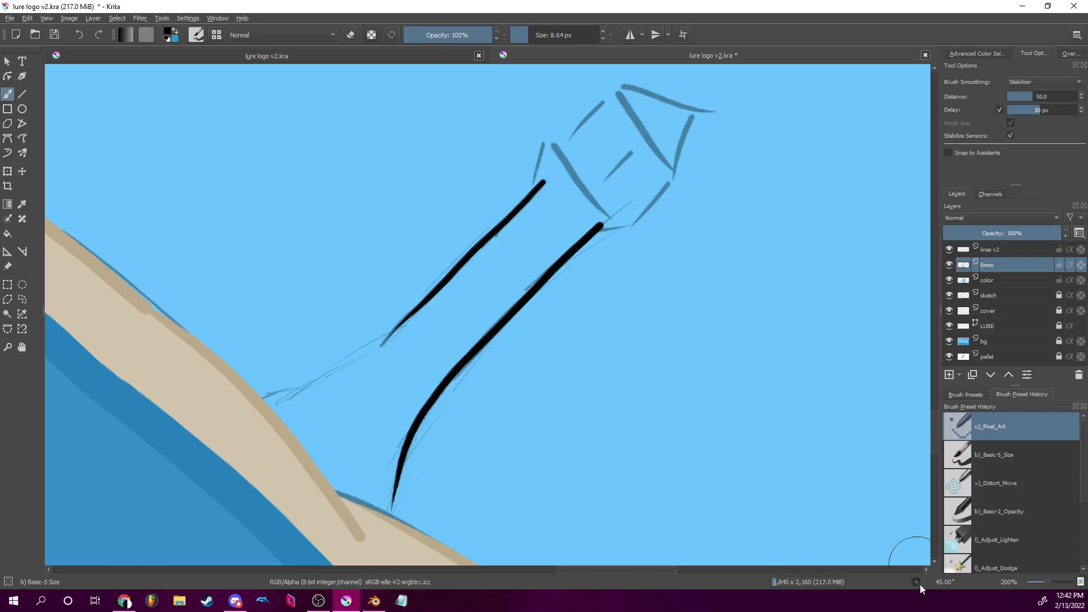
Rotate the canvas to about 145.5° and extend the tower's left edge in a curve down to the sandy ground.
{"action": "left_click_drag", "start_coordinate": [920, 583], "coordinate": [939, 549]}
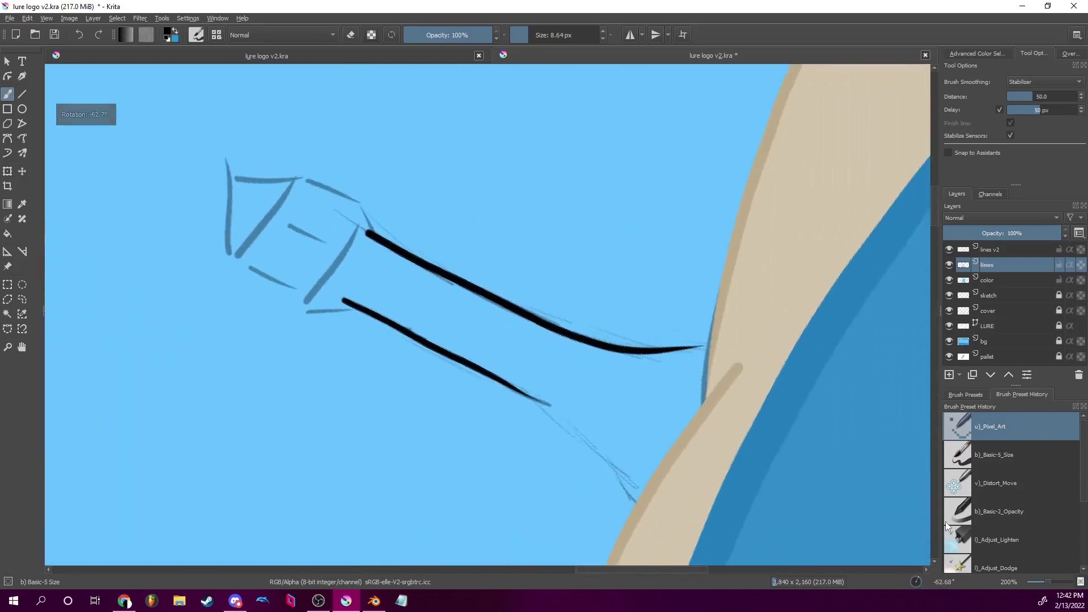
{"action": "right_click", "coordinate": [491, 334]}
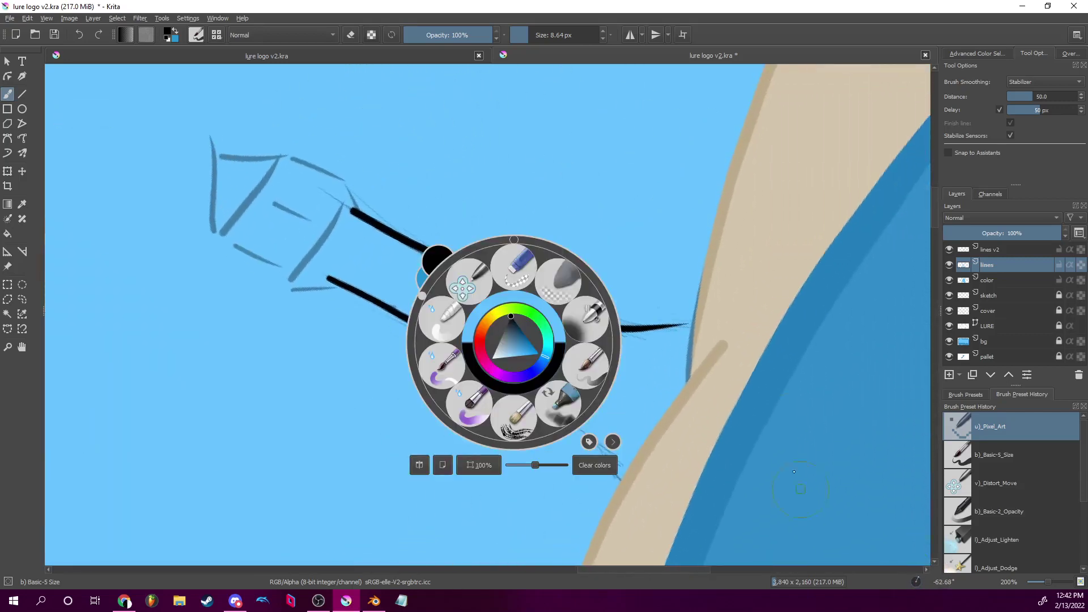
{"action": "left_click", "coordinate": [747, 273]}
{"action": "left_click_drag", "start_coordinate": [914, 585], "coordinate": [923, 579]}
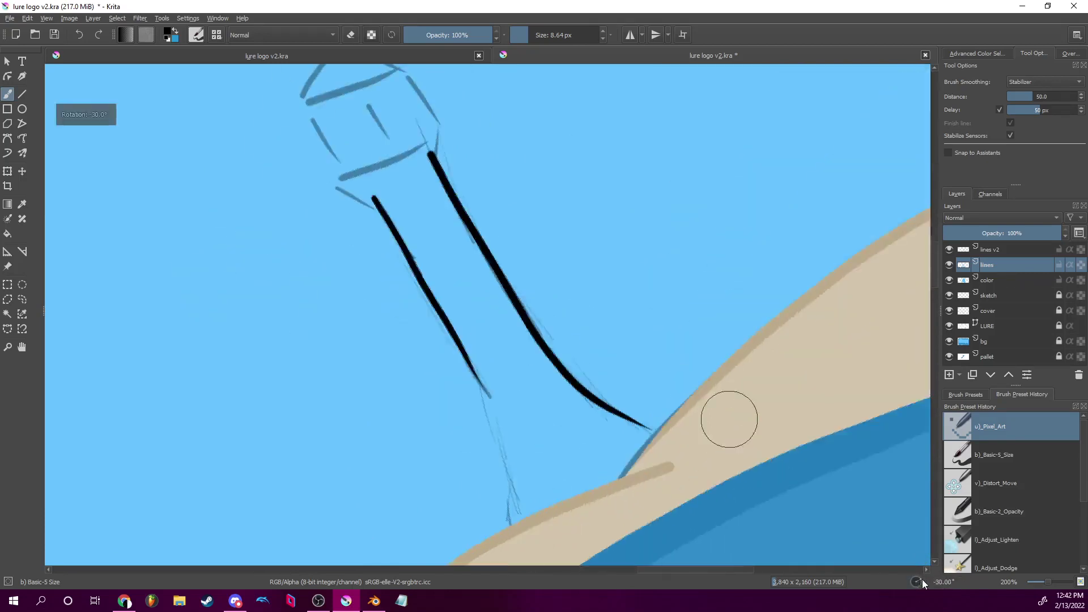
{"action": "scroll", "coordinate": [590, 243], "scroll_direction": "down", "scroll_amount": 5}
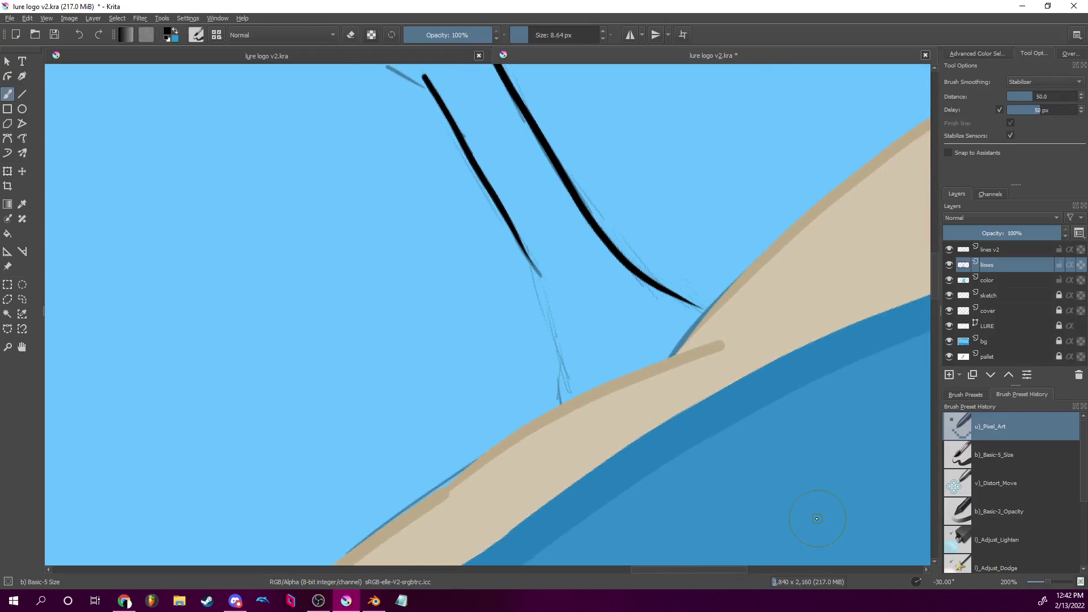
{"action": "mouse_move", "coordinate": [919, 580]}
{"action": "left_mouse_down"}
{"action": "mouse_move", "coordinate": [931, 590]}
{"action": "mouse_move", "coordinate": [922, 599]}
{"action": "left_mouse_up"}
{"action": "left_click_drag", "start_coordinate": [182, 543], "coordinate": [143, 136]}
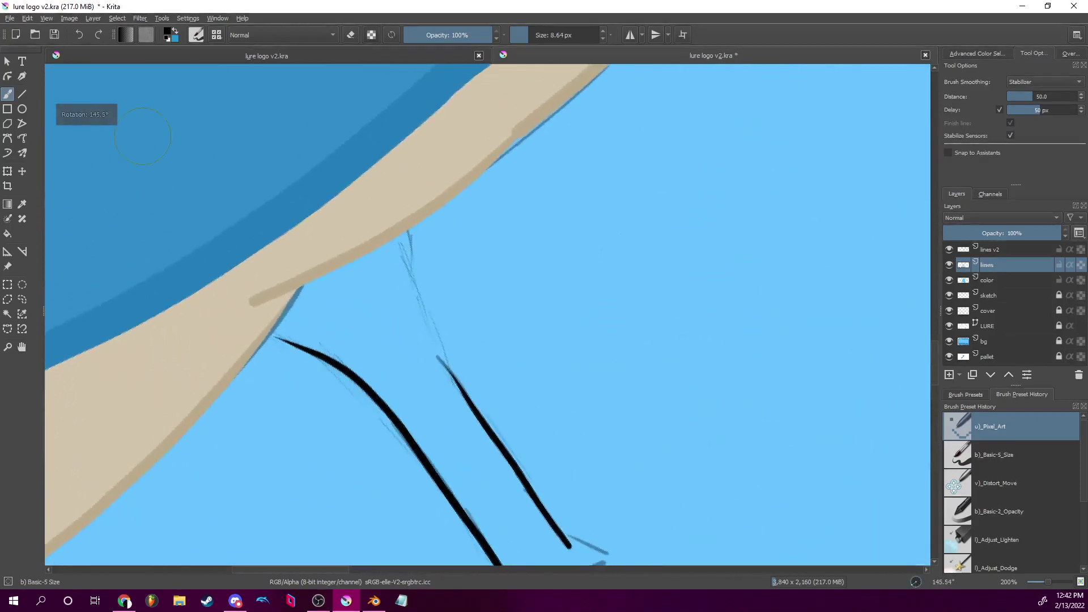
{"action": "scroll", "coordinate": [359, 340], "scroll_direction": "right", "scroll_amount": 5}
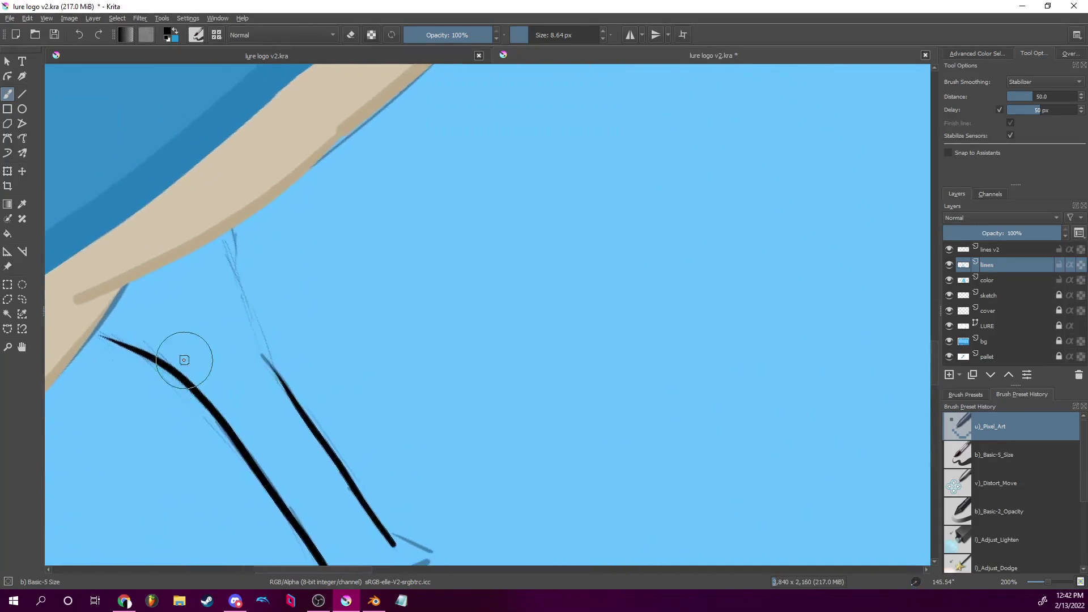
{"action": "left_click_drag", "start_coordinate": [281, 381], "coordinate": [221, 207]}
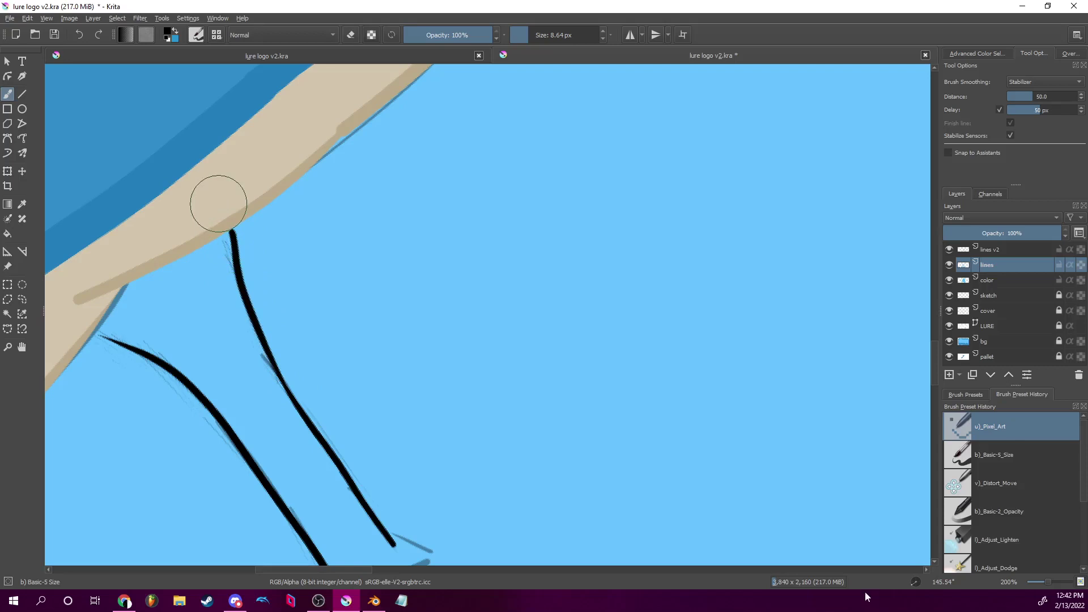
Rotate the canvas to about 4.4° and hide the sketch layer briefly to check the tower's outlines, showing it again.
{"action": "mouse_move", "coordinate": [923, 577]}
{"action": "left_mouse_down"}
{"action": "mouse_move", "coordinate": [914, 584]}
{"action": "mouse_move", "coordinate": [946, 575]}
{"action": "left_mouse_up"}
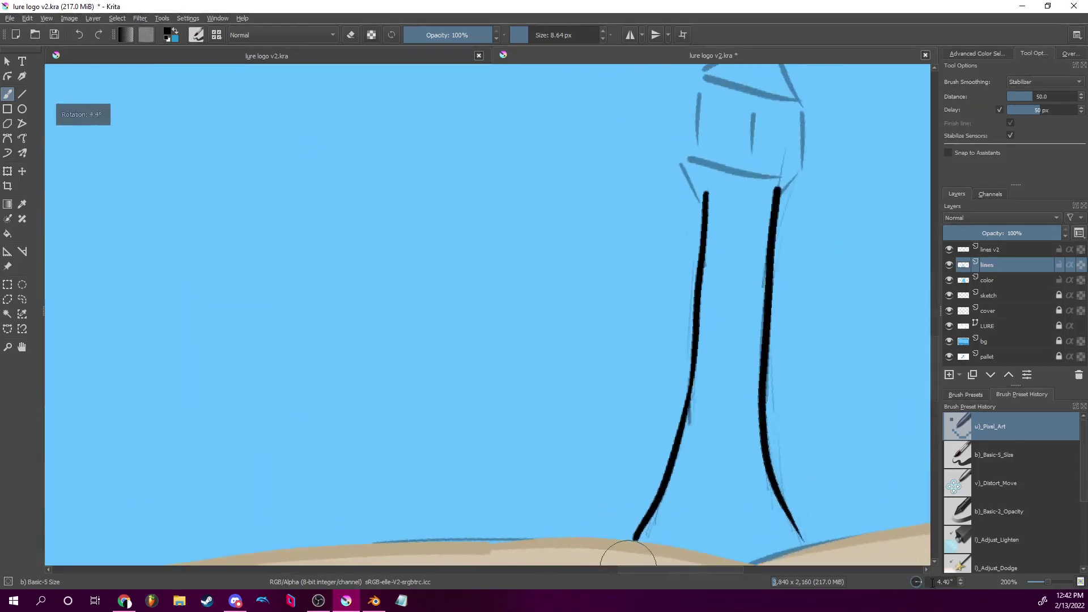
{"action": "left_click", "coordinate": [949, 295]}
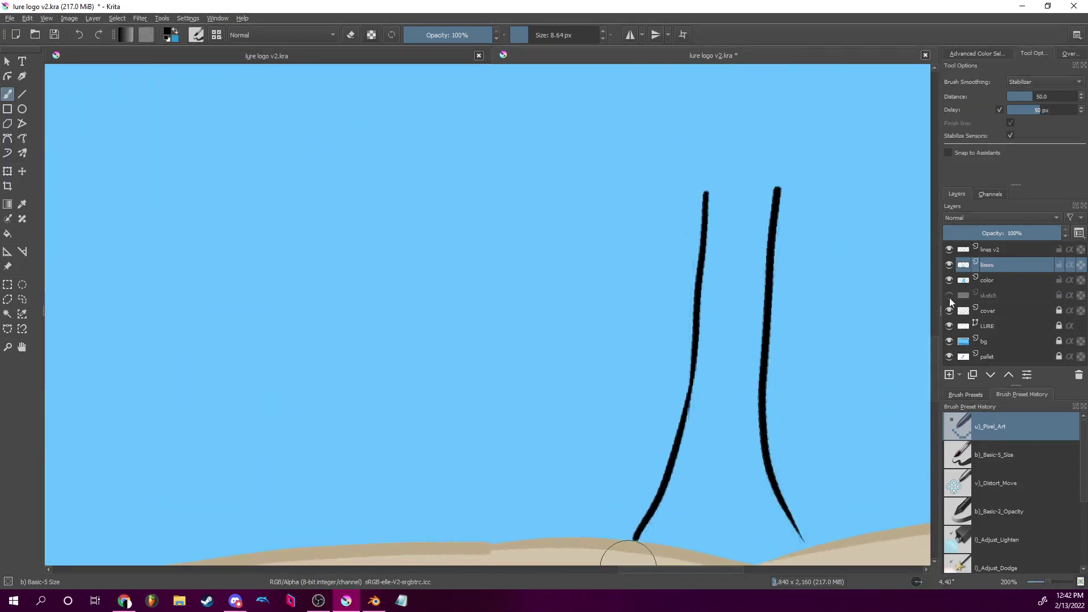
{"action": "left_click", "coordinate": [949, 295]}
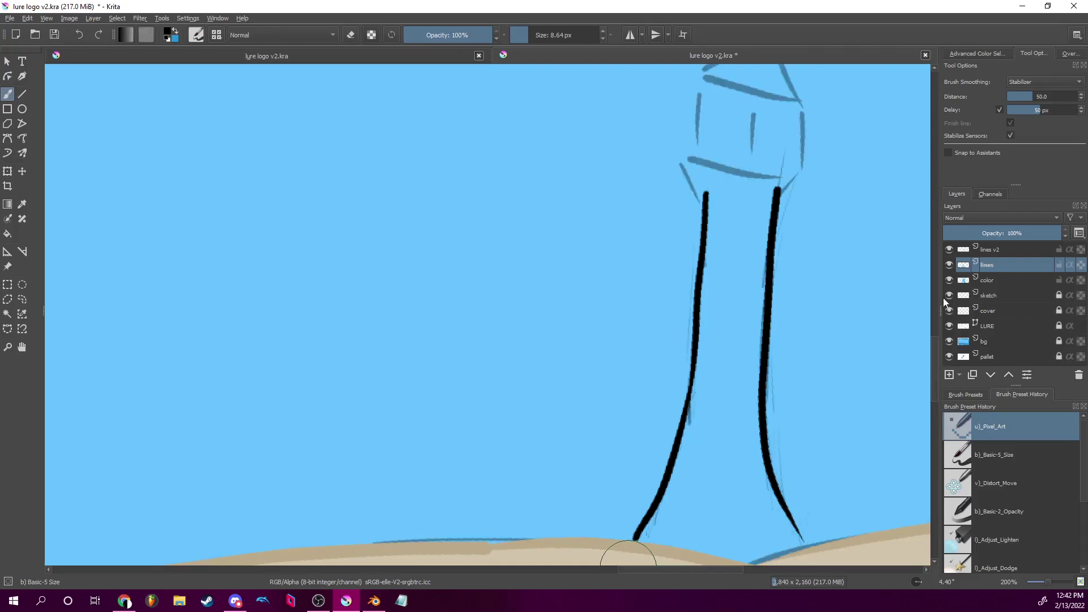
{"action": "mouse_move", "coordinate": [816, 222]}
{"action": "left_mouse_down"}
{"action": "mouse_move", "coordinate": [665, 239]}
{"action": "mouse_move", "coordinate": [640, 230]}
{"action": "left_mouse_up"}
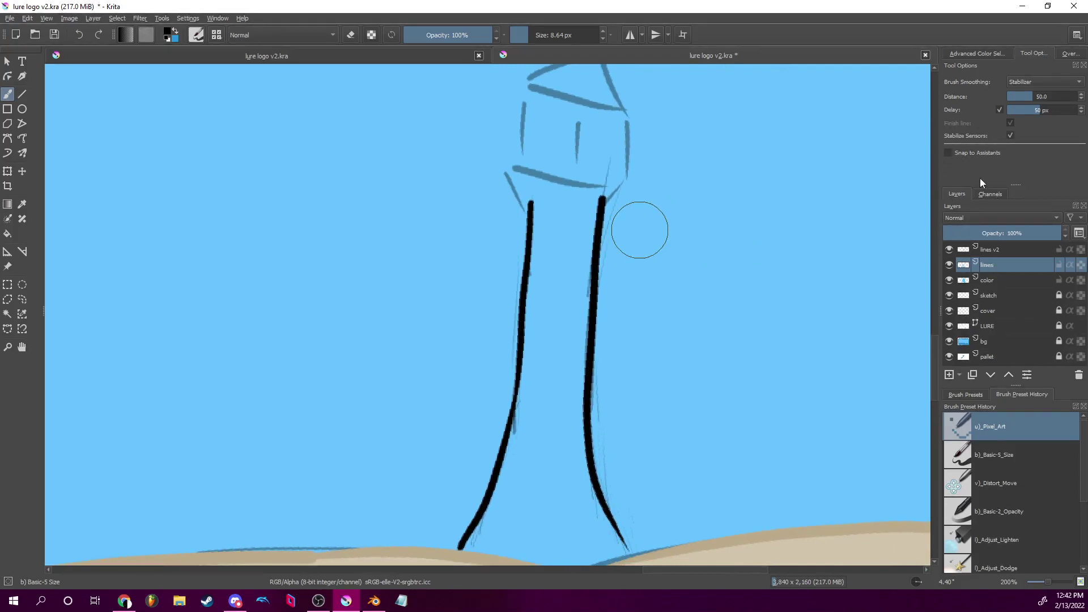
Set the brush smoothing to Basic.
{"action": "left_click", "coordinate": [1036, 82]}
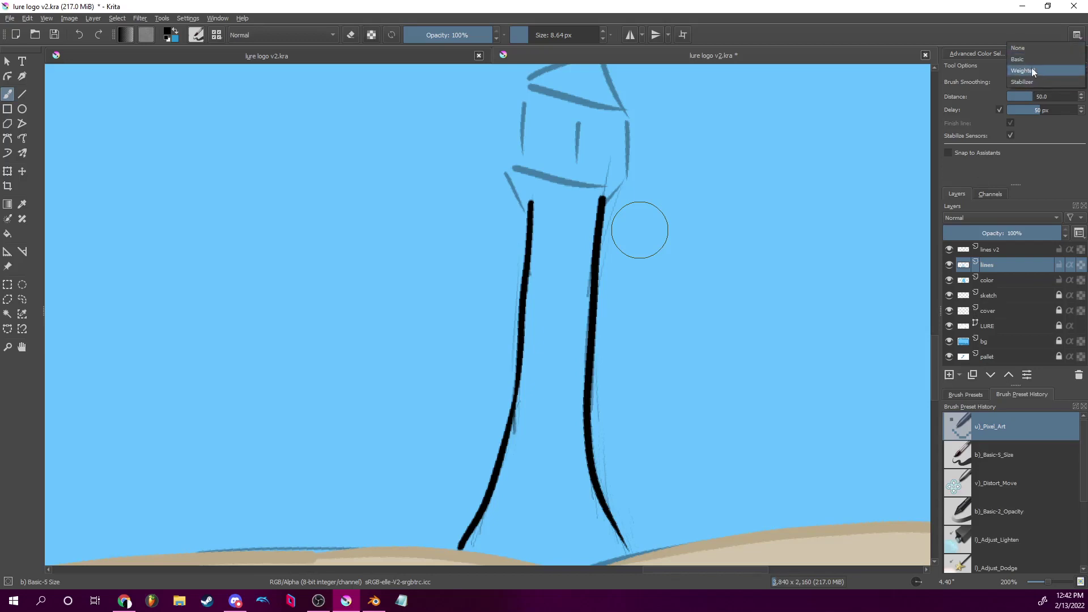
{"action": "left_click", "coordinate": [1027, 59]}
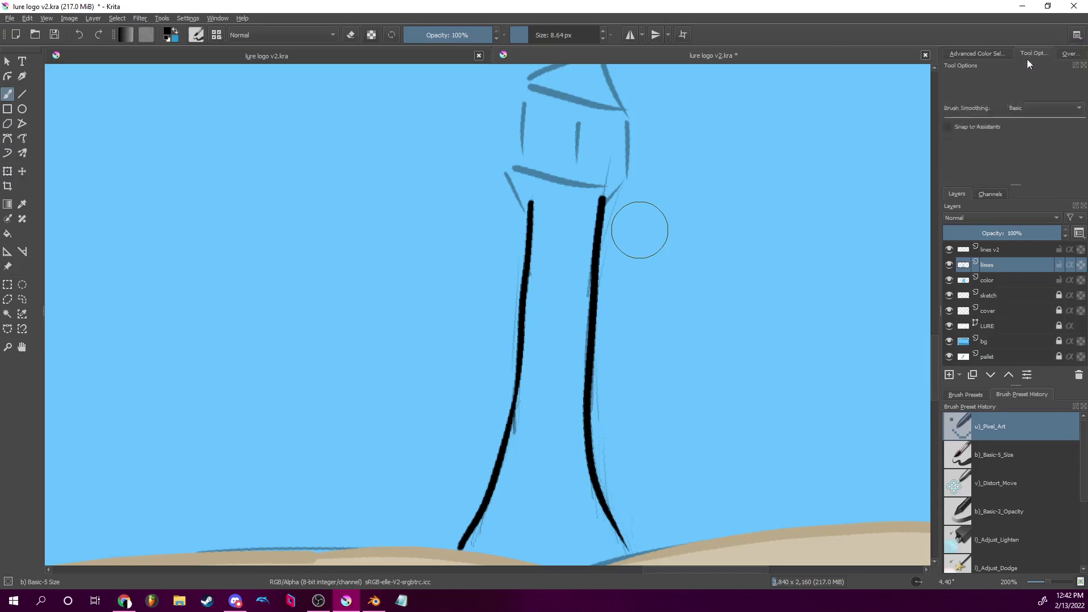
{"action": "left_click", "coordinate": [993, 193]}
{"action": "left_click", "coordinate": [962, 193]}
{"action": "left_click", "coordinate": [990, 195]}
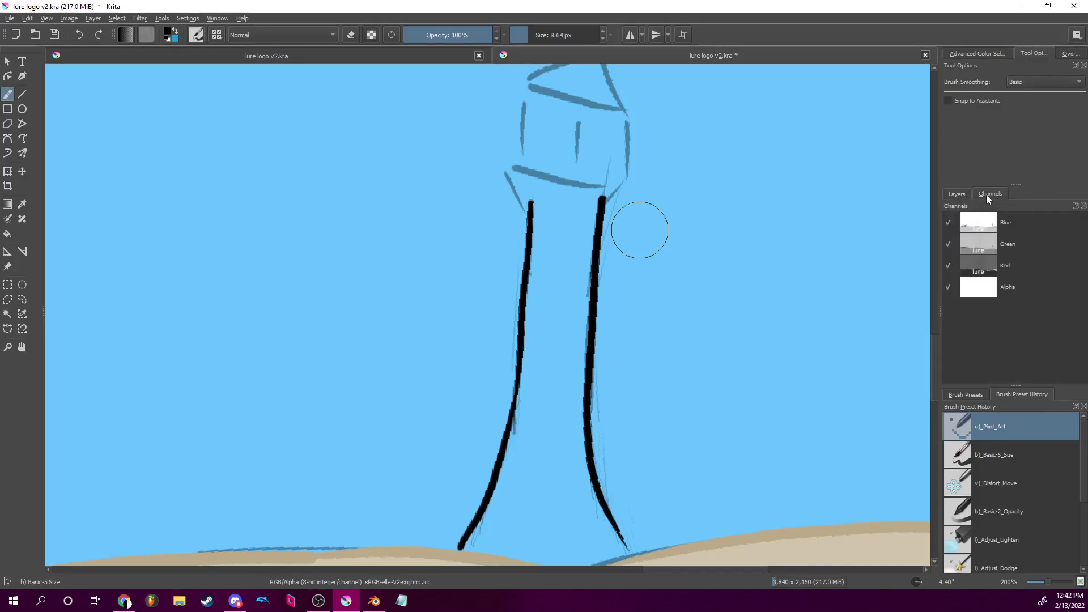
{"action": "left_click", "coordinate": [964, 195]}
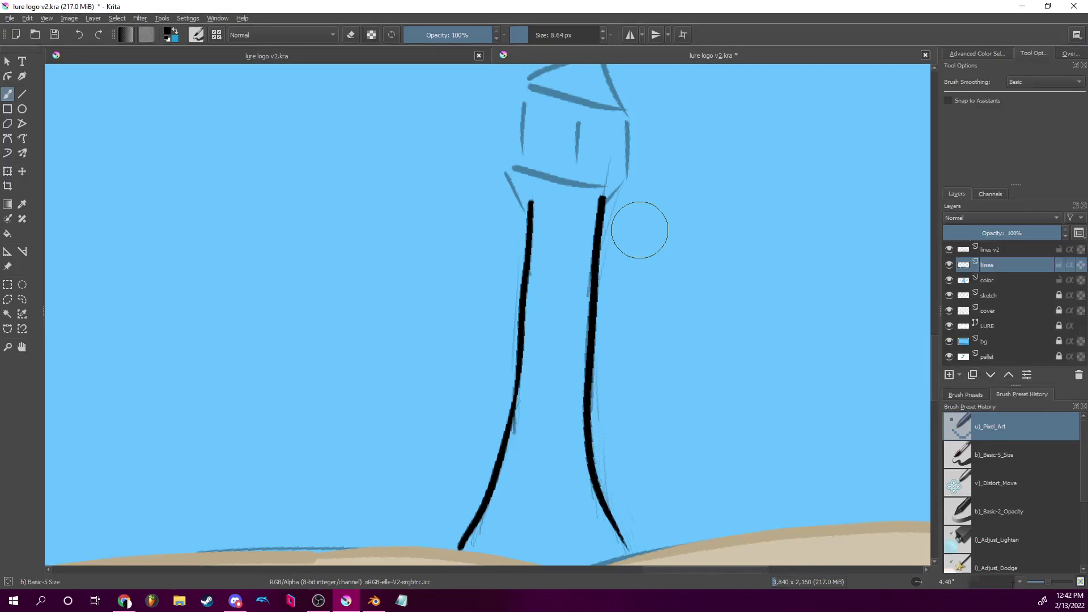
Rotate the canvas to about 99° and draw the line across the top of the lighthouse tower.
{"action": "left_click", "coordinate": [920, 583]}
{"action": "left_click_drag", "start_coordinate": [919, 584], "coordinate": [915, 597]}
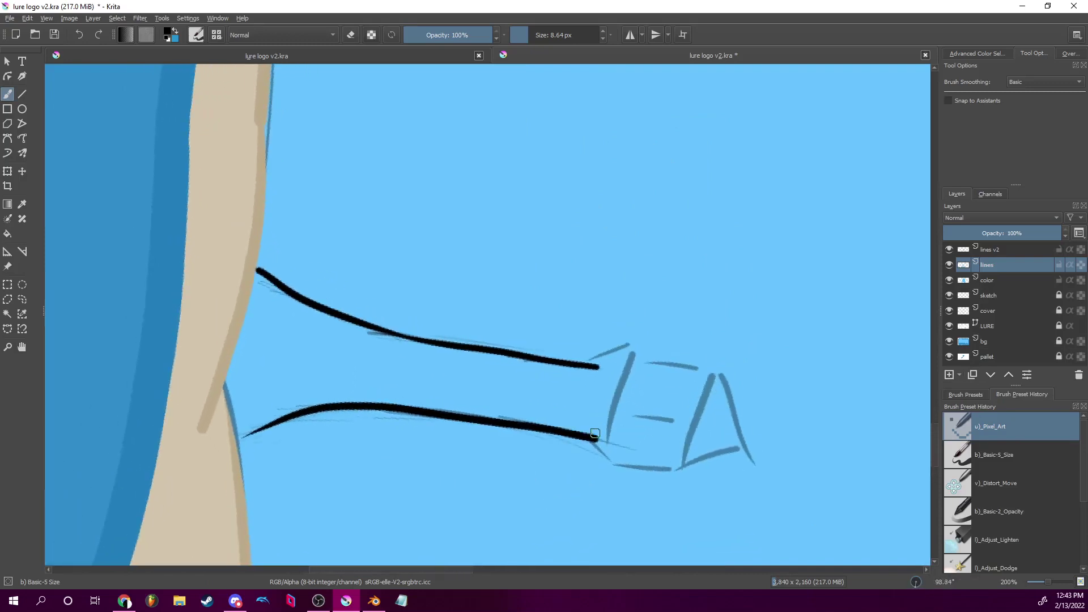
{"action": "left_click_drag", "start_coordinate": [596, 438], "coordinate": [608, 363]}
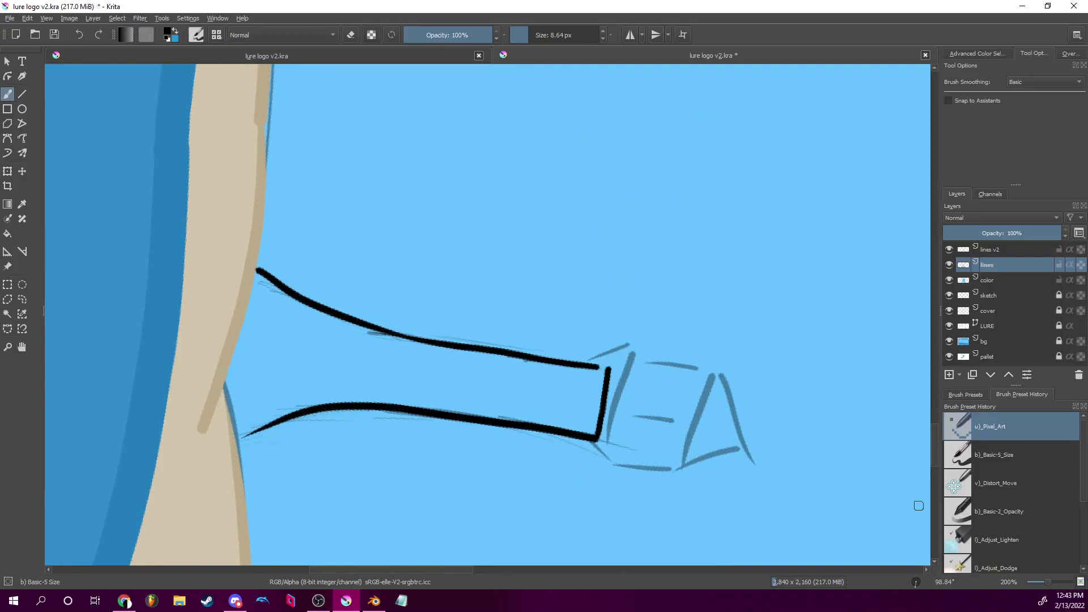
Try to draw freehand the slanted sides of the gallery flaring outward from the tower's top corners.
{"action": "left_click", "coordinate": [913, 585]}
{"action": "left_click_drag", "start_coordinate": [913, 585], "coordinate": [934, 584]}
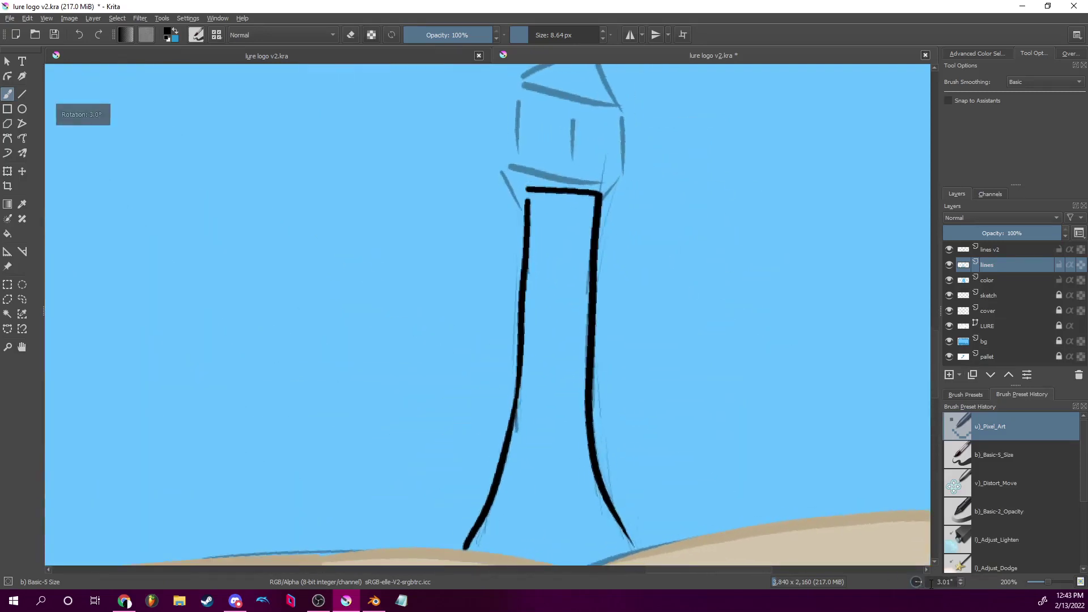
{"action": "left_click_drag", "start_coordinate": [660, 165], "coordinate": [595, 274]}
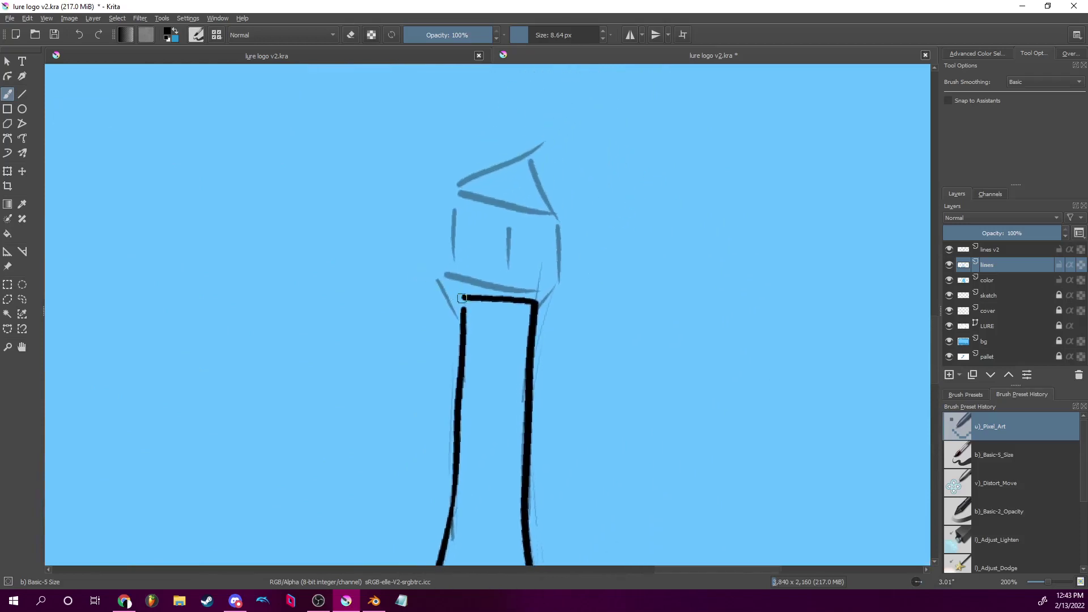
{"action": "left_click_drag", "start_coordinate": [463, 307], "coordinate": [439, 267]}
{"action": "left_click_drag", "start_coordinate": [536, 306], "coordinate": [560, 268]}
{"action": "left_click_drag", "start_coordinate": [917, 581], "coordinate": [917, 590]}
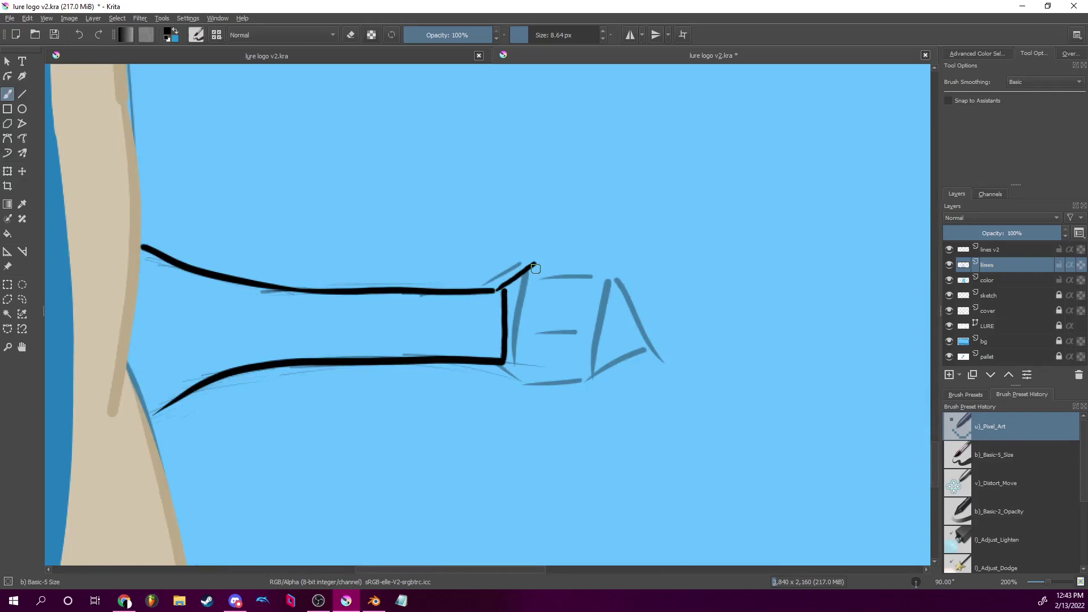
Try to draw the gallery's right flare freehand with the canvas rotated to 120°, undoing each stroke.
{"action": "left_click_drag", "start_coordinate": [921, 590], "coordinate": [919, 593]}
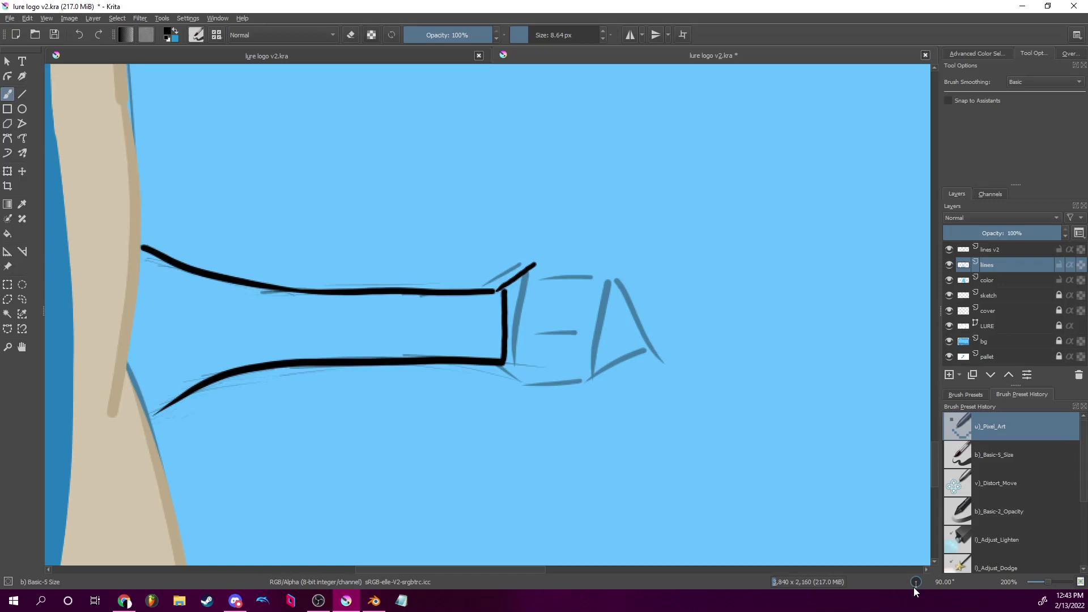
{"action": "left_click_drag", "start_coordinate": [916, 587], "coordinate": [912, 592]}
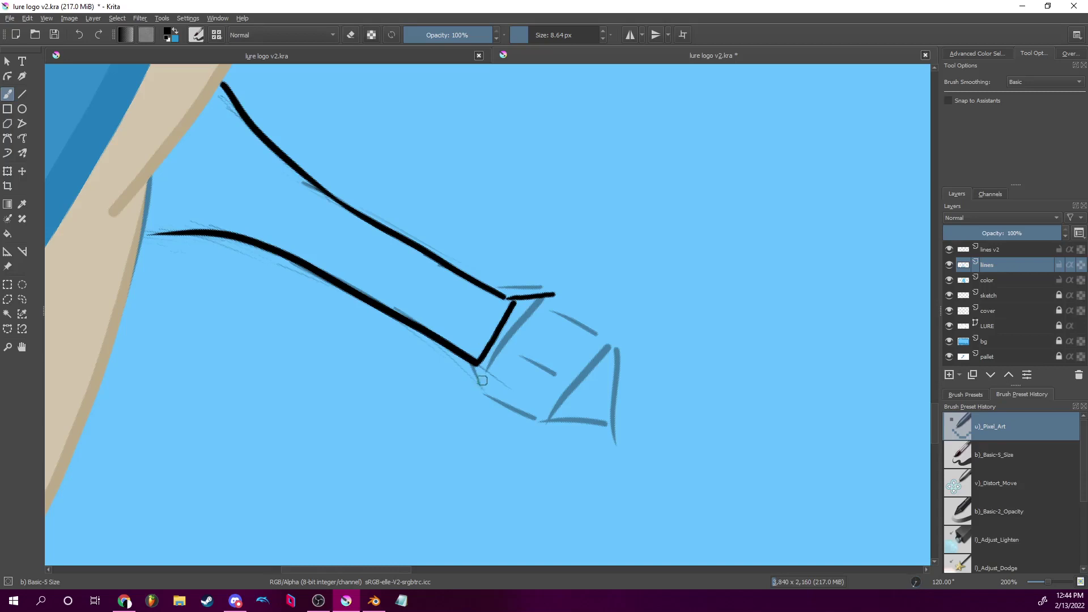
{"action": "left_click_drag", "start_coordinate": [477, 366], "coordinate": [491, 411]}
{"action": "key", "text": "ctrl+z"}
{"action": "left_click_drag", "start_coordinate": [476, 364], "coordinate": [488, 417]}
{"action": "key", "text": "ctrl+z"}
{"action": "mouse_move", "coordinate": [488, 418]}
{"action": "left_mouse_down"}
{"action": "mouse_move", "coordinate": [466, 301]}
{"action": "mouse_move", "coordinate": [357, 201]}
{"action": "left_mouse_up"}
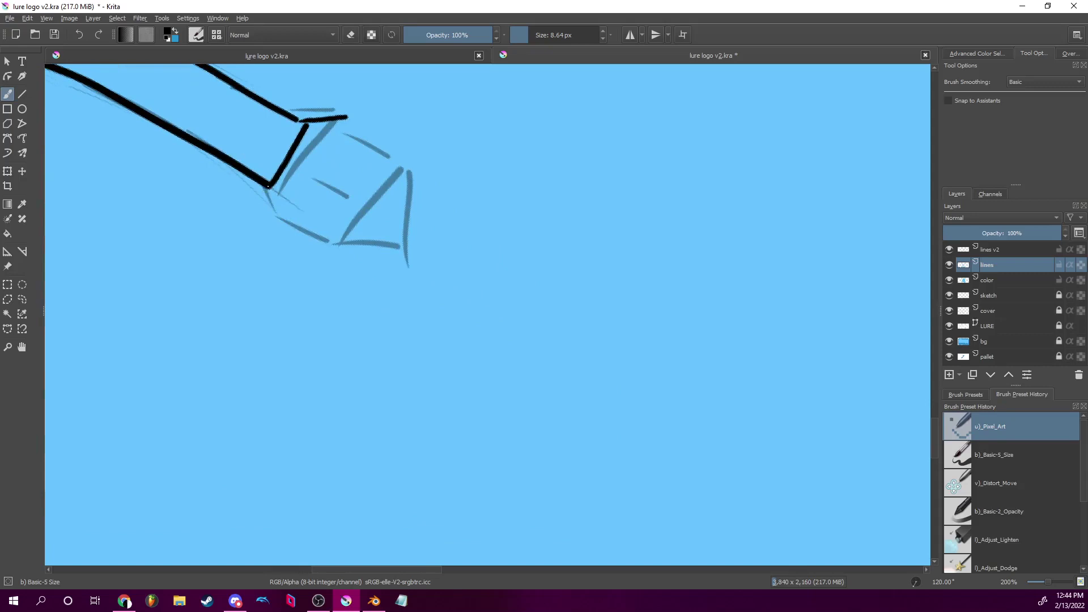
{"action": "left_click_drag", "start_coordinate": [271, 187], "coordinate": [279, 234]}
{"action": "key", "text": "ctrl+z"}
Outline the flared gallery above the tower with the Line tool at 75° canvas rotation, replacing the freehand left flare.
{"action": "left_click", "coordinate": [22, 94]}
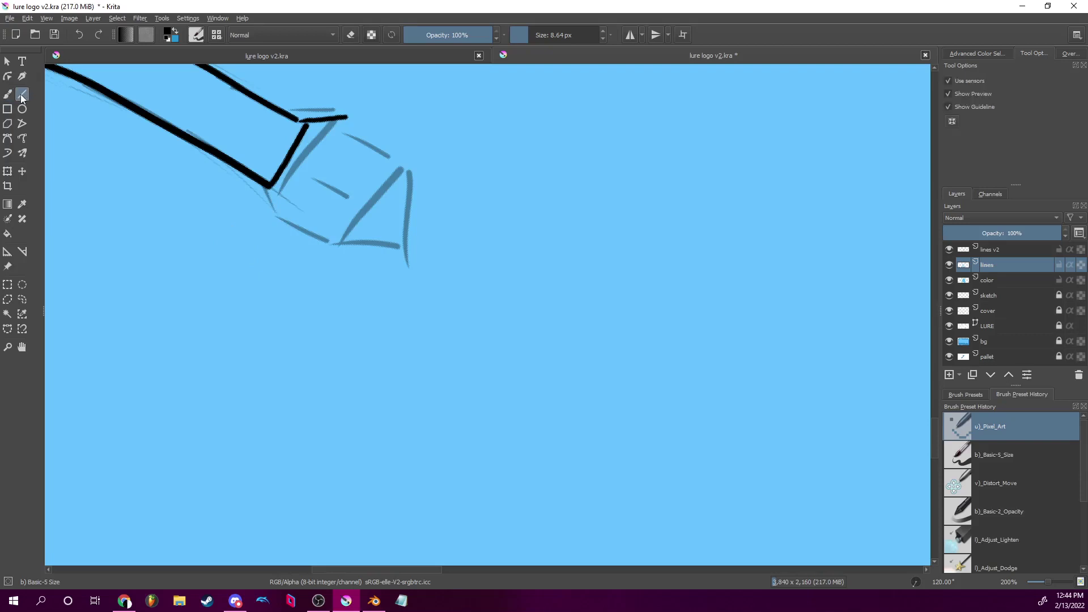
{"action": "left_click_drag", "start_coordinate": [920, 587], "coordinate": [918, 587]}
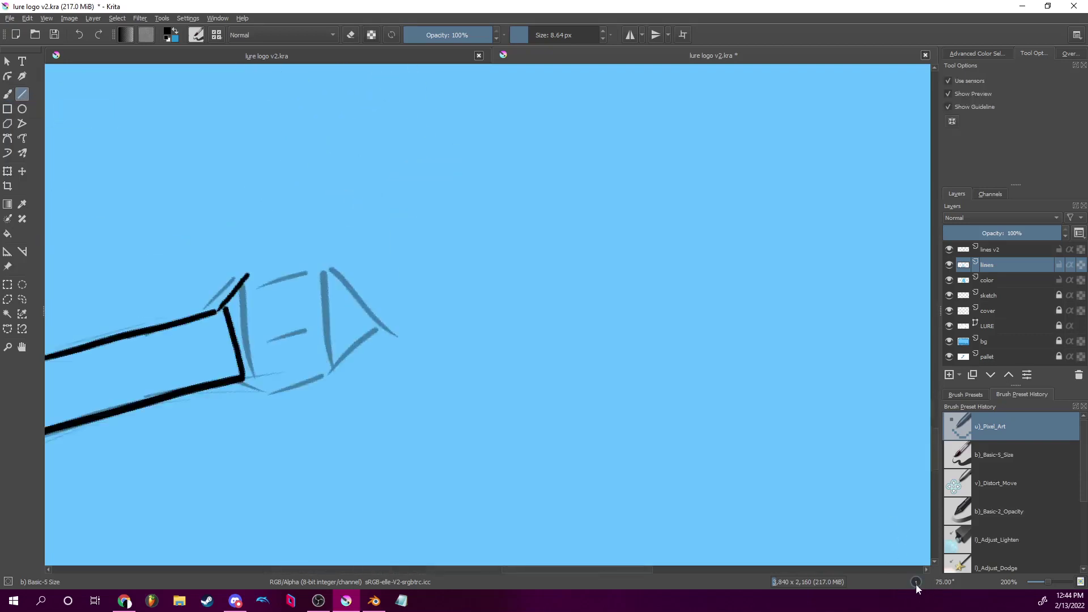
{"action": "left_click_drag", "start_coordinate": [247, 276], "coordinate": [279, 397]}
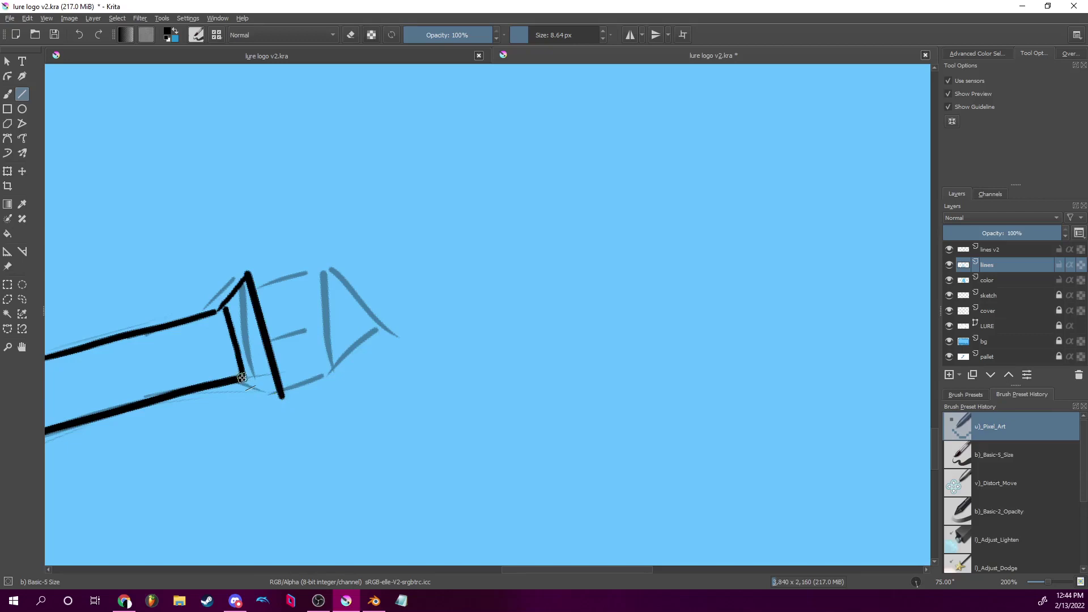
{"action": "left_click_drag", "start_coordinate": [244, 377], "coordinate": [282, 399]}
{"action": "key", "text": "ctrl+z"}
{"action": "key", "text": "ctrl+z"}
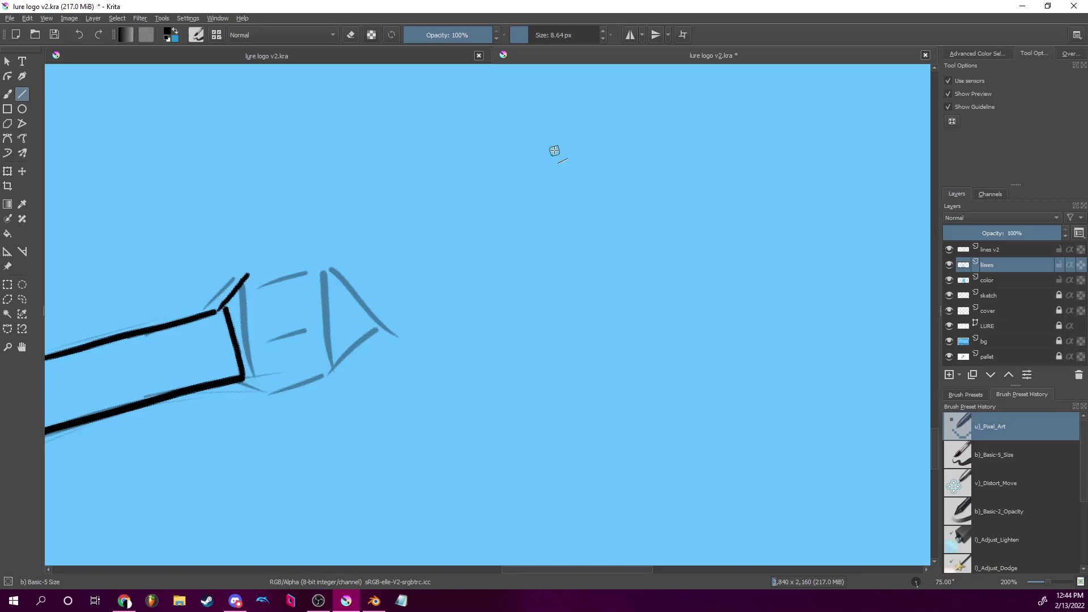
{"action": "key", "text": "ctrl+z"}
{"action": "mouse_move", "coordinate": [226, 309]}
{"action": "left_mouse_down"}
{"action": "mouse_move", "coordinate": [245, 276]}
{"action": "mouse_move", "coordinate": [270, 393]}
{"action": "mouse_move", "coordinate": [255, 385]}
{"action": "mouse_move", "coordinate": [274, 395]}
{"action": "left_mouse_up"}
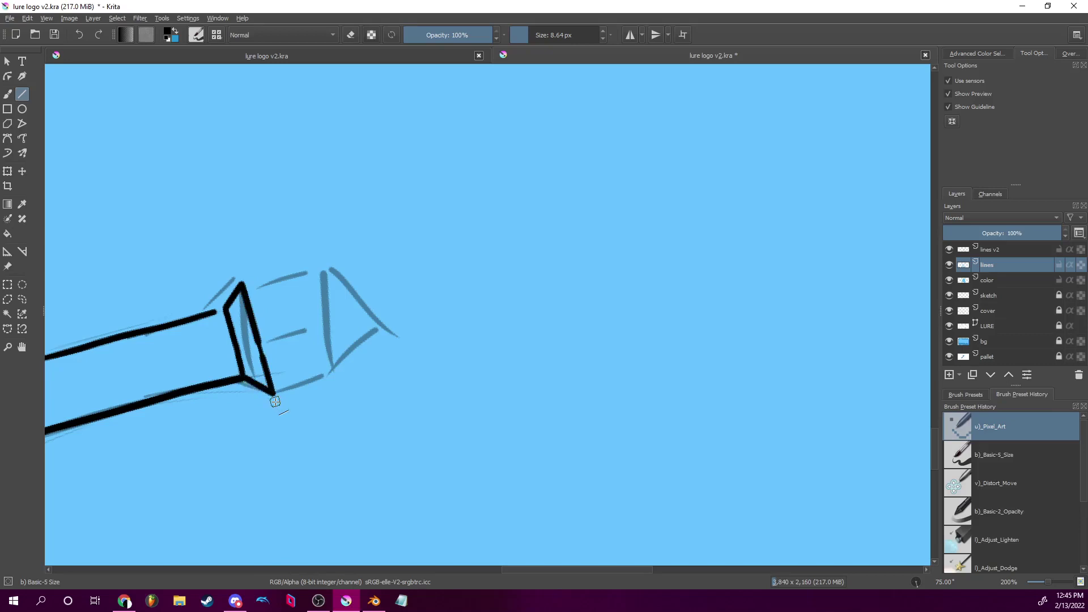
Rotate the canvas to about 1° and draw the lantern room's left wall as a straight vertical line above the gallery.
{"action": "left_click_drag", "start_coordinate": [488, 369], "coordinate": [719, 199]}
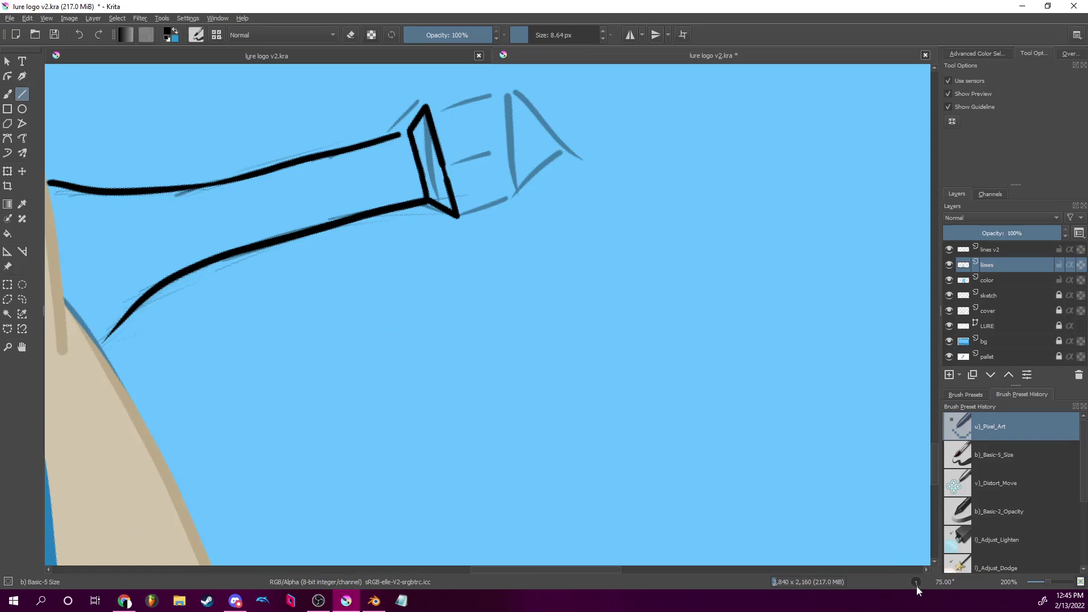
{"action": "left_click_drag", "start_coordinate": [917, 588], "coordinate": [932, 583]}
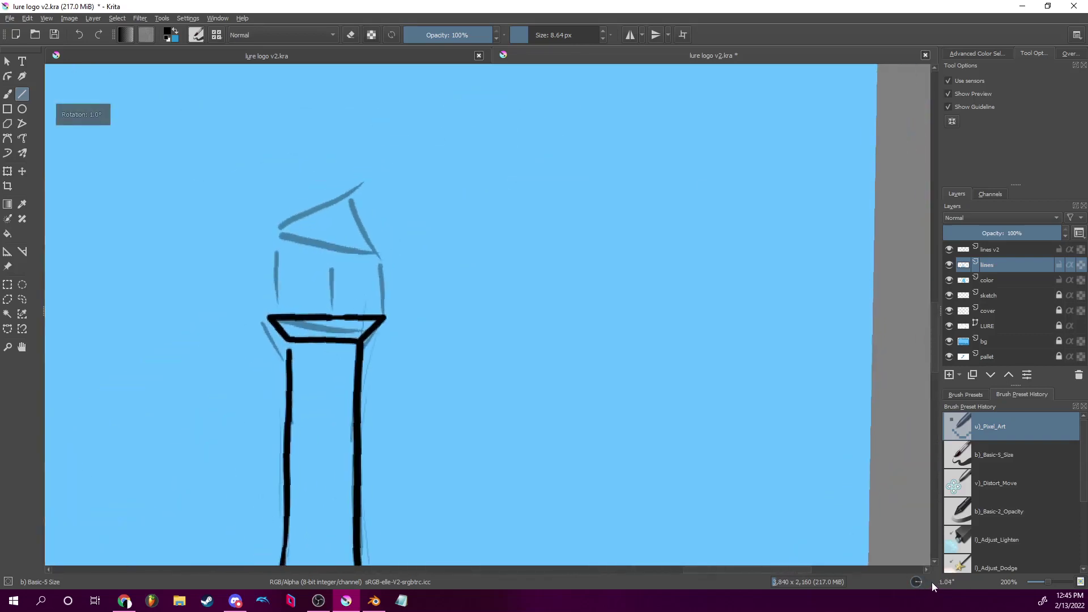
{"action": "left_click_drag", "start_coordinate": [476, 343], "coordinate": [627, 346]}
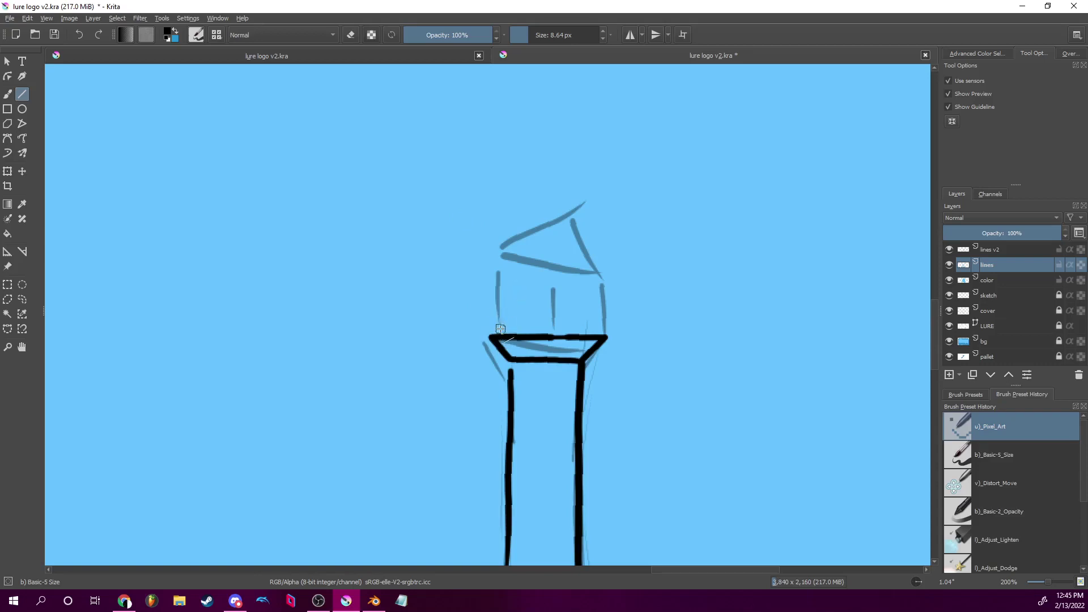
{"action": "left_click_drag", "start_coordinate": [501, 334], "coordinate": [500, 272]}
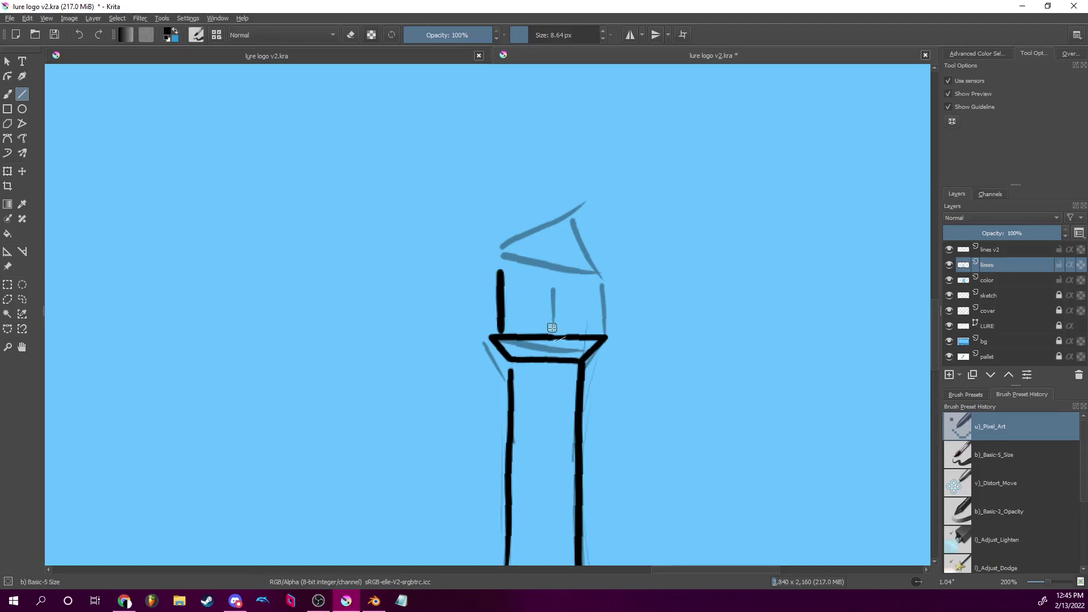
Draw the lantern room's center post and right wall as straight vertical lines rising from the gallery.
{"action": "left_click_drag", "start_coordinate": [554, 335], "coordinate": [555, 298]}
{"action": "left_click_drag", "start_coordinate": [553, 282], "coordinate": [554, 272]}
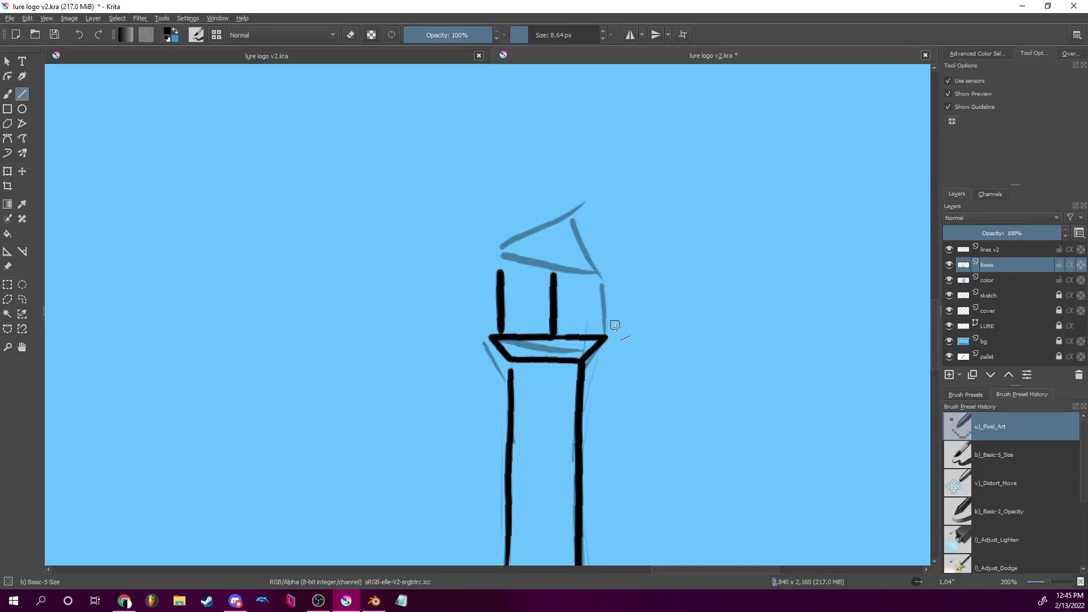
{"action": "left_click_drag", "start_coordinate": [603, 280], "coordinate": [603, 274]}
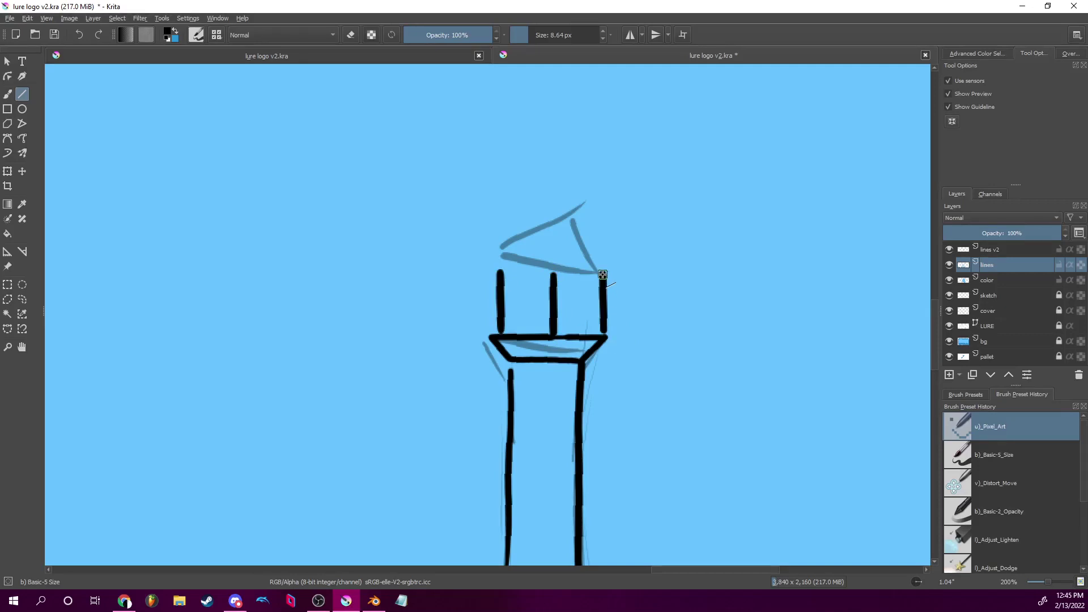
With the canvas rotated to 90°, draw a triangular roof: a straight base across the lantern room's walls and two slopes meeting at a peak.
{"action": "left_click_drag", "start_coordinate": [920, 578], "coordinate": [916, 589]}
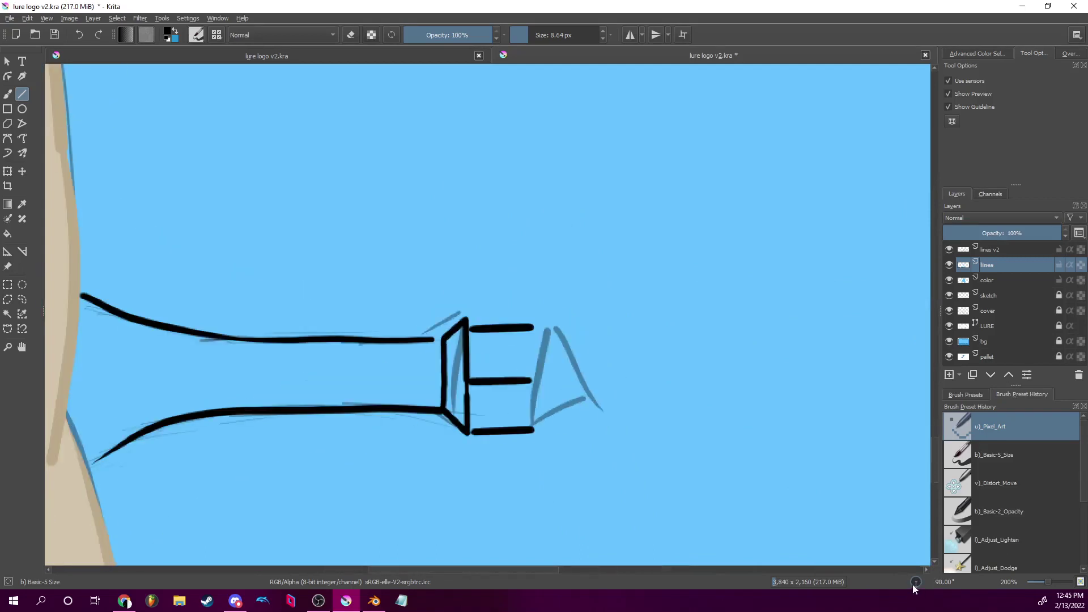
{"action": "left_click_drag", "start_coordinate": [597, 398], "coordinate": [611, 313]}
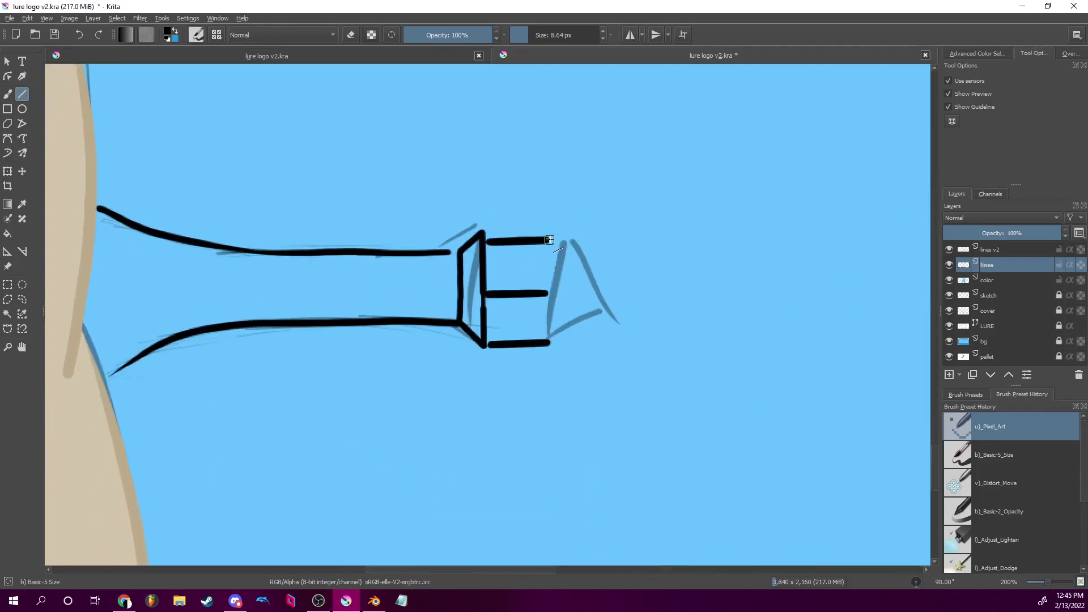
{"action": "left_click_drag", "start_coordinate": [548, 242], "coordinate": [552, 241]}
{"action": "left_click_drag", "start_coordinate": [551, 232], "coordinate": [551, 347]}
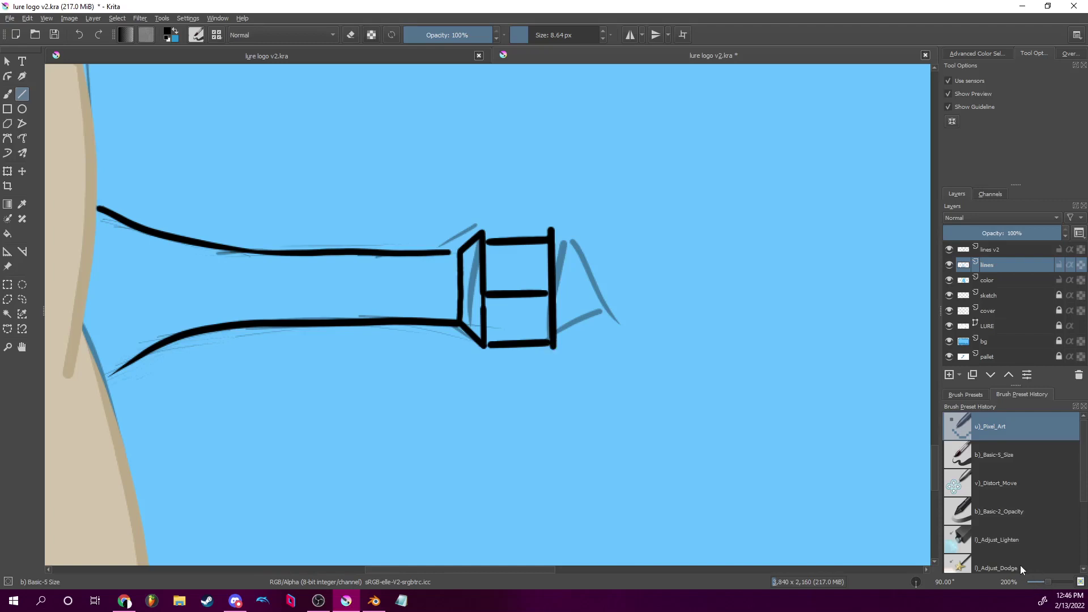
{"action": "mouse_move", "coordinate": [915, 586]}
{"action": "left_mouse_down"}
{"action": "mouse_move", "coordinate": [923, 584]}
{"action": "mouse_move", "coordinate": [918, 593]}
{"action": "left_mouse_up"}
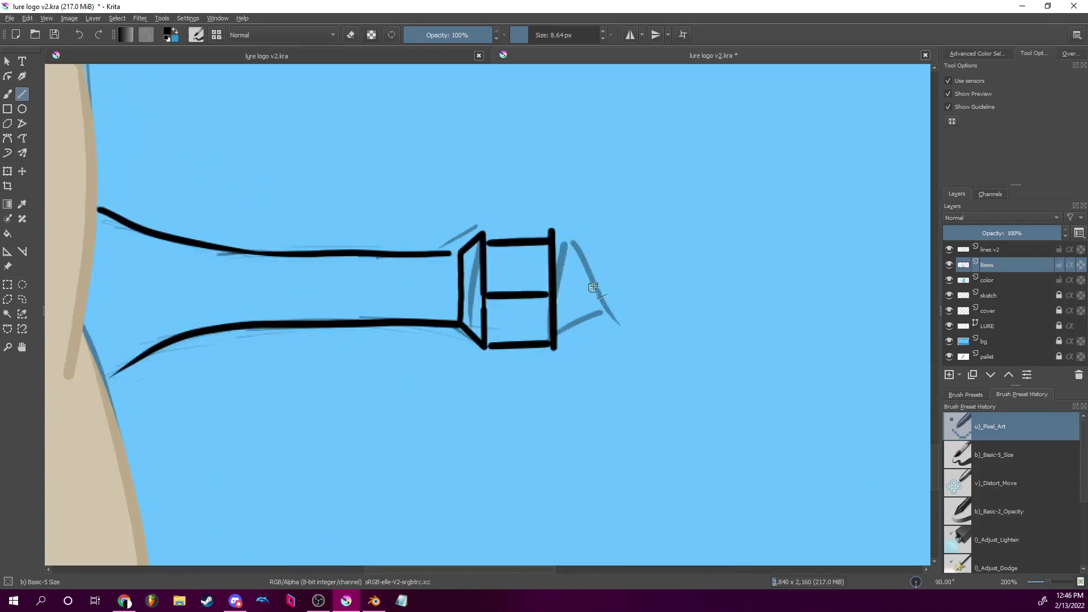
{"action": "left_click_drag", "start_coordinate": [555, 347], "coordinate": [591, 288]}
{"action": "left_click_drag", "start_coordinate": [551, 230], "coordinate": [592, 289]}
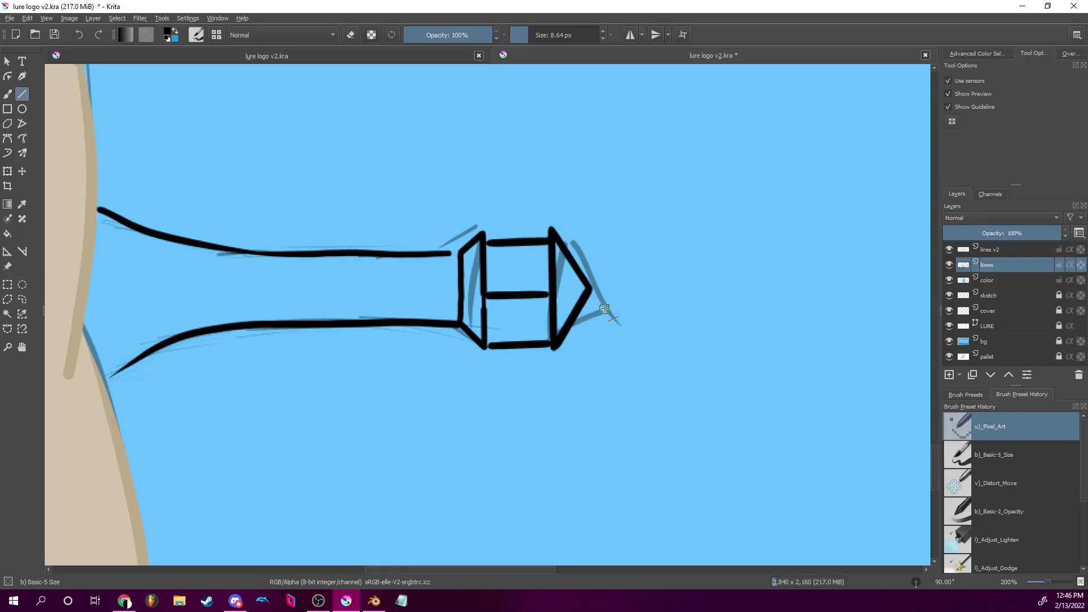
Hide the sketch layer, zoom out to 33% to show the whole illustration, and reset the canvas rotation to 0°.
{"action": "left_click_drag", "start_coordinate": [916, 584], "coordinate": [929, 582]}
{"action": "left_click_drag", "start_coordinate": [705, 381], "coordinate": [661, 228]}
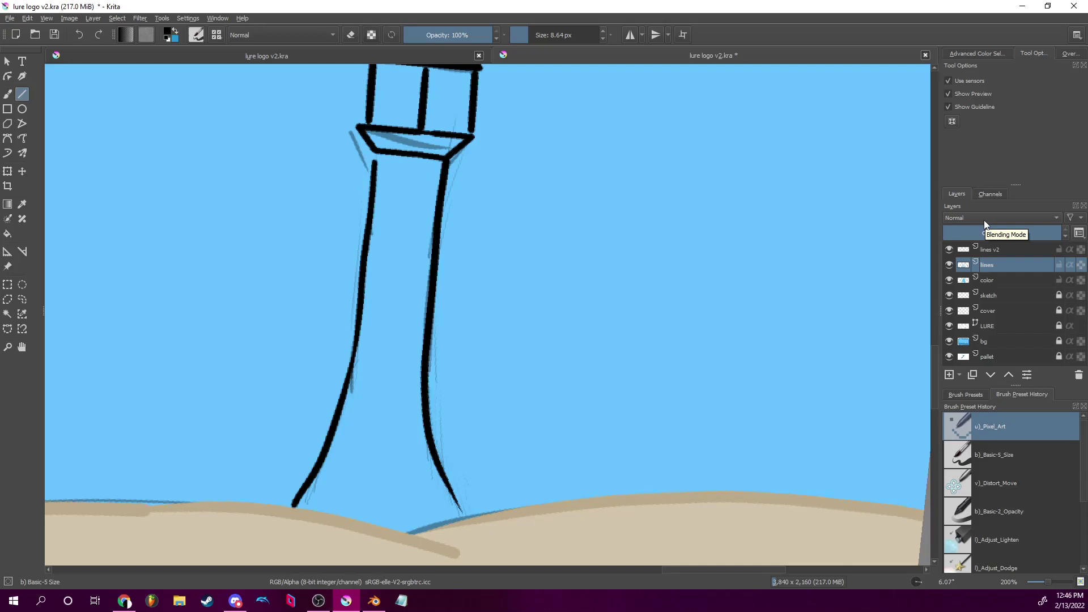
{"action": "left_click_drag", "start_coordinate": [914, 577], "coordinate": [929, 582]}
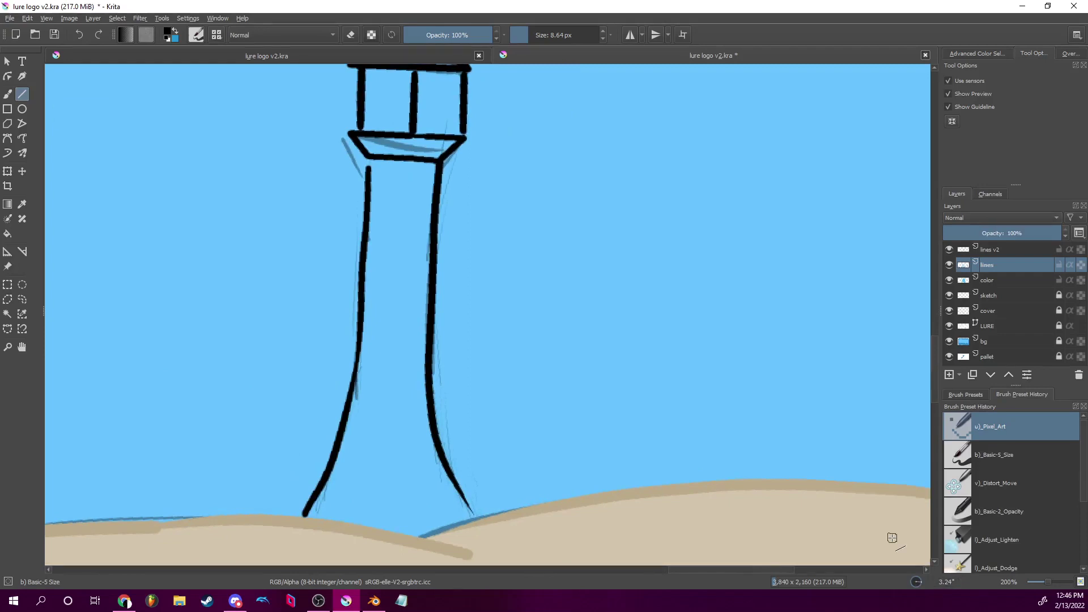
{"action": "left_click_drag", "start_coordinate": [641, 267], "coordinate": [736, 209]}
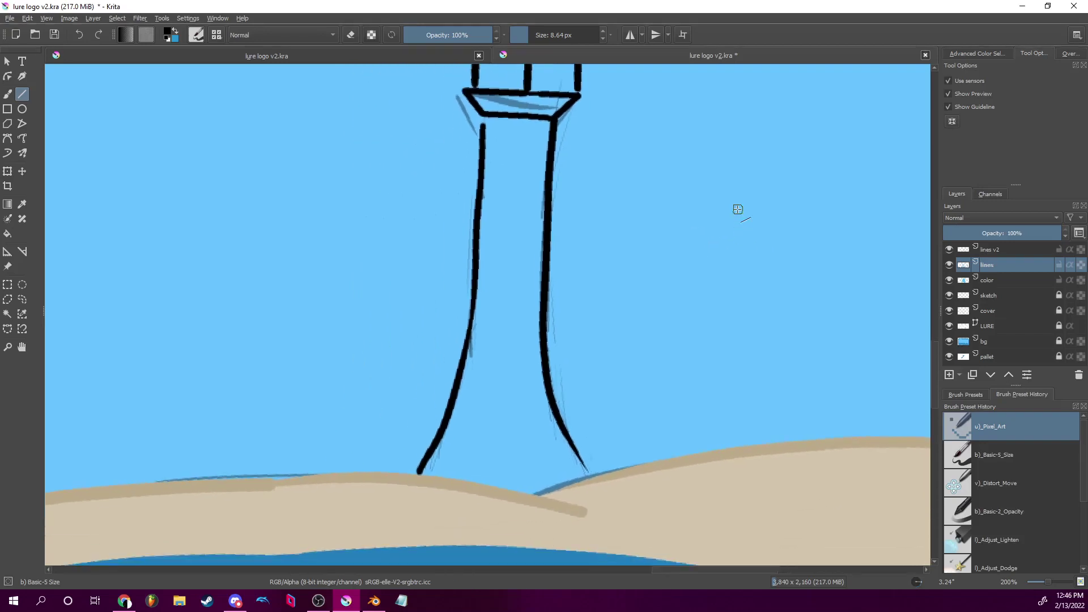
{"action": "left_click", "coordinate": [949, 295]}
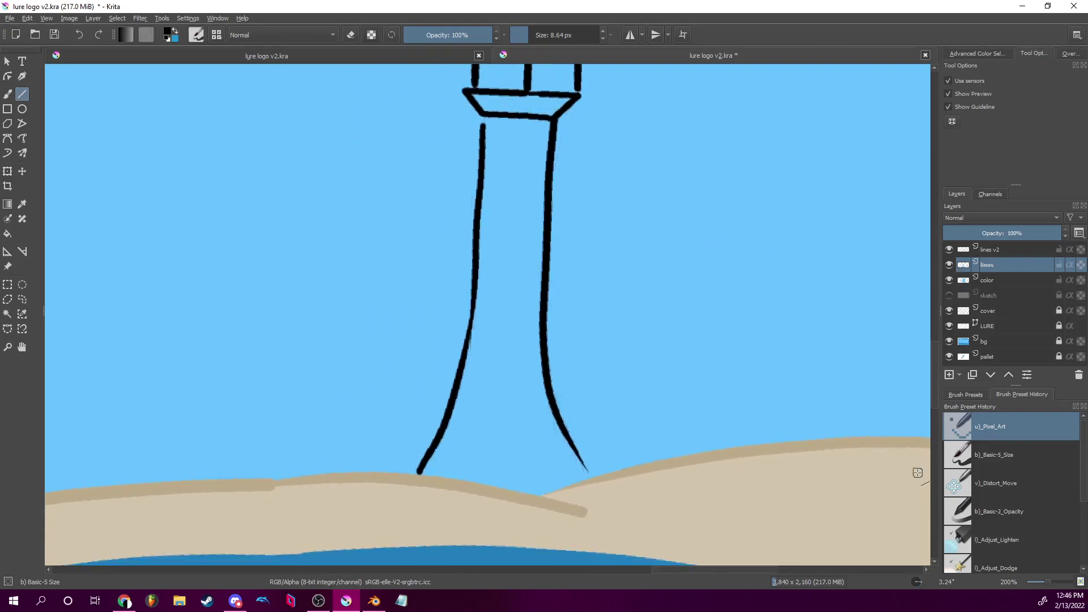
{"action": "left_click_drag", "start_coordinate": [1049, 581], "coordinate": [1038, 583]}
{"action": "left_click_drag", "start_coordinate": [453, 342], "coordinate": [725, 427]}
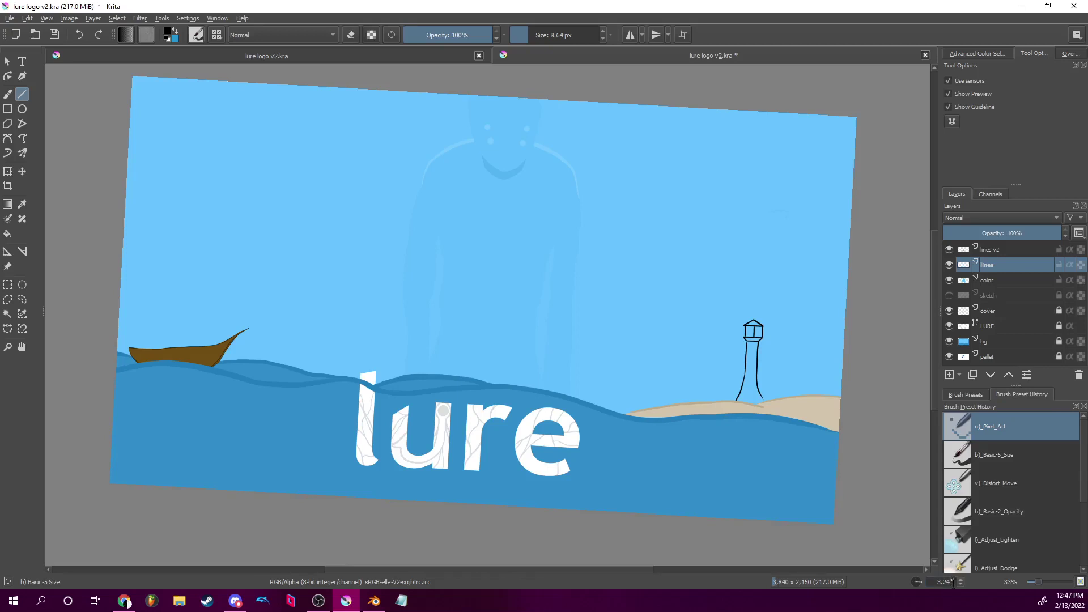
{"action": "left_click_drag", "start_coordinate": [944, 582], "coordinate": [957, 583]}
{"action": "type", "text": "0"}
{"action": "key", "text": "Return"}
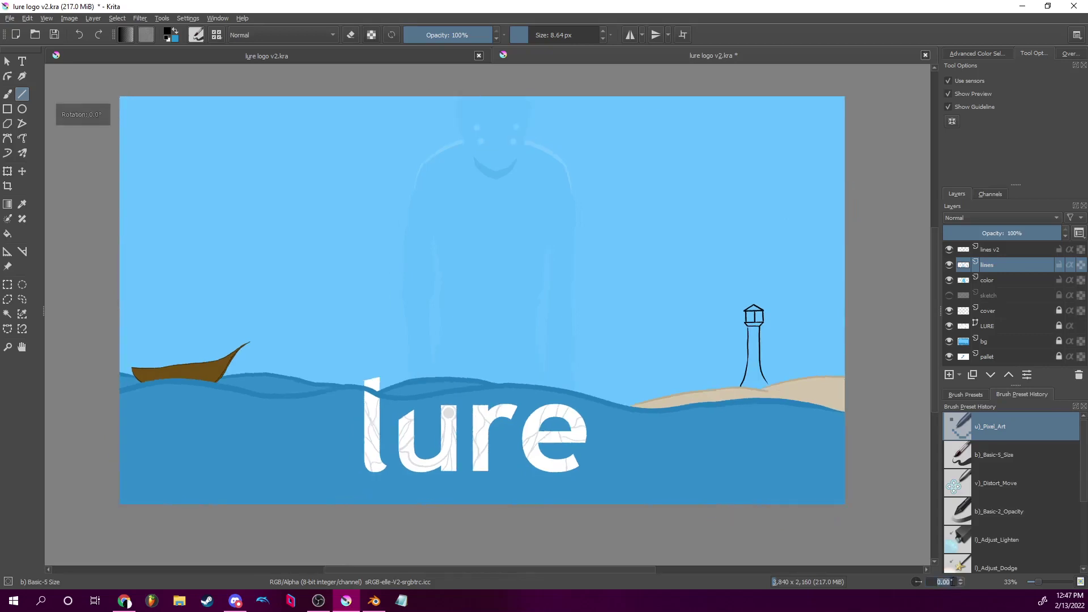
{"action": "left_click_drag", "start_coordinate": [772, 332], "coordinate": [760, 356]}
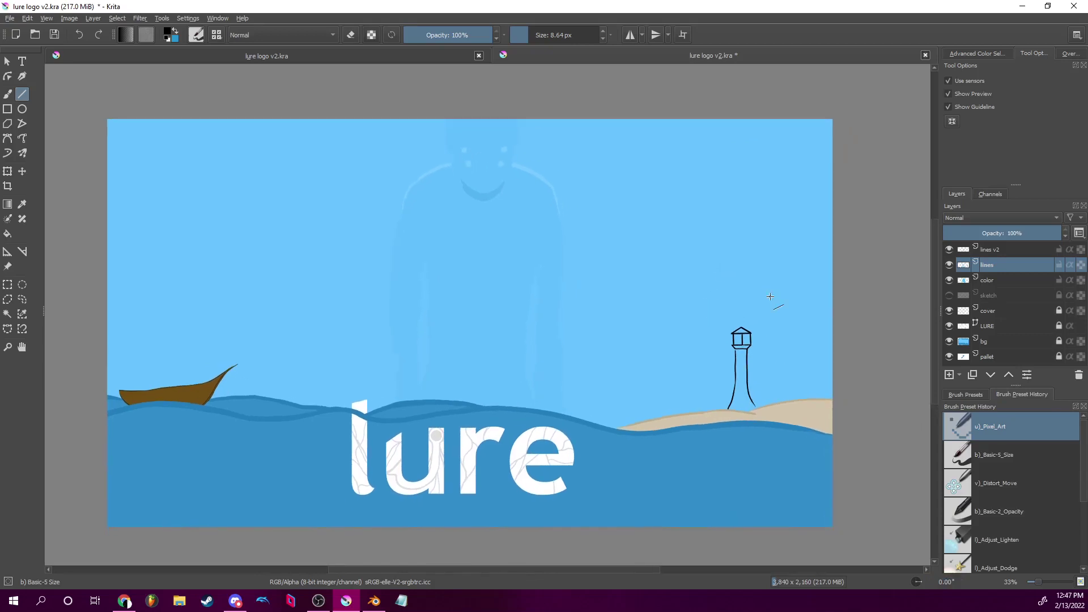
Circle the lighthouse, the boat and the faint giant figure with freehand red brush strokes.
{"action": "left_click", "coordinate": [987, 54]}
{"action": "left_click", "coordinate": [978, 117]}
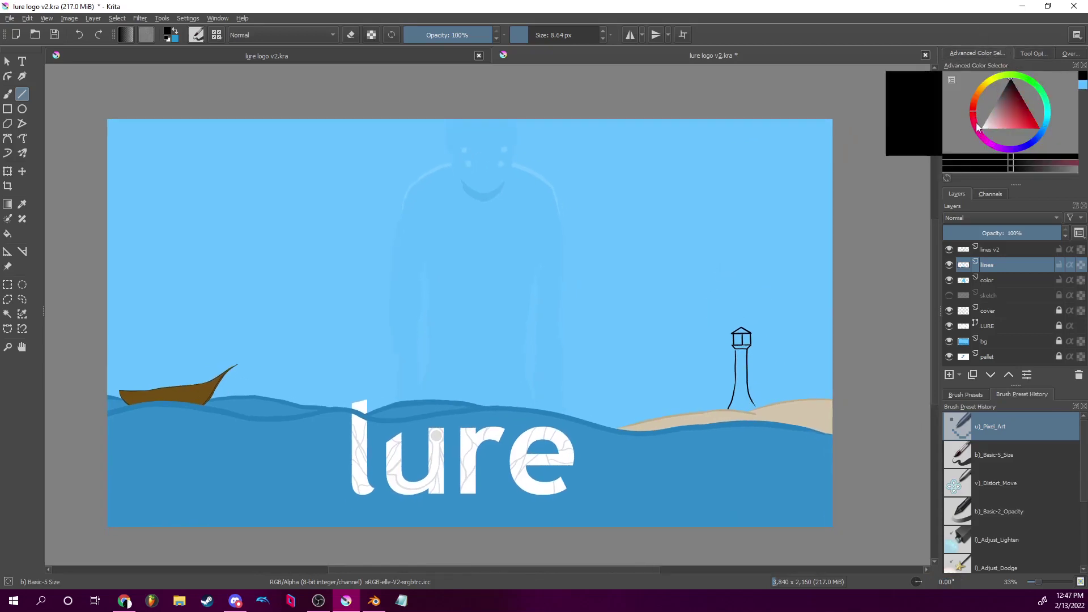
{"action": "left_click_drag", "start_coordinate": [1032, 126], "coordinate": [1049, 128]}
{"action": "key", "text": "b"}
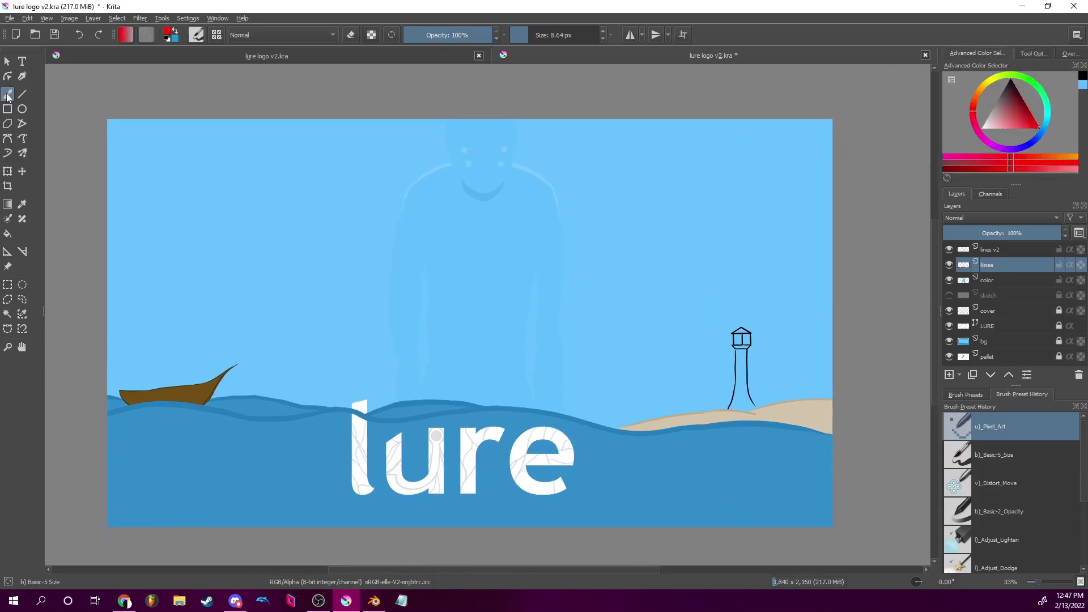
{"action": "mouse_move", "coordinate": [749, 309]}
{"action": "left_mouse_down"}
{"action": "mouse_move", "coordinate": [649, 408]}
{"action": "mouse_move", "coordinate": [754, 307]}
{"action": "left_mouse_up"}
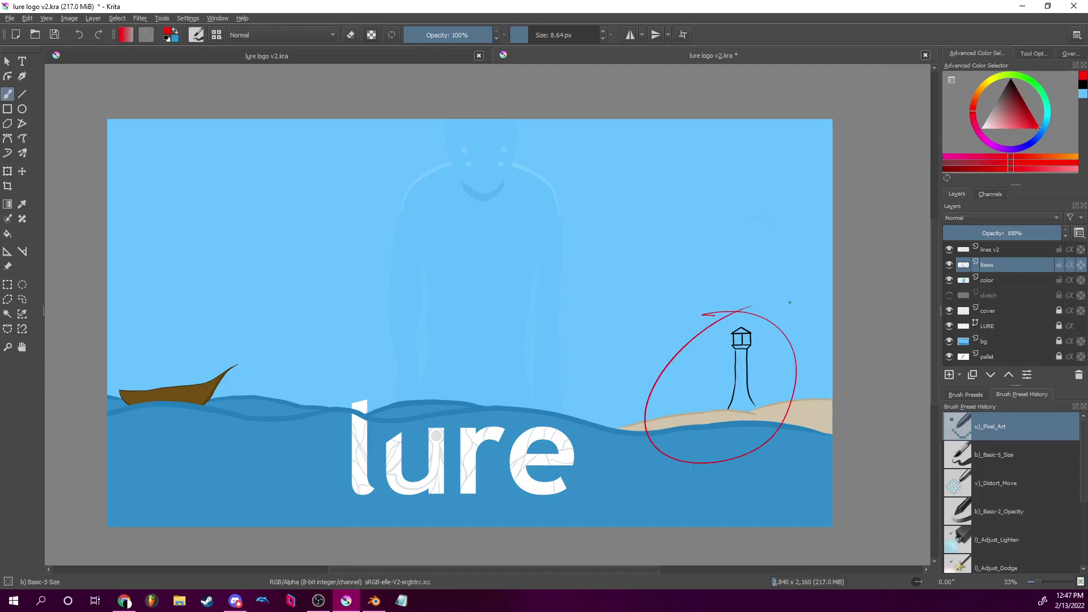
{"action": "mouse_move", "coordinate": [124, 377]}
{"action": "left_mouse_down"}
{"action": "mouse_move", "coordinate": [304, 366]}
{"action": "mouse_move", "coordinate": [167, 354]}
{"action": "left_mouse_up"}
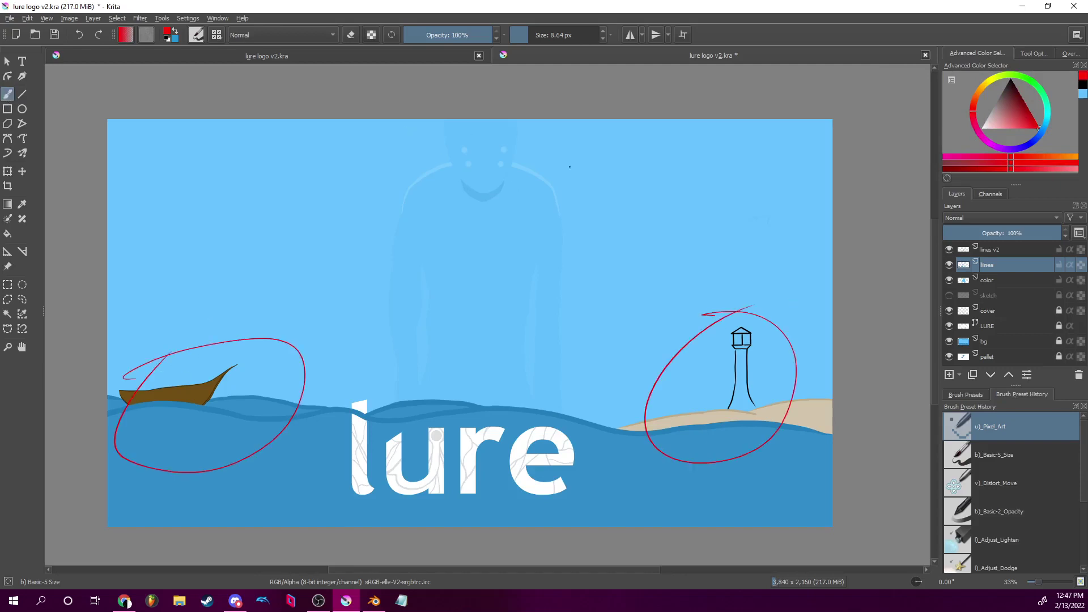
{"action": "left_click_drag", "start_coordinate": [578, 169], "coordinate": [409, 120]}
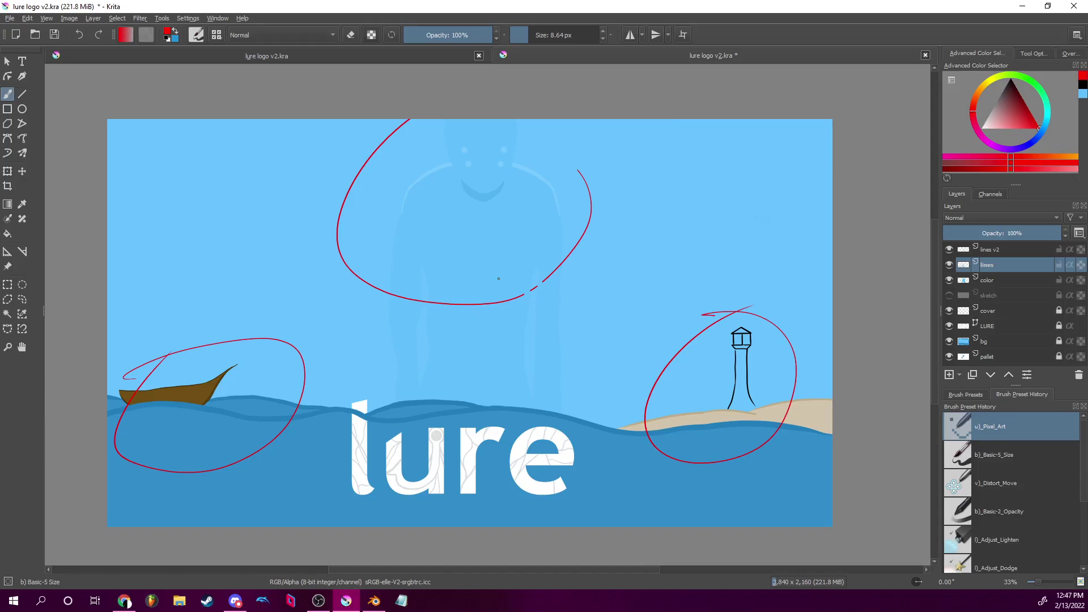
Mark red arrows toward the lighthouse and boat, squiggles and wavy lines in the water, and a circle around the middle lettering.
{"action": "left_click_drag", "start_coordinate": [794, 245], "coordinate": [766, 295]}
{"action": "left_click_drag", "start_coordinate": [173, 277], "coordinate": [178, 301]}
{"action": "left_click_drag", "start_coordinate": [176, 310], "coordinate": [186, 308]}
{"action": "left_click_drag", "start_coordinate": [715, 491], "coordinate": [762, 514]}
{"action": "left_click_drag", "start_coordinate": [300, 519], "coordinate": [307, 423]}
{"action": "left_click_drag", "start_coordinate": [298, 513], "coordinate": [283, 440]}
{"action": "left_click_drag", "start_coordinate": [311, 521], "coordinate": [315, 478]}
{"action": "left_click_drag", "start_coordinate": [332, 522], "coordinate": [324, 436]}
{"action": "left_click_drag", "start_coordinate": [436, 439], "coordinate": [461, 433]}
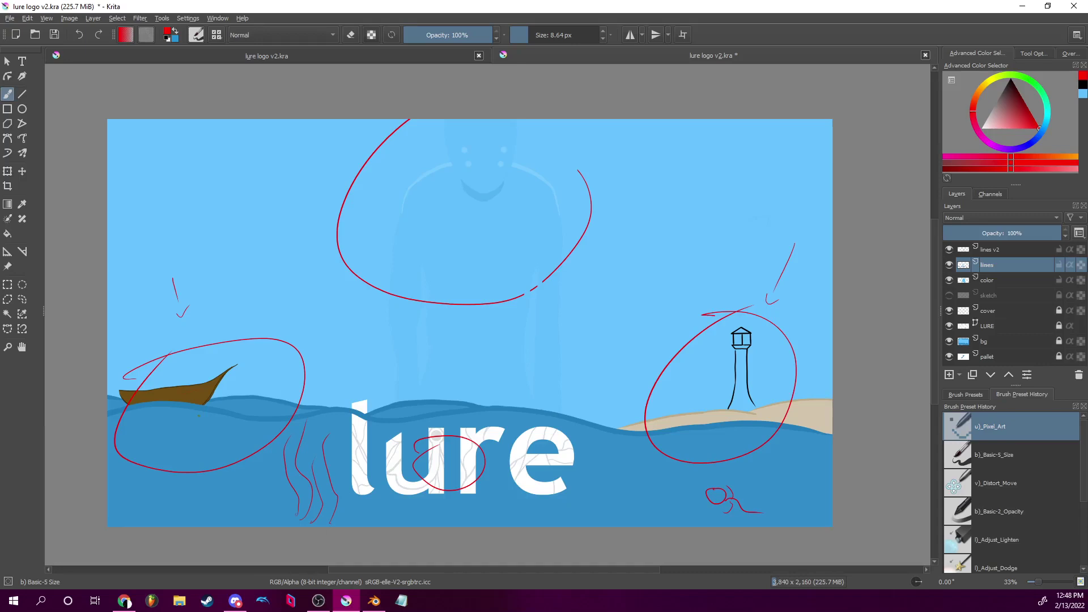
Undo all the red annotation strokes.
{"action": "key", "text": "ctrl+z"}
{"action": "key", "text": "ctrl+z"}
{"action": "key", "text": "ctrl+z"}
{"action": "key", "text": "ctrl+z"}
{"action": "key", "text": "ctrl+z"}
{"action": "key", "text": "ctrl+z"}
{"action": "key", "text": "ctrl+z"}
{"action": "key", "text": "ctrl+z"}
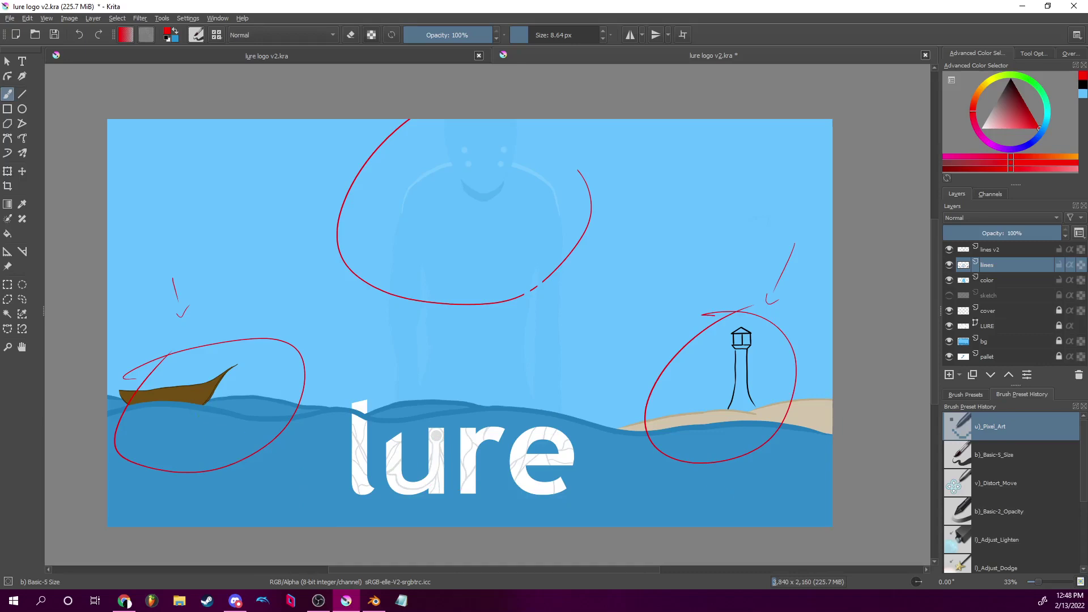
{"action": "key", "text": "ctrl+z"}
{"action": "key", "text": "ctrl+z"}
{"action": "key", "text": "ctrl+z"}
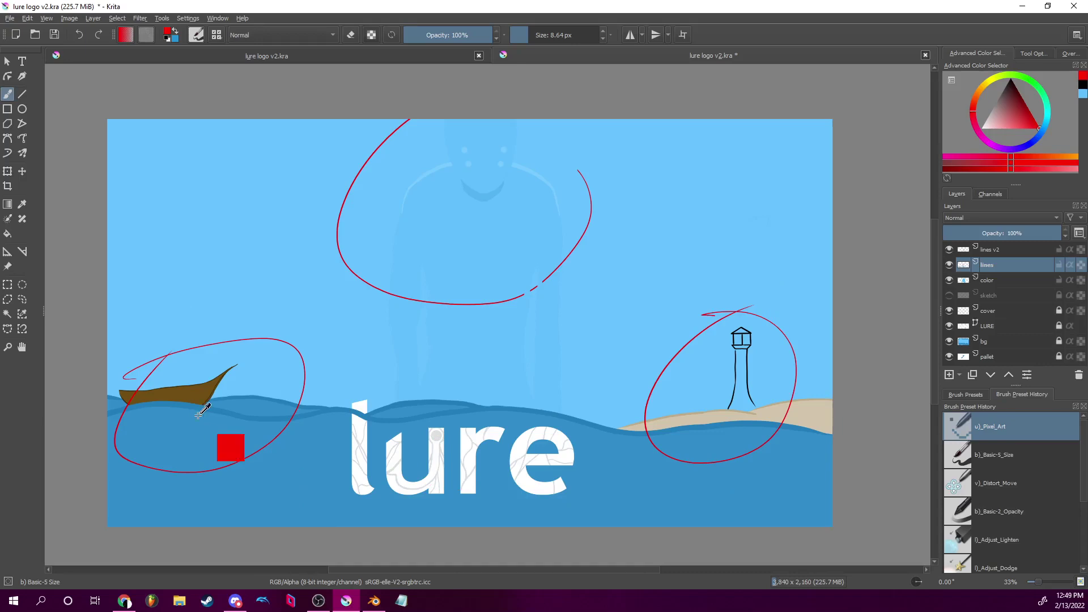
{"action": "key", "text": "ctrl+z"}
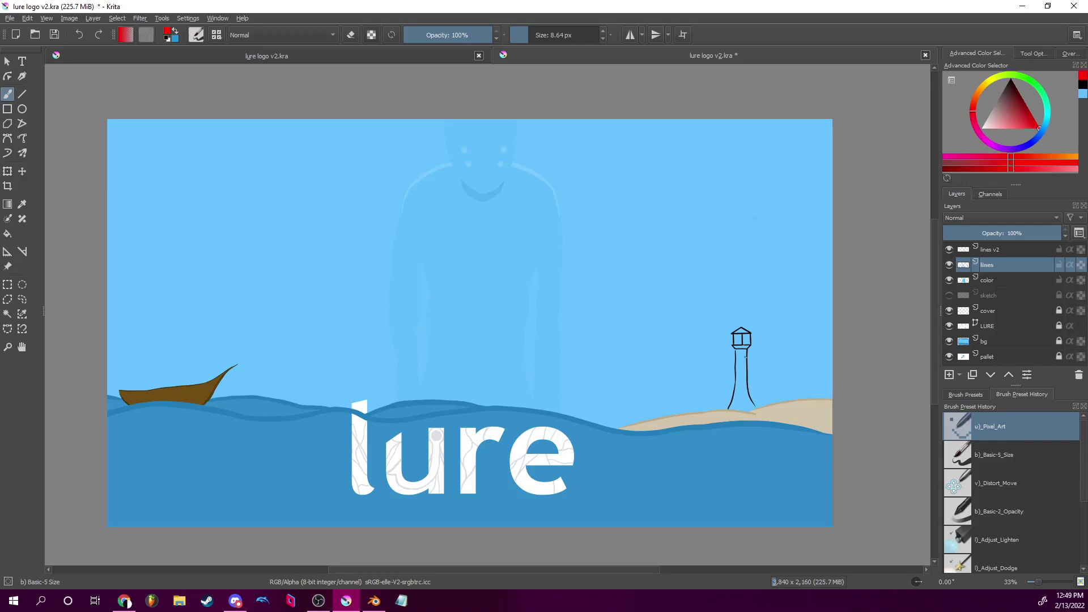
Make the color layer active and zoom in to 141% on the lighthouse.
{"action": "left_click_drag", "start_coordinate": [747, 369], "coordinate": [584, 281]}
{"action": "left_click", "coordinate": [987, 280]}
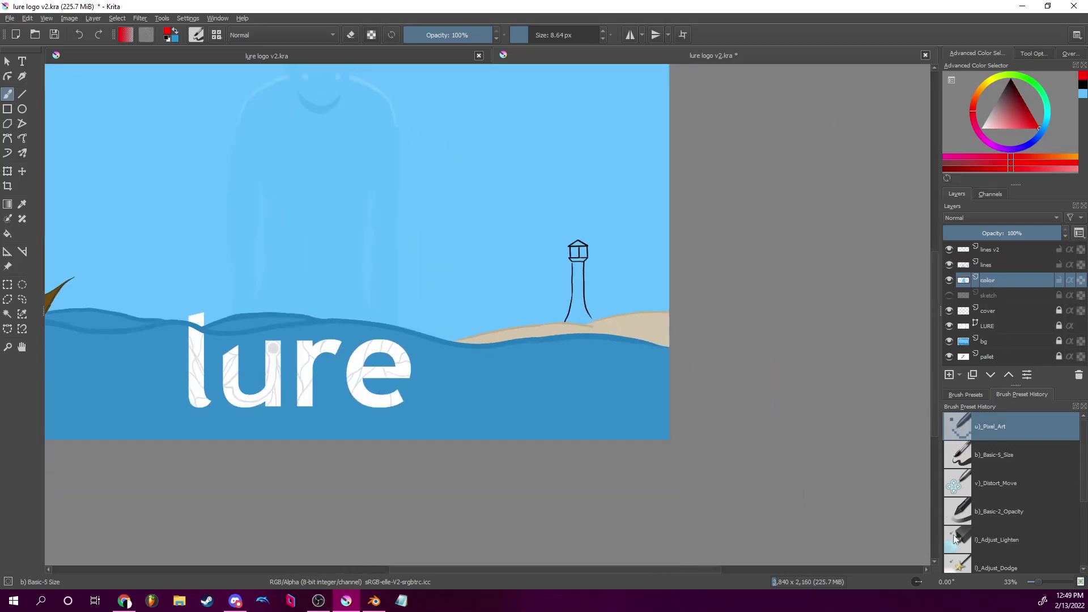
{"action": "left_click_drag", "start_coordinate": [1042, 580], "coordinate": [1049, 583]}
{"action": "left_click_drag", "start_coordinate": [793, 311], "coordinate": [471, 398]}
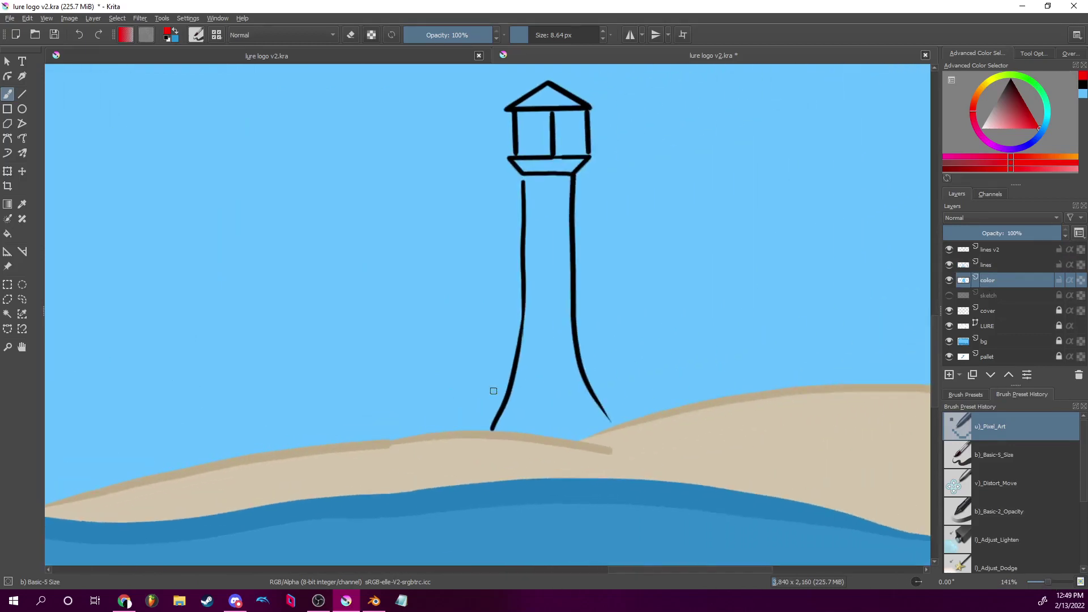
{"action": "left_click_drag", "start_coordinate": [921, 584], "coordinate": [918, 584]}
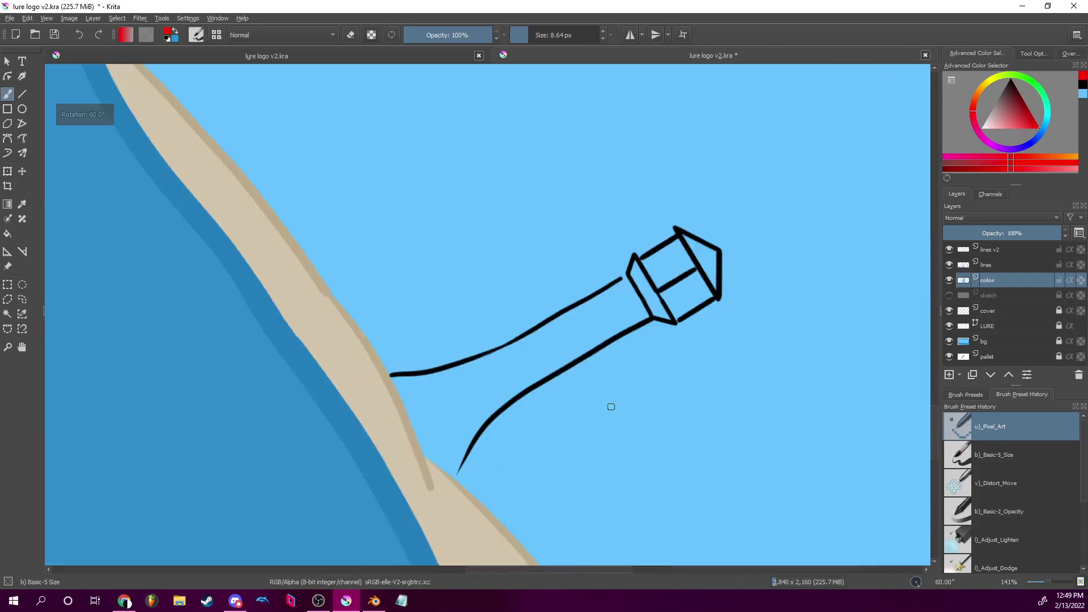
{"action": "left_click_drag", "start_coordinate": [697, 301], "coordinate": [724, 252]}
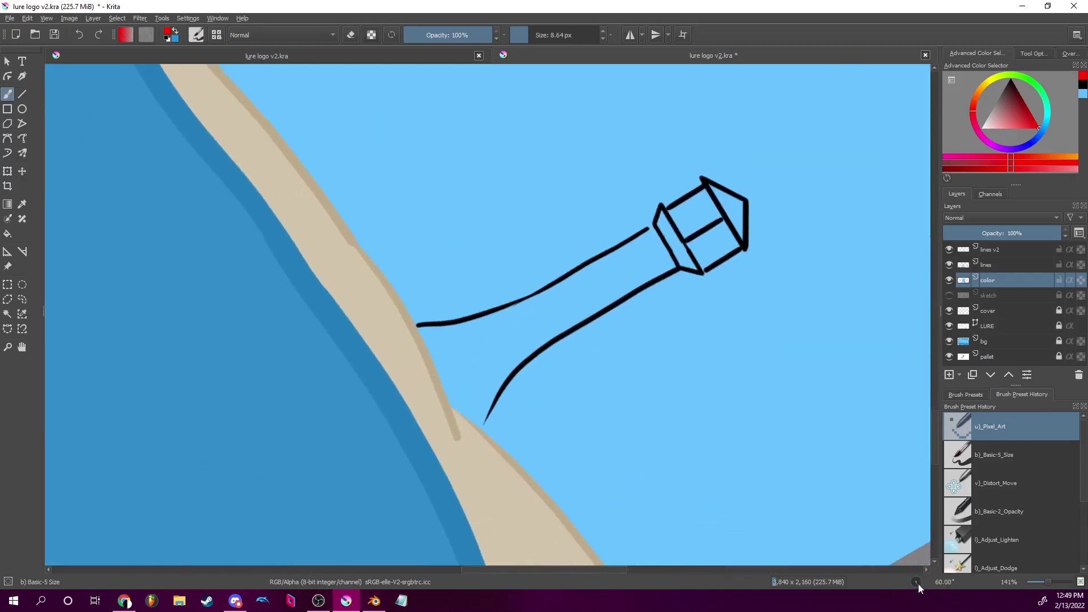
{"action": "left_click_drag", "start_coordinate": [918, 584], "coordinate": [938, 584]}
{"action": "left_click_drag", "start_coordinate": [1047, 584], "coordinate": [1037, 582]}
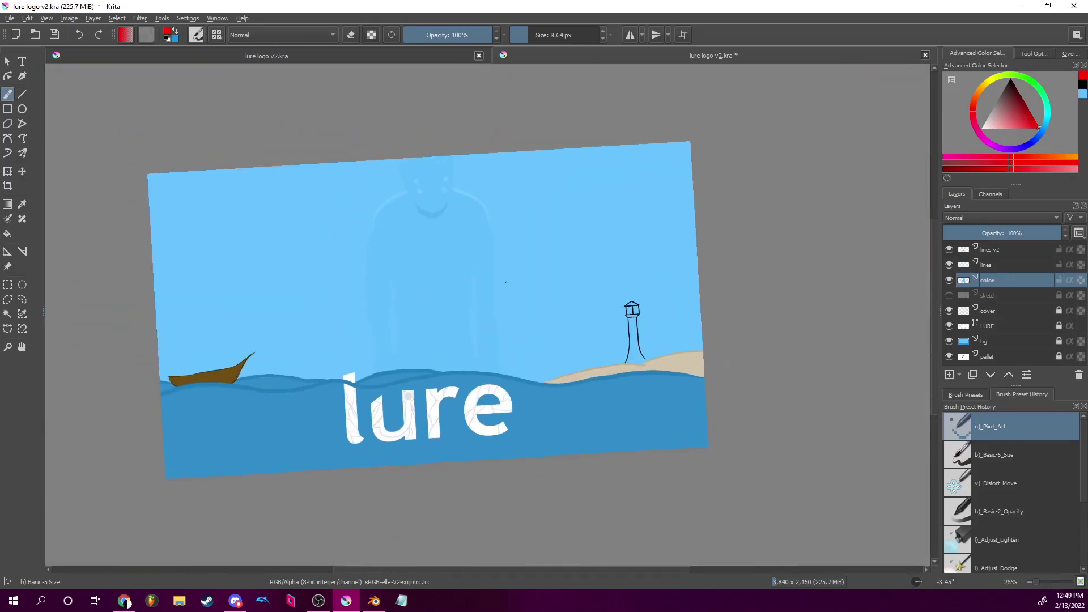
{"action": "mouse_move", "coordinate": [490, 281]}
{"action": "left_mouse_down"}
{"action": "mouse_move", "coordinate": [482, 369]}
{"action": "mouse_move", "coordinate": [485, 279]}
{"action": "left_mouse_up"}
{"action": "key", "text": "ctrl+z"}
{"action": "left_click_drag", "start_coordinate": [920, 582], "coordinate": [930, 580]}
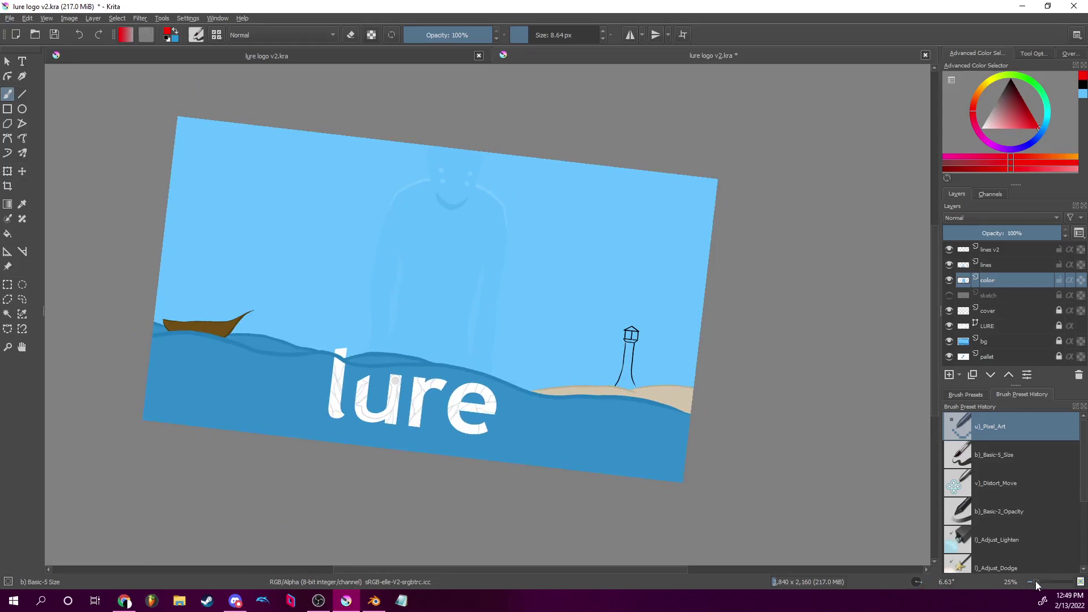
{"action": "left_click_drag", "start_coordinate": [1036, 582], "coordinate": [1043, 582]}
{"action": "left_click_drag", "start_coordinate": [841, 404], "coordinate": [585, 260]}
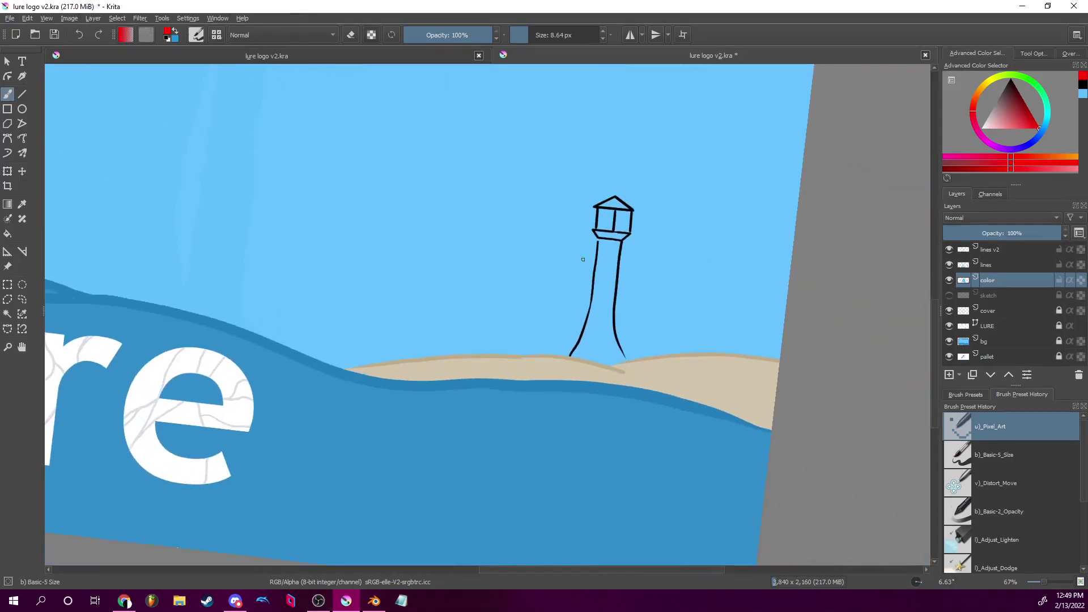
{"action": "left_click_drag", "start_coordinate": [916, 582], "coordinate": [925, 590]}
{"action": "left_click_drag", "start_coordinate": [1045, 582], "coordinate": [1050, 581]}
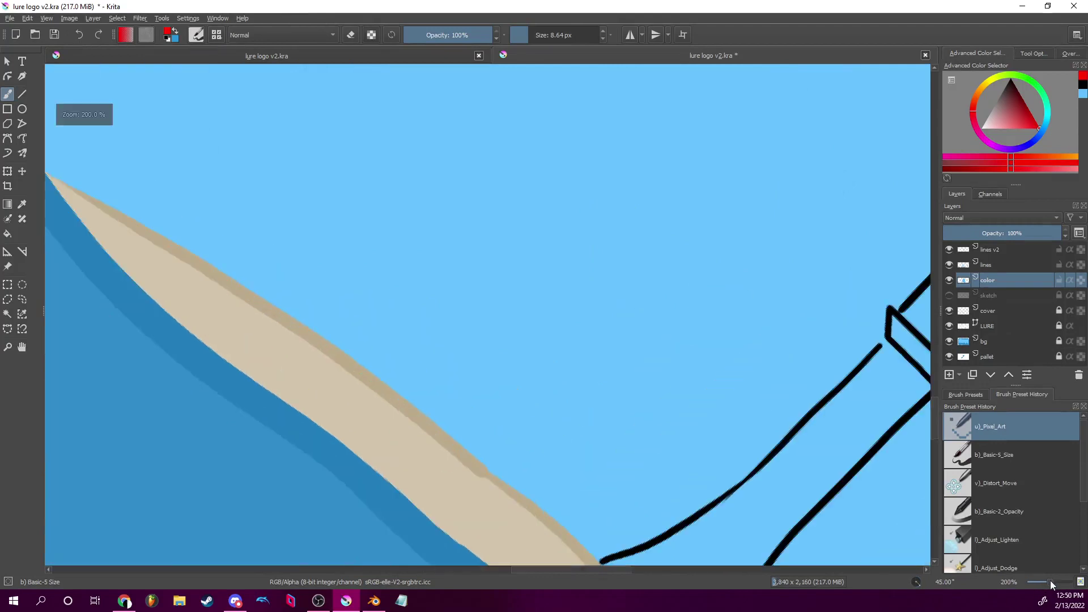
{"action": "left_click_drag", "start_coordinate": [835, 429], "coordinate": [681, 251]}
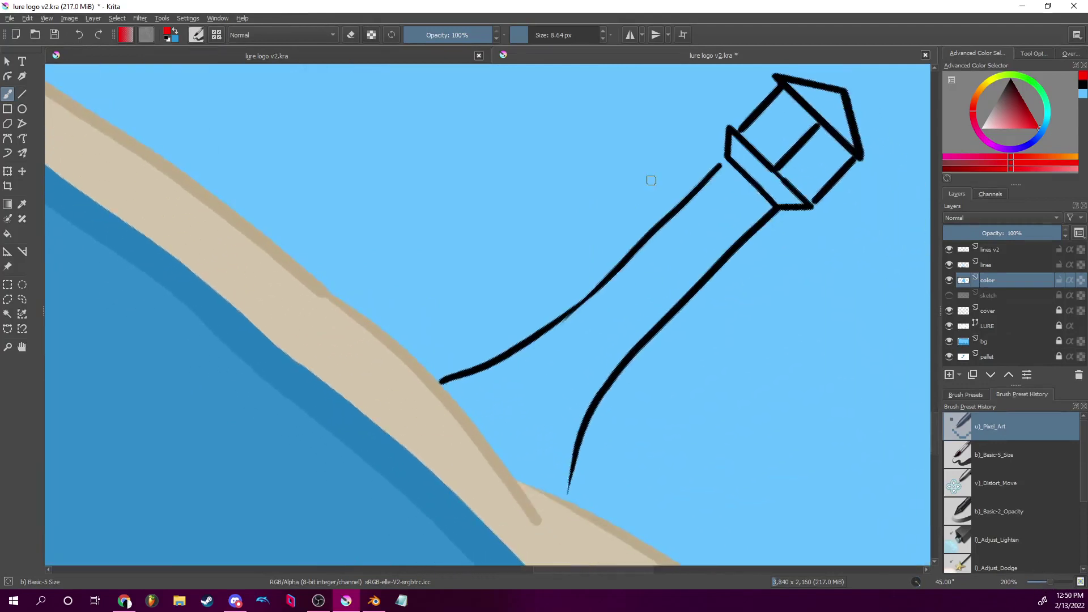
{"action": "left_click", "coordinate": [918, 584]}
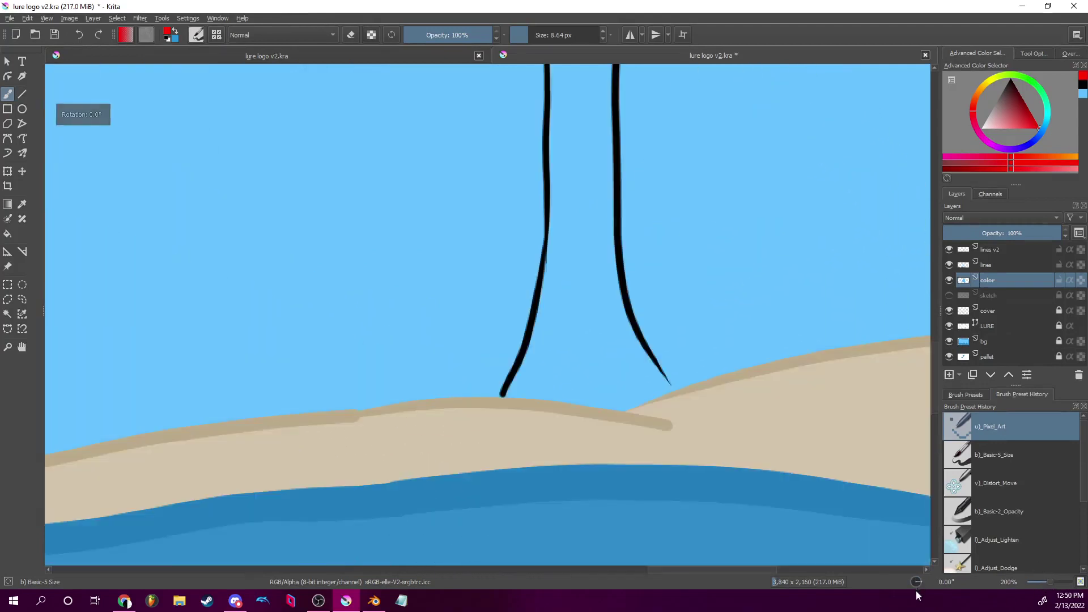
{"action": "left_click_drag", "start_coordinate": [922, 582], "coordinate": [921, 588]}
{"action": "left_click_drag", "start_coordinate": [771, 412], "coordinate": [695, 317]}
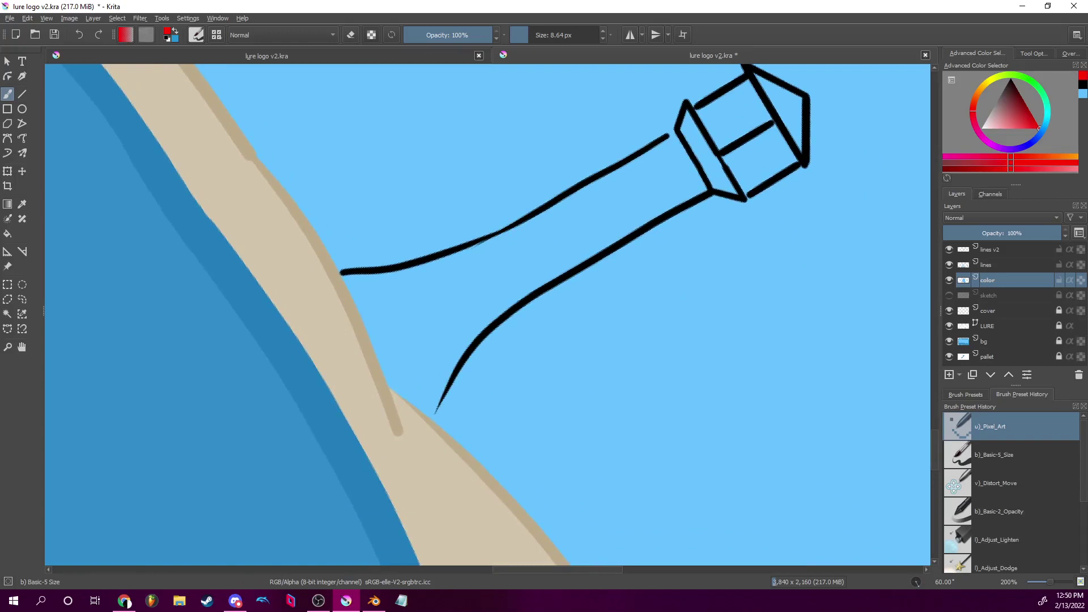
{"action": "key", "text": "alt+Tab"}
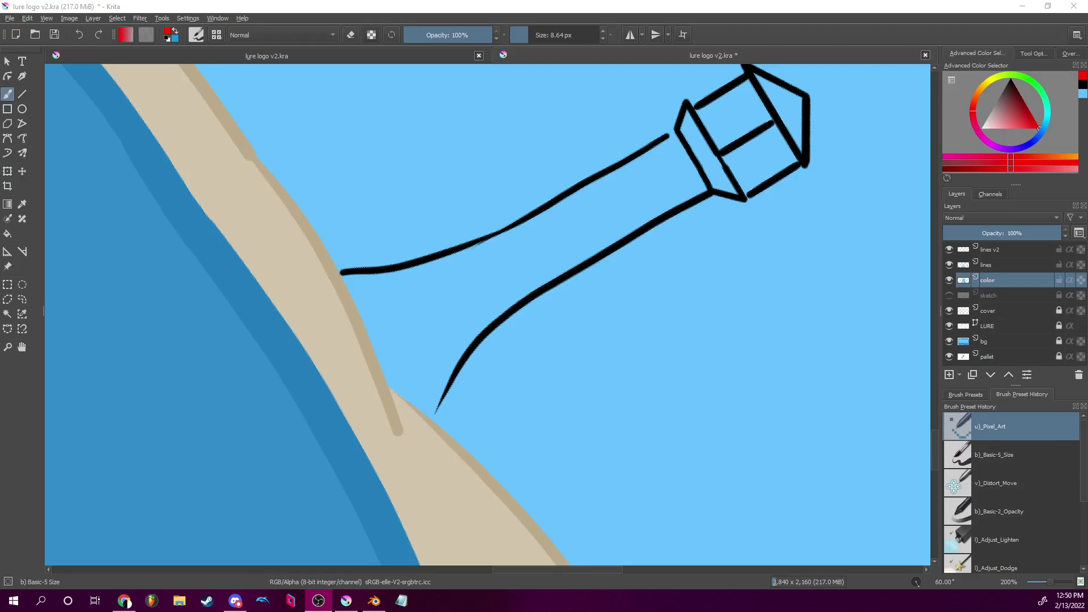
Mix a very light, nearly white brush color and set the brush size to 39.22 px.
{"action": "left_click", "coordinate": [1017, 109]}
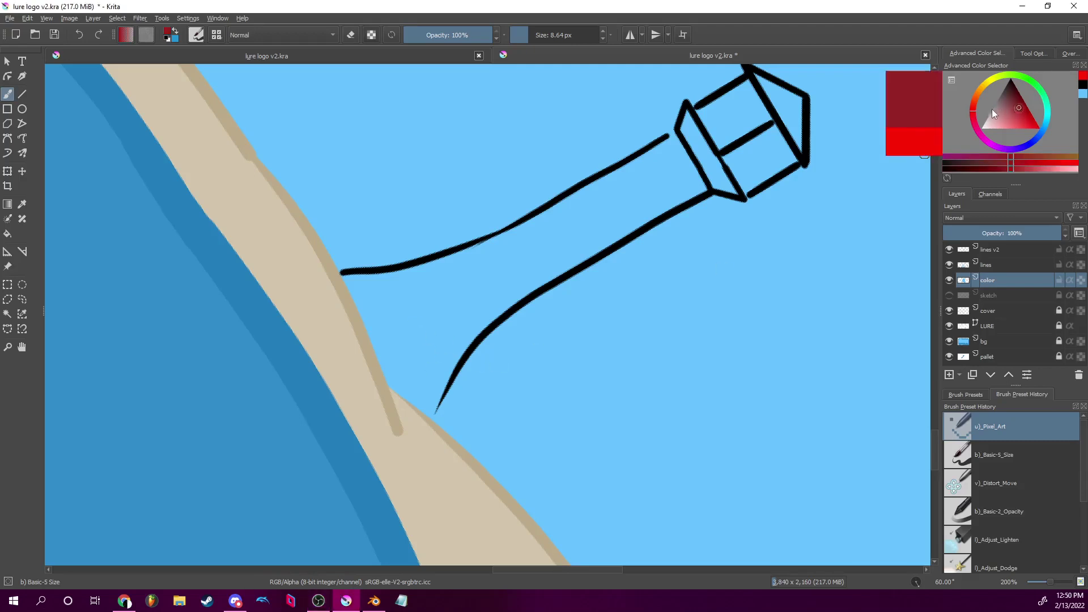
{"action": "left_click_drag", "start_coordinate": [999, 121], "coordinate": [995, 114]}
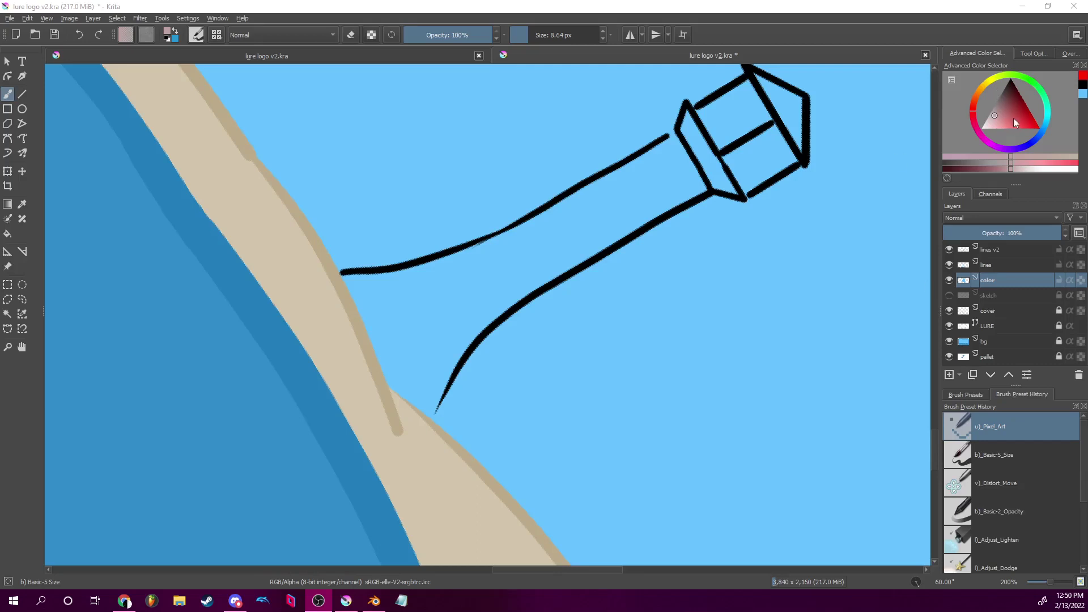
{"action": "left_click", "coordinate": [1006, 110]}
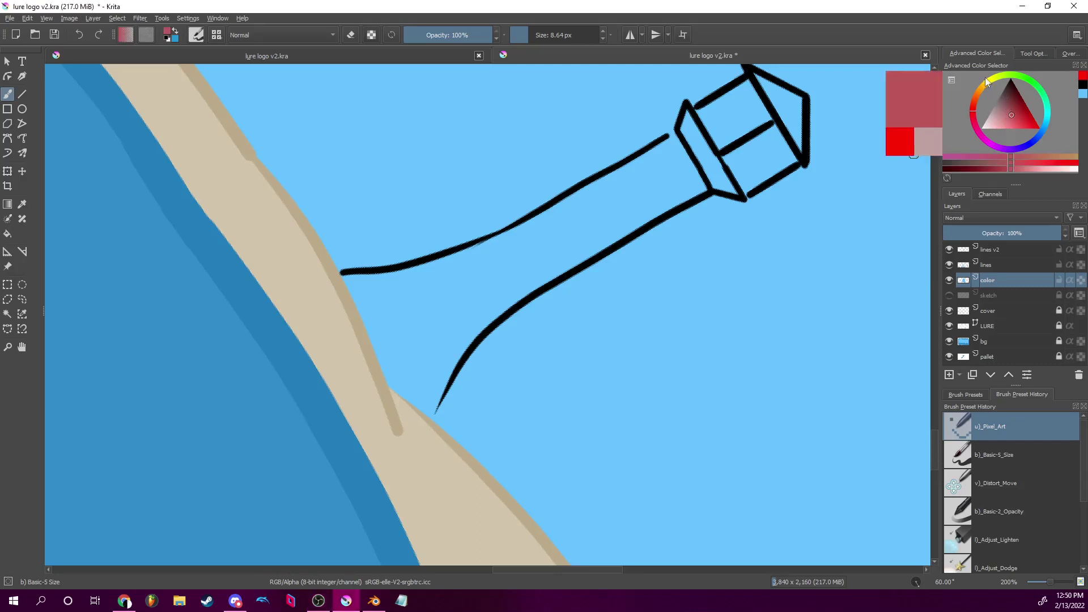
{"action": "mouse_move", "coordinate": [991, 80]}
{"action": "left_mouse_down"}
{"action": "mouse_move", "coordinate": [984, 88]}
{"action": "mouse_move", "coordinate": [1011, 107]}
{"action": "mouse_move", "coordinate": [1001, 107]}
{"action": "left_mouse_up"}
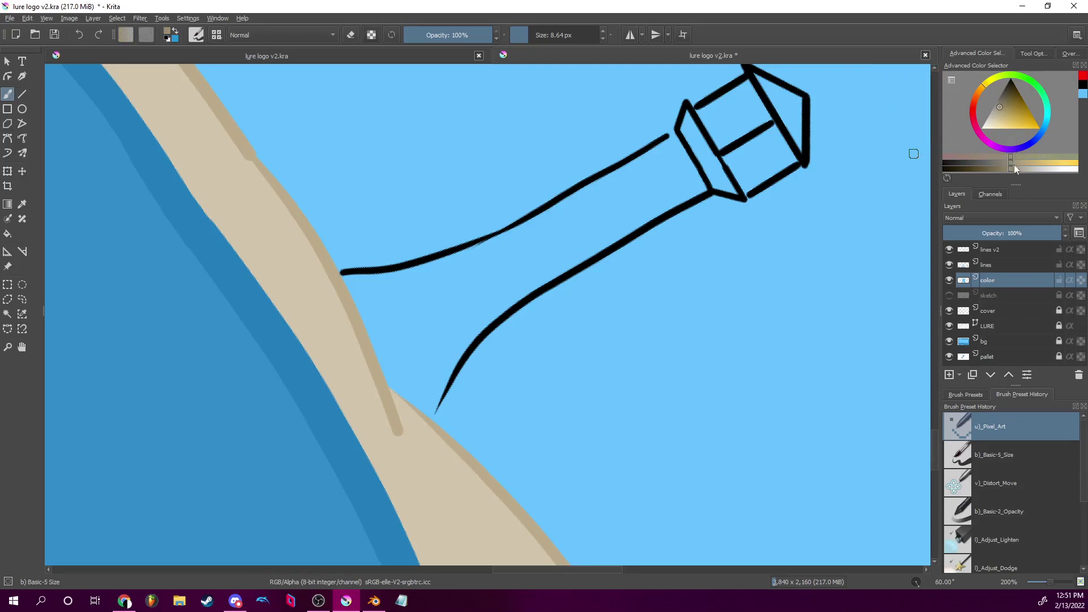
{"action": "left_click_drag", "start_coordinate": [1011, 168], "coordinate": [1055, 170]}
{"action": "left_click_drag", "start_coordinate": [527, 27], "coordinate": [573, 31]}
Lighten the color to off-white and paint over the lighthouse tower and the flared collar below the lantern room.
{"action": "mouse_move", "coordinate": [433, 377]}
{"action": "left_mouse_down"}
{"action": "mouse_move", "coordinate": [449, 345]}
{"action": "mouse_move", "coordinate": [432, 355]}
{"action": "mouse_move", "coordinate": [425, 335]}
{"action": "left_mouse_up"}
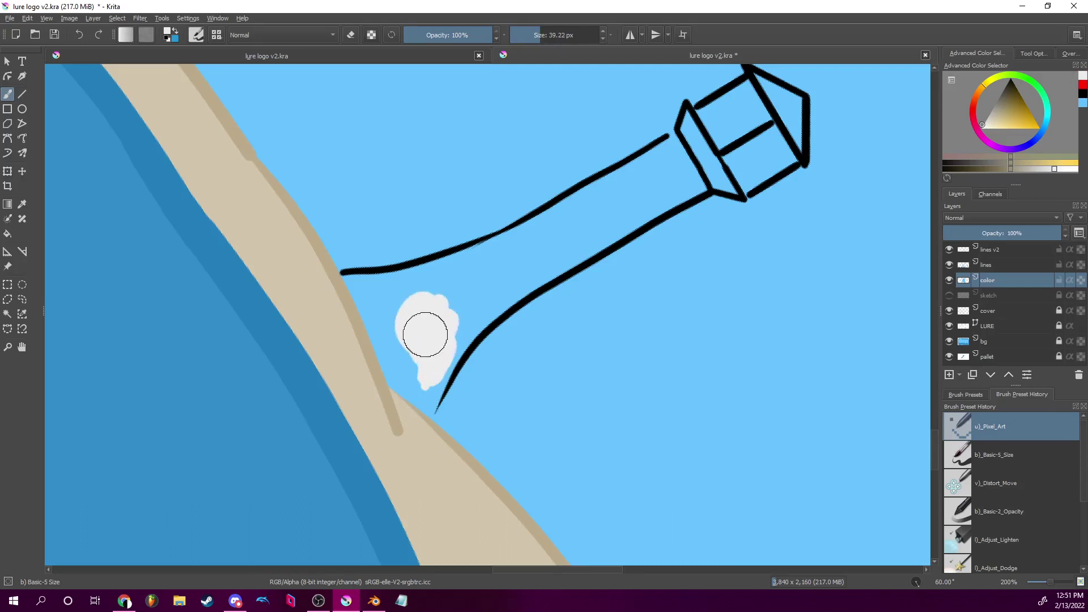
{"action": "left_click_drag", "start_coordinate": [1056, 170], "coordinate": [1062, 170]}
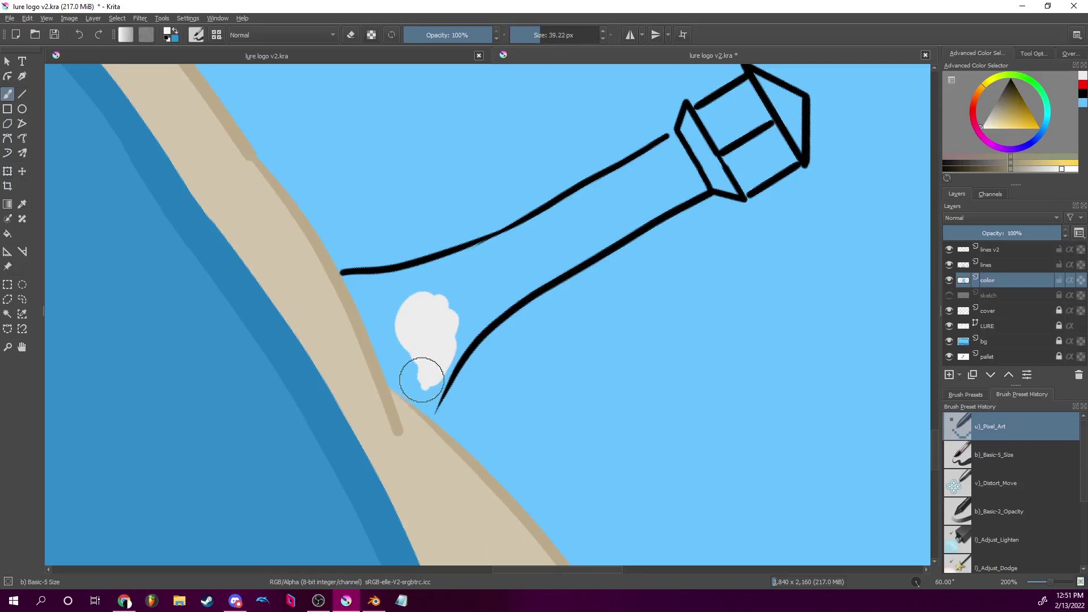
{"action": "mouse_move", "coordinate": [420, 381]}
{"action": "left_mouse_down"}
{"action": "mouse_move", "coordinate": [399, 330]}
{"action": "mouse_move", "coordinate": [432, 291]}
{"action": "mouse_move", "coordinate": [448, 308]}
{"action": "mouse_move", "coordinate": [435, 352]}
{"action": "mouse_move", "coordinate": [391, 360]}
{"action": "mouse_move", "coordinate": [416, 412]}
{"action": "mouse_move", "coordinate": [430, 382]}
{"action": "mouse_move", "coordinate": [441, 384]}
{"action": "mouse_move", "coordinate": [455, 339]}
{"action": "mouse_move", "coordinate": [515, 285]}
{"action": "mouse_move", "coordinate": [504, 274]}
{"action": "mouse_move", "coordinate": [512, 252]}
{"action": "mouse_move", "coordinate": [486, 258]}
{"action": "mouse_move", "coordinate": [513, 245]}
{"action": "left_mouse_up"}
{"action": "left_click_drag", "start_coordinate": [563, 290], "coordinate": [682, 279]}
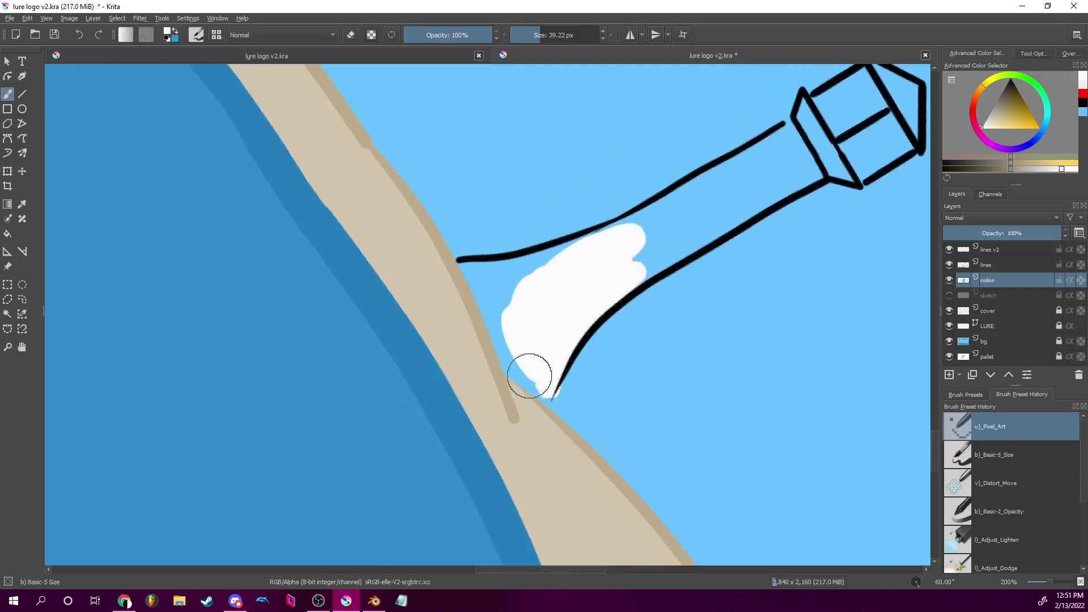
{"action": "mouse_move", "coordinate": [523, 378]}
{"action": "left_mouse_down"}
{"action": "mouse_move", "coordinate": [461, 265]}
{"action": "mouse_move", "coordinate": [482, 269]}
{"action": "mouse_move", "coordinate": [490, 309]}
{"action": "mouse_move", "coordinate": [527, 373]}
{"action": "mouse_move", "coordinate": [507, 376]}
{"action": "mouse_move", "coordinate": [545, 394]}
{"action": "mouse_move", "coordinate": [515, 349]}
{"action": "mouse_move", "coordinate": [548, 400]}
{"action": "mouse_move", "coordinate": [607, 289]}
{"action": "mouse_move", "coordinate": [724, 214]}
{"action": "mouse_move", "coordinate": [741, 226]}
{"action": "mouse_move", "coordinate": [764, 201]}
{"action": "mouse_move", "coordinate": [810, 191]}
{"action": "mouse_move", "coordinate": [812, 180]}
{"action": "mouse_move", "coordinate": [792, 181]}
{"action": "mouse_move", "coordinate": [831, 159]}
{"action": "mouse_move", "coordinate": [799, 127]}
{"action": "mouse_move", "coordinate": [835, 185]}
{"action": "mouse_move", "coordinate": [834, 208]}
{"action": "mouse_move", "coordinate": [846, 187]}
{"action": "mouse_move", "coordinate": [782, 138]}
{"action": "mouse_move", "coordinate": [747, 146]}
{"action": "mouse_move", "coordinate": [721, 199]}
{"action": "mouse_move", "coordinate": [663, 201]}
{"action": "mouse_move", "coordinate": [681, 170]}
{"action": "mouse_move", "coordinate": [597, 258]}
{"action": "mouse_move", "coordinate": [527, 282]}
{"action": "mouse_move", "coordinate": [500, 275]}
{"action": "mouse_move", "coordinate": [504, 305]}
{"action": "left_mouse_up"}
Erase the white paint spilling outside the tower's left outline, from the base up to the collar.
{"action": "key", "text": "e"}
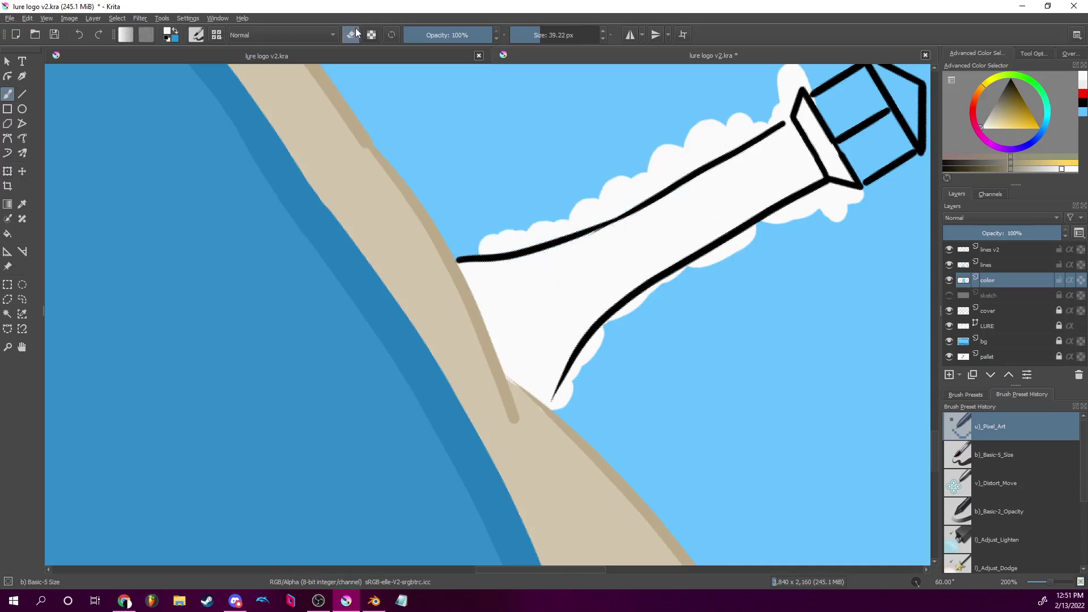
{"action": "left_click", "coordinate": [919, 583]}
{"action": "key", "text": "4"}
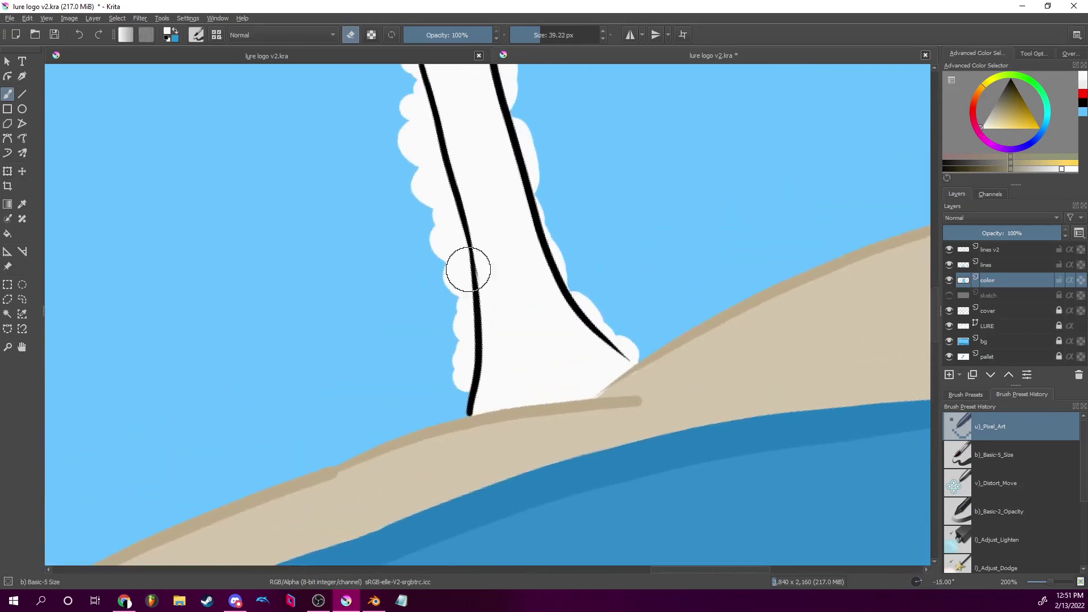
{"action": "mouse_move", "coordinate": [456, 343]}
{"action": "left_mouse_down"}
{"action": "mouse_move", "coordinate": [466, 392]}
{"action": "mouse_move", "coordinate": [469, 323]}
{"action": "mouse_move", "coordinate": [461, 296]}
{"action": "mouse_move", "coordinate": [468, 321]}
{"action": "mouse_move", "coordinate": [454, 338]}
{"action": "mouse_move", "coordinate": [452, 272]}
{"action": "mouse_move", "coordinate": [459, 278]}
{"action": "left_mouse_up"}
{"action": "mouse_move", "coordinate": [436, 227]}
{"action": "left_mouse_down"}
{"action": "mouse_move", "coordinate": [462, 250]}
{"action": "mouse_move", "coordinate": [442, 227]}
{"action": "mouse_move", "coordinate": [440, 277]}
{"action": "mouse_move", "coordinate": [416, 199]}
{"action": "mouse_move", "coordinate": [425, 216]}
{"action": "mouse_move", "coordinate": [440, 219]}
{"action": "mouse_move", "coordinate": [445, 202]}
{"action": "mouse_move", "coordinate": [448, 212]}
{"action": "mouse_move", "coordinate": [433, 145]}
{"action": "mouse_move", "coordinate": [442, 177]}
{"action": "mouse_move", "coordinate": [415, 160]}
{"action": "mouse_move", "coordinate": [424, 213]}
{"action": "left_mouse_up"}
{"action": "mouse_move", "coordinate": [441, 221]}
{"action": "left_mouse_down"}
{"action": "mouse_move", "coordinate": [436, 164]}
{"action": "mouse_move", "coordinate": [403, 129]}
{"action": "mouse_move", "coordinate": [431, 140]}
{"action": "left_mouse_up"}
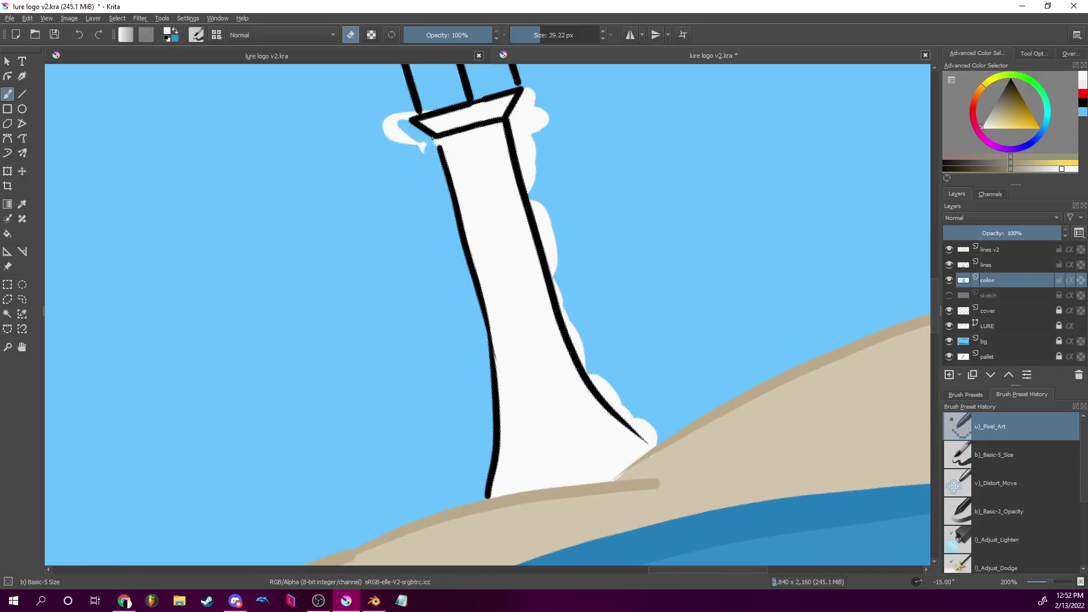
{"action": "mouse_move", "coordinate": [430, 141]}
{"action": "left_mouse_down"}
{"action": "mouse_move", "coordinate": [407, 139]}
{"action": "mouse_move", "coordinate": [420, 139]}
{"action": "mouse_move", "coordinate": [395, 136]}
{"action": "mouse_move", "coordinate": [404, 101]}
{"action": "left_mouse_up"}
{"action": "left_click", "coordinate": [350, 35]}
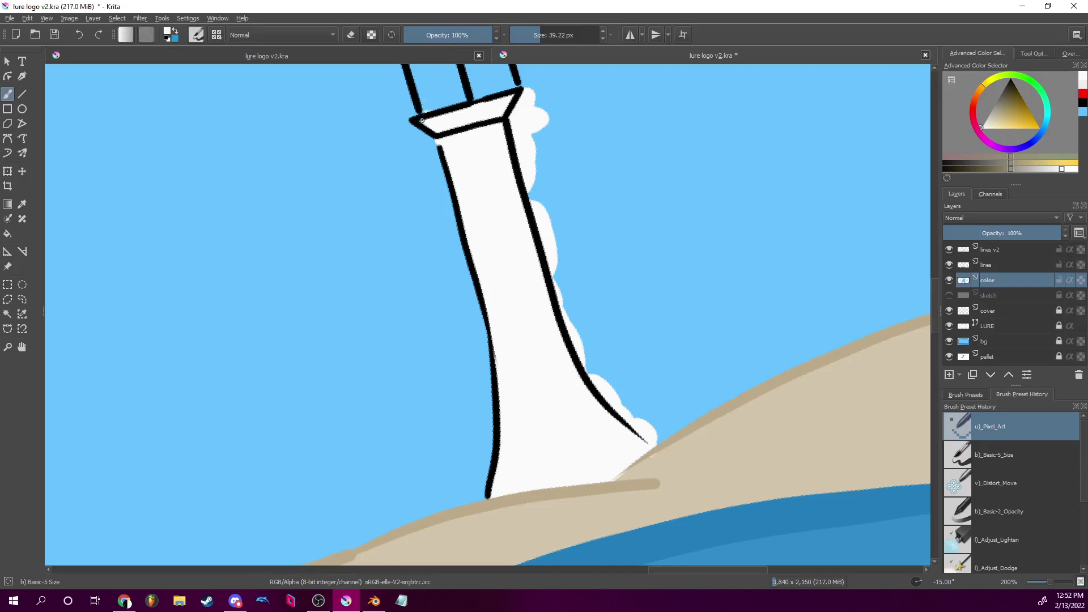
Erase the white paint spilling outside the tower's right outline, from the collar down to the sandy shore.
{"action": "left_click", "coordinate": [352, 36]}
{"action": "left_click_drag", "start_coordinate": [915, 578], "coordinate": [914, 564]}
{"action": "left_click_drag", "start_coordinate": [336, 356], "coordinate": [447, 374]}
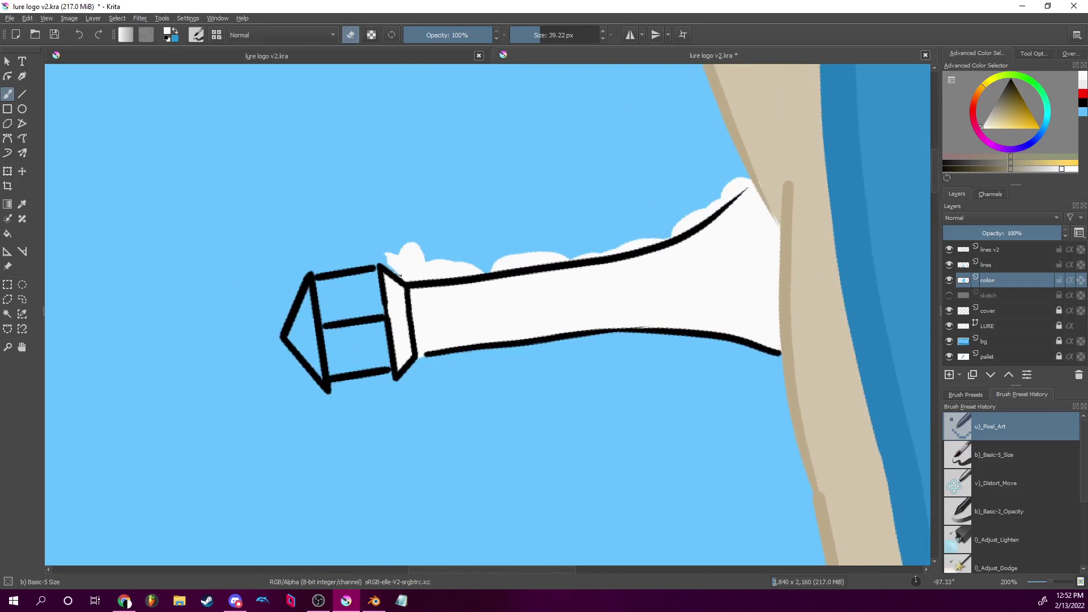
{"action": "mouse_move", "coordinate": [404, 278]}
{"action": "left_mouse_down"}
{"action": "mouse_move", "coordinate": [388, 257]}
{"action": "mouse_move", "coordinate": [395, 246]}
{"action": "mouse_move", "coordinate": [420, 250]}
{"action": "mouse_move", "coordinate": [417, 240]}
{"action": "left_mouse_up"}
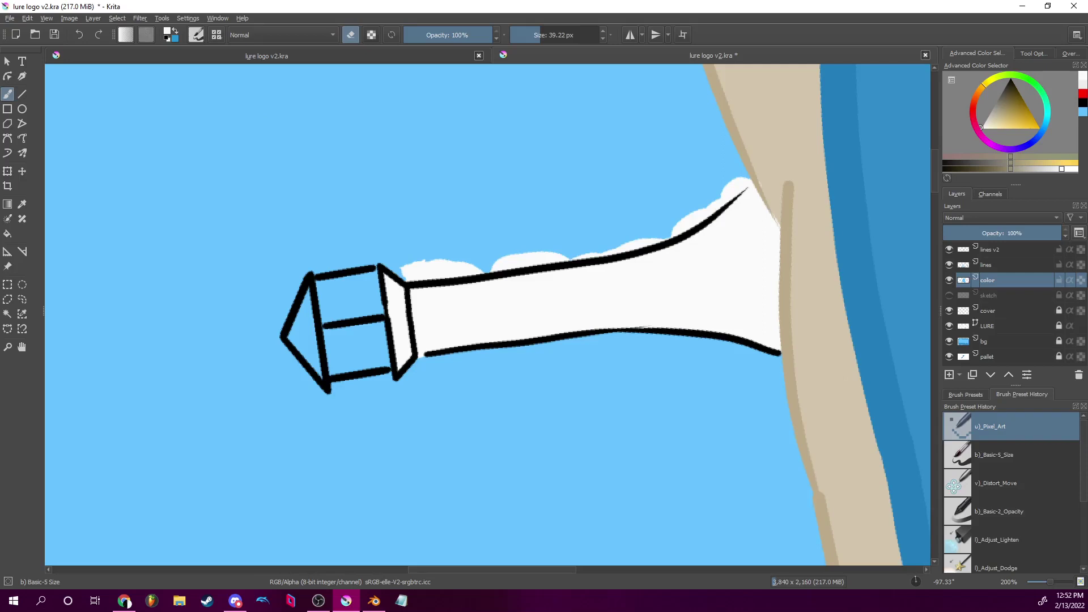
{"action": "key", "text": "alt+Tab"}
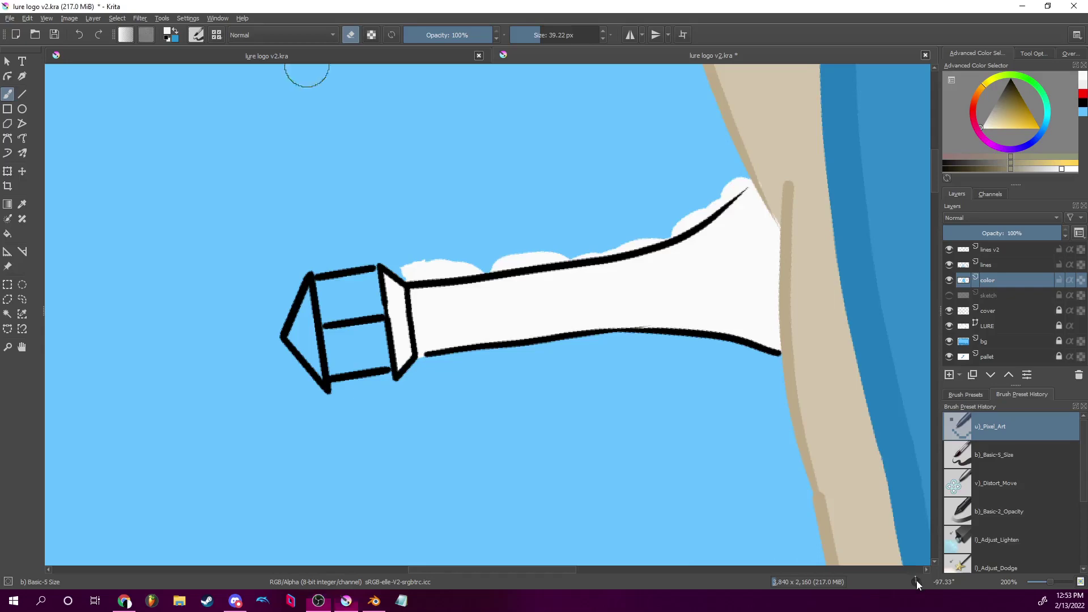
{"action": "mouse_move", "coordinate": [917, 581]}
{"action": "left_mouse_down"}
{"action": "mouse_move", "coordinate": [894, 563]}
{"action": "mouse_move", "coordinate": [860, 577]}
{"action": "left_mouse_up"}
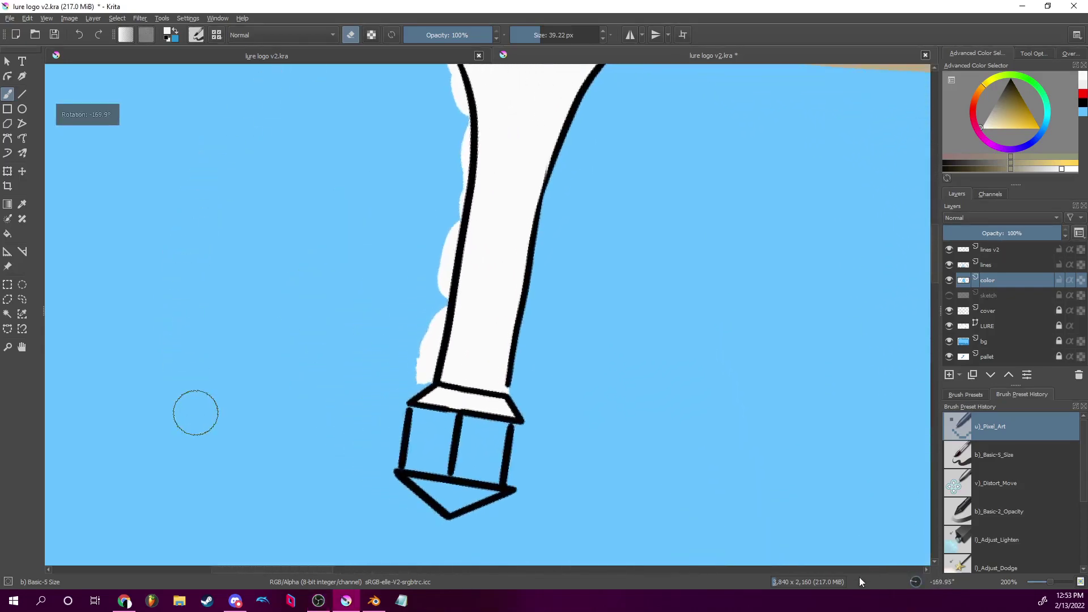
{"action": "mouse_move", "coordinate": [415, 373]}
{"action": "left_mouse_down"}
{"action": "mouse_move", "coordinate": [428, 348]}
{"action": "mouse_move", "coordinate": [431, 368]}
{"action": "mouse_move", "coordinate": [444, 310]}
{"action": "mouse_move", "coordinate": [431, 305]}
{"action": "mouse_move", "coordinate": [435, 287]}
{"action": "mouse_move", "coordinate": [442, 296]}
{"action": "mouse_move", "coordinate": [467, 113]}
{"action": "mouse_move", "coordinate": [445, 246]}
{"action": "left_mouse_up"}
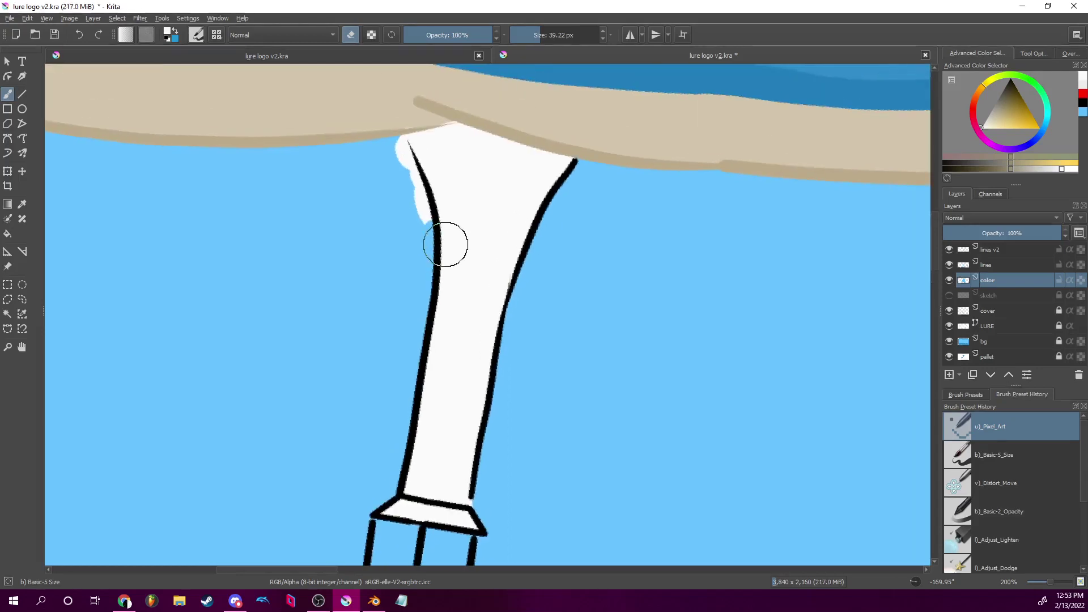
{"action": "left_click_drag", "start_coordinate": [919, 584], "coordinate": [907, 576]}
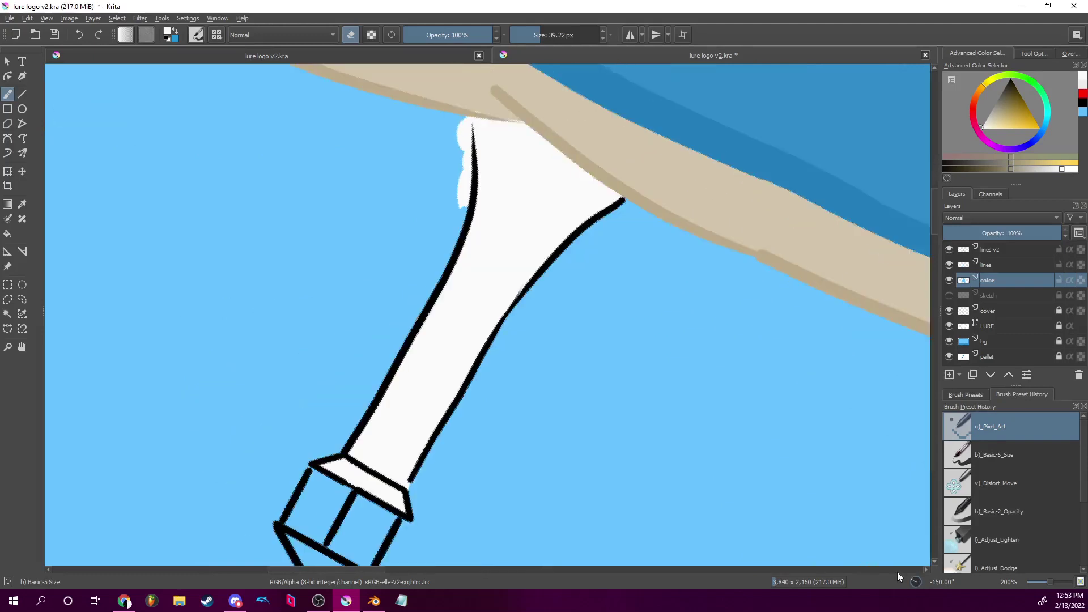
{"action": "mouse_move", "coordinate": [454, 209]}
{"action": "left_mouse_down"}
{"action": "mouse_move", "coordinate": [460, 186]}
{"action": "mouse_move", "coordinate": [466, 206]}
{"action": "mouse_move", "coordinate": [463, 156]}
{"action": "mouse_move", "coordinate": [480, 143]}
{"action": "mouse_move", "coordinate": [462, 221]}
{"action": "mouse_move", "coordinate": [423, 213]}
{"action": "mouse_move", "coordinate": [448, 219]}
{"action": "left_mouse_up"}
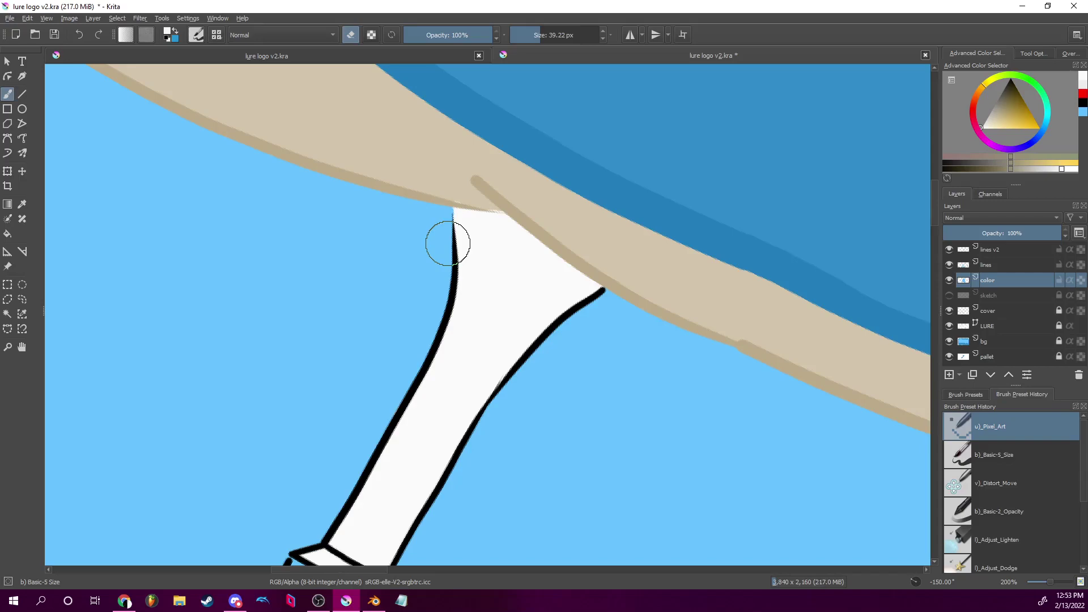
Reset the canvas rotation to 0° and look over the whole illustration with the lighthouse at 33% zoom.
{"action": "left_click_drag", "start_coordinate": [913, 581], "coordinate": [945, 583]}
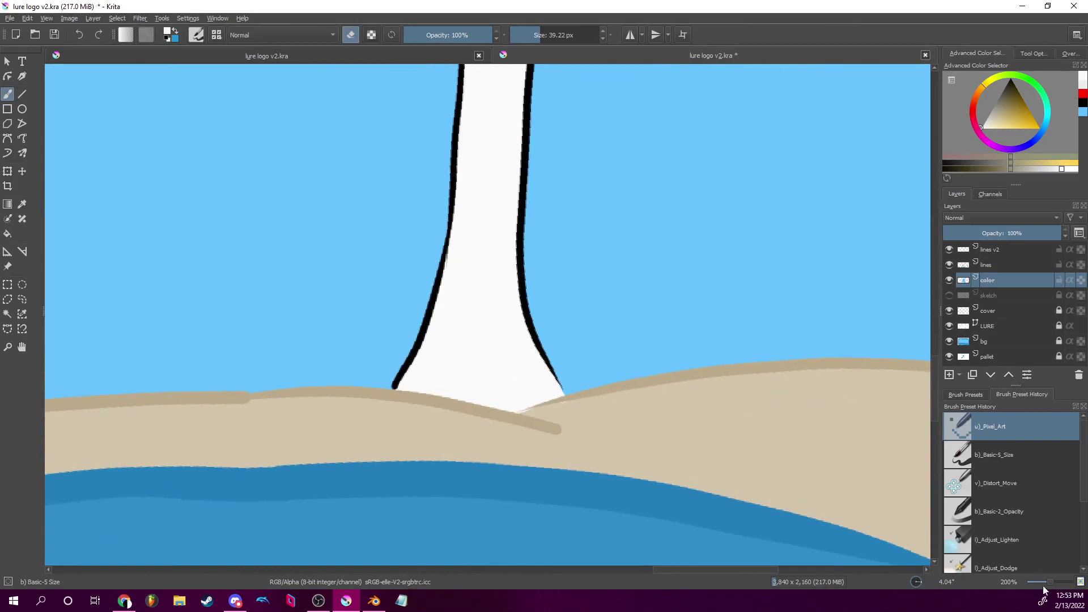
{"action": "left_click_drag", "start_coordinate": [1049, 582], "coordinate": [1033, 582]}
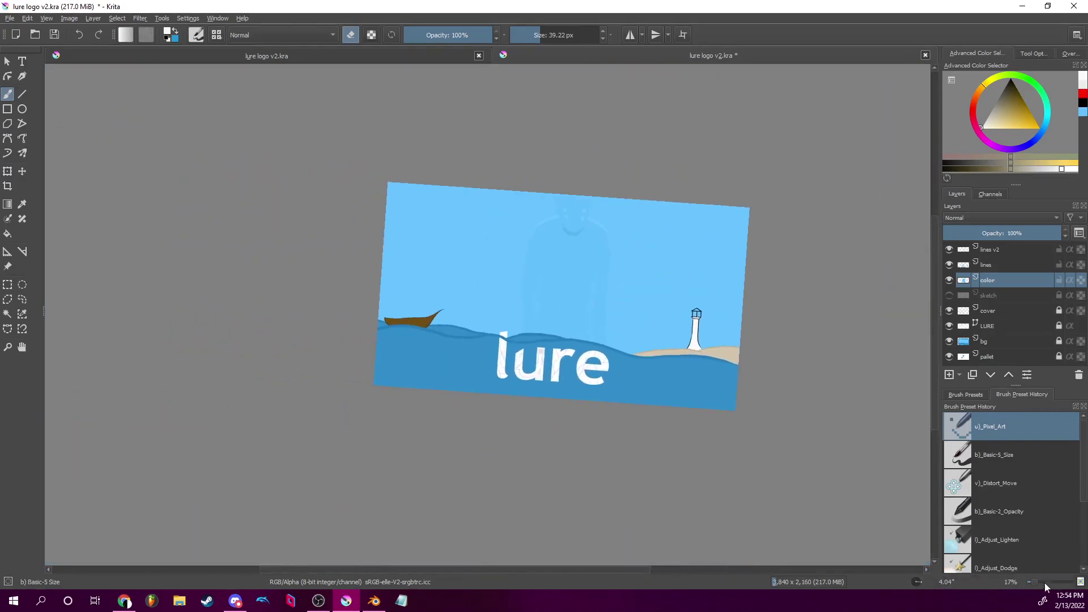
{"action": "left_click_drag", "start_coordinate": [1036, 581], "coordinate": [1040, 583]}
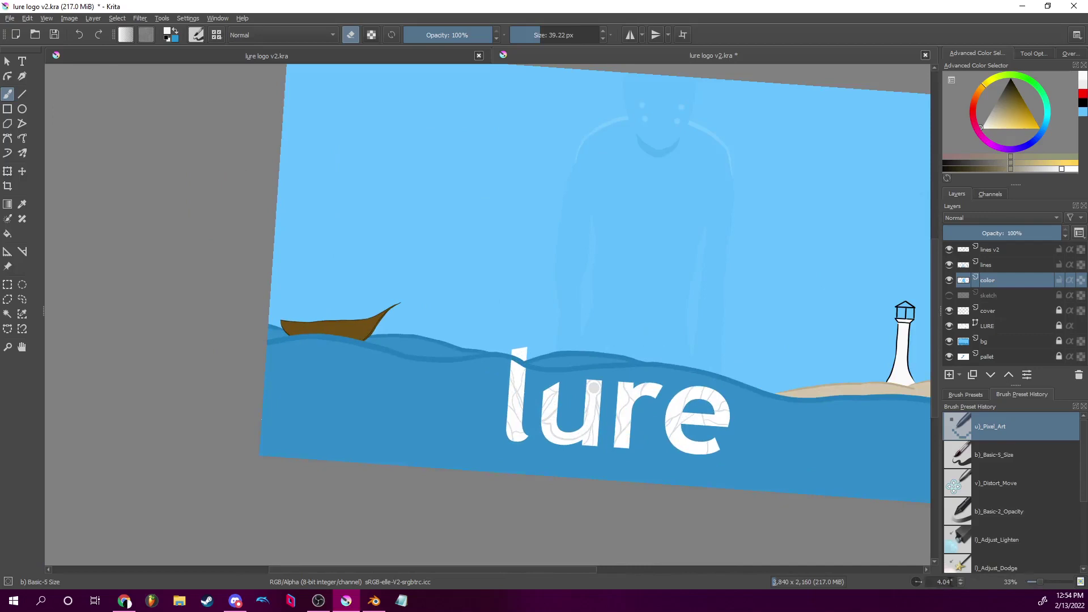
{"action": "type", "text": "0"}
{"action": "key", "text": "Return"}
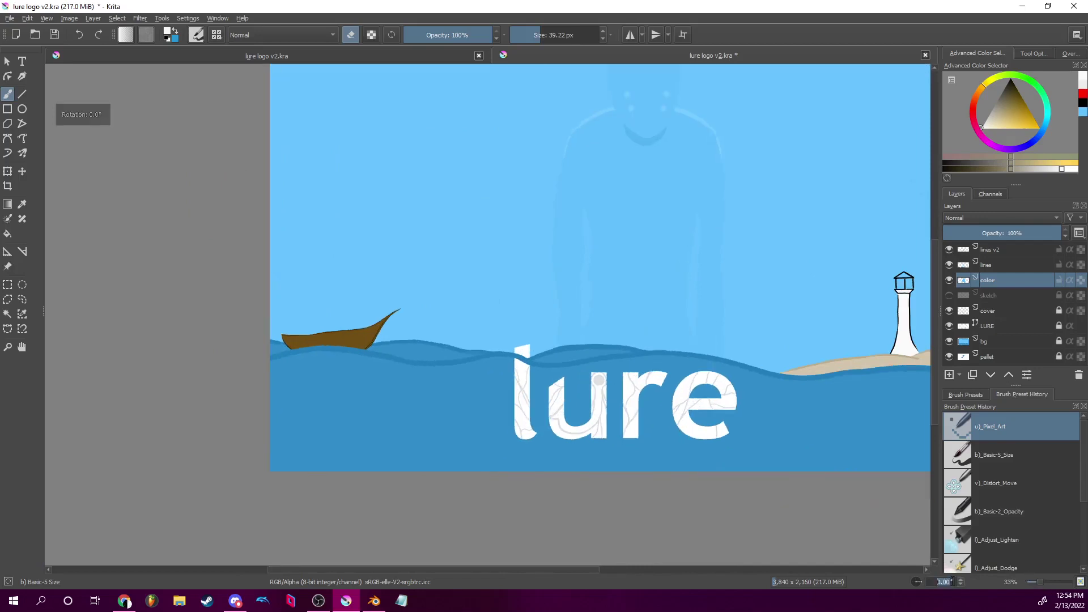
{"action": "left_click_drag", "start_coordinate": [793, 292], "coordinate": [655, 291]}
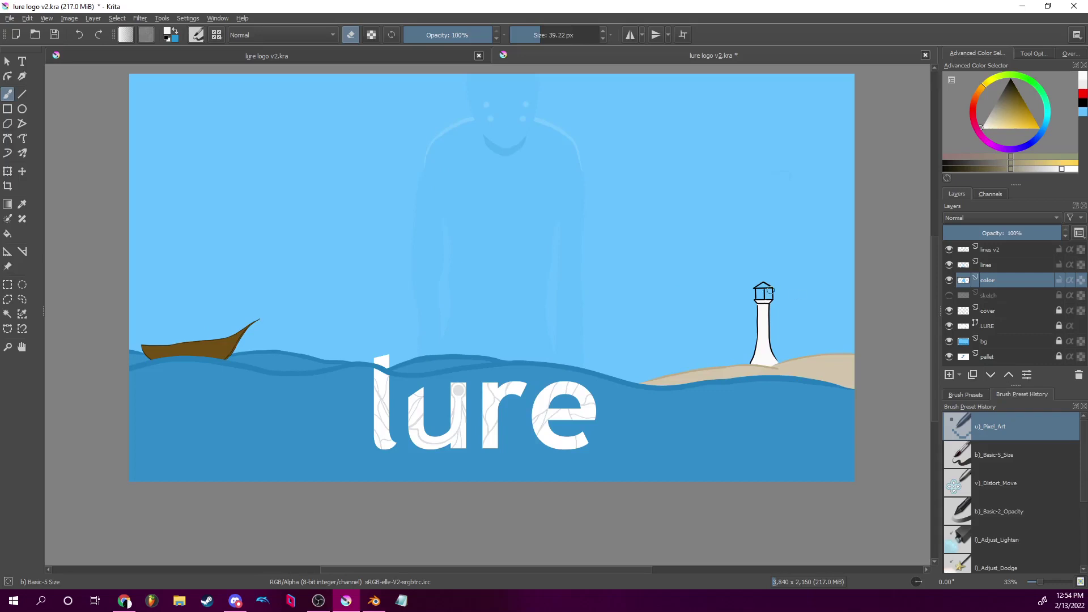
{"action": "left_click_drag", "start_coordinate": [763, 276], "coordinate": [777, 280]}
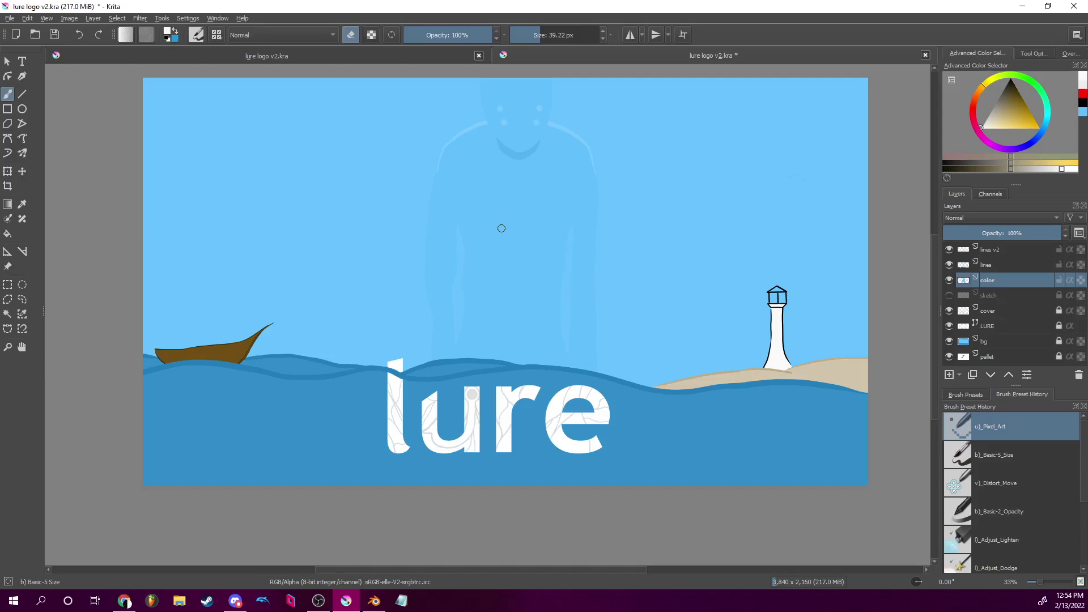
{"action": "left_click_drag", "start_coordinate": [804, 316], "coordinate": [623, 260]}
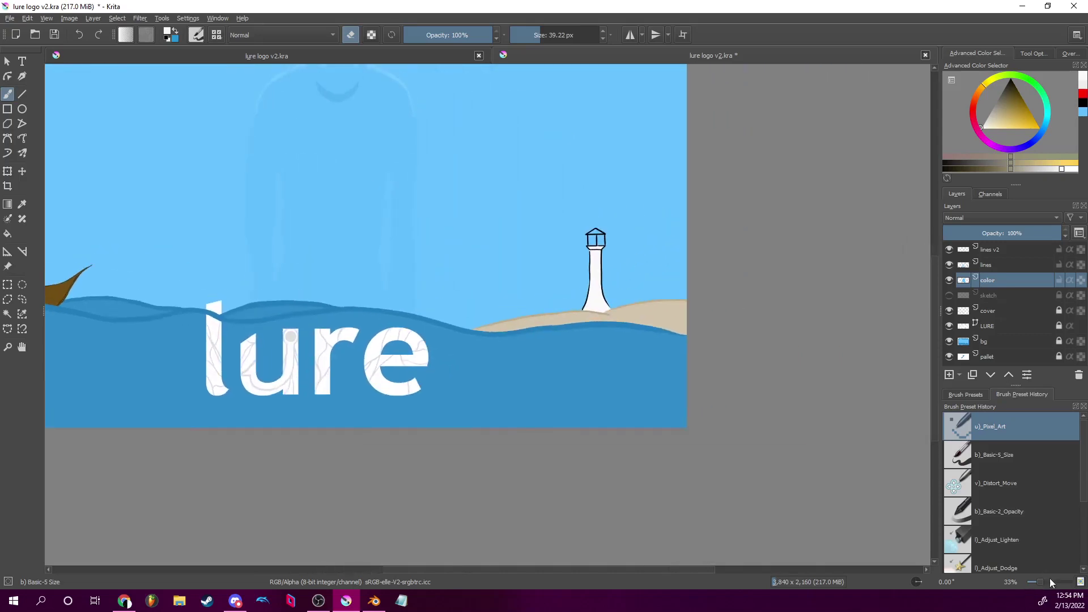
Fill the lighthouse's triangular roof with off-white using an 11.30 px brush in paint mode.
{"action": "left_click_drag", "start_coordinate": [1040, 584], "coordinate": [1050, 584]}
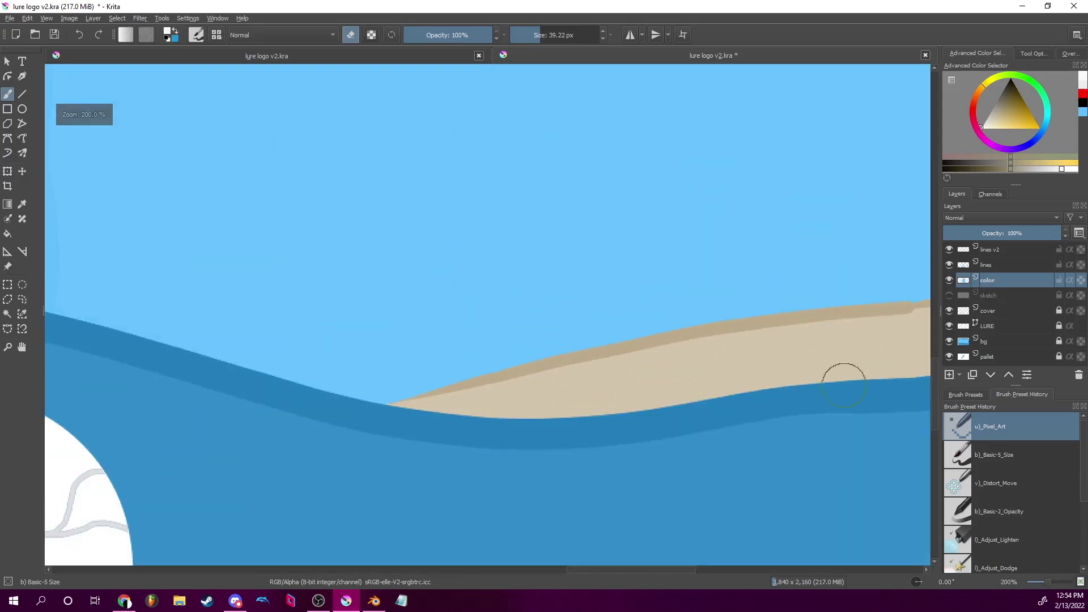
{"action": "left_click_drag", "start_coordinate": [843, 382], "coordinate": [455, 408]}
{"action": "left_click_drag", "start_coordinate": [788, 191], "coordinate": [450, 415]}
{"action": "left_click_drag", "start_coordinate": [548, 222], "coordinate": [556, 280]}
{"action": "left_click_drag", "start_coordinate": [923, 579], "coordinate": [917, 594]}
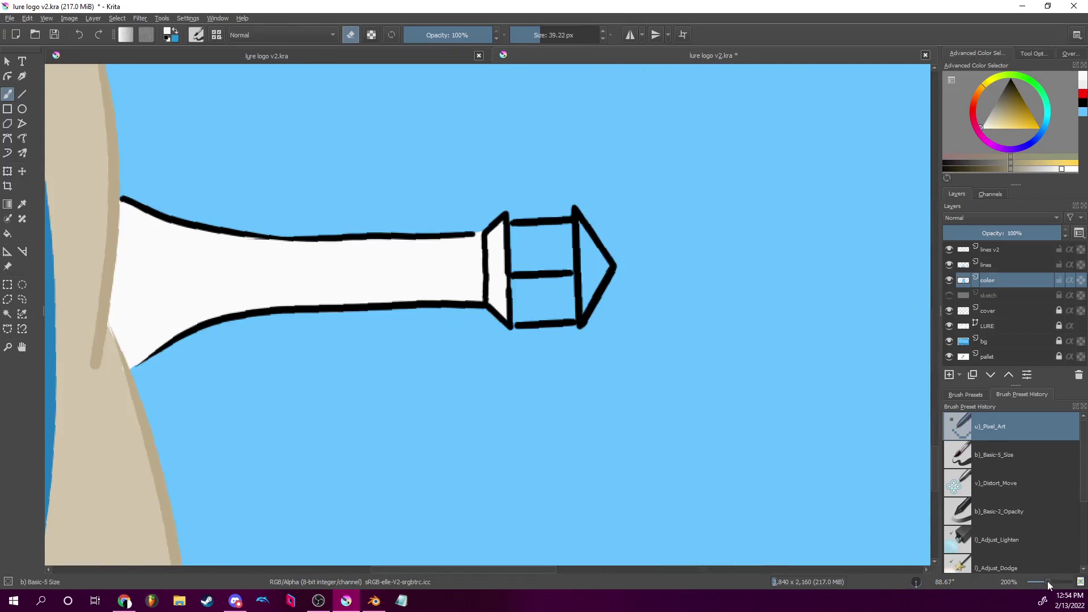
{"action": "left_click_drag", "start_coordinate": [1047, 581], "coordinate": [1055, 583]}
{"action": "left_click_drag", "start_coordinate": [816, 241], "coordinate": [563, 413]}
{"action": "left_click_drag", "start_coordinate": [540, 35], "coordinate": [528, 35]}
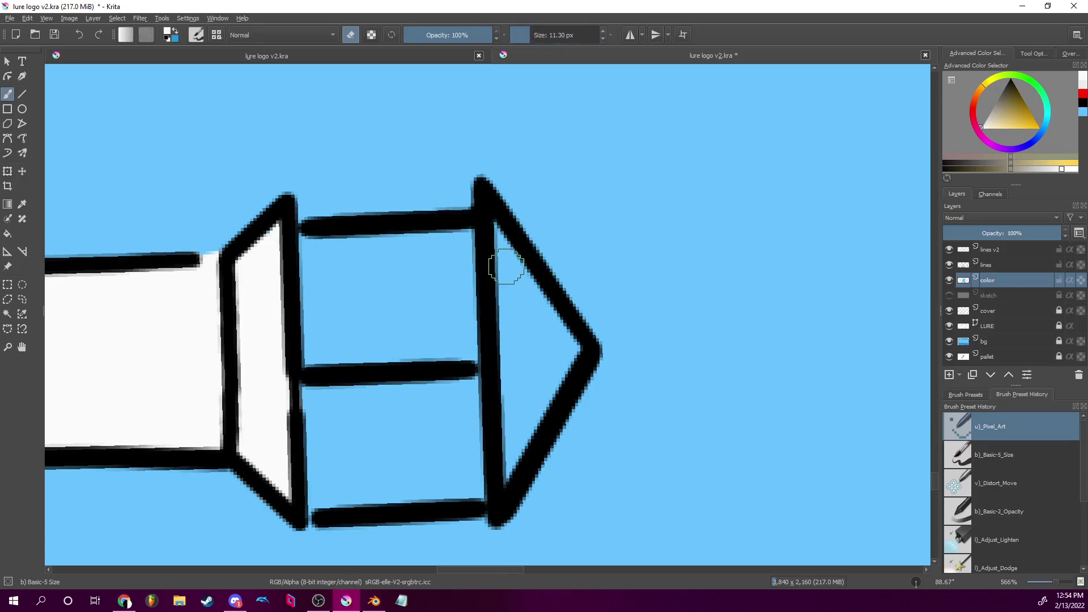
{"action": "left_click", "coordinate": [350, 36]}
{"action": "mouse_move", "coordinate": [506, 473]}
{"action": "left_mouse_down"}
{"action": "mouse_move", "coordinate": [498, 230]}
{"action": "mouse_move", "coordinate": [574, 340]}
{"action": "left_mouse_up"}
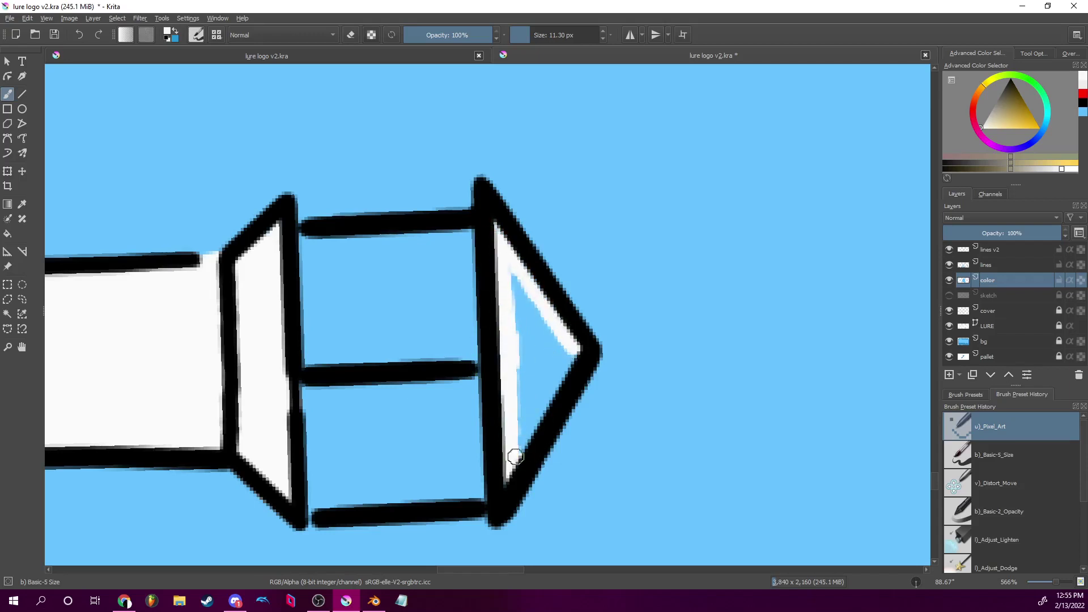
{"action": "mouse_move", "coordinate": [521, 435]}
{"action": "left_mouse_down"}
{"action": "mouse_move", "coordinate": [568, 355]}
{"action": "mouse_move", "coordinate": [558, 352]}
{"action": "left_mouse_up"}
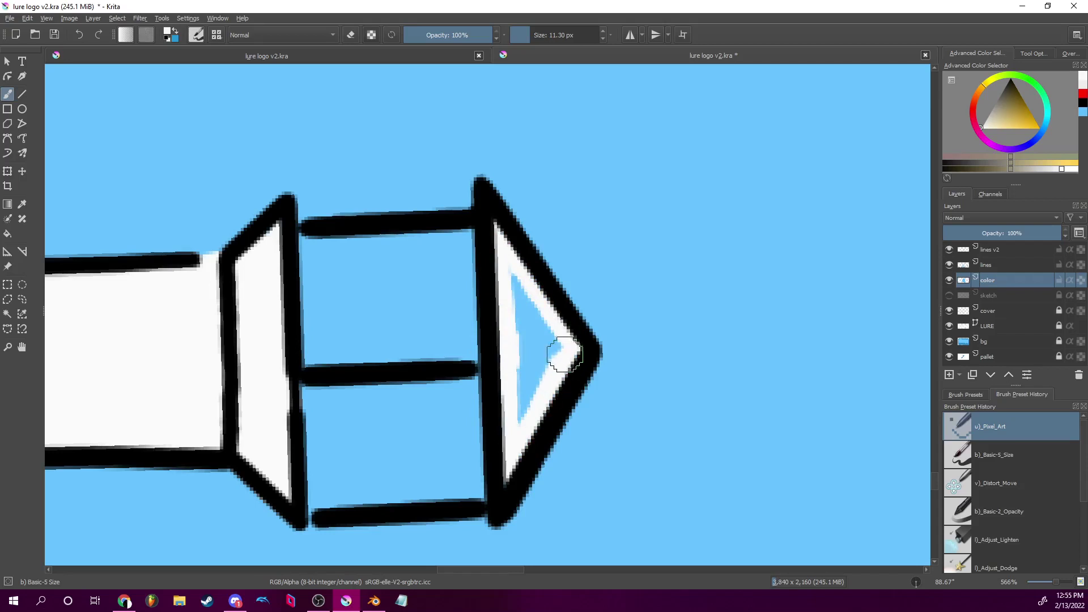
{"action": "mouse_move", "coordinate": [522, 406]}
{"action": "left_mouse_down"}
{"action": "mouse_move", "coordinate": [519, 372]}
{"action": "mouse_move", "coordinate": [533, 348]}
{"action": "mouse_move", "coordinate": [557, 376]}
{"action": "left_mouse_up"}
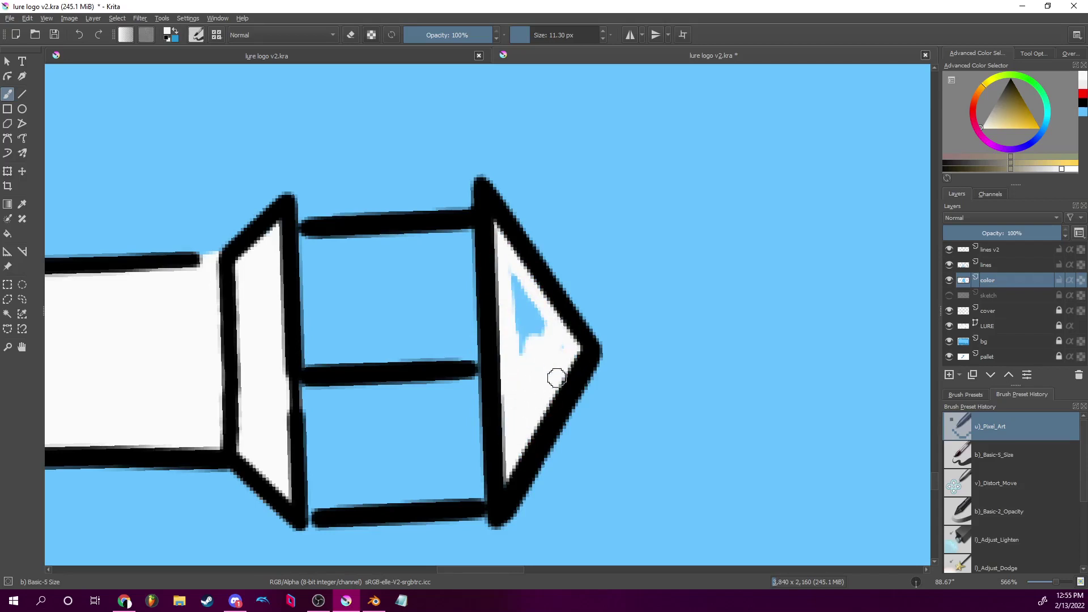
{"action": "left_click_drag", "start_coordinate": [547, 334], "coordinate": [512, 304]}
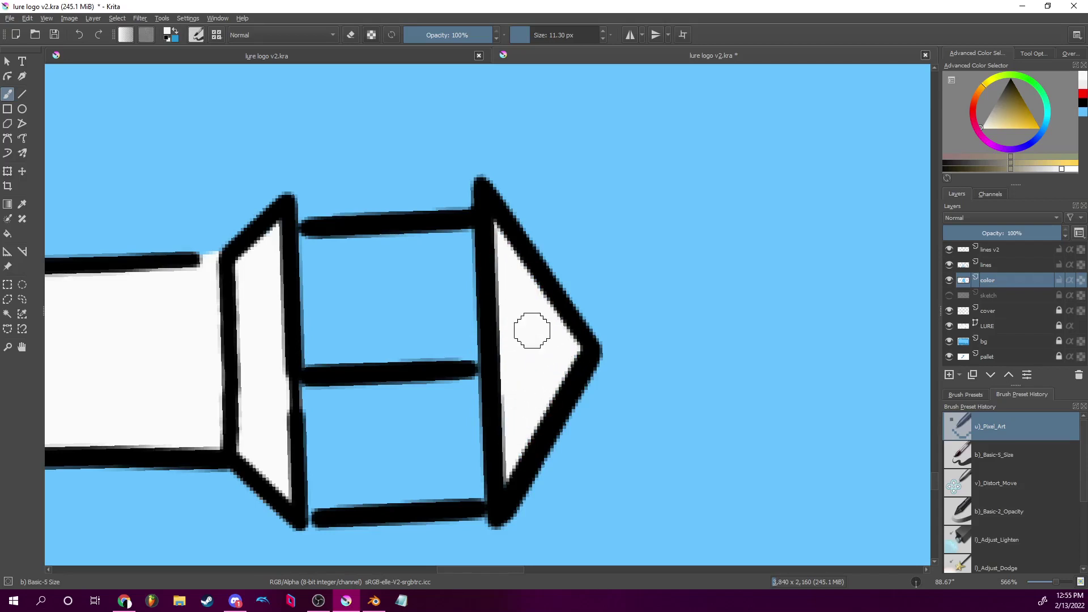
Reset the canvas rotation to 0° and look over the white lighthouse at 67% zoom.
{"action": "left_click", "coordinate": [916, 583]}
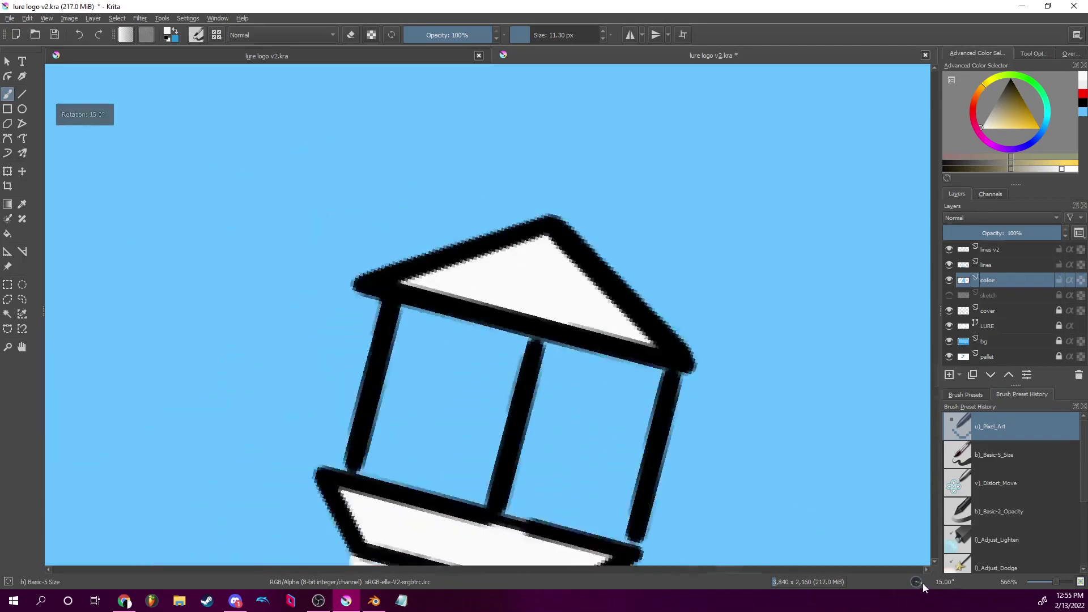
{"action": "left_click_drag", "start_coordinate": [697, 405], "coordinate": [573, 306]}
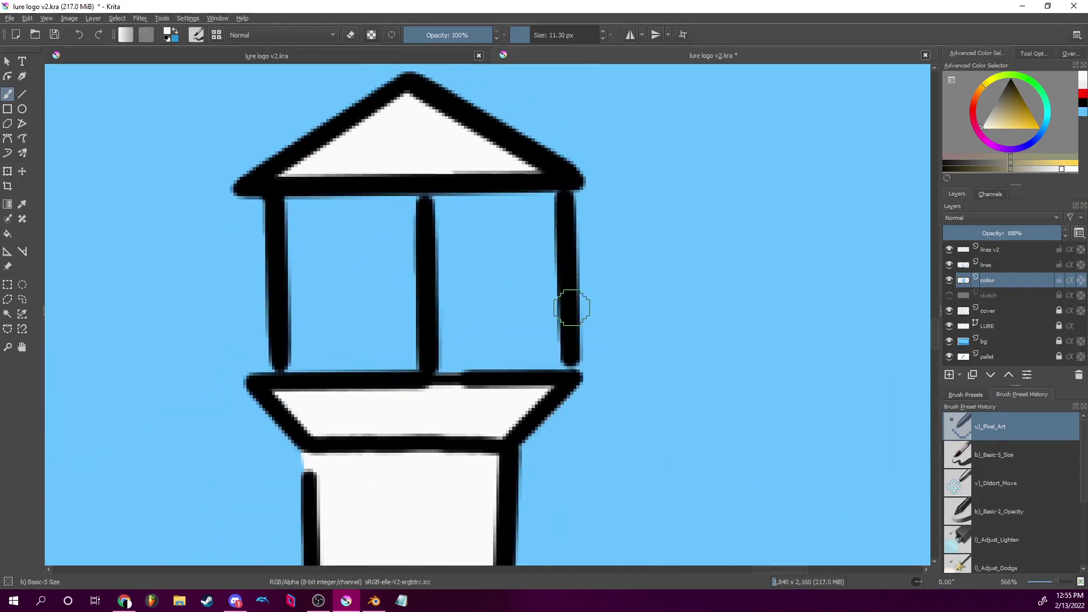
{"action": "mouse_move", "coordinate": [655, 259]}
{"action": "left_mouse_down"}
{"action": "mouse_move", "coordinate": [660, 247]}
{"action": "mouse_move", "coordinate": [695, 248]}
{"action": "mouse_move", "coordinate": [690, 233]}
{"action": "left_mouse_up"}
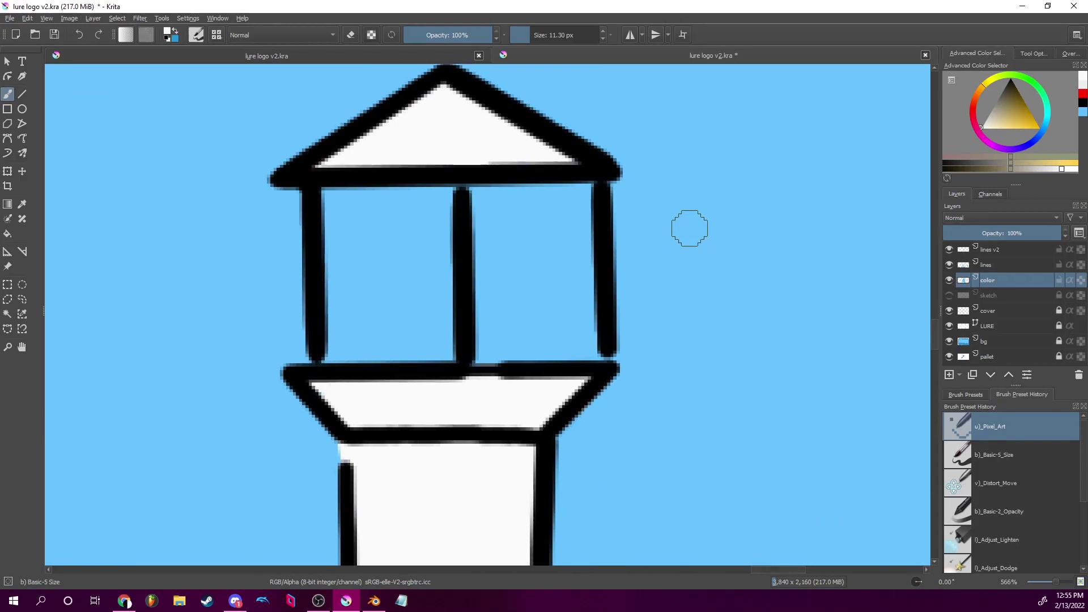
{"action": "left_click_drag", "start_coordinate": [1046, 582], "coordinate": [1042, 576]}
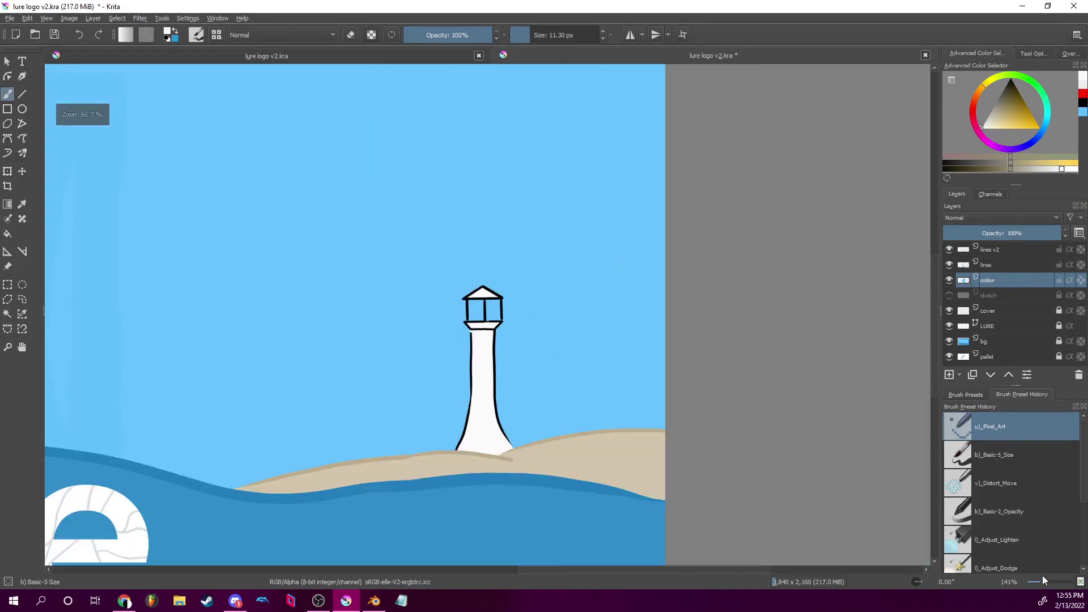
{"action": "left_click_drag", "start_coordinate": [517, 328], "coordinate": [528, 352]}
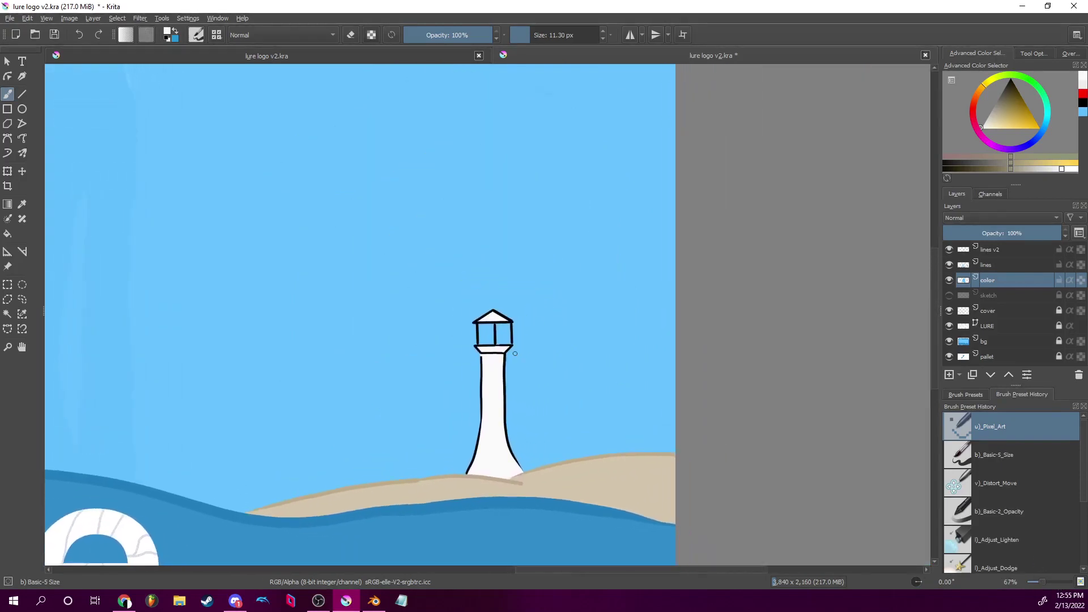
Paint a round bright-yellow lamp in the middle of the lantern room with a single dab of a 72.34 px brush.
{"action": "left_click_drag", "start_coordinate": [1045, 581], "coordinate": [1057, 586]}
{"action": "left_click_drag", "start_coordinate": [1025, 114], "coordinate": [1043, 128]}
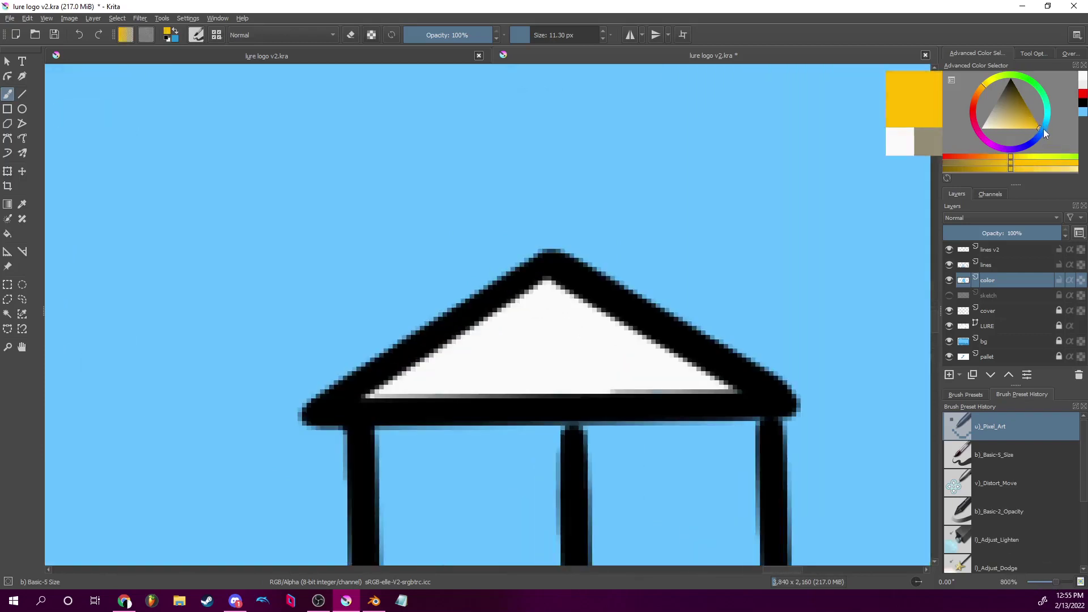
{"action": "left_click_drag", "start_coordinate": [987, 83], "coordinate": [985, 79]}
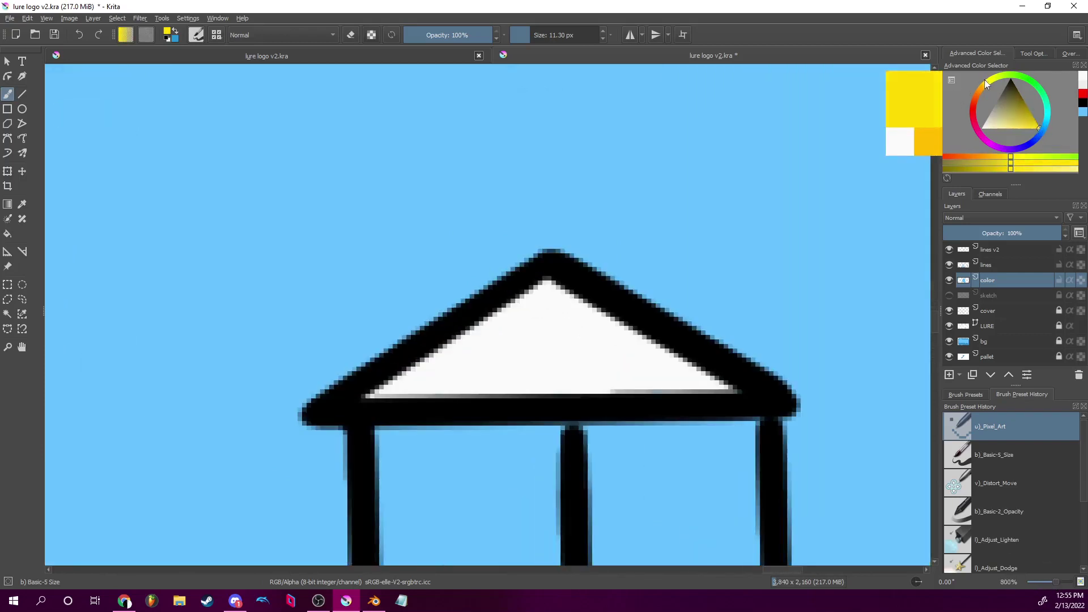
{"action": "left_click", "coordinate": [991, 78]}
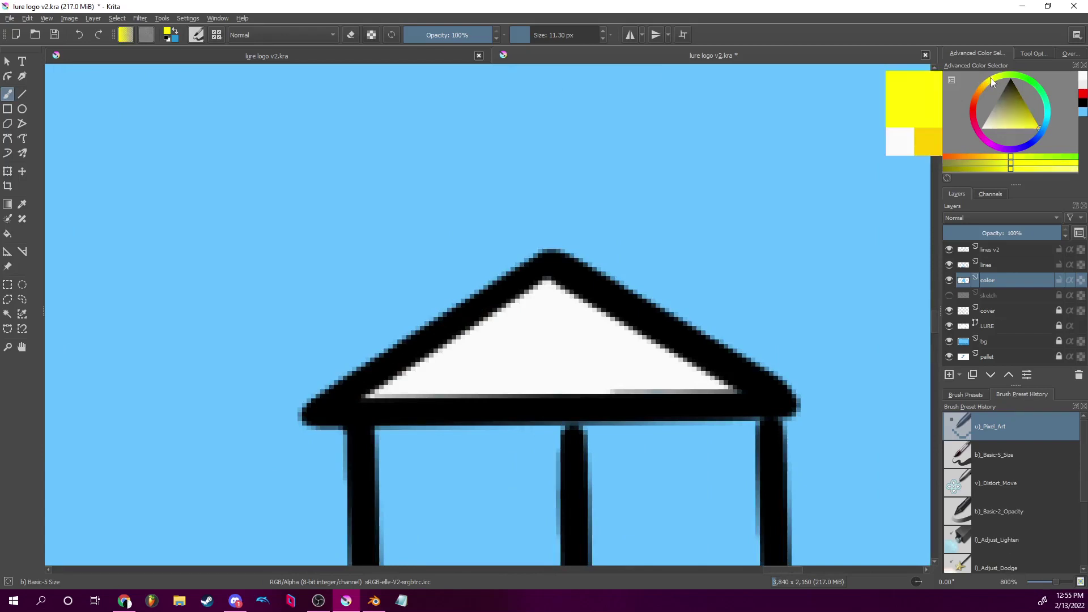
{"action": "left_click", "coordinate": [987, 80]}
{"action": "left_click_drag", "start_coordinate": [583, 536], "coordinate": [552, 285]}
{"action": "left_click_drag", "start_coordinate": [544, 35], "coordinate": [547, 35]}
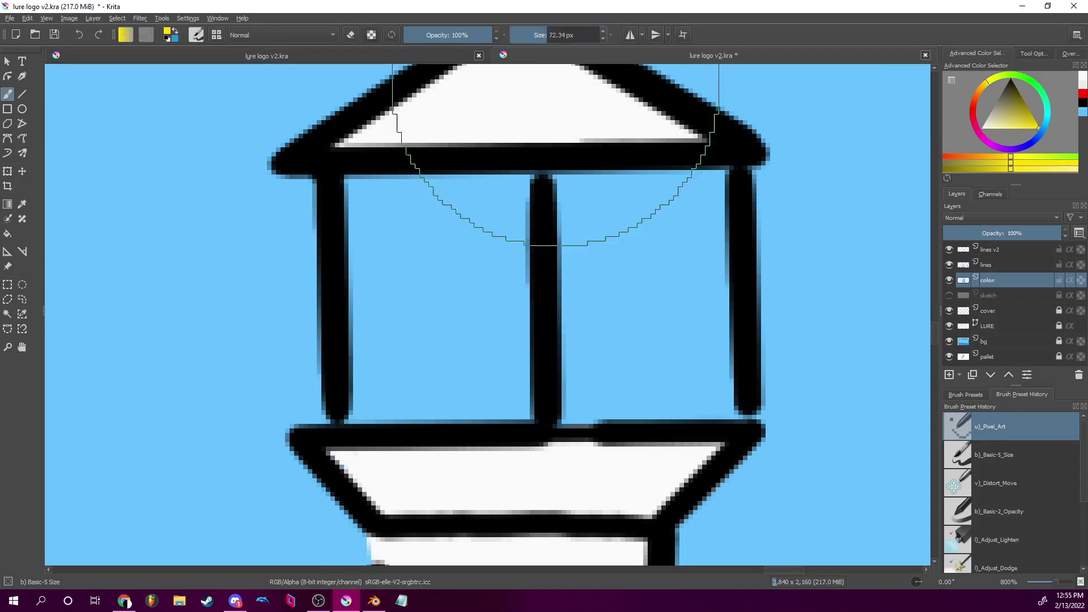
{"action": "left_click_drag", "start_coordinate": [544, 288], "coordinate": [544, 289]}
{"action": "left_click", "coordinate": [543, 288]}
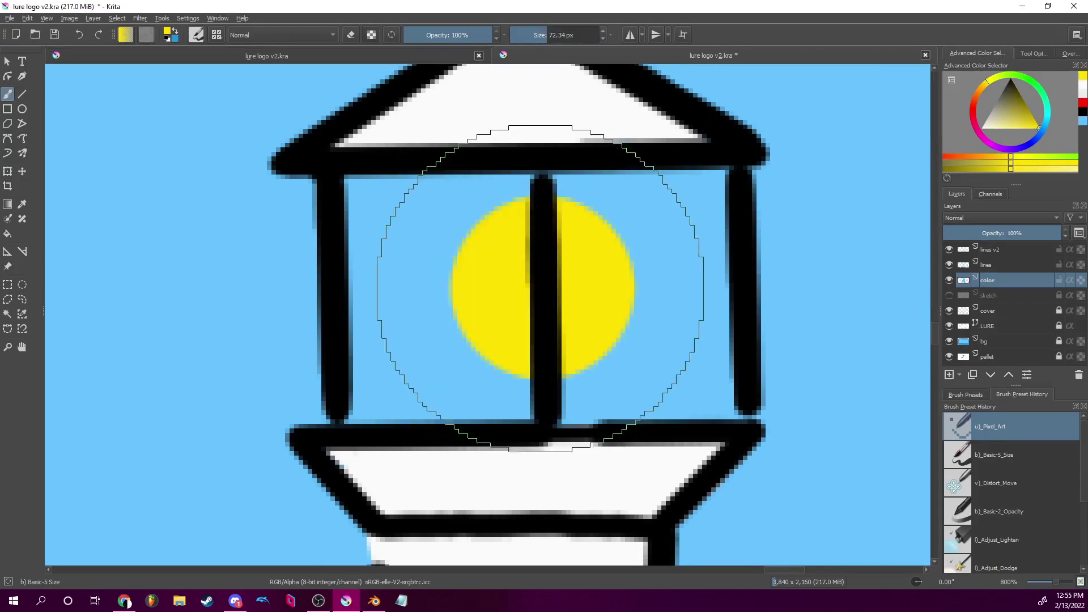
Look over the whole illustration at 33% zoom with the yellow lamp in place.
{"action": "left_click_drag", "start_coordinate": [1055, 582], "coordinate": [1043, 581]}
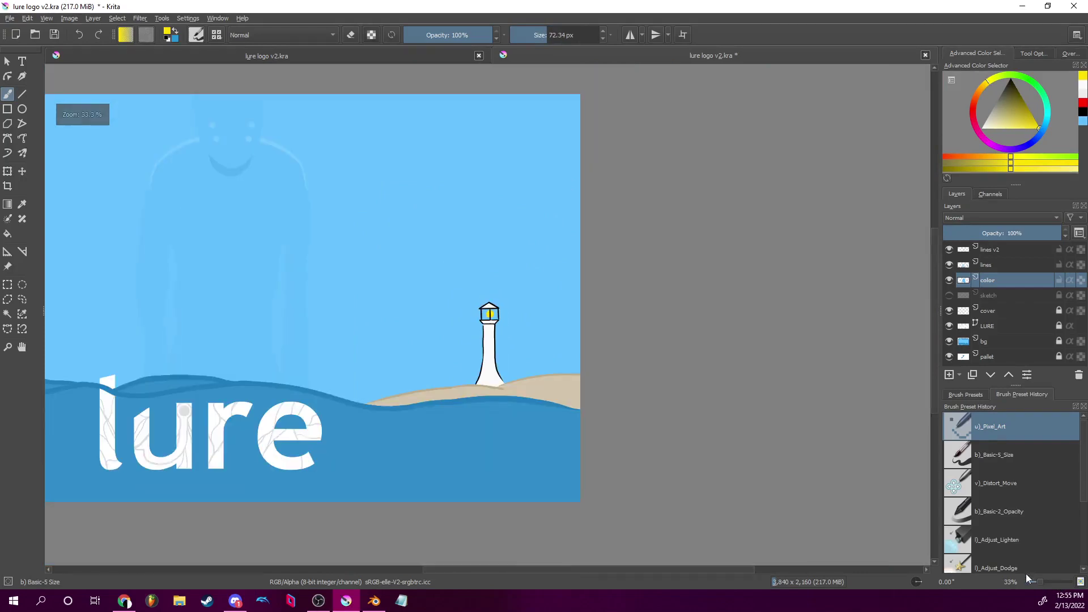
{"action": "left_click_drag", "start_coordinate": [534, 404], "coordinate": [711, 337]}
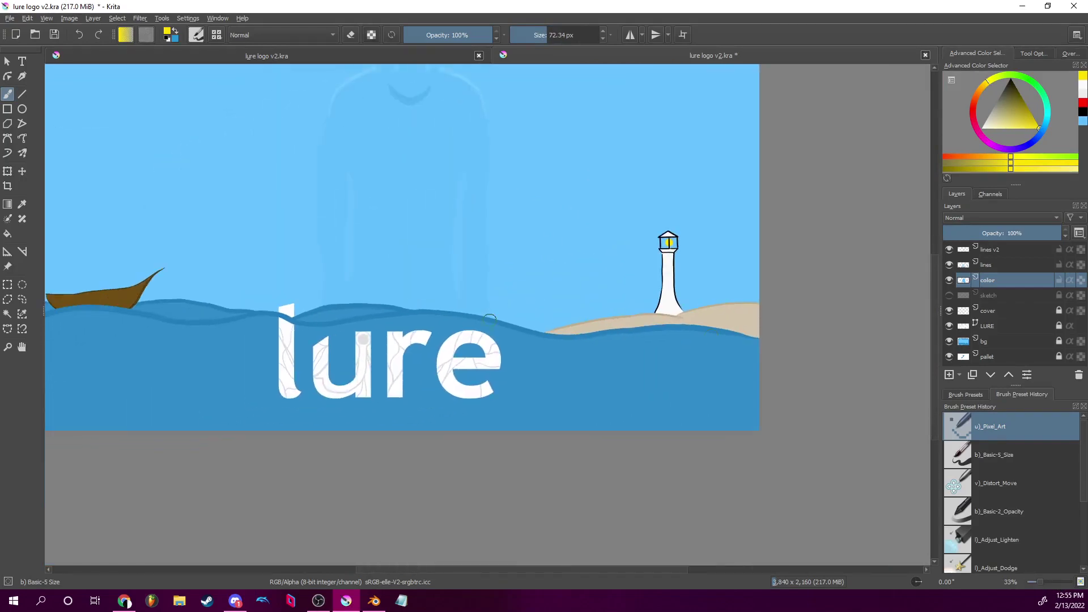
{"action": "left_click_drag", "start_coordinate": [490, 319], "coordinate": [668, 354]}
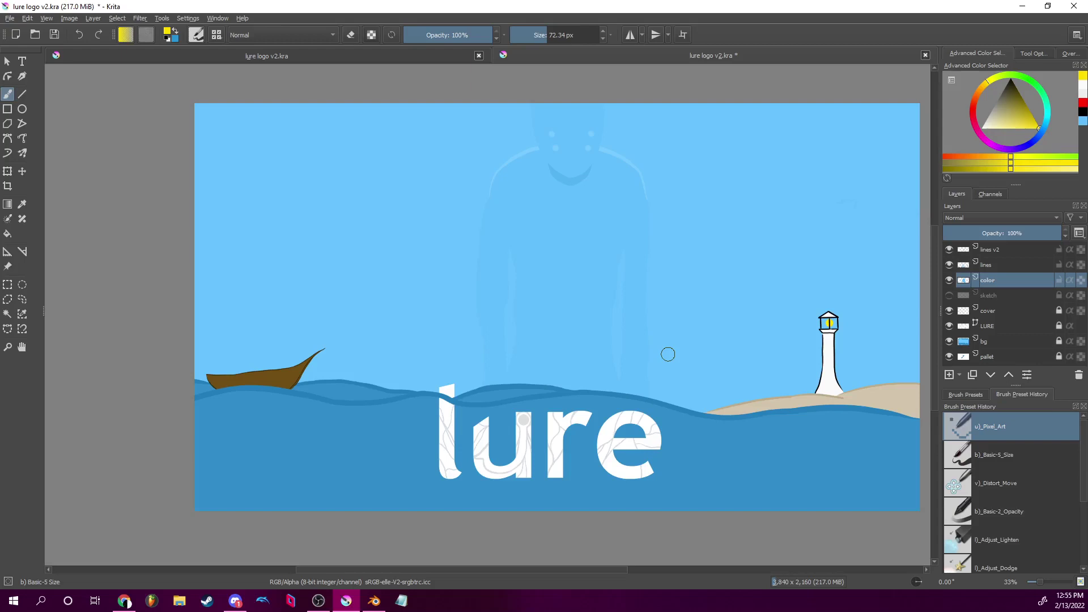
{"action": "left_click_drag", "start_coordinate": [836, 273], "coordinate": [776, 284]}
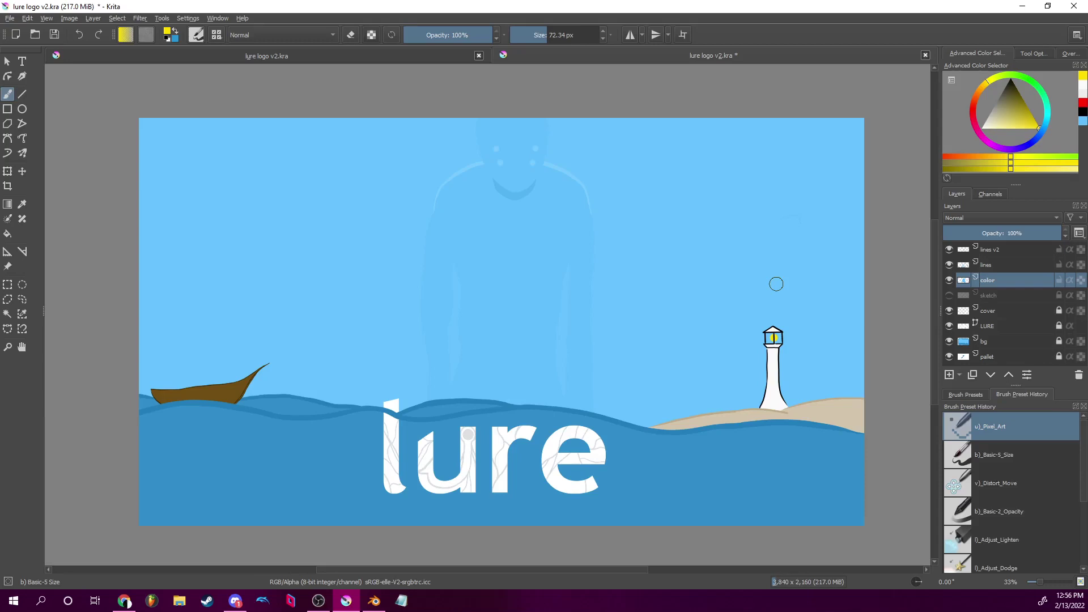
{"action": "left_click_drag", "start_coordinate": [637, 222], "coordinate": [598, 161]}
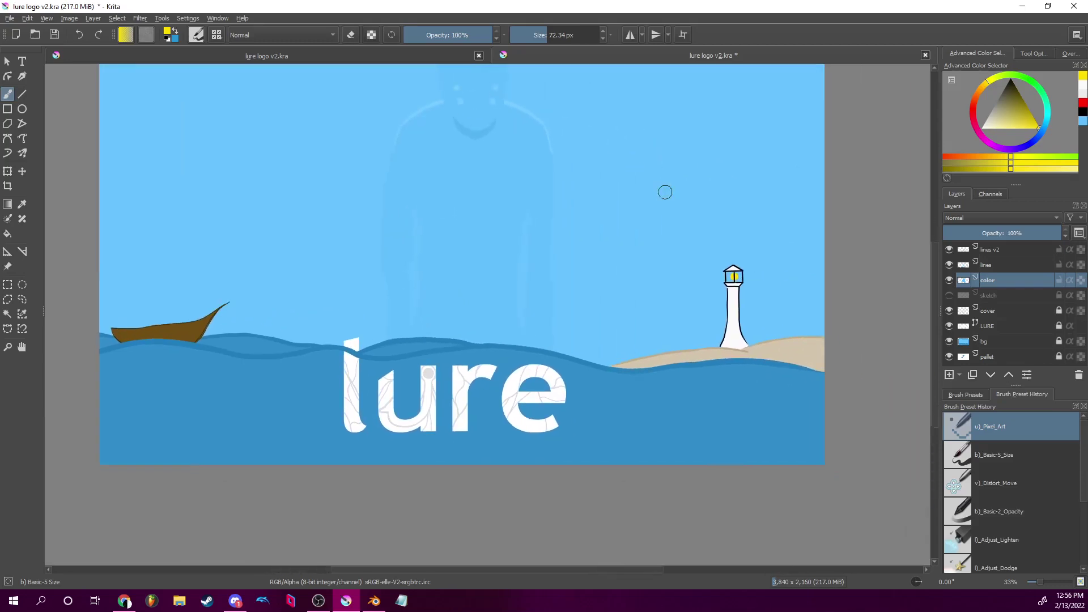
Rotate the canvas to -54.46°, zoom to 200% on the lighthouse tower, and choose a dark red paint color.
{"action": "mouse_move", "coordinate": [919, 586]}
{"action": "left_mouse_down"}
{"action": "mouse_move", "coordinate": [926, 566]}
{"action": "mouse_move", "coordinate": [922, 575]}
{"action": "left_mouse_up"}
{"action": "left_click_drag", "start_coordinate": [810, 269], "coordinate": [732, 405]}
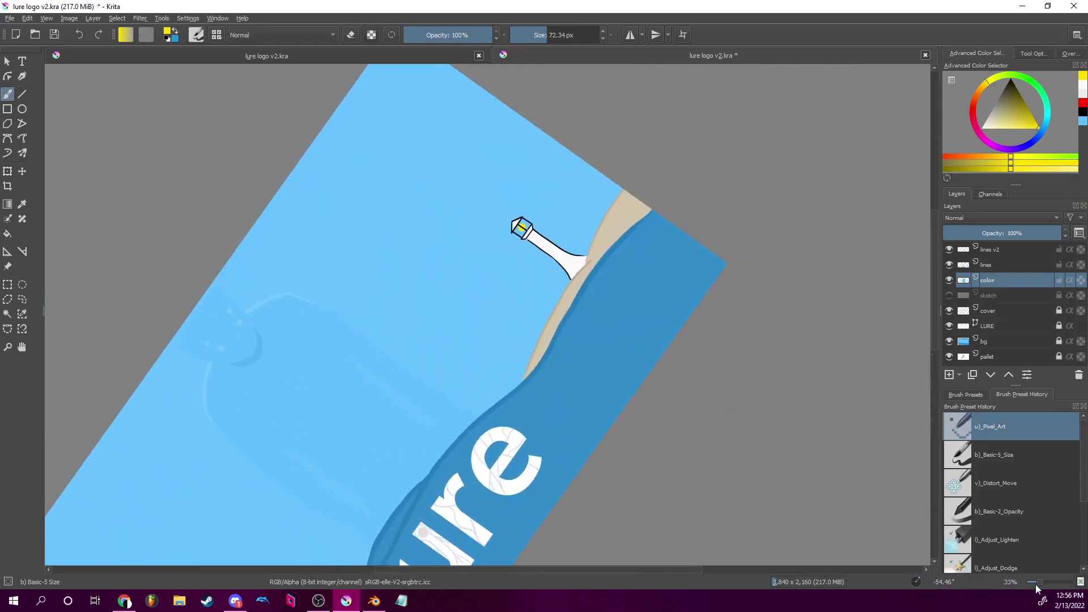
{"action": "left_click_drag", "start_coordinate": [1040, 582], "coordinate": [1050, 581]}
{"action": "left_click_drag", "start_coordinate": [889, 315], "coordinate": [552, 446]}
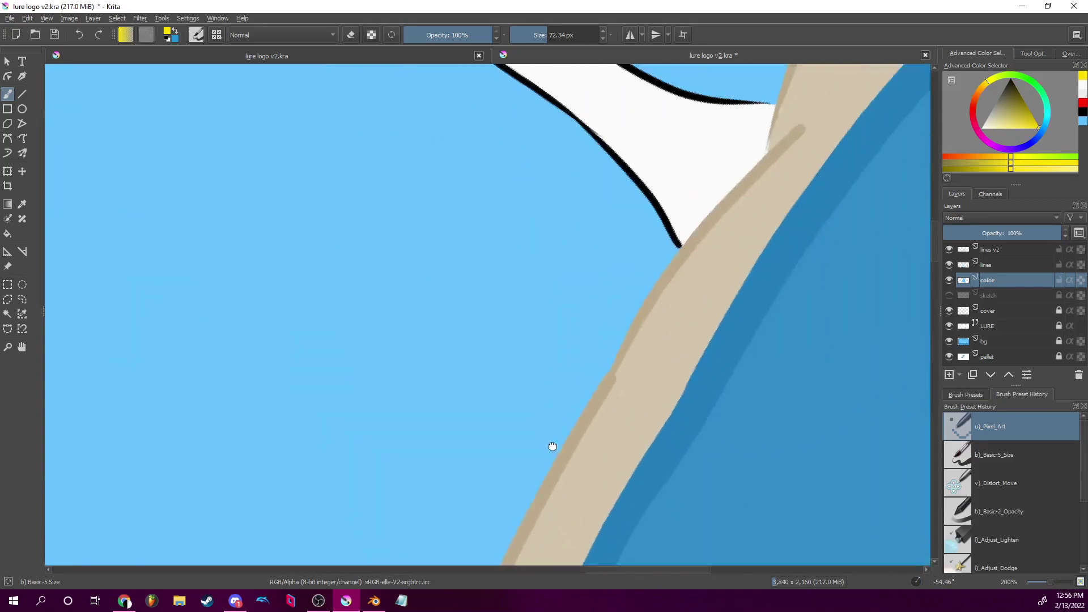
{"action": "scroll", "coordinate": [624, 341], "scroll_direction": "up", "scroll_amount": 4}
{"action": "left_click", "coordinate": [1005, 248]}
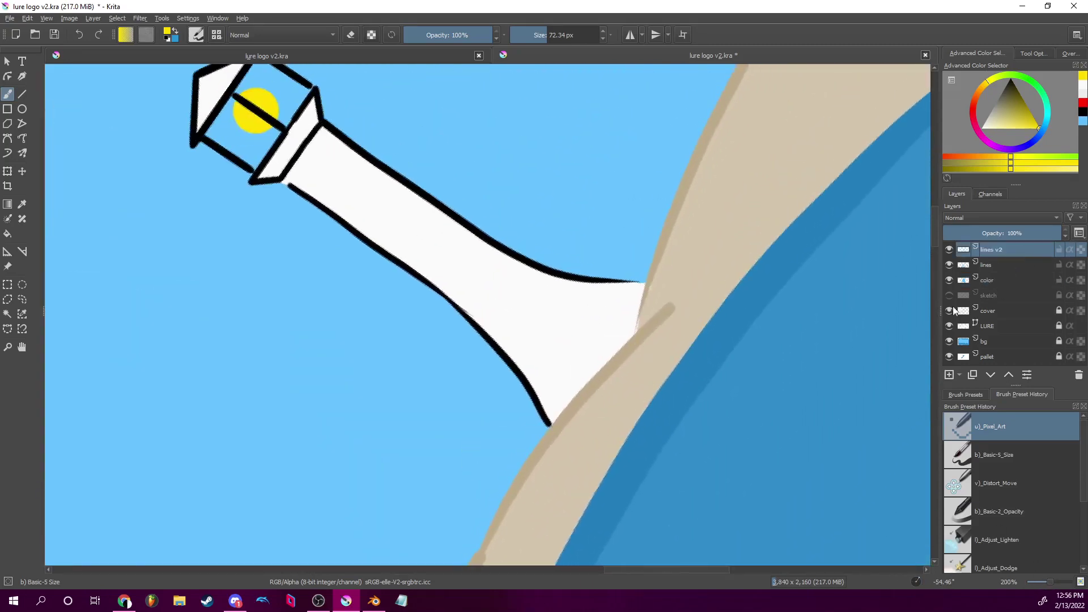
{"action": "left_click", "coordinate": [973, 106]}
{"action": "left_click_drag", "start_coordinate": [1028, 123], "coordinate": [1043, 119]}
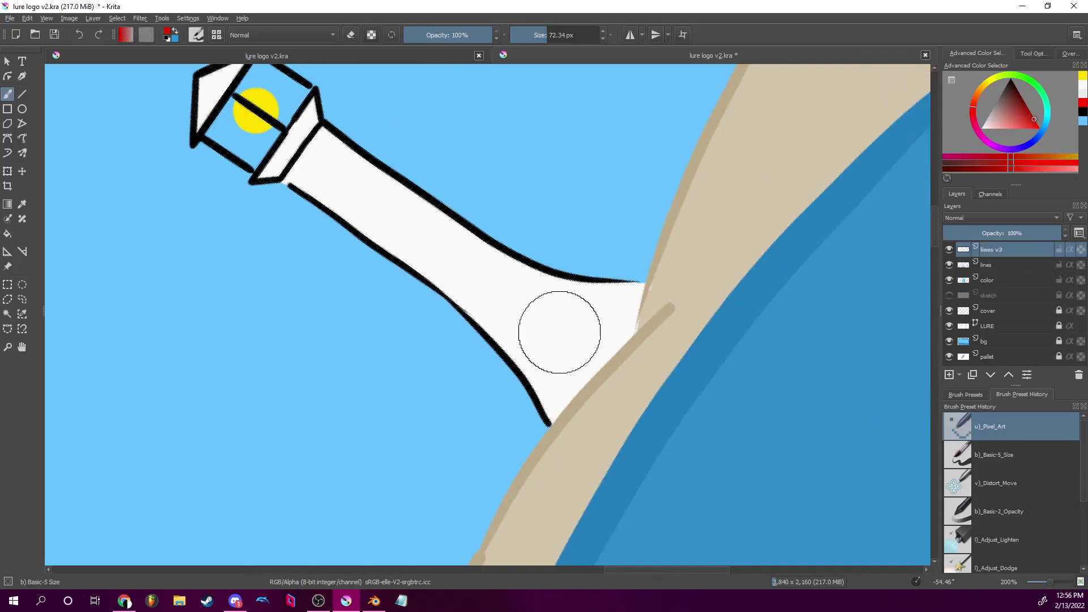
{"action": "mouse_move", "coordinate": [553, 315]}
{"action": "left_mouse_down"}
{"action": "mouse_move", "coordinate": [573, 275]}
{"action": "mouse_move", "coordinate": [564, 288]}
{"action": "left_mouse_up"}
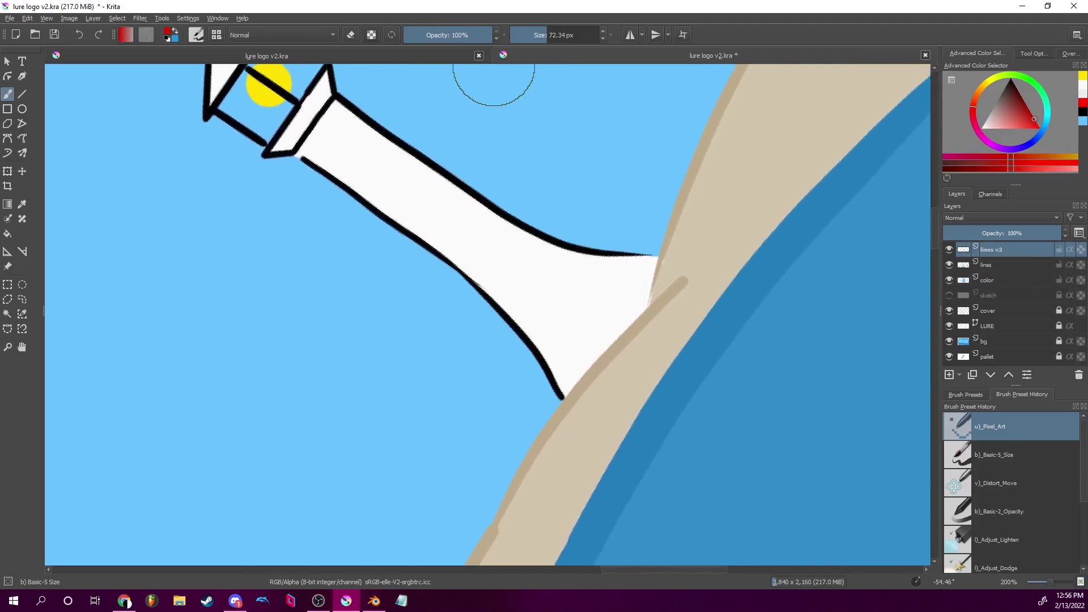
Draw two straight red stripes across the tower's flared base on the color layer, using the Line tool at 18.16 px.
{"action": "left_click", "coordinate": [21, 93]}
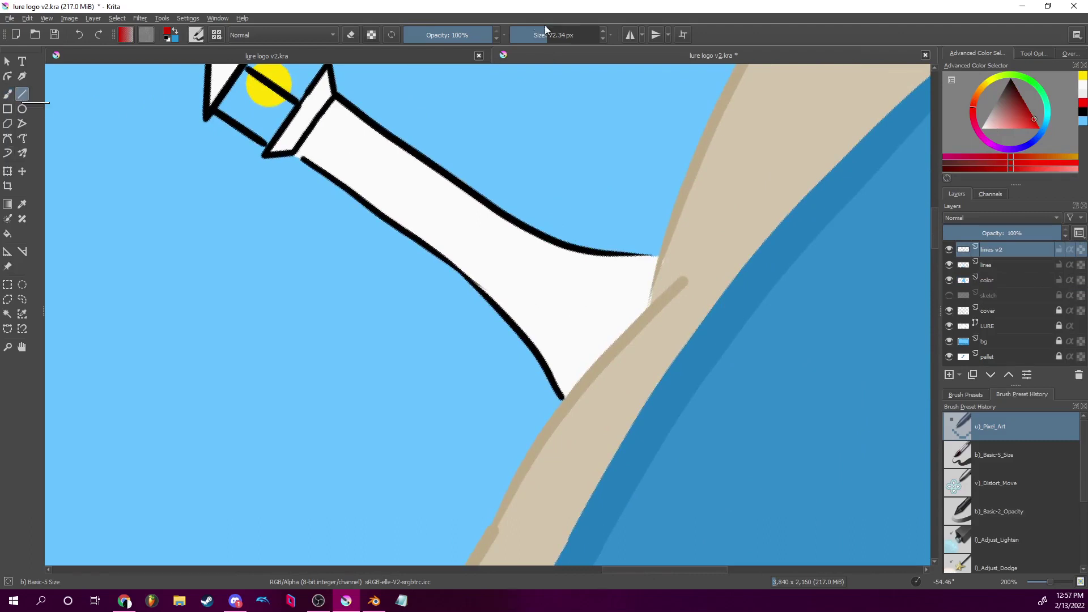
{"action": "left_click_drag", "start_coordinate": [546, 25], "coordinate": [526, 26]}
{"action": "left_click", "coordinate": [534, 36]}
{"action": "left_click", "coordinate": [985, 282]}
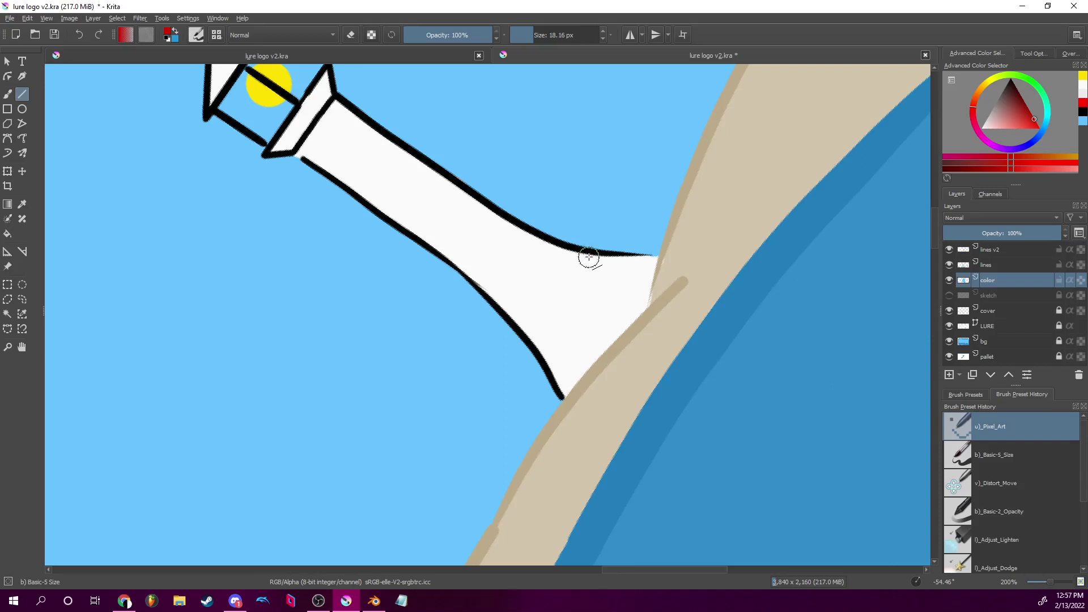
{"action": "left_click_drag", "start_coordinate": [590, 256], "coordinate": [565, 391]}
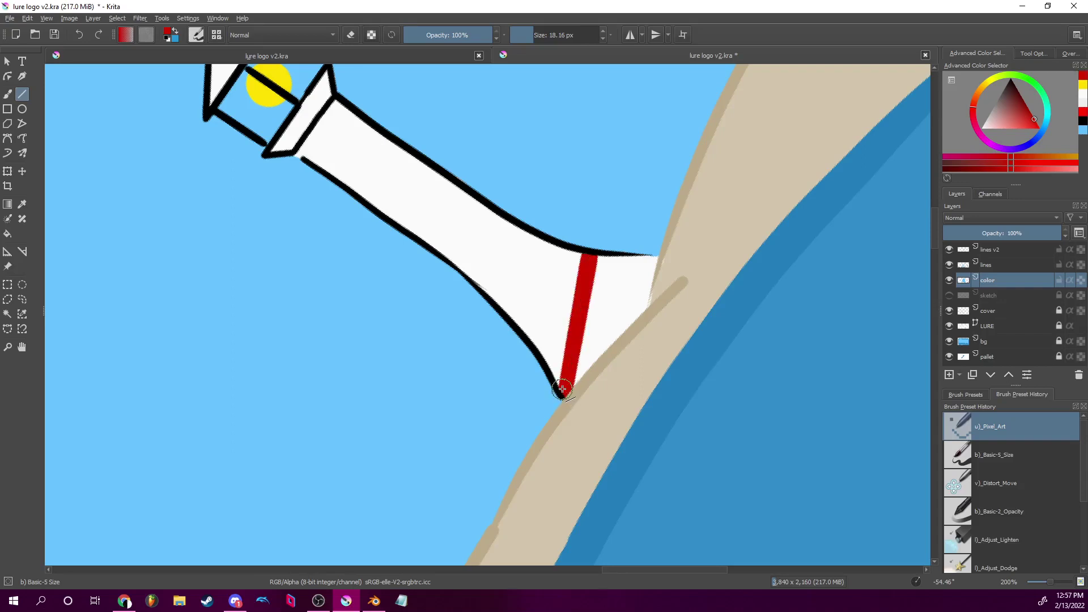
{"action": "left_click_drag", "start_coordinate": [631, 310], "coordinate": [719, 339]}
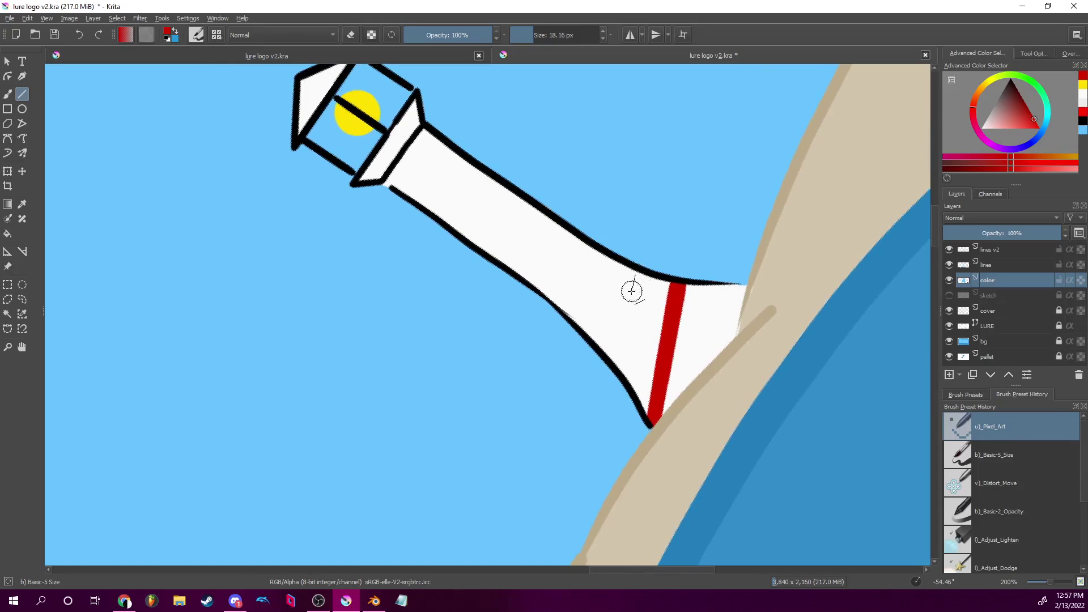
{"action": "left_click_drag", "start_coordinate": [632, 291], "coordinate": [616, 357]}
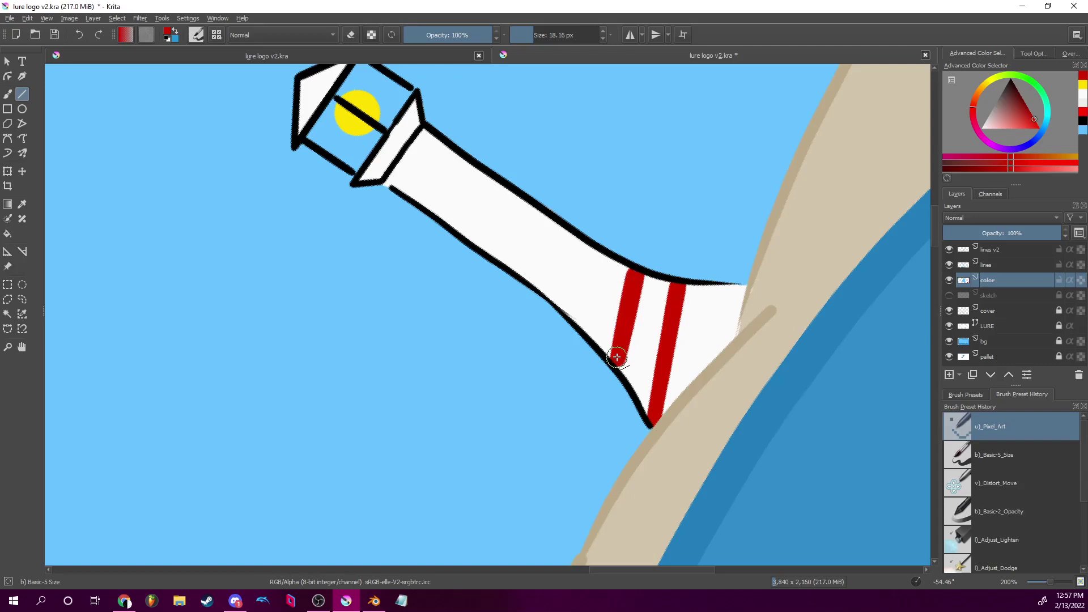
{"action": "left_click_drag", "start_coordinate": [724, 338], "coordinate": [790, 342]}
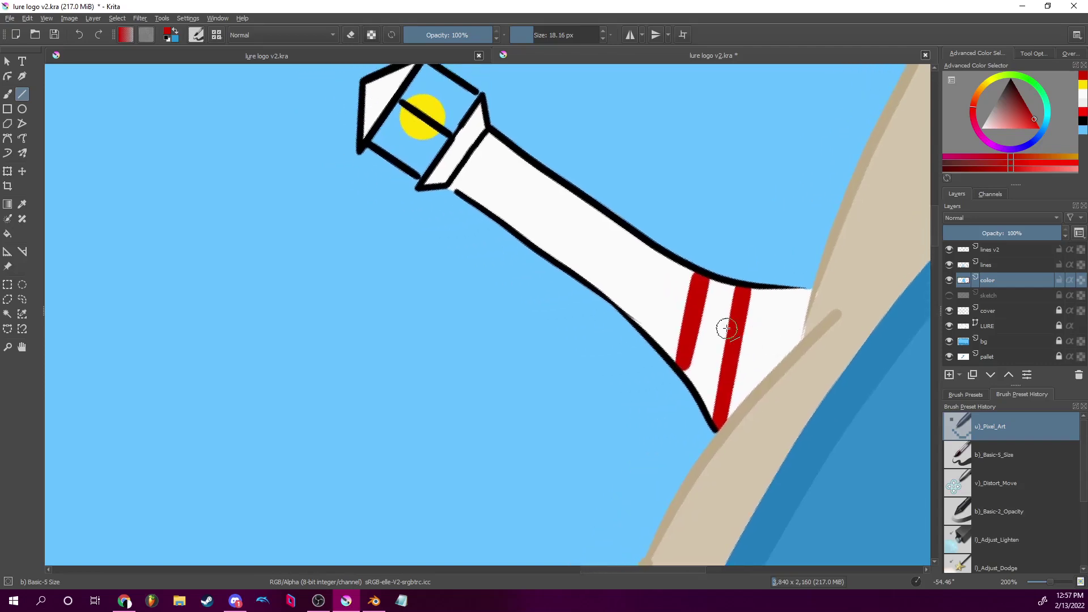
Rotate the canvas to -75° and draw the third red stripe across the tower, redoing it slightly closer to the second.
{"action": "left_click", "coordinate": [920, 580]}
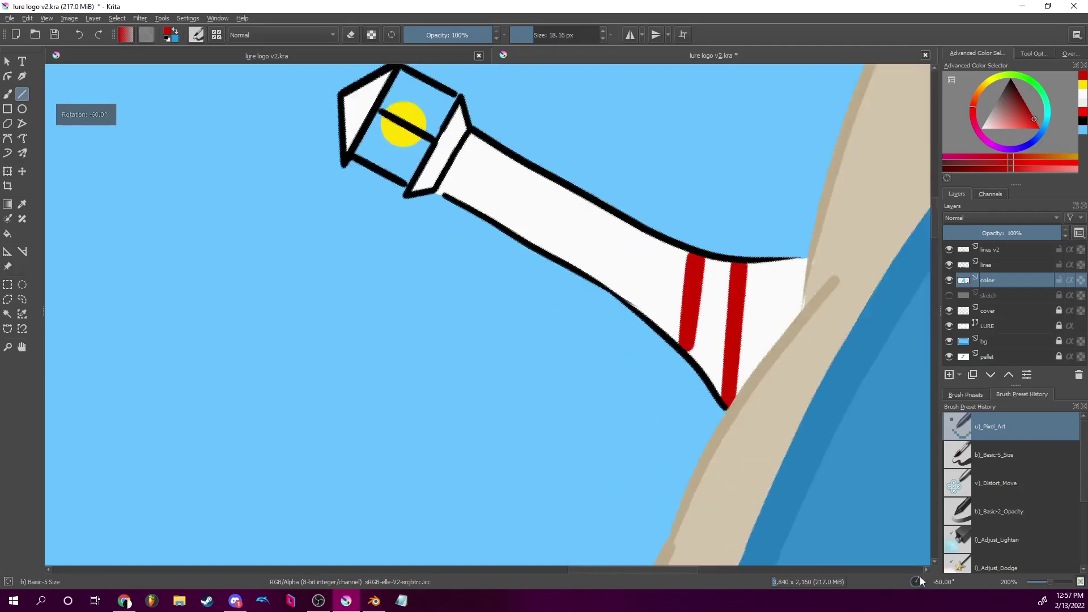
{"action": "left_click", "coordinate": [920, 579]}
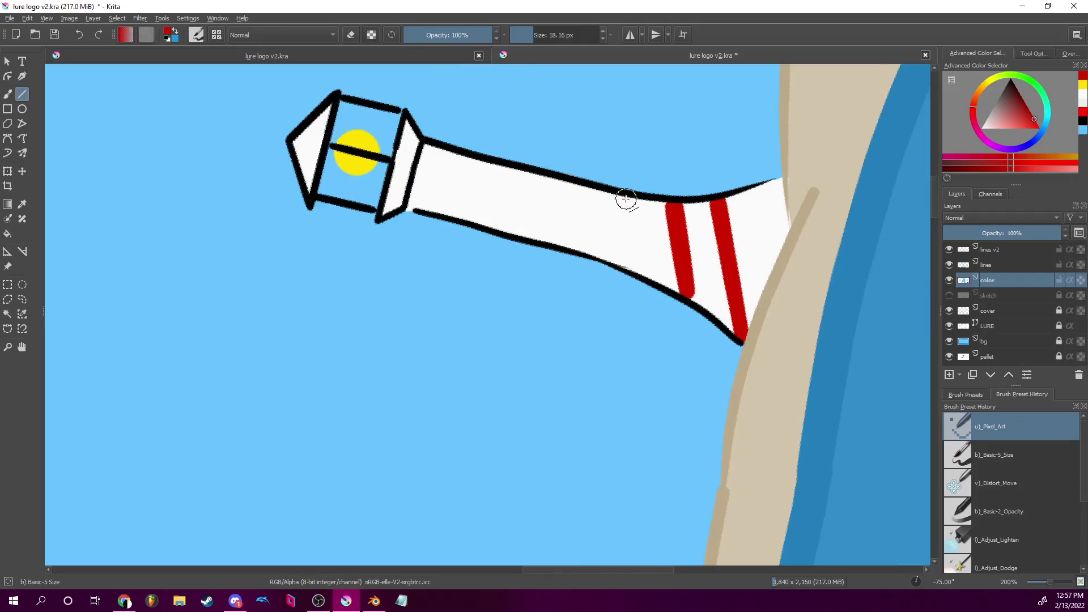
{"action": "left_click_drag", "start_coordinate": [626, 199], "coordinate": [635, 265]}
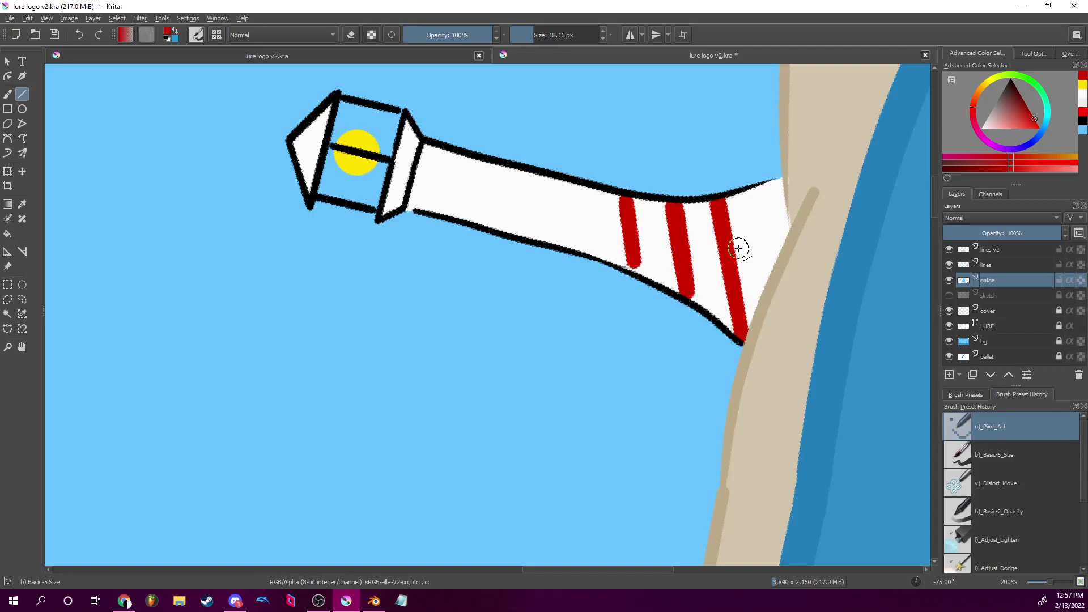
{"action": "key", "text": "ctrl+z"}
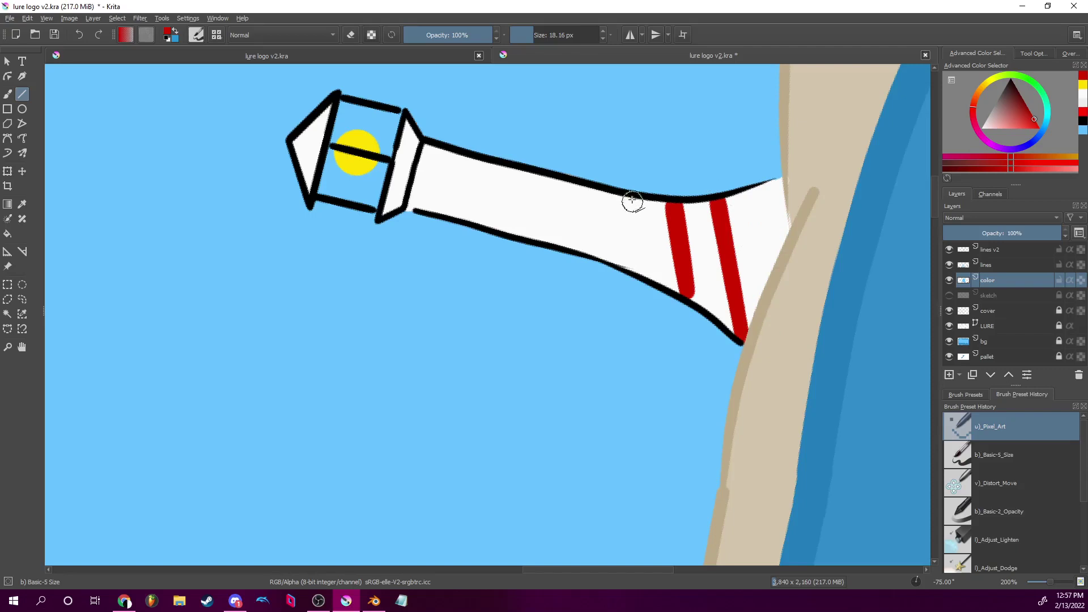
{"action": "left_click_drag", "start_coordinate": [631, 201], "coordinate": [641, 271]}
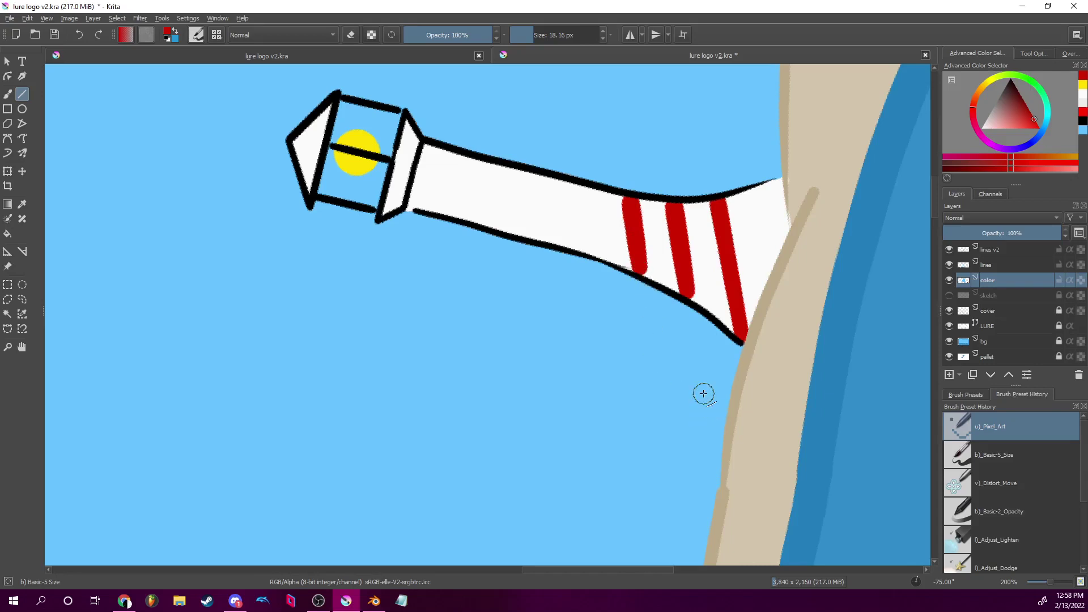
Draw the fourth and fifth red stripes across the tower, spaced evenly toward the collar.
{"action": "mouse_move", "coordinate": [595, 191]}
{"action": "left_mouse_down"}
{"action": "mouse_move", "coordinate": [602, 258]}
{"action": "mouse_move", "coordinate": [593, 203]}
{"action": "left_mouse_up"}
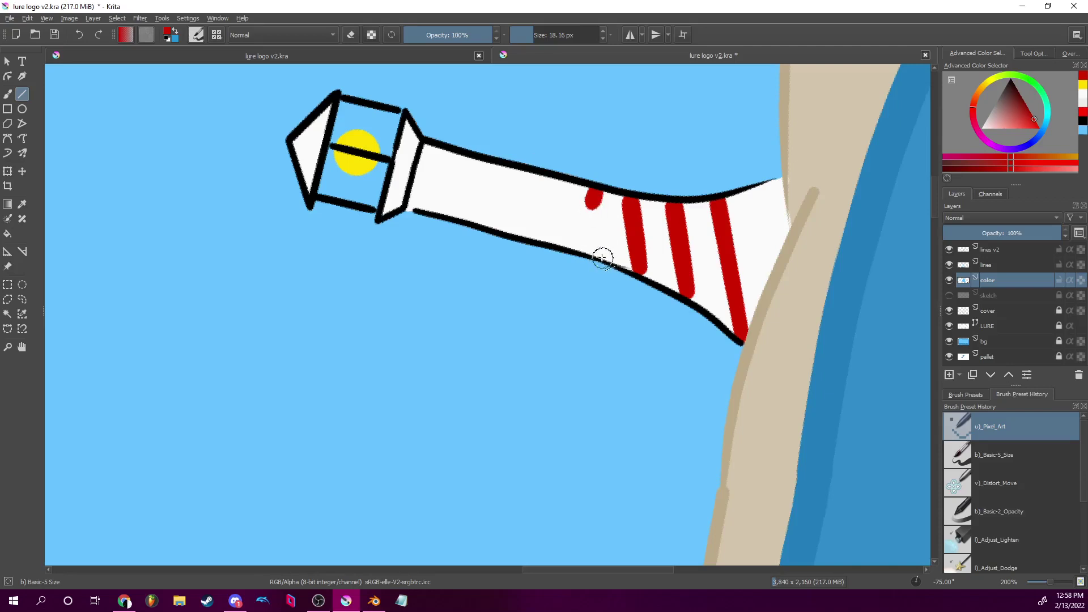
{"action": "mouse_move", "coordinate": [601, 251]}
{"action": "left_mouse_down"}
{"action": "mouse_move", "coordinate": [583, 182]}
{"action": "mouse_move", "coordinate": [592, 253]}
{"action": "left_mouse_up"}
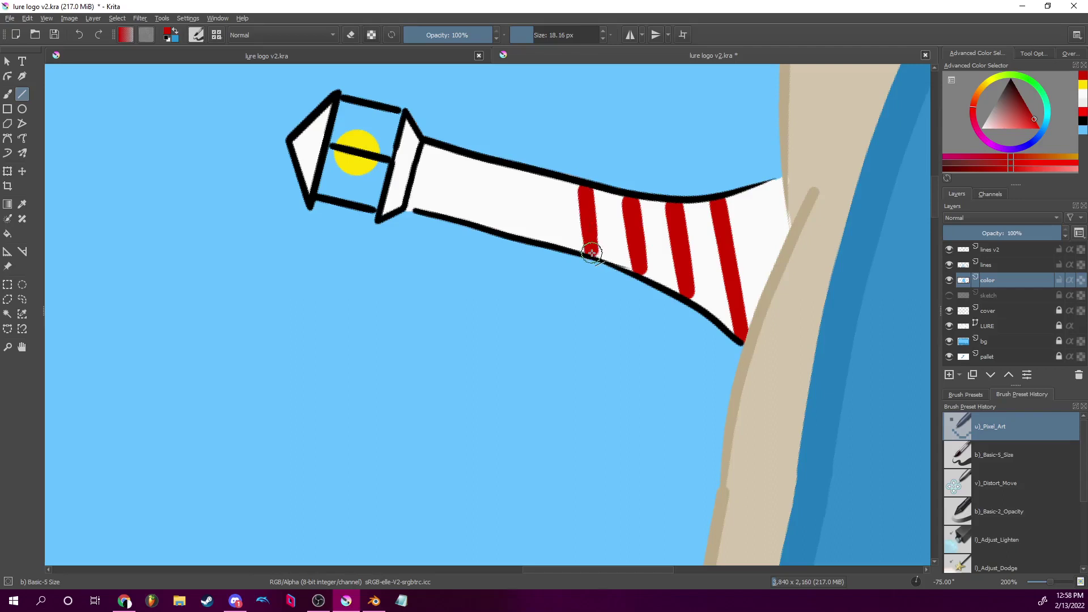
{"action": "left_click_drag", "start_coordinate": [729, 302], "coordinate": [795, 334]}
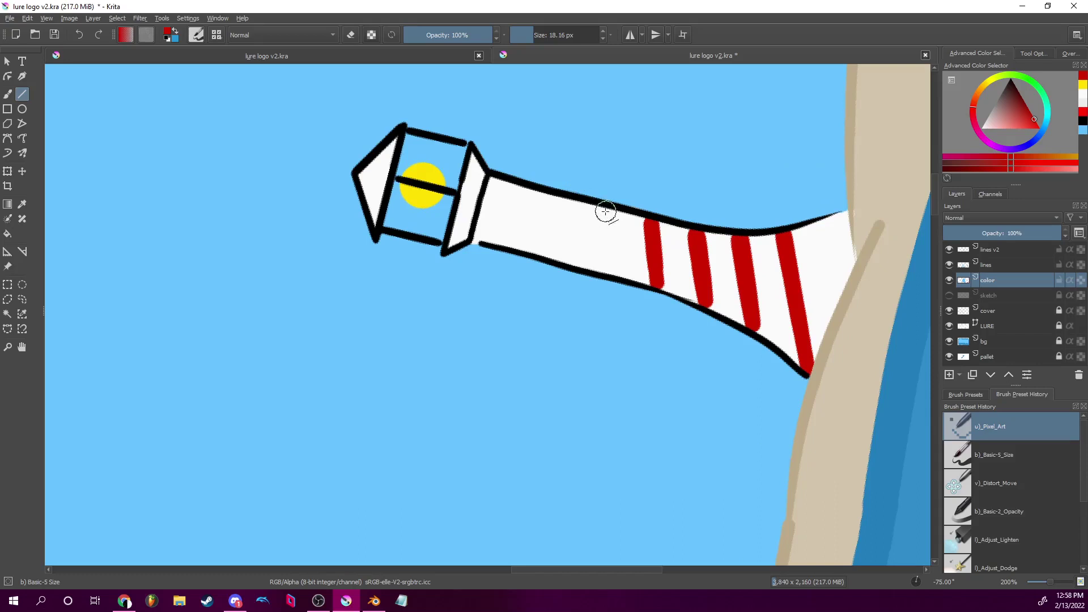
{"action": "left_click_drag", "start_coordinate": [604, 210], "coordinate": [613, 275]}
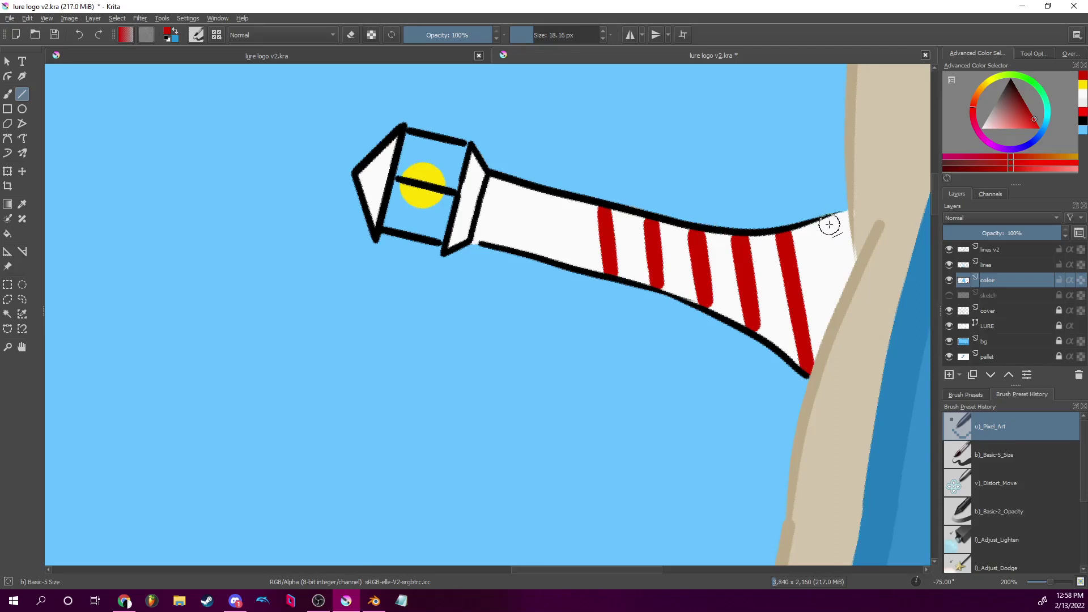
Draw three more straight red stripes across the tower, one at the base corner beside the sand and two continuing evenly toward the collar.
{"action": "left_click_drag", "start_coordinate": [829, 225], "coordinate": [841, 296]}
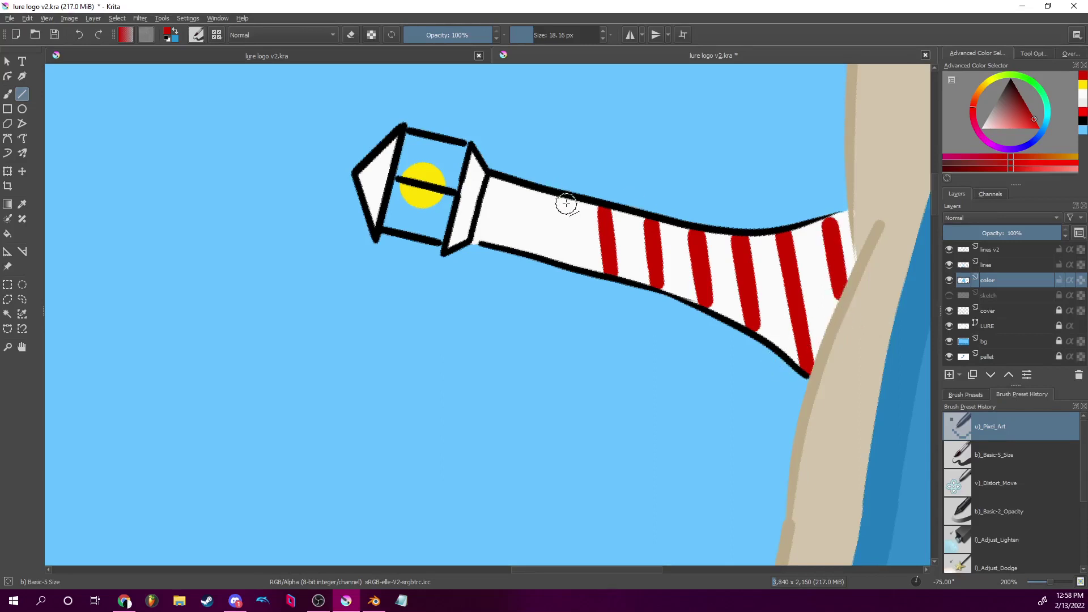
{"action": "left_click_drag", "start_coordinate": [563, 198], "coordinate": [568, 262]}
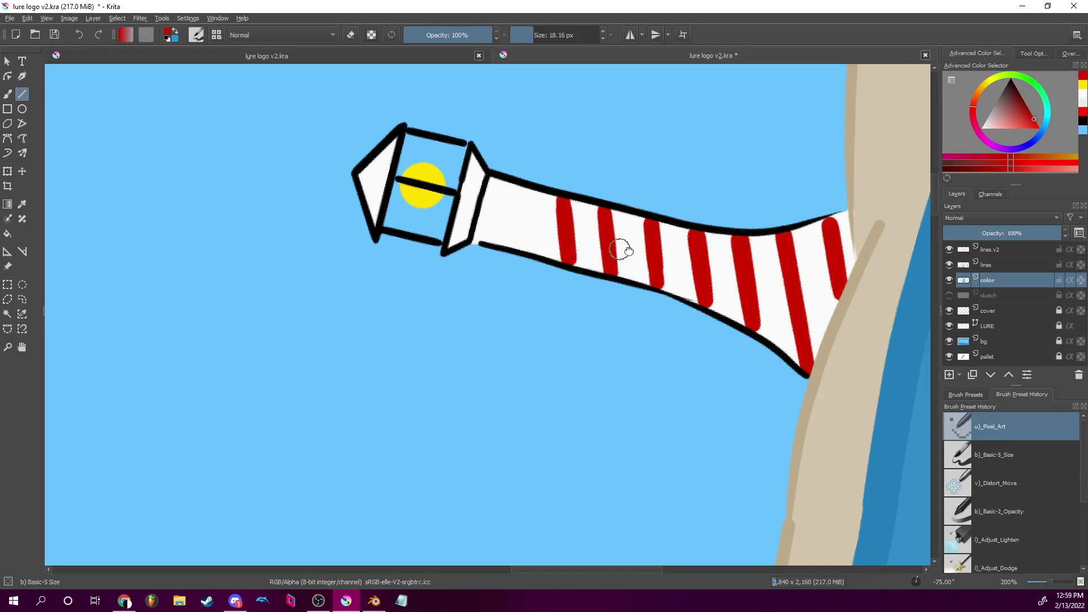
{"action": "left_click_drag", "start_coordinate": [668, 241], "coordinate": [754, 347]}
{"action": "left_click_drag", "start_coordinate": [604, 295], "coordinate": [609, 355]}
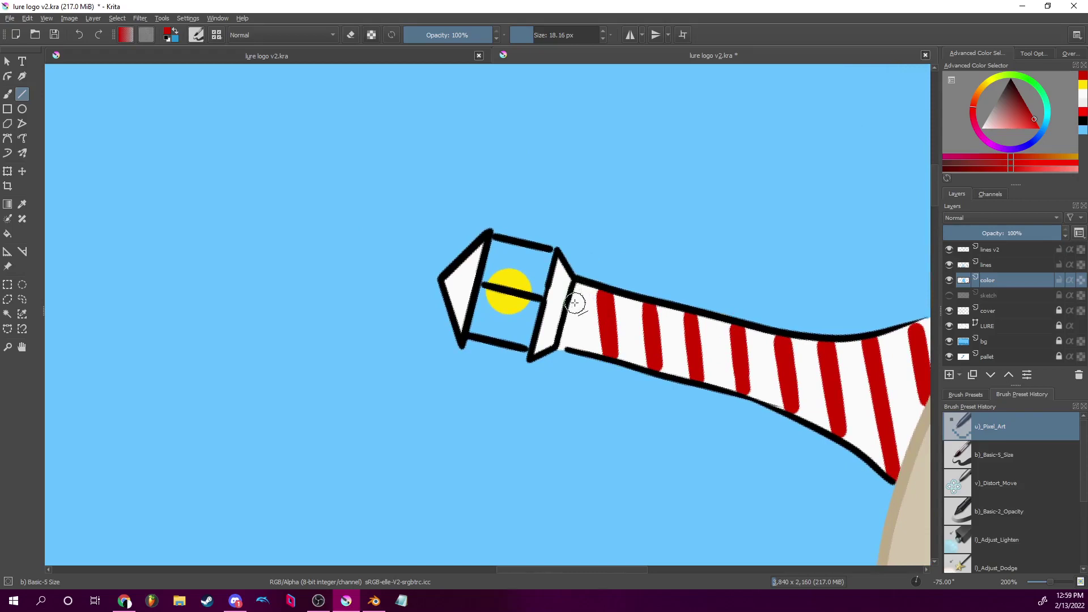
Paint a wedge-shaped partial red stripe into the tower corner beside the collar with the freehand brush at 800% zoom.
{"action": "left_click_drag", "start_coordinate": [575, 303], "coordinate": [576, 346]}
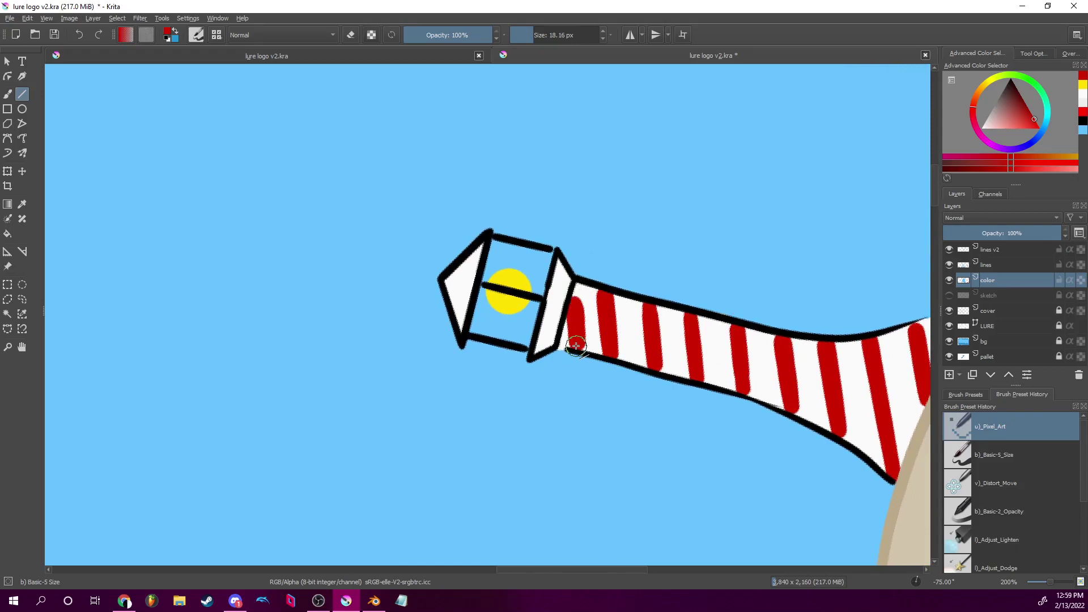
{"action": "key", "text": "ctrl+z"}
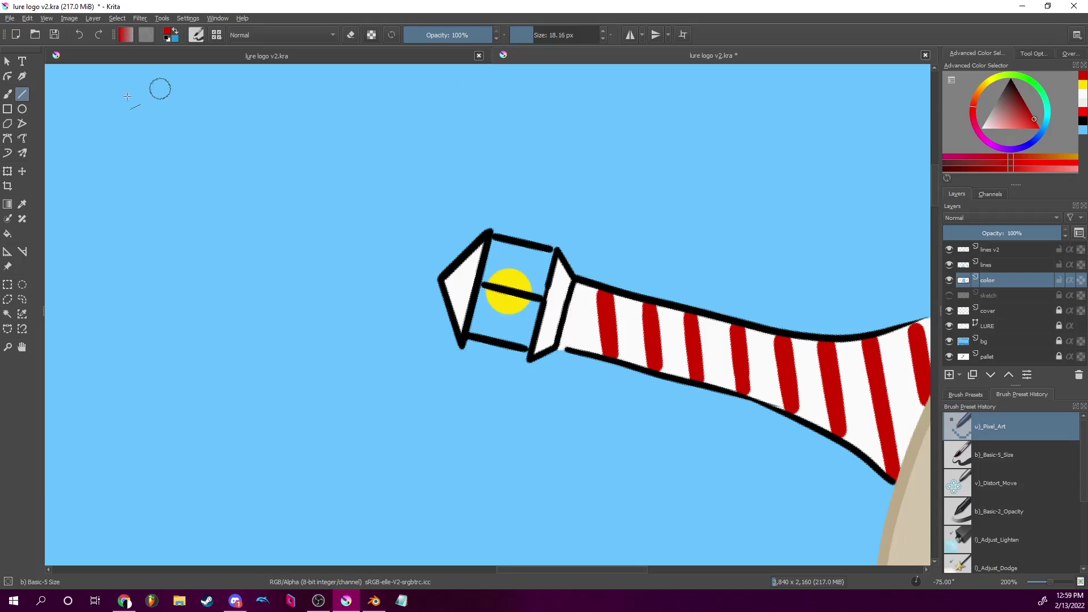
{"action": "left_click", "coordinate": [8, 94]}
{"action": "left_click_drag", "start_coordinate": [1050, 581], "coordinate": [1058, 583]}
{"action": "left_click_drag", "start_coordinate": [818, 392], "coordinate": [435, 324]}
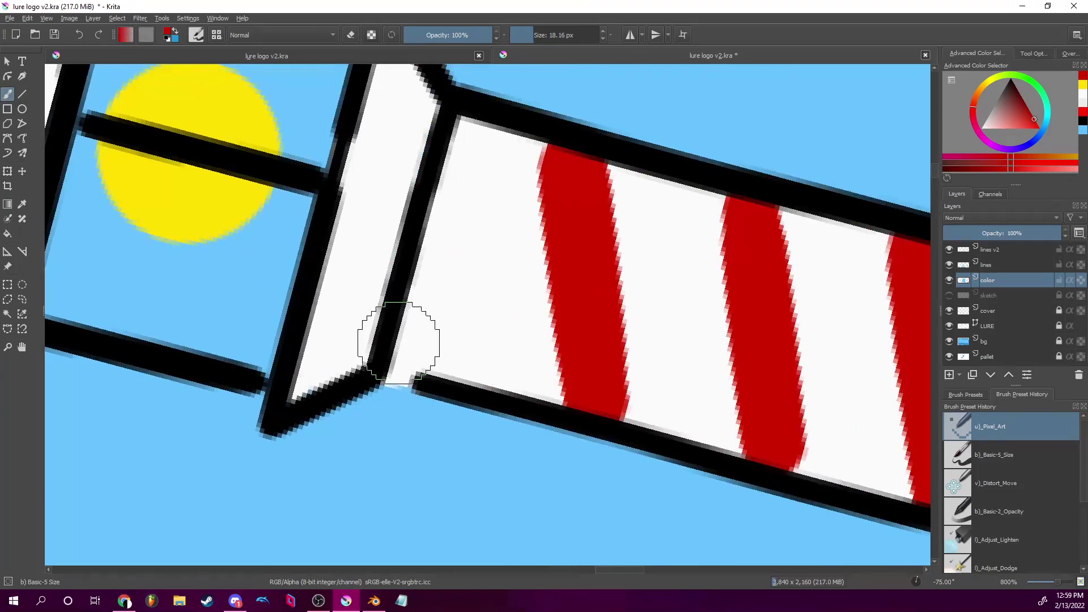
{"action": "left_click_drag", "start_coordinate": [431, 249], "coordinate": [446, 372]}
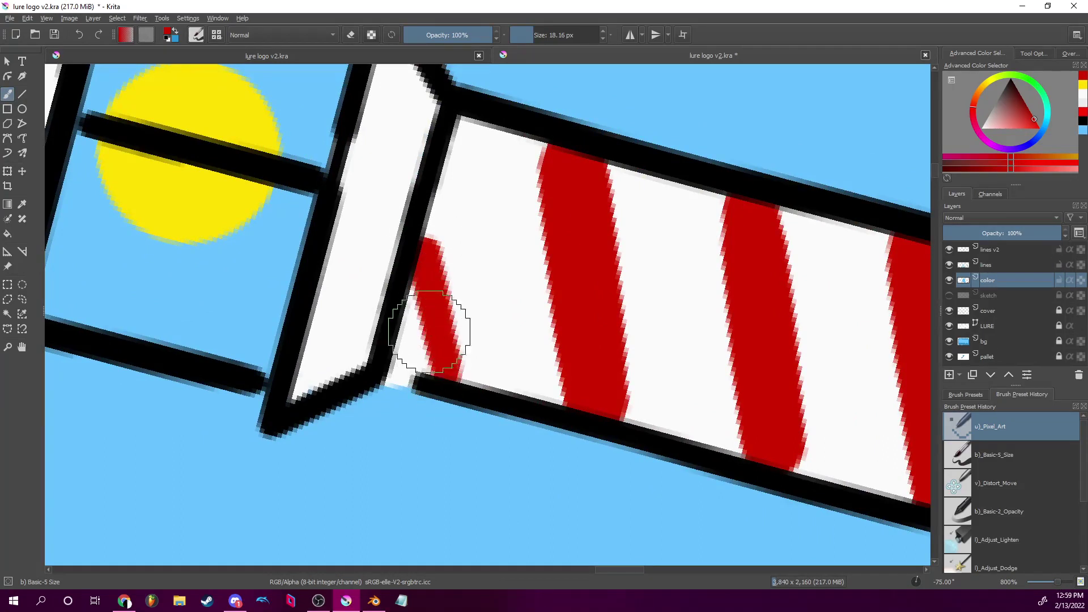
{"action": "mouse_move", "coordinate": [429, 331]}
{"action": "left_mouse_down"}
{"action": "mouse_move", "coordinate": [414, 293]}
{"action": "mouse_move", "coordinate": [431, 370]}
{"action": "mouse_move", "coordinate": [406, 347]}
{"action": "mouse_move", "coordinate": [411, 369]}
{"action": "left_mouse_up"}
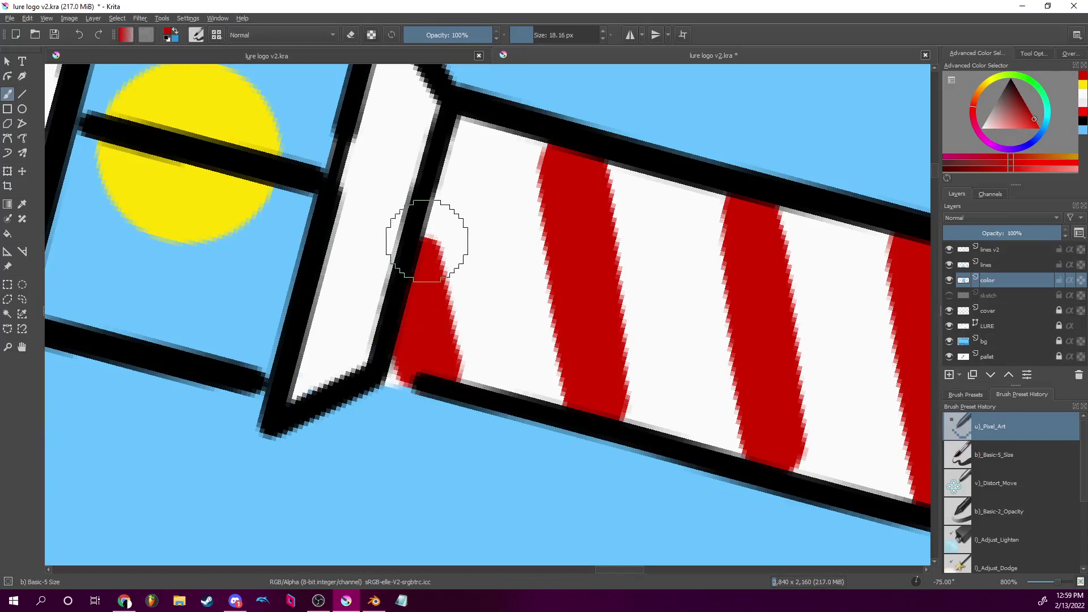
{"action": "mouse_move", "coordinate": [425, 231]}
{"action": "left_mouse_down"}
{"action": "mouse_move", "coordinate": [429, 243]}
{"action": "mouse_move", "coordinate": [427, 226]}
{"action": "left_mouse_up"}
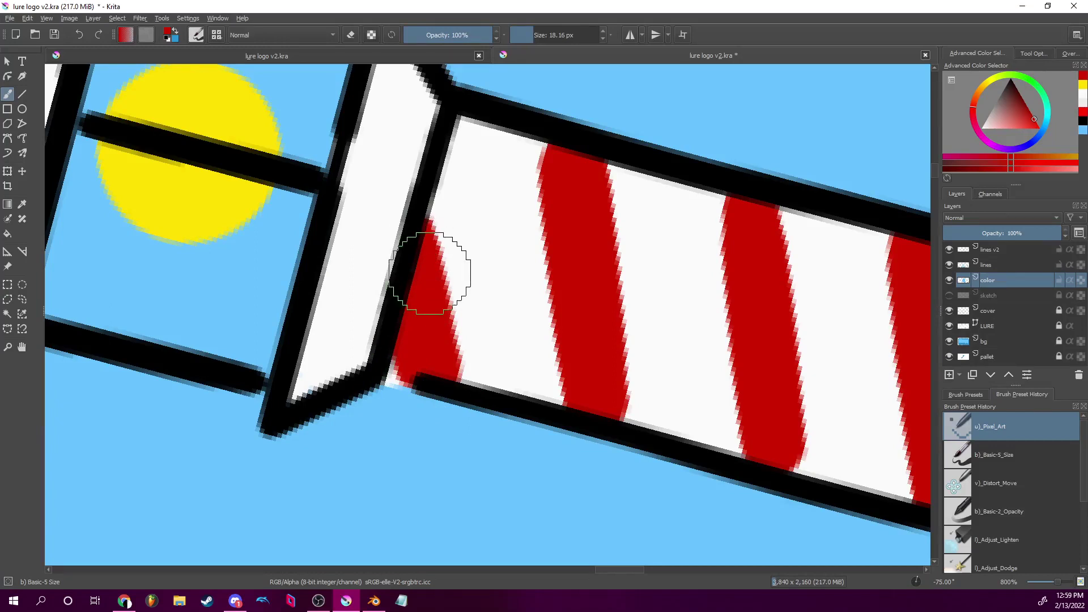
Square off both rounded ends of the first full red stripe below the collar so they meet the black outlines.
{"action": "left_click_drag", "start_coordinate": [543, 167], "coordinate": [541, 145]}
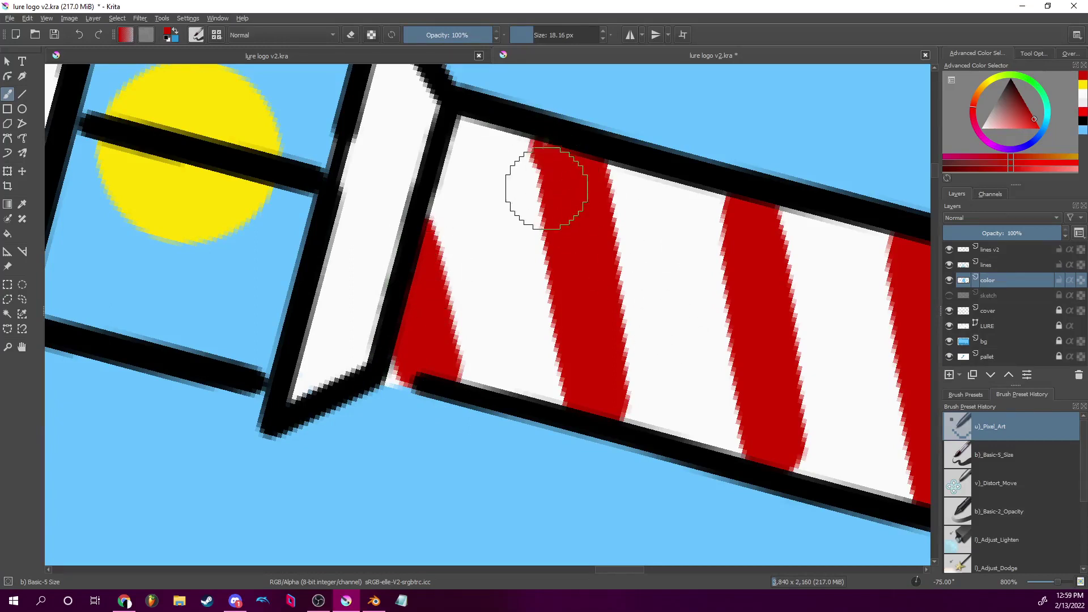
{"action": "left_click_drag", "start_coordinate": [544, 187], "coordinate": [546, 174]}
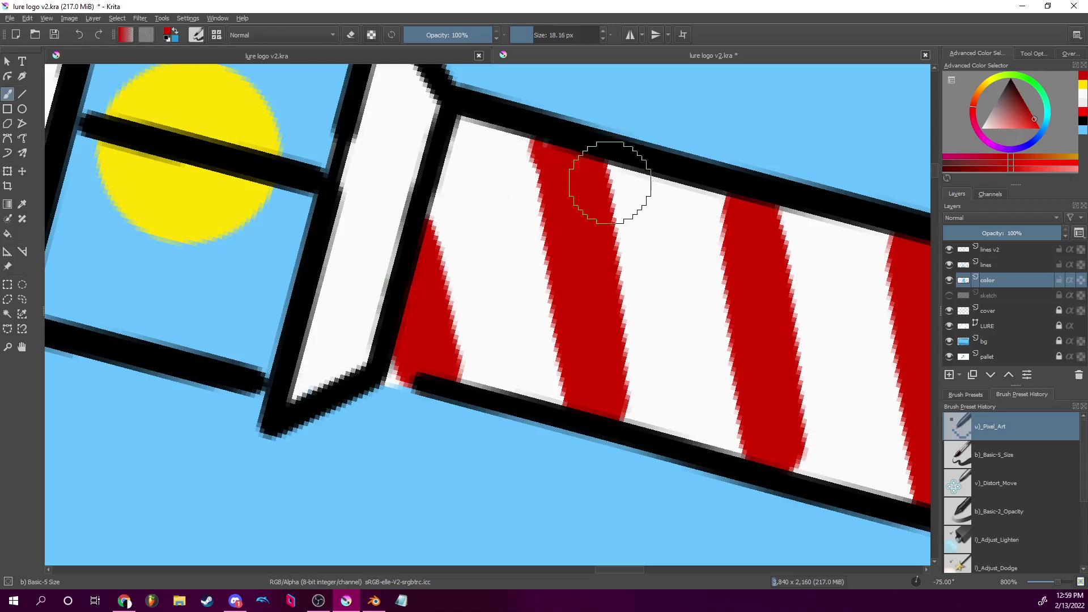
{"action": "left_click_drag", "start_coordinate": [547, 151], "coordinate": [552, 150]}
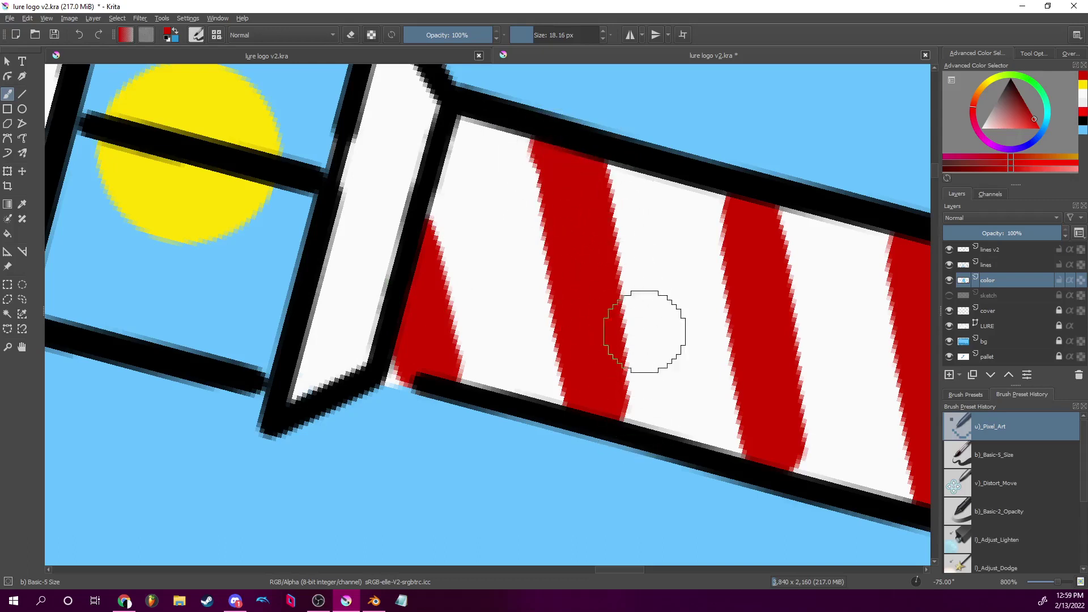
{"action": "left_click_drag", "start_coordinate": [647, 335], "coordinate": [628, 252]}
{"action": "left_click_drag", "start_coordinate": [587, 286], "coordinate": [591, 323]}
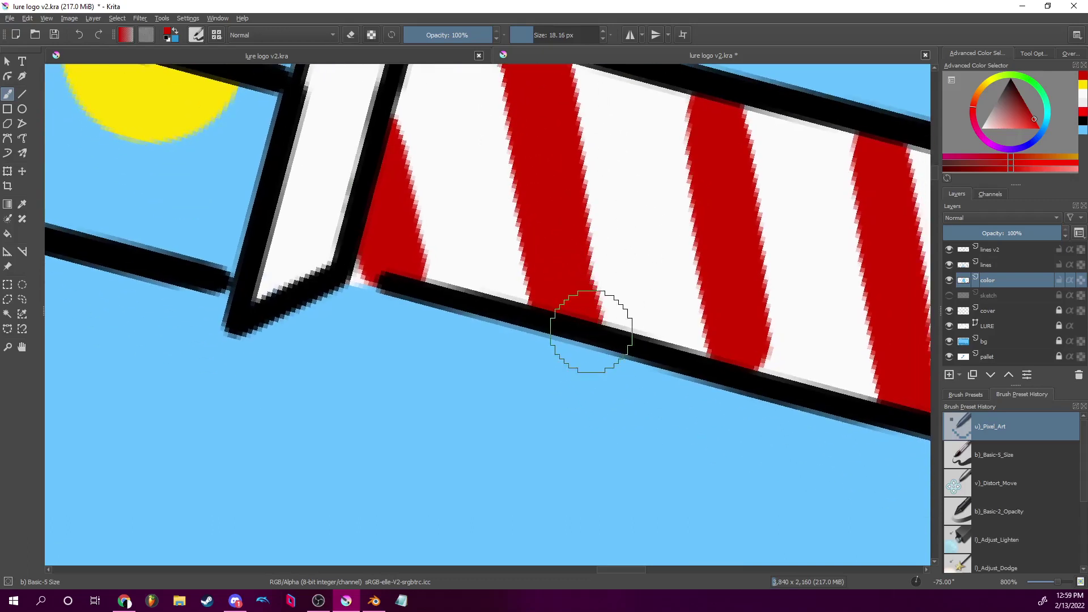
Fill the rounded corners at both ends of the second full red stripe below the collar up to the outlines.
{"action": "left_click_drag", "start_coordinate": [780, 289], "coordinate": [695, 378]}
{"action": "left_click_drag", "start_coordinate": [499, 361], "coordinate": [499, 339]}
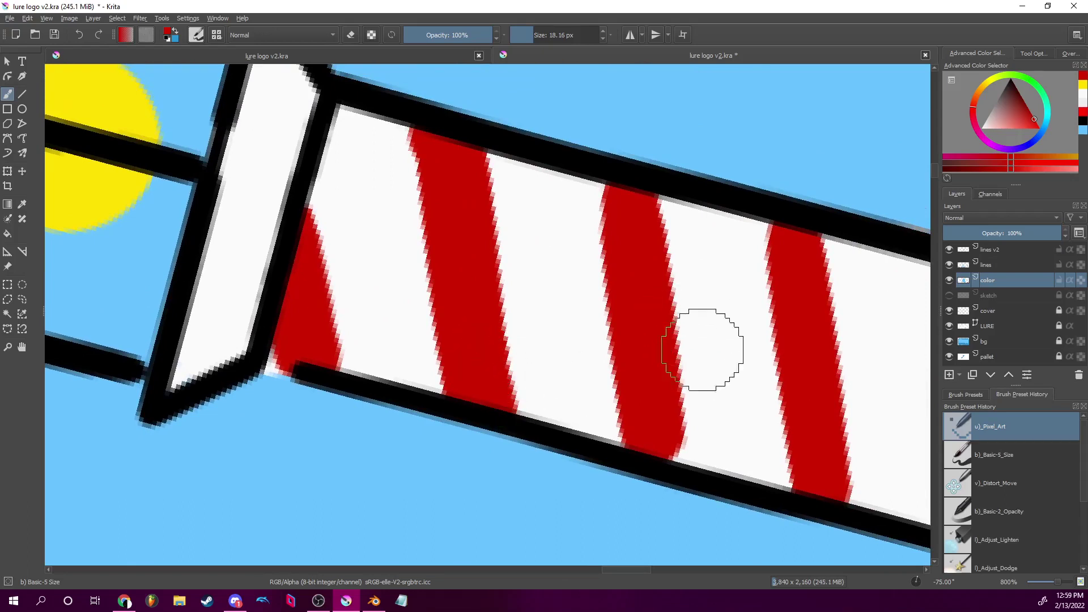
{"action": "left_click_drag", "start_coordinate": [603, 181], "coordinate": [608, 214]}
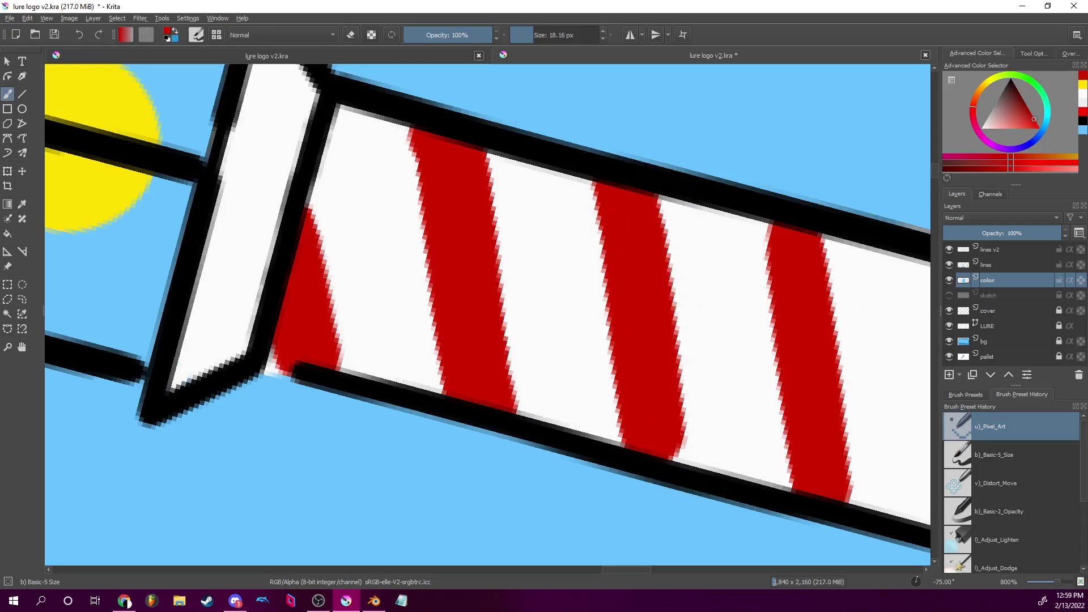
{"action": "mouse_move", "coordinate": [684, 466]}
{"action": "left_mouse_down"}
{"action": "mouse_move", "coordinate": [680, 439]}
{"action": "mouse_move", "coordinate": [685, 471]}
{"action": "mouse_move", "coordinate": [660, 458]}
{"action": "left_mouse_up"}
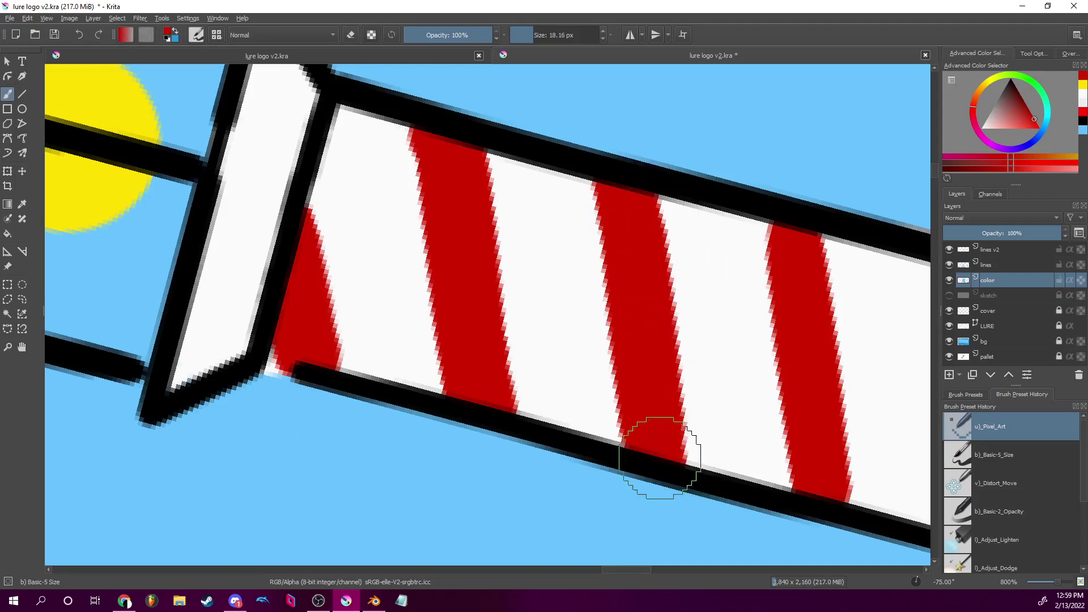
Extend the rounded ends of the third and fourth full red stripes below the collar to fill up to the tower outlines.
{"action": "left_click_drag", "start_coordinate": [758, 352], "coordinate": [451, 359]}
{"action": "left_click_drag", "start_coordinate": [473, 244], "coordinate": [465, 233]}
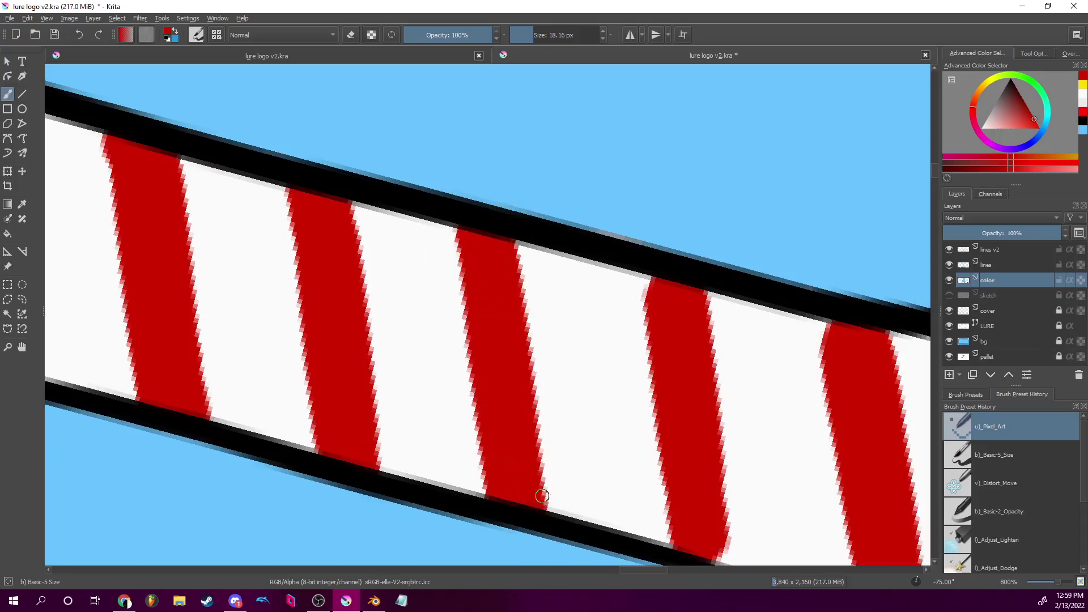
{"action": "mouse_move", "coordinate": [621, 381]}
{"action": "left_mouse_down"}
{"action": "mouse_move", "coordinate": [478, 394]}
{"action": "mouse_move", "coordinate": [419, 383]}
{"action": "left_mouse_up"}
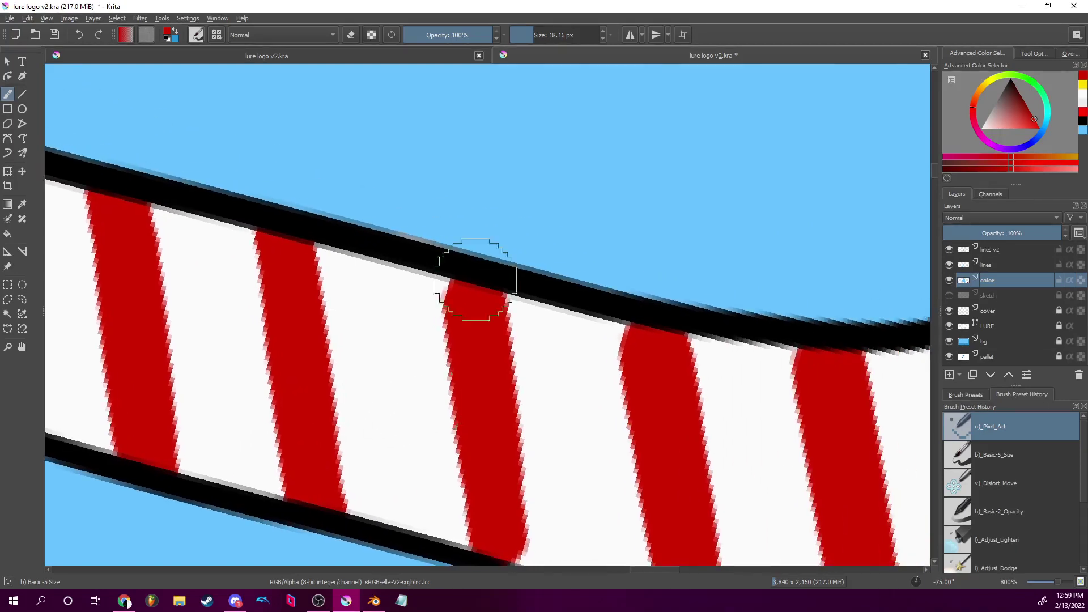
{"action": "left_click_drag", "start_coordinate": [449, 288], "coordinate": [451, 290]}
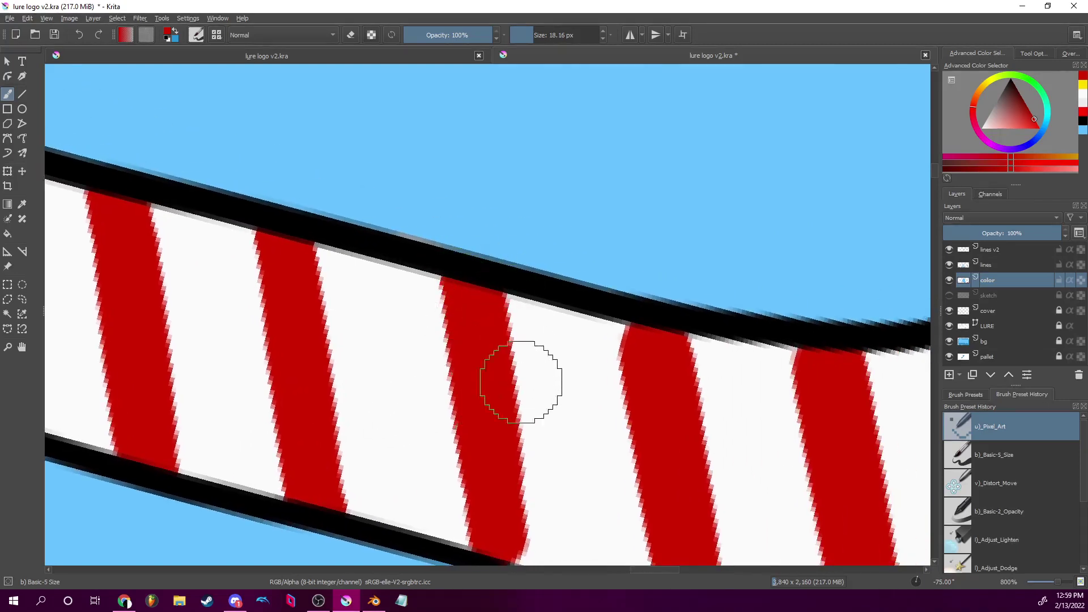
{"action": "scroll", "coordinate": [529, 358], "scroll_direction": "down", "scroll_amount": 5}
{"action": "left_click_drag", "start_coordinate": [489, 397], "coordinate": [497, 413]}
Square off both ends of the fifth full red stripe below the collar and smooth its edge near the lower outline.
{"action": "left_click_drag", "start_coordinate": [700, 361], "coordinate": [549, 366]}
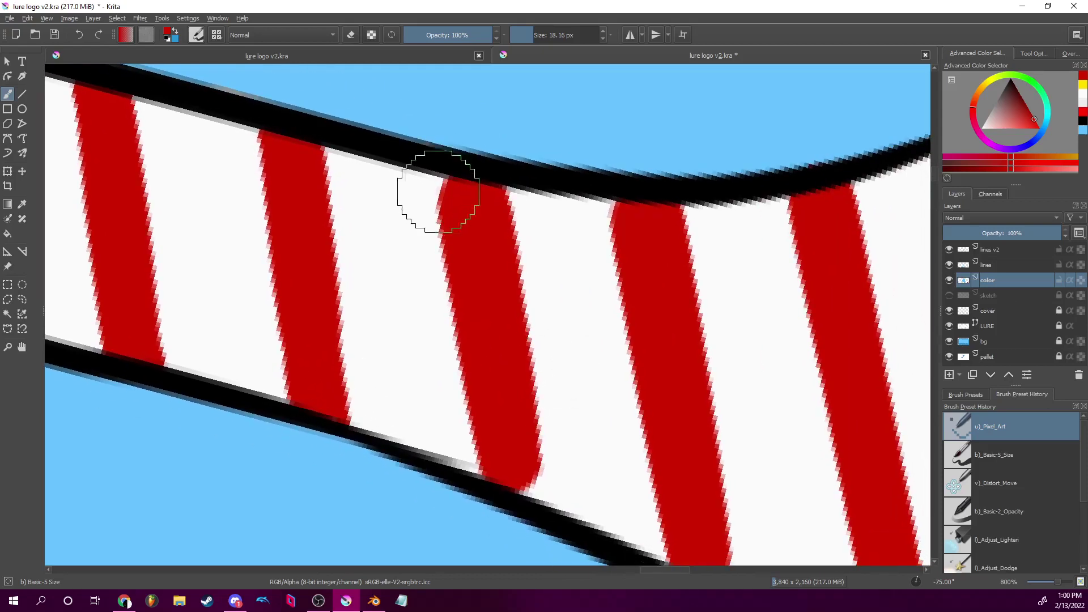
{"action": "mouse_move", "coordinate": [443, 195]}
{"action": "left_mouse_down"}
{"action": "mouse_move", "coordinate": [444, 209]}
{"action": "mouse_move", "coordinate": [440, 180]}
{"action": "left_mouse_up"}
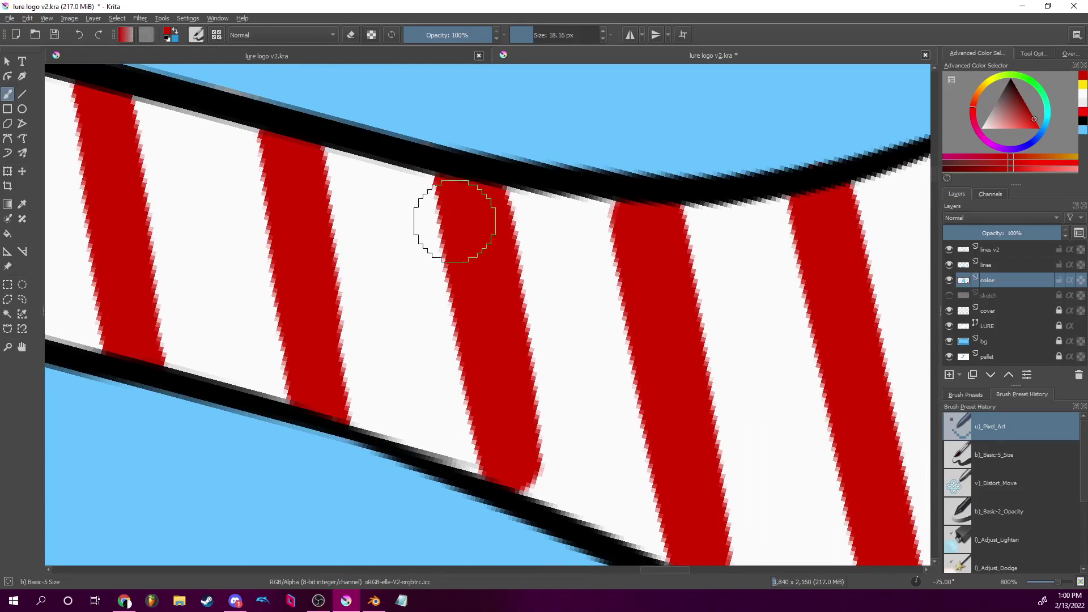
{"action": "mouse_move", "coordinate": [535, 467]}
{"action": "left_mouse_down"}
{"action": "mouse_move", "coordinate": [543, 497]}
{"action": "mouse_move", "coordinate": [537, 479]}
{"action": "mouse_move", "coordinate": [531, 507]}
{"action": "mouse_move", "coordinate": [640, 472]}
{"action": "mouse_move", "coordinate": [545, 490]}
{"action": "mouse_move", "coordinate": [539, 475]}
{"action": "mouse_move", "coordinate": [548, 506]}
{"action": "left_mouse_up"}
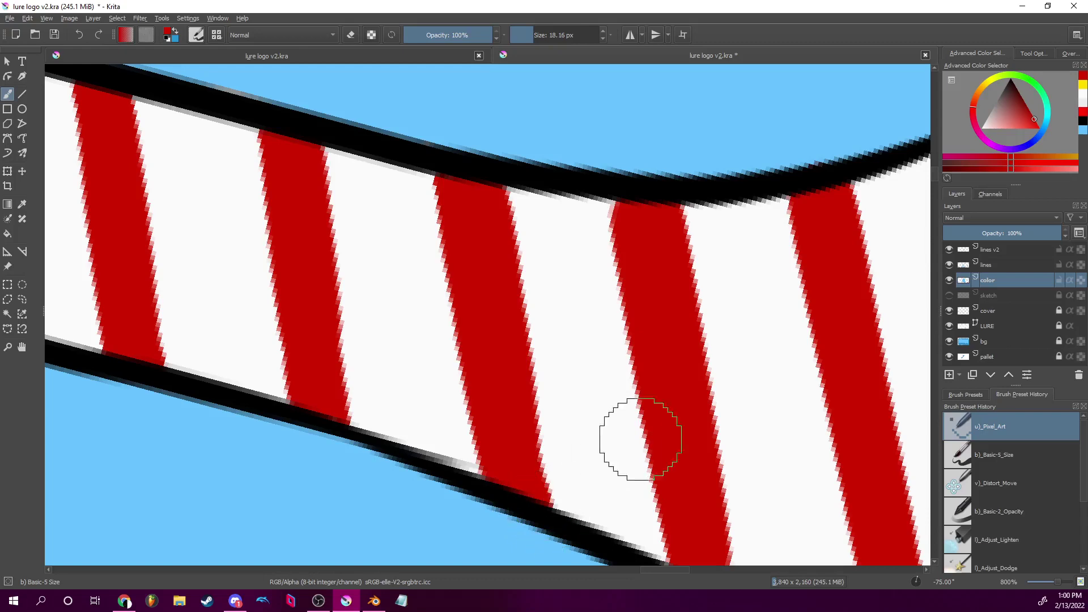
{"action": "left_click_drag", "start_coordinate": [695, 402], "coordinate": [660, 423]}
{"action": "left_click_drag", "start_coordinate": [499, 461], "coordinate": [512, 511]}
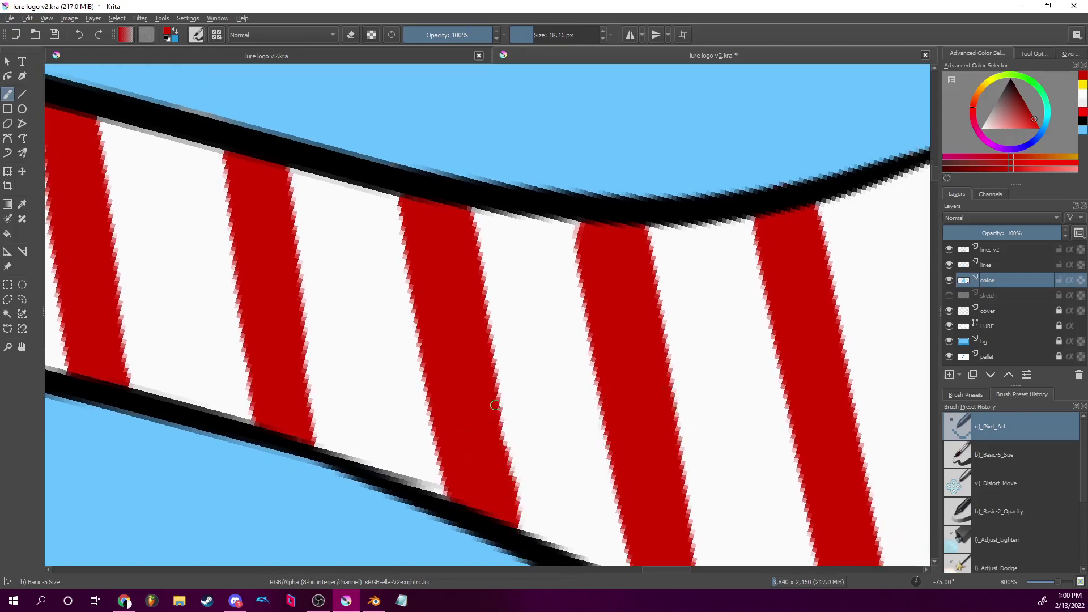
{"action": "left_click_drag", "start_coordinate": [495, 405], "coordinate": [498, 417]}
Fill the rounded lower end of the sixth full red stripe down to the outline of the tower's flared base.
{"action": "mouse_move", "coordinate": [709, 393]}
{"action": "left_mouse_down"}
{"action": "mouse_move", "coordinate": [647, 414]}
{"action": "mouse_move", "coordinate": [587, 352]}
{"action": "left_mouse_up"}
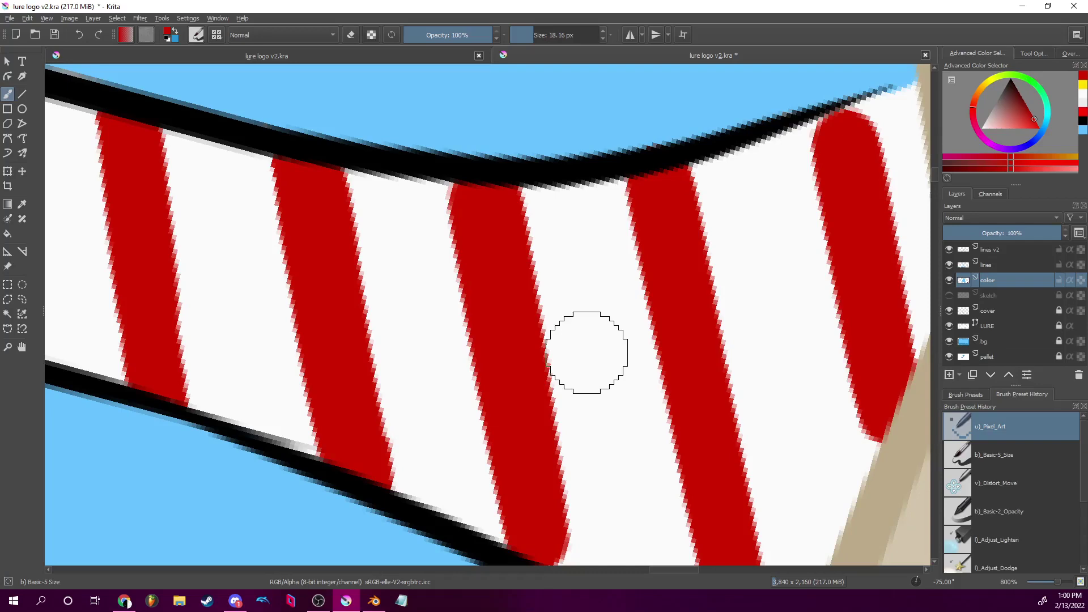
{"action": "mouse_move", "coordinate": [587, 352]}
{"action": "left_mouse_down"}
{"action": "mouse_move", "coordinate": [559, 355]}
{"action": "mouse_move", "coordinate": [517, 275]}
{"action": "left_mouse_up"}
{"action": "left_click_drag", "start_coordinate": [465, 461], "coordinate": [429, 328]}
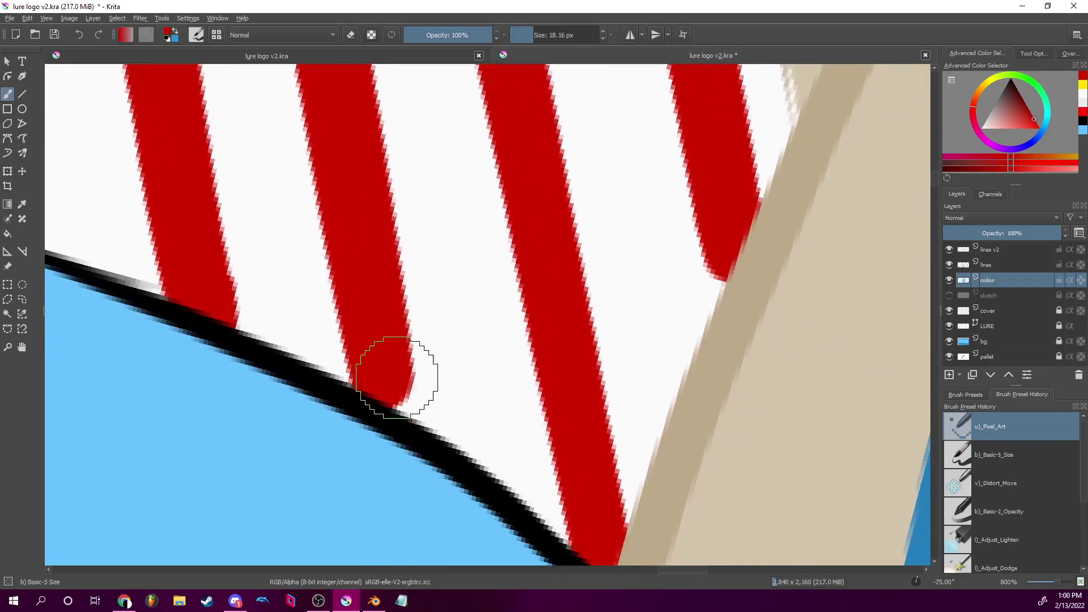
{"action": "left_click_drag", "start_coordinate": [412, 378], "coordinate": [412, 385]}
{"action": "mouse_move", "coordinate": [419, 427]}
{"action": "left_mouse_down"}
{"action": "mouse_move", "coordinate": [398, 405]}
{"action": "mouse_move", "coordinate": [406, 393]}
{"action": "mouse_move", "coordinate": [389, 389]}
{"action": "left_mouse_up"}
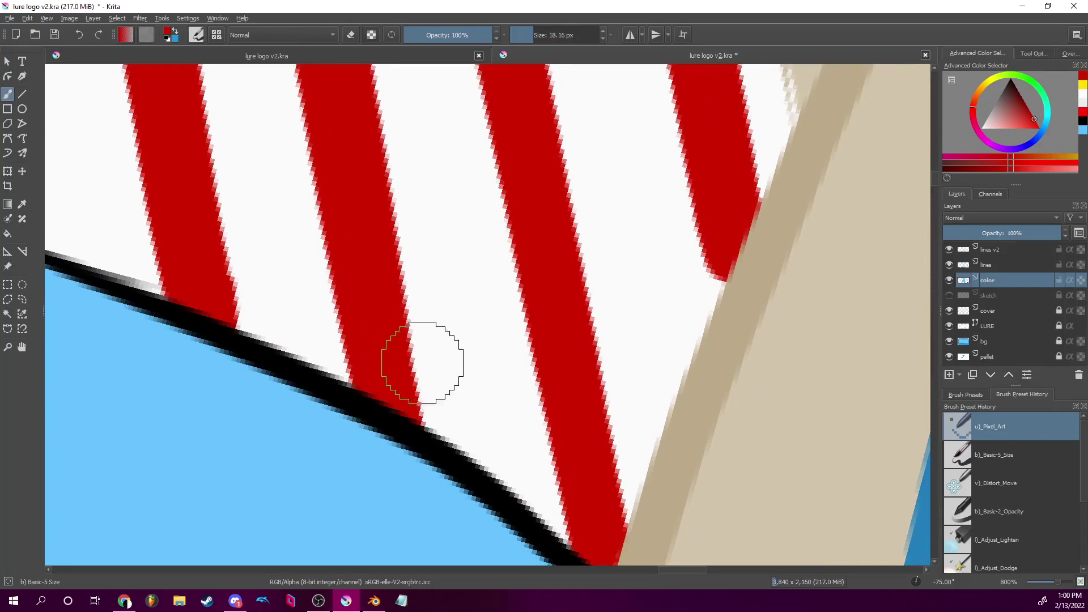
Square off the last red stripe at the base, filling its upper end to the outline and its lower end to the sand.
{"action": "mouse_move", "coordinate": [589, 499]}
{"action": "left_mouse_down"}
{"action": "mouse_move", "coordinate": [576, 427]}
{"action": "mouse_move", "coordinate": [566, 439]}
{"action": "mouse_move", "coordinate": [584, 513]}
{"action": "left_mouse_up"}
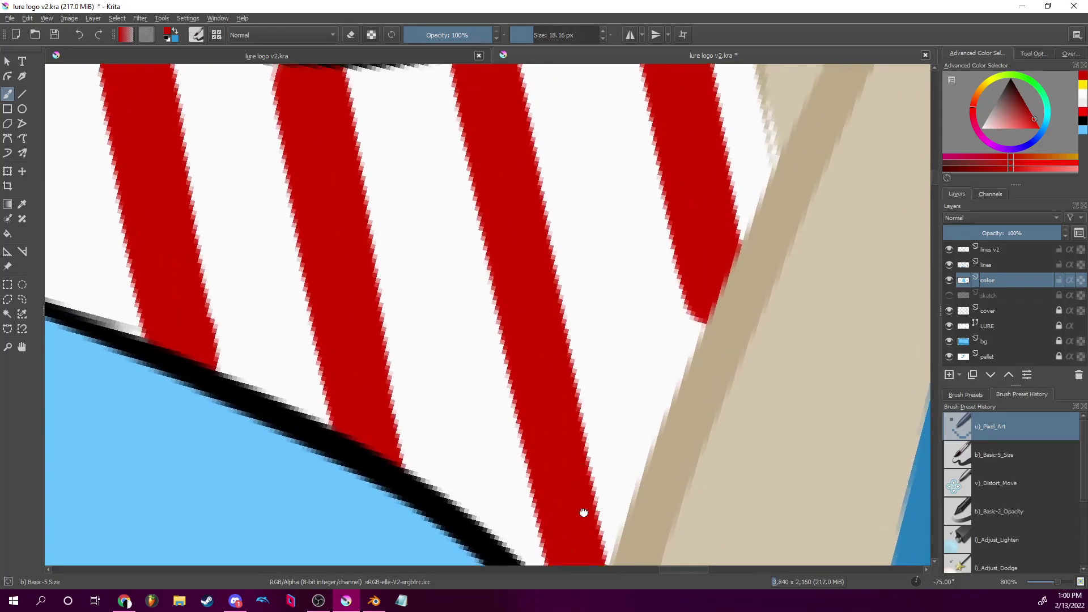
{"action": "left_click_drag", "start_coordinate": [570, 397], "coordinate": [580, 492]}
{"action": "left_click_drag", "start_coordinate": [687, 232], "coordinate": [544, 284]}
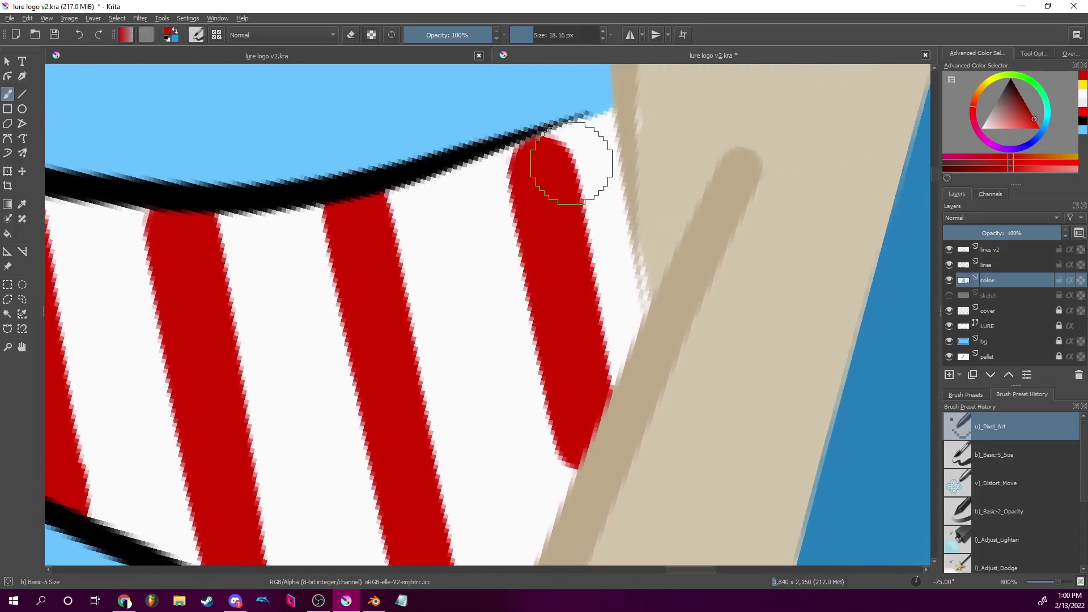
{"action": "mouse_move", "coordinate": [563, 152]}
{"action": "left_mouse_down"}
{"action": "mouse_move", "coordinate": [569, 162]}
{"action": "mouse_move", "coordinate": [553, 132]}
{"action": "mouse_move", "coordinate": [517, 170]}
{"action": "mouse_move", "coordinate": [506, 165]}
{"action": "mouse_move", "coordinate": [546, 136]}
{"action": "left_mouse_up"}
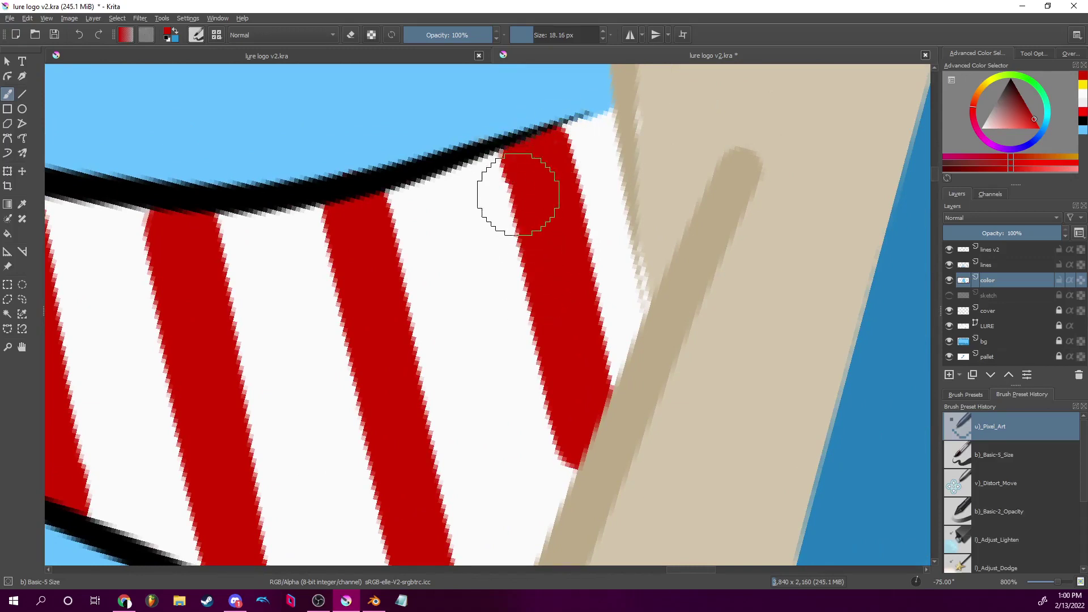
{"action": "mouse_move", "coordinate": [564, 454]}
{"action": "left_mouse_down"}
{"action": "mouse_move", "coordinate": [570, 479]}
{"action": "mouse_move", "coordinate": [572, 462]}
{"action": "left_mouse_up"}
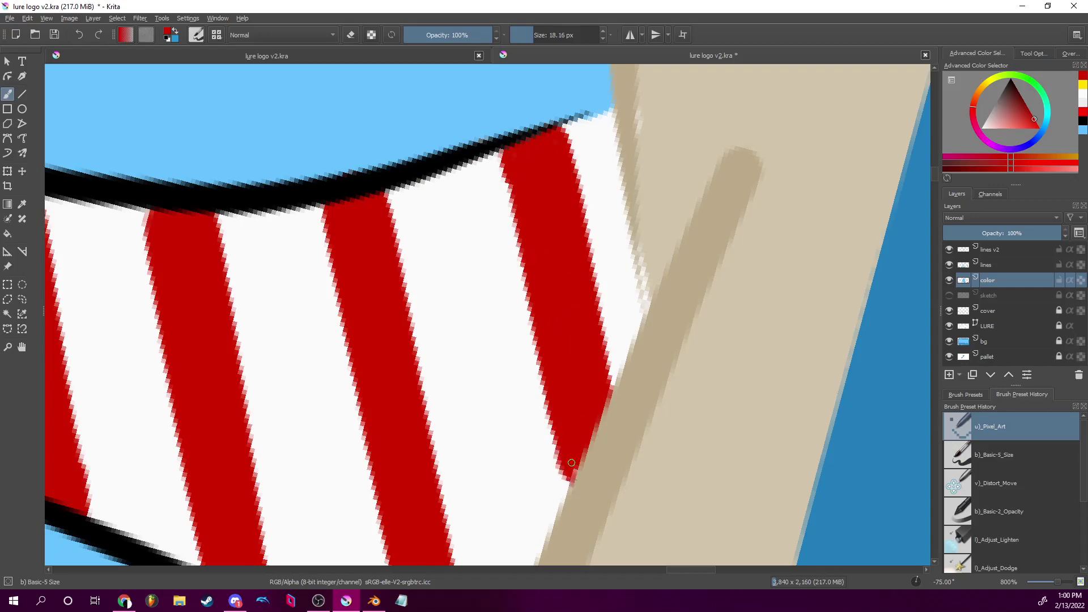
Rotate the canvas back to -1.33° and examine the striped lighthouse at 67% zoom.
{"action": "scroll", "coordinate": [614, 426], "scroll_direction": "down", "scroll_amount": 3}
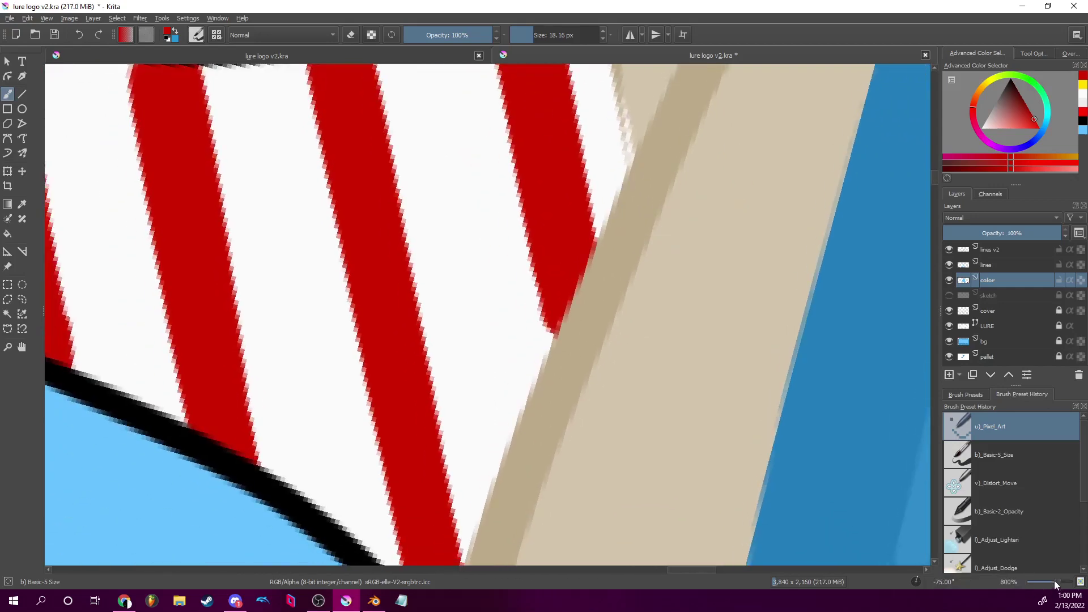
{"action": "left_click_drag", "start_coordinate": [1055, 581], "coordinate": [1039, 581]}
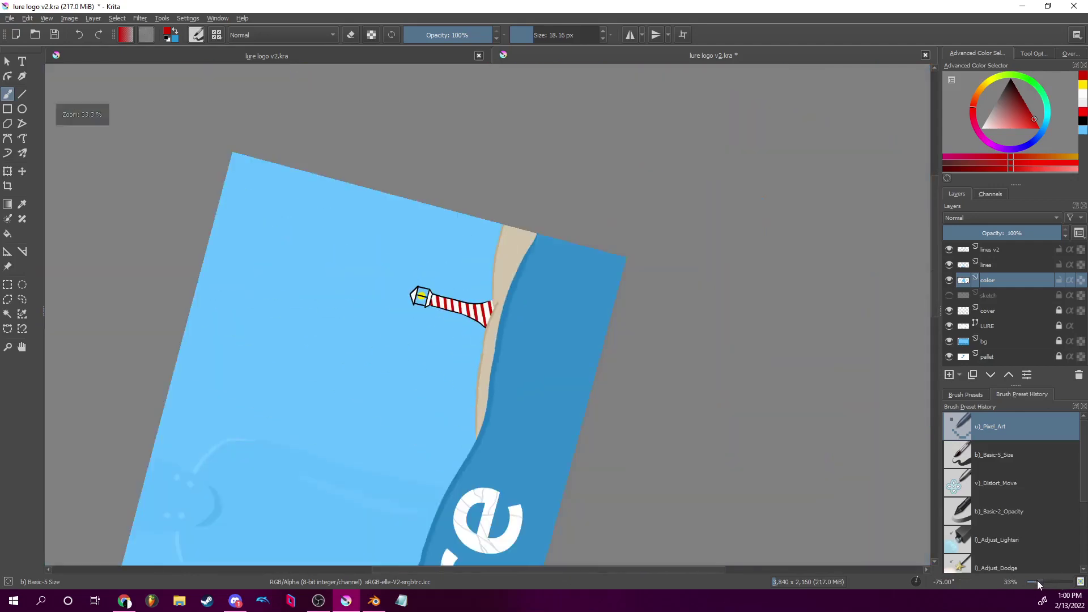
{"action": "mouse_move", "coordinate": [583, 261]}
{"action": "left_mouse_down"}
{"action": "mouse_move", "coordinate": [664, 217]}
{"action": "mouse_move", "coordinate": [687, 156]}
{"action": "left_mouse_up"}
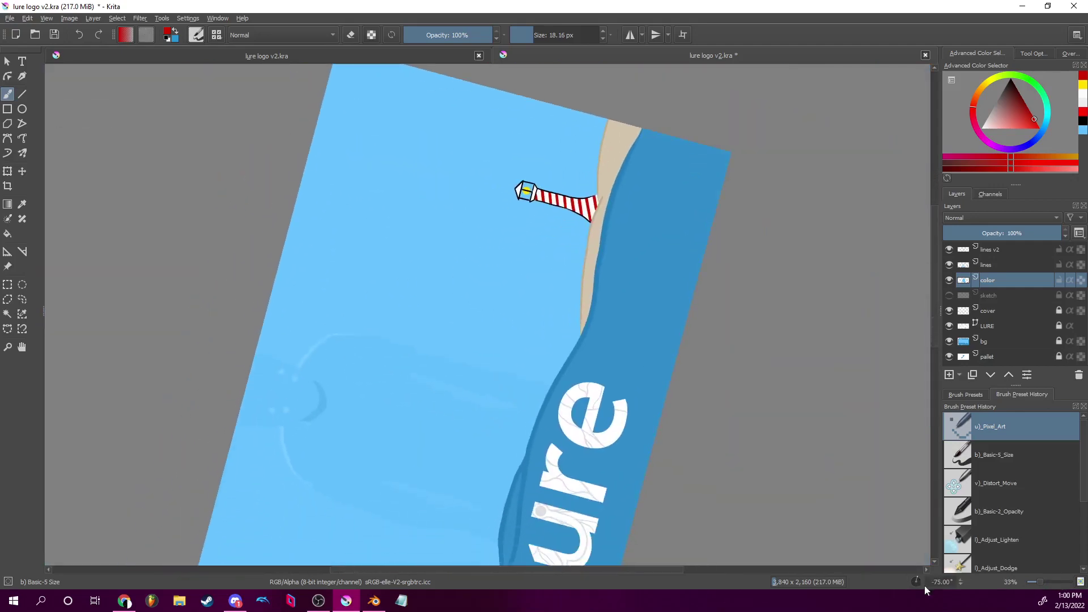
{"action": "left_click_drag", "start_coordinate": [926, 586], "coordinate": [926, 583]}
{"action": "left_click_drag", "start_coordinate": [557, 382], "coordinate": [646, 356]}
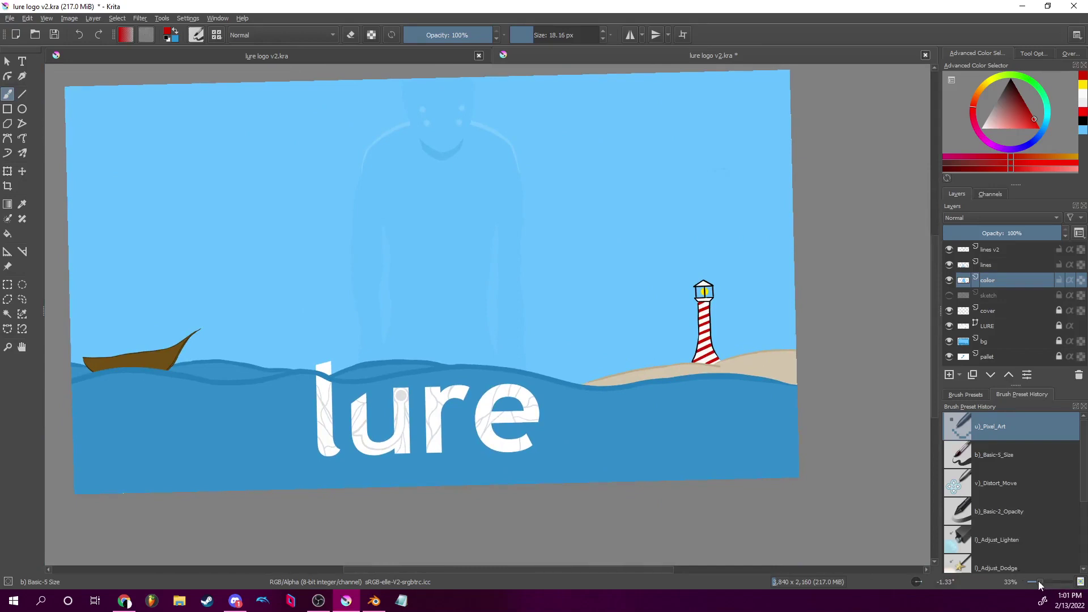
{"action": "left_click_drag", "start_coordinate": [1039, 581], "coordinate": [1041, 579]}
{"action": "left_click_drag", "start_coordinate": [887, 390], "coordinate": [613, 364]}
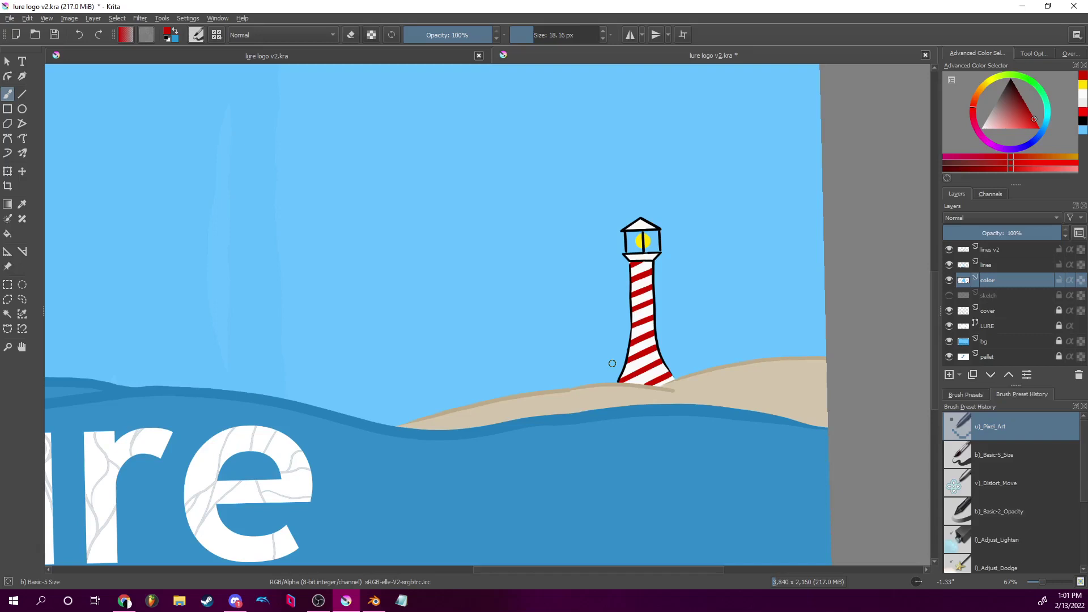
Undo the latest refinements to the lighthouse tower's red stripes.
{"action": "key", "text": "ctrl"}
{"action": "key", "text": "ctrl+shift+z"}
{"action": "key", "text": "ctrl+z"}
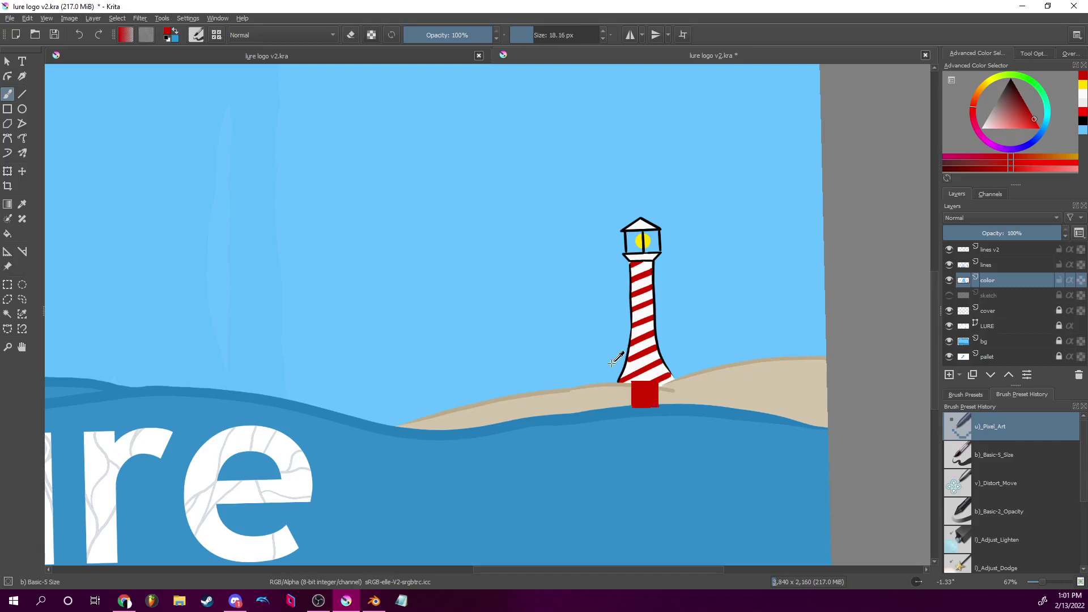
{"action": "key", "text": "ctrl+shift+z"}
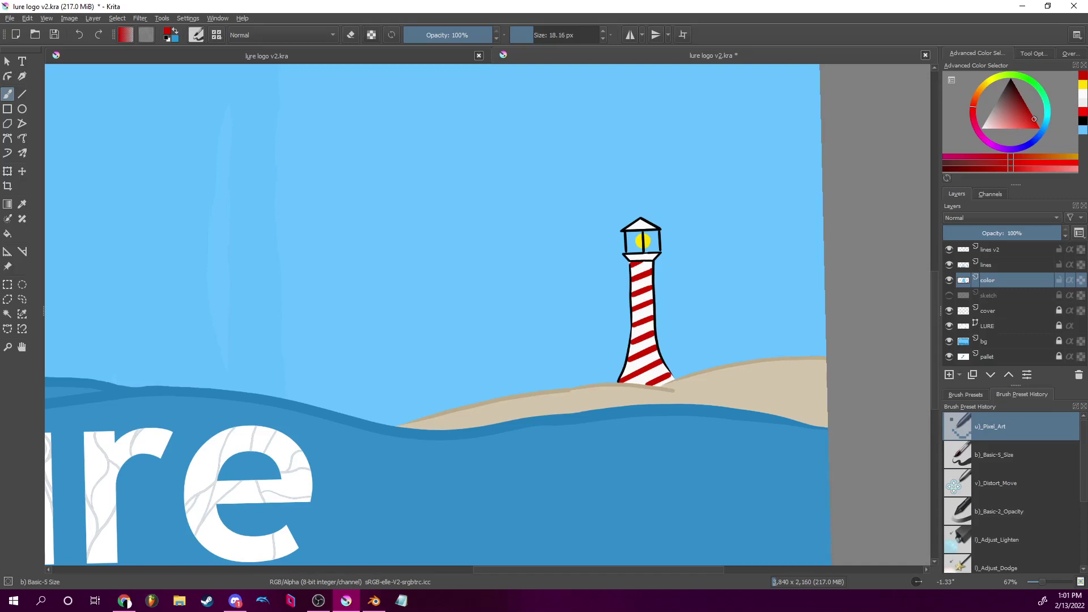
{"action": "key", "text": "ctrl+z"}
Sample the tower's white and paint over the upper three remaining red stripes with an 18.16 px brush.
{"action": "left_click_drag", "start_coordinate": [1044, 583], "coordinate": [1051, 582]}
{"action": "left_click_drag", "start_coordinate": [815, 375], "coordinate": [492, 298]}
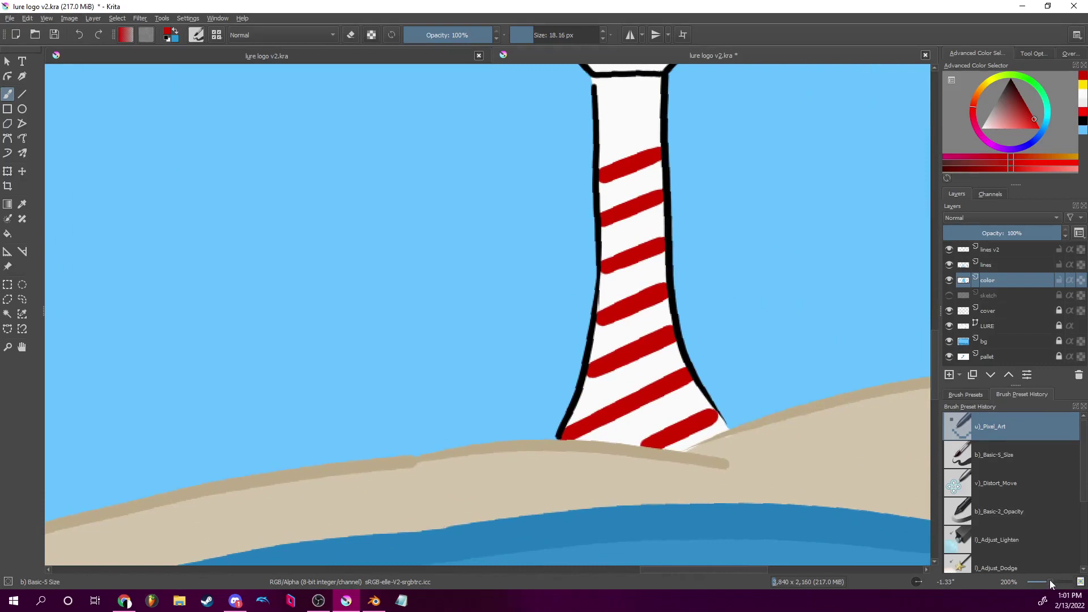
{"action": "left_click_drag", "start_coordinate": [1050, 580], "coordinate": [1052, 572]}
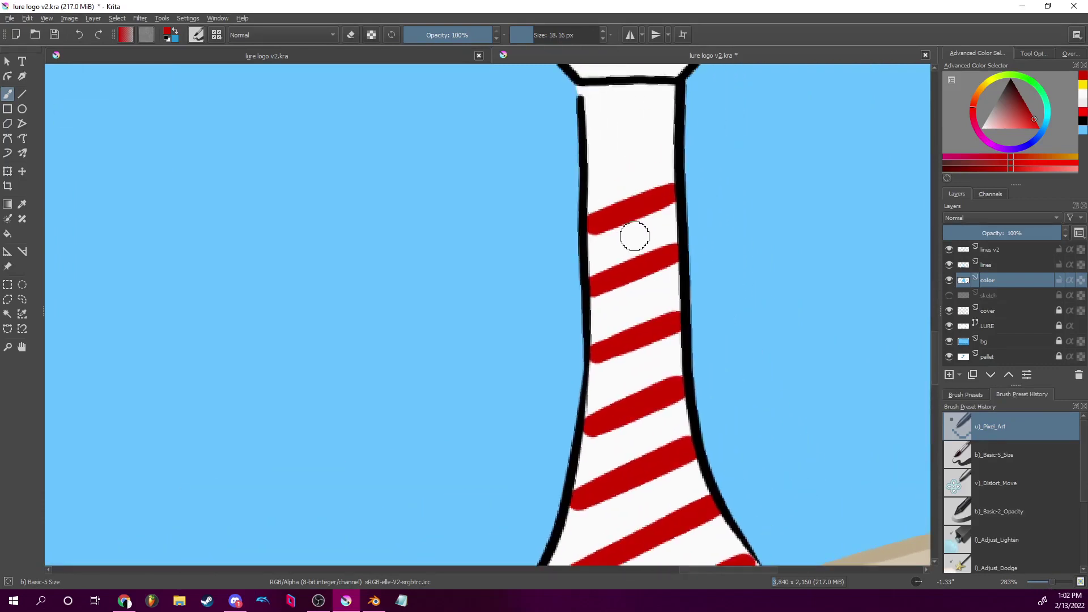
{"action": "key", "text": "p"}
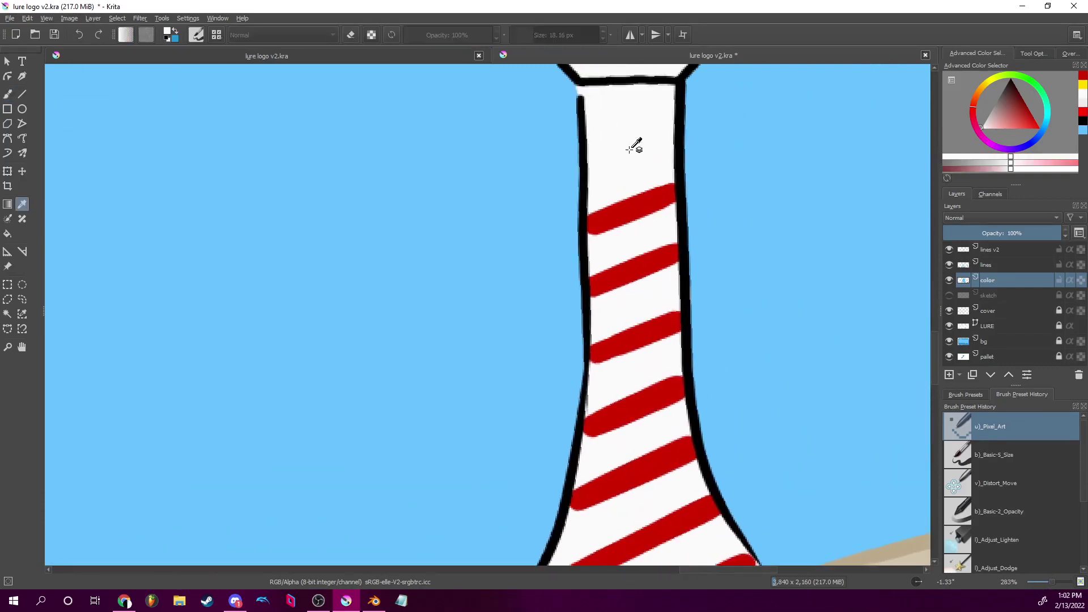
{"action": "left_click", "coordinate": [630, 150]}
{"action": "key", "text": "b"}
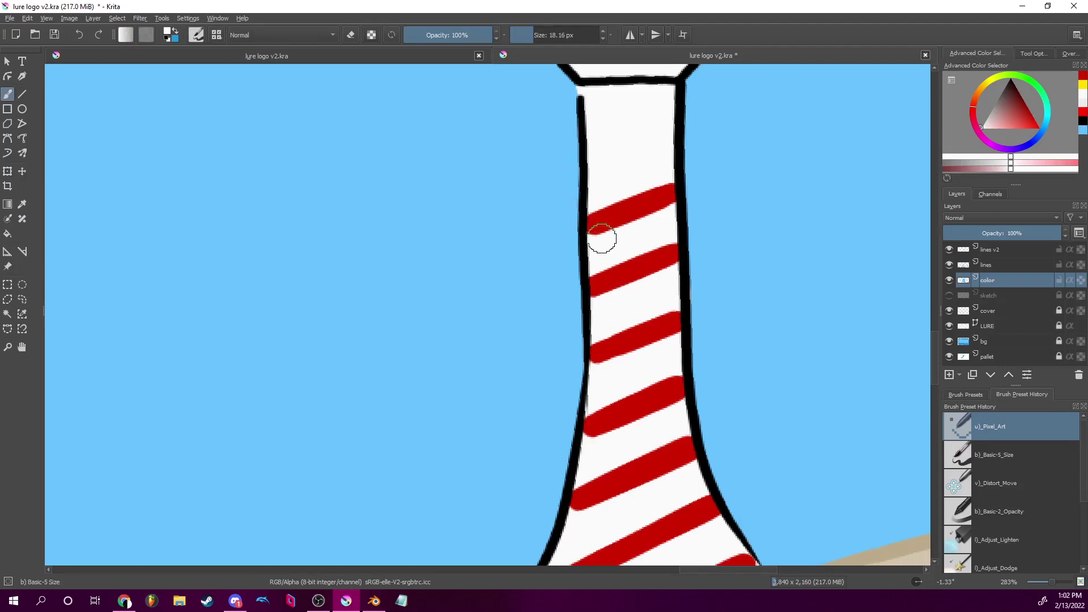
{"action": "mouse_move", "coordinate": [598, 215]}
{"action": "left_mouse_down"}
{"action": "mouse_move", "coordinate": [599, 227]}
{"action": "mouse_move", "coordinate": [591, 223]}
{"action": "mouse_move", "coordinate": [612, 231]}
{"action": "mouse_move", "coordinate": [635, 199]}
{"action": "mouse_move", "coordinate": [652, 224]}
{"action": "mouse_move", "coordinate": [667, 212]}
{"action": "mouse_move", "coordinate": [668, 260]}
{"action": "mouse_move", "coordinate": [653, 240]}
{"action": "mouse_move", "coordinate": [601, 352]}
{"action": "mouse_move", "coordinate": [596, 315]}
{"action": "mouse_move", "coordinate": [641, 342]}
{"action": "mouse_move", "coordinate": [645, 332]}
{"action": "left_mouse_up"}
{"action": "left_click_drag", "start_coordinate": [668, 305], "coordinate": [676, 328]}
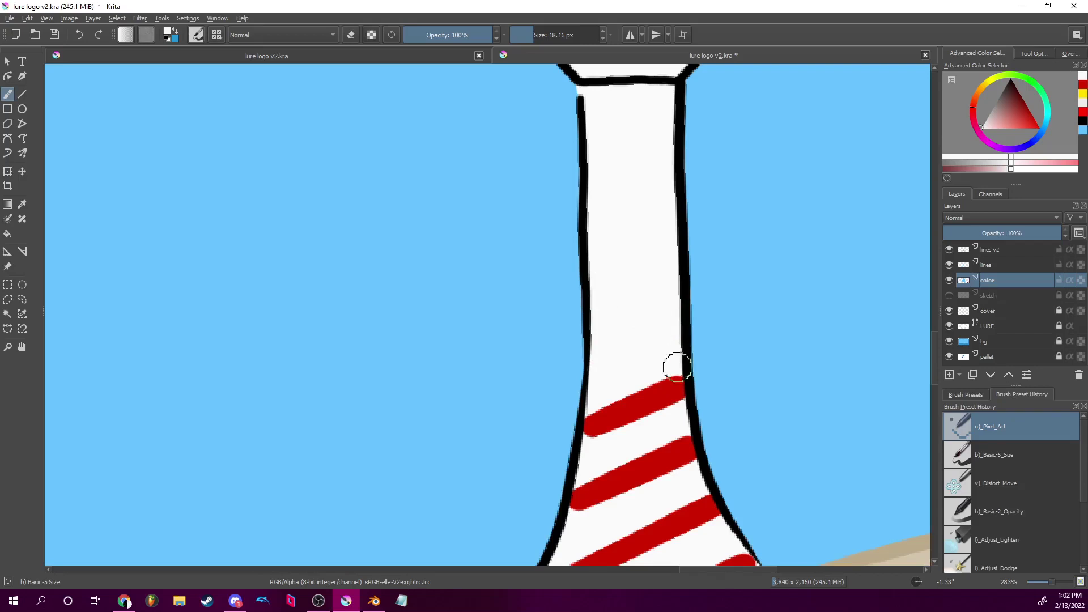
Paint white over the lower red stripes of the flared tower base, down to the sand line.
{"action": "left_click_drag", "start_coordinate": [685, 415], "coordinate": [631, 279]}
{"action": "mouse_move", "coordinate": [668, 451]}
{"action": "left_mouse_down"}
{"action": "mouse_move", "coordinate": [701, 421]}
{"action": "mouse_move", "coordinate": [677, 412]}
{"action": "mouse_move", "coordinate": [594, 450]}
{"action": "mouse_move", "coordinate": [622, 457]}
{"action": "mouse_move", "coordinate": [655, 439]}
{"action": "mouse_move", "coordinate": [658, 352]}
{"action": "mouse_move", "coordinate": [661, 363]}
{"action": "mouse_move", "coordinate": [638, 315]}
{"action": "mouse_move", "coordinate": [620, 210]}
{"action": "mouse_move", "coordinate": [609, 219]}
{"action": "mouse_move", "coordinate": [608, 254]}
{"action": "mouse_move", "coordinate": [646, 377]}
{"action": "mouse_move", "coordinate": [608, 361]}
{"action": "mouse_move", "coordinate": [589, 301]}
{"action": "mouse_move", "coordinate": [592, 240]}
{"action": "mouse_move", "coordinate": [593, 329]}
{"action": "mouse_move", "coordinate": [577, 333]}
{"action": "mouse_move", "coordinate": [573, 282]}
{"action": "mouse_move", "coordinate": [546, 288]}
{"action": "mouse_move", "coordinate": [540, 262]}
{"action": "mouse_move", "coordinate": [556, 294]}
{"action": "left_mouse_up"}
{"action": "mouse_move", "coordinate": [533, 366]}
{"action": "left_mouse_down"}
{"action": "mouse_move", "coordinate": [548, 336]}
{"action": "mouse_move", "coordinate": [562, 327]}
{"action": "mouse_move", "coordinate": [581, 352]}
{"action": "left_mouse_up"}
{"action": "mouse_move", "coordinate": [599, 414]}
{"action": "left_mouse_down"}
{"action": "mouse_move", "coordinate": [602, 369]}
{"action": "mouse_move", "coordinate": [590, 418]}
{"action": "mouse_move", "coordinate": [566, 411]}
{"action": "mouse_move", "coordinate": [550, 387]}
{"action": "left_mouse_up"}
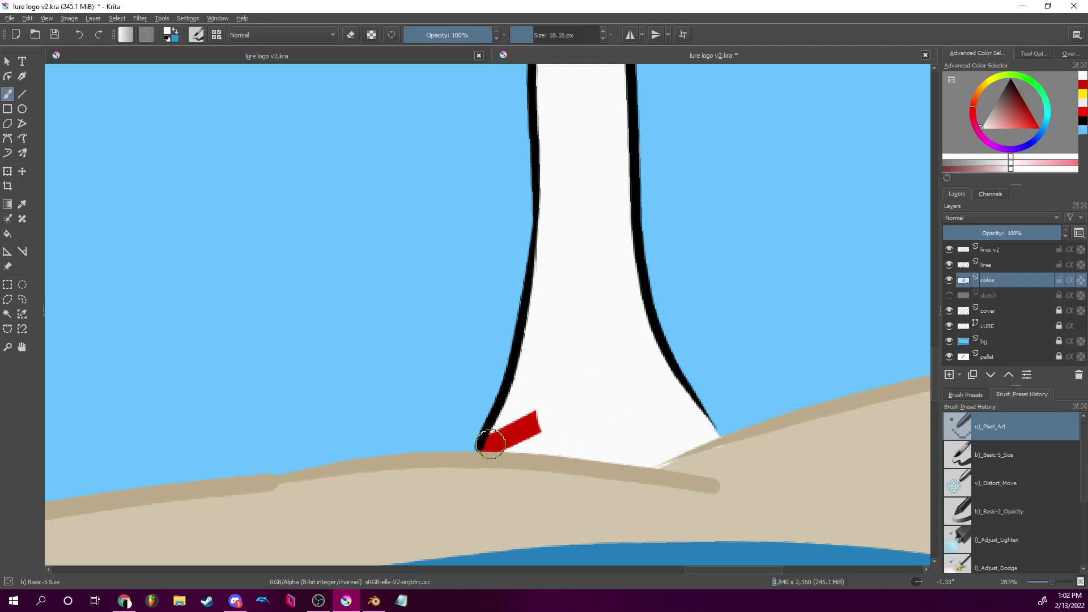
{"action": "mouse_move", "coordinate": [484, 449]}
{"action": "left_mouse_down"}
{"action": "mouse_move", "coordinate": [503, 452]}
{"action": "mouse_move", "coordinate": [536, 415]}
{"action": "left_mouse_up"}
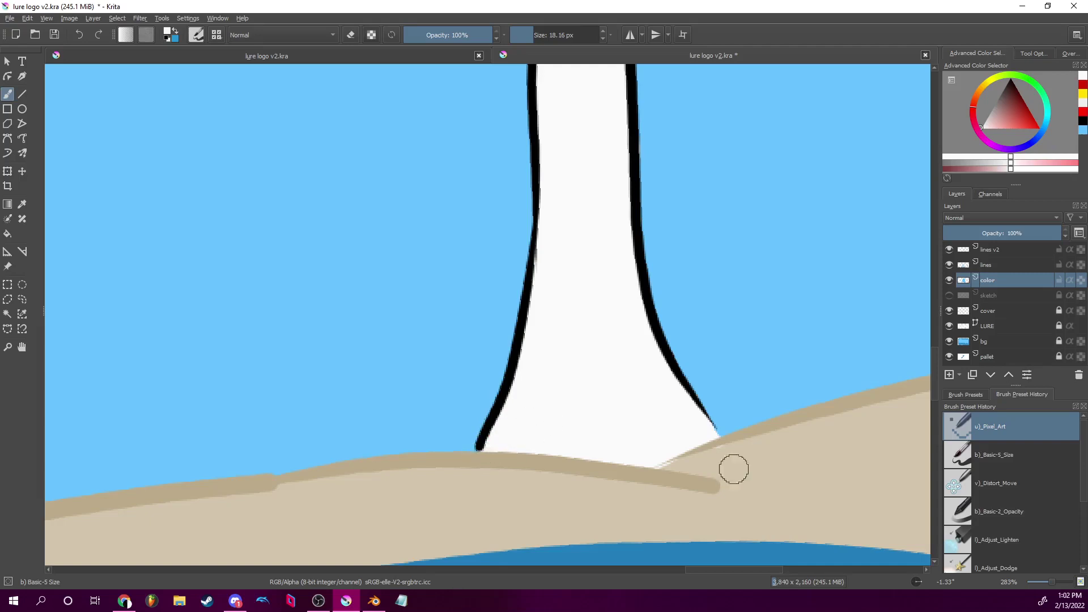
Sample the light sand color and cover the stray white pixels along the sand ridge at the tower's right base corner.
{"action": "left_click_drag", "start_coordinate": [919, 583], "coordinate": [918, 560]}
{"action": "left_click_drag", "start_coordinate": [715, 118], "coordinate": [623, 279]}
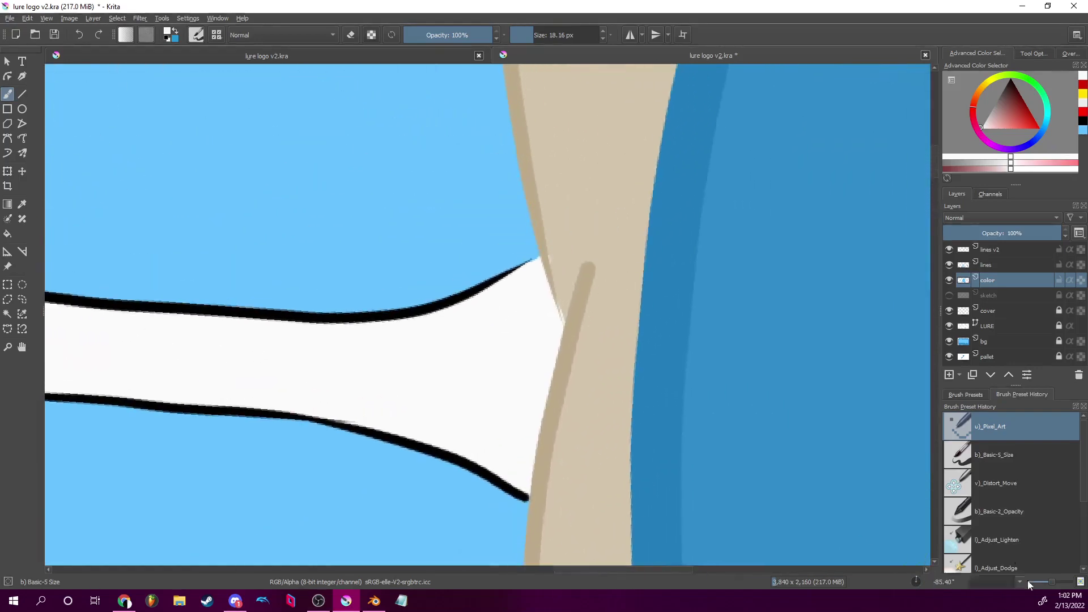
{"action": "left_click", "coordinate": [1052, 580]}
{"action": "left_click", "coordinate": [1052, 581]}
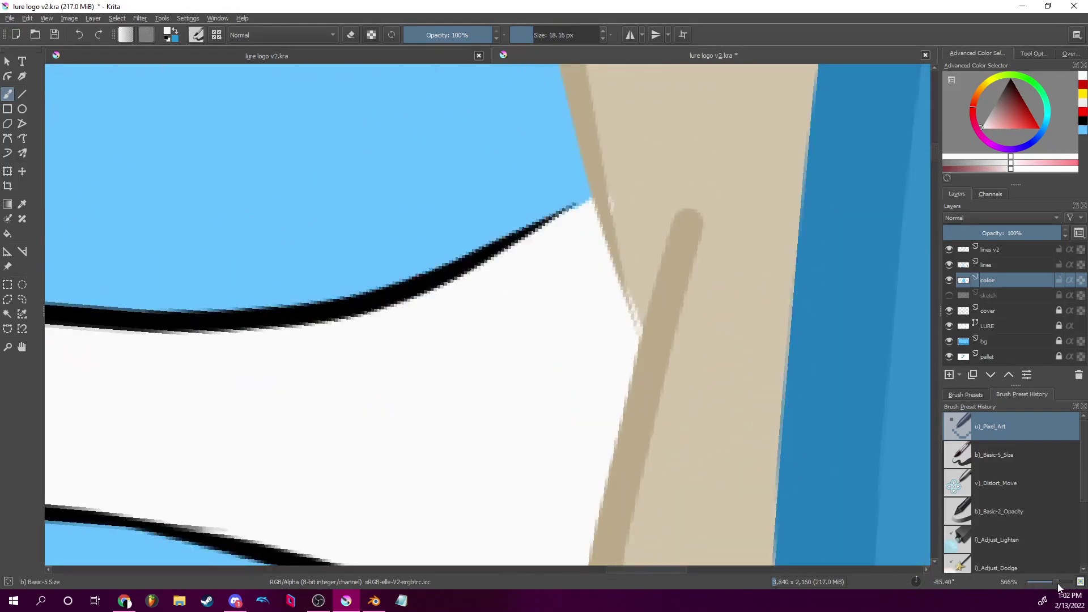
{"action": "left_click_drag", "start_coordinate": [753, 245], "coordinate": [585, 359]}
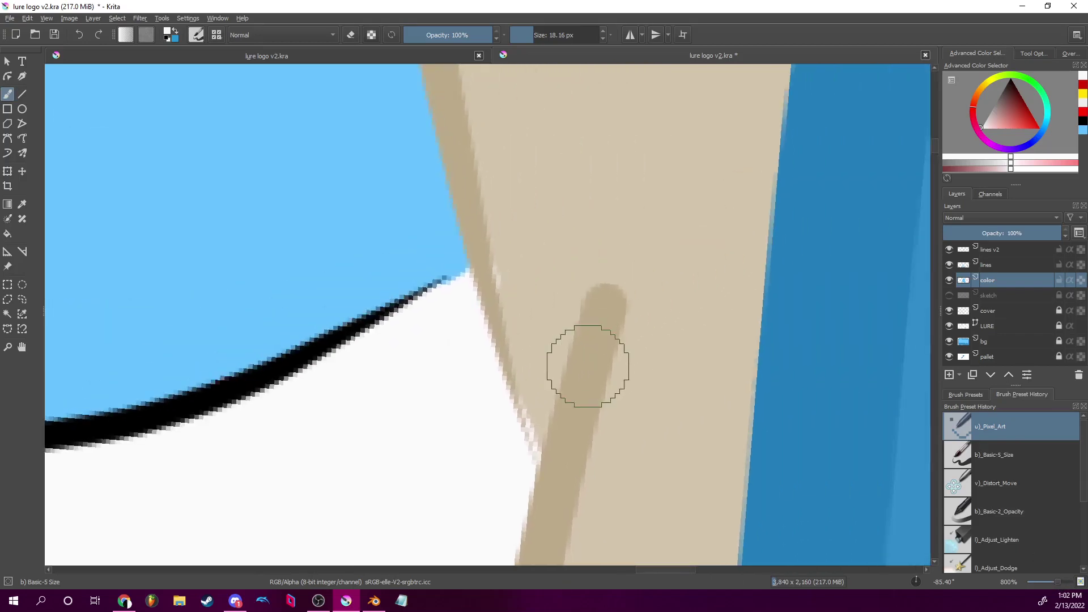
{"action": "key", "text": "p"}
{"action": "left_click", "coordinate": [649, 178]}
{"action": "key", "text": "b"}
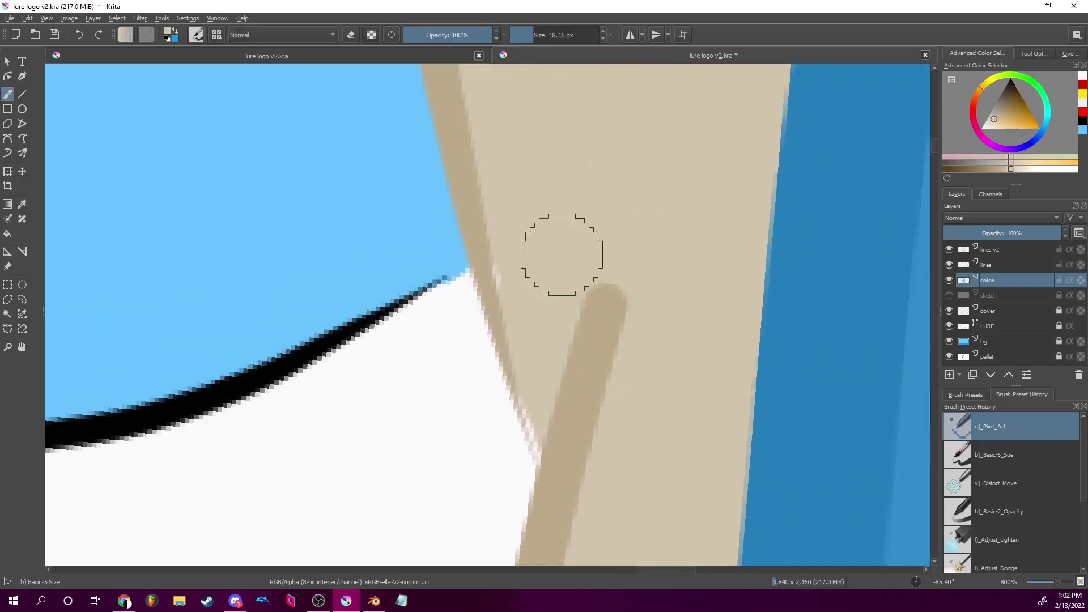
{"action": "left_click_drag", "start_coordinate": [495, 269], "coordinate": [503, 274]}
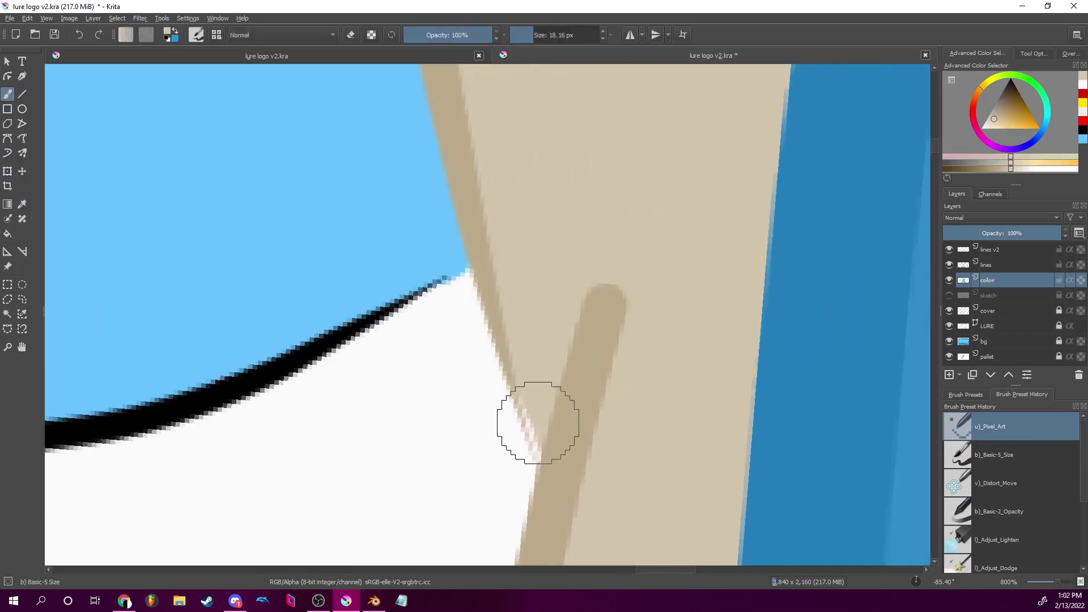
{"action": "mouse_move", "coordinate": [528, 407]}
{"action": "left_mouse_down"}
{"action": "mouse_move", "coordinate": [540, 462]}
{"action": "mouse_move", "coordinate": [522, 386]}
{"action": "left_mouse_up"}
{"action": "left_click_drag", "start_coordinate": [630, 270], "coordinate": [706, 171]}
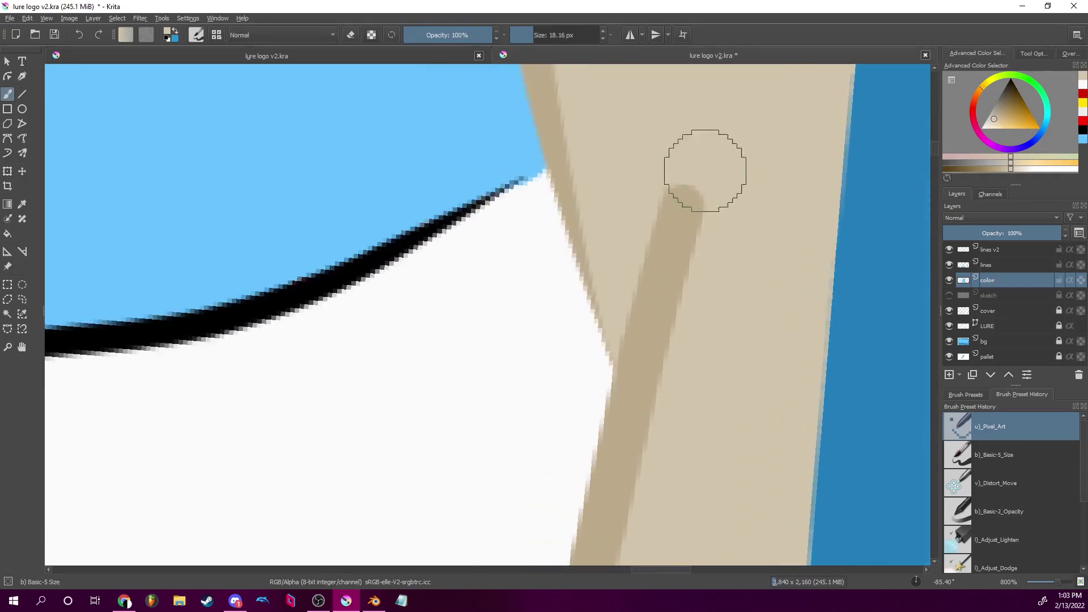
Reset the canvas rotation to 0° and examine the plain white lighthouse at 100% zoom.
{"action": "left_click", "coordinate": [917, 582]}
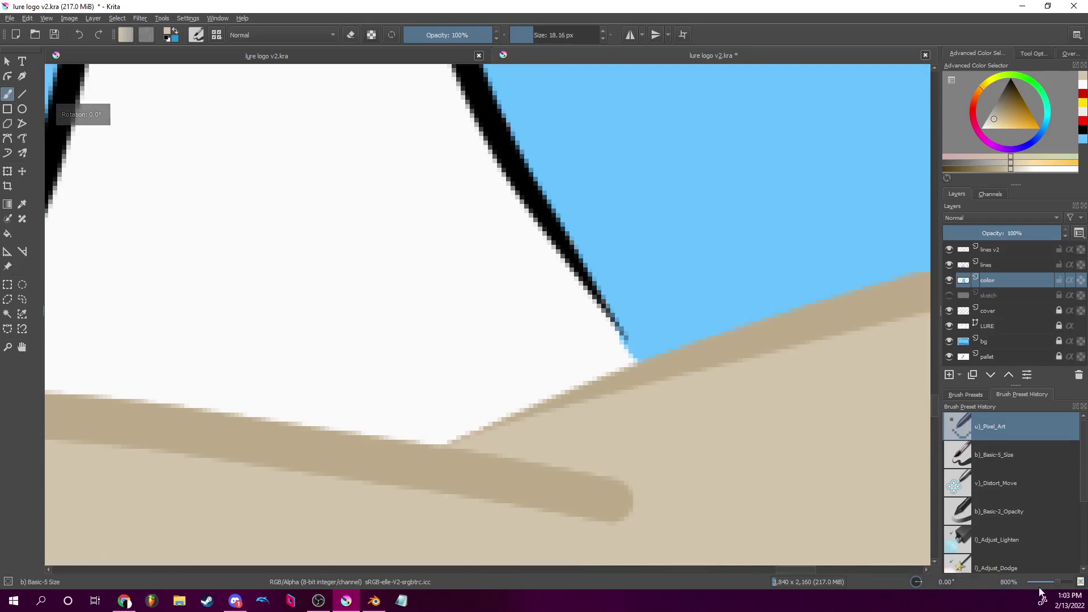
{"action": "left_click_drag", "start_coordinate": [1058, 583], "coordinate": [1047, 583]}
{"action": "mouse_move", "coordinate": [573, 280]}
{"action": "left_mouse_down"}
{"action": "mouse_move", "coordinate": [699, 341]}
{"action": "mouse_move", "coordinate": [697, 492]}
{"action": "left_mouse_up"}
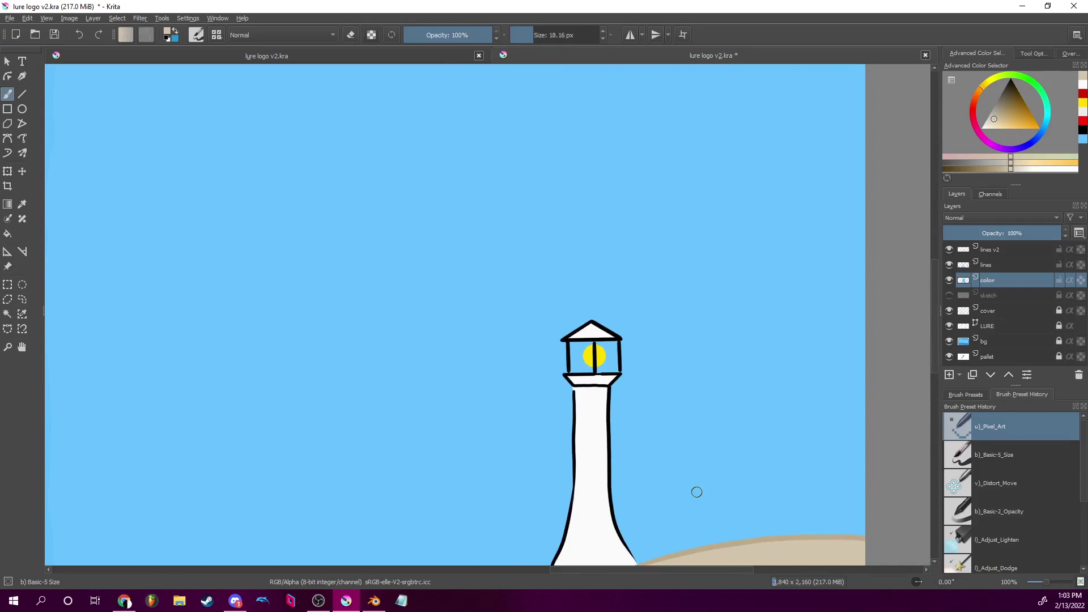
{"action": "left_click_drag", "start_coordinate": [697, 492], "coordinate": [733, 404]}
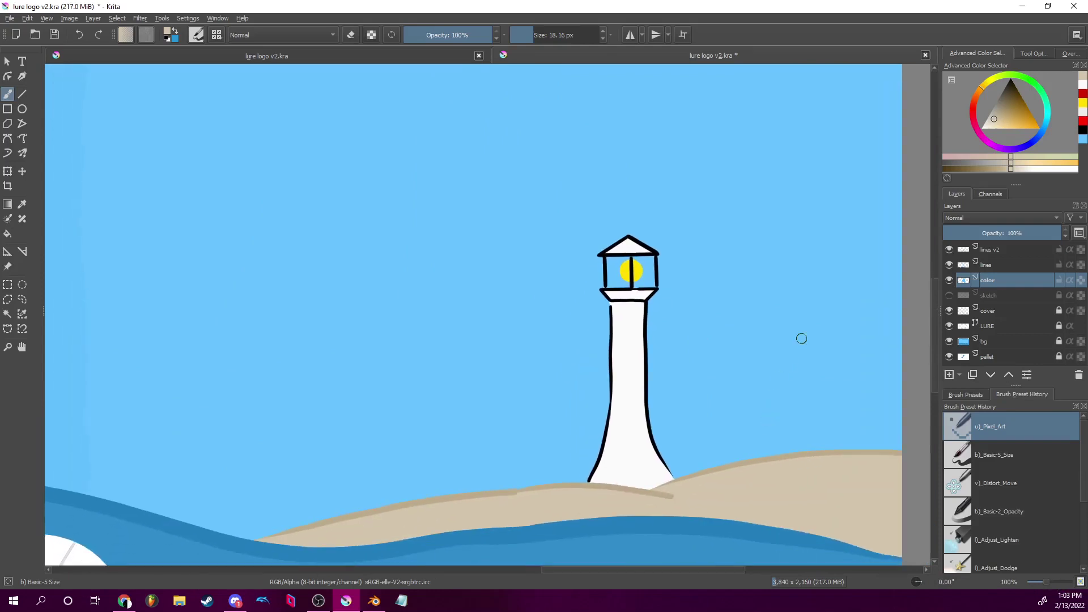
{"action": "left_click_drag", "start_coordinate": [669, 352], "coordinate": [730, 238]}
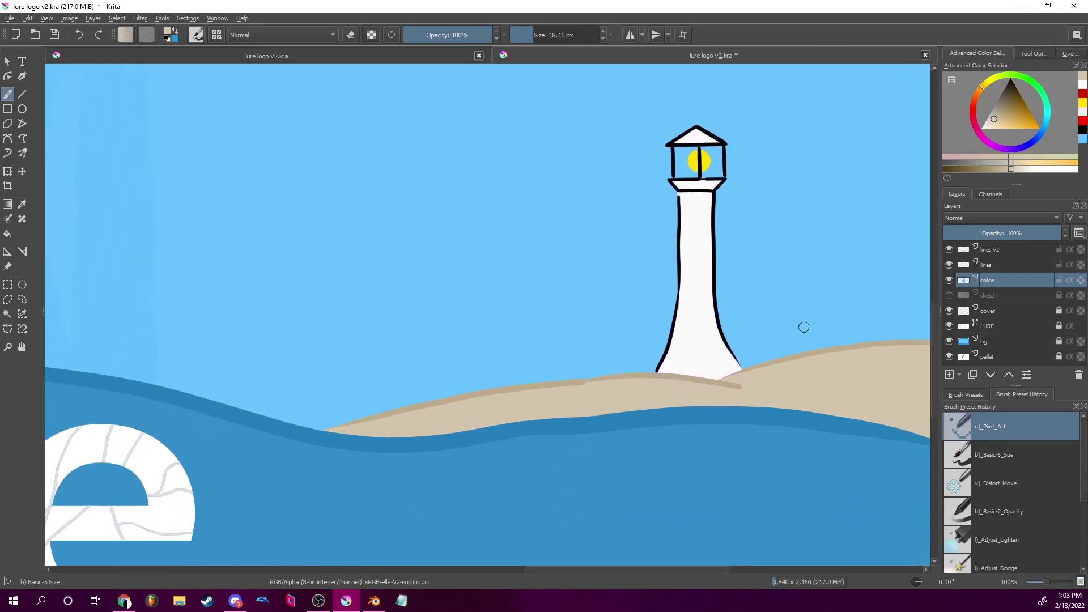
Paint a round black window dot at the middle of the tower's width with the brush size set to 9.47 px.
{"action": "left_click_drag", "start_coordinate": [1049, 586], "coordinate": [1053, 586]}
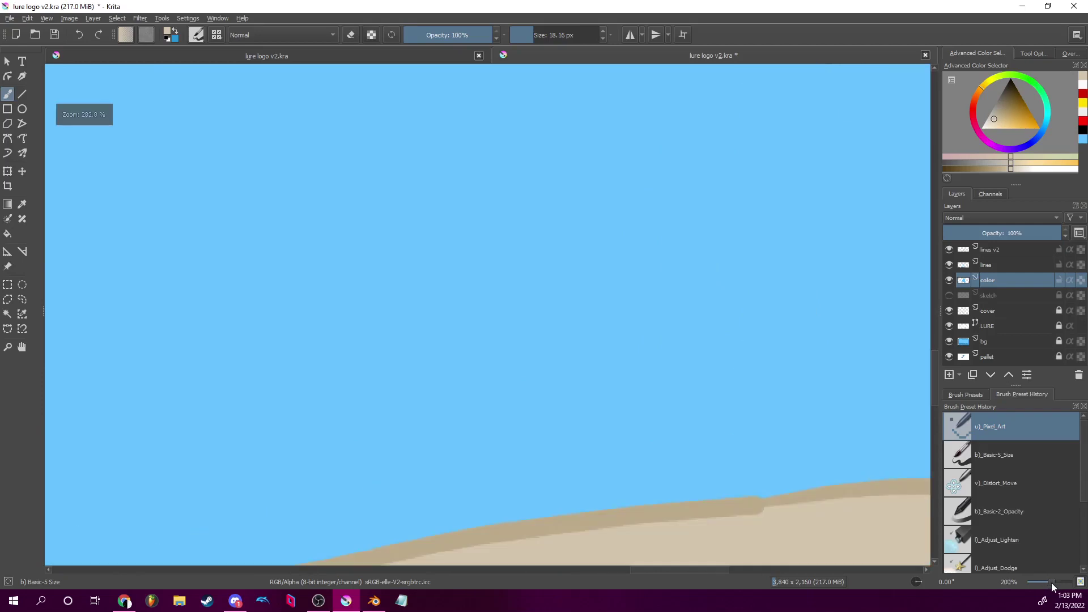
{"action": "left_click_drag", "start_coordinate": [833, 437], "coordinate": [292, 295]}
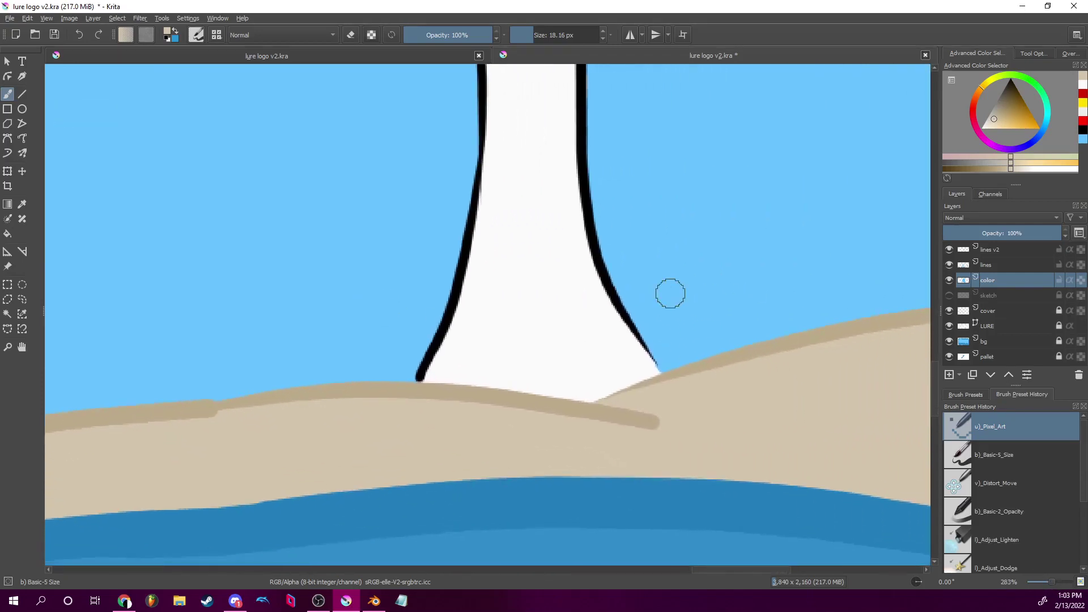
{"action": "scroll", "coordinate": [1055, 586], "scroll_direction": "up", "scroll_amount": 1}
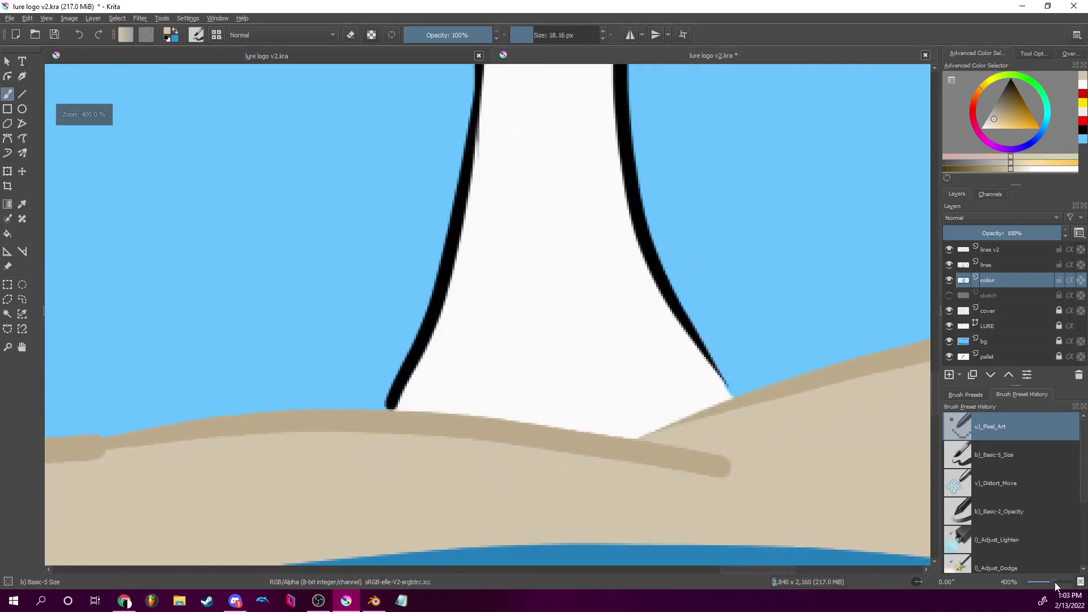
{"action": "scroll", "coordinate": [1053, 584], "scroll_direction": "up", "scroll_amount": 1}
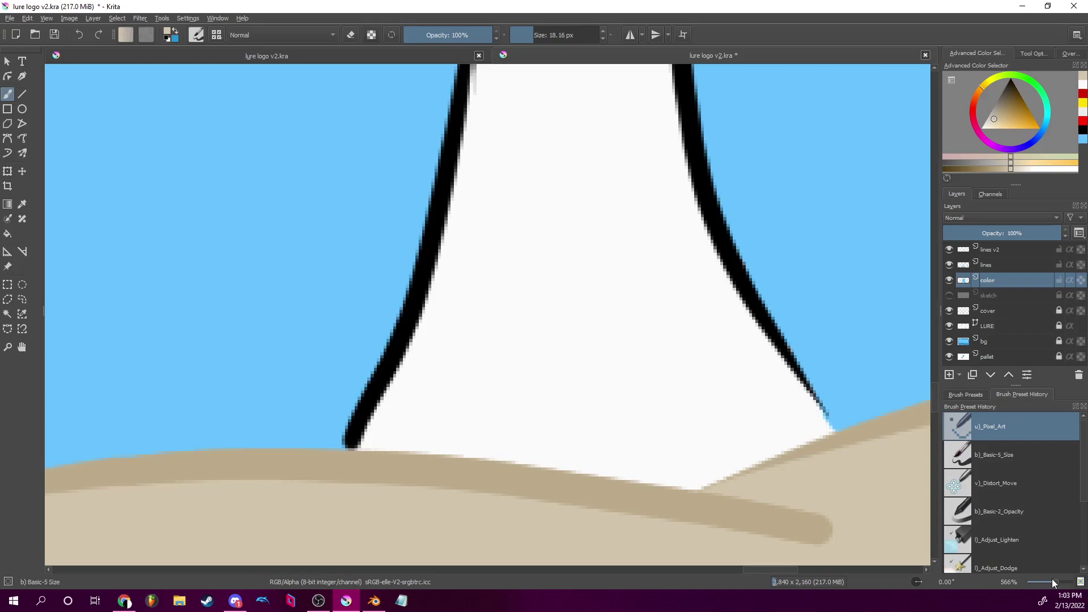
{"action": "mouse_move", "coordinate": [606, 194]}
{"action": "left_mouse_down"}
{"action": "mouse_move", "coordinate": [619, 242]}
{"action": "mouse_move", "coordinate": [610, 342]}
{"action": "left_mouse_up"}
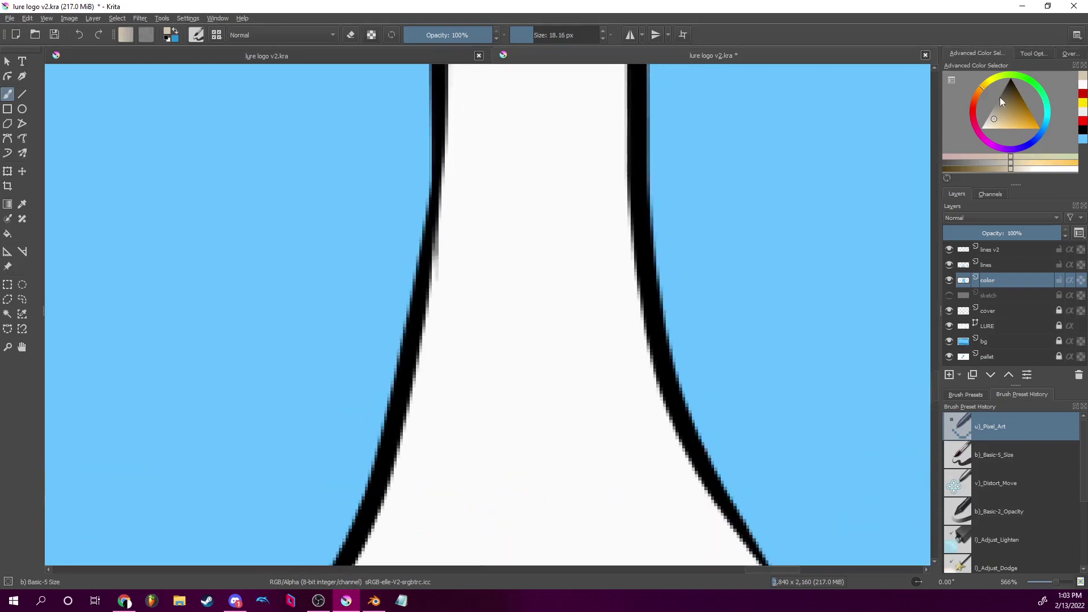
{"action": "left_click", "coordinate": [1081, 131]}
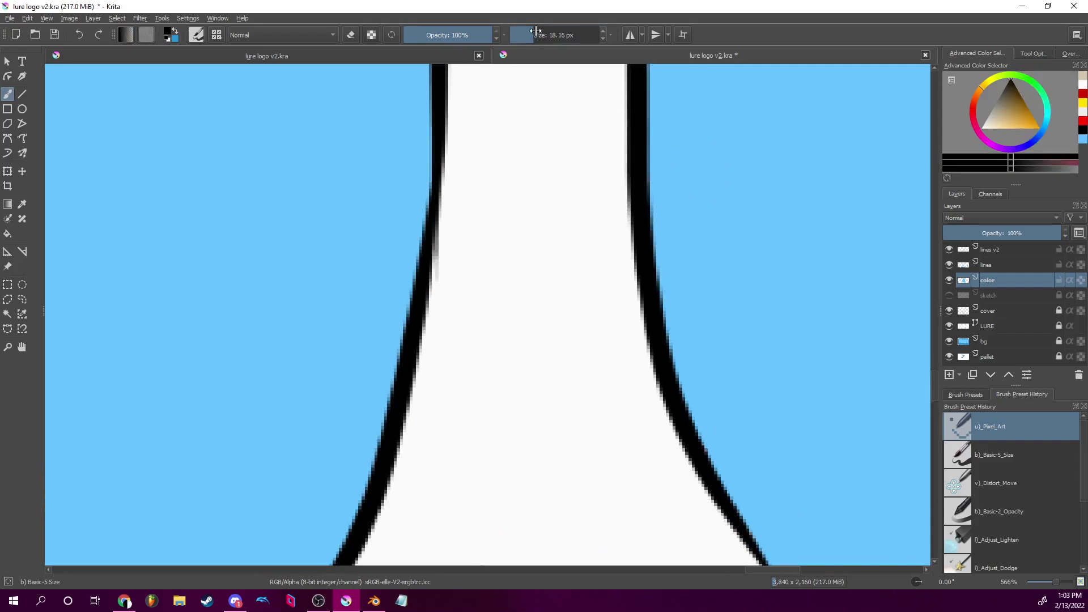
{"action": "left_click_drag", "start_coordinate": [536, 31], "coordinate": [528, 33]}
{"action": "right_click", "coordinate": [583, 368]}
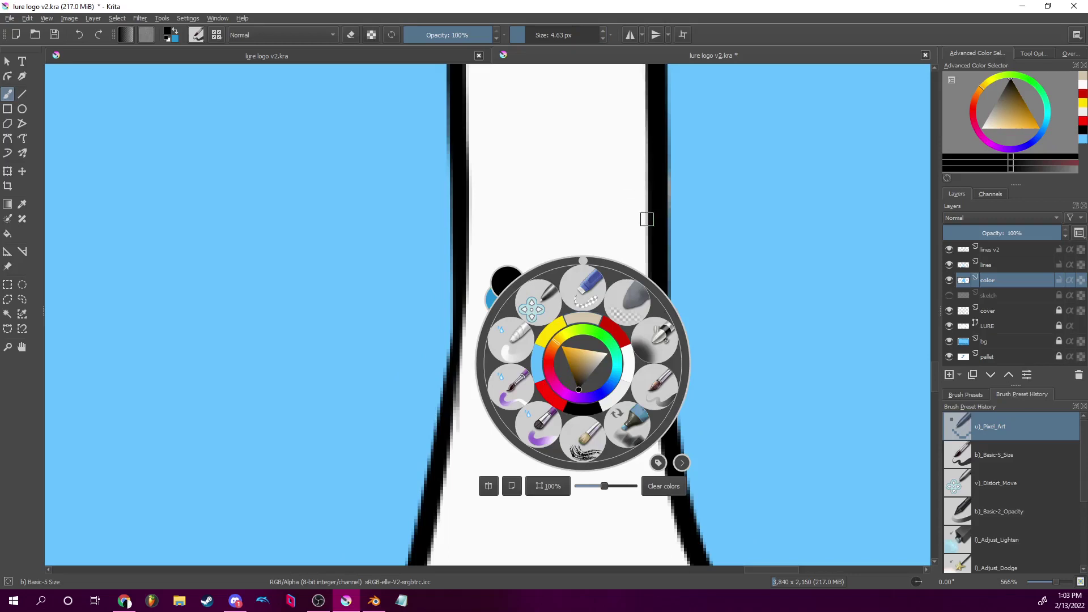
{"action": "left_click", "coordinate": [703, 209]}
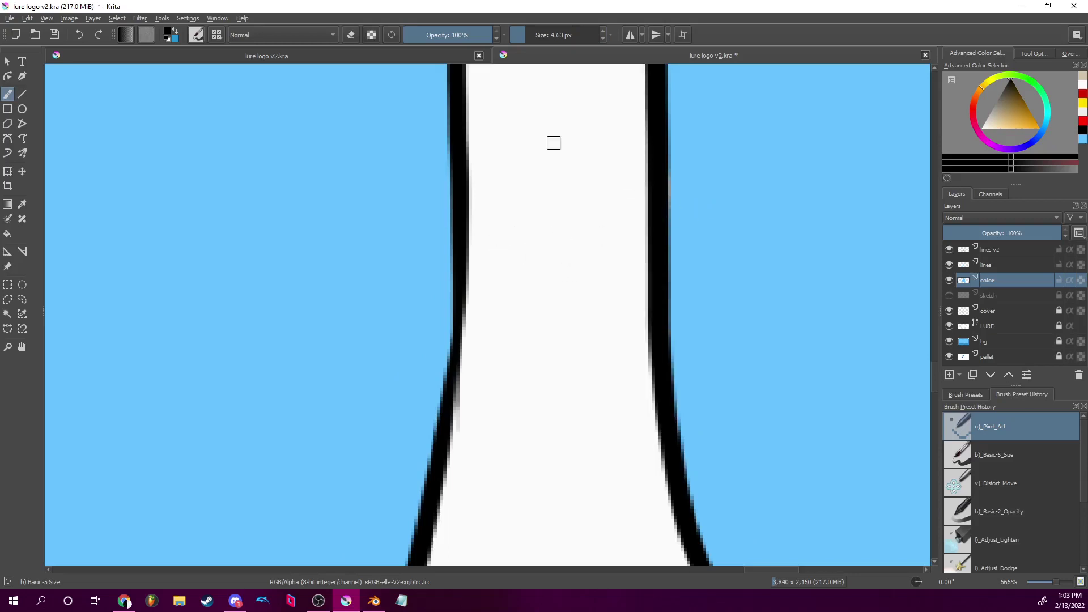
{"action": "left_click_drag", "start_coordinate": [523, 31], "coordinate": [528, 32]}
{"action": "left_click", "coordinate": [558, 258]}
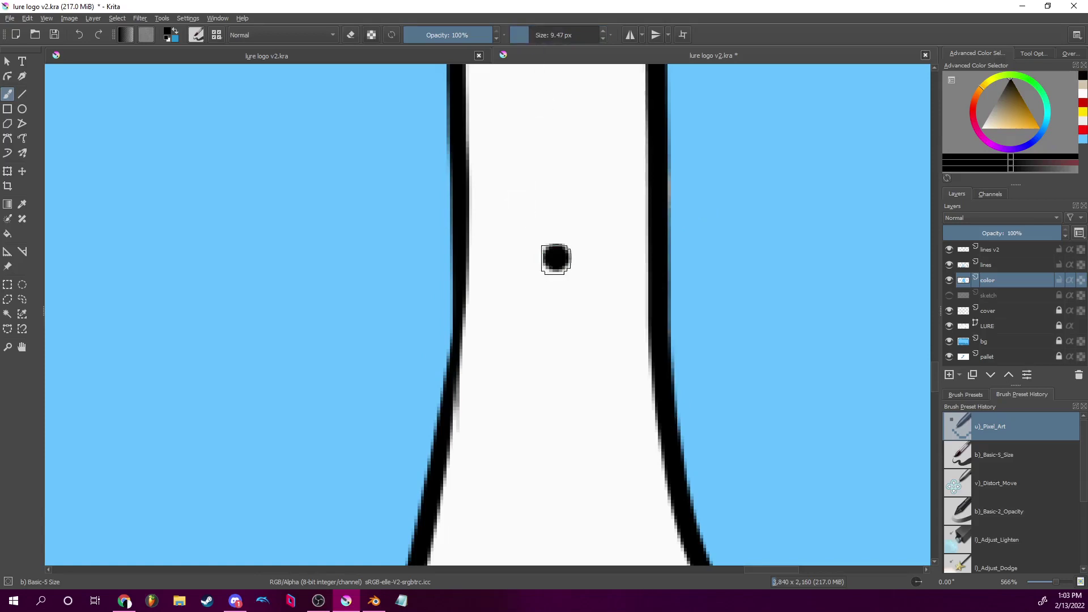
Add a second black window dot higher up the tower, close to its right outline.
{"action": "scroll", "coordinate": [648, 262], "scroll_direction": "up", "scroll_amount": 3}
{"action": "scroll", "coordinate": [622, 295], "scroll_direction": "up", "scroll_amount": 2}
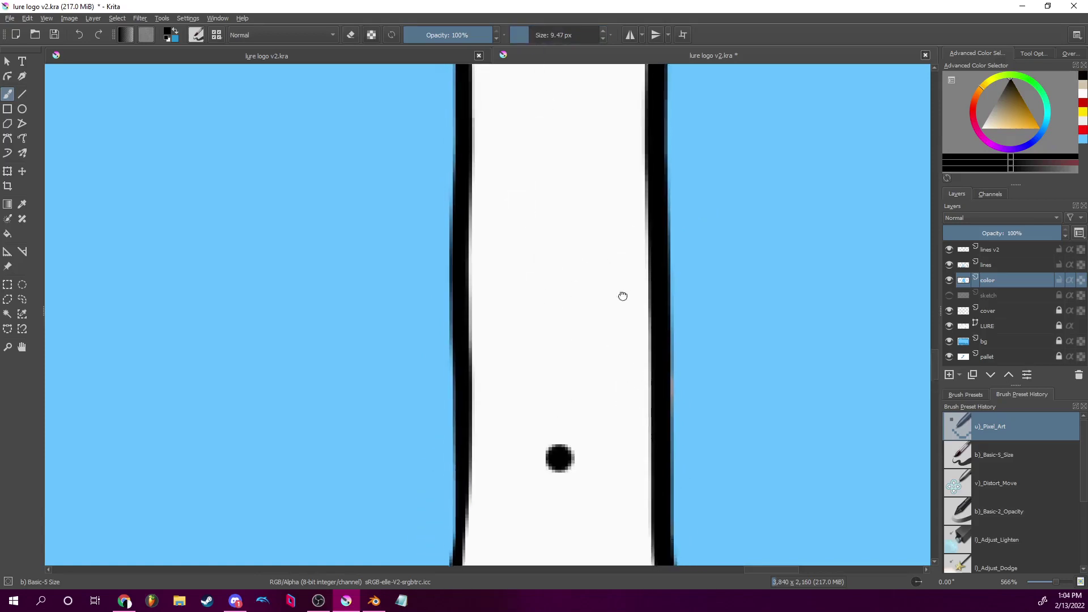
{"action": "left_click", "coordinate": [624, 256]}
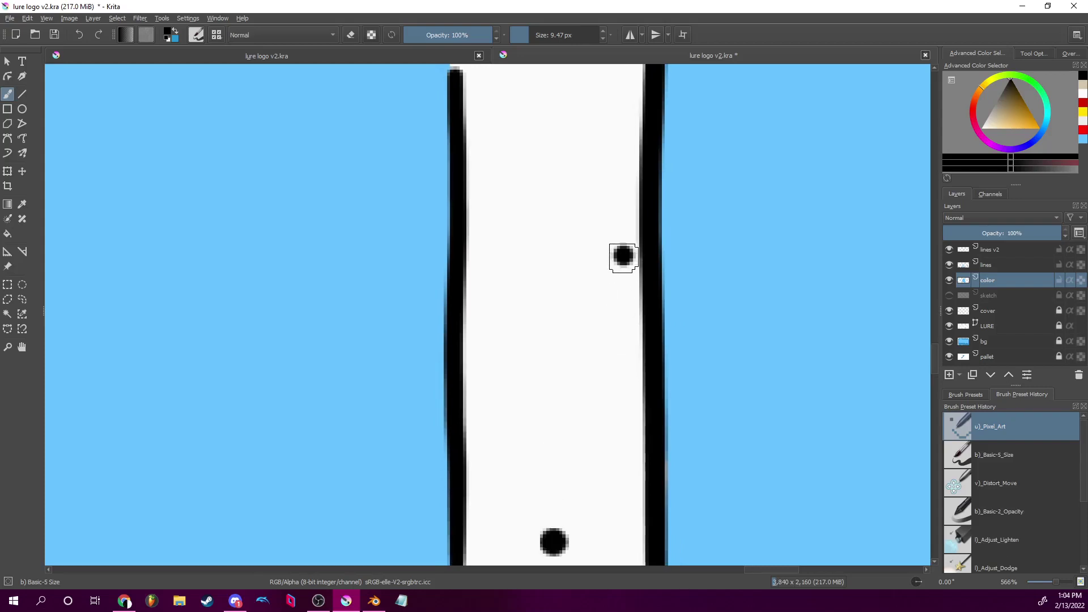
{"action": "scroll", "coordinate": [624, 256], "scroll_direction": "up", "scroll_amount": 3}
{"action": "scroll", "coordinate": [617, 364], "scroll_direction": "down", "scroll_amount": 5}
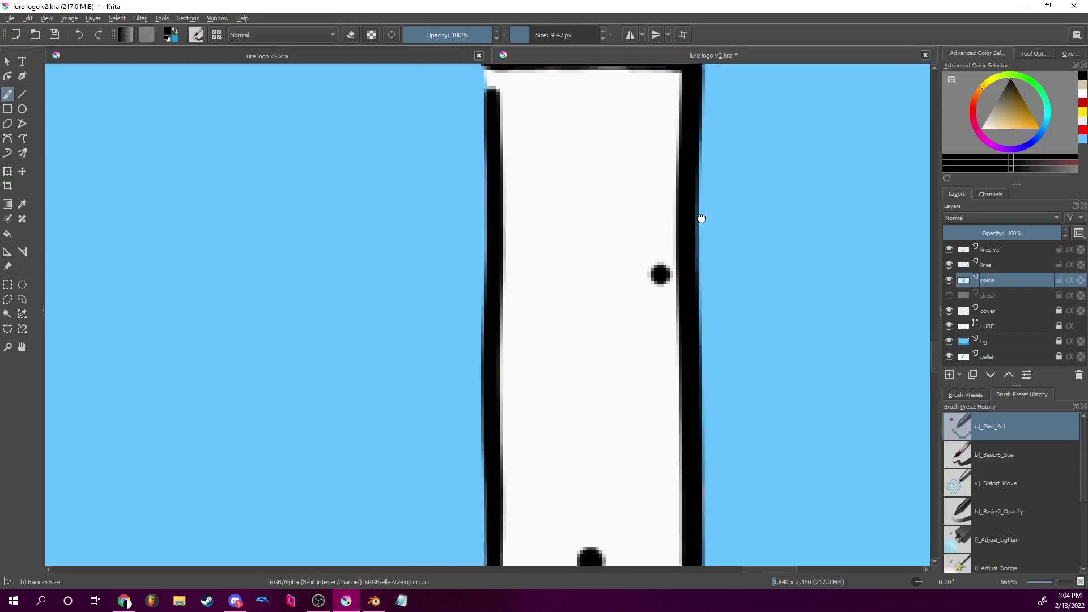
{"action": "left_click", "coordinate": [643, 152]}
Add a third black window dot on the flared lower part of the tower, close to its left outline.
{"action": "left_click_drag", "start_coordinate": [696, 335], "coordinate": [726, 172]}
{"action": "mouse_move", "coordinate": [692, 400]}
{"action": "left_mouse_down"}
{"action": "mouse_move", "coordinate": [731, 261]}
{"action": "mouse_move", "coordinate": [706, 388]}
{"action": "mouse_move", "coordinate": [712, 330]}
{"action": "left_mouse_up"}
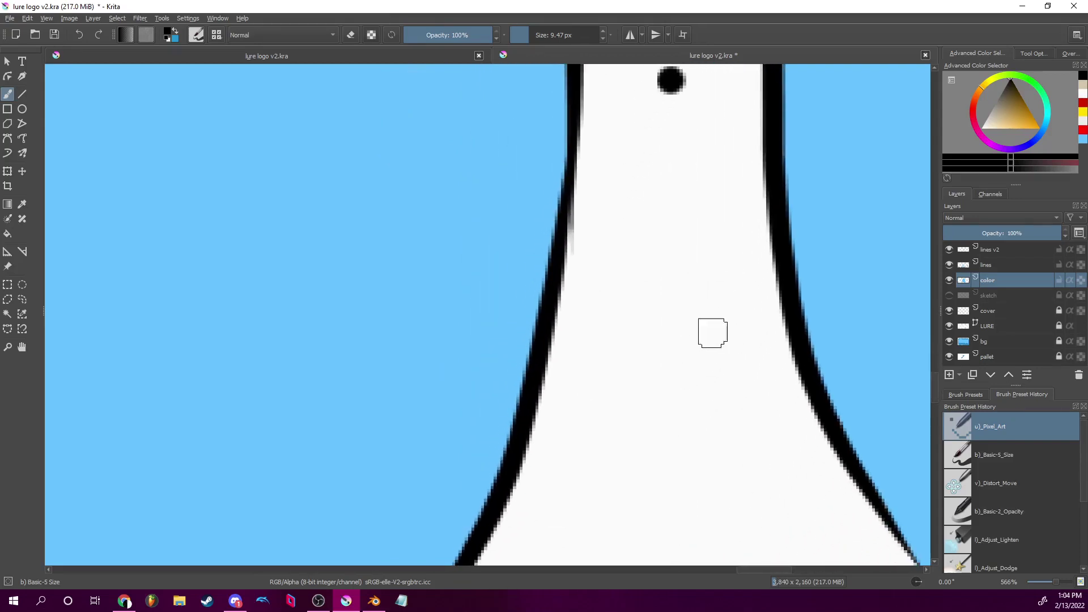
{"action": "left_click", "coordinate": [586, 394]}
{"action": "scroll", "coordinate": [682, 391], "scroll_direction": "up", "scroll_amount": 10}
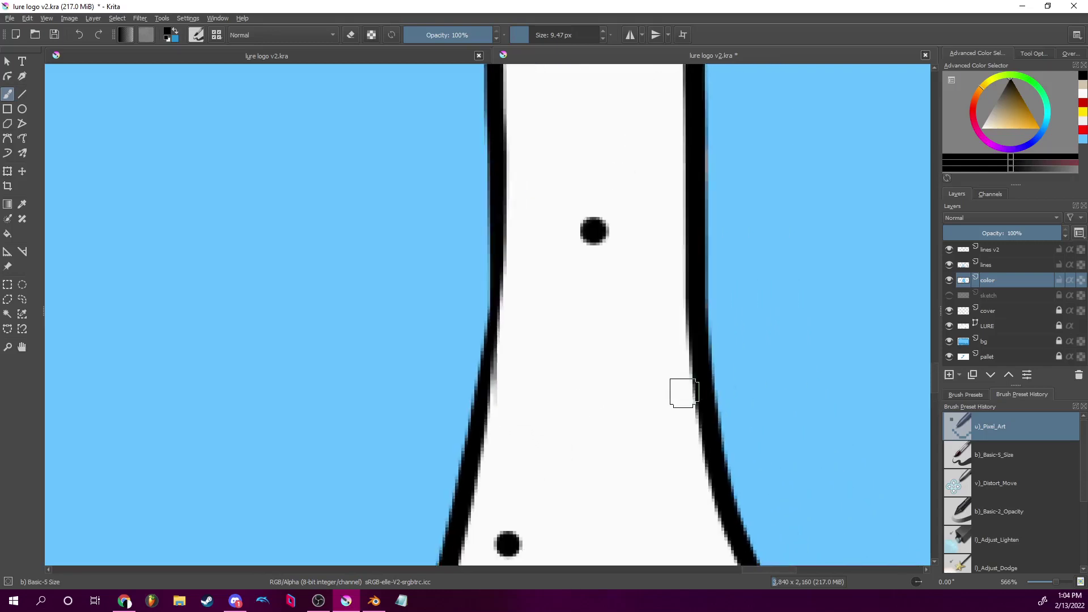
{"action": "scroll", "coordinate": [693, 383], "scroll_direction": "up", "scroll_amount": 5}
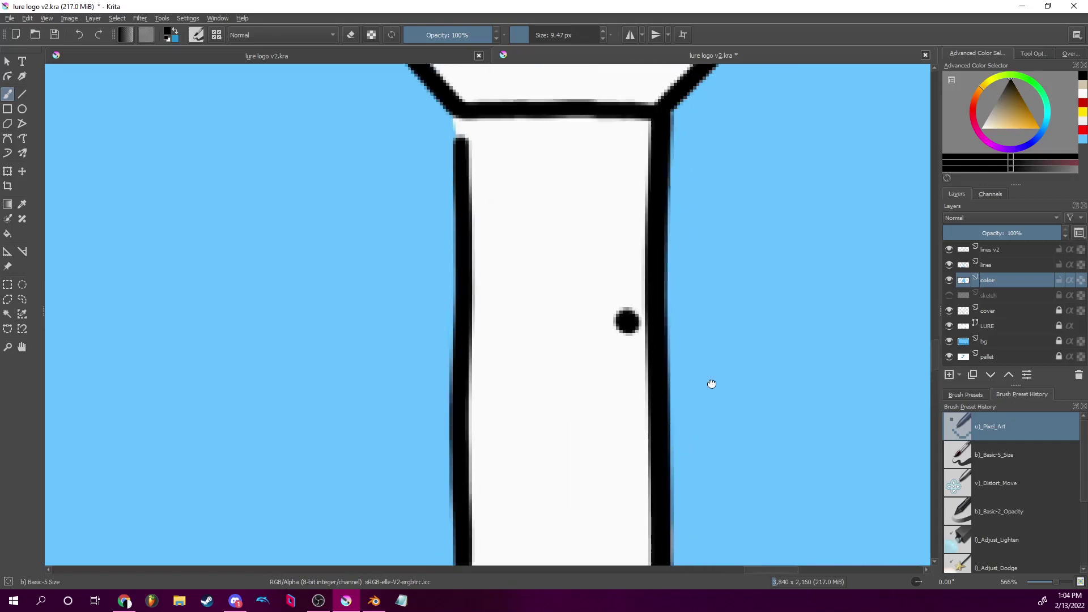
{"action": "left_click_drag", "start_coordinate": [1053, 582], "coordinate": [1056, 577]}
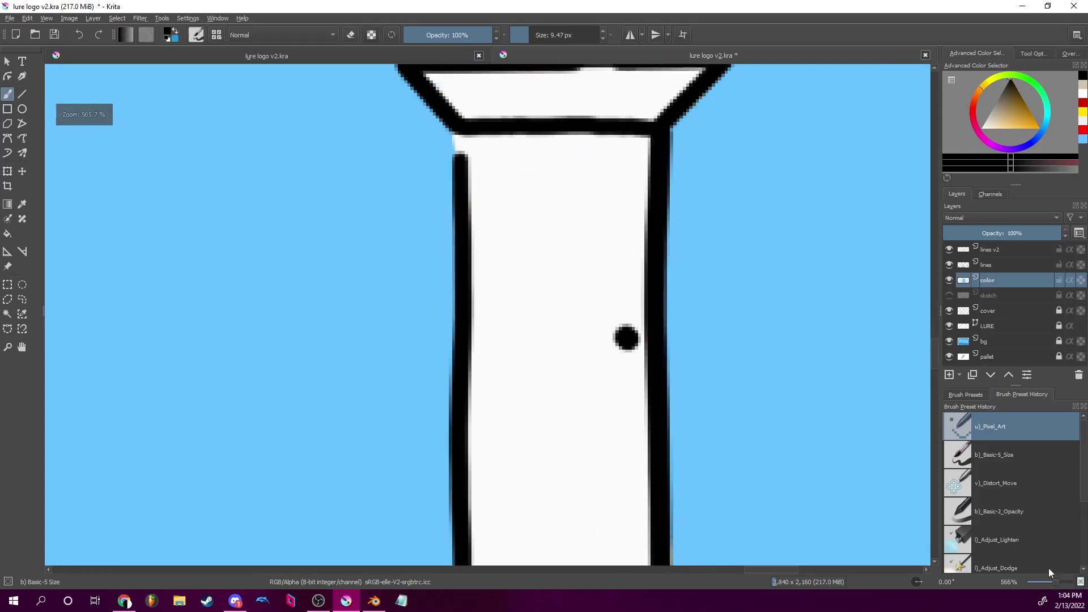
Set the brush size to 1.08 px and pick a dark grey painting color for the middle window dot.
{"action": "left_click_drag", "start_coordinate": [651, 396], "coordinate": [646, 96]}
{"action": "left_click_drag", "start_coordinate": [703, 425], "coordinate": [725, 351]}
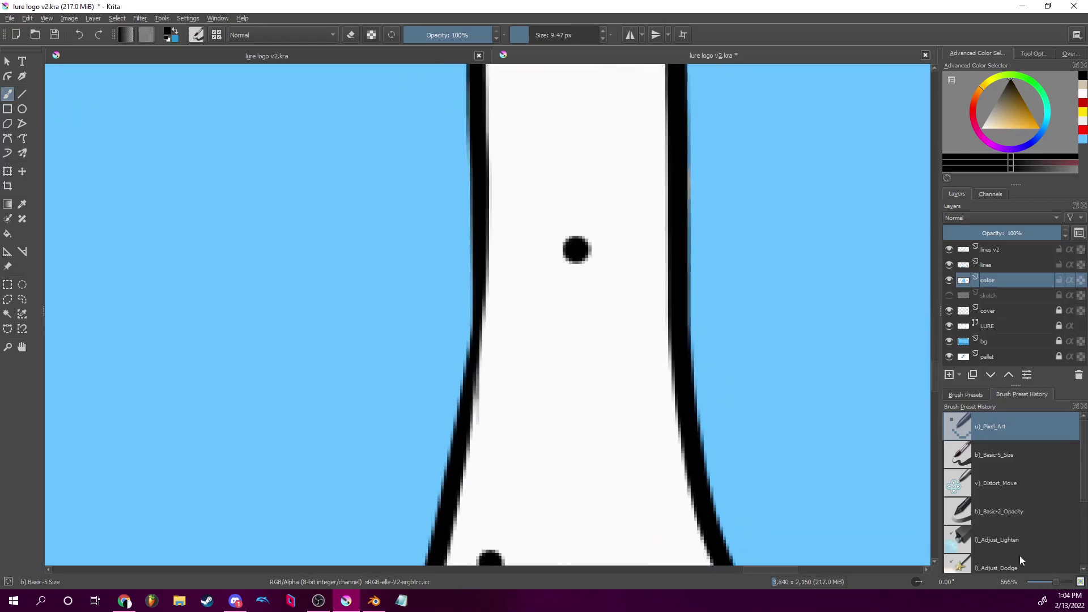
{"action": "left_click_drag", "start_coordinate": [1058, 584], "coordinate": [1063, 579]}
{"action": "left_click_drag", "start_coordinate": [763, 177], "coordinate": [569, 344]}
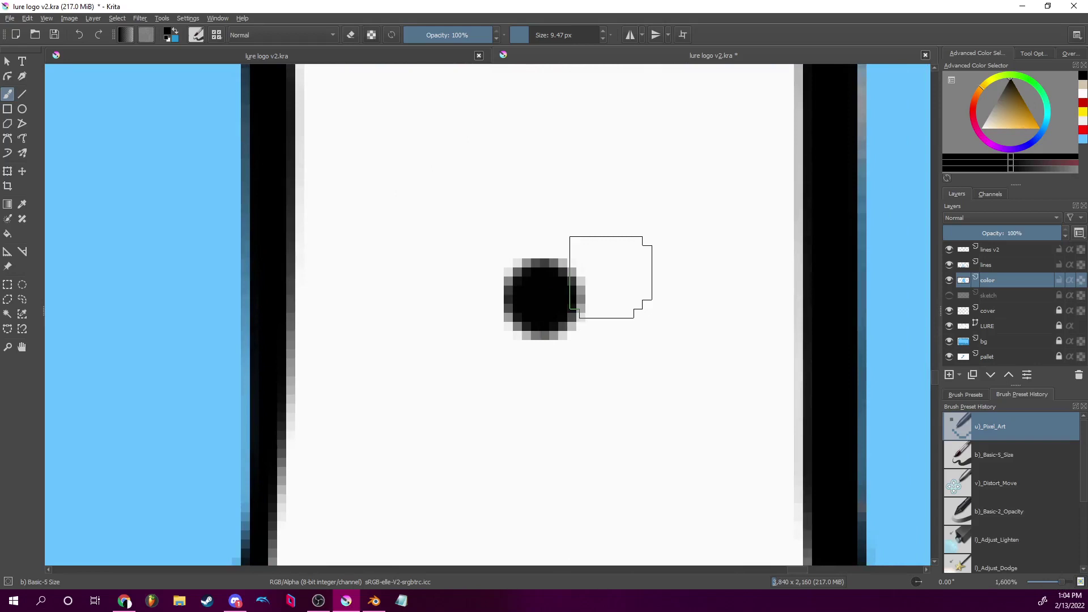
{"action": "left_click_drag", "start_coordinate": [532, 32], "coordinate": [518, 35]}
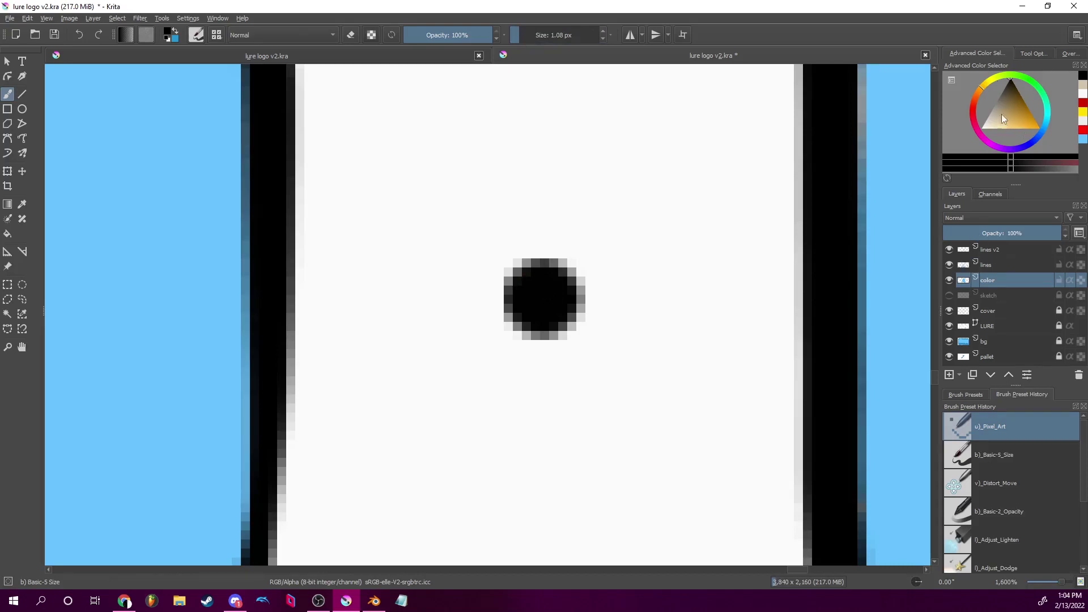
{"action": "mouse_move", "coordinate": [1003, 115]}
{"action": "left_mouse_down"}
{"action": "mouse_move", "coordinate": [998, 101]}
{"action": "mouse_move", "coordinate": [989, 108]}
{"action": "mouse_move", "coordinate": [995, 98]}
{"action": "left_mouse_up"}
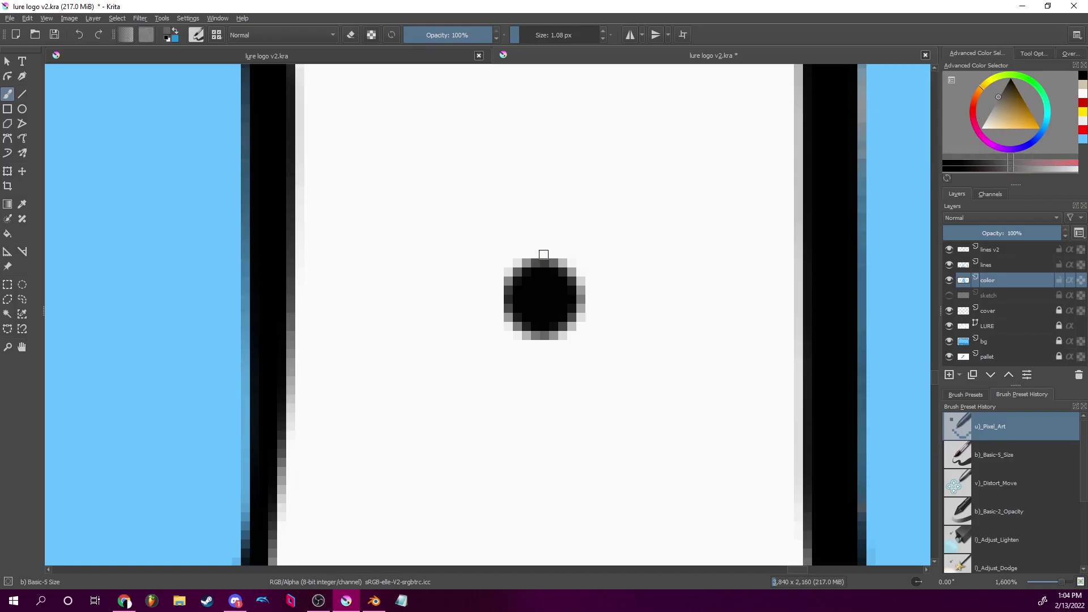
Paint two thin grey bars crossing at right angles over the middle window dot, rotating the canvas for the second bar.
{"action": "mouse_move", "coordinate": [544, 254]}
{"action": "left_mouse_down"}
{"action": "mouse_move", "coordinate": [545, 349]}
{"action": "mouse_move", "coordinate": [544, 254]}
{"action": "mouse_move", "coordinate": [545, 305]}
{"action": "left_mouse_up"}
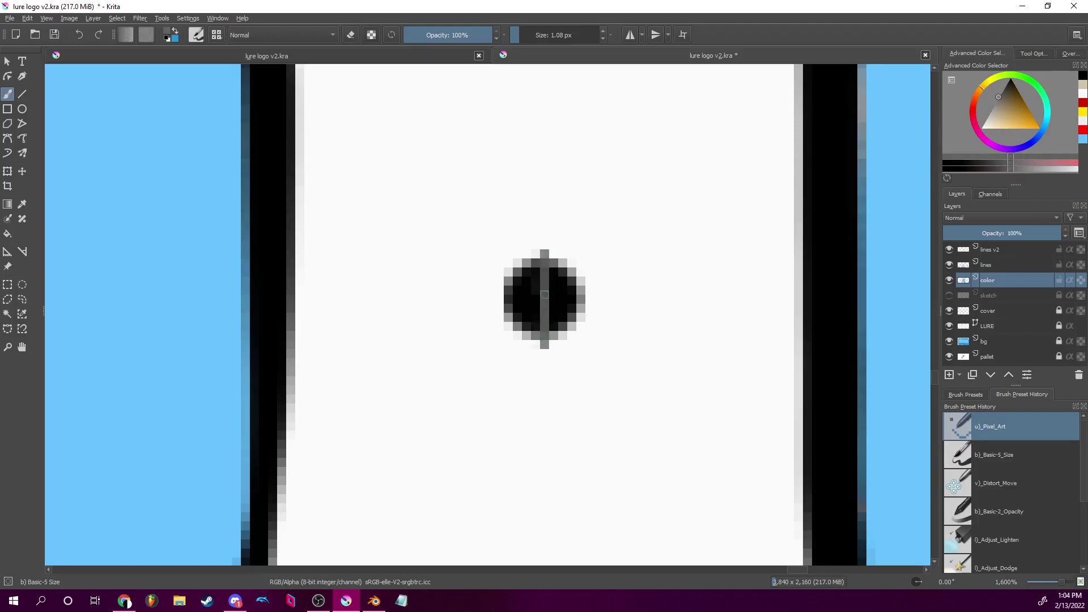
{"action": "left_click", "coordinate": [545, 250]}
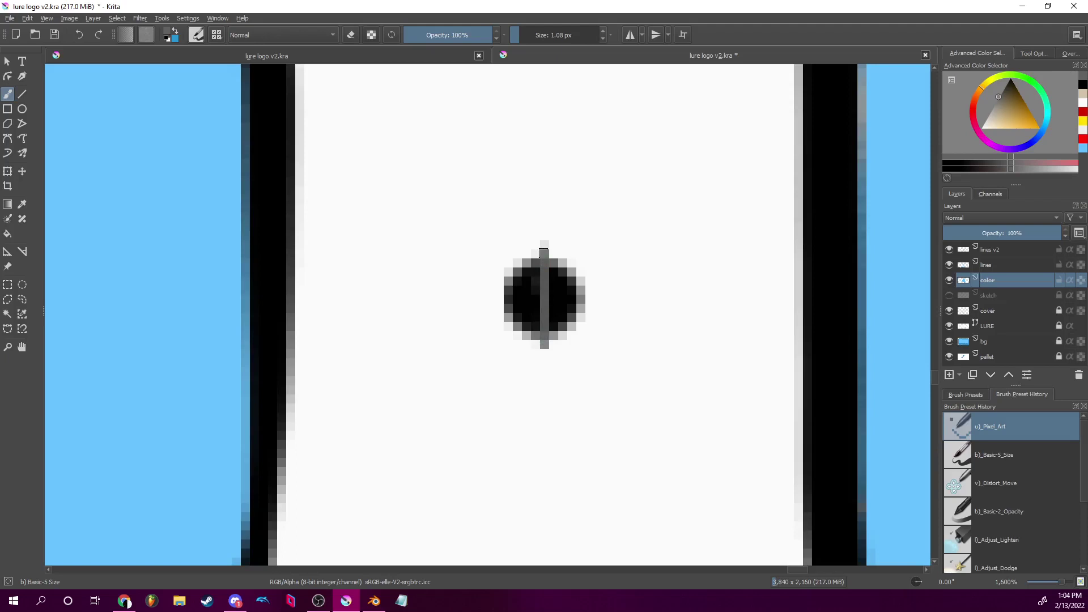
{"action": "left_click_drag", "start_coordinate": [920, 581], "coordinate": [916, 558]}
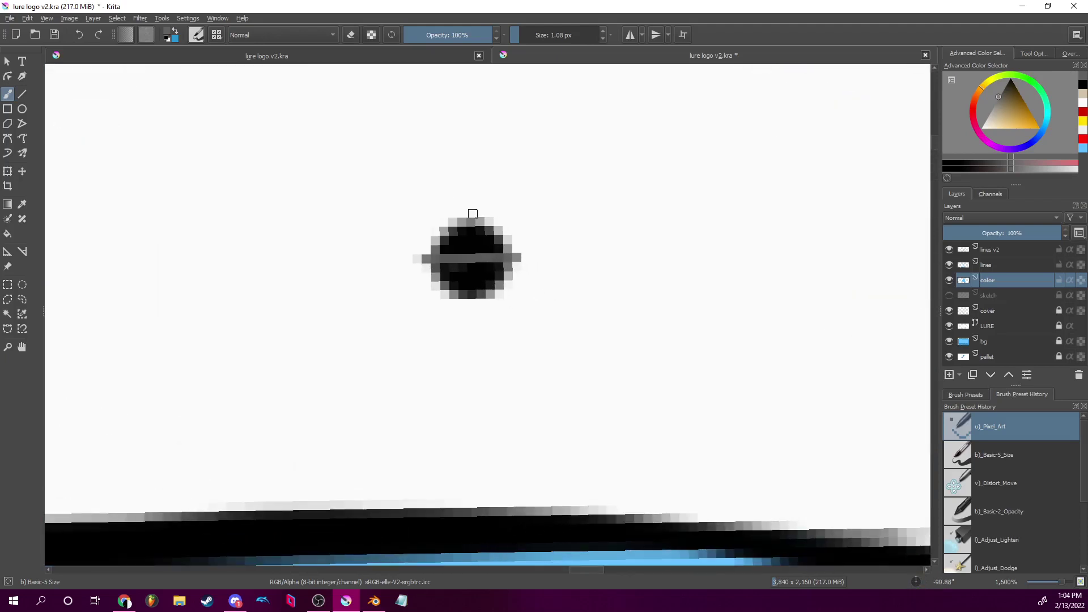
{"action": "left_click_drag", "start_coordinate": [470, 210], "coordinate": [472, 314]}
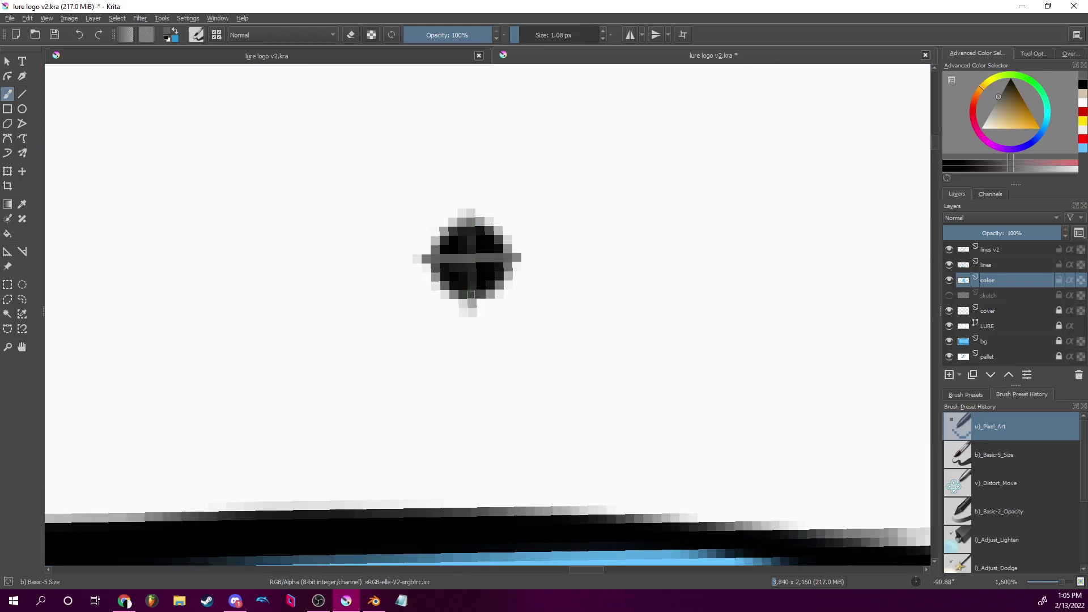
{"action": "left_click_drag", "start_coordinate": [470, 249], "coordinate": [470, 214]}
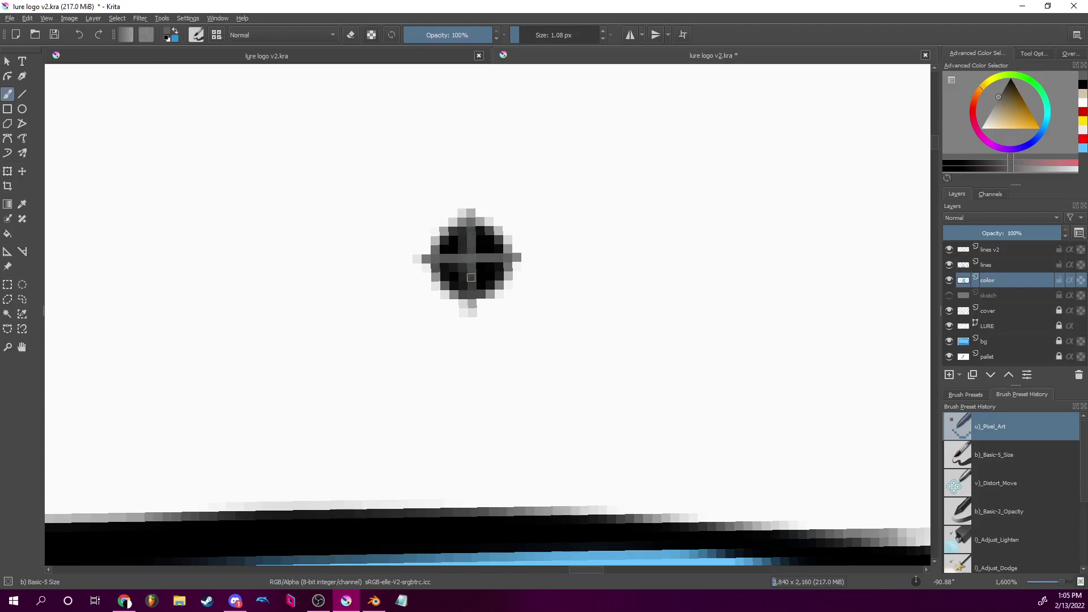
{"action": "left_click_drag", "start_coordinate": [471, 277], "coordinate": [472, 307]}
Paint a thin grey rim around the middle window dot, turning the canvas to reach each side and undoing one bad stroke.
{"action": "mouse_move", "coordinate": [479, 214]}
{"action": "left_mouse_down"}
{"action": "mouse_move", "coordinate": [518, 249]}
{"action": "mouse_move", "coordinate": [476, 214]}
{"action": "mouse_move", "coordinate": [515, 243]}
{"action": "mouse_move", "coordinate": [495, 217]}
{"action": "left_mouse_up"}
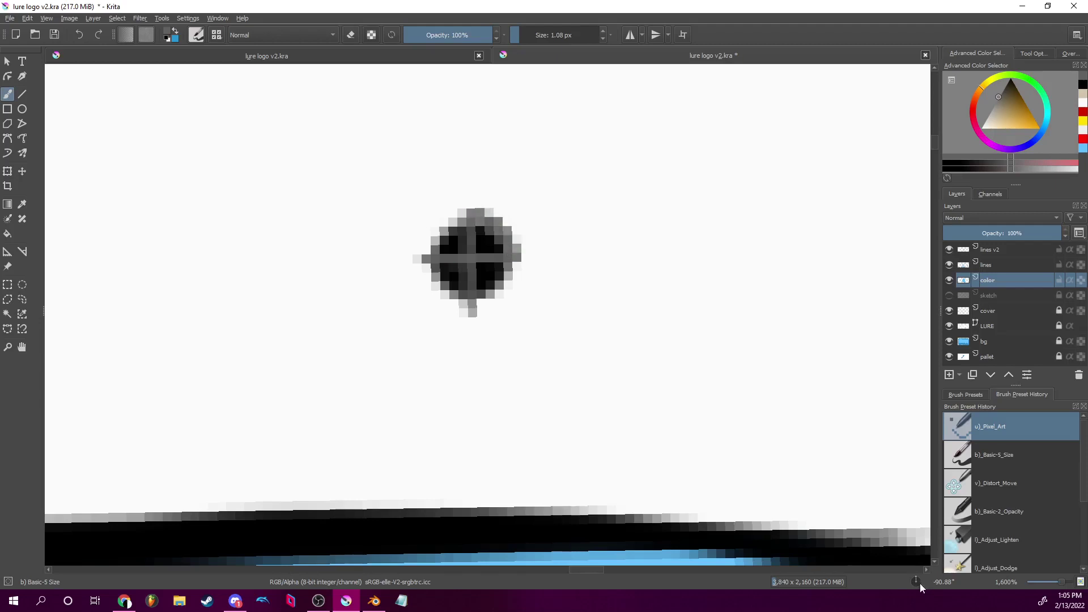
{"action": "left_click_drag", "start_coordinate": [917, 579], "coordinate": [910, 578]}
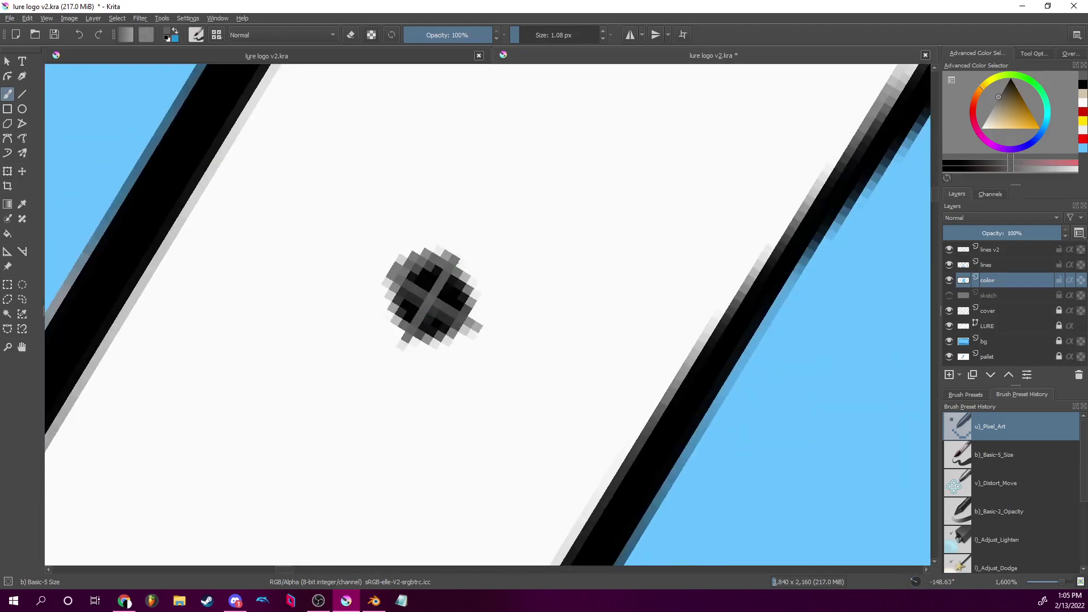
{"action": "mouse_move", "coordinate": [460, 262]}
{"action": "left_mouse_down"}
{"action": "mouse_move", "coordinate": [482, 323]}
{"action": "mouse_move", "coordinate": [469, 280]}
{"action": "mouse_move", "coordinate": [476, 301]}
{"action": "left_mouse_up"}
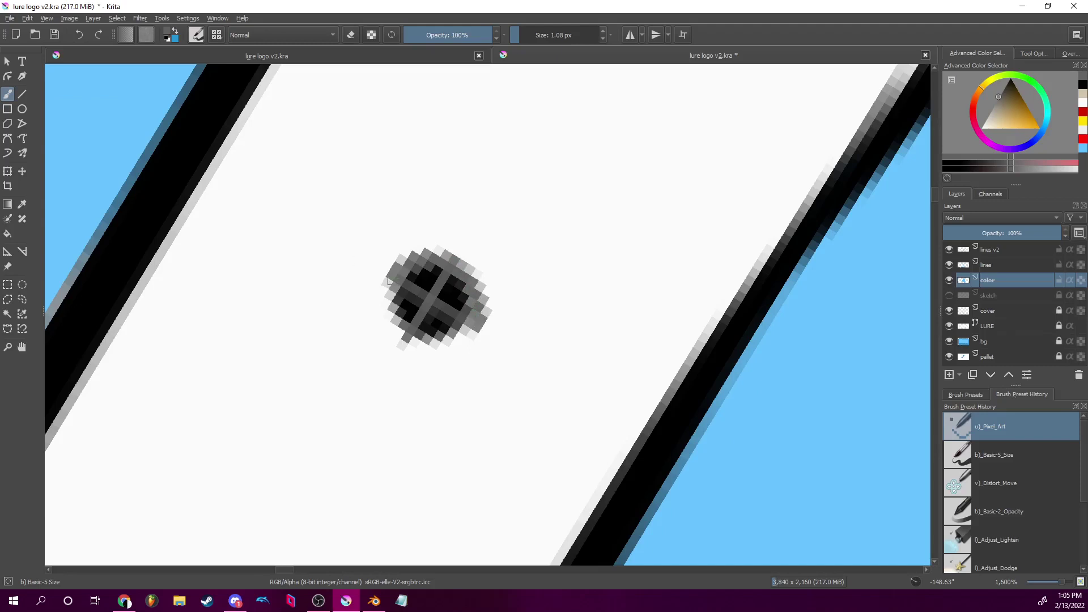
{"action": "mouse_move", "coordinate": [388, 285]}
{"action": "left_mouse_down"}
{"action": "mouse_move", "coordinate": [400, 343]}
{"action": "mouse_move", "coordinate": [390, 281]}
{"action": "mouse_move", "coordinate": [400, 339]}
{"action": "mouse_move", "coordinate": [384, 308]}
{"action": "left_mouse_up"}
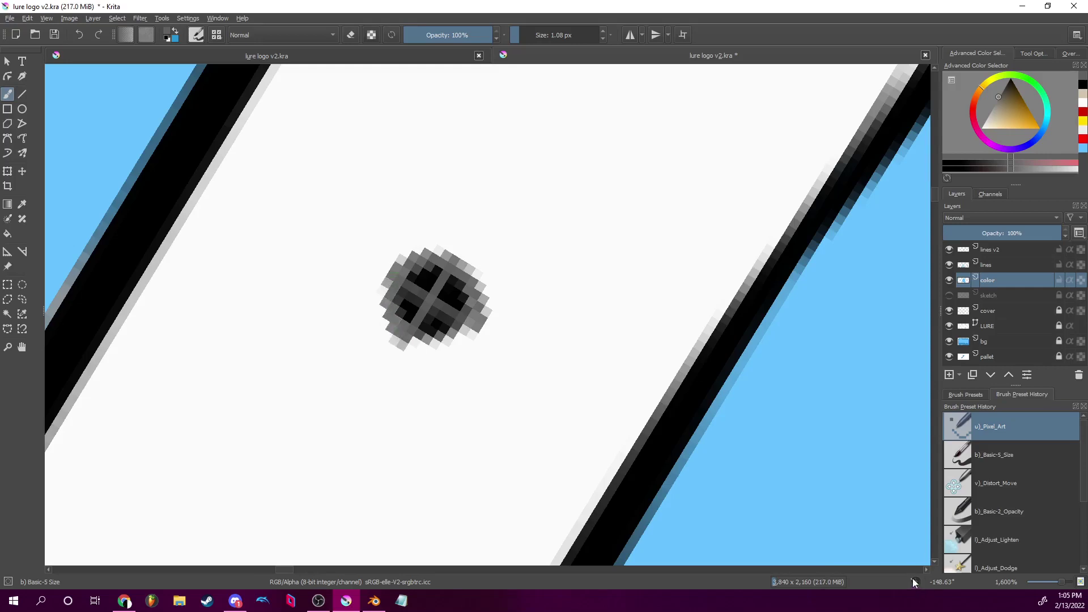
{"action": "left_click_drag", "start_coordinate": [913, 579], "coordinate": [907, 586]}
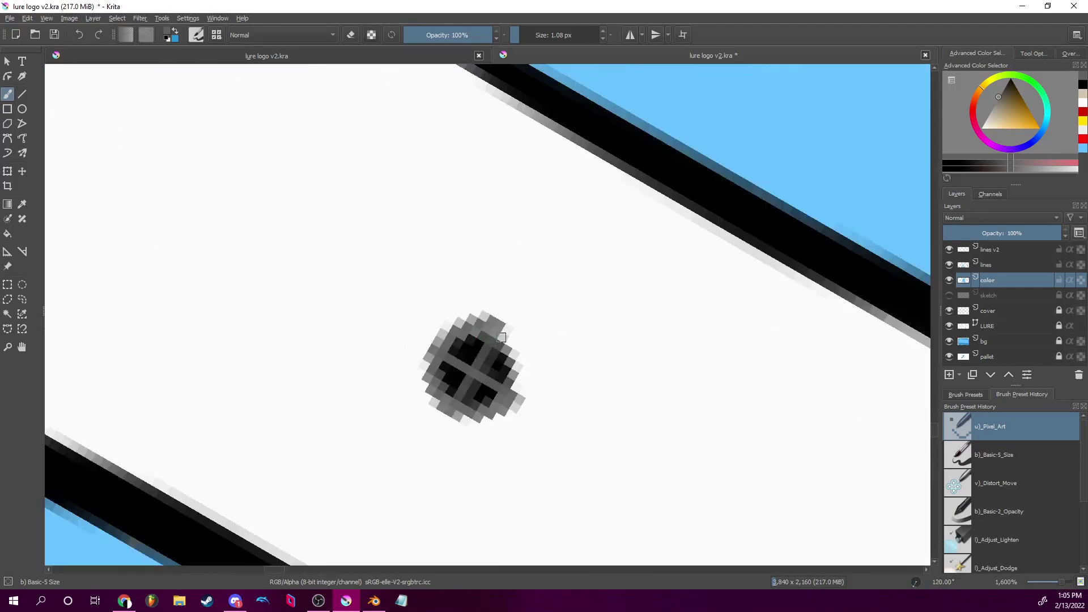
{"action": "mouse_move", "coordinate": [501, 346]}
{"action": "left_mouse_down"}
{"action": "mouse_move", "coordinate": [508, 334]}
{"action": "mouse_move", "coordinate": [527, 353]}
{"action": "mouse_move", "coordinate": [520, 385]}
{"action": "left_mouse_up"}
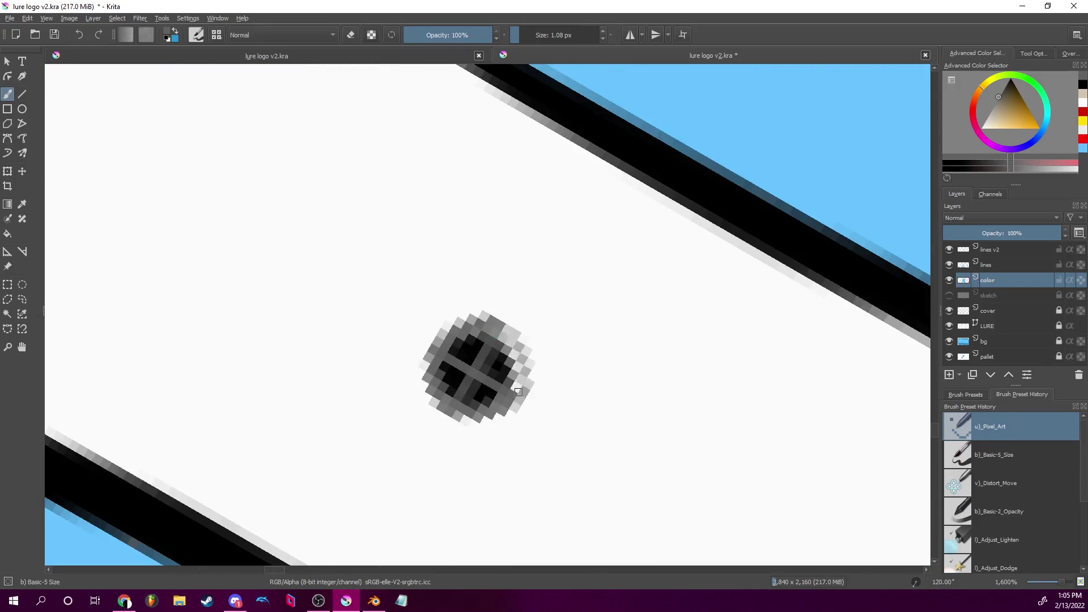
{"action": "key", "text": "ctrl+z"}
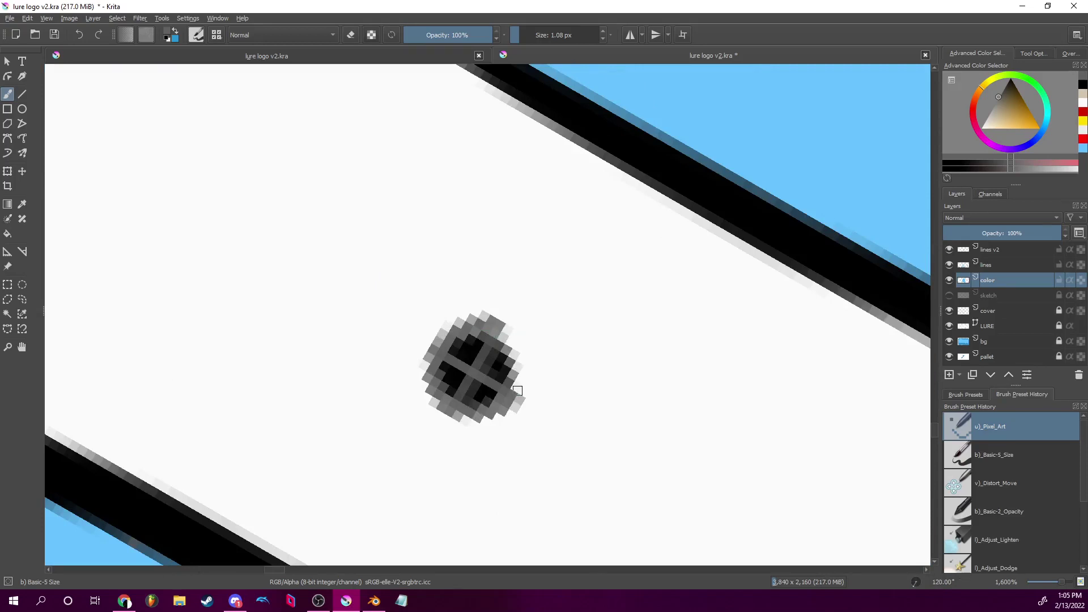
{"action": "mouse_move", "coordinate": [499, 339]}
{"action": "left_mouse_down"}
{"action": "mouse_move", "coordinate": [523, 366]}
{"action": "mouse_move", "coordinate": [527, 390]}
{"action": "mouse_move", "coordinate": [515, 392]}
{"action": "mouse_move", "coordinate": [511, 346]}
{"action": "mouse_move", "coordinate": [515, 388]}
{"action": "mouse_move", "coordinate": [521, 364]}
{"action": "mouse_move", "coordinate": [494, 332]}
{"action": "left_mouse_up"}
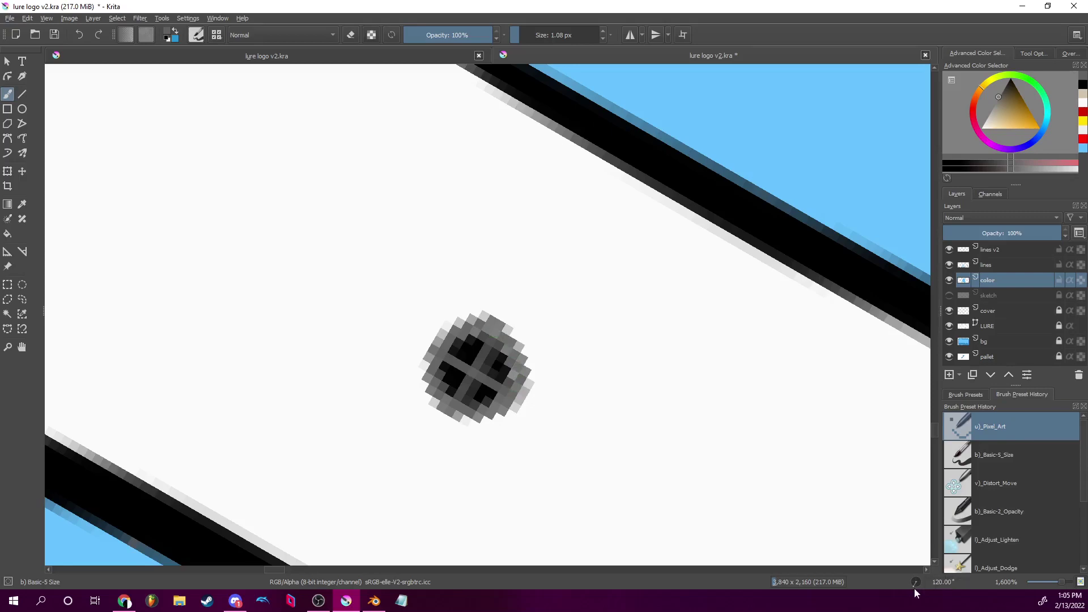
Reset the canvas rotation to 0° and examine the lighthouse windows within the whole logo at 50% zoom.
{"action": "left_click_drag", "start_coordinate": [921, 587], "coordinate": [933, 582]}
{"action": "triple_click", "coordinate": [956, 583]}
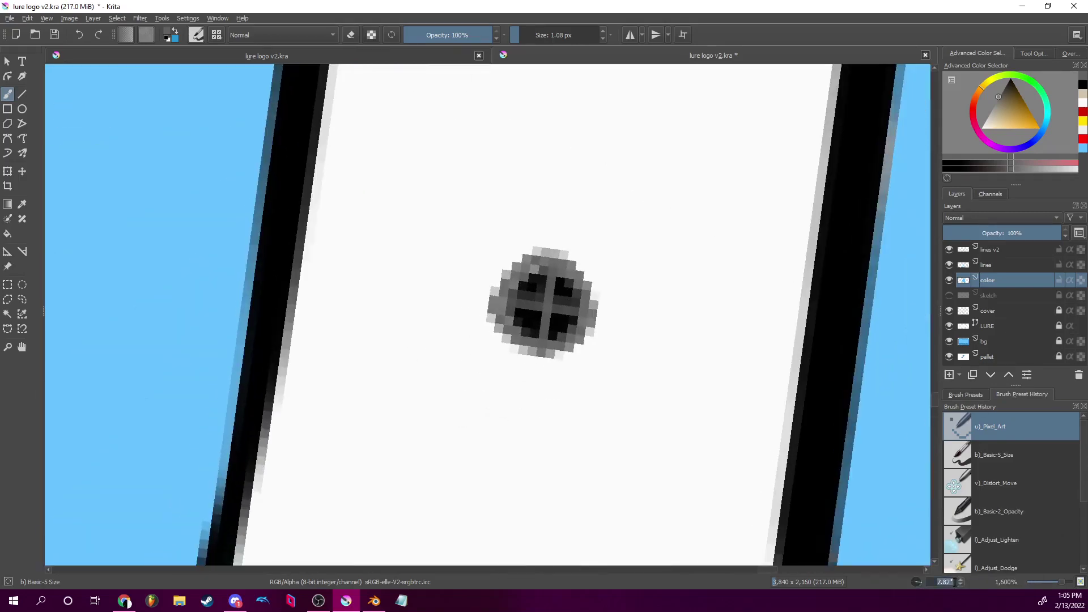
{"action": "type", "text": "0"}
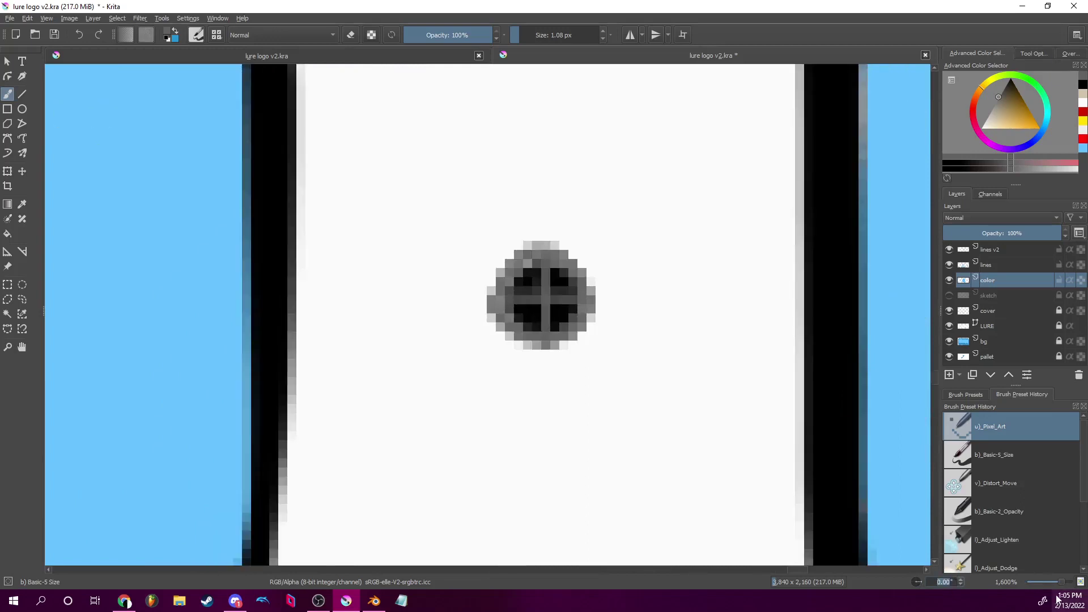
{"action": "left_click_drag", "start_coordinate": [1061, 583], "coordinate": [1047, 584]}
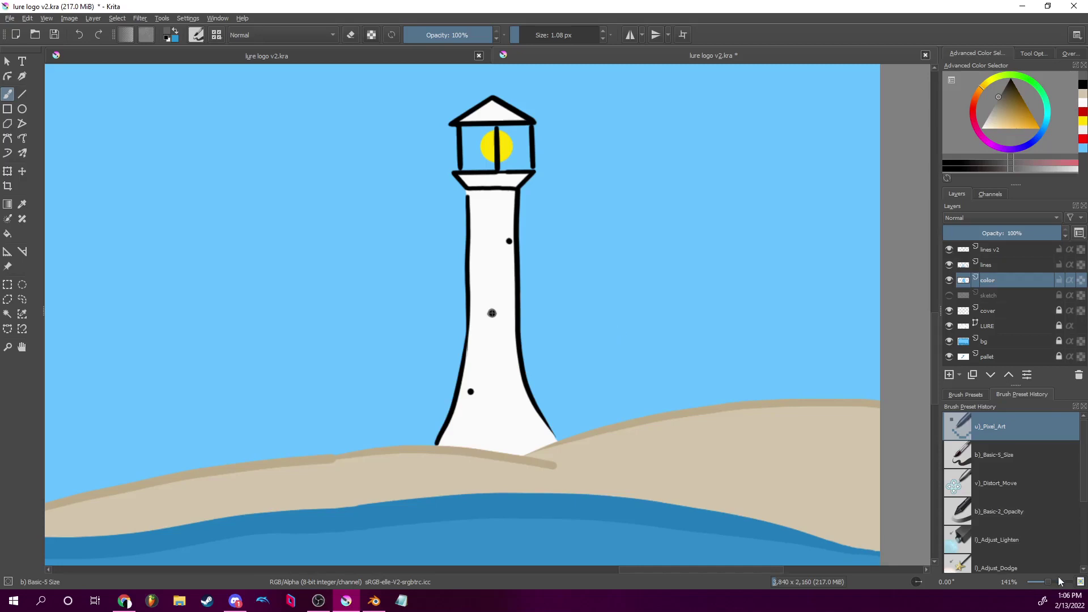
{"action": "left_click_drag", "start_coordinate": [1046, 580], "coordinate": [1042, 581]}
{"action": "left_click_drag", "start_coordinate": [248, 250], "coordinate": [561, 311]}
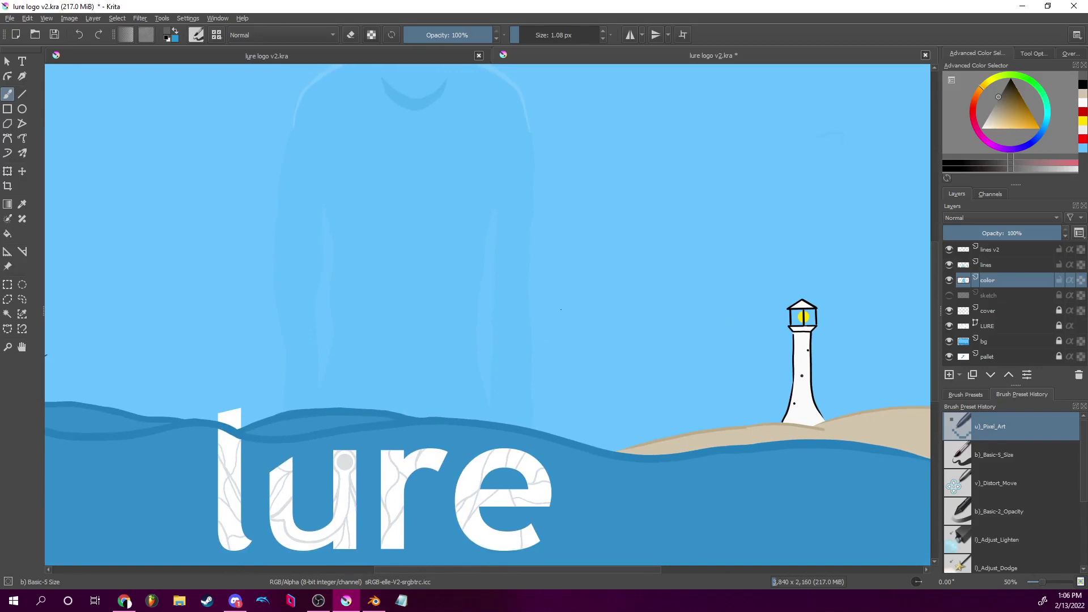
Return to the tower's middle window and undo its grey crossbars and rim, leaving the plain black dot.
{"action": "left_click_drag", "start_coordinate": [1042, 582], "coordinate": [1058, 582]}
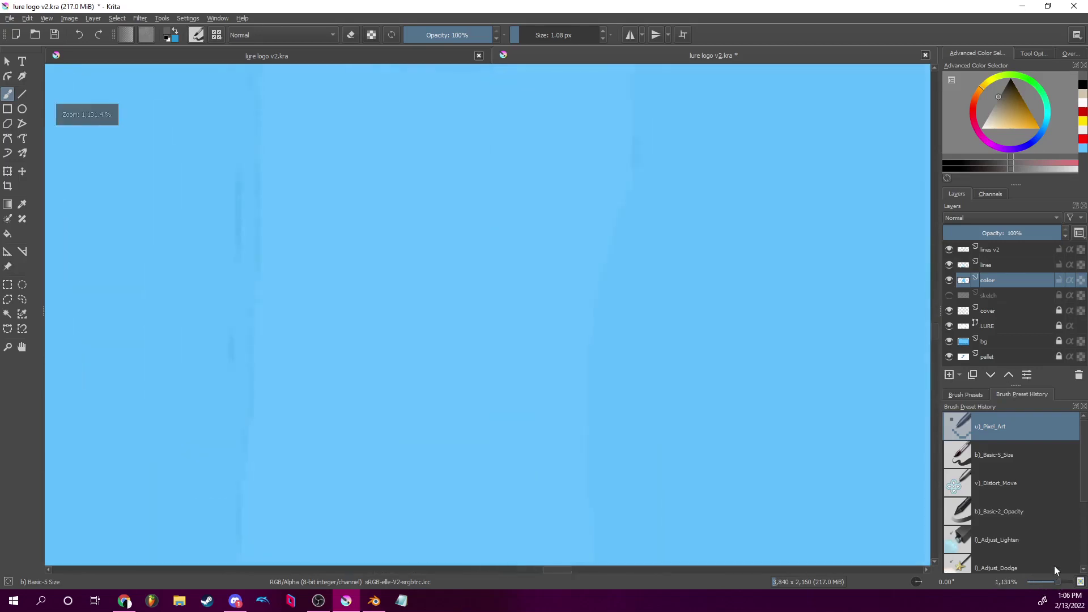
{"action": "left_click_drag", "start_coordinate": [811, 382], "coordinate": [159, 256]}
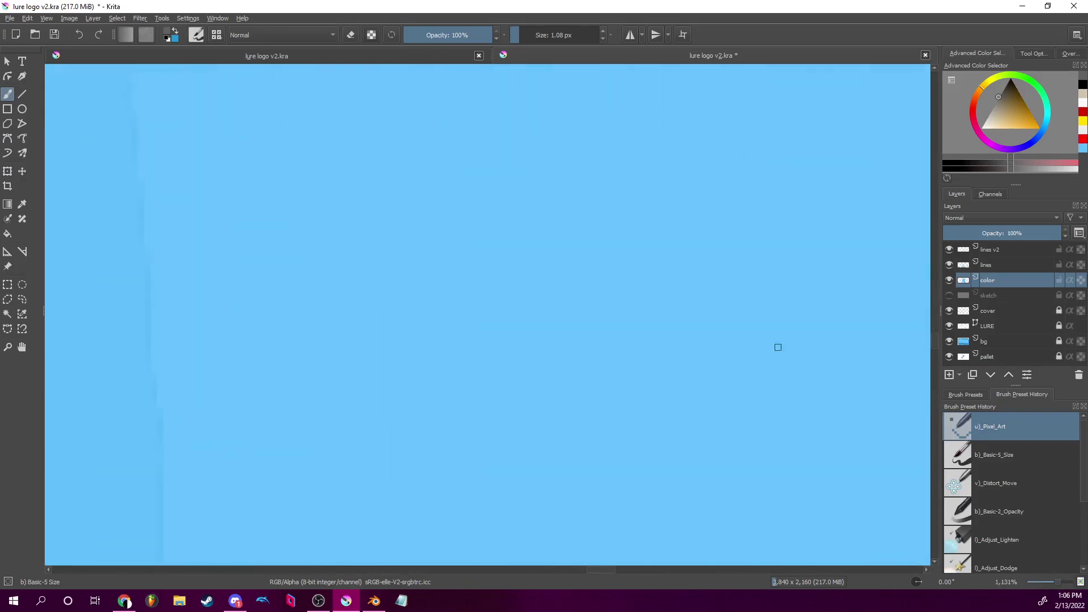
{"action": "left_click_drag", "start_coordinate": [778, 348], "coordinate": [48, 196]}
{"action": "left_click_drag", "start_coordinate": [703, 325], "coordinate": [178, 209]}
{"action": "left_click_drag", "start_coordinate": [788, 338], "coordinate": [167, 227]}
{"action": "left_click_drag", "start_coordinate": [766, 382], "coordinate": [273, 199]}
{"action": "left_click_drag", "start_coordinate": [767, 362], "coordinate": [423, 246]}
{"action": "right_click", "coordinate": [182, 186]}
{"action": "left_click", "coordinate": [759, 372]}
{"action": "left_click_drag", "start_coordinate": [745, 410], "coordinate": [322, 209]}
{"action": "left_click_drag", "start_coordinate": [716, 389], "coordinate": [203, 151]}
{"action": "left_click_drag", "start_coordinate": [738, 413], "coordinate": [276, 434]}
{"action": "left_click_drag", "start_coordinate": [558, 196], "coordinate": [589, 458]}
{"action": "left_click_drag", "start_coordinate": [493, 180], "coordinate": [552, 429]}
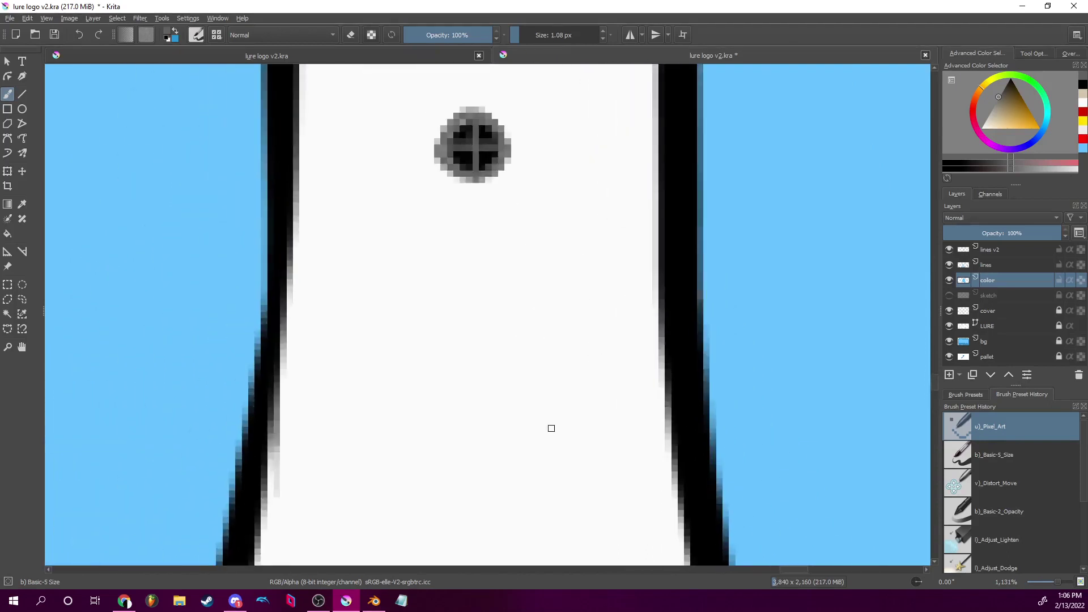
{"action": "left_click_drag", "start_coordinate": [516, 210], "coordinate": [552, 446]}
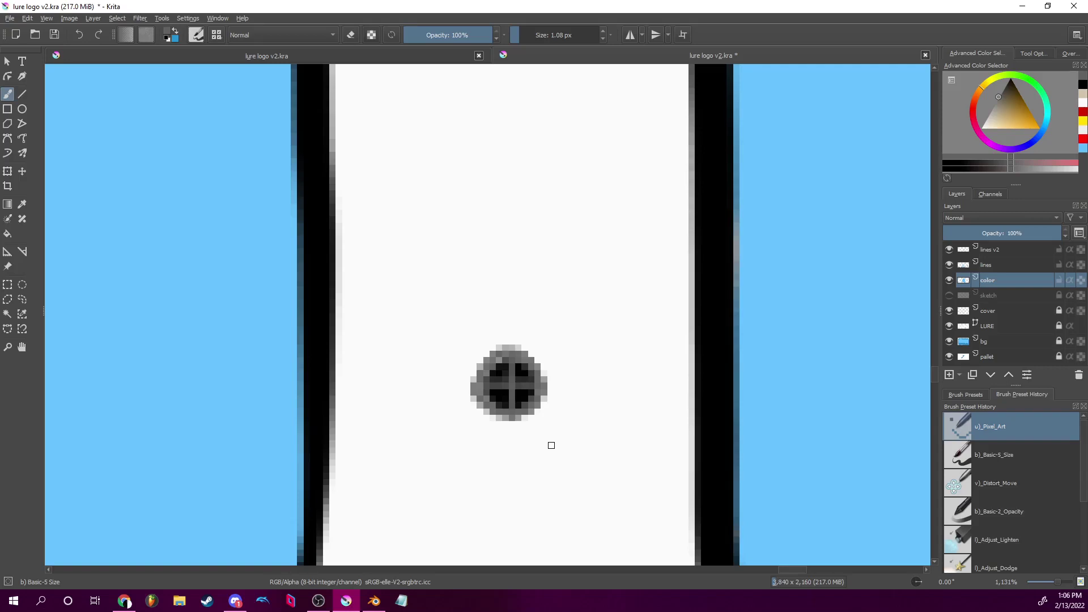
{"action": "key", "text": "ctrl+z"}
{"action": "key", "text": "ctrl+z"}
{"action": "key", "text": "ctrl+z"}
{"action": "key", "text": "ctrl+z"}
{"action": "key", "text": "ctrl+z"}
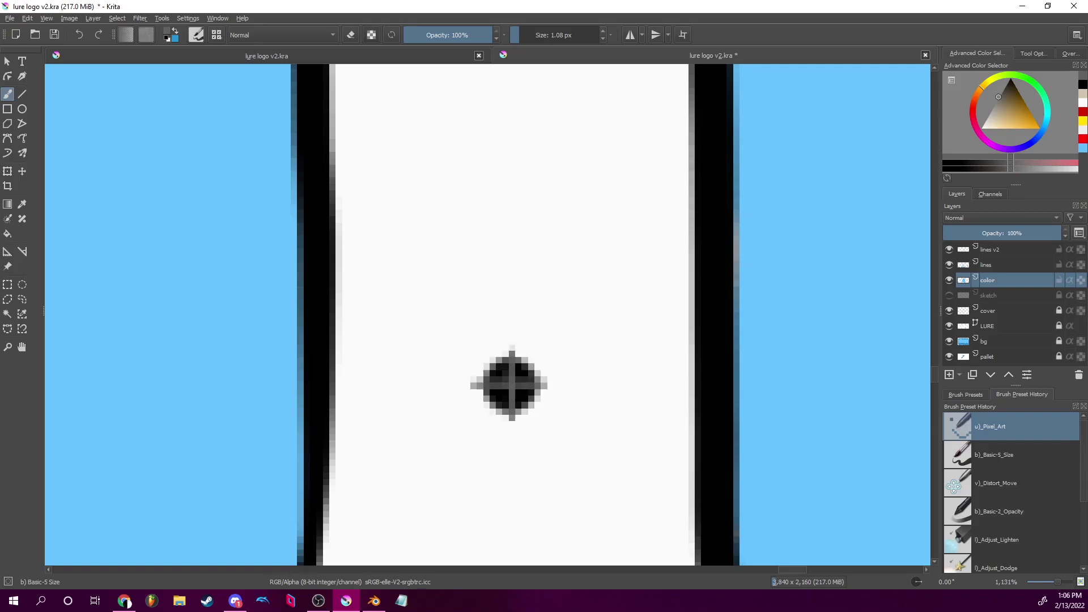
{"action": "key", "text": "ctrl+z"}
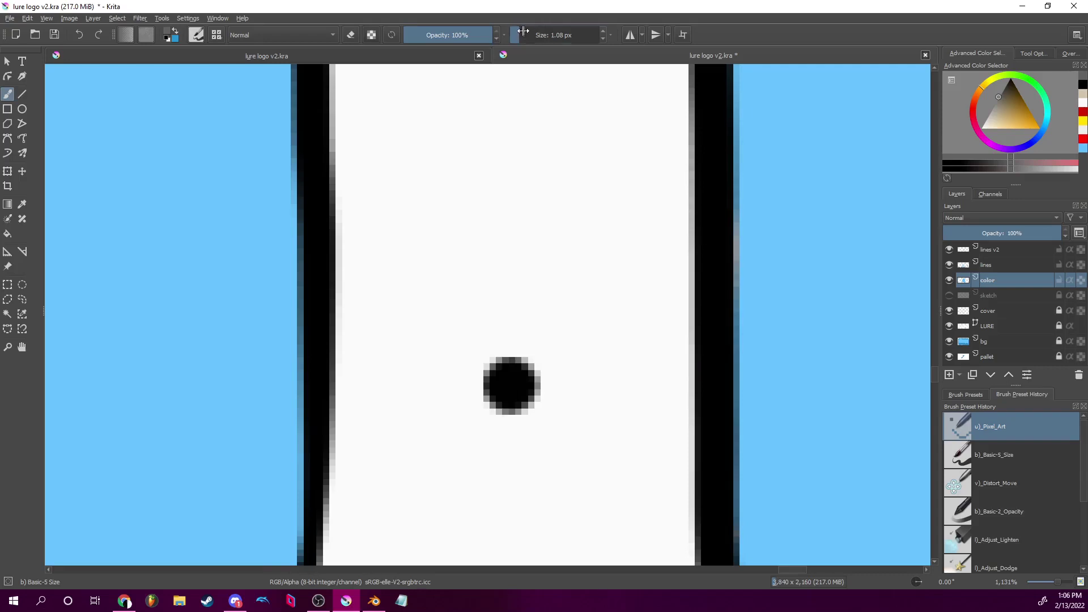
Cover the middle black window dot with a dark grey disc using a brush size of 11.30 px.
{"action": "left_click_drag", "start_coordinate": [522, 31], "coordinate": [531, 31]}
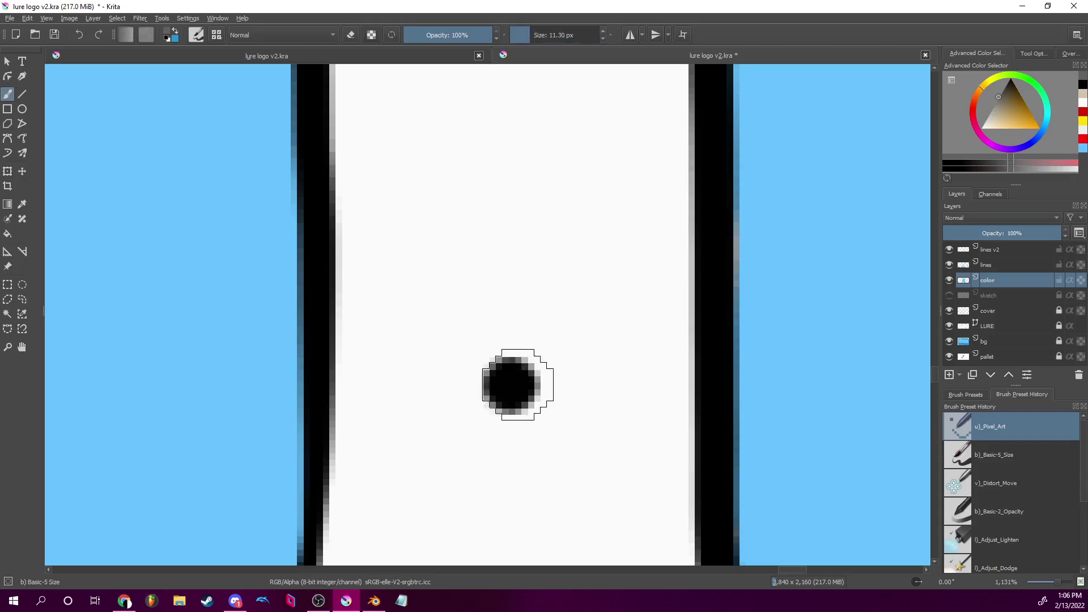
{"action": "left_click", "coordinate": [511, 385]}
{"action": "left_click", "coordinate": [511, 384]}
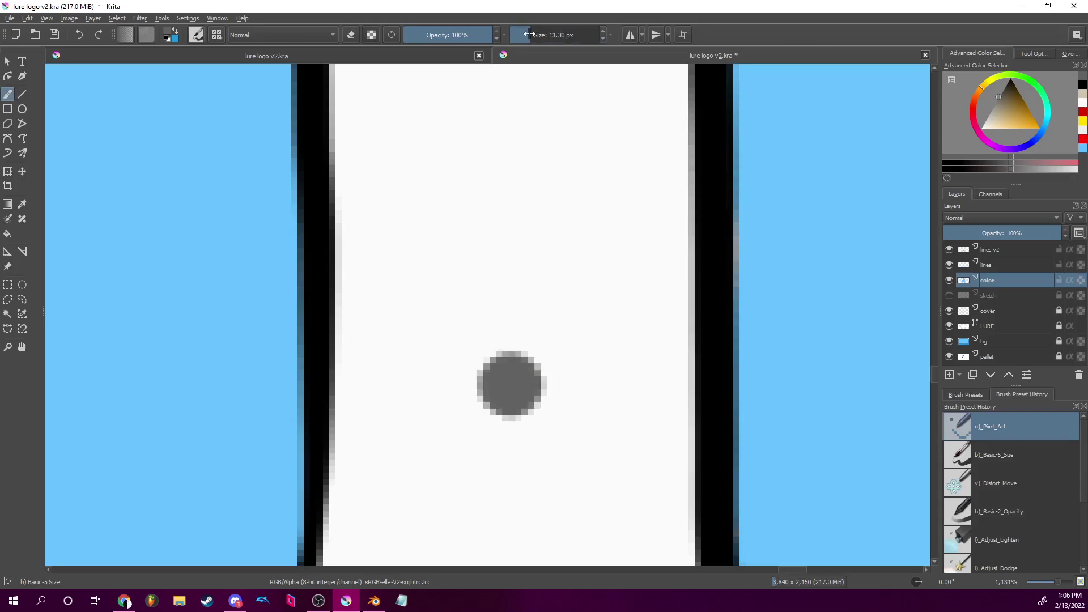
Set the brush size to 11.48 px and cover the tower's upper black window dot with a dark grey disc.
{"action": "left_click_drag", "start_coordinate": [530, 32], "coordinate": [526, 29]}
{"action": "left_click", "coordinate": [602, 32]}
{"action": "left_click", "coordinate": [603, 32]}
{"action": "mouse_move", "coordinate": [573, 34]}
{"action": "left_mouse_down"}
{"action": "mouse_move", "coordinate": [522, 33]}
{"action": "mouse_move", "coordinate": [127, 100]}
{"action": "mouse_move", "coordinate": [161, 98]}
{"action": "left_mouse_up"}
{"action": "mouse_move", "coordinate": [522, 34]}
{"action": "left_mouse_down"}
{"action": "mouse_move", "coordinate": [661, 110]}
{"action": "mouse_move", "coordinate": [639, 117]}
{"action": "left_mouse_up"}
{"action": "left_click_drag", "start_coordinate": [607, 330], "coordinate": [590, 414]}
{"action": "right_click", "coordinate": [590, 415]}
{"action": "left_click", "coordinate": [624, 216]}
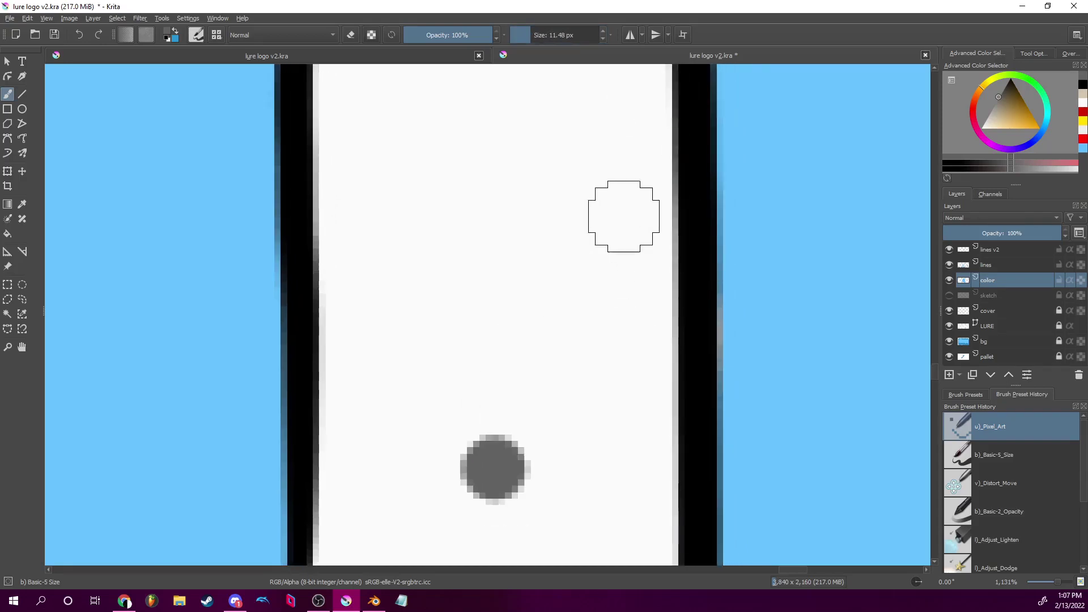
{"action": "mouse_move", "coordinate": [620, 186]}
{"action": "left_mouse_down"}
{"action": "mouse_move", "coordinate": [604, 368]}
{"action": "mouse_move", "coordinate": [606, 340]}
{"action": "left_mouse_up"}
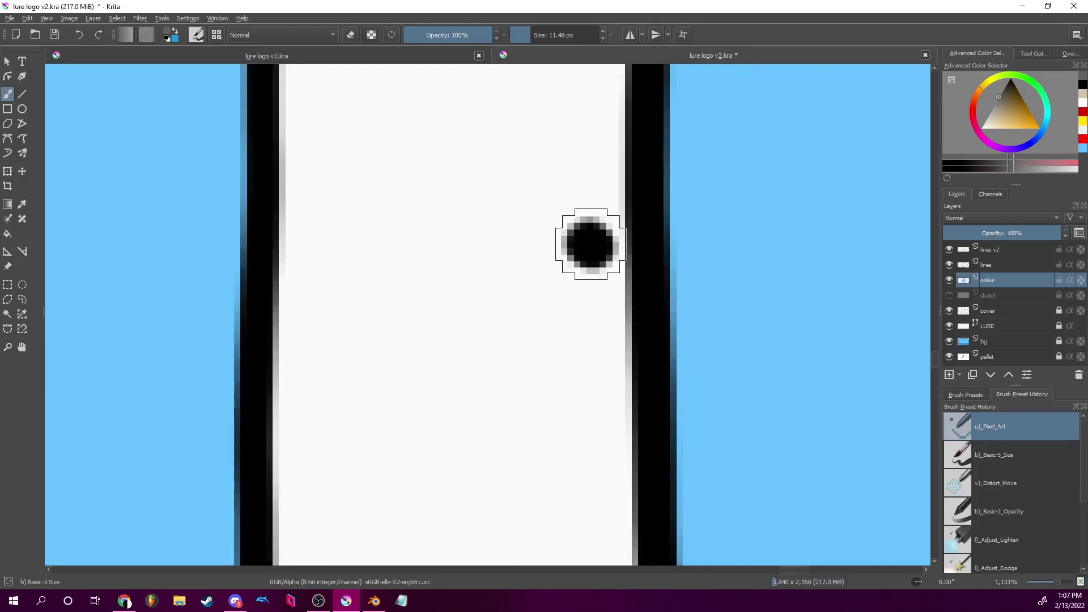
{"action": "left_click_drag", "start_coordinate": [590, 244], "coordinate": [567, 245]}
{"action": "left_click", "coordinate": [592, 243]}
{"action": "left_click", "coordinate": [591, 243]}
Cover the black window dot on the tower's flared lower part with a dark grey disc.
{"action": "mouse_move", "coordinate": [606, 363]}
{"action": "left_mouse_down"}
{"action": "mouse_move", "coordinate": [669, 210]}
{"action": "mouse_move", "coordinate": [645, 241]}
{"action": "left_mouse_up"}
{"action": "left_click_drag", "start_coordinate": [615, 437], "coordinate": [651, 253]}
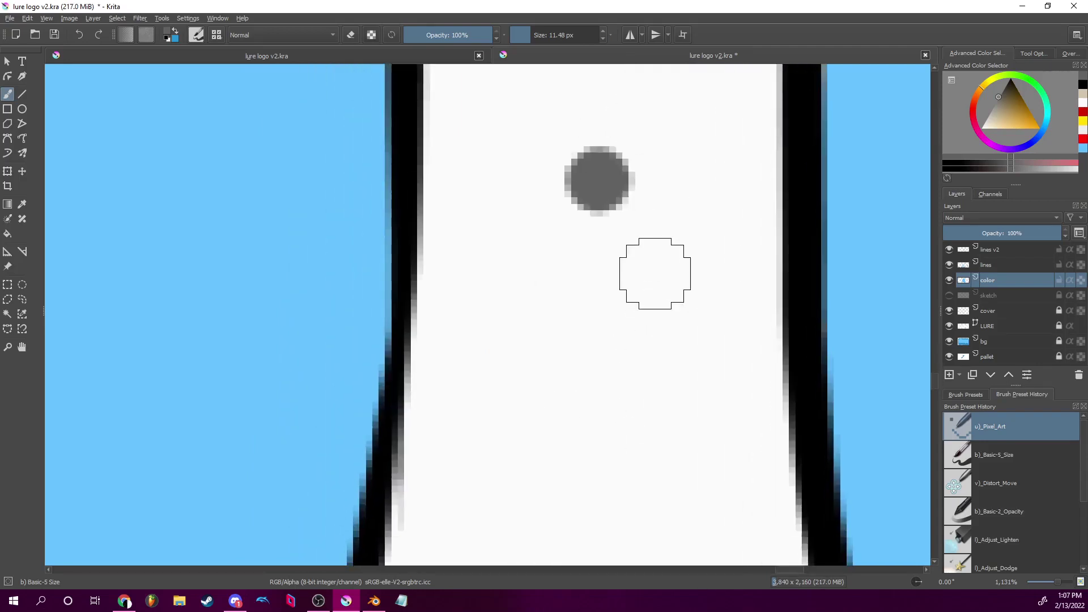
{"action": "left_click_drag", "start_coordinate": [624, 407], "coordinate": [665, 257]}
{"action": "scroll", "coordinate": [666, 256], "scroll_direction": "down", "scroll_amount": 5}
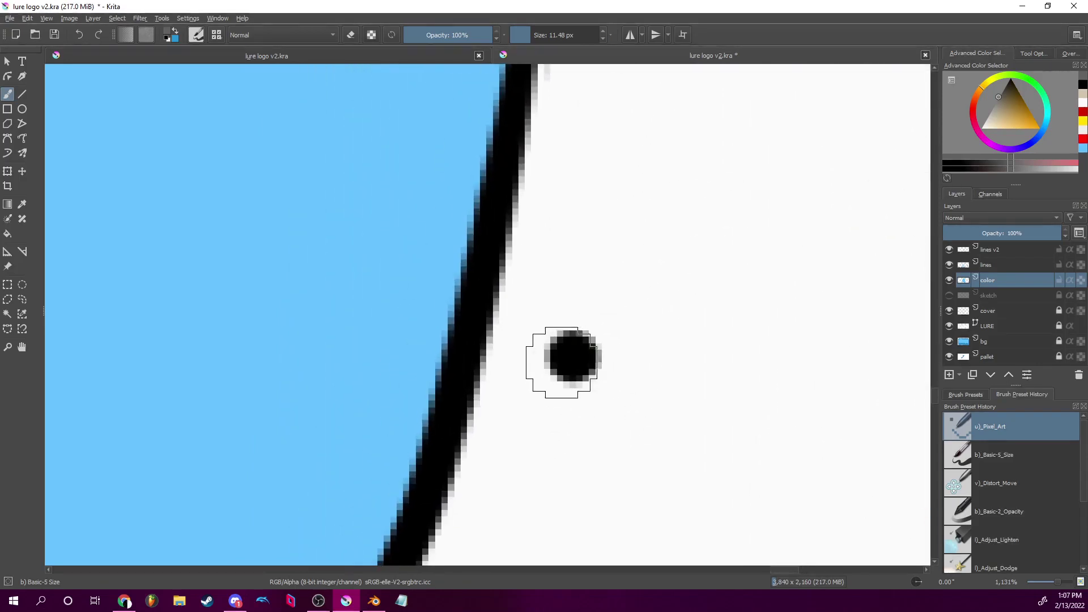
{"action": "left_click", "coordinate": [574, 357]}
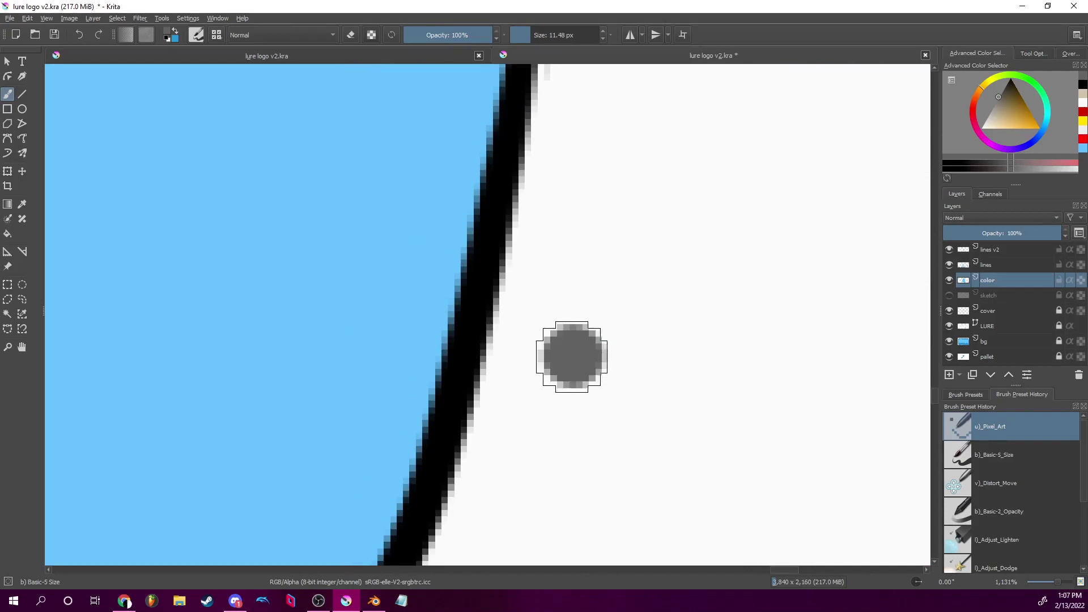
{"action": "left_click_drag", "start_coordinate": [671, 338], "coordinate": [664, 381]}
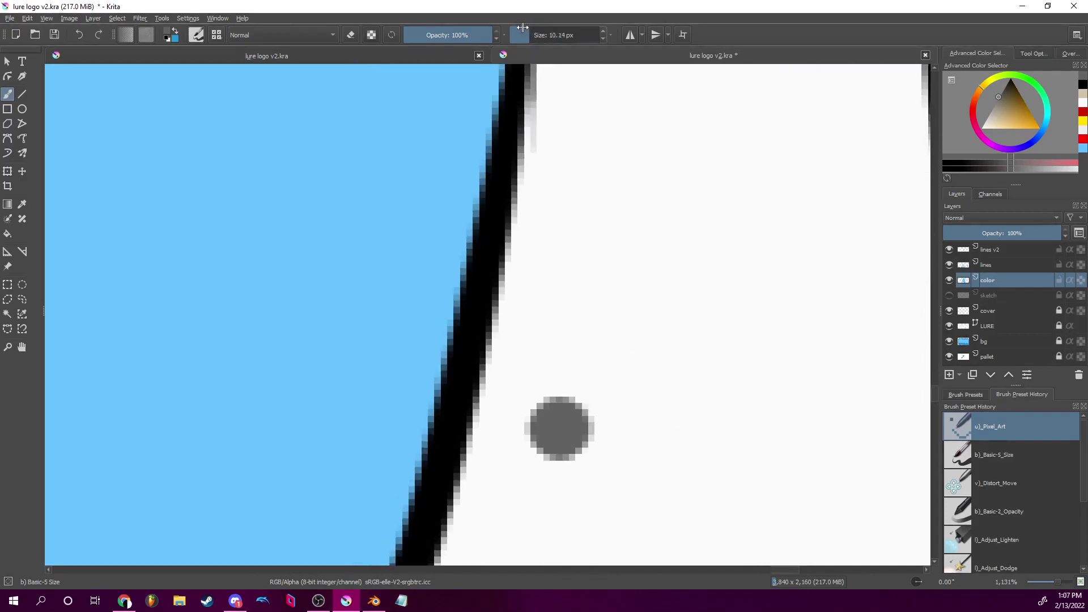
Paint black centers into the grey discs of the tower's lower and middle windows with a 9.35 px brush.
{"action": "left_click_drag", "start_coordinate": [523, 28], "coordinate": [520, 28]}
{"action": "left_click", "coordinate": [1012, 76]}
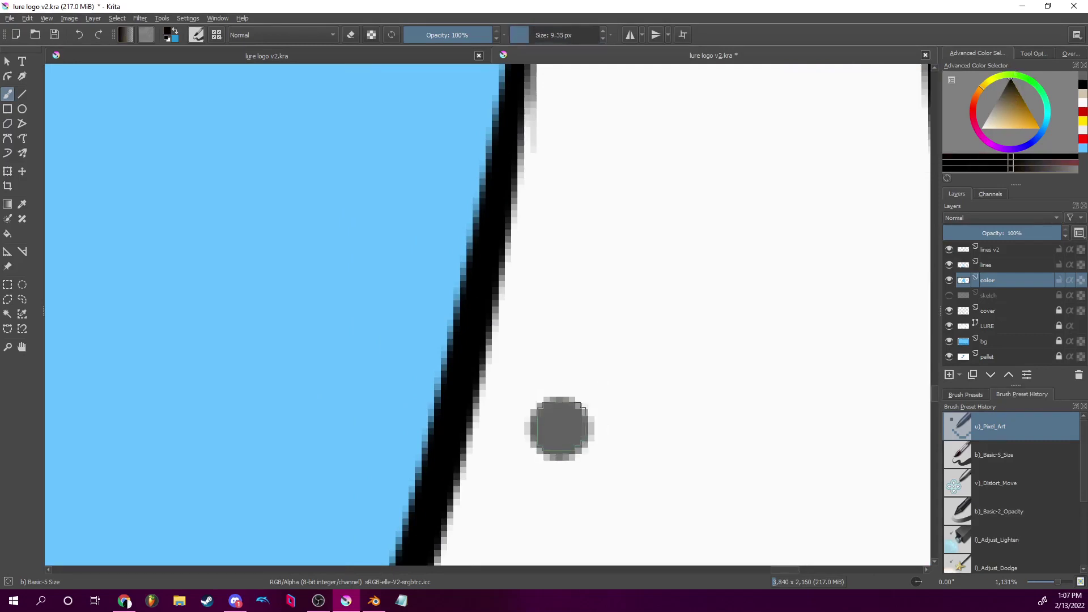
{"action": "left_click", "coordinate": [560, 428]}
{"action": "left_click_drag", "start_coordinate": [720, 219], "coordinate": [656, 420]}
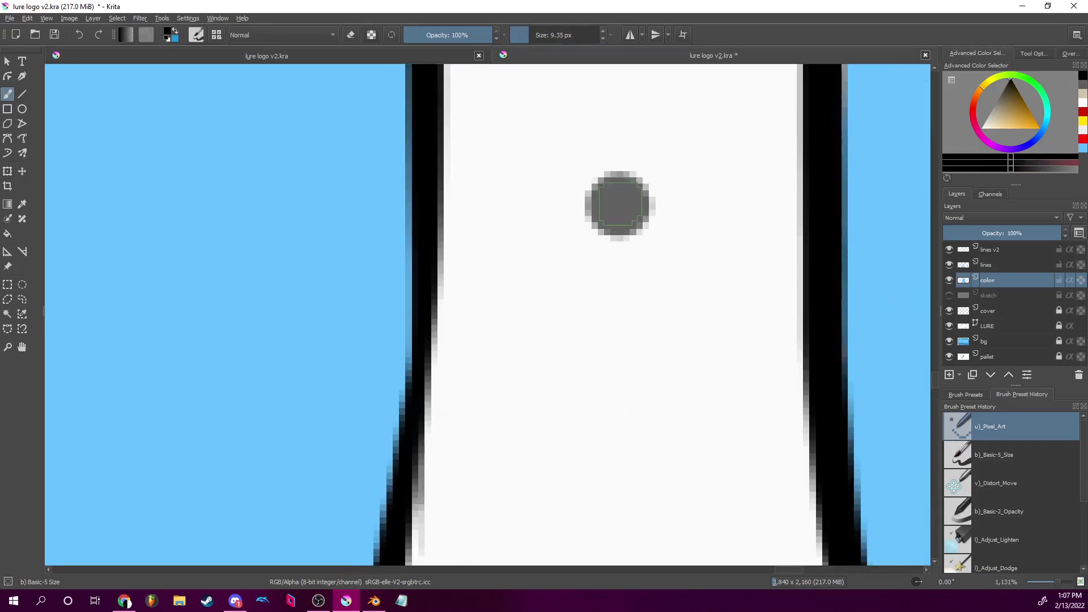
{"action": "left_click", "coordinate": [621, 205]}
Paint a black center into the tower's upper grey window disc, undoing the first dab and placing it again.
{"action": "left_click_drag", "start_coordinate": [711, 177], "coordinate": [664, 370]}
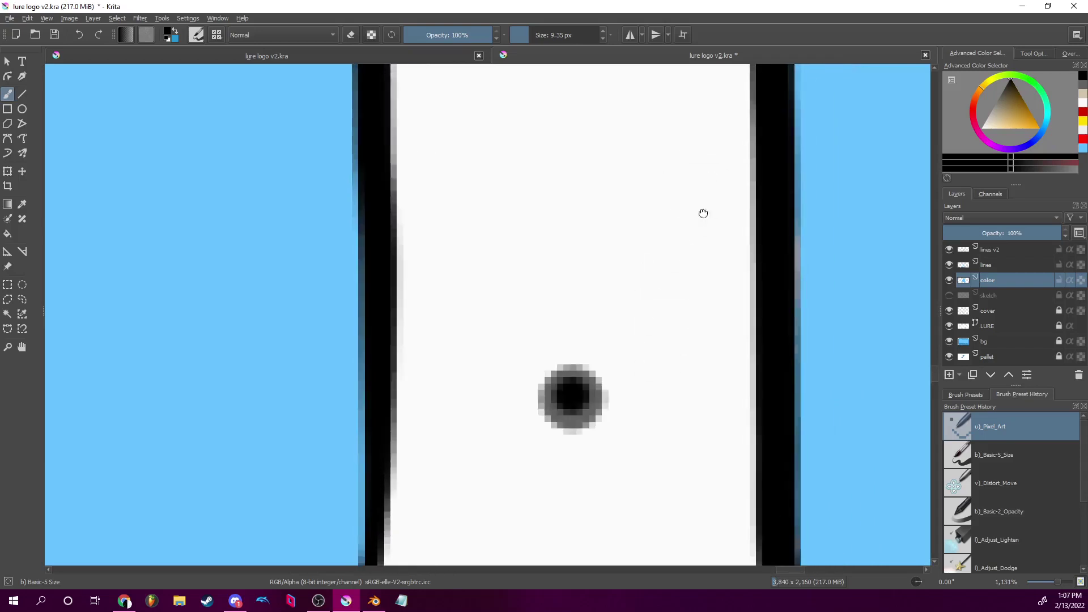
{"action": "left_click_drag", "start_coordinate": [705, 214], "coordinate": [658, 406]}
{"action": "left_click_drag", "start_coordinate": [682, 211], "coordinate": [646, 398]}
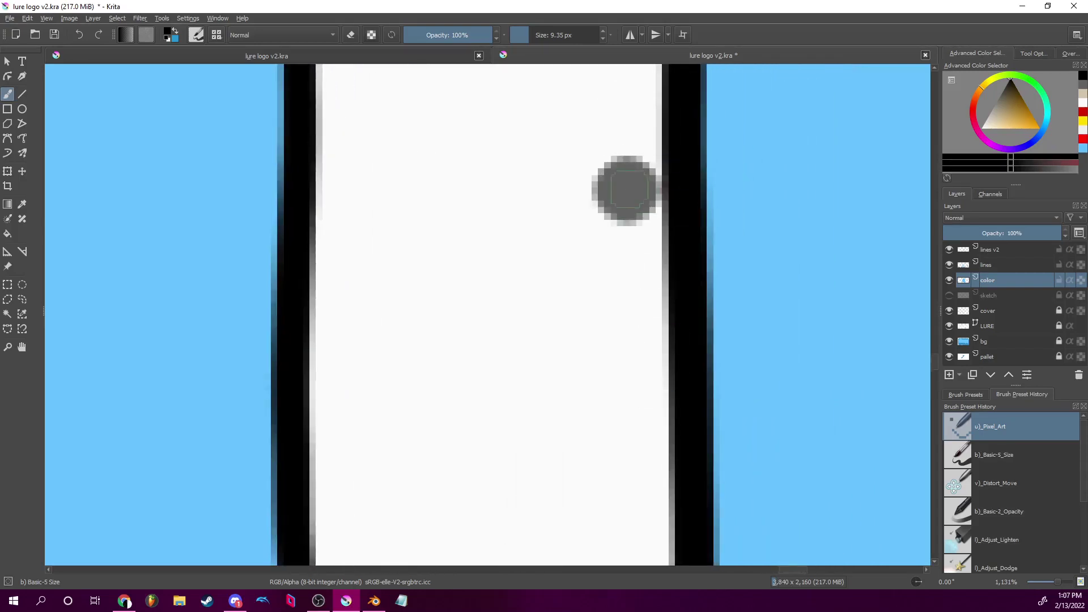
{"action": "left_click", "coordinate": [626, 188]}
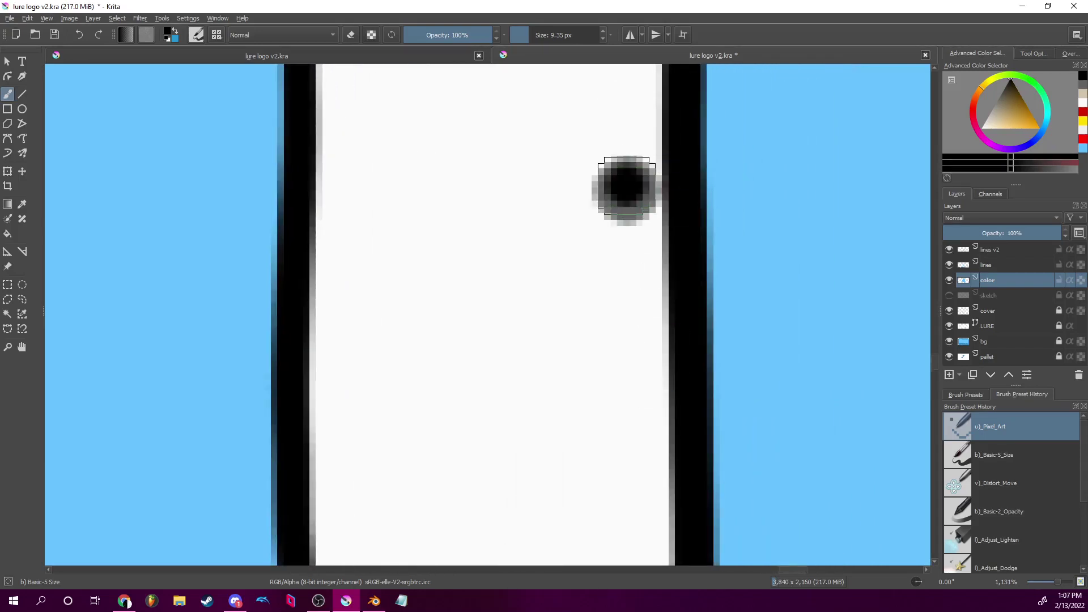
{"action": "key", "text": "ctrl+z"}
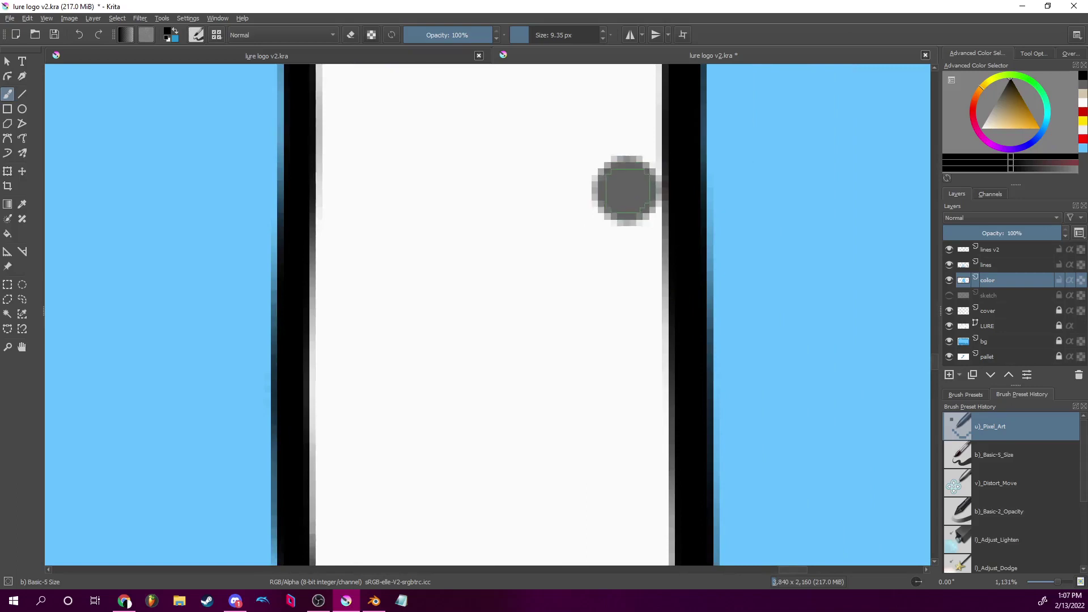
{"action": "left_click", "coordinate": [627, 190]}
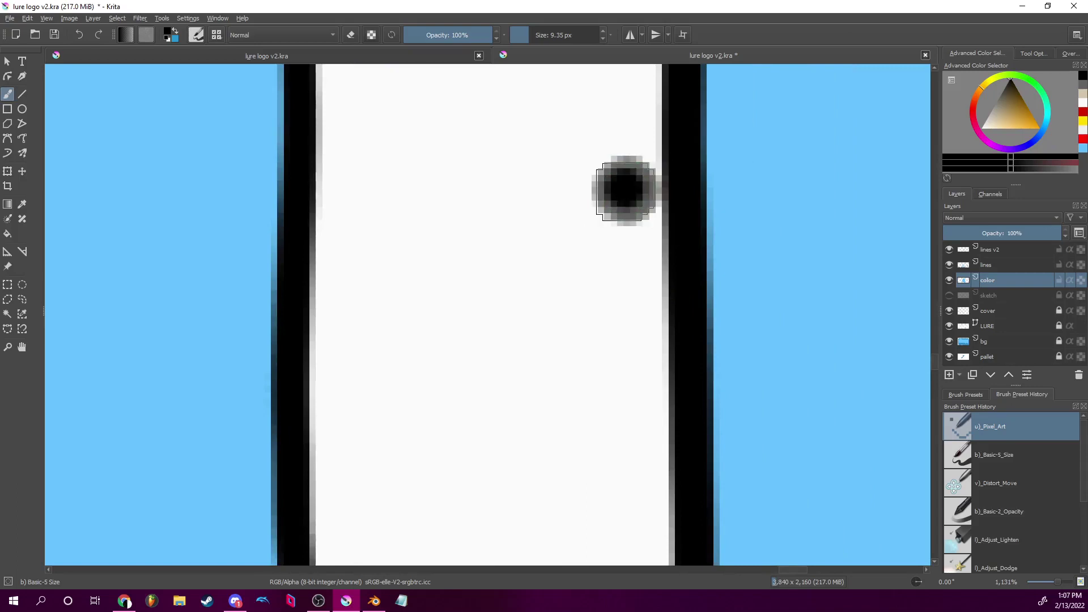
Examine the three framed windows against the whole lighthouse and the sandy shore.
{"action": "left_click_drag", "start_coordinate": [1055, 581], "coordinate": [1046, 580]}
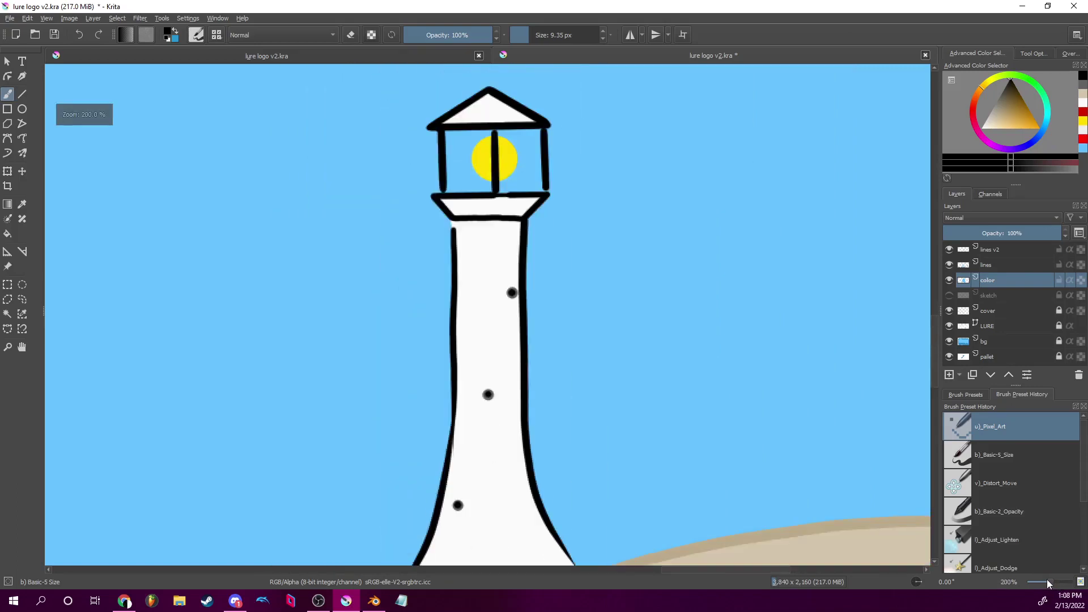
{"action": "left_click_drag", "start_coordinate": [504, 429], "coordinate": [623, 242]}
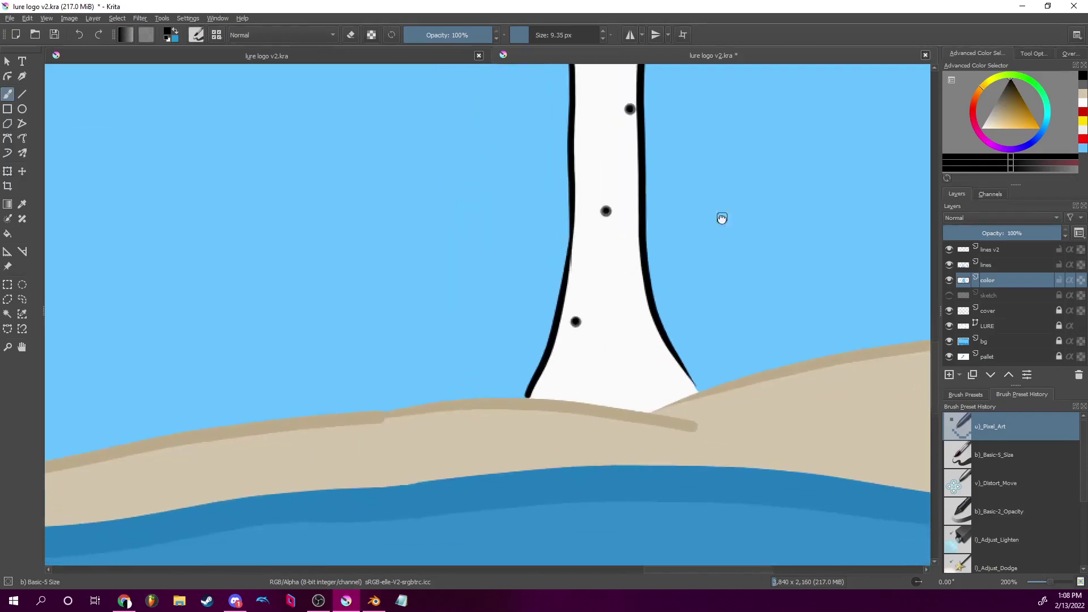
{"action": "left_click_drag", "start_coordinate": [722, 219], "coordinate": [648, 398]}
{"action": "left_click_drag", "start_coordinate": [1053, 582], "coordinate": [1047, 580]}
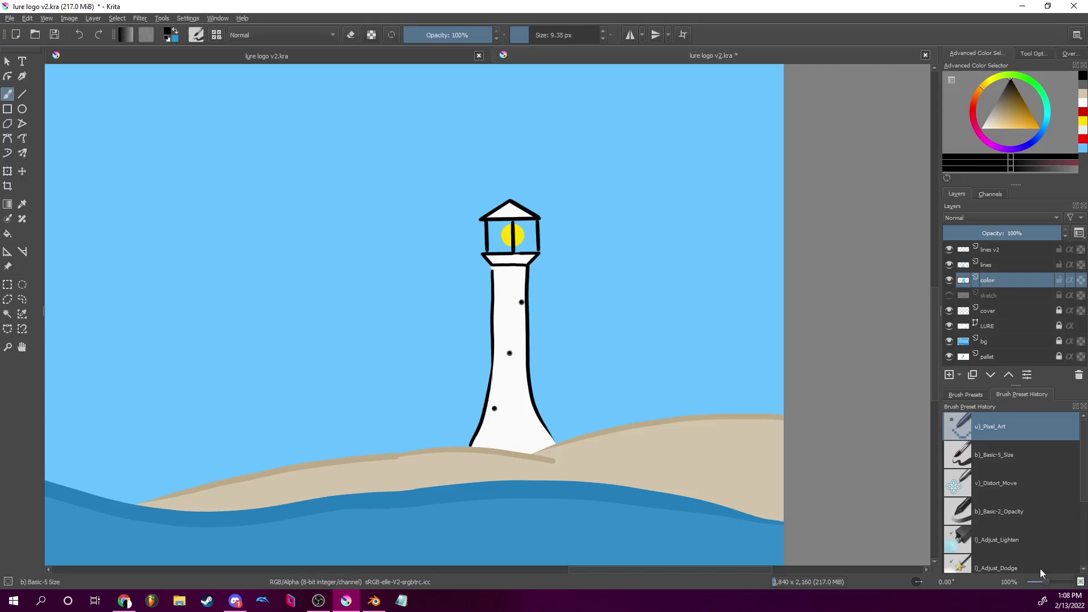
{"action": "left_click_drag", "start_coordinate": [554, 428], "coordinate": [637, 339]}
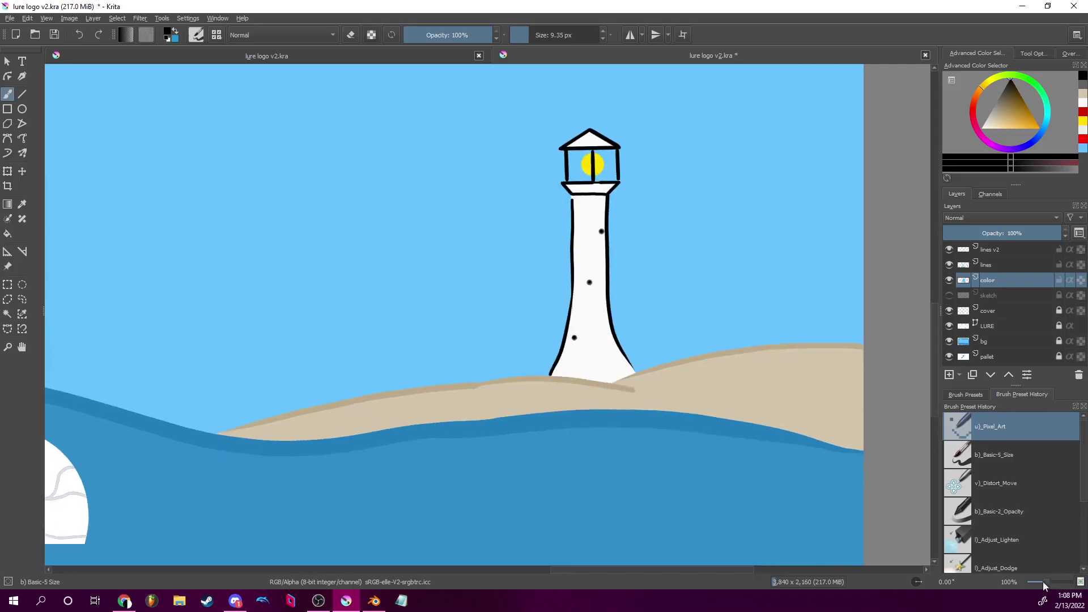
Try a straight black 6.43 px line inward from the tower's right outline near its base, using the Line tool.
{"action": "left_click_drag", "start_coordinate": [1046, 580], "coordinate": [1050, 580]}
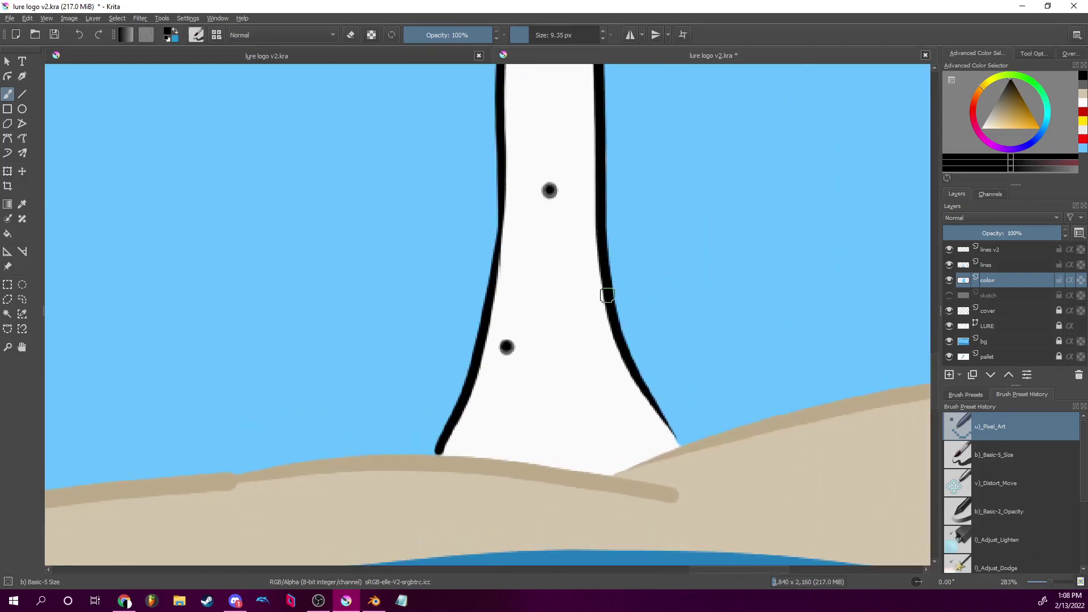
{"action": "mouse_move", "coordinate": [916, 580]}
{"action": "left_mouse_down"}
{"action": "mouse_move", "coordinate": [922, 565]}
{"action": "mouse_move", "coordinate": [920, 579]}
{"action": "left_mouse_up"}
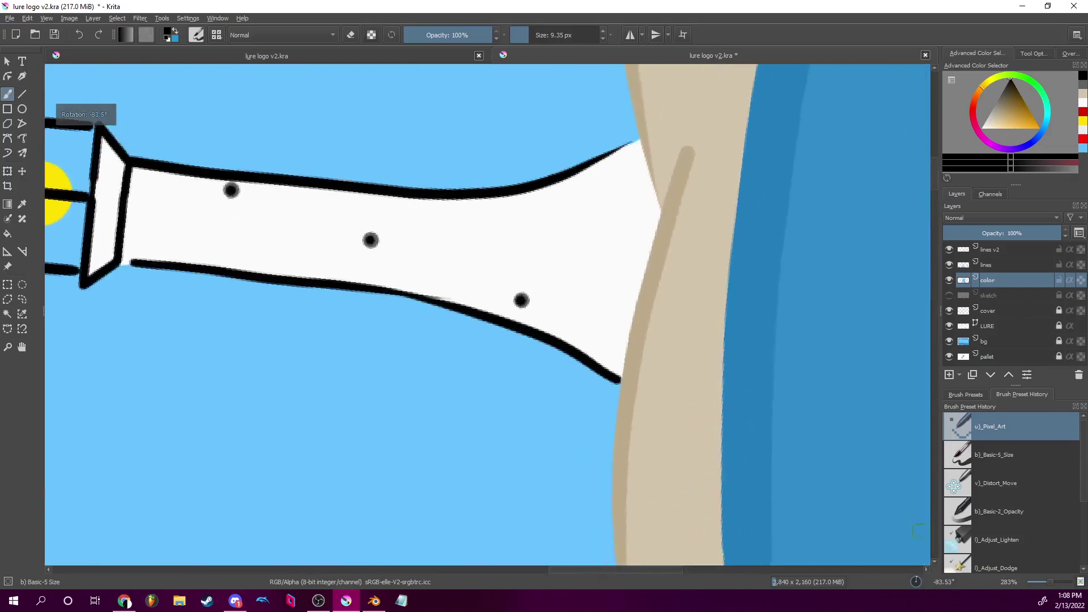
{"action": "left_click_drag", "start_coordinate": [648, 168], "coordinate": [610, 283]}
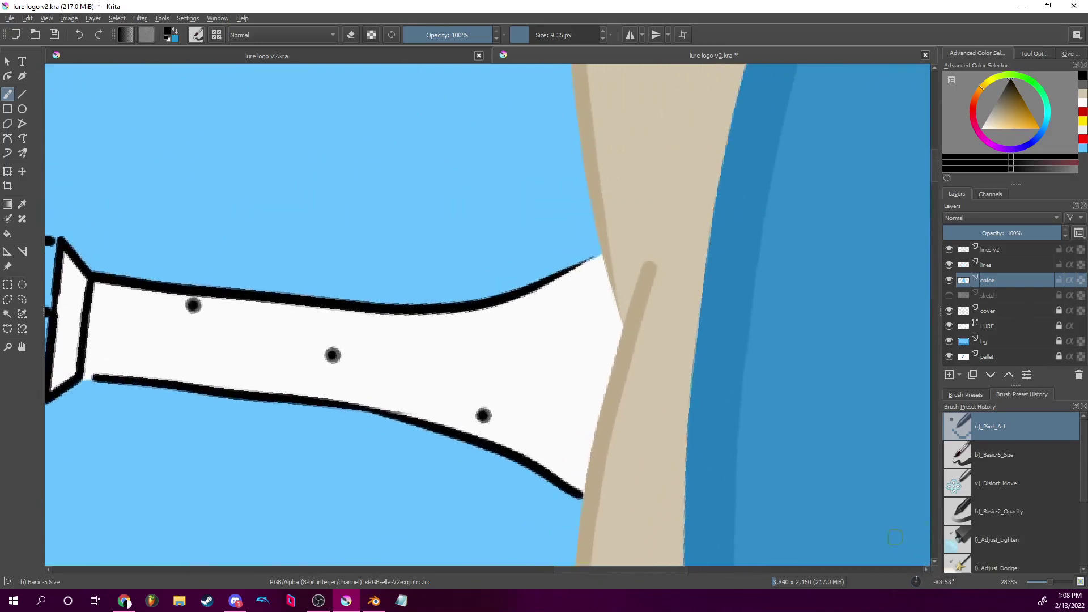
{"action": "left_click_drag", "start_coordinate": [917, 581], "coordinate": [916, 575]}
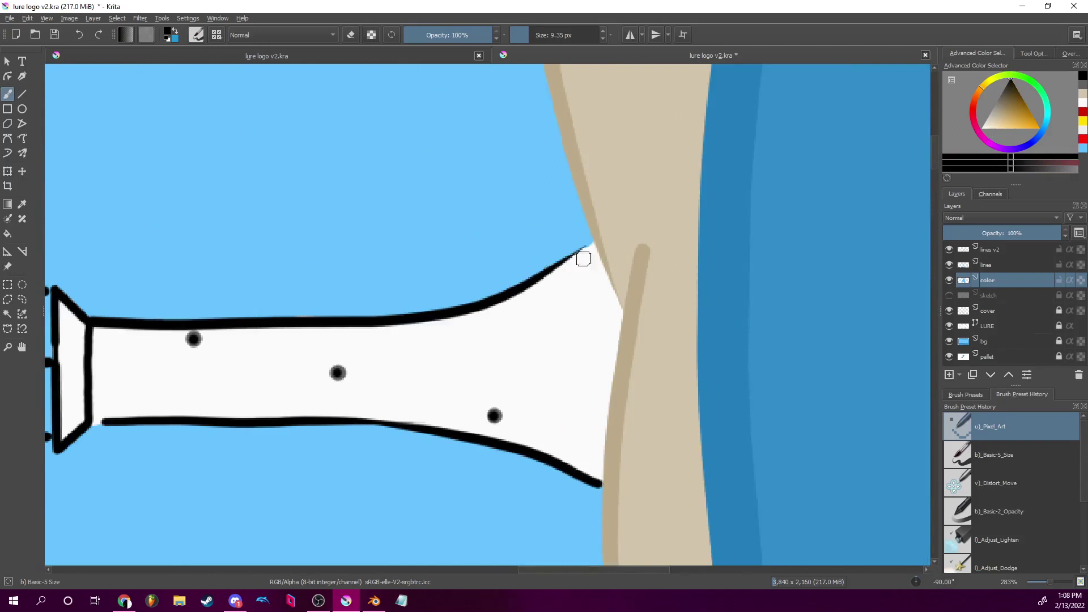
{"action": "left_click_drag", "start_coordinate": [529, 34], "coordinate": [526, 34]}
{"action": "left_click_drag", "start_coordinate": [1053, 584], "coordinate": [1055, 582]}
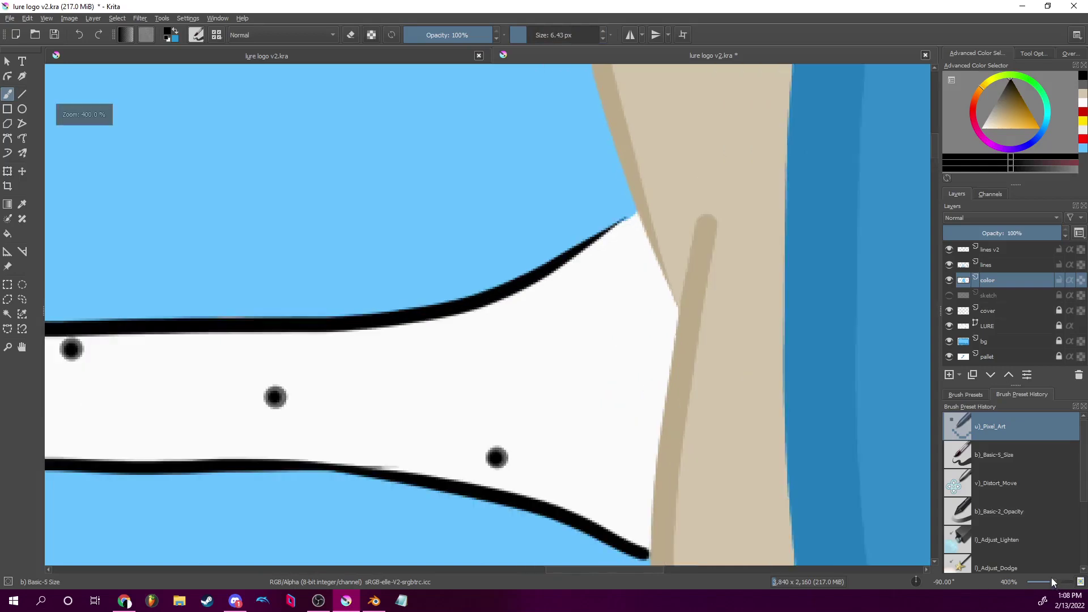
{"action": "left_click", "coordinate": [22, 93]}
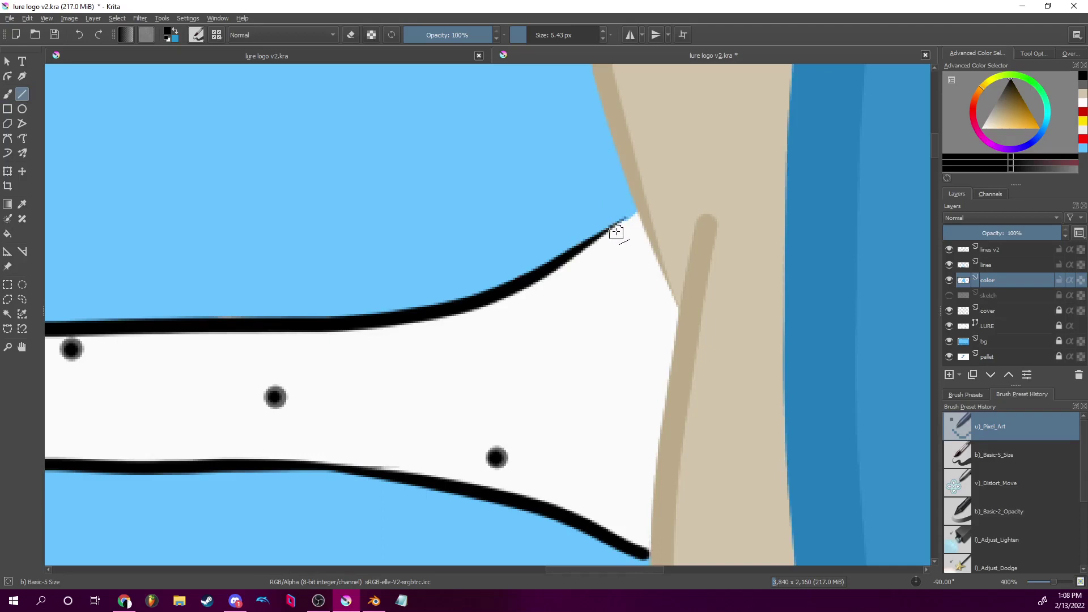
{"action": "left_click_drag", "start_coordinate": [614, 255], "coordinate": [609, 361]}
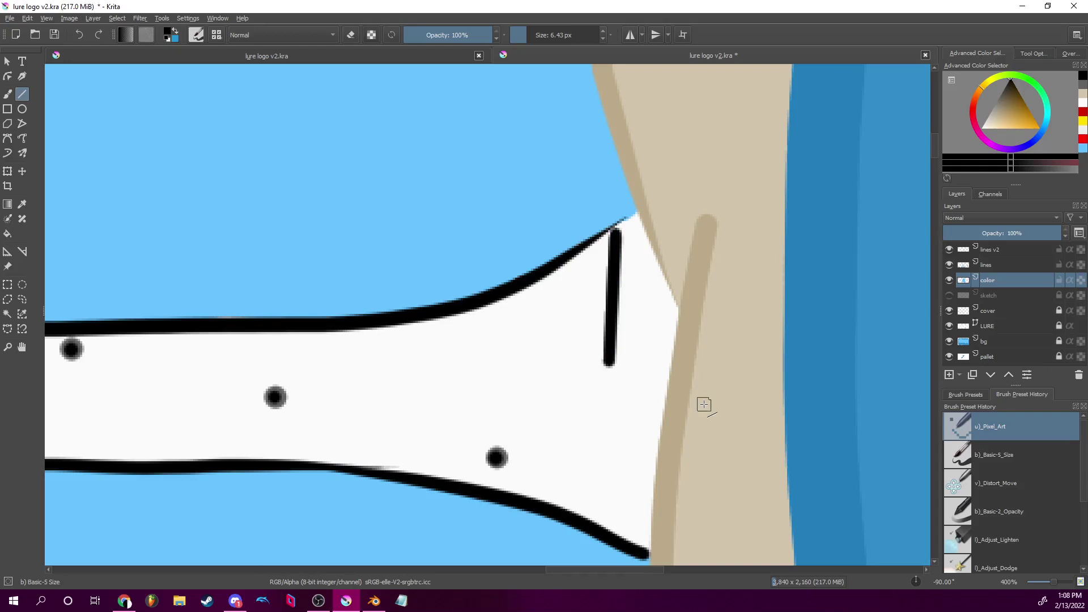
{"action": "key", "text": "ctrl+z"}
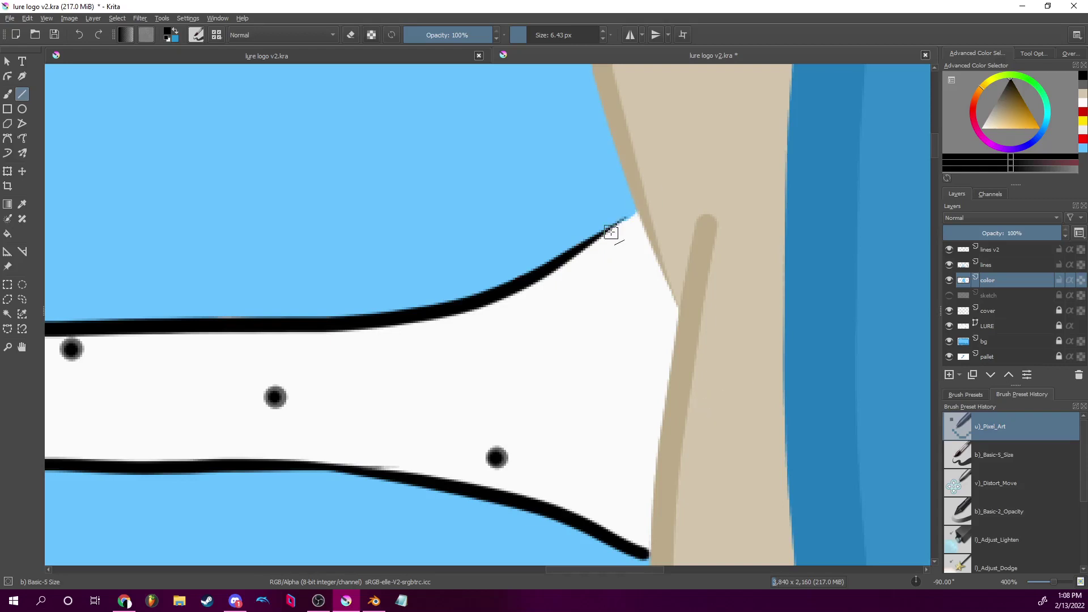
With the Line tool at 2.81 px, draw a black landing inward from the tower's right outline and a zigzag staircase down to the sand.
{"action": "key", "text": "bracketleft"}
{"action": "key", "text": "bracketleft"}
{"action": "key", "text": "bracketleft"}
{"action": "key", "text": "bracketleft"}
{"action": "left_click_drag", "start_coordinate": [611, 233], "coordinate": [606, 359]}
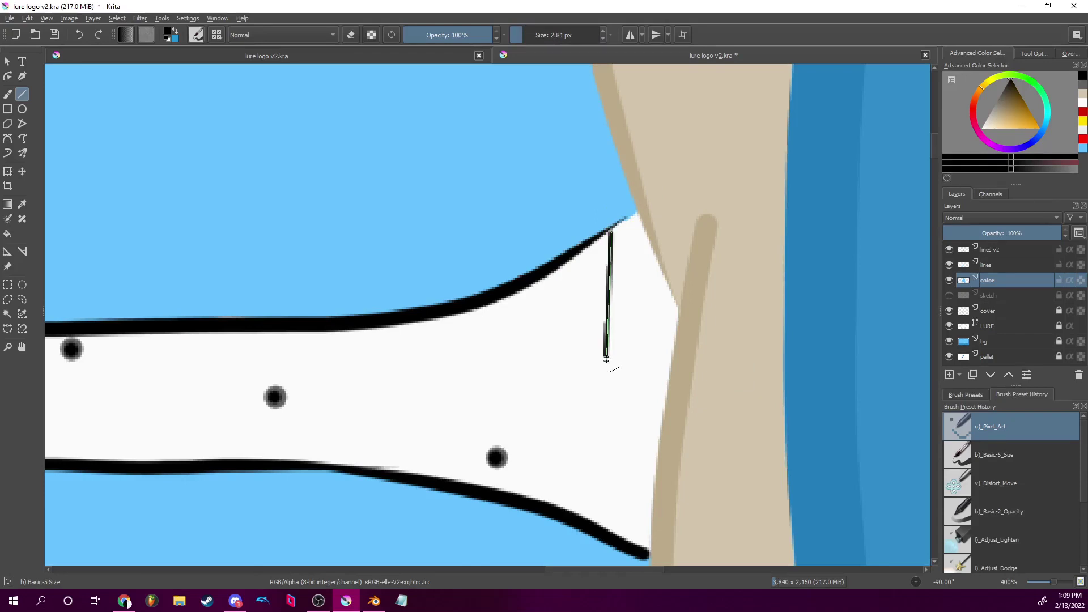
{"action": "left_click_drag", "start_coordinate": [607, 359], "coordinate": [611, 360]}
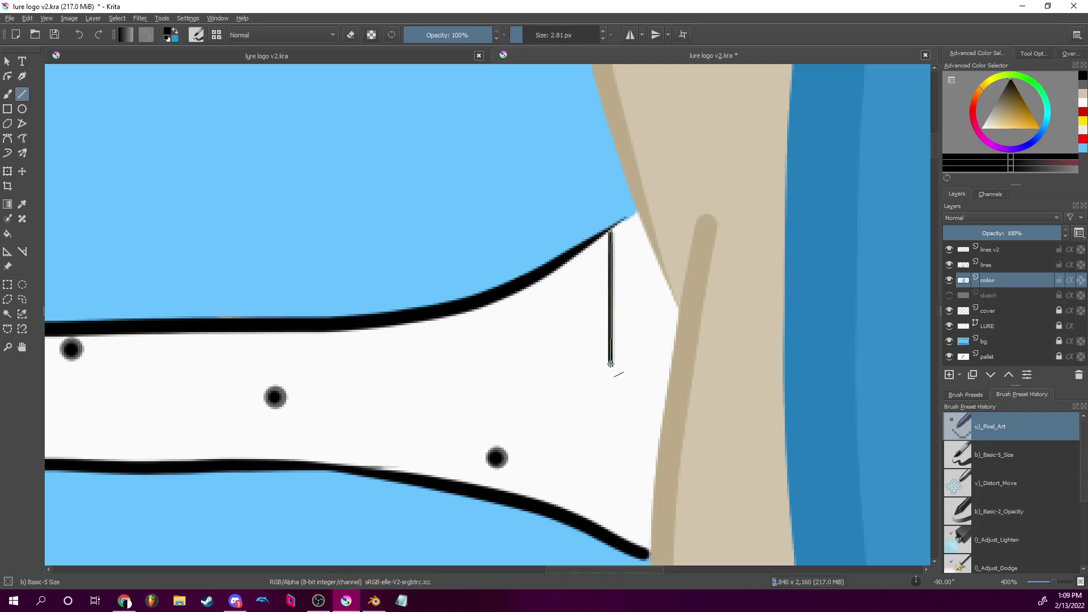
{"action": "left_click_drag", "start_coordinate": [610, 365], "coordinate": [610, 365]}
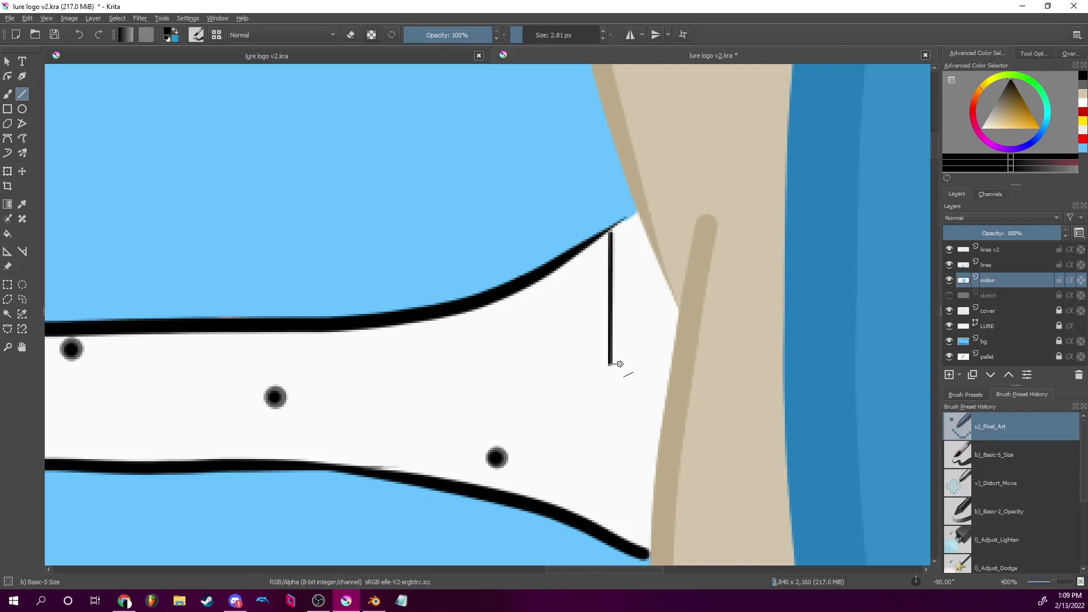
{"action": "left_click_drag", "start_coordinate": [620, 365], "coordinate": [663, 415]}
Paint a black arched doorway on the landing above the stairs, using an 8.64 px brush for the rounded top and 6.43 px below.
{"action": "left_click_drag", "start_coordinate": [917, 579], "coordinate": [931, 587]}
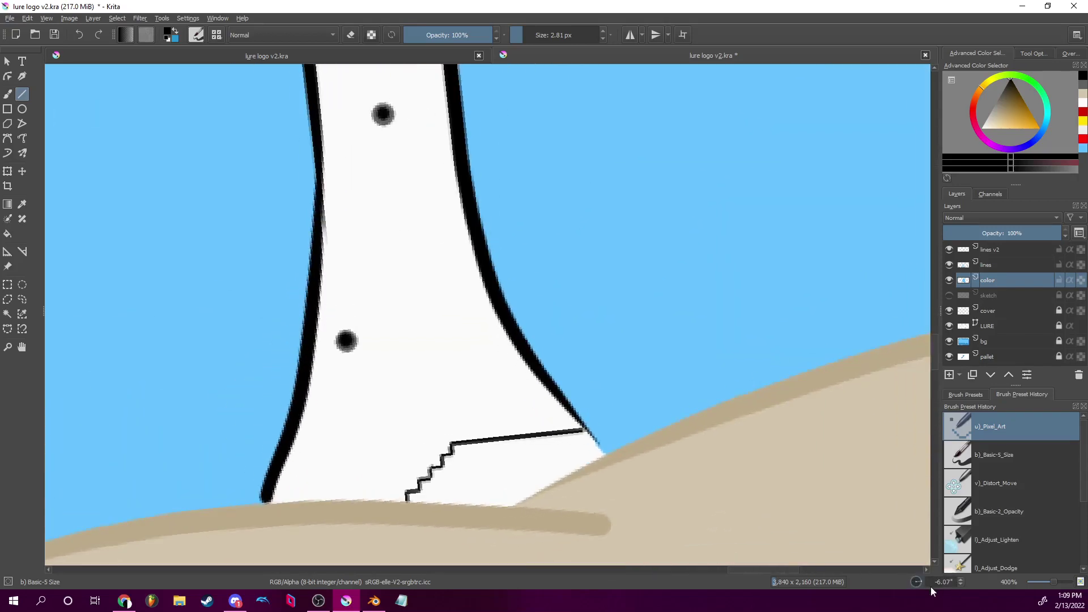
{"action": "left_click", "coordinate": [7, 95]}
{"action": "left_click_drag", "start_coordinate": [1053, 583], "coordinate": [1057, 584]}
{"action": "left_click_drag", "start_coordinate": [434, 390], "coordinate": [471, 265]}
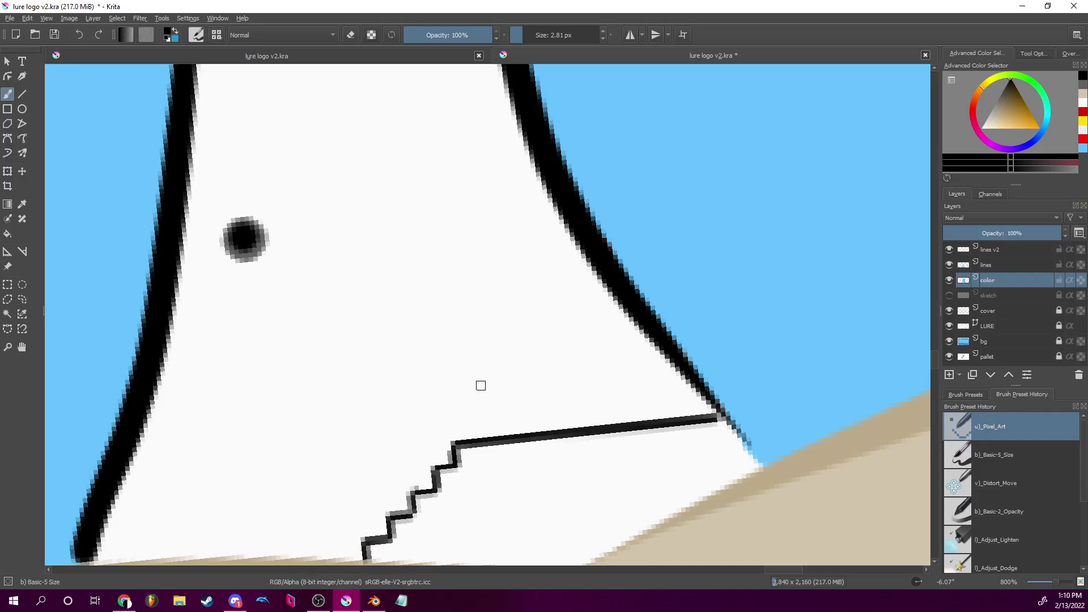
{"action": "left_click", "coordinate": [529, 32]}
{"action": "left_click_drag", "start_coordinate": [1011, 88], "coordinate": [1012, 70]}
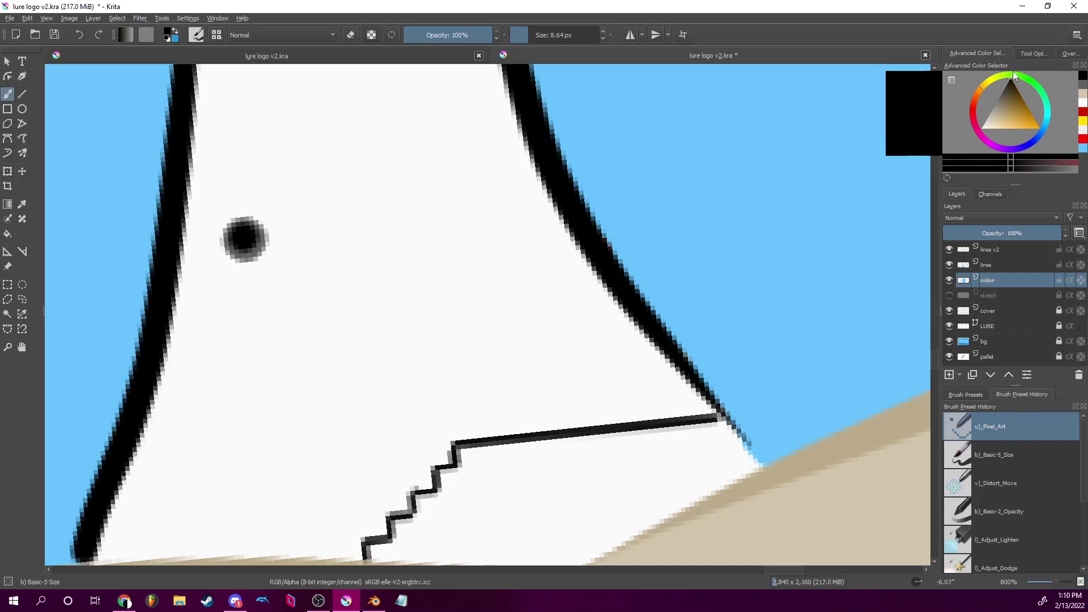
{"action": "left_click", "coordinate": [508, 383]}
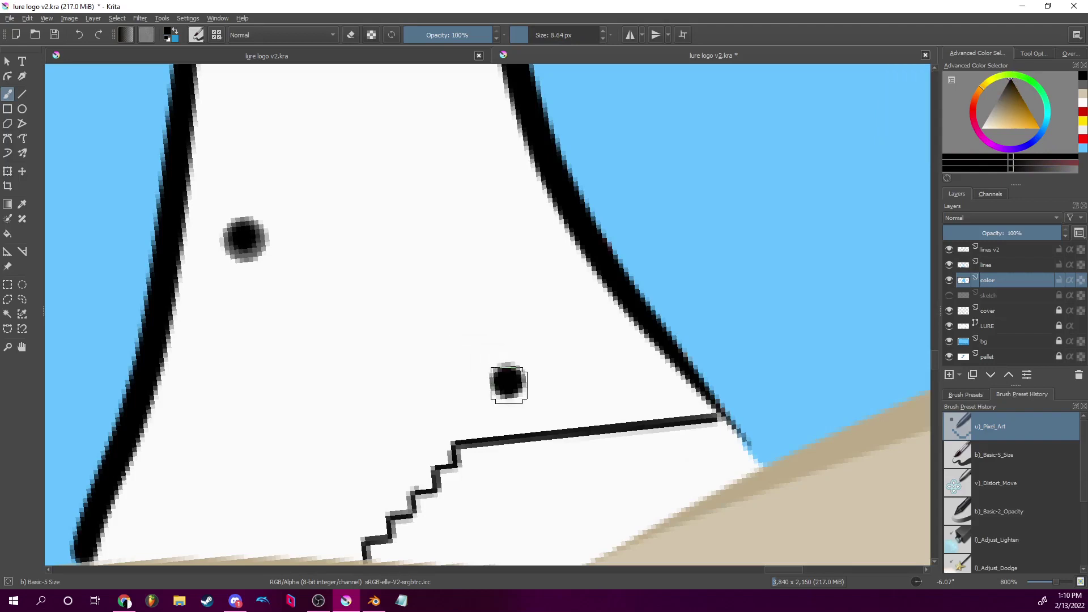
{"action": "left_click", "coordinate": [527, 36]}
{"action": "mouse_move", "coordinate": [497, 401]}
{"action": "left_mouse_down"}
{"action": "mouse_move", "coordinate": [501, 434]}
{"action": "mouse_move", "coordinate": [496, 394]}
{"action": "mouse_move", "coordinate": [519, 391]}
{"action": "mouse_move", "coordinate": [525, 432]}
{"action": "mouse_move", "coordinate": [521, 389]}
{"action": "mouse_move", "coordinate": [526, 433]}
{"action": "mouse_move", "coordinate": [518, 388]}
{"action": "mouse_move", "coordinate": [511, 423]}
{"action": "mouse_move", "coordinate": [503, 388]}
{"action": "mouse_move", "coordinate": [508, 431]}
{"action": "mouse_move", "coordinate": [517, 426]}
{"action": "mouse_move", "coordinate": [505, 430]}
{"action": "mouse_move", "coordinate": [514, 389]}
{"action": "mouse_move", "coordinate": [522, 425]}
{"action": "left_mouse_up"}
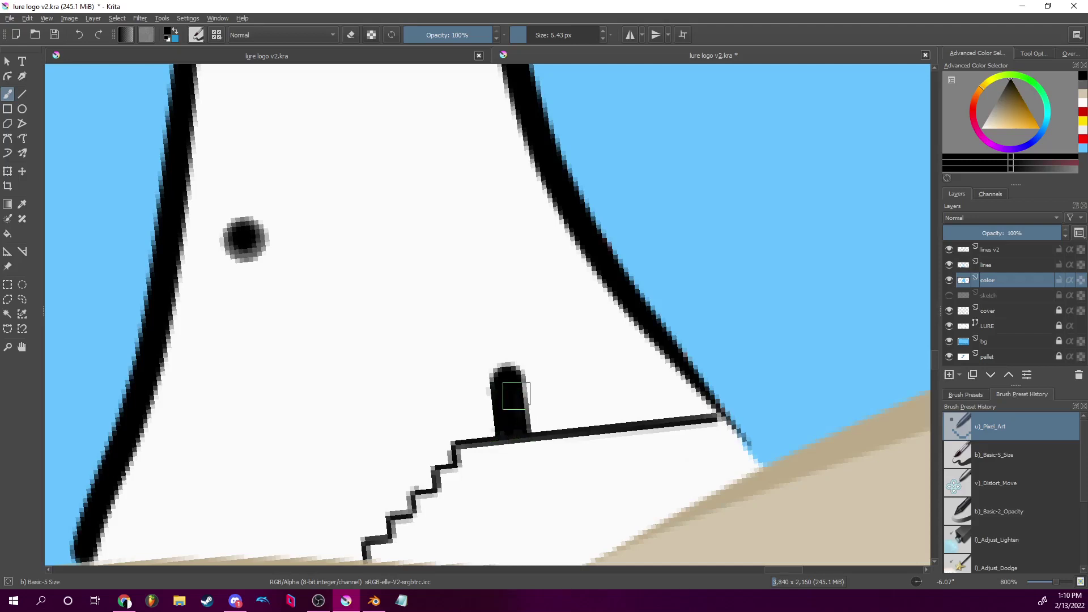
Reset the canvas rotation to 0°.
{"action": "left_click_drag", "start_coordinate": [1056, 584], "coordinate": [1046, 584]}
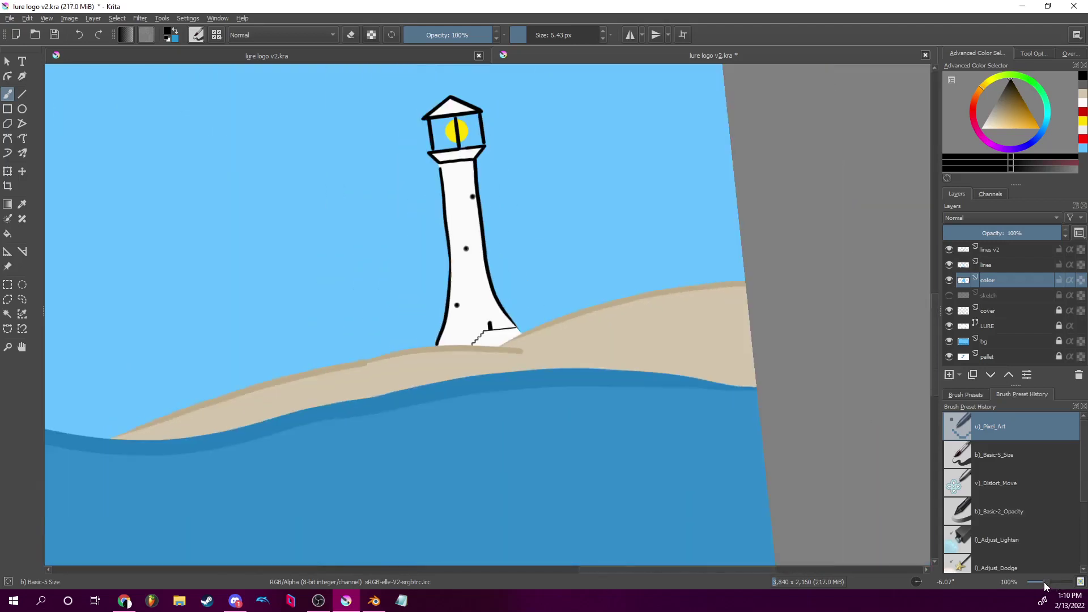
{"action": "left_click_drag", "start_coordinate": [599, 288], "coordinate": [707, 345]}
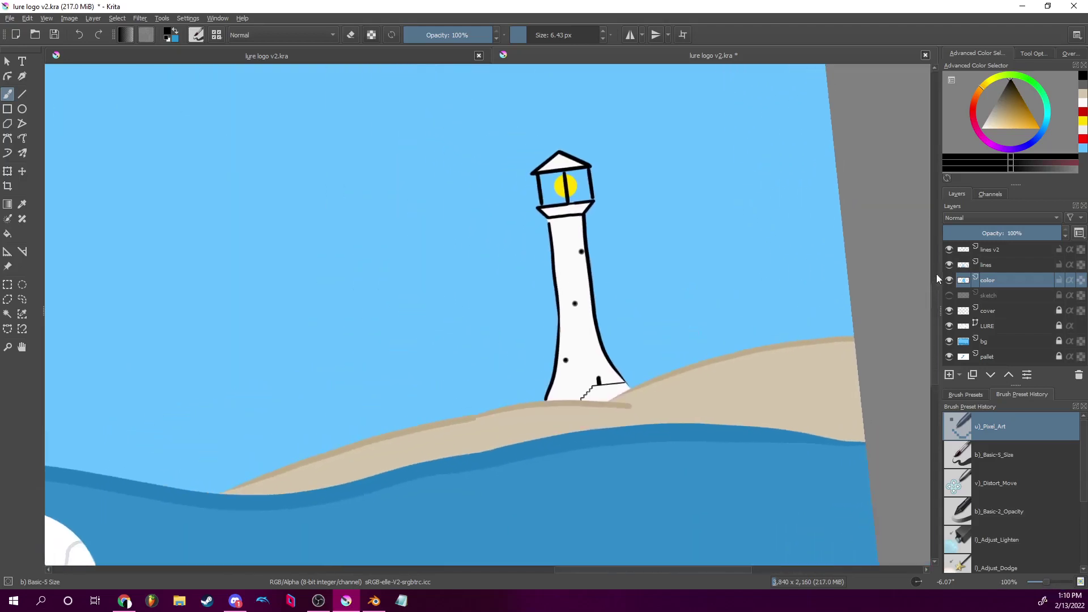
{"action": "left_click", "coordinate": [952, 582]}
{"action": "type", "text": "0"}
{"action": "key", "text": "Return"}
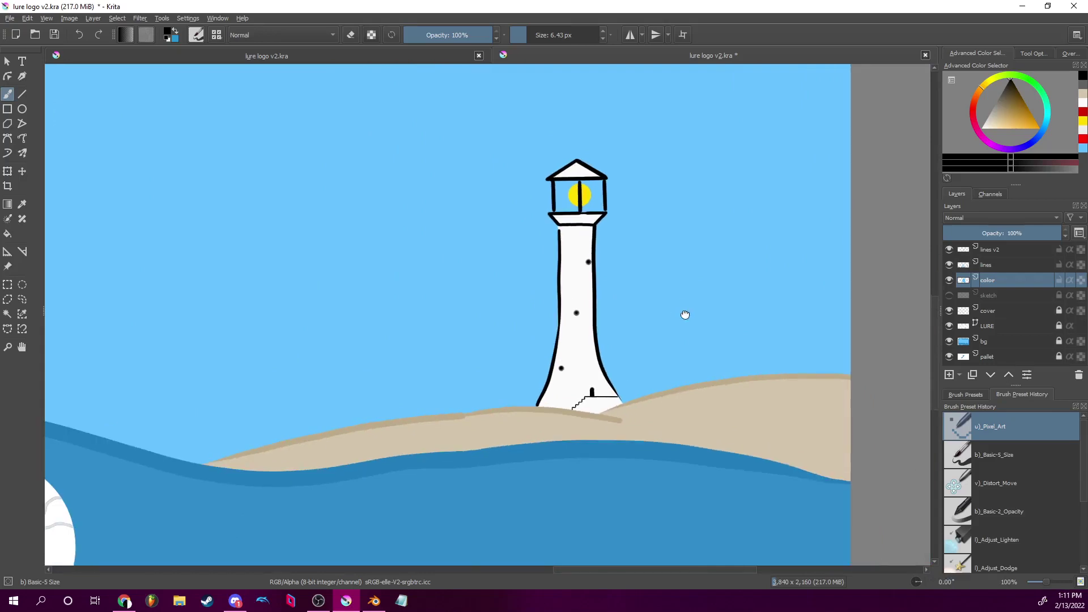
Examine the whole illustration, including the lighthouse, lure lettering, faint background figure and brown boat.
{"action": "left_click_drag", "start_coordinate": [686, 315], "coordinate": [757, 284]}
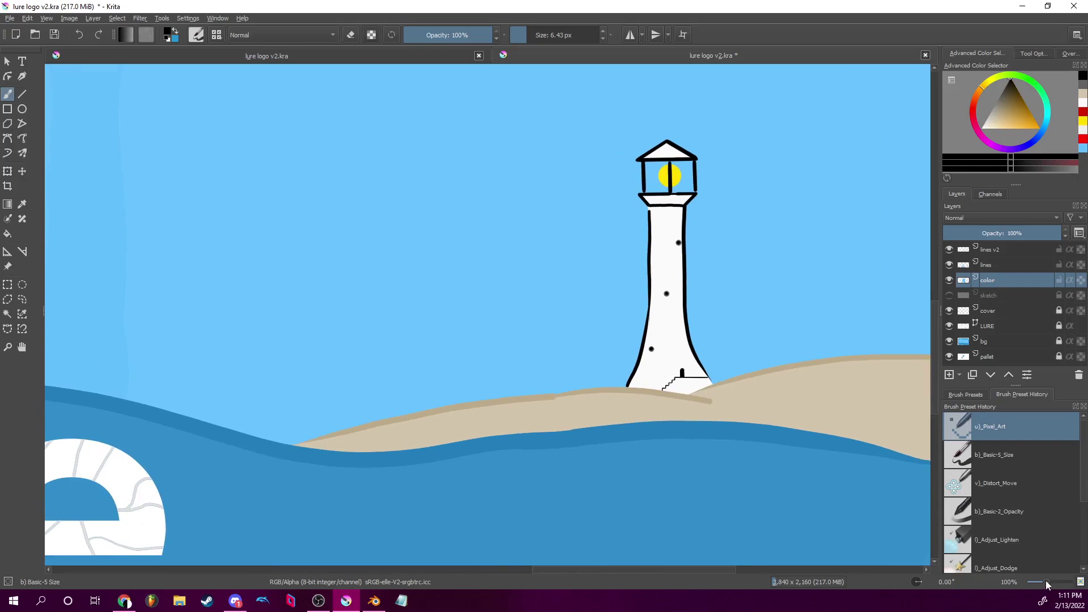
{"action": "left_click_drag", "start_coordinate": [1046, 581], "coordinate": [1039, 576]}
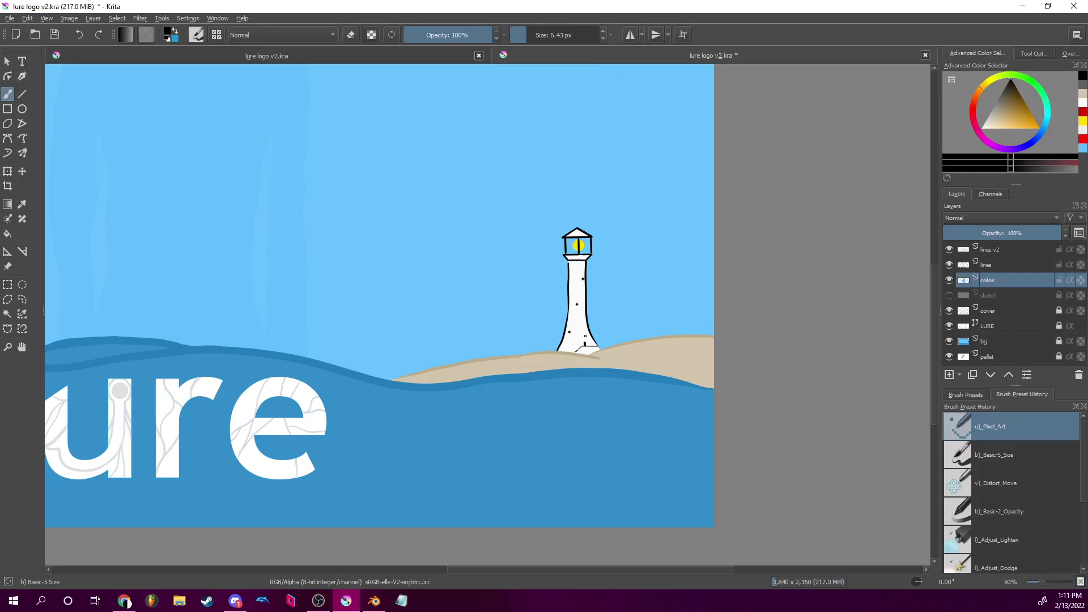
{"action": "left_click_drag", "start_coordinate": [578, 347], "coordinate": [758, 343]}
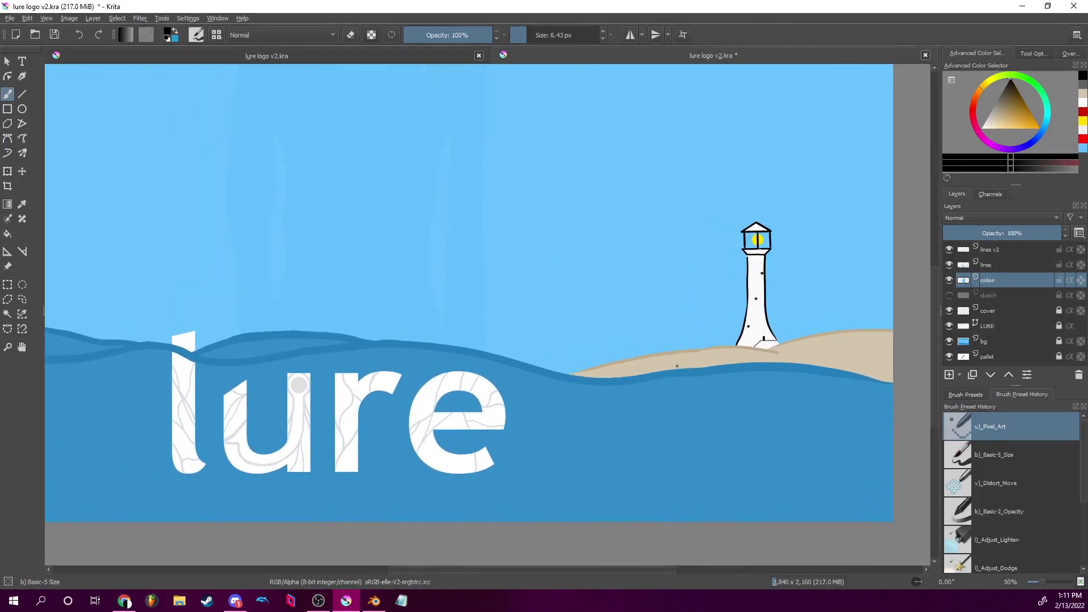
{"action": "left_click_drag", "start_coordinate": [636, 427], "coordinate": [834, 390]}
{"action": "left_click_drag", "start_coordinate": [787, 328], "coordinate": [788, 440]}
{"action": "left_click_drag", "start_coordinate": [281, 368], "coordinate": [558, 263]}
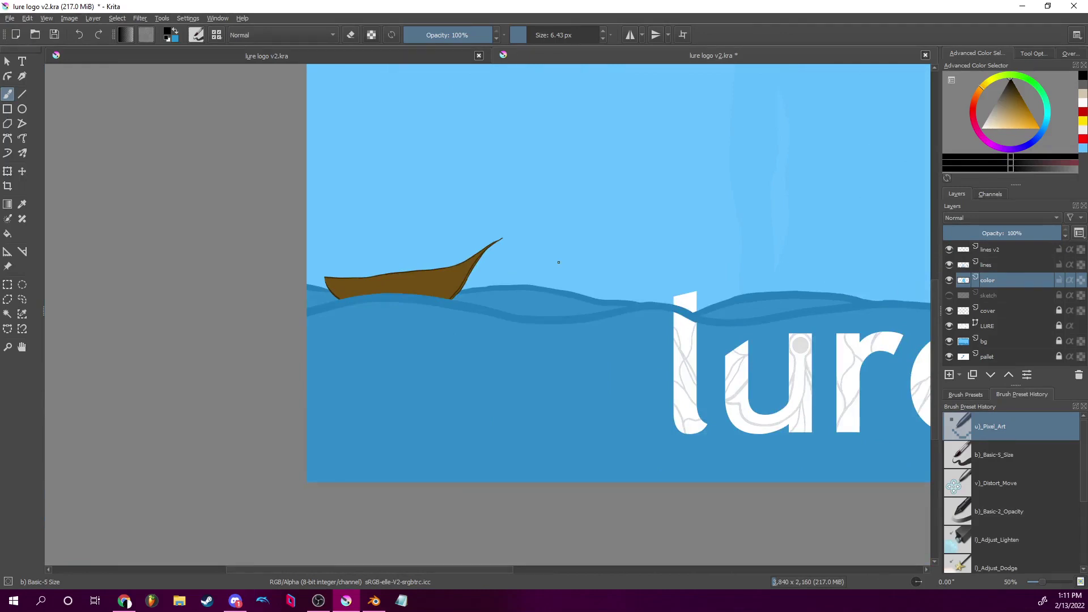
{"action": "left_click_drag", "start_coordinate": [752, 262], "coordinate": [630, 431]}
{"action": "left_click_drag", "start_coordinate": [718, 302], "coordinate": [649, 425]}
{"action": "left_click_drag", "start_coordinate": [807, 267], "coordinate": [670, 224]}
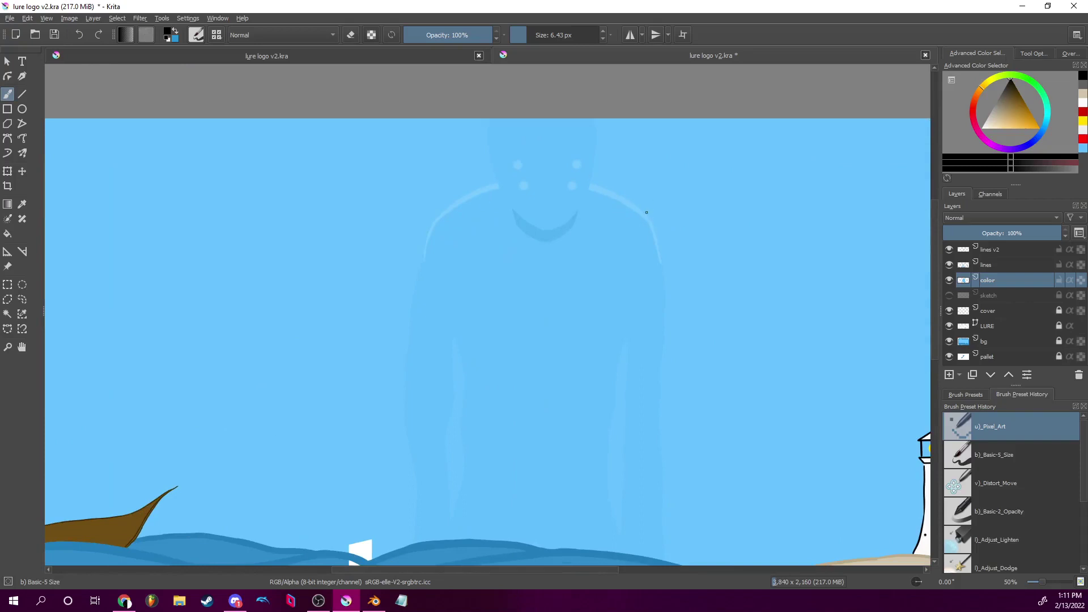
{"action": "right_click", "coordinate": [317, 415]}
{"action": "left_click", "coordinate": [342, 245]}
{"action": "left_click_drag", "start_coordinate": [350, 443], "coordinate": [671, 260]}
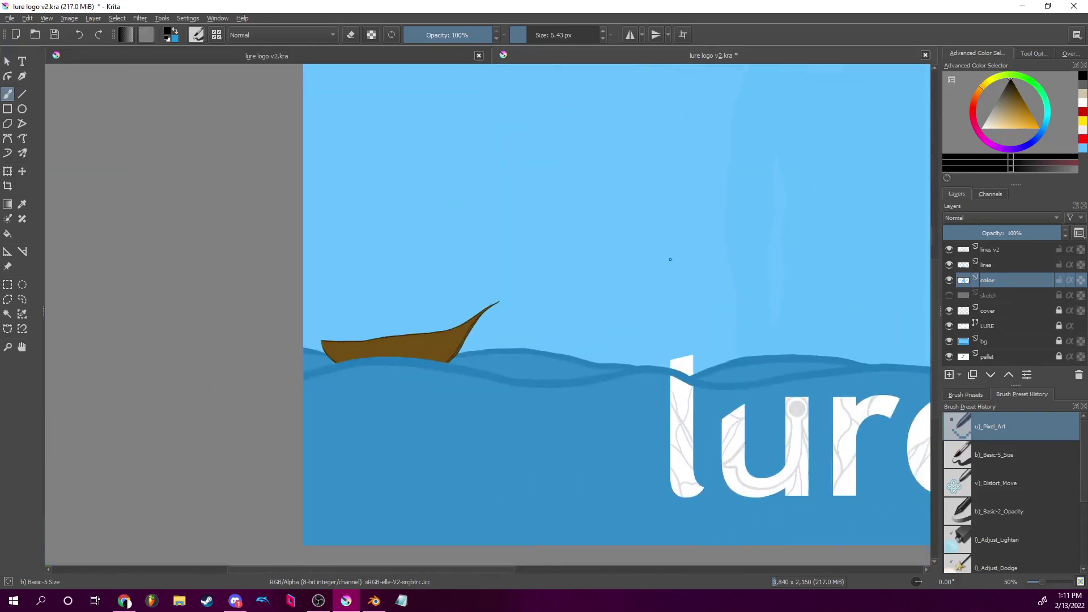
Show the sketch layer to reveal the lantern guide at the boat's bow.
{"action": "left_click_drag", "start_coordinate": [440, 393], "coordinate": [494, 334]}
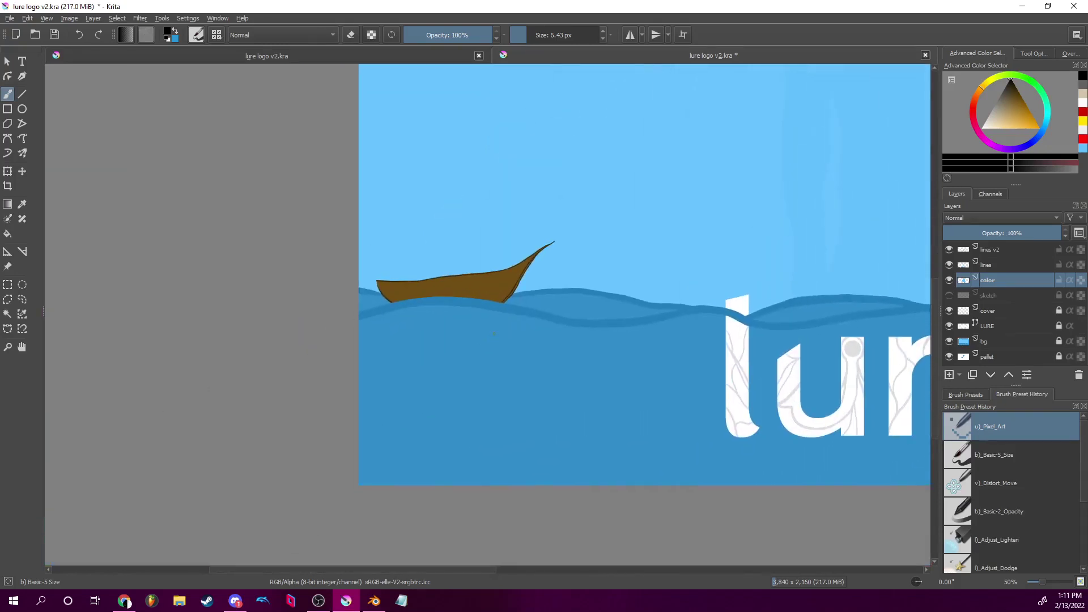
{"action": "left_click", "coordinate": [950, 295]}
{"action": "scroll", "coordinate": [1047, 584], "scroll_direction": "up", "scroll_amount": 3}
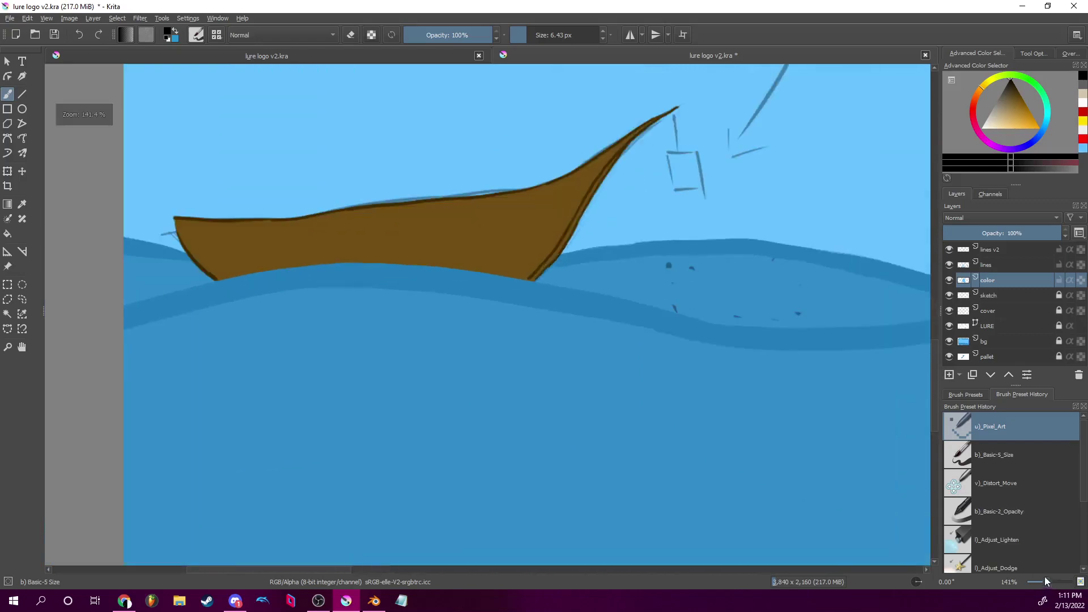
{"action": "left_click_drag", "start_coordinate": [694, 389], "coordinate": [662, 440]}
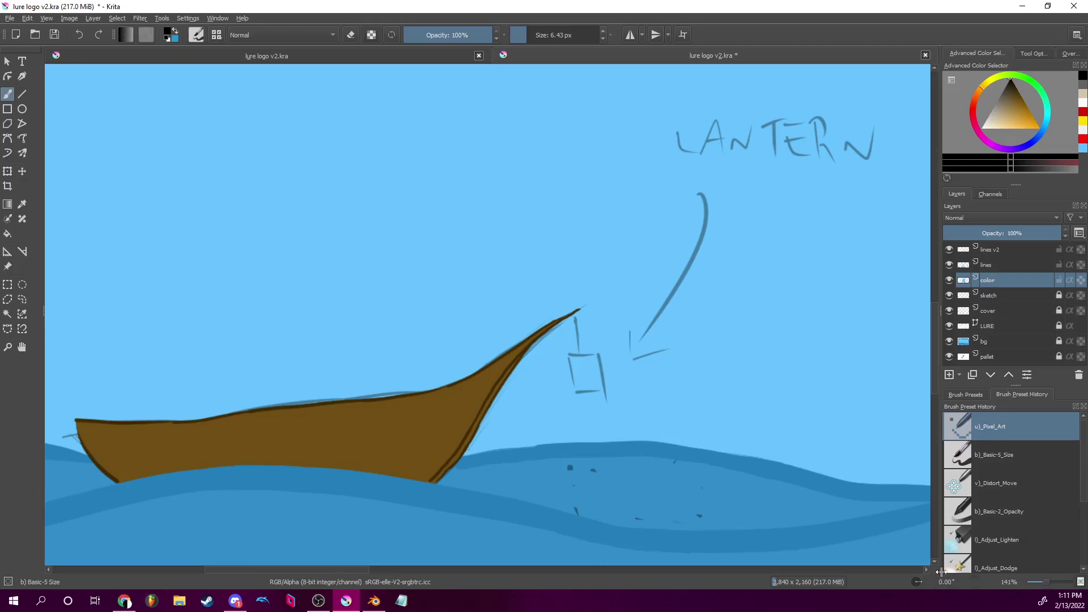
{"action": "left_click_drag", "start_coordinate": [920, 580], "coordinate": [923, 573]}
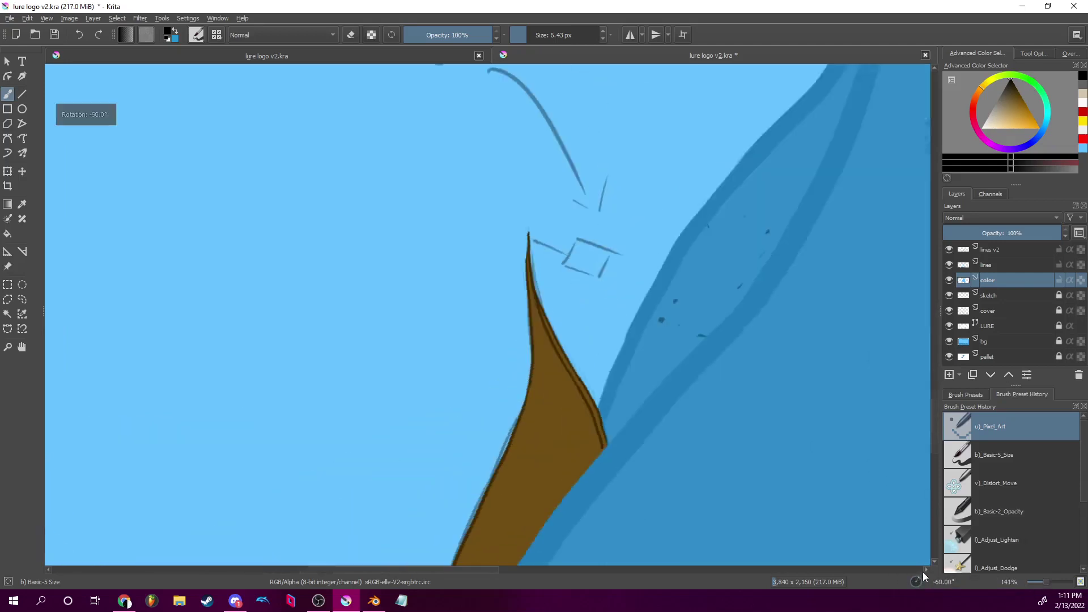
On the lines layer, draw a black cord with the 6.43 px brush from the bow tip down to the sketched lantern.
{"action": "left_click", "coordinate": [988, 265]}
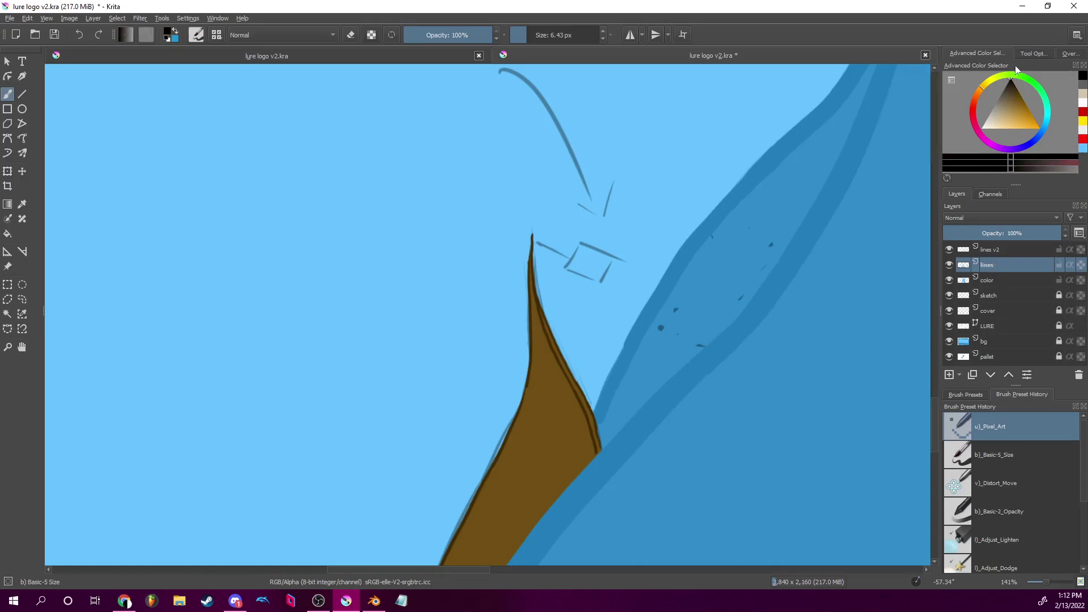
{"action": "left_click_drag", "start_coordinate": [1046, 579], "coordinate": [1052, 580]}
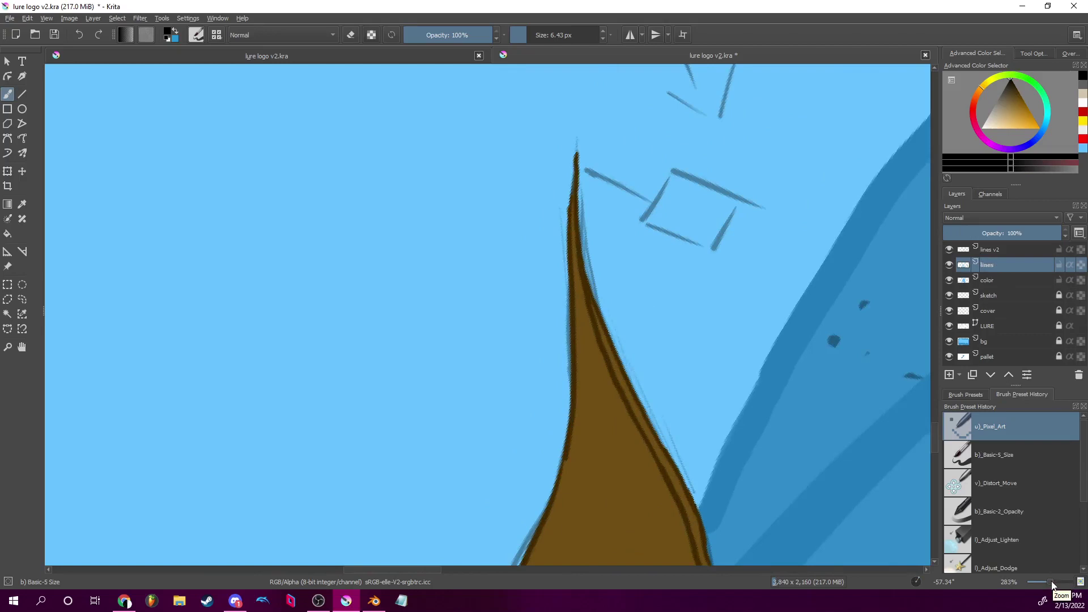
{"action": "left_click_drag", "start_coordinate": [752, 226], "coordinate": [677, 316]}
{"action": "left_click_drag", "start_coordinate": [917, 582], "coordinate": [927, 582]}
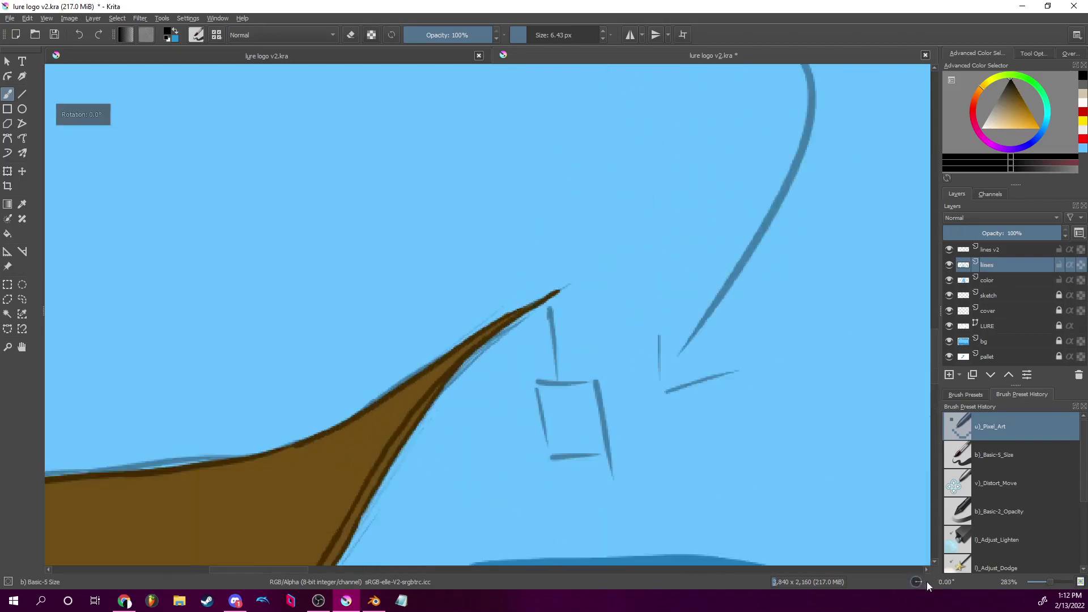
{"action": "mouse_move", "coordinate": [575, 328]}
{"action": "left_mouse_down"}
{"action": "mouse_move", "coordinate": [557, 244]}
{"action": "mouse_move", "coordinate": [531, 207]}
{"action": "mouse_move", "coordinate": [537, 276]}
{"action": "left_mouse_up"}
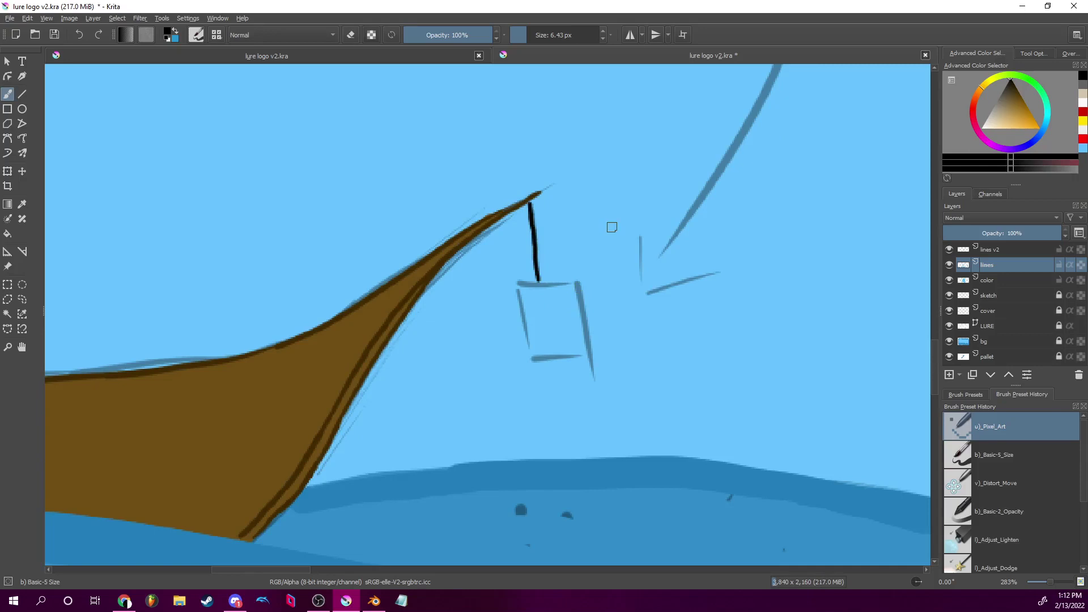
Draw the lantern's black domed cap with a curved lower edge at the end of the hanging cord.
{"action": "left_click_drag", "start_coordinate": [919, 581], "coordinate": [918, 564]}
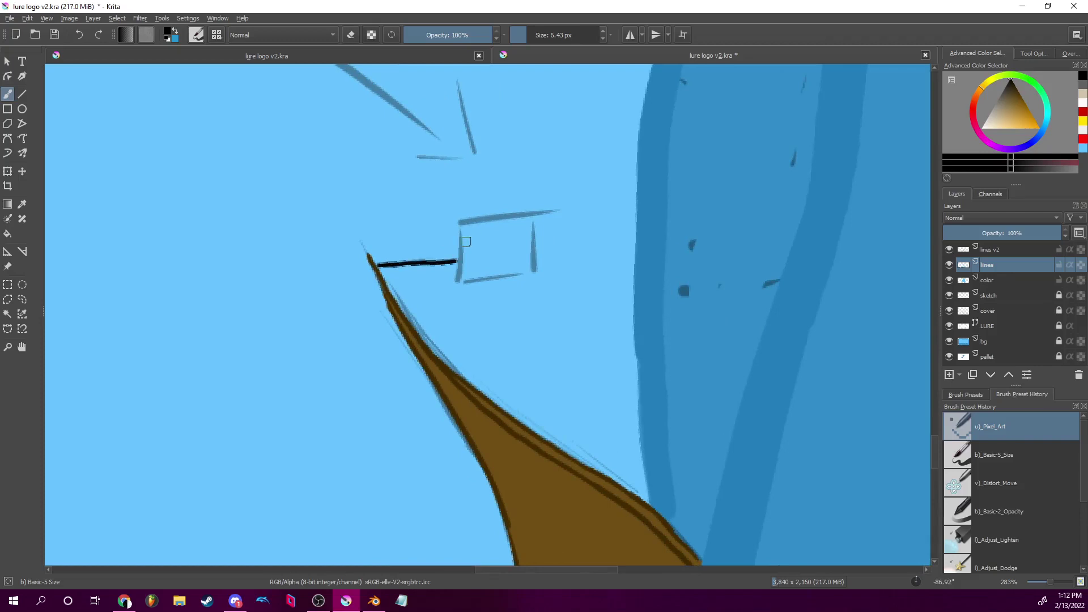
{"action": "mouse_move", "coordinate": [467, 239]}
{"action": "left_mouse_down"}
{"action": "mouse_move", "coordinate": [459, 270]}
{"action": "mouse_move", "coordinate": [481, 292]}
{"action": "left_mouse_up"}
{"action": "left_click_drag", "start_coordinate": [477, 242], "coordinate": [483, 291]}
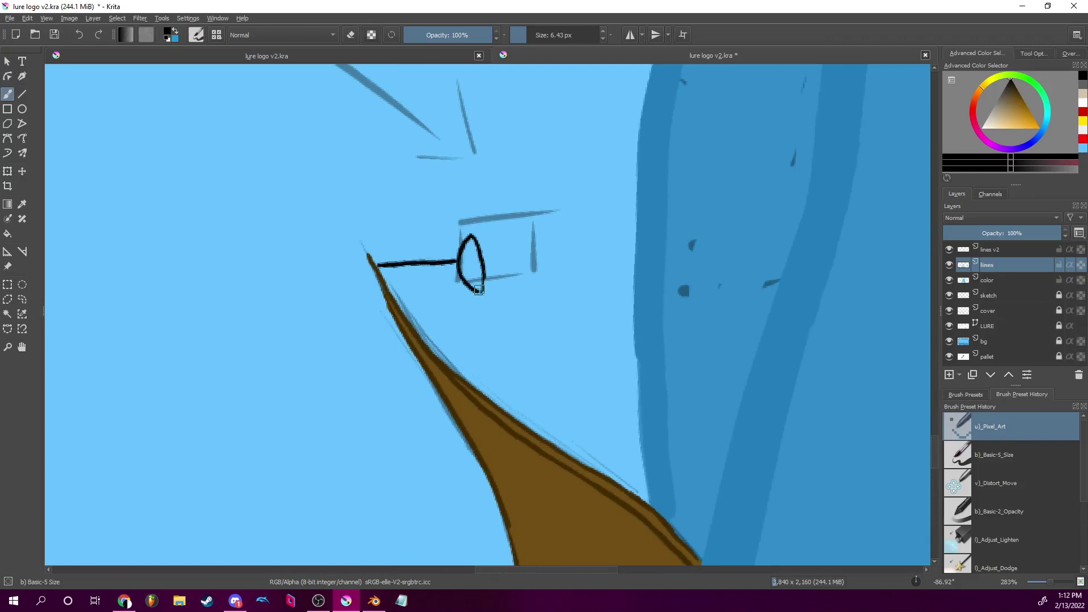
Draw the lantern's two slanted sides below the cap and close them with a curved bottom edge.
{"action": "mouse_move", "coordinate": [921, 587]}
{"action": "left_mouse_down"}
{"action": "mouse_move", "coordinate": [922, 579]}
{"action": "mouse_move", "coordinate": [927, 587]}
{"action": "left_mouse_up"}
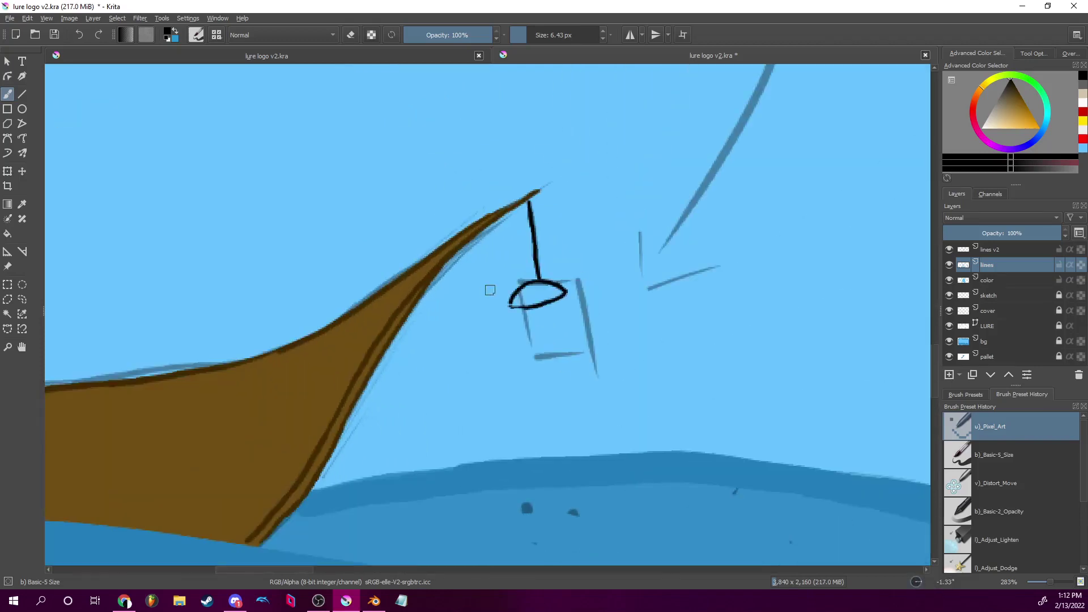
{"action": "left_click_drag", "start_coordinate": [516, 320], "coordinate": [531, 372]}
{"action": "left_click_drag", "start_coordinate": [567, 293], "coordinate": [581, 341]}
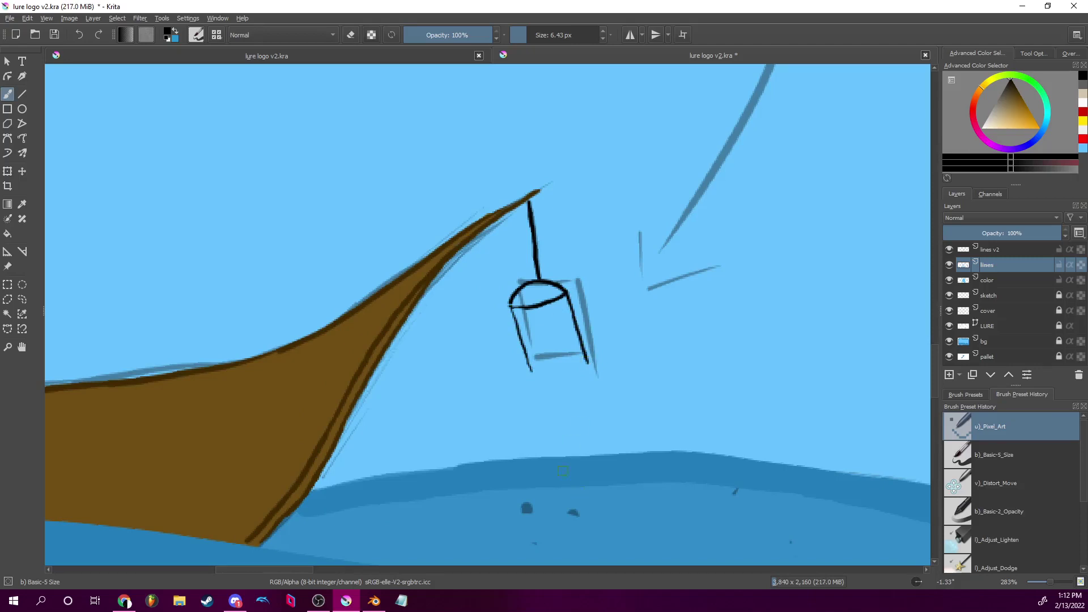
{"action": "left_click_drag", "start_coordinate": [919, 583], "coordinate": [919, 564]}
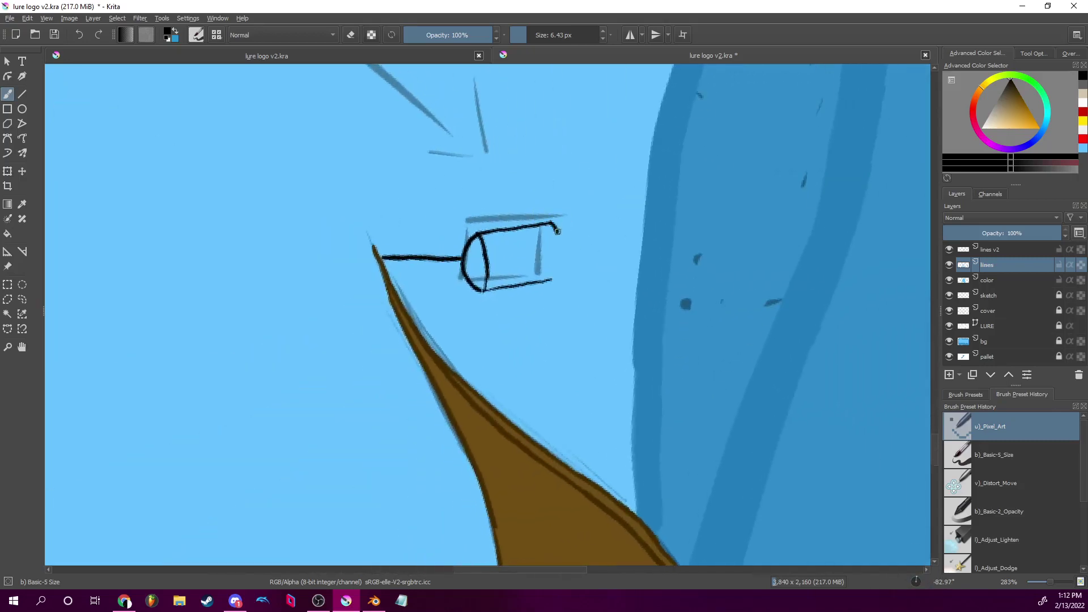
{"action": "left_click_drag", "start_coordinate": [557, 231], "coordinate": [559, 273]}
{"action": "left_click_drag", "start_coordinate": [921, 578], "coordinate": [923, 583]}
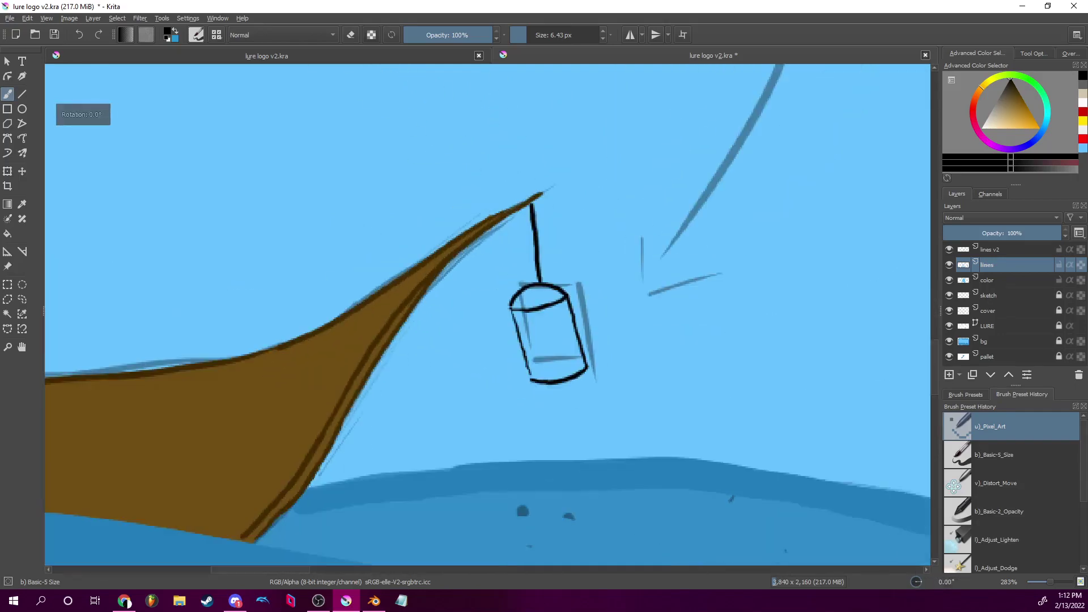
Add a curved black rim line just below the lantern's cap and another just above its bottom edge.
{"action": "left_click_drag", "start_coordinate": [645, 389], "coordinate": [651, 341]}
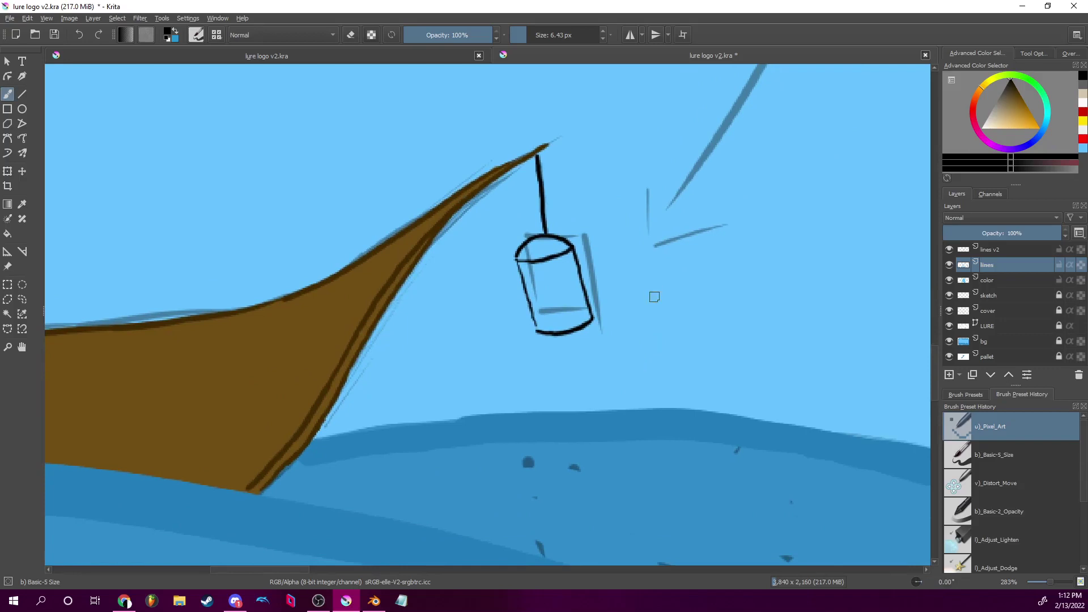
{"action": "left_click_drag", "start_coordinate": [919, 583], "coordinate": [914, 582]}
{"action": "left_click_drag", "start_coordinate": [467, 270], "coordinate": [547, 257]}
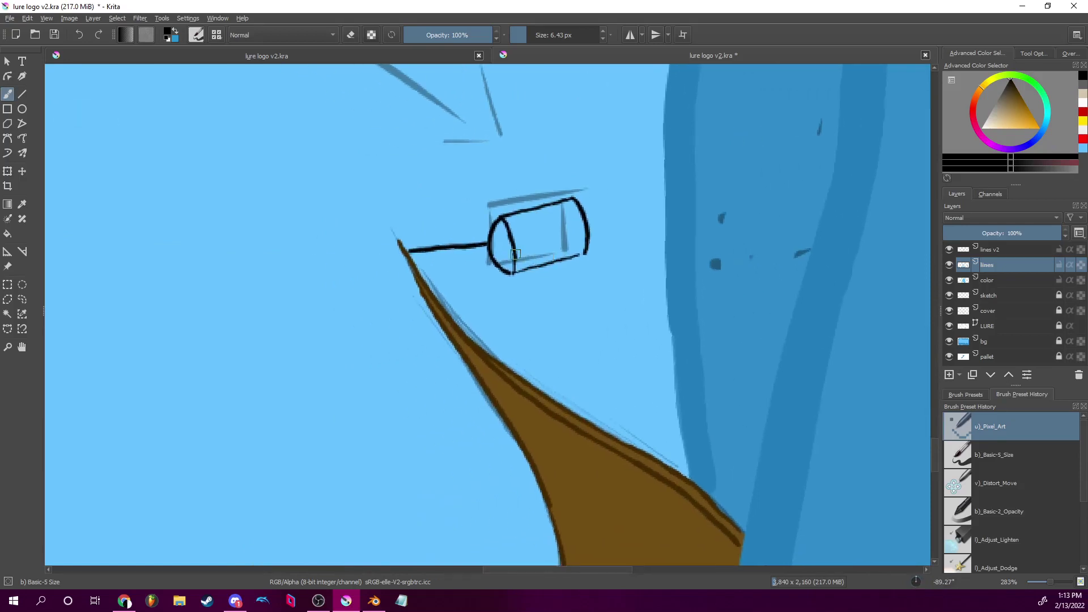
{"action": "left_click_drag", "start_coordinate": [1052, 583], "coordinate": [1056, 582]}
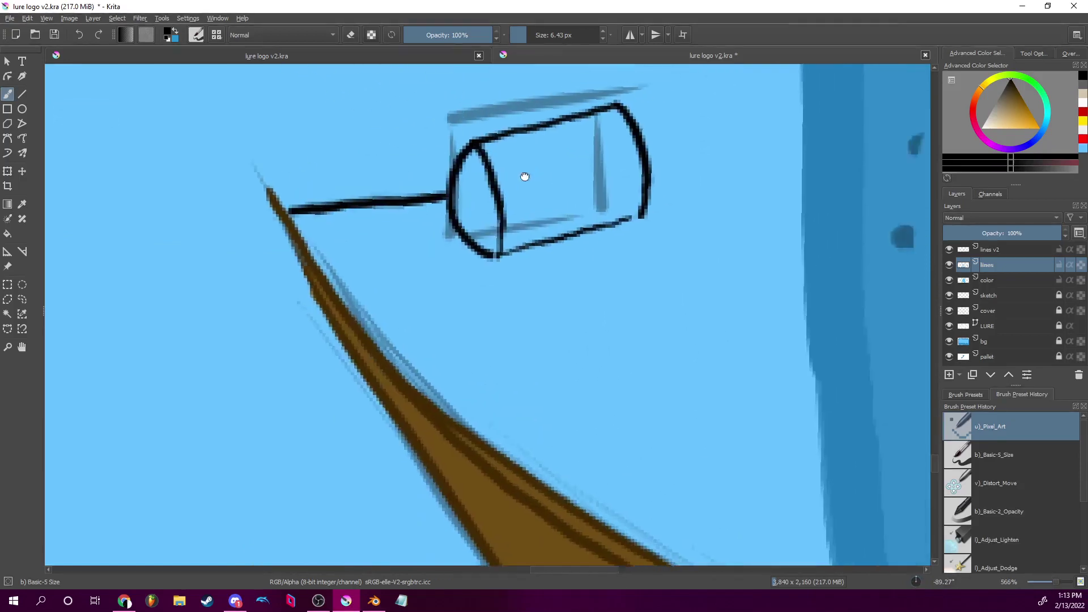
{"action": "mouse_move", "coordinate": [421, 161]}
{"action": "left_mouse_down"}
{"action": "mouse_move", "coordinate": [442, 203]}
{"action": "mouse_move", "coordinate": [446, 270]}
{"action": "left_mouse_up"}
{"action": "mouse_move", "coordinate": [530, 130]}
{"action": "left_mouse_down"}
{"action": "mouse_move", "coordinate": [551, 186]}
{"action": "mouse_move", "coordinate": [546, 241]}
{"action": "left_mouse_up"}
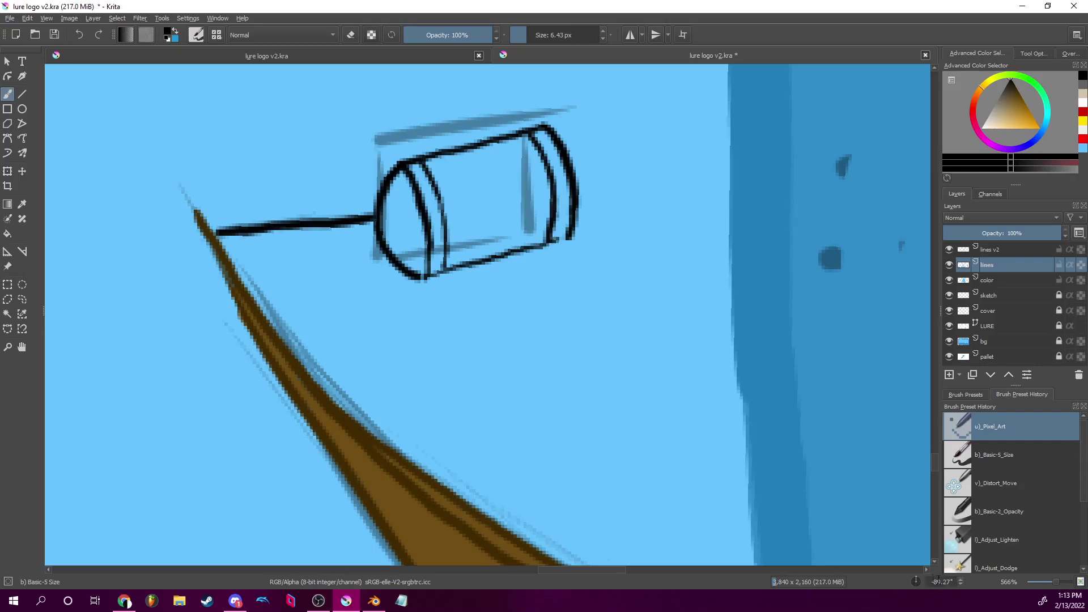
{"action": "left_click_drag", "start_coordinate": [917, 582], "coordinate": [937, 569]}
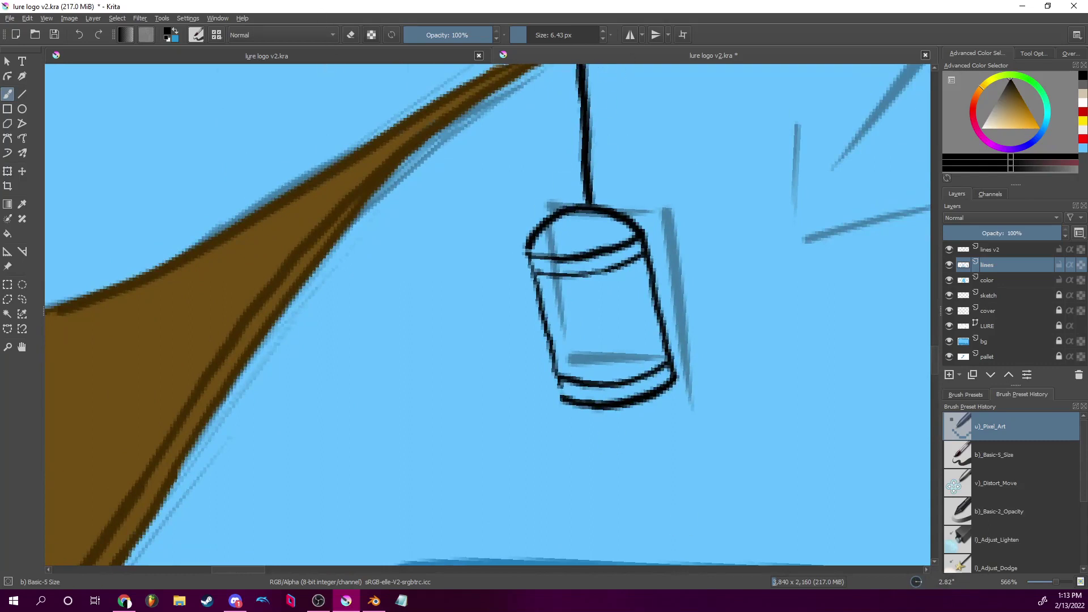
Draw three slanted black bars between the lantern's upper and lower rims, parallel to its sides.
{"action": "key", "text": "alt+Tab"}
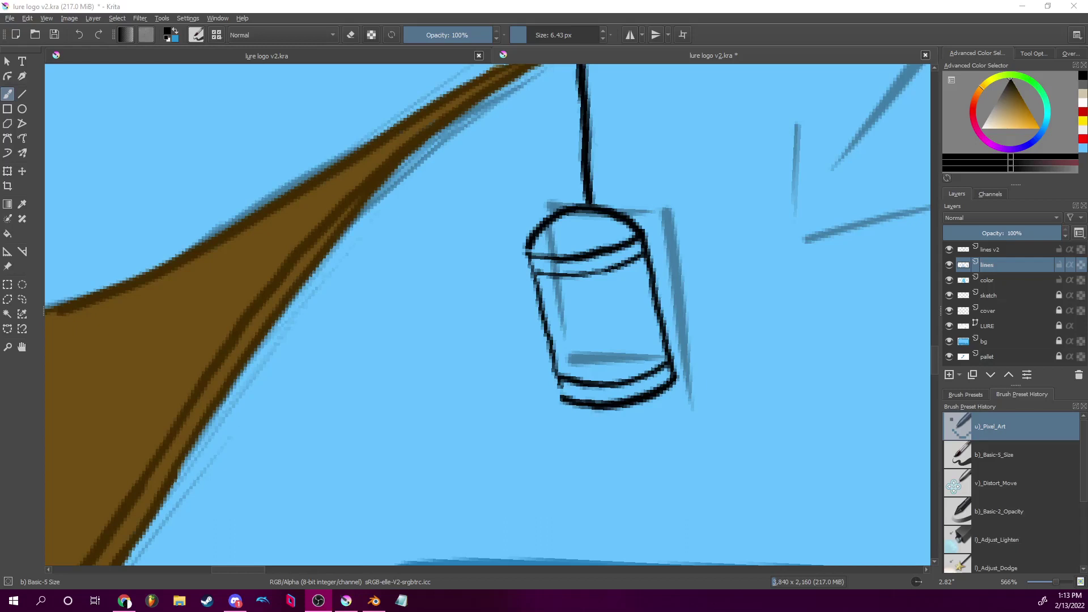
{"action": "left_click_drag", "start_coordinate": [727, 293], "coordinate": [592, 239]}
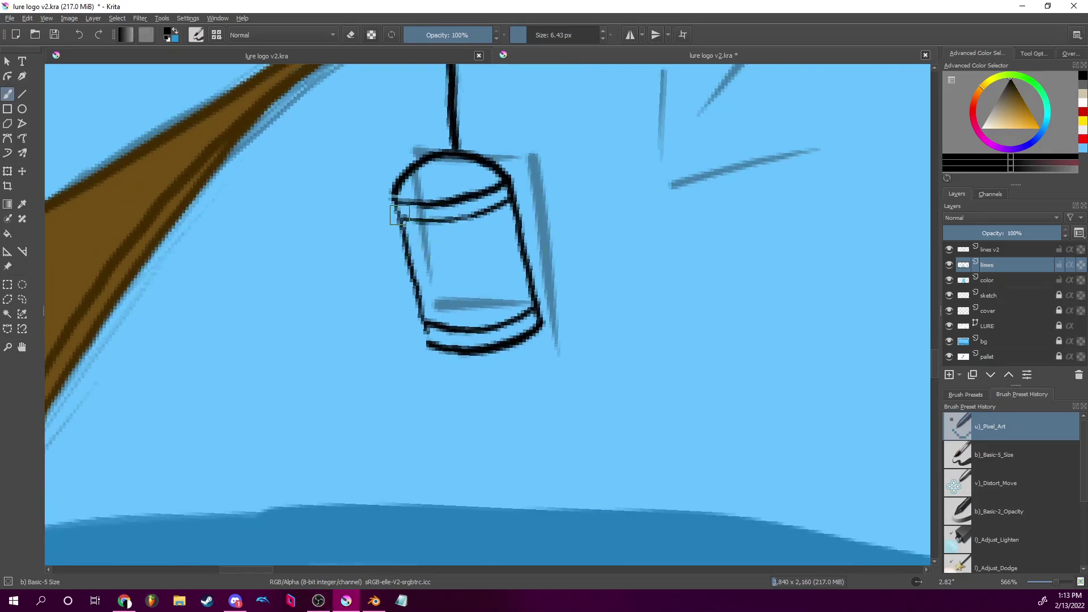
{"action": "left_click_drag", "start_coordinate": [422, 221], "coordinate": [447, 319]}
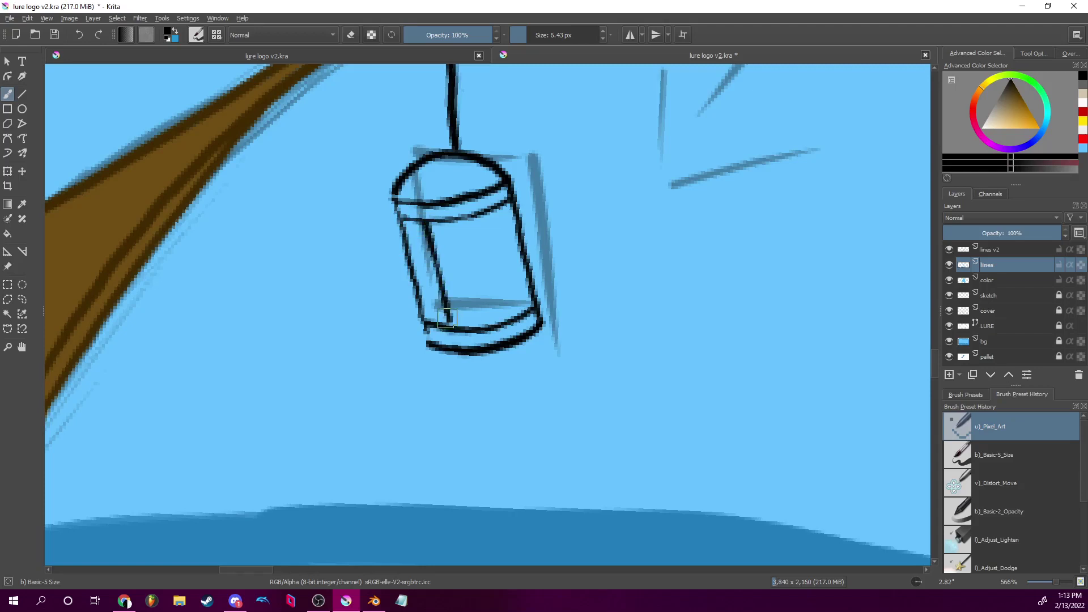
{"action": "left_click_drag", "start_coordinate": [457, 221], "coordinate": [483, 328]}
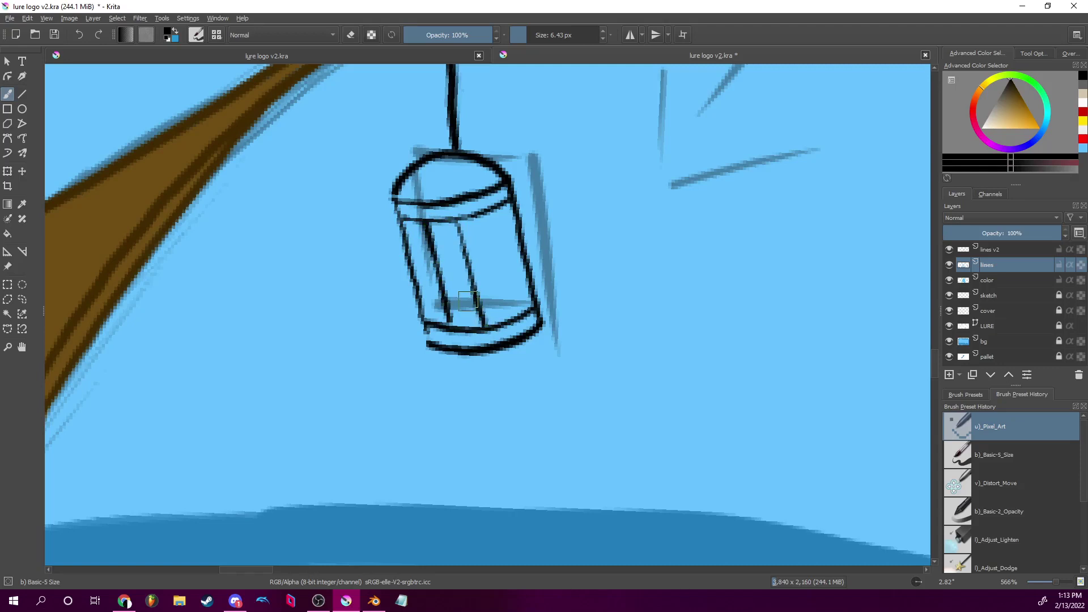
{"action": "left_click_drag", "start_coordinate": [491, 210], "coordinate": [517, 318]}
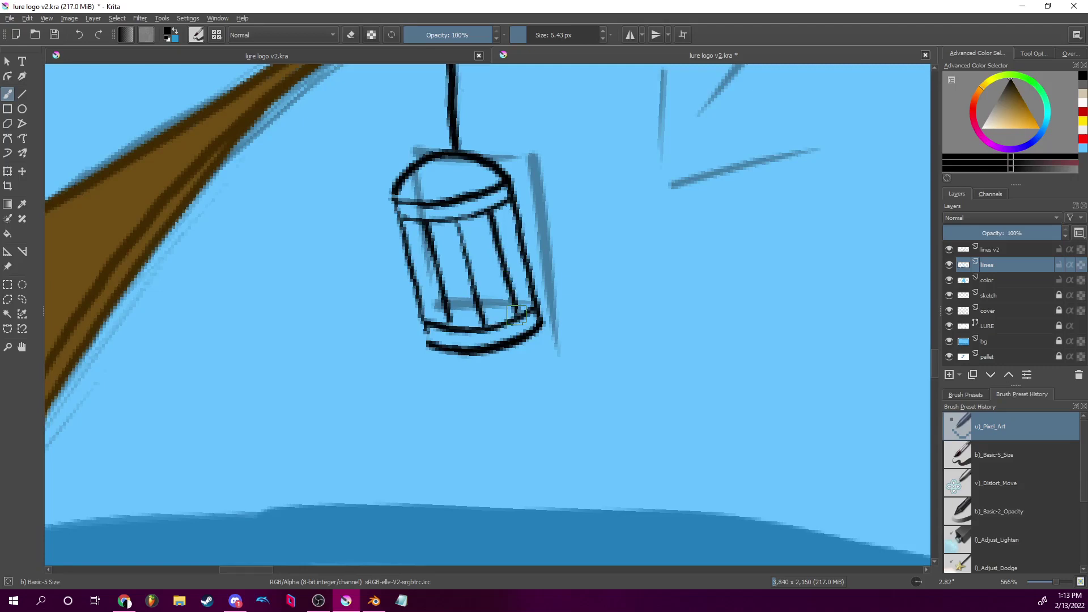
Hide the sketch layer so only the finished lantern linework shows.
{"action": "left_click_drag", "start_coordinate": [799, 360], "coordinate": [824, 442]}
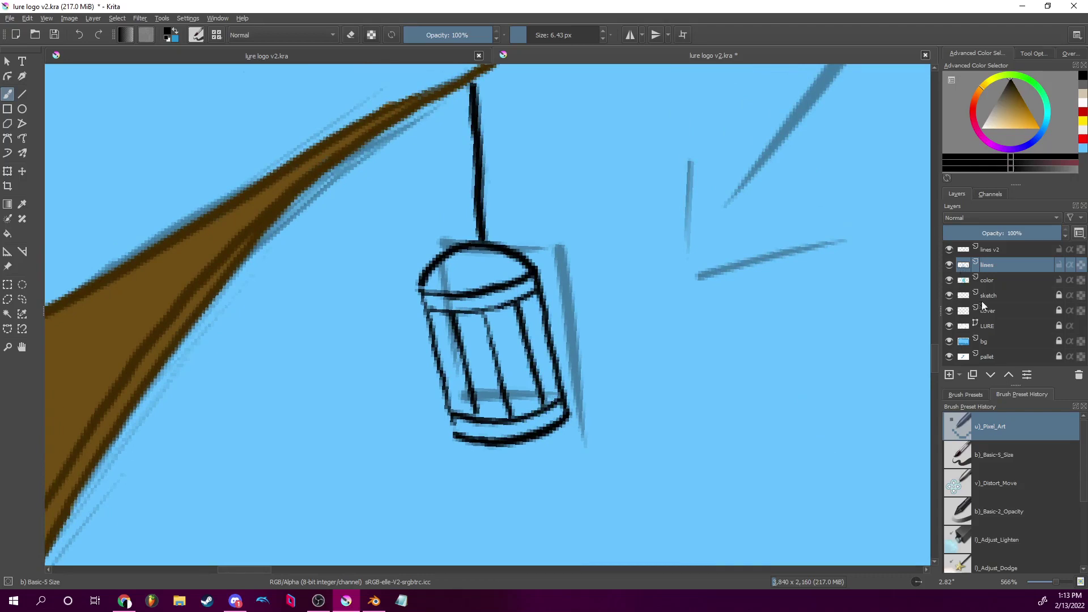
{"action": "left_click", "coordinate": [949, 296]}
{"action": "mouse_move", "coordinate": [561, 369]}
{"action": "left_mouse_down"}
{"action": "mouse_move", "coordinate": [656, 236]}
{"action": "mouse_move", "coordinate": [605, 352]}
{"action": "mouse_move", "coordinate": [617, 296]}
{"action": "left_mouse_up"}
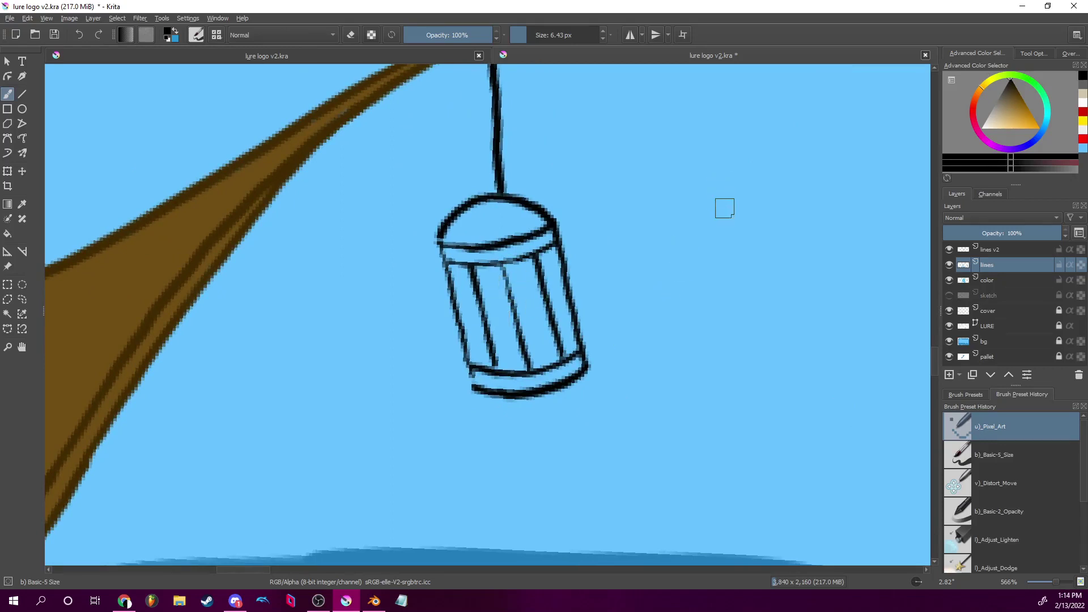
{"action": "mouse_move", "coordinate": [838, 241]}
{"action": "left_mouse_down"}
{"action": "mouse_move", "coordinate": [770, 372]}
{"action": "mouse_move", "coordinate": [820, 267]}
{"action": "left_mouse_up"}
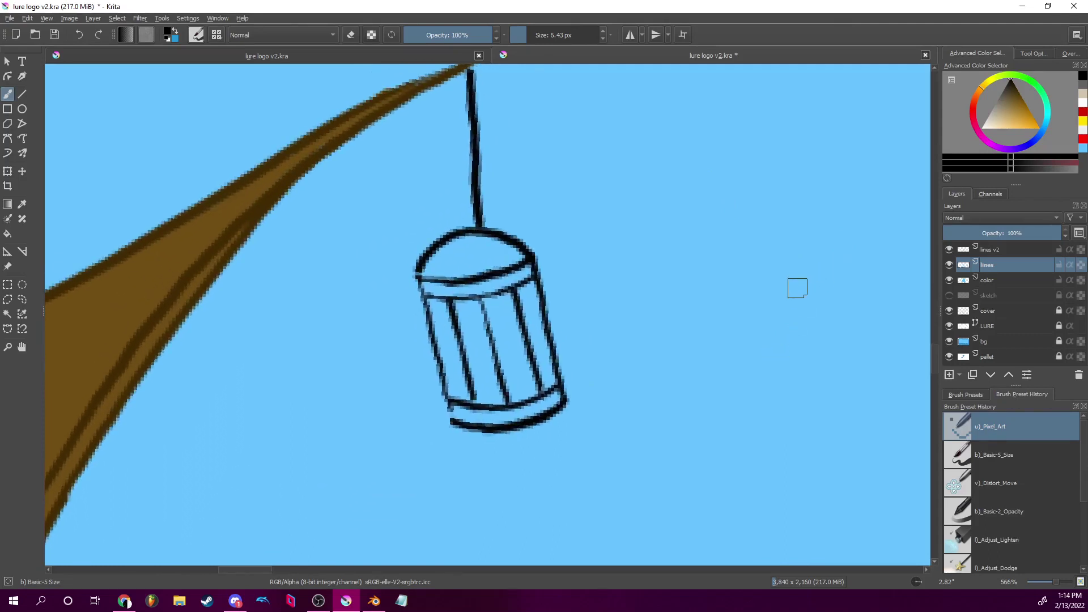
On the color layer, paint a round yellow light in the lantern's center with an 18.16 px brush.
{"action": "left_click", "coordinate": [1001, 280]}
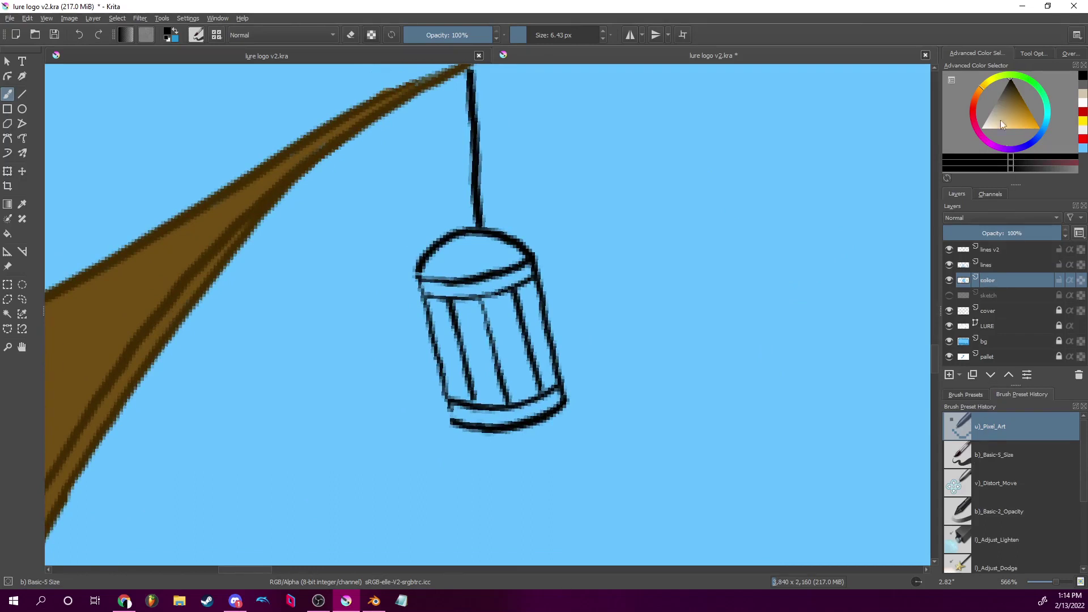
{"action": "left_click", "coordinate": [1083, 122]}
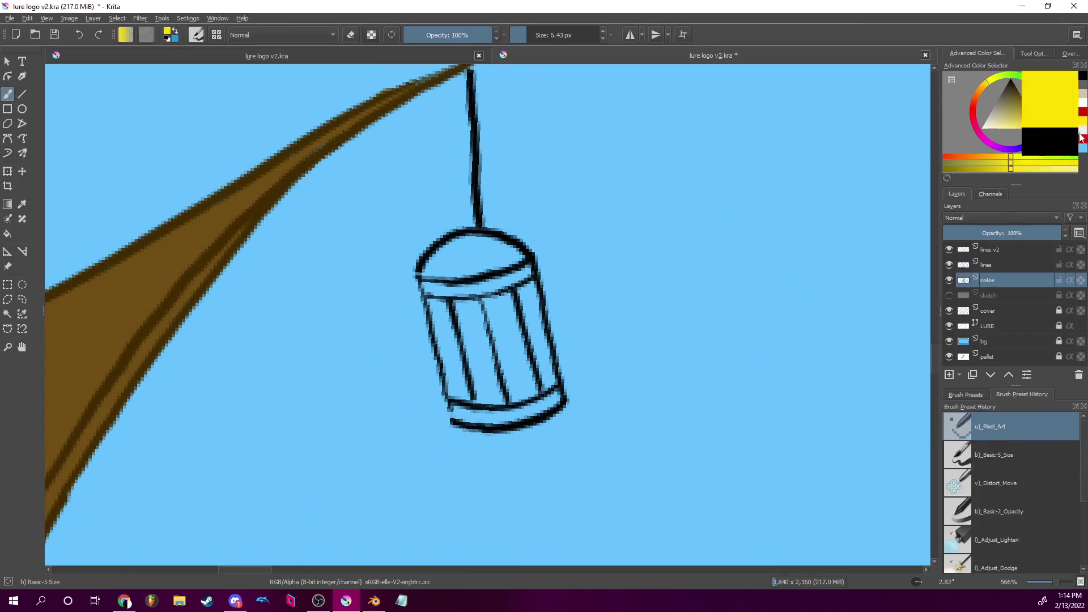
{"action": "left_click", "coordinate": [532, 34]}
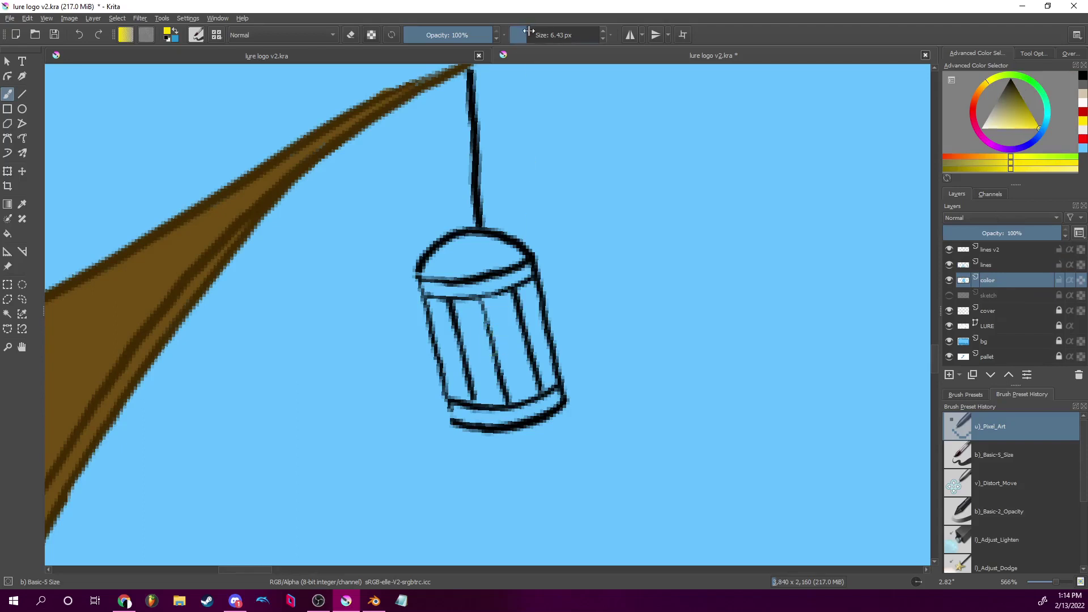
{"action": "left_click", "coordinate": [492, 344]}
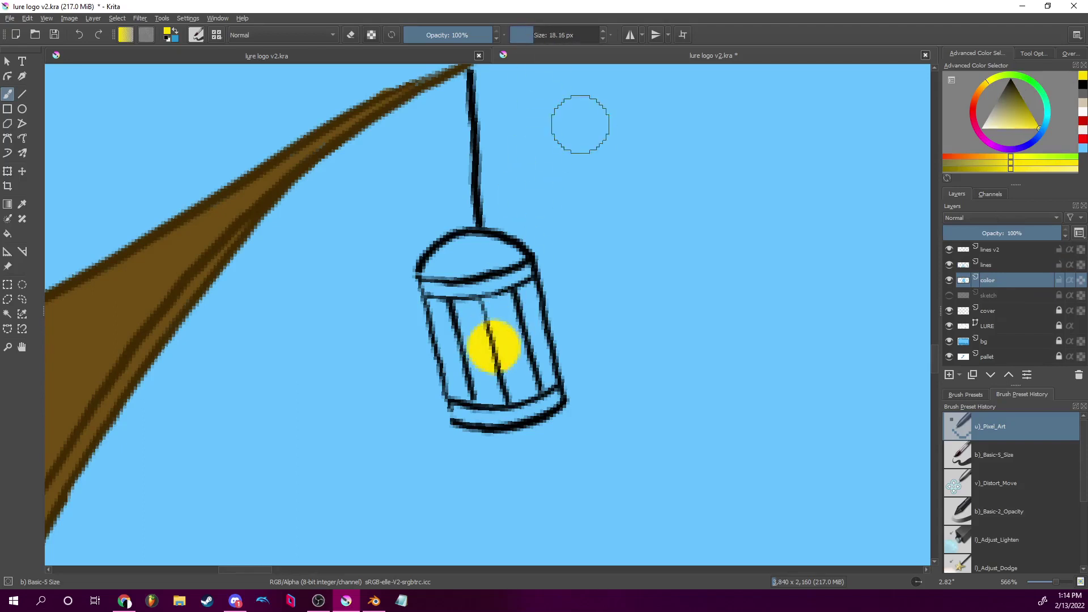
Fill the lantern's cap, upper rim band and lower rim band with dark grey on the color layer using a 12.29 px brush.
{"action": "left_click_drag", "start_coordinate": [535, 35], "coordinate": [529, 31]}
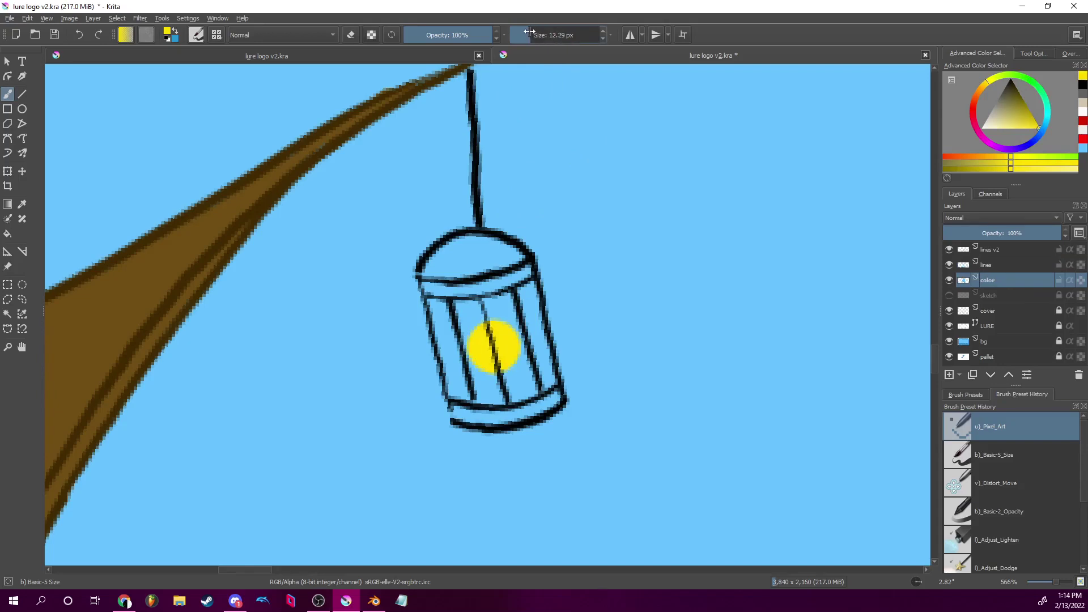
{"action": "mouse_move", "coordinate": [1057, 587]}
{"action": "left_mouse_down"}
{"action": "mouse_move", "coordinate": [1042, 584]}
{"action": "mouse_move", "coordinate": [1054, 583]}
{"action": "left_mouse_up"}
{"action": "left_click_drag", "start_coordinate": [1005, 97], "coordinate": [994, 100]}
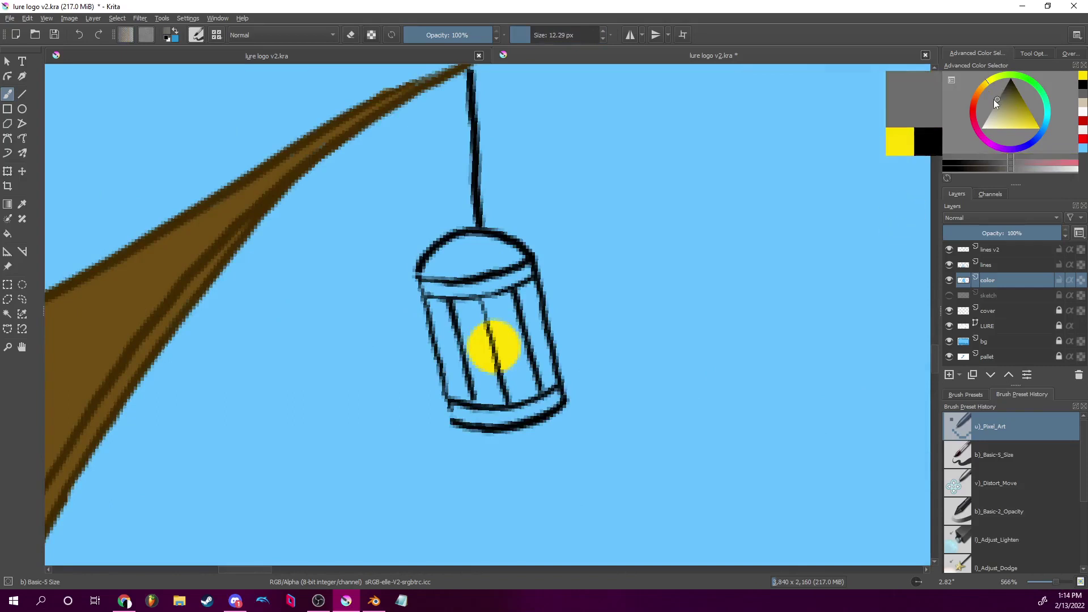
{"action": "left_click_drag", "start_coordinate": [916, 584], "coordinate": [918, 563]}
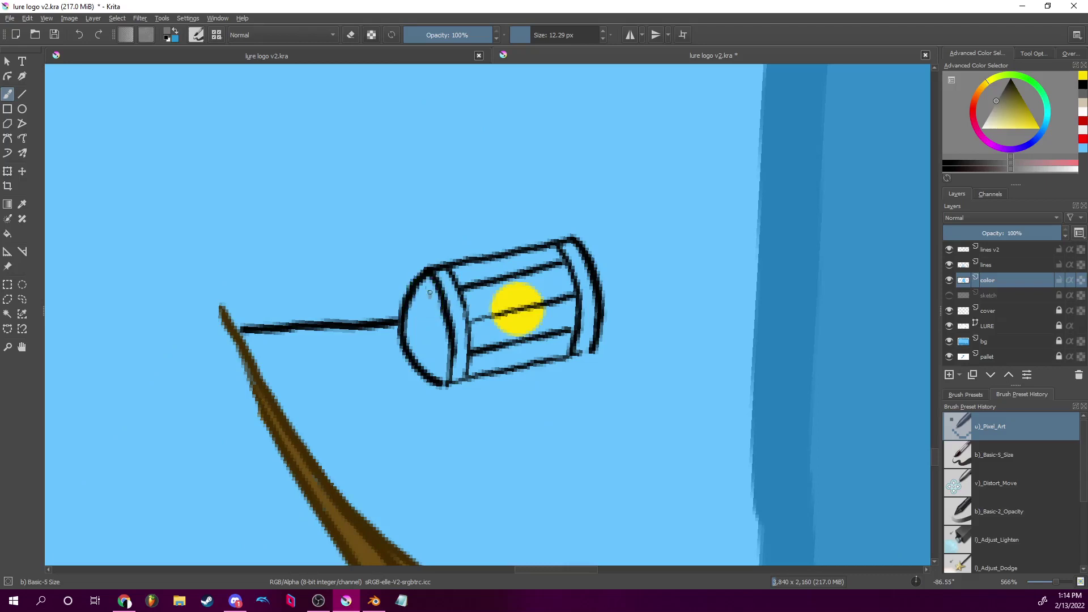
{"action": "mouse_move", "coordinate": [428, 288]}
{"action": "left_mouse_down"}
{"action": "mouse_move", "coordinate": [434, 298]}
{"action": "mouse_move", "coordinate": [439, 275]}
{"action": "mouse_move", "coordinate": [453, 300]}
{"action": "left_mouse_up"}
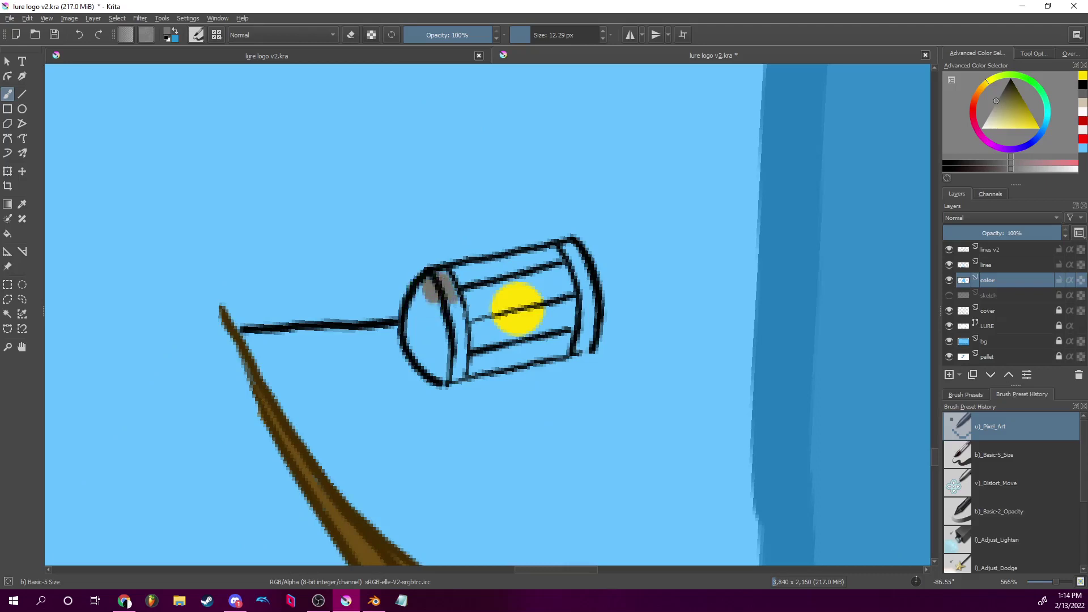
{"action": "mouse_move", "coordinate": [454, 351]}
{"action": "left_mouse_down"}
{"action": "mouse_move", "coordinate": [462, 363]}
{"action": "mouse_move", "coordinate": [460, 300]}
{"action": "mouse_move", "coordinate": [455, 343]}
{"action": "mouse_move", "coordinate": [440, 304]}
{"action": "mouse_move", "coordinate": [460, 296]}
{"action": "mouse_move", "coordinate": [441, 274]}
{"action": "left_mouse_up"}
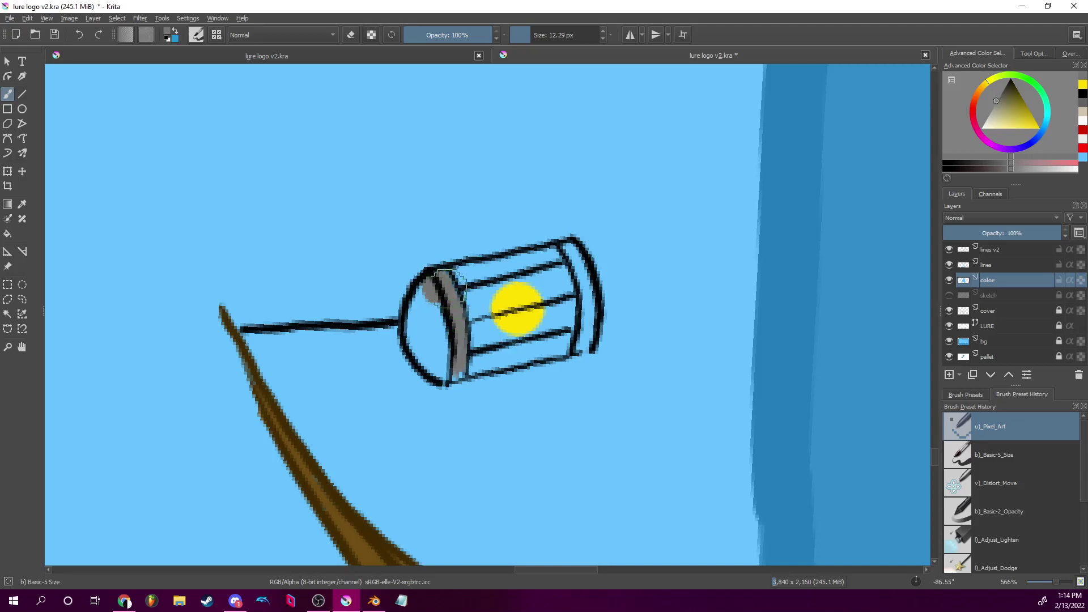
{"action": "mouse_move", "coordinate": [459, 373]}
{"action": "left_mouse_down"}
{"action": "mouse_move", "coordinate": [437, 381]}
{"action": "mouse_move", "coordinate": [411, 341]}
{"action": "mouse_move", "coordinate": [421, 291]}
{"action": "mouse_move", "coordinate": [428, 332]}
{"action": "mouse_move", "coordinate": [440, 334]}
{"action": "mouse_move", "coordinate": [444, 311]}
{"action": "mouse_move", "coordinate": [442, 369]}
{"action": "mouse_move", "coordinate": [420, 339]}
{"action": "left_mouse_up"}
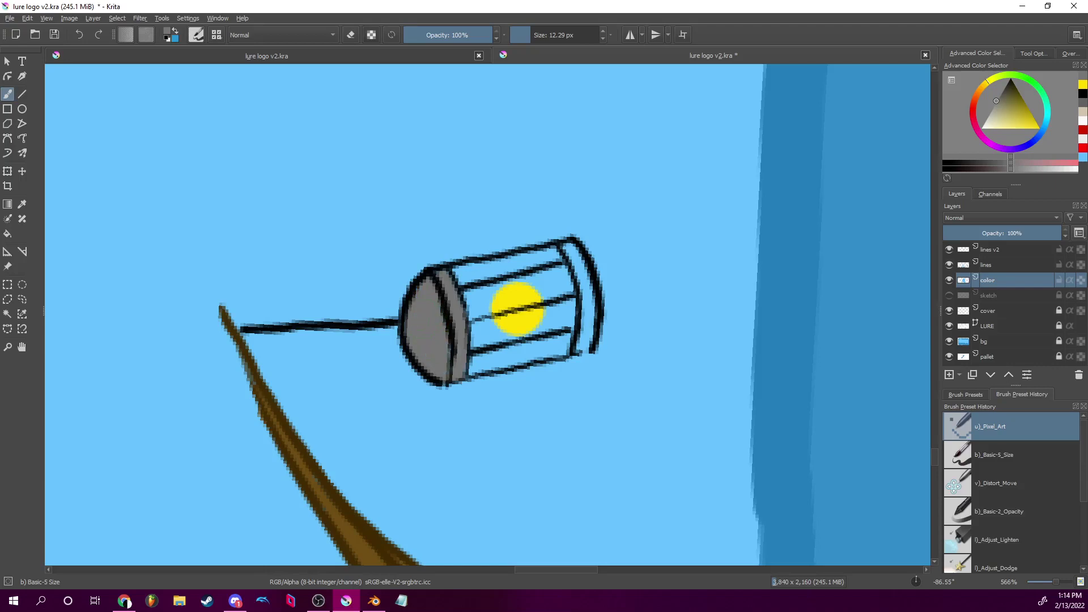
{"action": "left_click_drag", "start_coordinate": [462, 372], "coordinate": [465, 369]}
{"action": "mouse_move", "coordinate": [571, 258]}
{"action": "left_mouse_down"}
{"action": "mouse_move", "coordinate": [580, 274]}
{"action": "mouse_move", "coordinate": [566, 243]}
{"action": "mouse_move", "coordinate": [593, 295]}
{"action": "left_mouse_up"}
{"action": "mouse_move", "coordinate": [583, 348]}
{"action": "left_mouse_down"}
{"action": "mouse_move", "coordinate": [595, 300]}
{"action": "mouse_move", "coordinate": [594, 332]}
{"action": "mouse_move", "coordinate": [577, 335]}
{"action": "mouse_move", "coordinate": [580, 284]}
{"action": "left_mouse_up"}
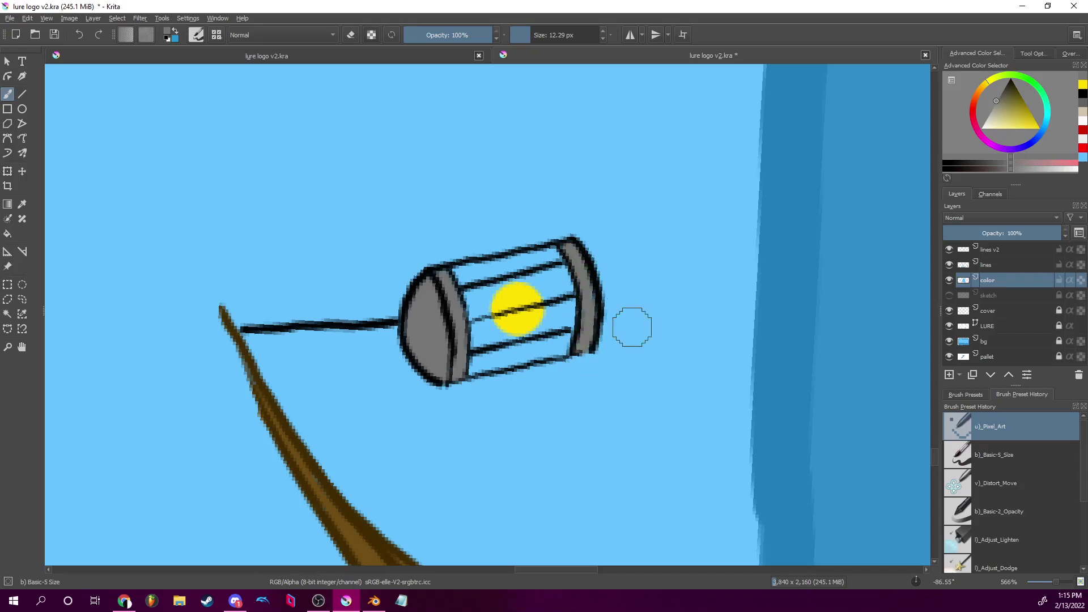
Examine the colored lantern against the boat, waves and whole lure logo illustration with the canvas upright.
{"action": "left_click_drag", "start_coordinate": [918, 579], "coordinate": [964, 598]}
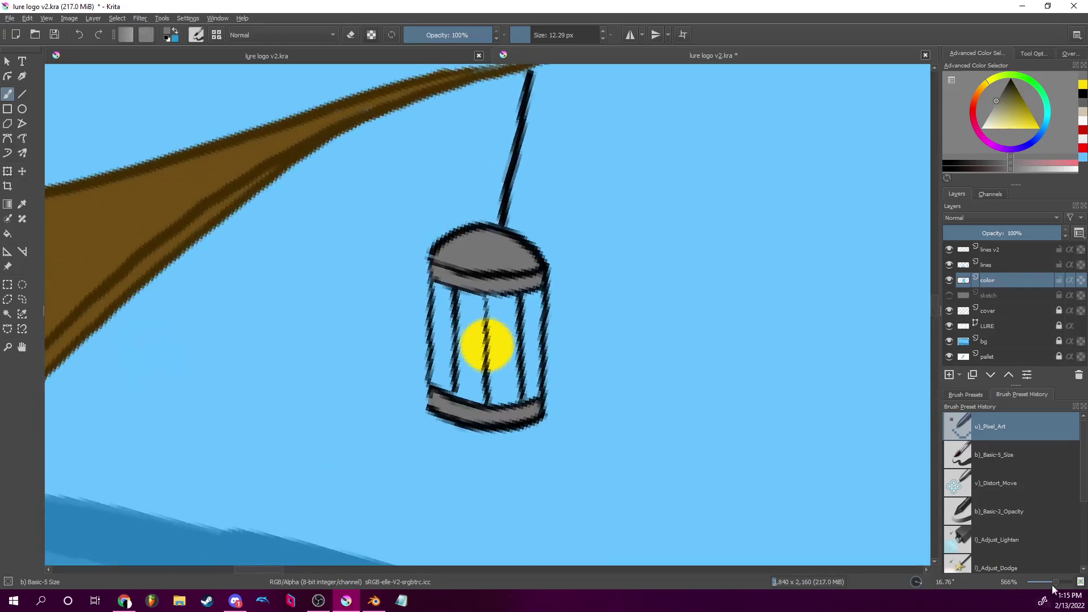
{"action": "left_click_drag", "start_coordinate": [1060, 586], "coordinate": [1047, 587]}
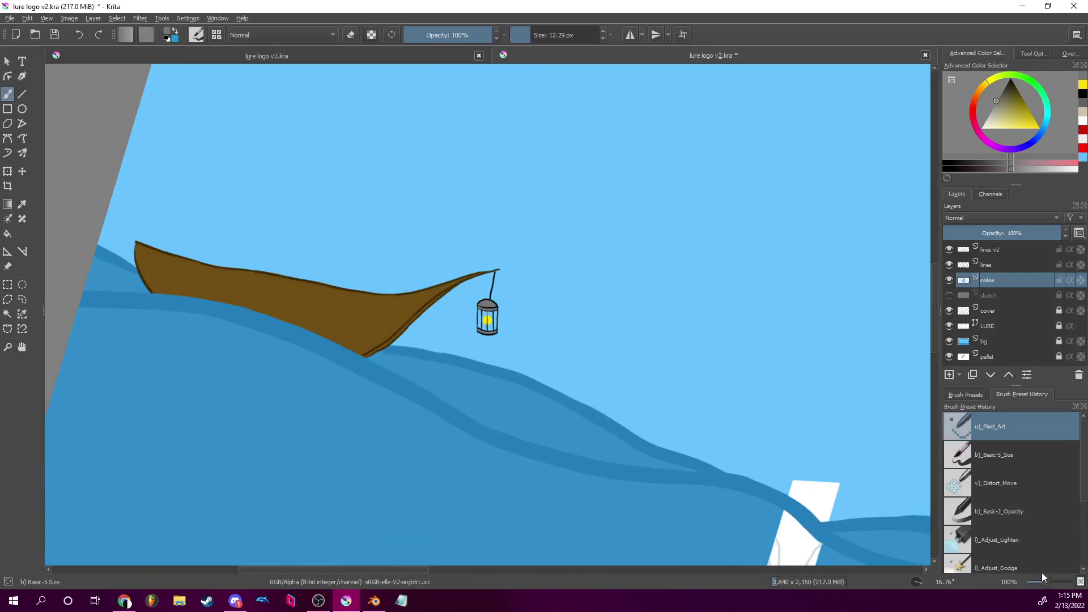
{"action": "left_click_drag", "start_coordinate": [541, 340], "coordinate": [590, 367]}
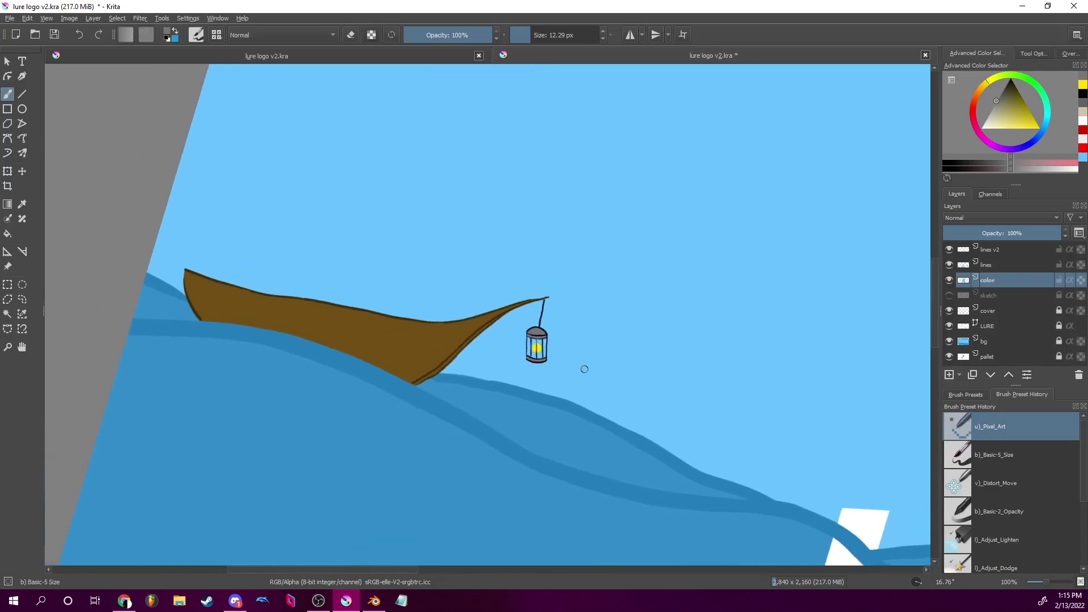
{"action": "left_click_drag", "start_coordinate": [789, 408], "coordinate": [768, 298]}
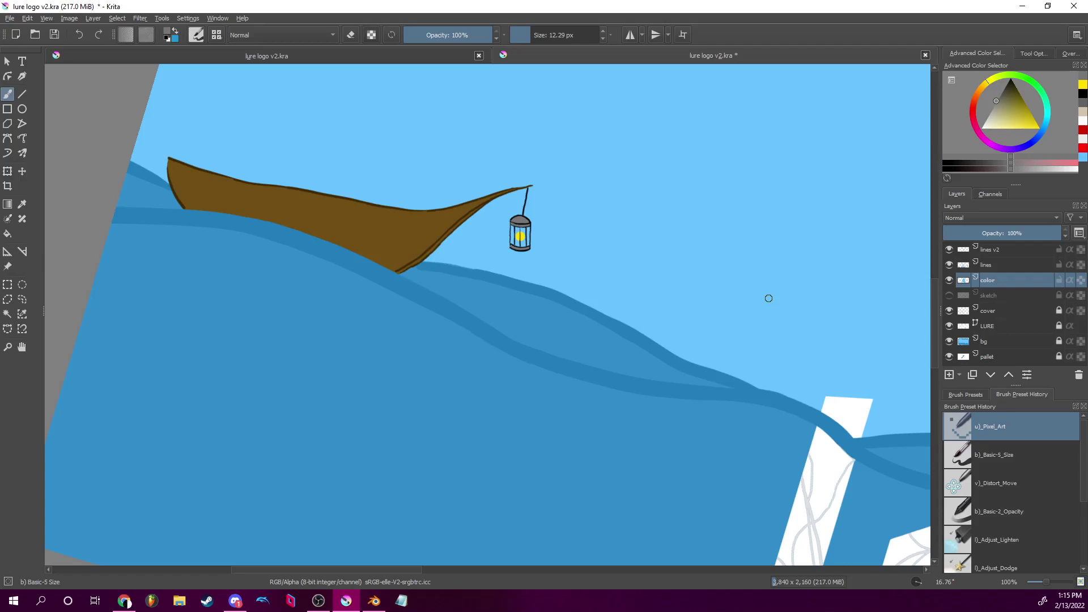
{"action": "left_click_drag", "start_coordinate": [769, 298], "coordinate": [483, 304]}
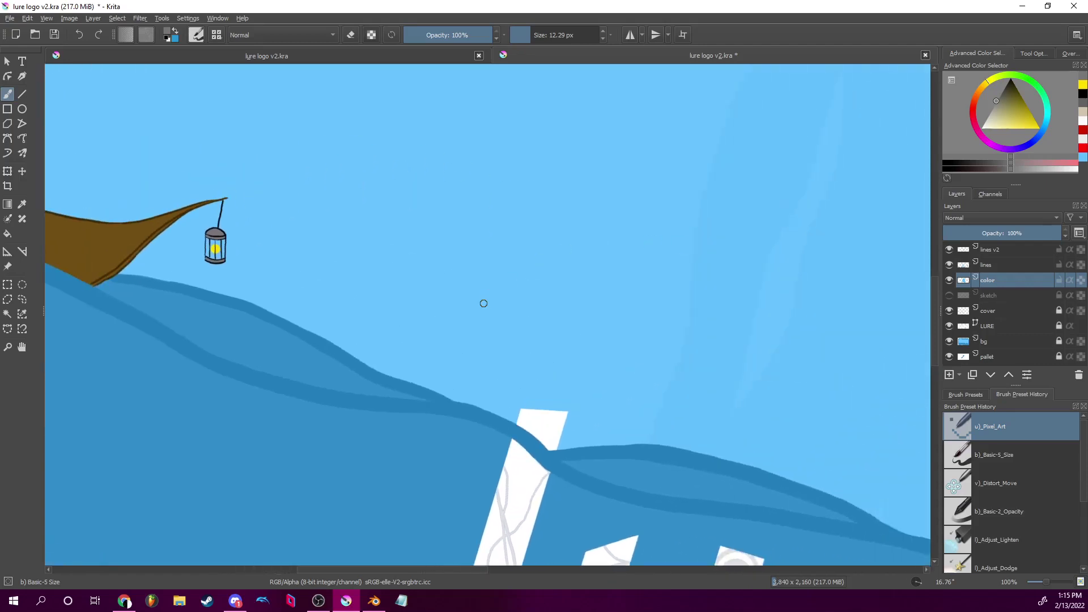
{"action": "left_click", "coordinate": [917, 583]}
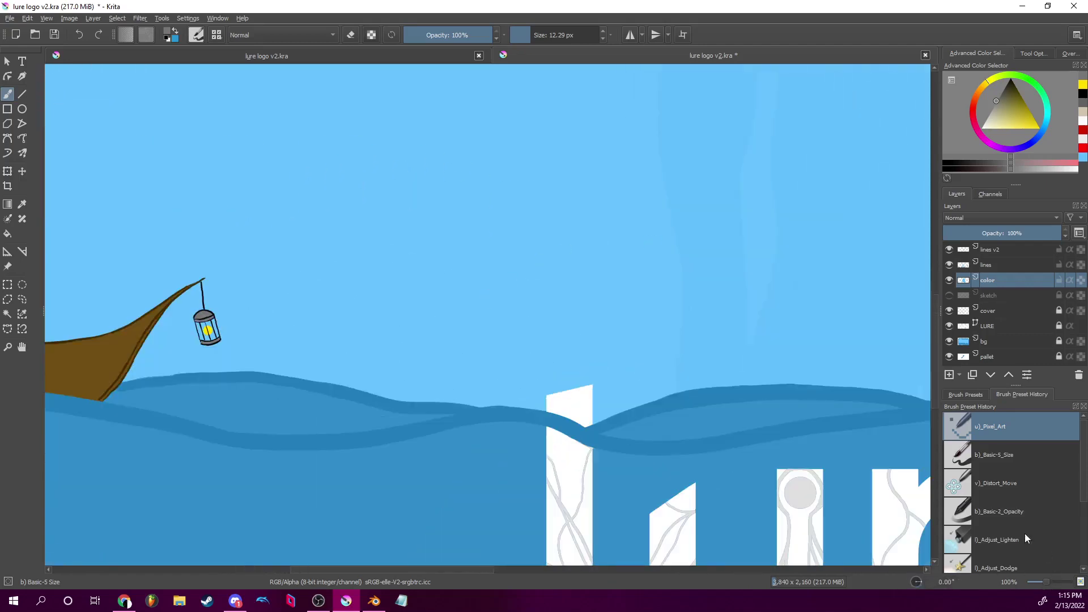
{"action": "left_click_drag", "start_coordinate": [788, 309], "coordinate": [686, 395]}
{"action": "left_click_drag", "start_coordinate": [1044, 581], "coordinate": [1037, 580]}
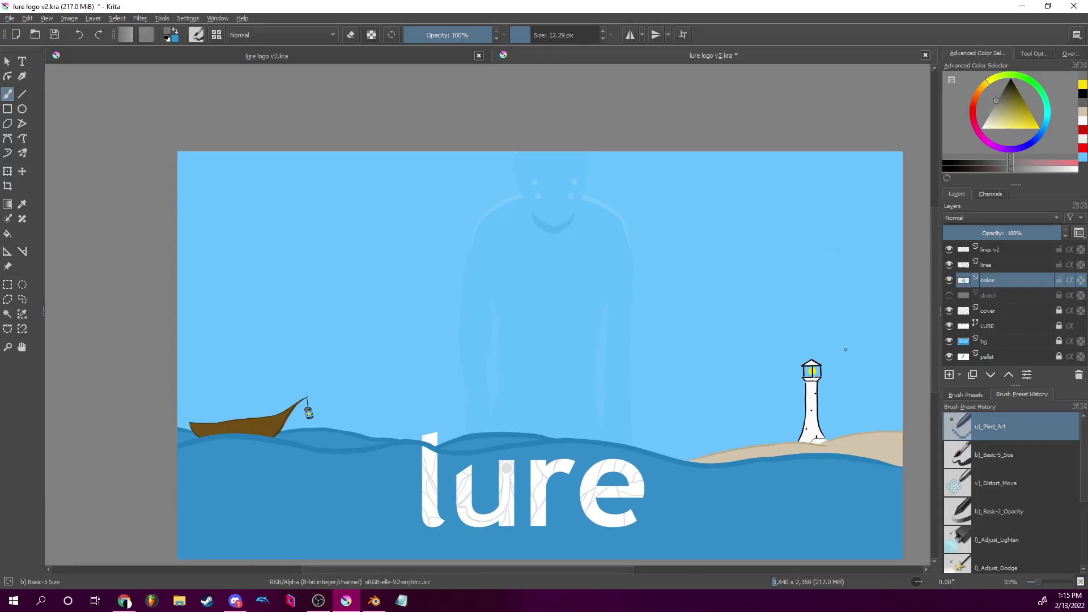
{"action": "left_click_drag", "start_coordinate": [342, 402], "coordinate": [391, 324]}
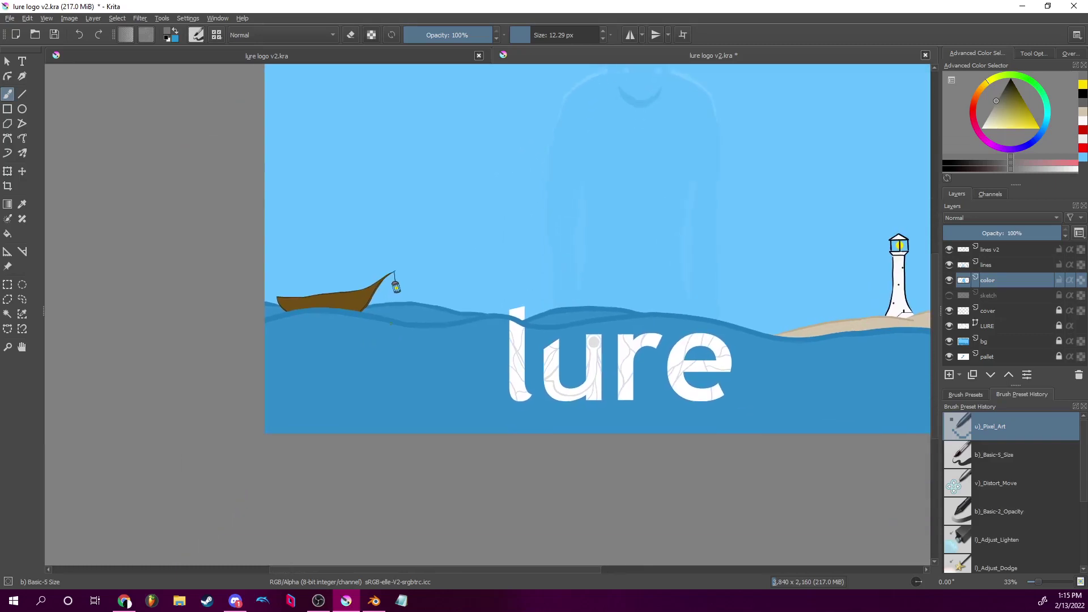
Examine the brown fill of the boat's bow by hiding the lines layer briefly and showing it again.
{"action": "left_click_drag", "start_coordinate": [915, 583], "coordinate": [924, 569]}
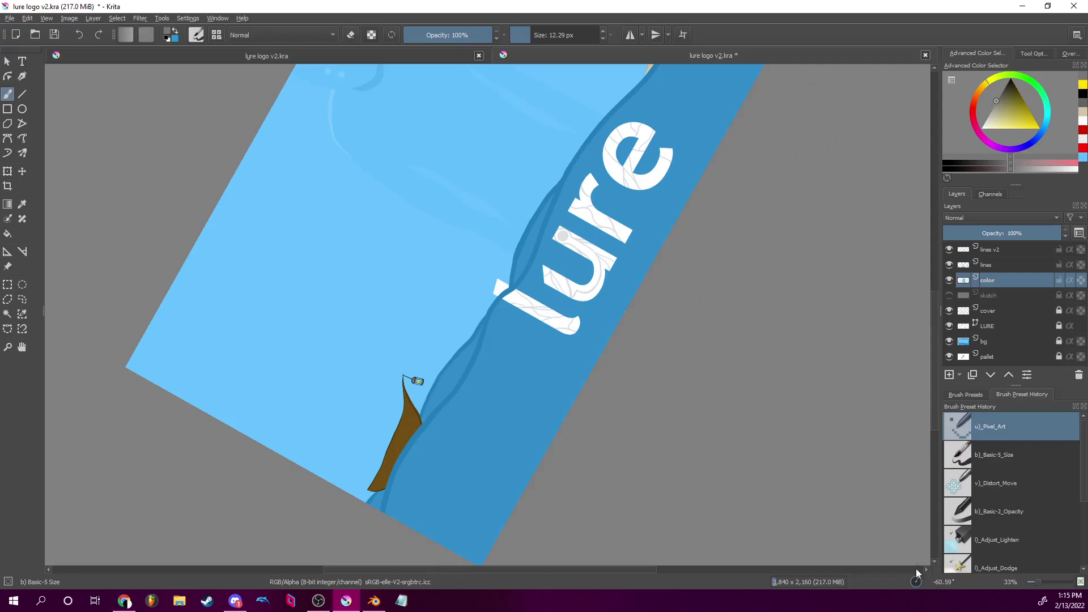
{"action": "left_click_drag", "start_coordinate": [460, 401], "coordinate": [517, 290]}
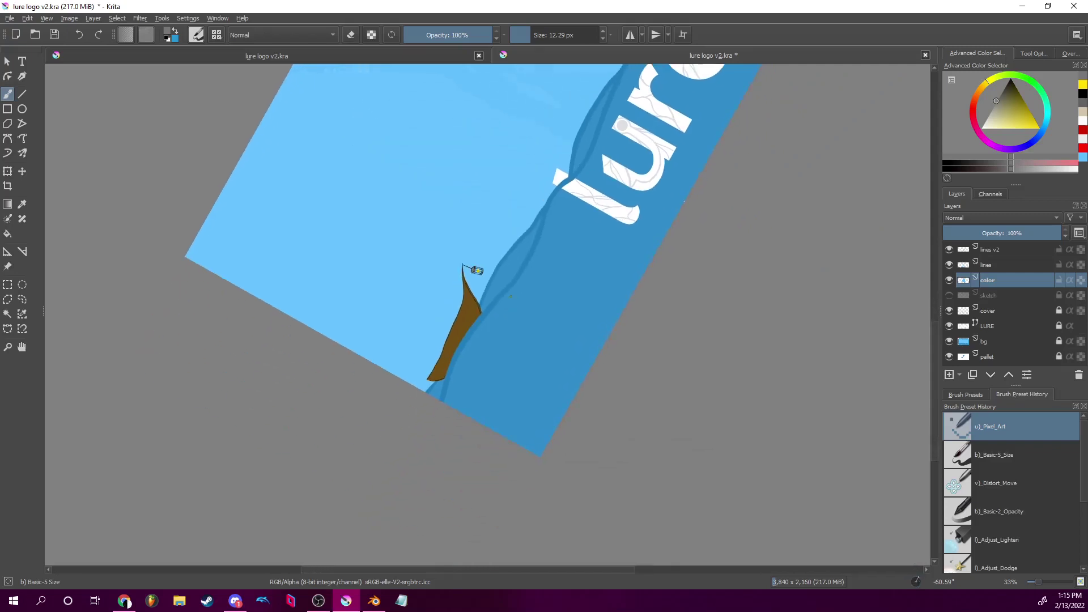
{"action": "left_click_drag", "start_coordinate": [1041, 583], "coordinate": [1051, 580]}
{"action": "left_click_drag", "start_coordinate": [376, 288], "coordinate": [545, 332]}
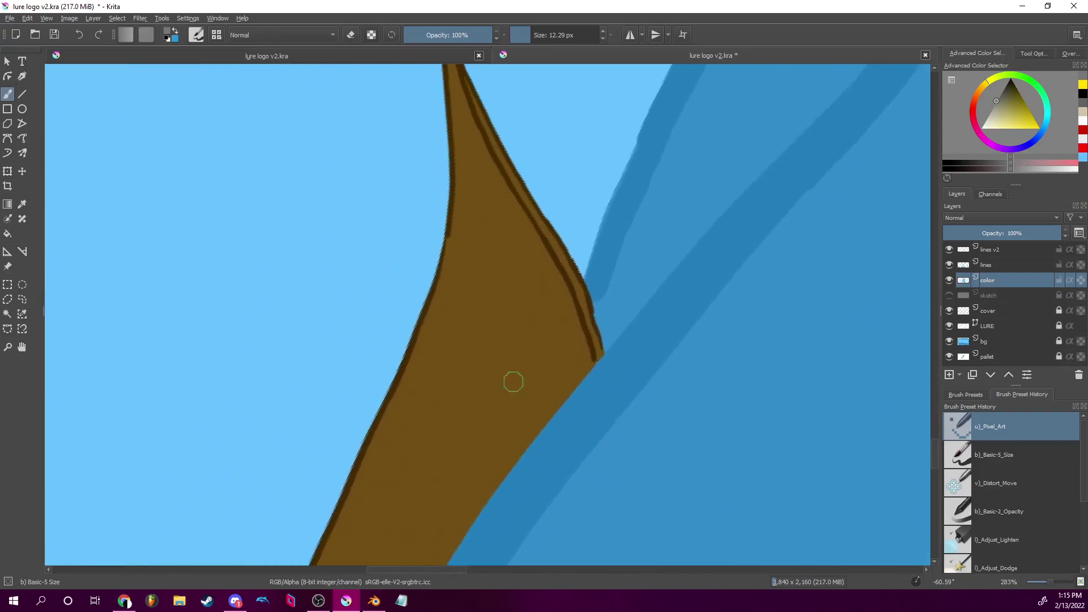
{"action": "left_click_drag", "start_coordinate": [513, 381], "coordinate": [580, 421]}
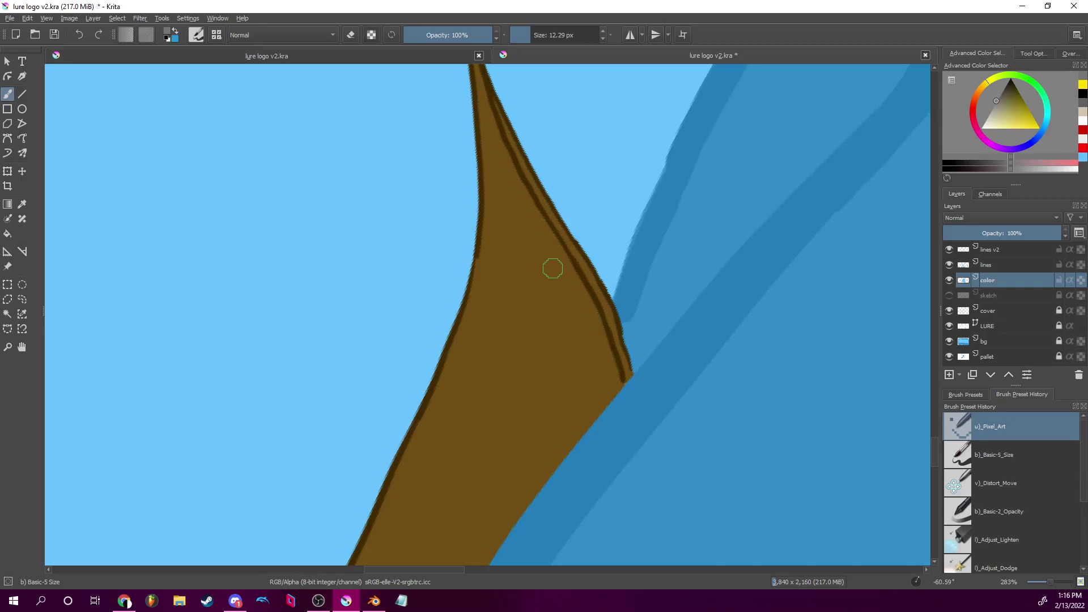
{"action": "left_click", "coordinate": [950, 265]}
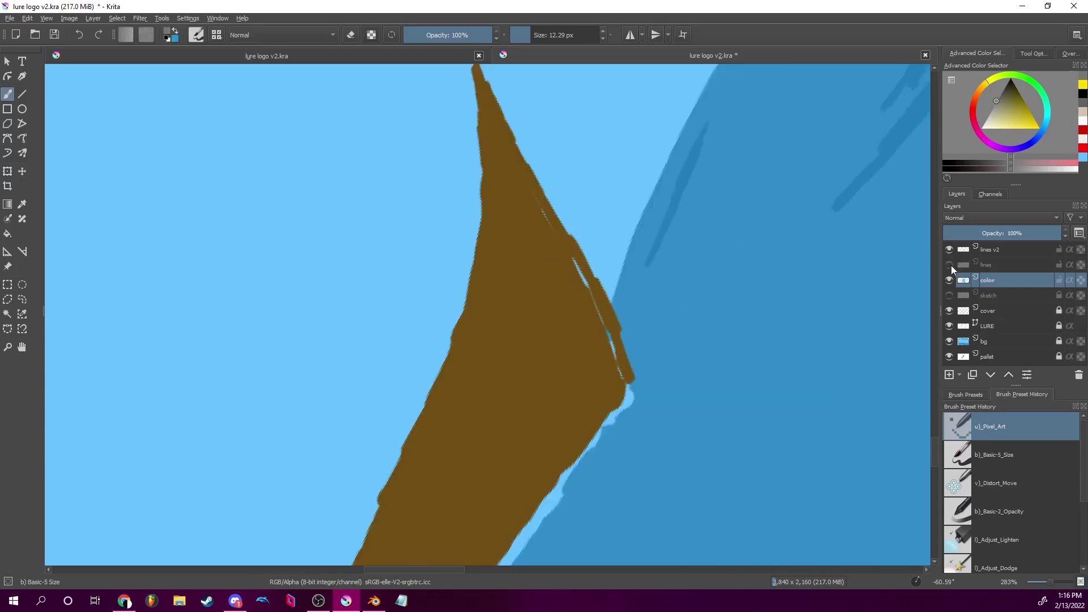
{"action": "left_click", "coordinate": [949, 265]}
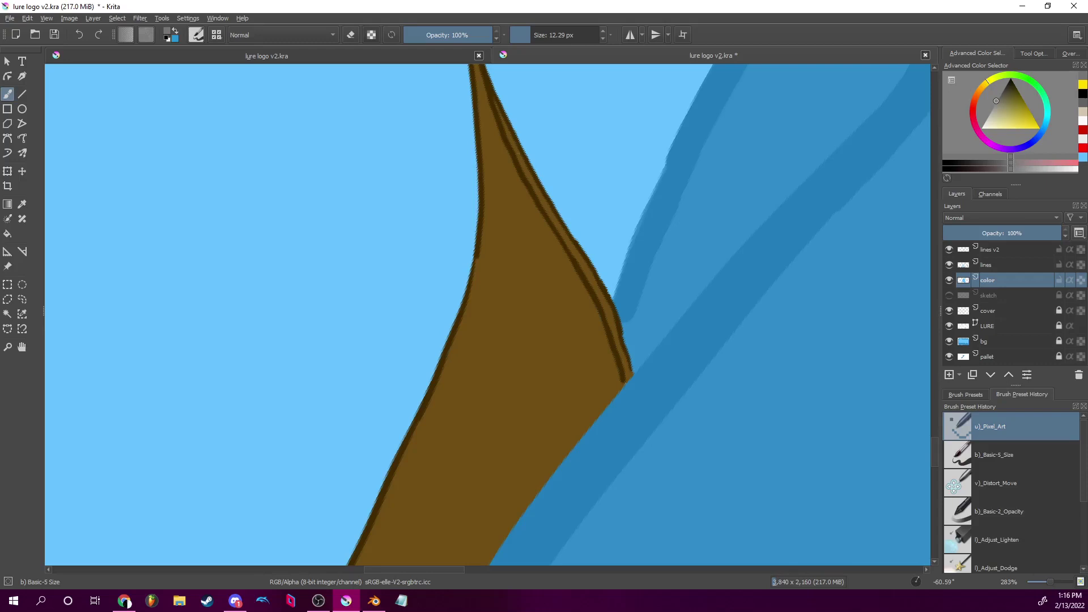
Sample the dark brown from the boat's outline and set the brush size to 9.47 px.
{"action": "left_click_drag", "start_coordinate": [483, 262], "coordinate": [522, 264]}
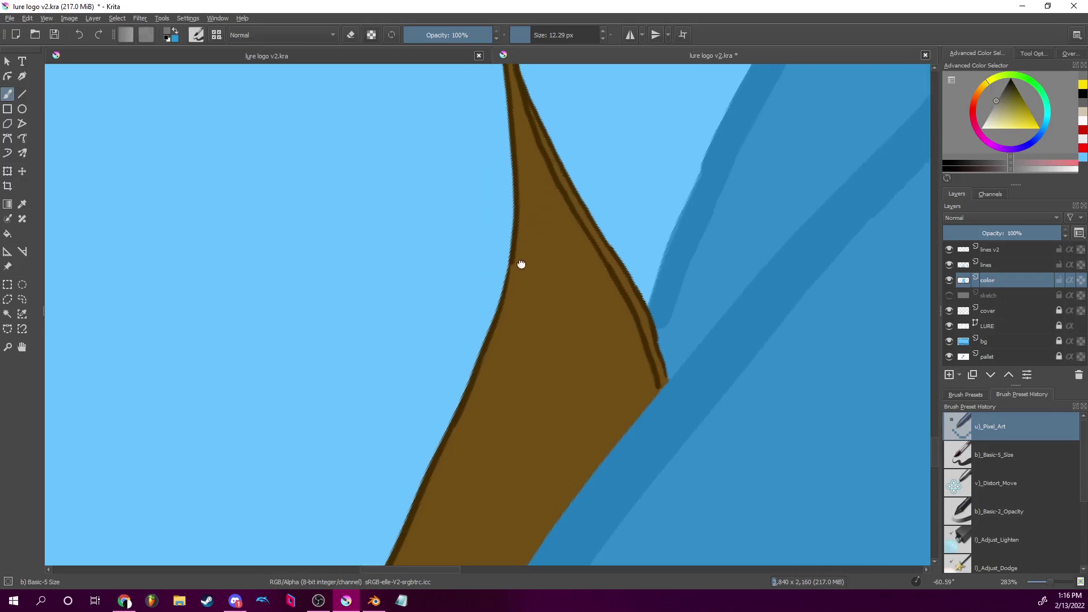
{"action": "scroll", "coordinate": [1054, 587], "scroll_direction": "up", "scroll_amount": 2}
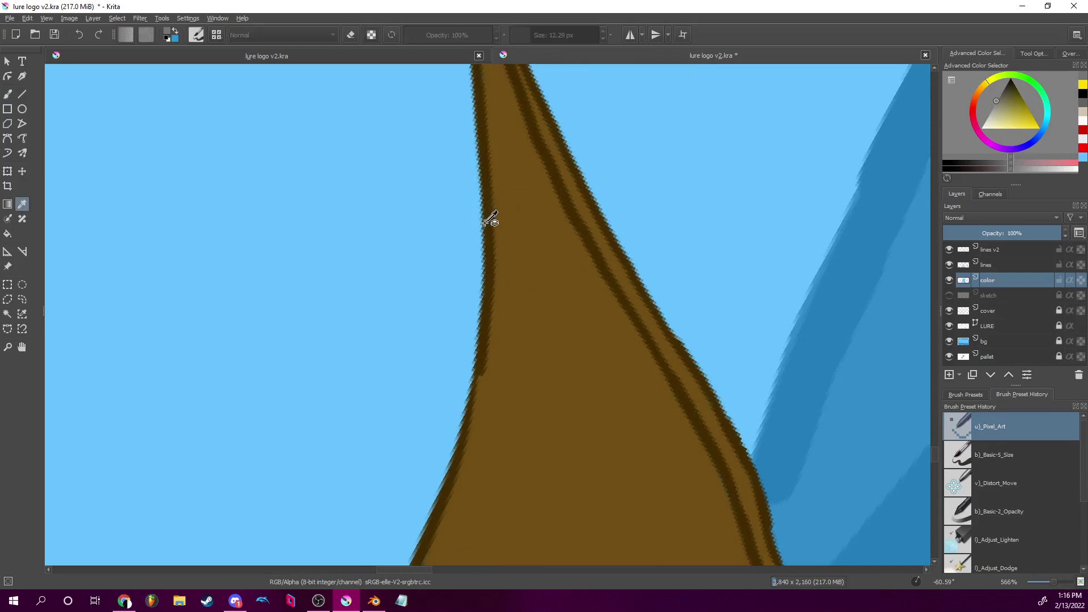
{"action": "left_click", "coordinate": [490, 222], "text": "ctrl"}
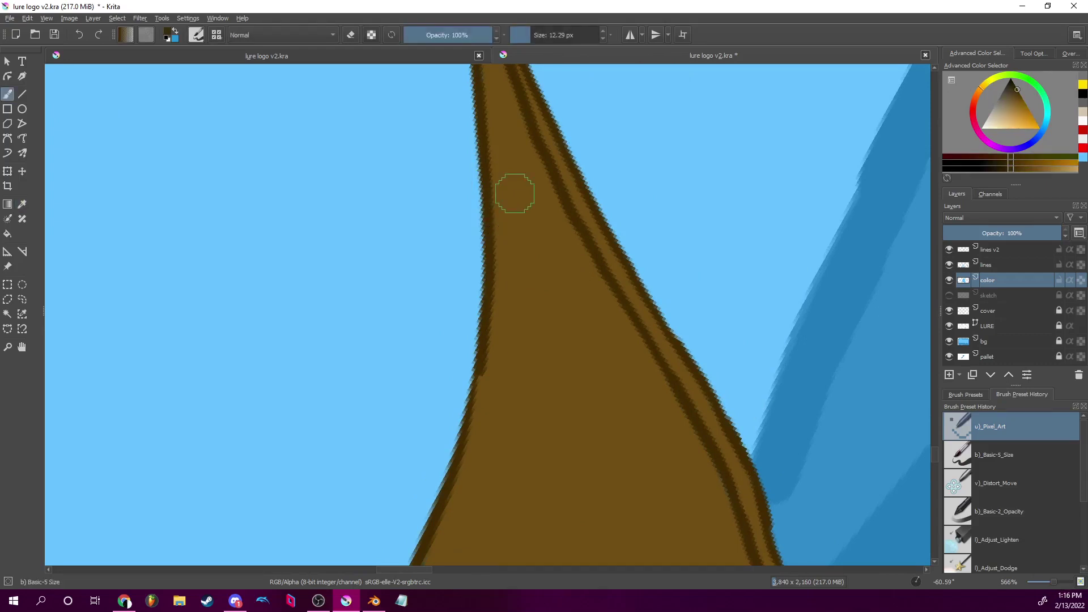
{"action": "left_click_drag", "start_coordinate": [515, 193], "coordinate": [524, 251]}
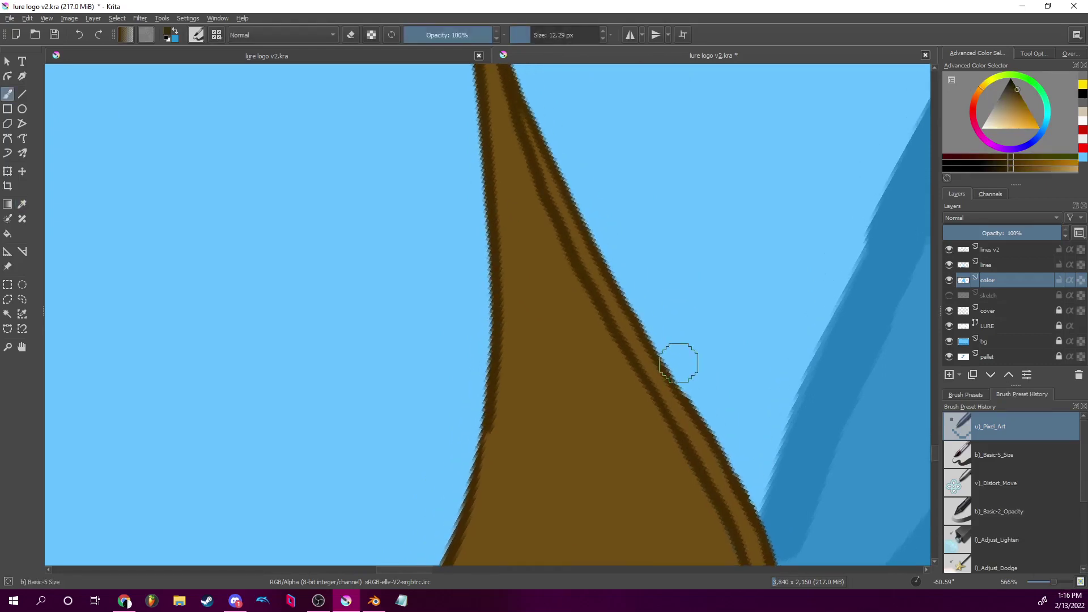
{"action": "left_click", "coordinate": [530, 34]}
{"action": "mouse_move", "coordinate": [584, 207]}
{"action": "left_mouse_down"}
{"action": "mouse_move", "coordinate": [515, 221]}
{"action": "mouse_move", "coordinate": [397, 203]}
{"action": "left_mouse_up"}
{"action": "left_click_drag", "start_coordinate": [534, 368], "coordinate": [705, 205]}
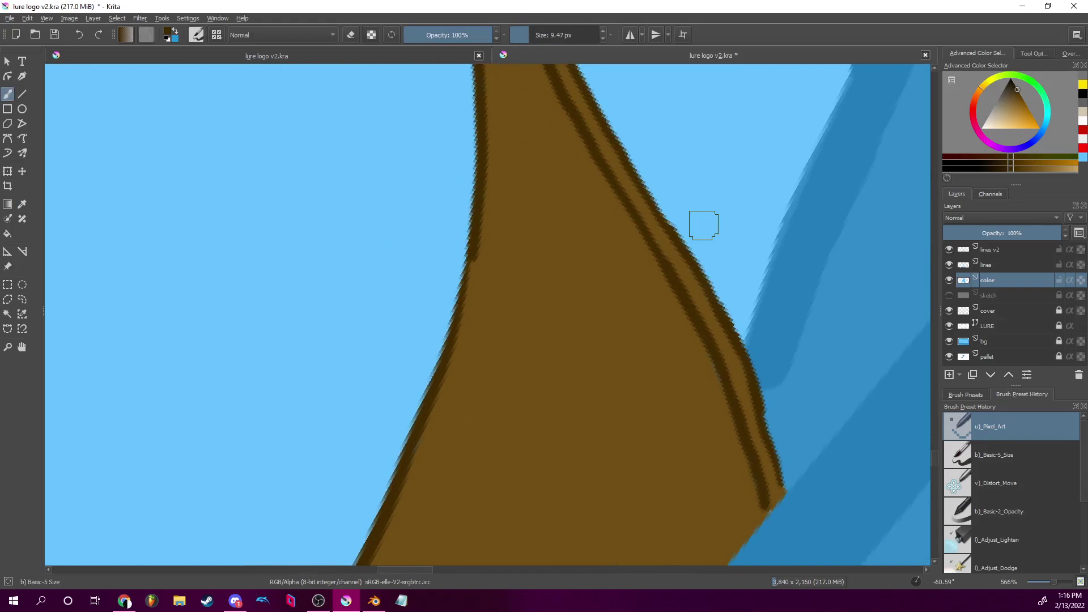
{"action": "left_click", "coordinate": [926, 583]}
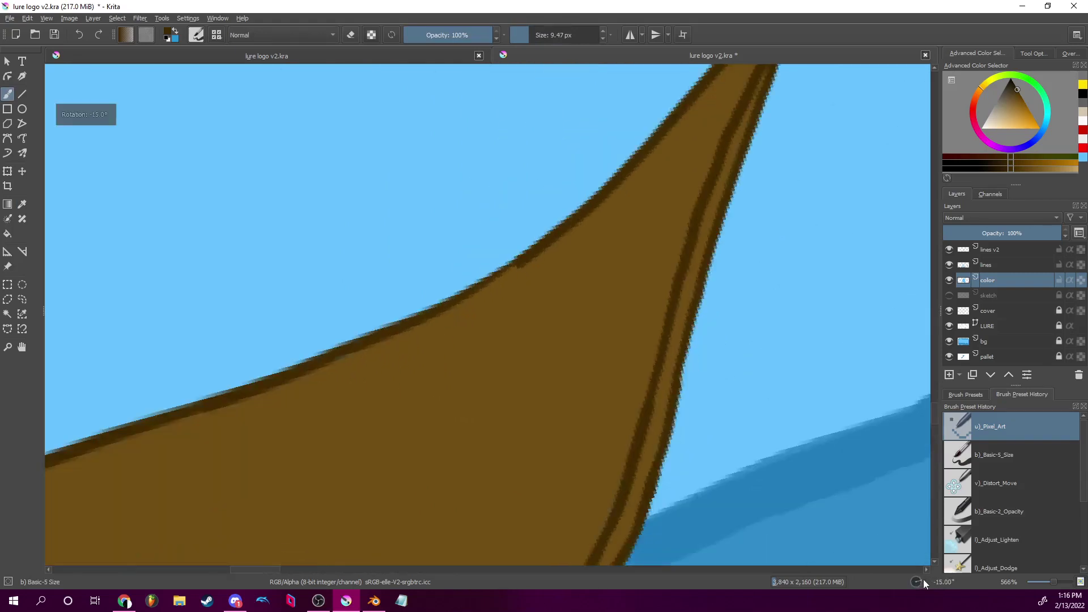
{"action": "left_click", "coordinate": [926, 583]}
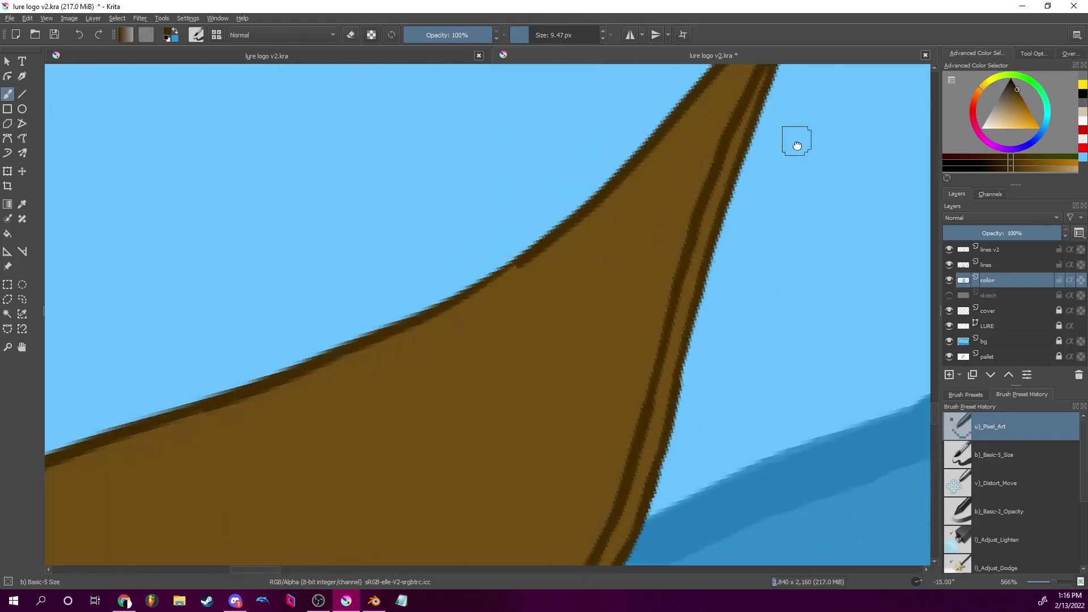
{"action": "mouse_move", "coordinate": [798, 142]}
{"action": "left_mouse_down"}
{"action": "mouse_move", "coordinate": [705, 364]}
{"action": "mouse_move", "coordinate": [778, 196]}
{"action": "mouse_move", "coordinate": [813, 154]}
{"action": "left_mouse_up"}
{"action": "left_click_drag", "start_coordinate": [727, 356], "coordinate": [818, 255]}
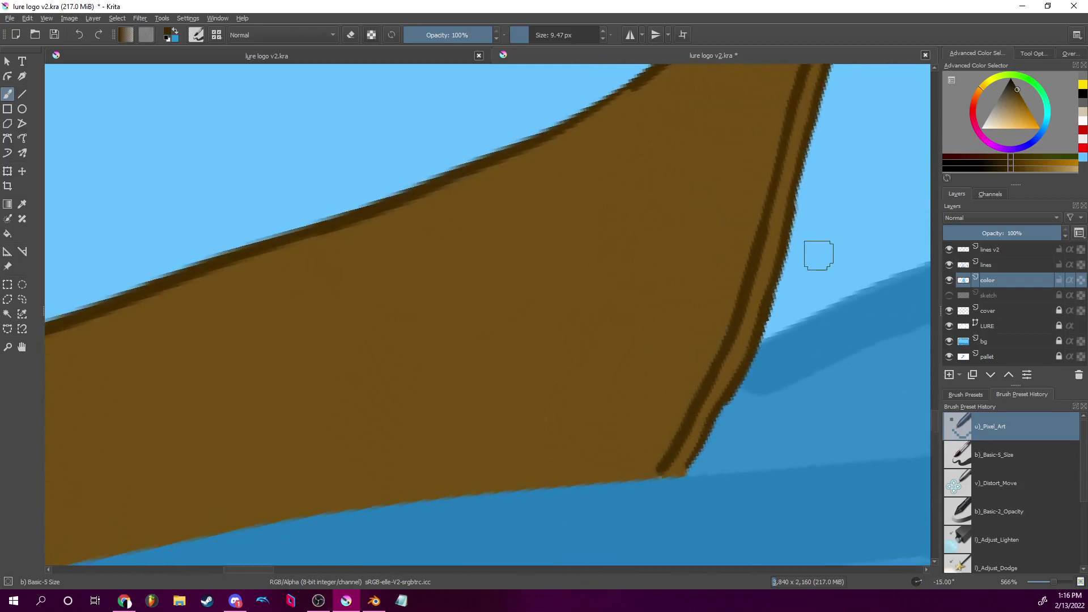
{"action": "left_click_drag", "start_coordinate": [919, 580], "coordinate": [918, 566]}
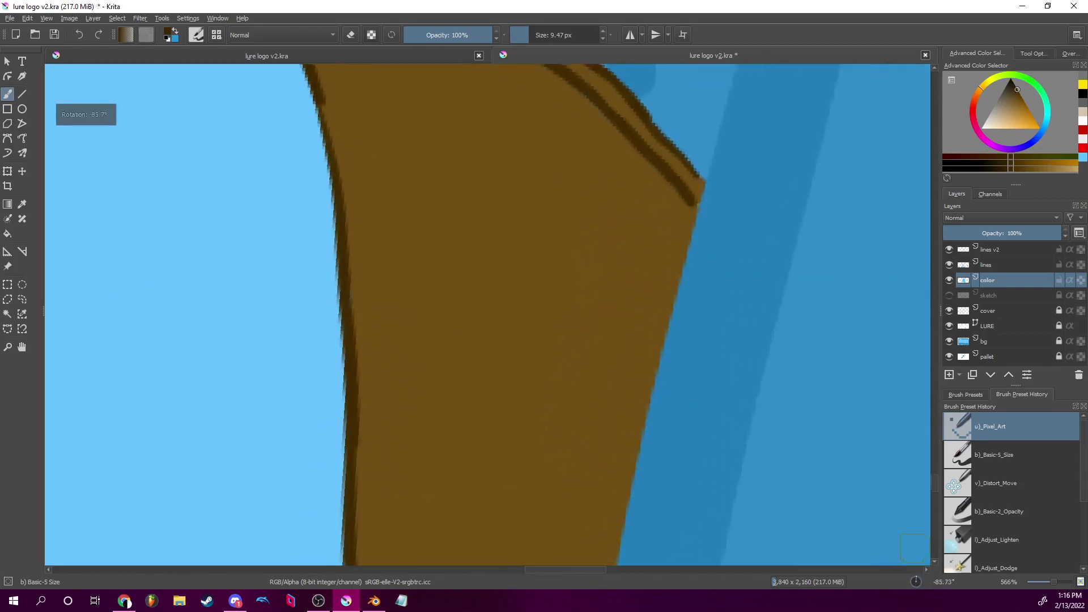
{"action": "left_click_drag", "start_coordinate": [443, 250], "coordinate": [559, 448]}
{"action": "left_click_drag", "start_coordinate": [465, 236], "coordinate": [528, 337]}
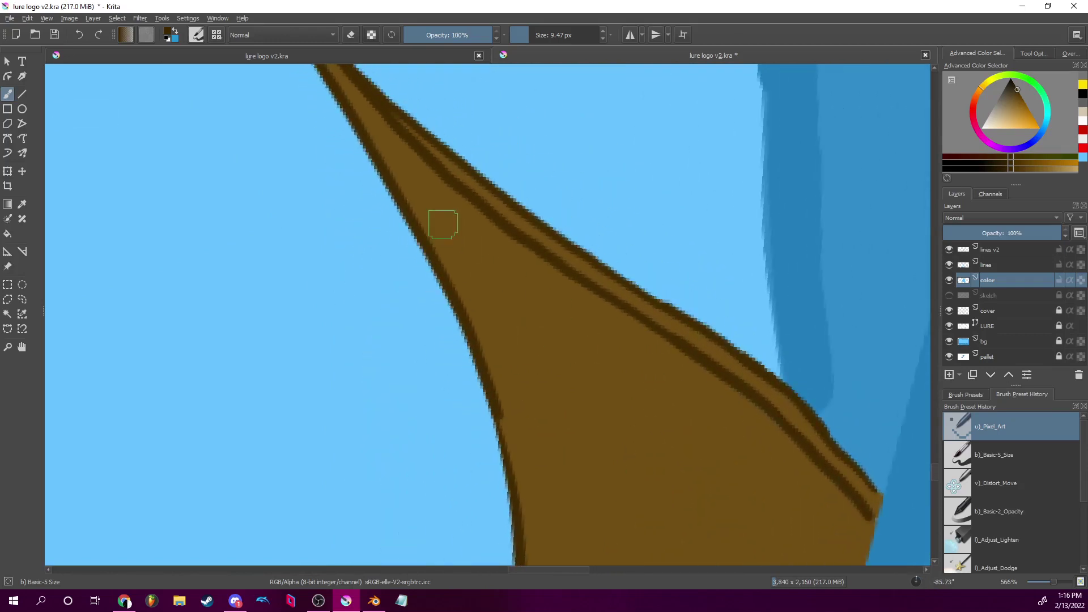
Set the brush smoothing to Stabilizer.
{"action": "left_click", "coordinate": [1030, 54]}
{"action": "left_click", "coordinate": [1046, 82]}
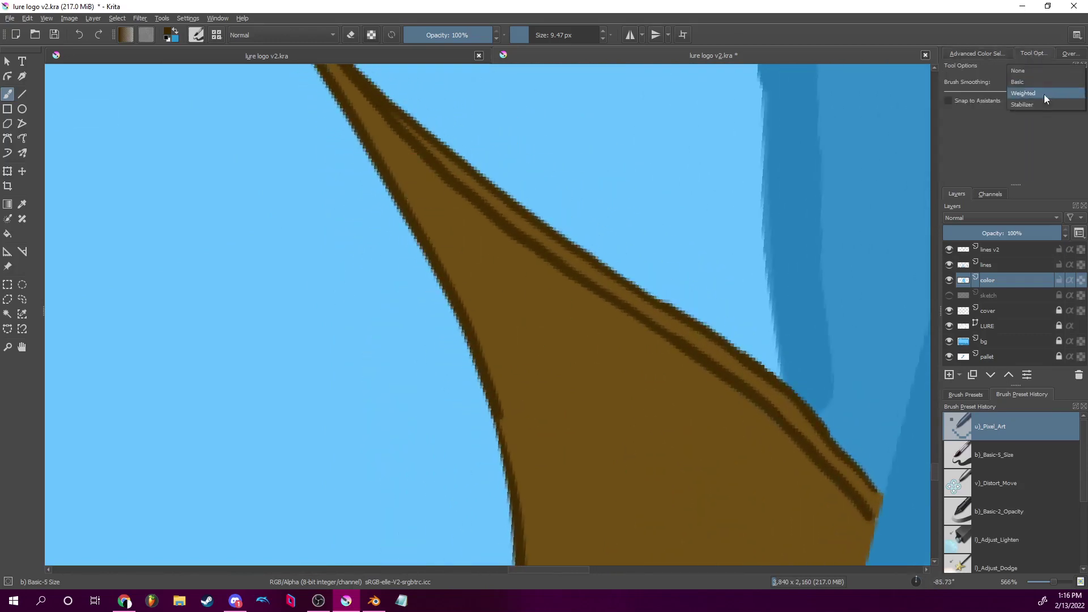
{"action": "left_click", "coordinate": [1035, 103]}
Try a 9.47 px dark brown plank line inside the narrow tip of the bow and undo it.
{"action": "left_click_drag", "start_coordinate": [501, 186], "coordinate": [387, 249]}
{"action": "key", "text": "6"}
{"action": "key", "text": "6"}
{"action": "key", "text": "6"}
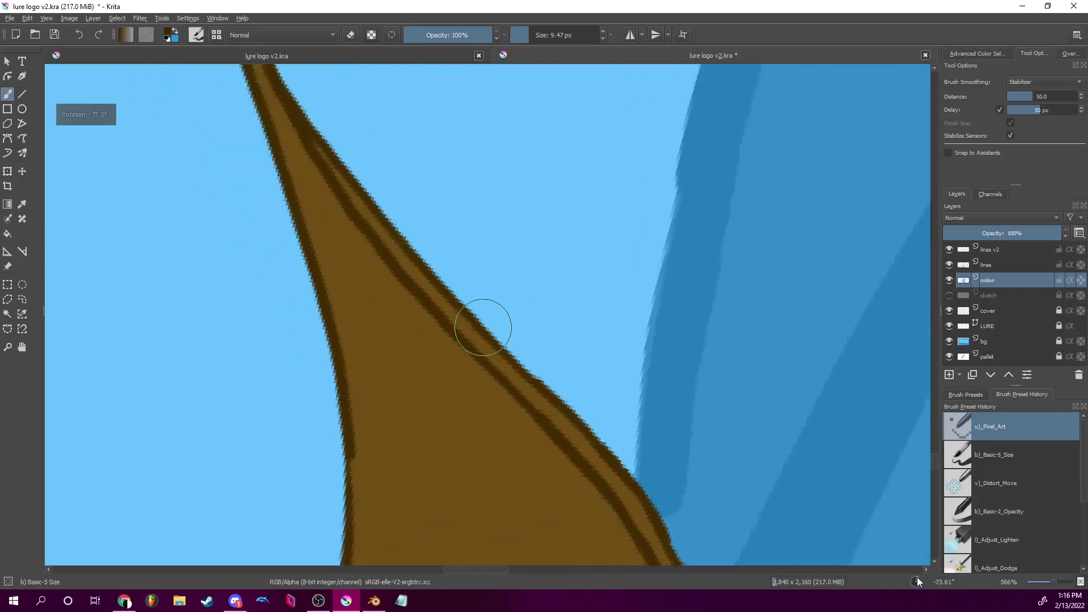
{"action": "left_click_drag", "start_coordinate": [440, 316], "coordinate": [636, 415]}
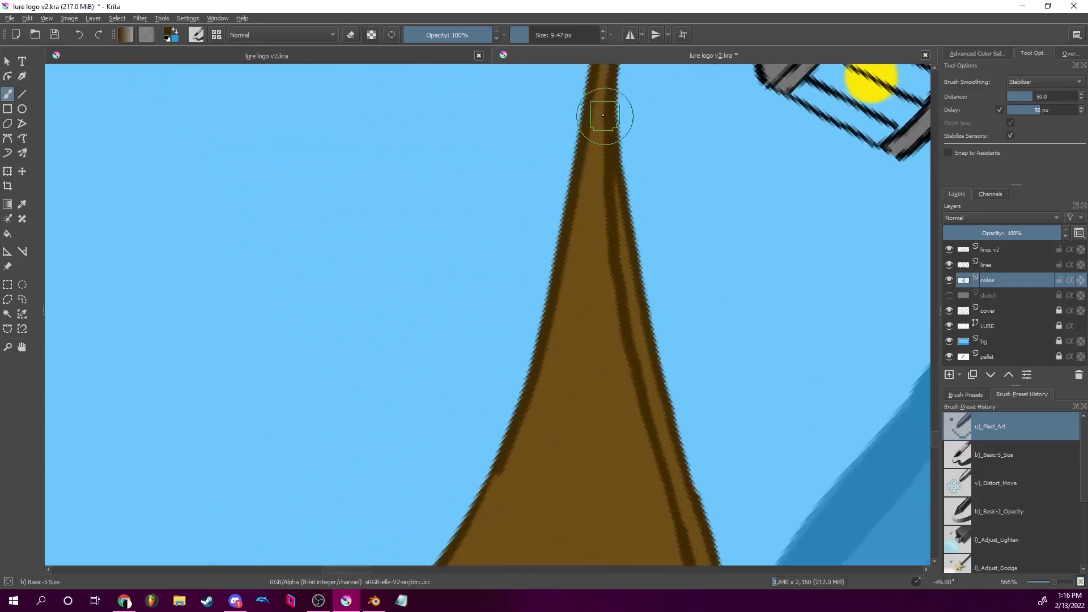
{"action": "left_click_drag", "start_coordinate": [609, 104], "coordinate": [589, 227]}
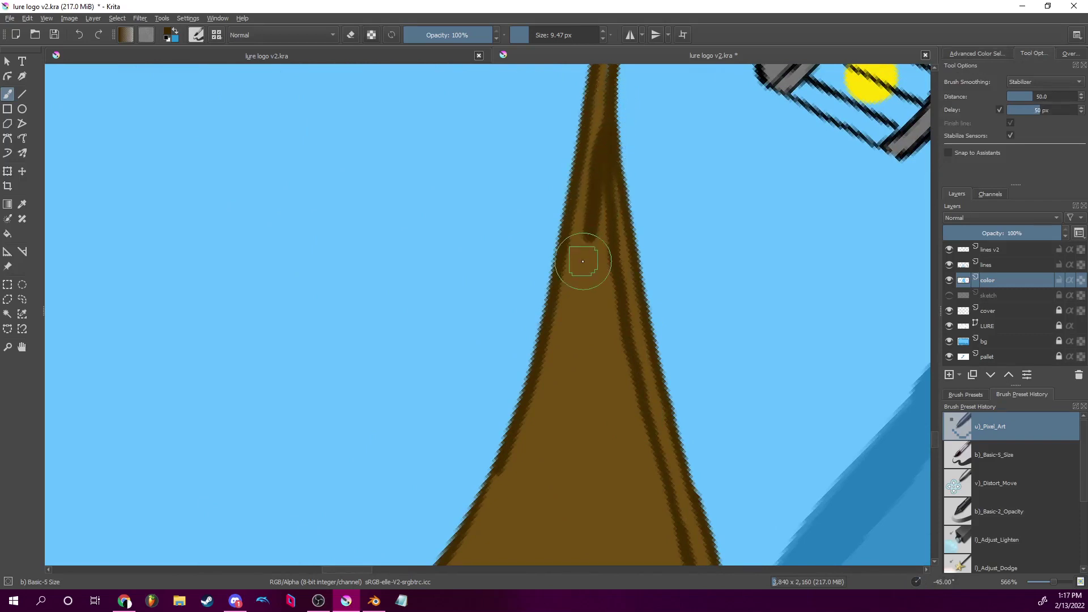
{"action": "key", "text": "ctrl+z"}
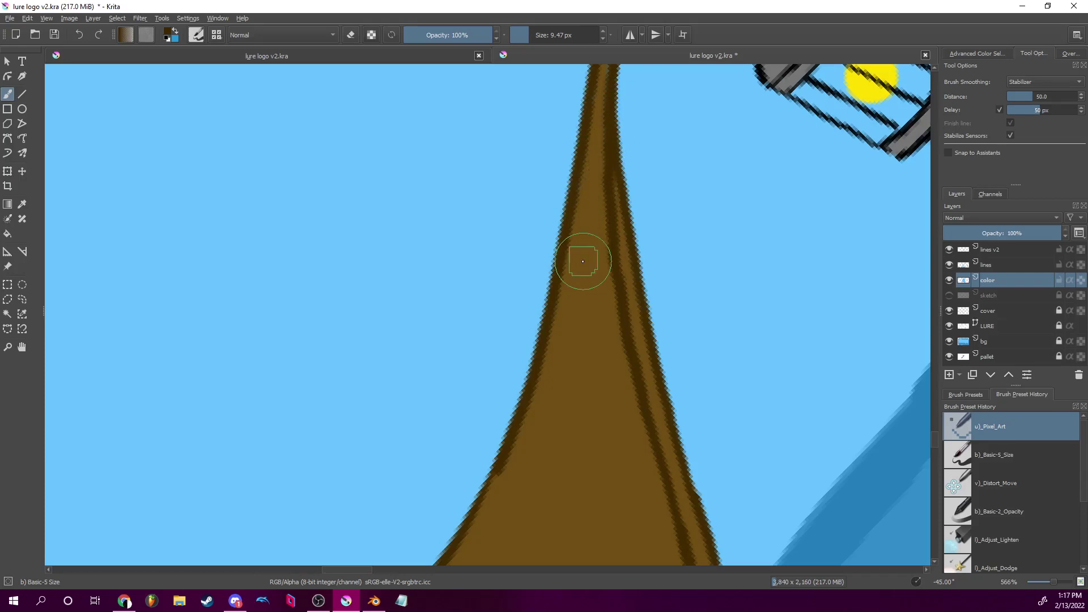
Set the brush size to 5.79 px and draw a short second plank line from the narrow bow tip, branching off the existing plank line.
{"action": "left_click", "coordinate": [528, 34]}
{"action": "mouse_move", "coordinate": [620, 285]}
{"action": "left_mouse_down"}
{"action": "mouse_move", "coordinate": [642, 289]}
{"action": "mouse_move", "coordinate": [630, 333]}
{"action": "left_mouse_up"}
{"action": "mouse_move", "coordinate": [603, 164]}
{"action": "left_mouse_down"}
{"action": "mouse_move", "coordinate": [622, 206]}
{"action": "mouse_move", "coordinate": [627, 187]}
{"action": "mouse_move", "coordinate": [627, 158]}
{"action": "mouse_move", "coordinate": [587, 351]}
{"action": "left_mouse_up"}
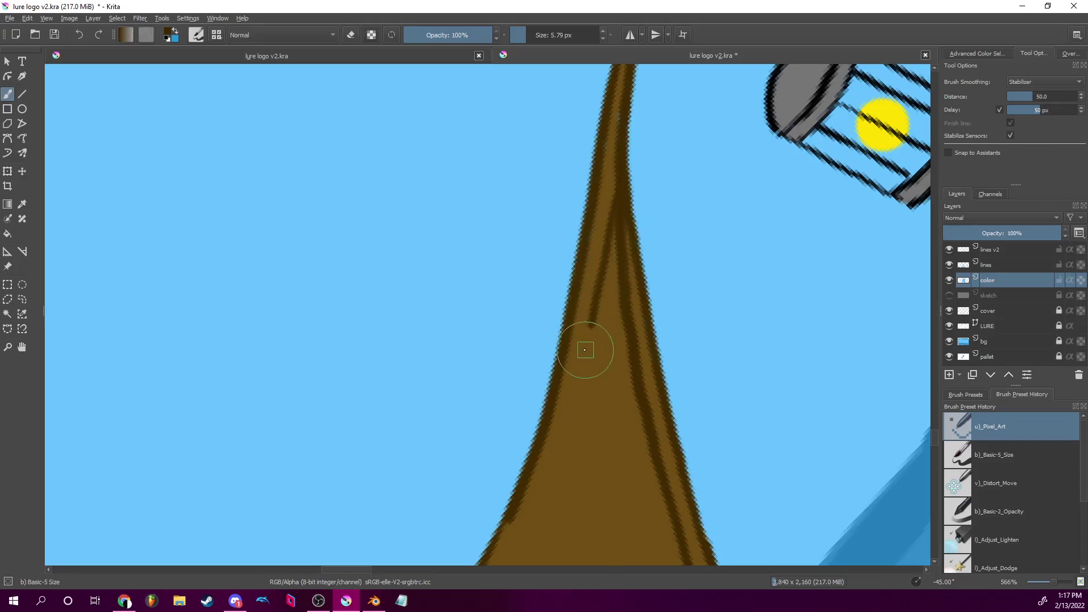
Try extending the second plank line down the bow's curve with the stabilized brush and undo the stroke.
{"action": "mouse_move", "coordinate": [681, 440]}
{"action": "left_mouse_down"}
{"action": "mouse_move", "coordinate": [690, 423]}
{"action": "mouse_move", "coordinate": [652, 314]}
{"action": "mouse_move", "coordinate": [329, 275]}
{"action": "left_mouse_up"}
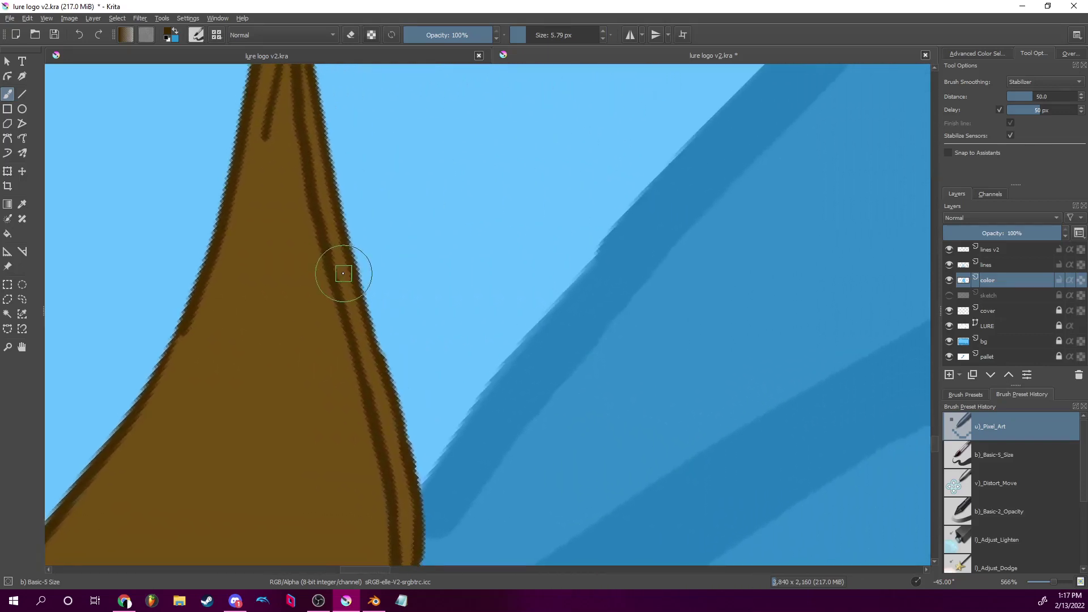
{"action": "mouse_move", "coordinate": [271, 102]}
{"action": "left_mouse_down"}
{"action": "mouse_move", "coordinate": [234, 287]}
{"action": "mouse_move", "coordinate": [203, 347]}
{"action": "left_mouse_up"}
{"action": "mouse_move", "coordinate": [331, 385]}
{"action": "left_mouse_down"}
{"action": "mouse_move", "coordinate": [651, 323]}
{"action": "mouse_move", "coordinate": [595, 470]}
{"action": "left_mouse_up"}
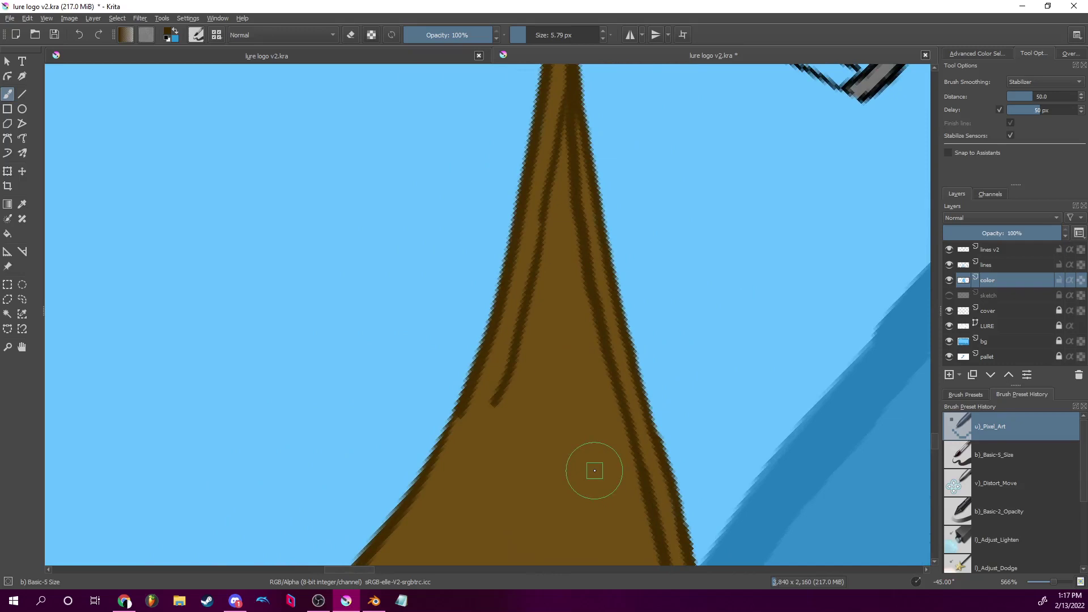
{"action": "key", "text": "ctrl+z"}
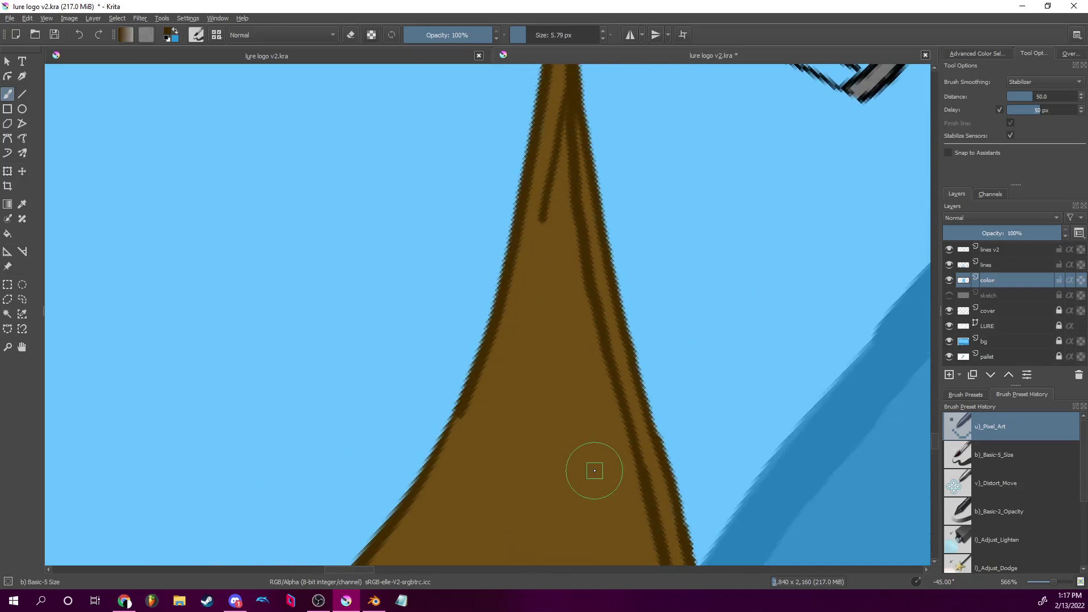
Change the brush smoothing to Weighted, with the canvas rotated to -84.61° for the plank line.
{"action": "left_click_drag", "start_coordinate": [918, 580], "coordinate": [917, 567]}
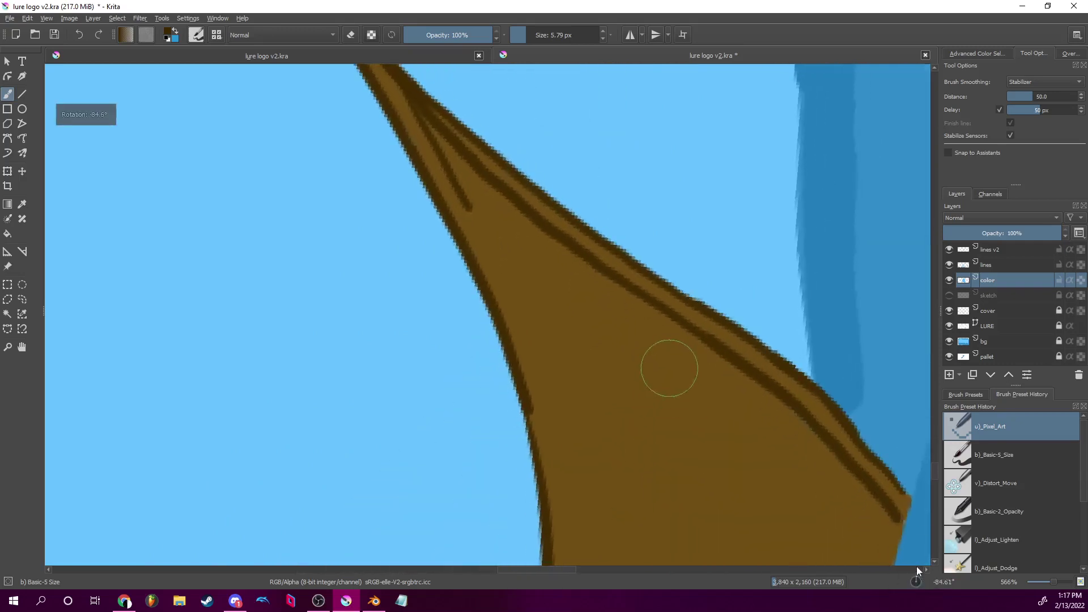
{"action": "left_click_drag", "start_coordinate": [464, 212], "coordinate": [460, 196]}
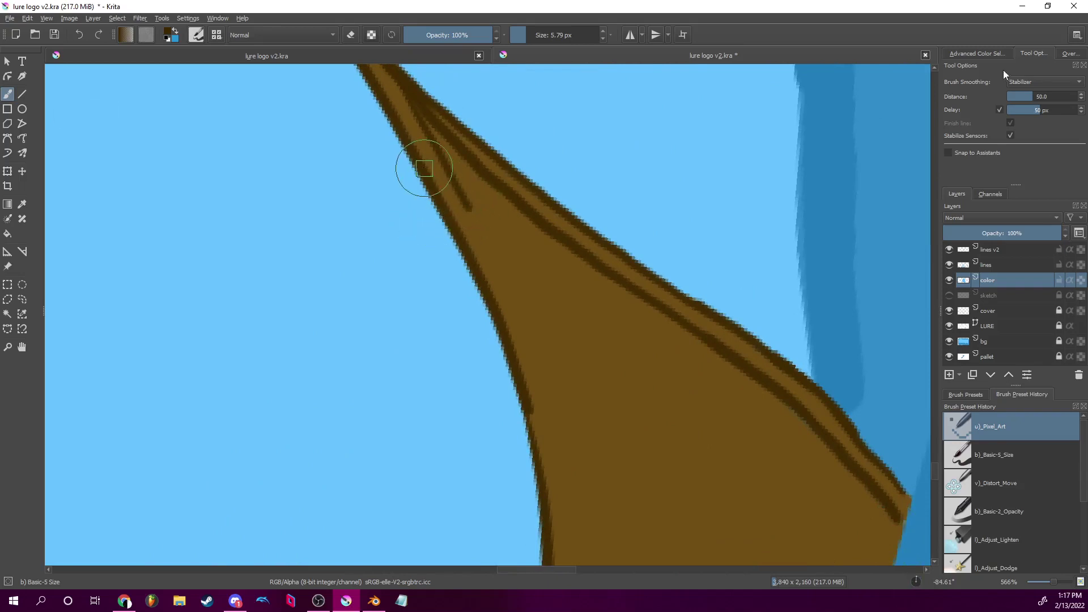
{"action": "left_click", "coordinate": [1033, 81]}
{"action": "left_click", "coordinate": [1034, 69]}
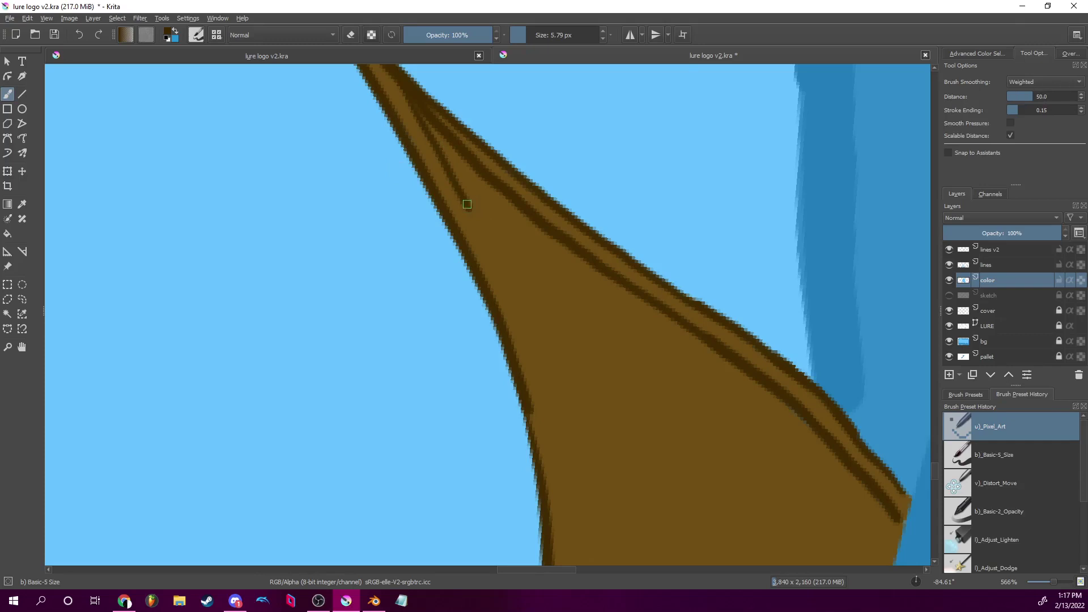
Extend the second plank line down the curve of the bow, parallel to the sky-side outline.
{"action": "mouse_move", "coordinate": [467, 204]}
{"action": "left_mouse_down"}
{"action": "mouse_move", "coordinate": [529, 315]}
{"action": "mouse_move", "coordinate": [538, 309]}
{"action": "mouse_move", "coordinate": [479, 213]}
{"action": "left_mouse_up"}
{"action": "key", "text": "ctrl+z"}
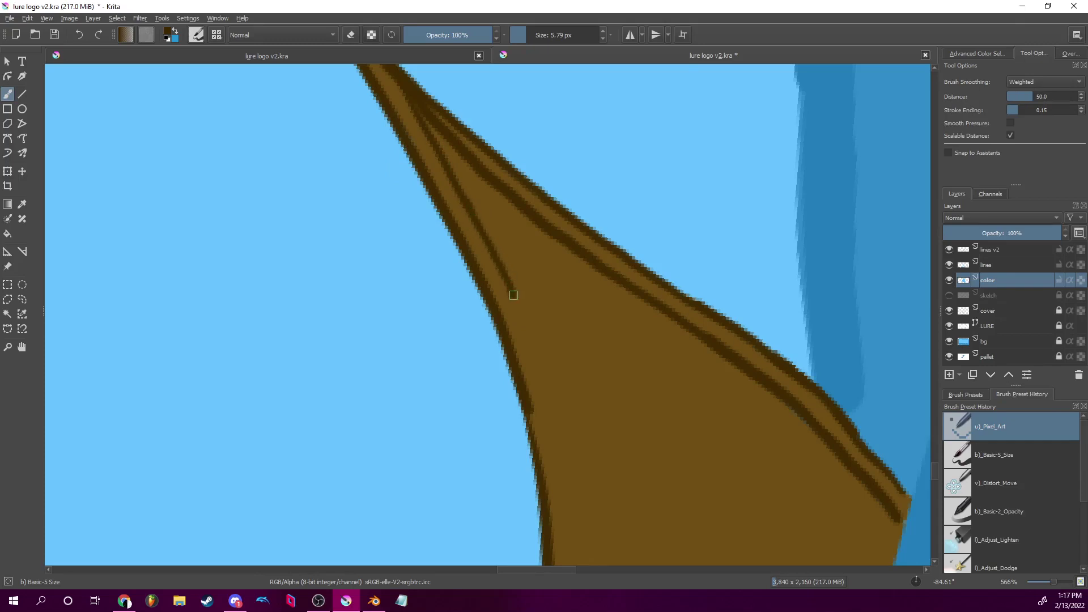
{"action": "left_click_drag", "start_coordinate": [520, 311], "coordinate": [530, 342]}
{"action": "left_click_drag", "start_coordinate": [681, 397], "coordinate": [554, 258]}
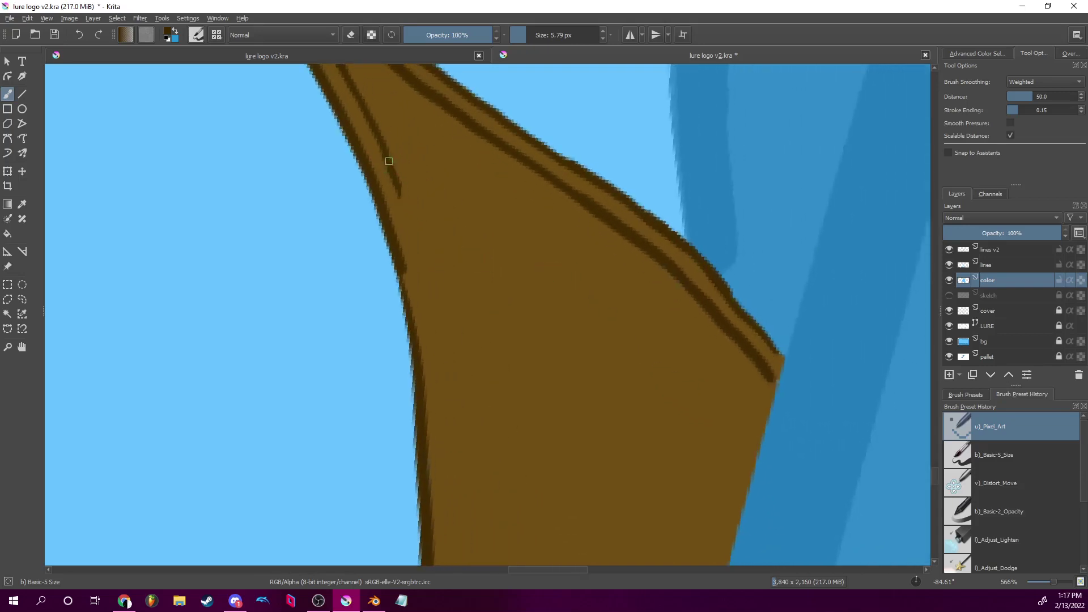
{"action": "left_click_drag", "start_coordinate": [403, 194], "coordinate": [424, 269]}
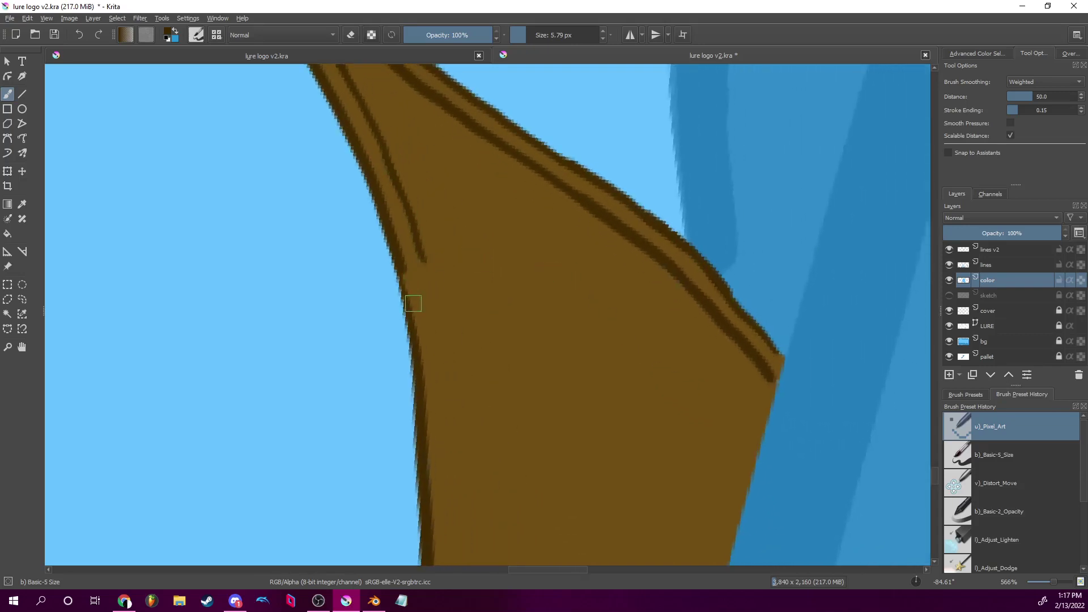
{"action": "left_click_drag", "start_coordinate": [466, 313], "coordinate": [449, 283]}
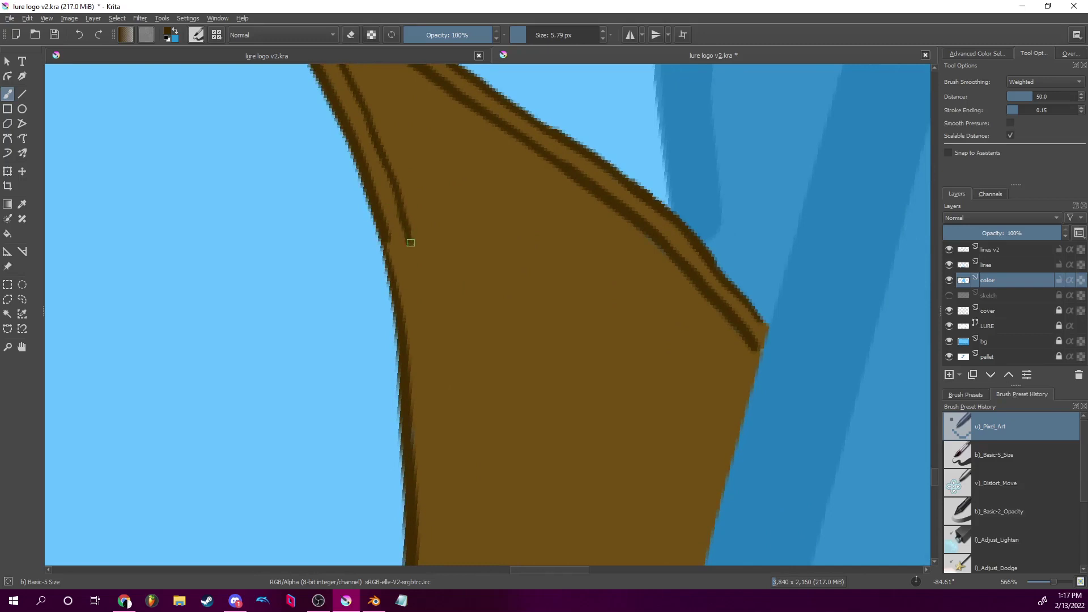
{"action": "left_click_drag", "start_coordinate": [410, 243], "coordinate": [428, 323]}
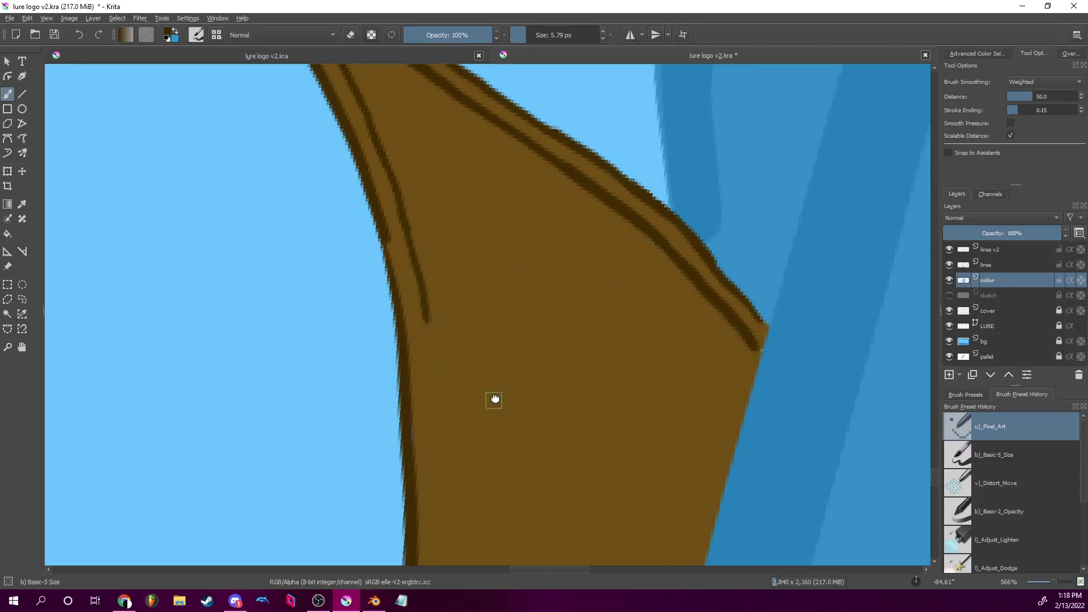
Continue the plank line past the bow's curve to where the hull's outline straightens, redoing the uneven stroke.
{"action": "left_click_drag", "start_coordinate": [495, 400], "coordinate": [471, 267]}
{"action": "left_click_drag", "start_coordinate": [427, 224], "coordinate": [436, 293]}
{"action": "key", "text": "ctrl+z"}
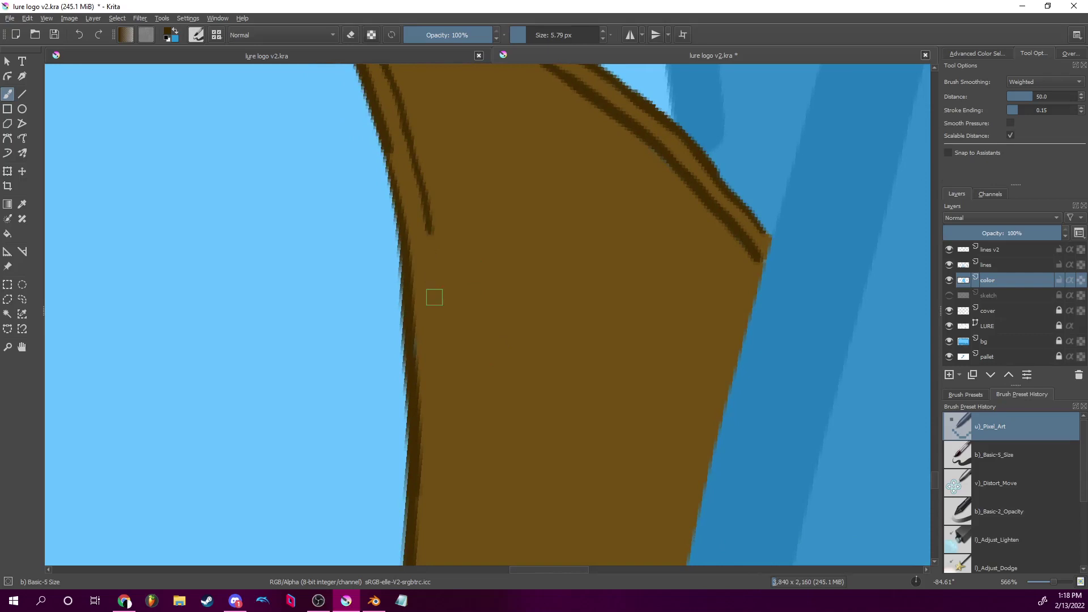
{"action": "left_click_drag", "start_coordinate": [433, 244], "coordinate": [440, 318]}
{"action": "left_click_drag", "start_coordinate": [462, 384], "coordinate": [464, 288]}
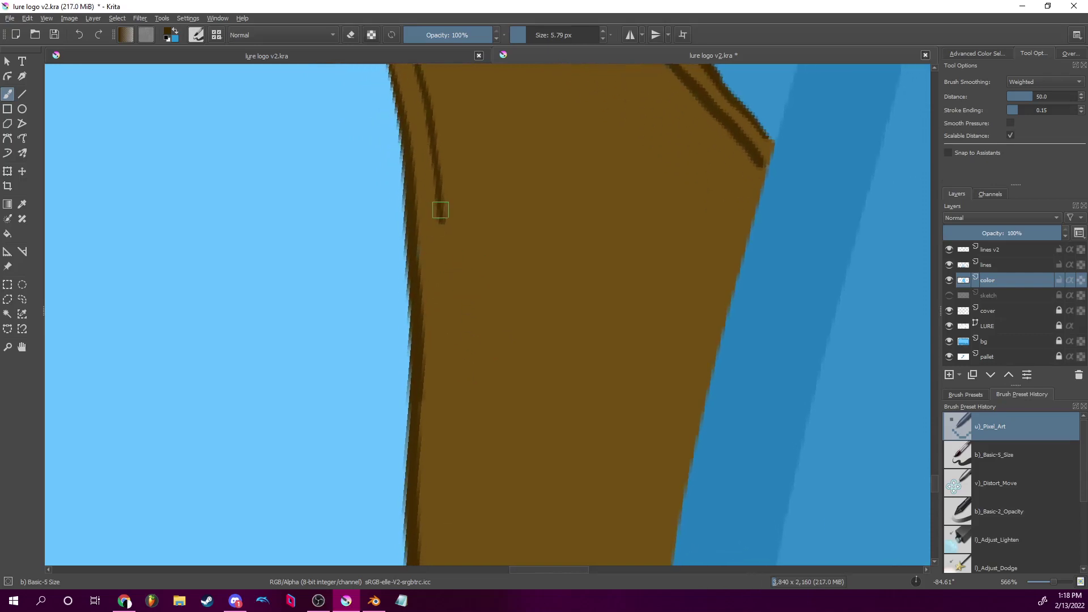
{"action": "left_click_drag", "start_coordinate": [440, 221], "coordinate": [446, 337]}
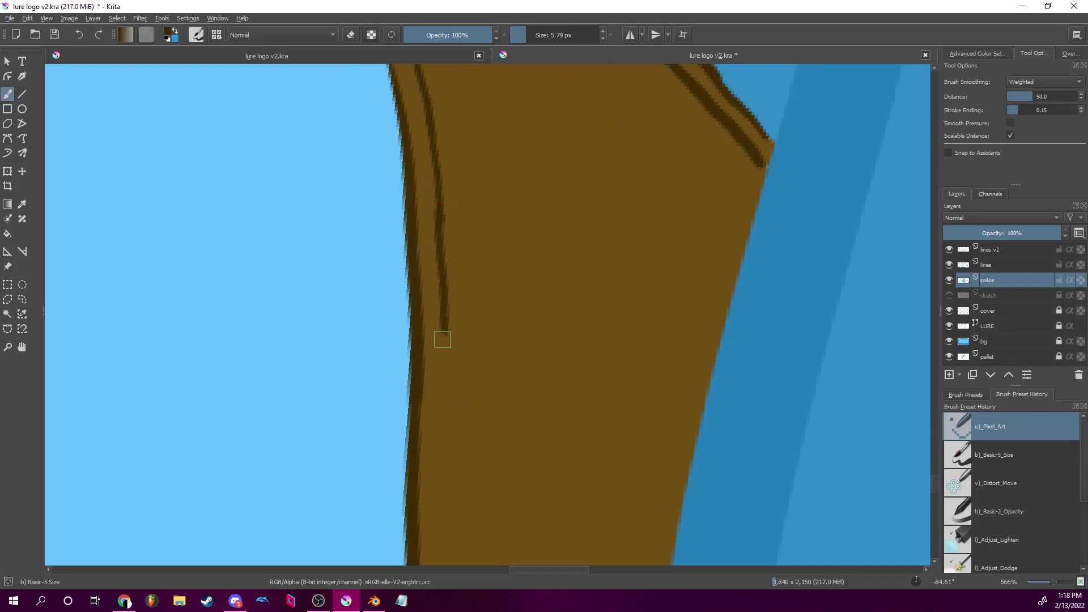
Carry the plank line along the straight middle section of the hull in short overlapping strokes beside the outline.
{"action": "left_click_drag", "start_coordinate": [479, 442], "coordinate": [491, 302]}
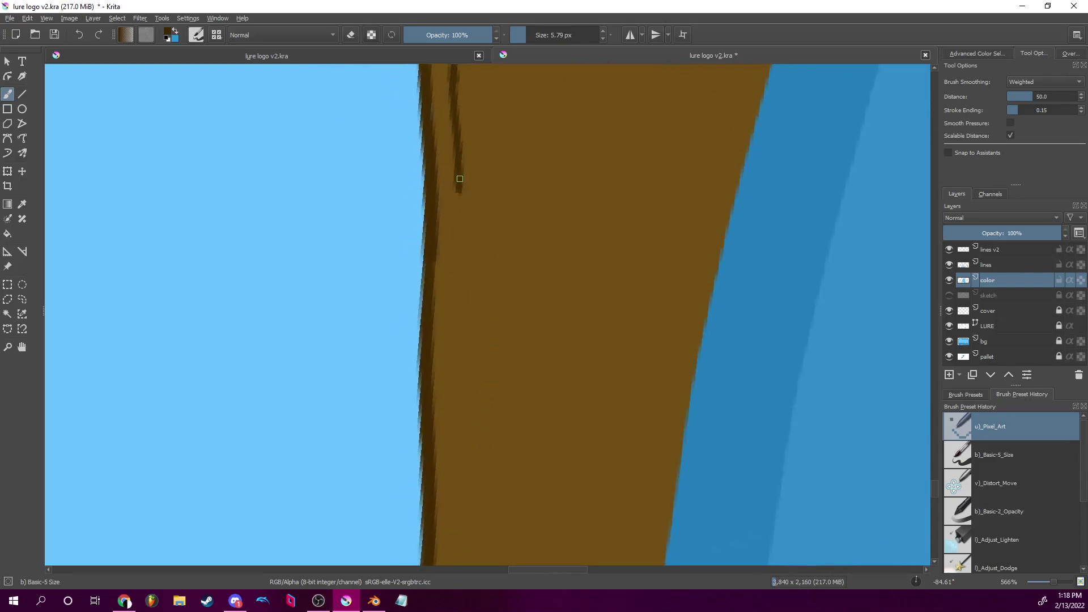
{"action": "left_click_drag", "start_coordinate": [460, 179], "coordinate": [457, 300]}
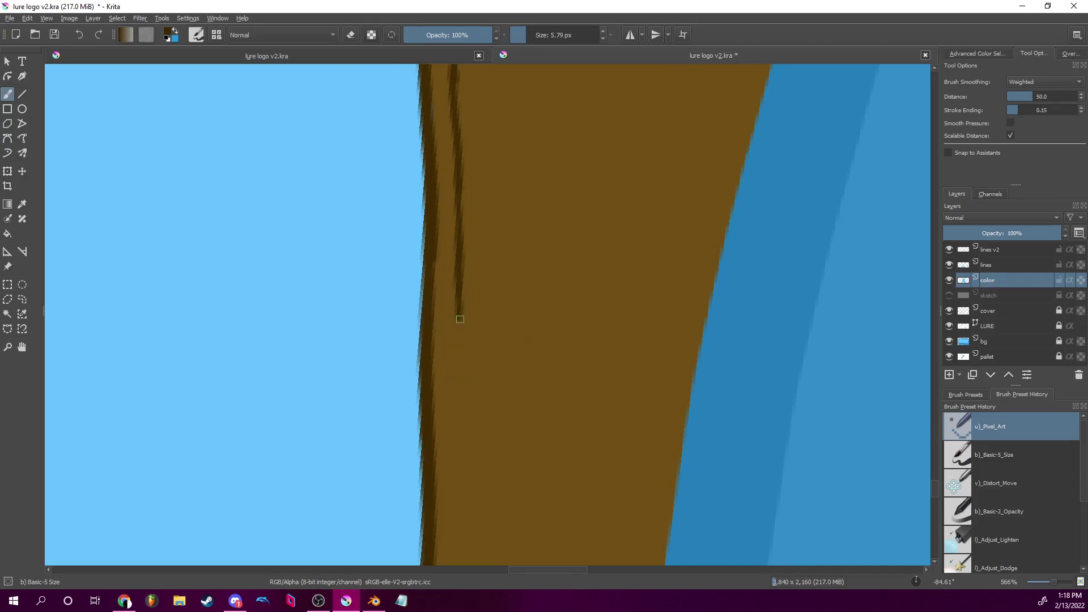
{"action": "left_click_drag", "start_coordinate": [460, 319], "coordinate": [459, 363]}
{"action": "left_click_drag", "start_coordinate": [512, 434], "coordinate": [516, 277]}
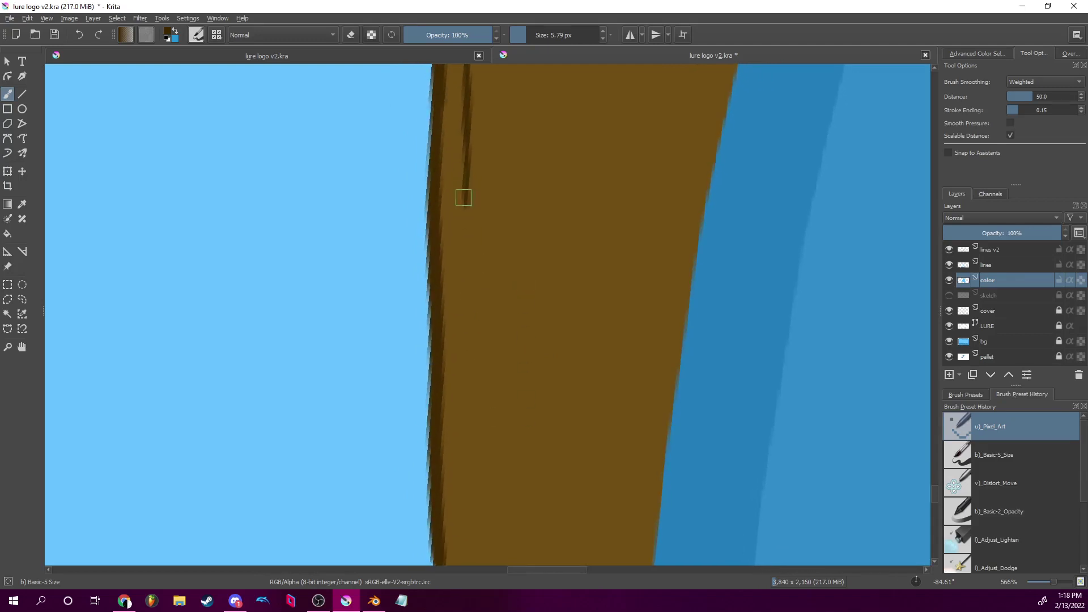
{"action": "left_click_drag", "start_coordinate": [467, 194], "coordinate": [465, 277]}
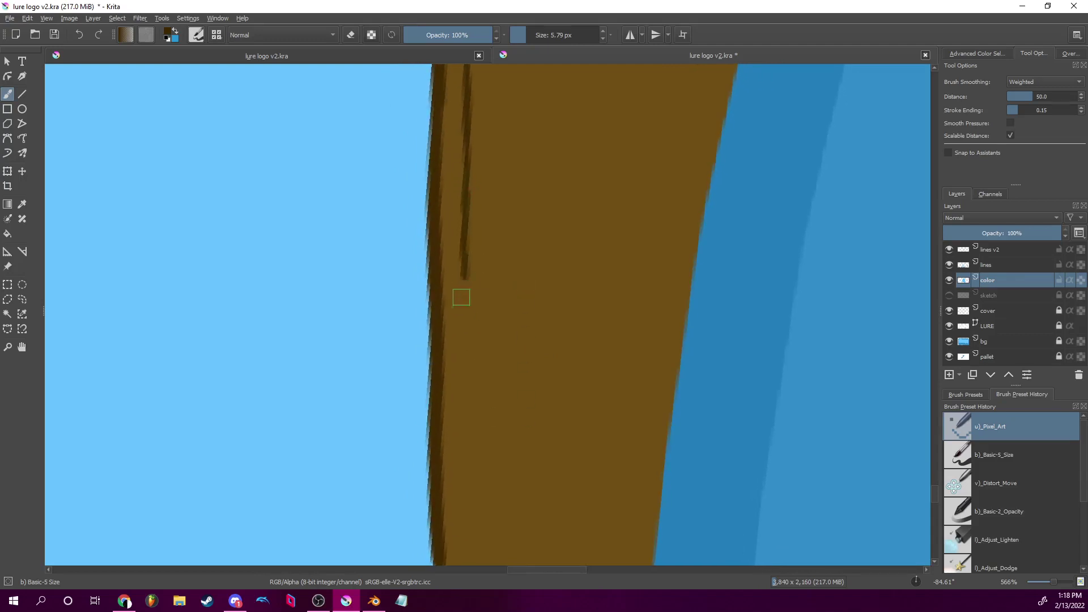
{"action": "left_click_drag", "start_coordinate": [524, 350], "coordinate": [502, 242]}
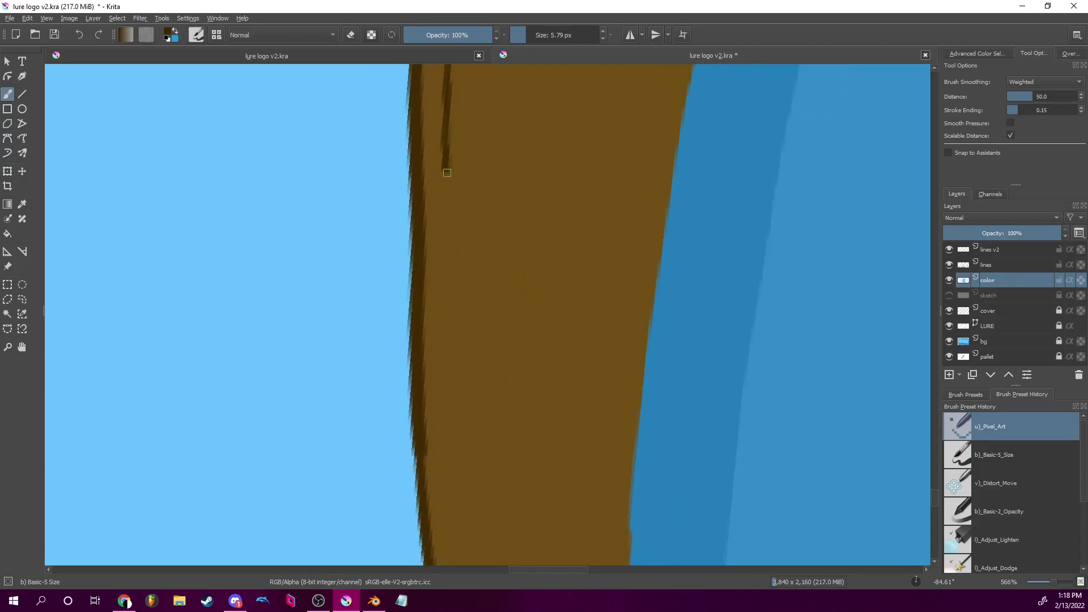
{"action": "left_click_drag", "start_coordinate": [447, 172], "coordinate": [447, 256]}
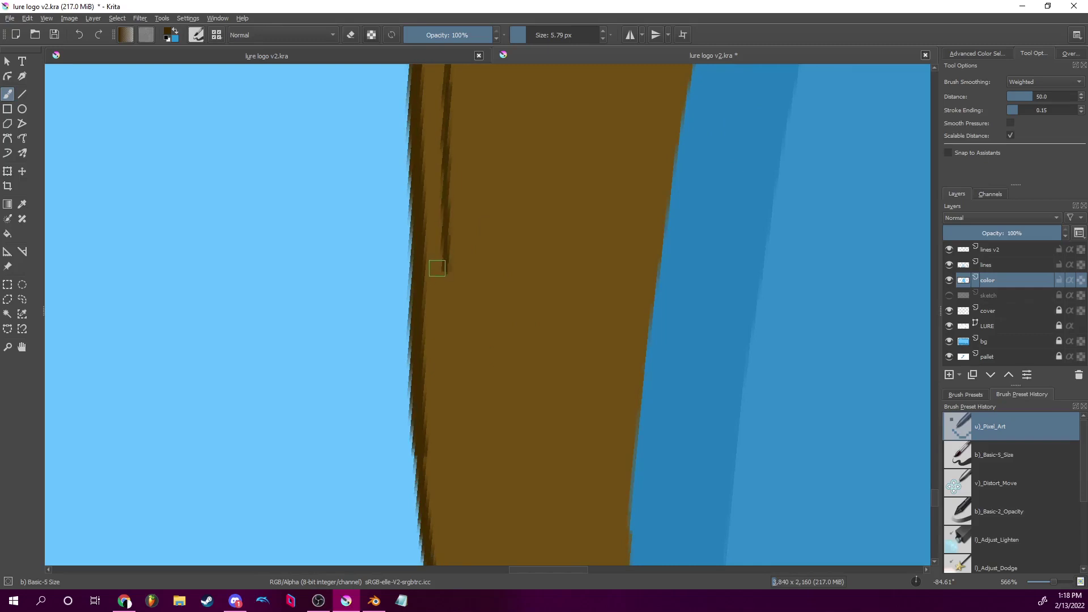
{"action": "left_click_drag", "start_coordinate": [488, 340], "coordinate": [487, 216]}
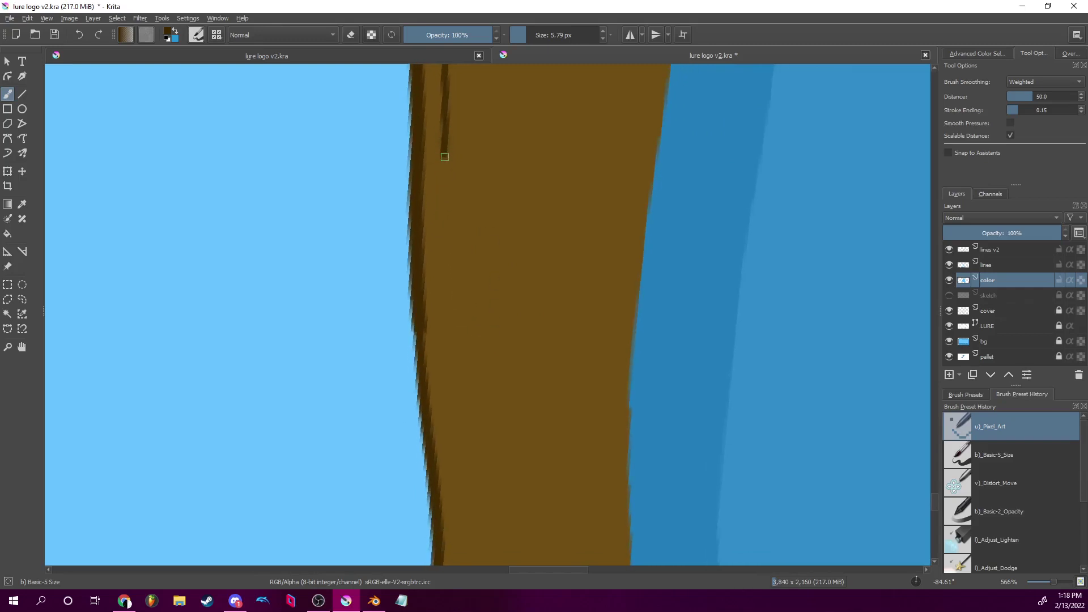
{"action": "left_click_drag", "start_coordinate": [445, 157], "coordinate": [447, 287]}
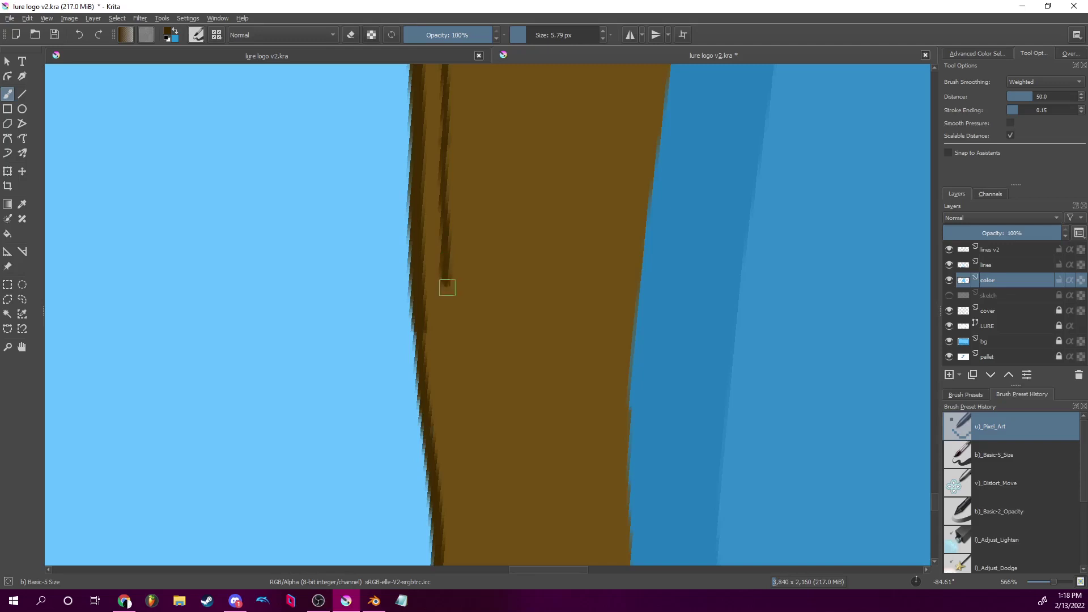
Draw the plank line toward the bend in the hull's outline, correcting the misplaced stroke.
{"action": "left_click_drag", "start_coordinate": [493, 369], "coordinate": [492, 255]}
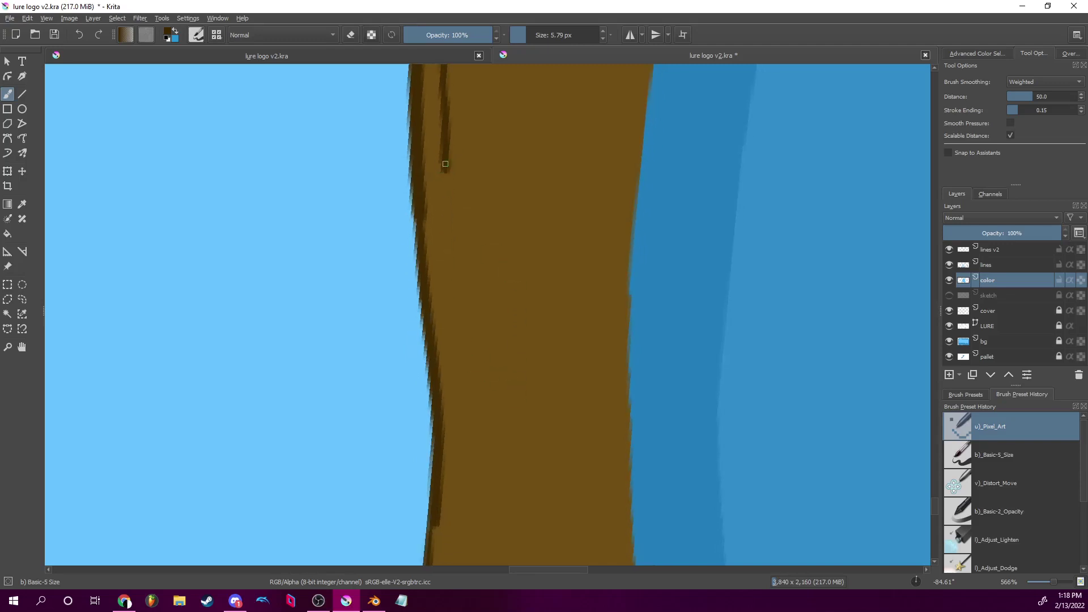
{"action": "left_click_drag", "start_coordinate": [445, 164], "coordinate": [448, 272]}
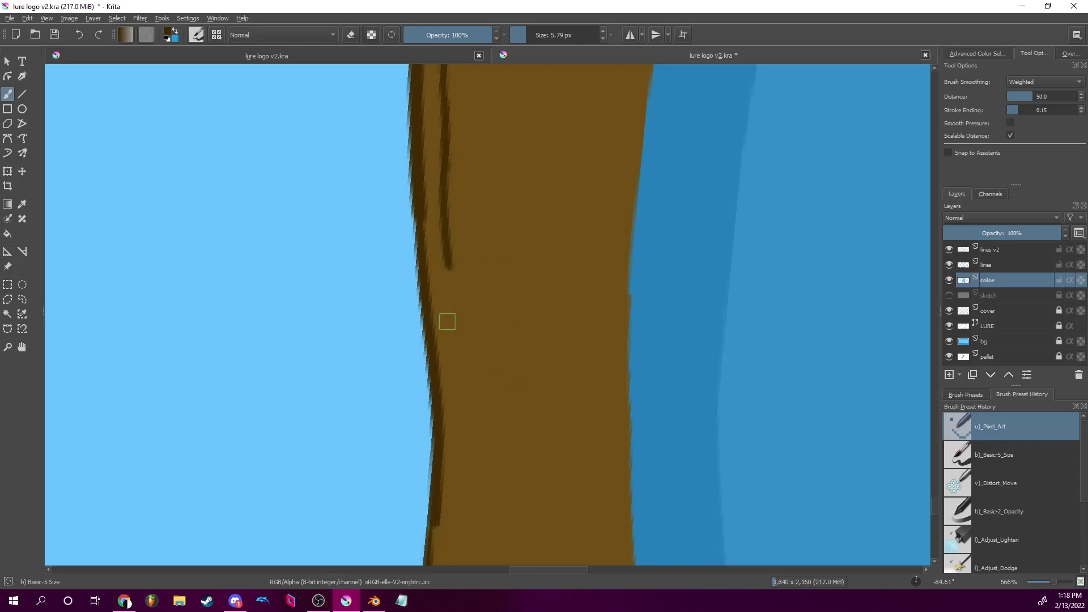
{"action": "key", "text": "ctrl+z"}
{"action": "key", "text": "ctrl+z"}
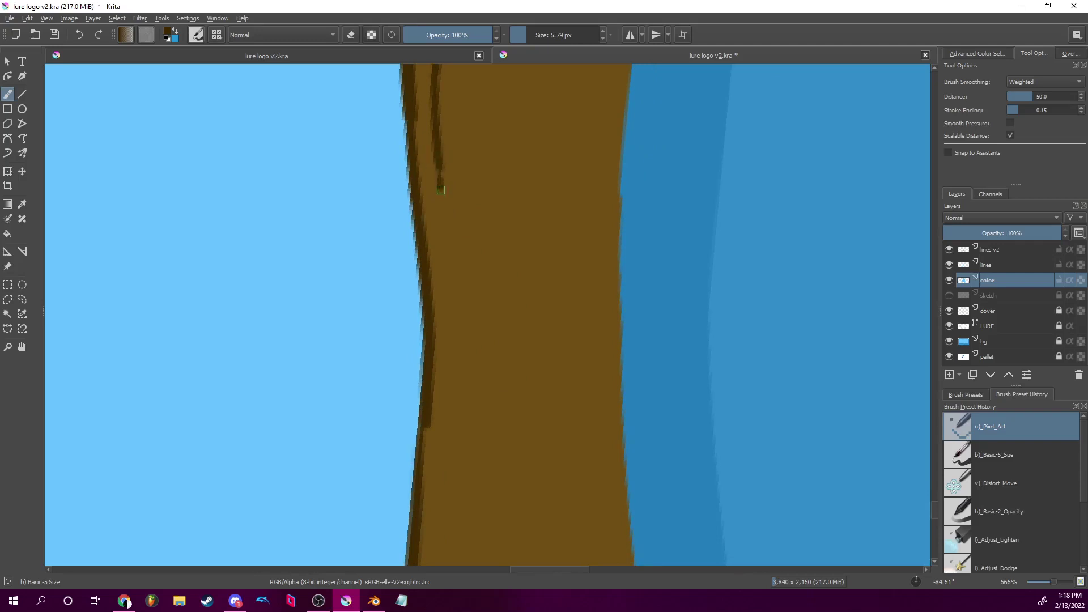
{"action": "left_click_drag", "start_coordinate": [441, 190], "coordinate": [447, 290]}
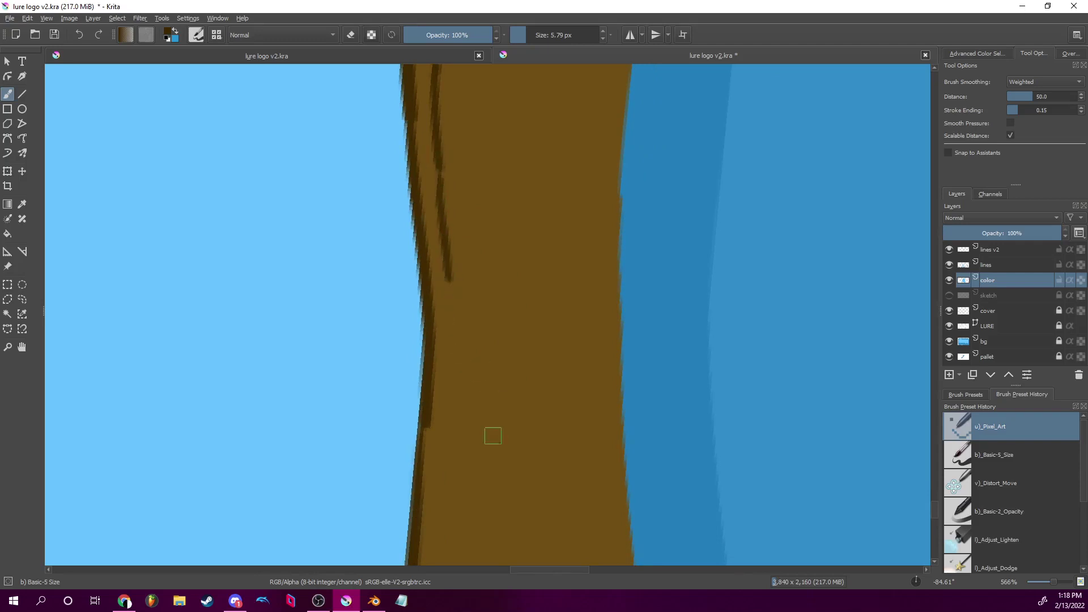
Take the plank line around the hull's bend and finish it at the far end opposite the bow.
{"action": "scroll", "coordinate": [493, 436], "scroll_direction": "down", "scroll_amount": 3}
{"action": "left_click_drag", "start_coordinate": [461, 170], "coordinate": [466, 299]}
{"action": "scroll", "coordinate": [530, 343], "scroll_direction": "down", "scroll_amount": 3}
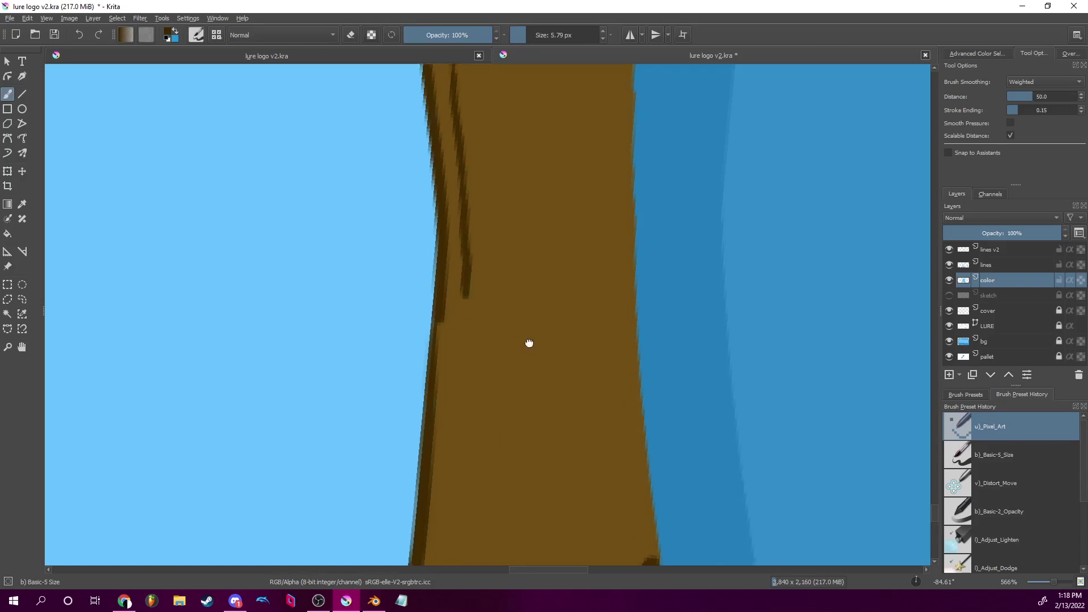
{"action": "left_click_drag", "start_coordinate": [485, 227], "coordinate": [470, 323]}
{"action": "scroll", "coordinate": [515, 309], "scroll_direction": "down", "scroll_amount": 3}
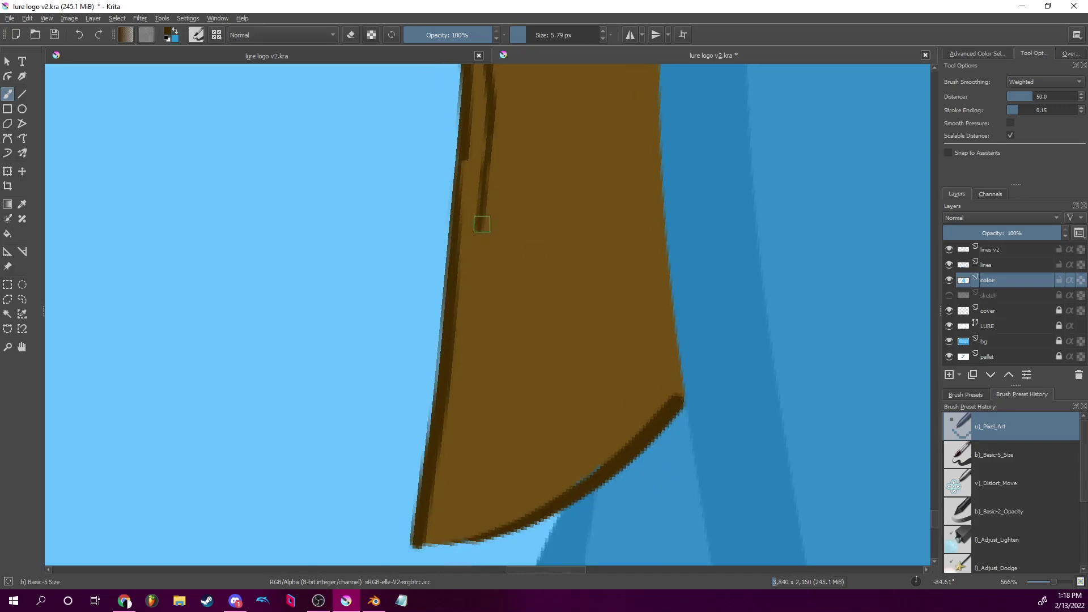
{"action": "mouse_move", "coordinate": [479, 224]}
{"action": "left_mouse_down"}
{"action": "mouse_move", "coordinate": [469, 435]}
{"action": "mouse_move", "coordinate": [444, 533]}
{"action": "left_mouse_up"}
{"action": "mouse_move", "coordinate": [626, 367]}
{"action": "left_mouse_down"}
{"action": "mouse_move", "coordinate": [608, 480]}
{"action": "mouse_move", "coordinate": [651, 365]}
{"action": "left_mouse_up"}
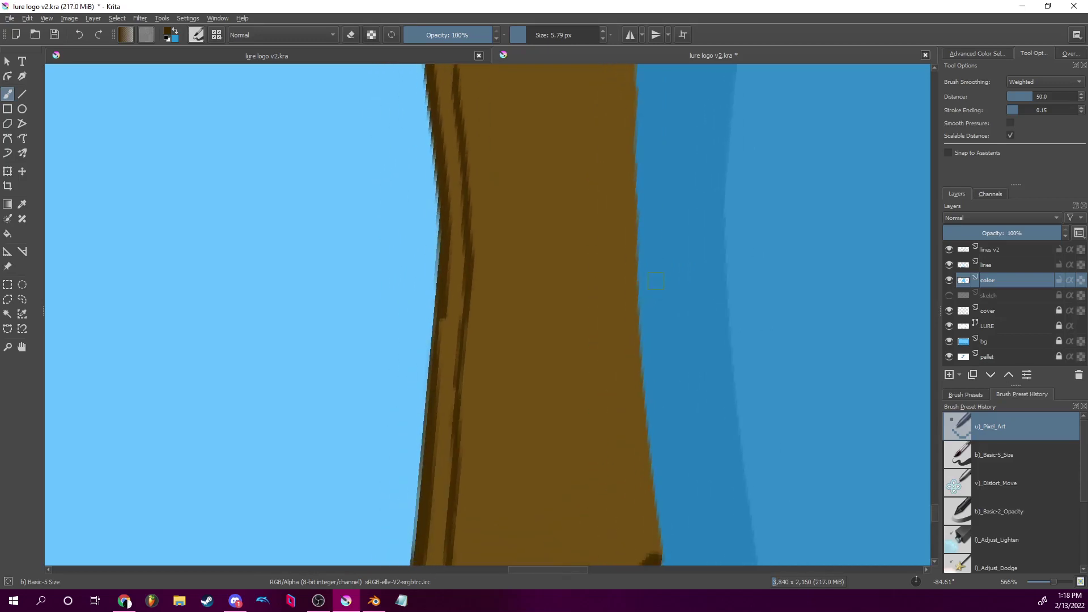
{"action": "left_click_drag", "start_coordinate": [631, 227], "coordinate": [607, 398]}
{"action": "left_click_drag", "start_coordinate": [616, 153], "coordinate": [599, 425]}
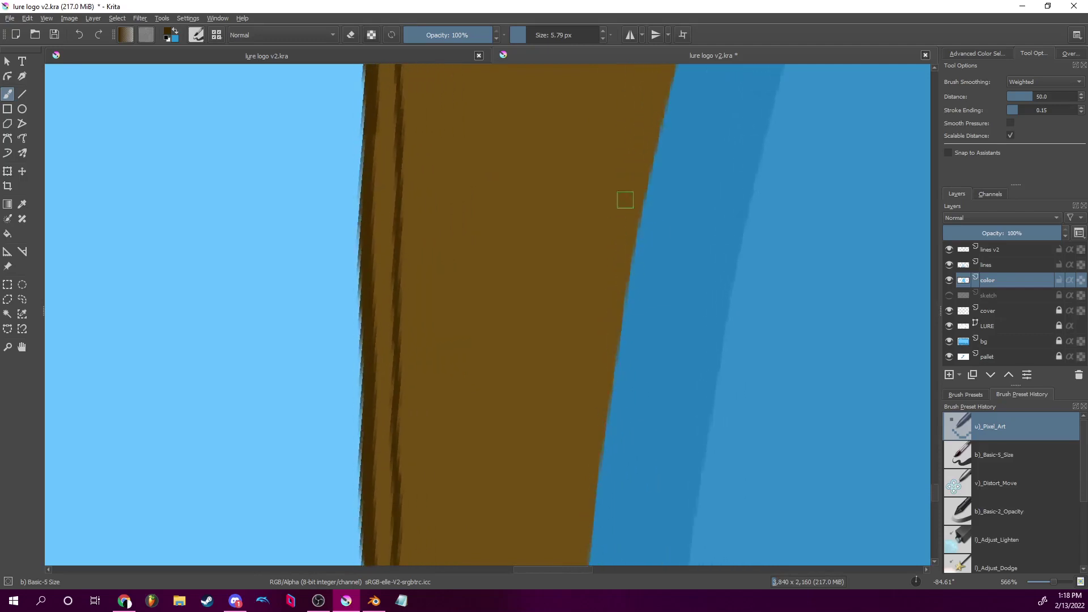
On the lines layer, draw the rim's protruding end at the boat's far end in dark brown, joining the plank line to the hull's upper edge.
{"action": "left_click_drag", "start_coordinate": [625, 176], "coordinate": [619, 372]}
{"action": "scroll", "coordinate": [618, 372], "scroll_direction": "up", "scroll_amount": 8}
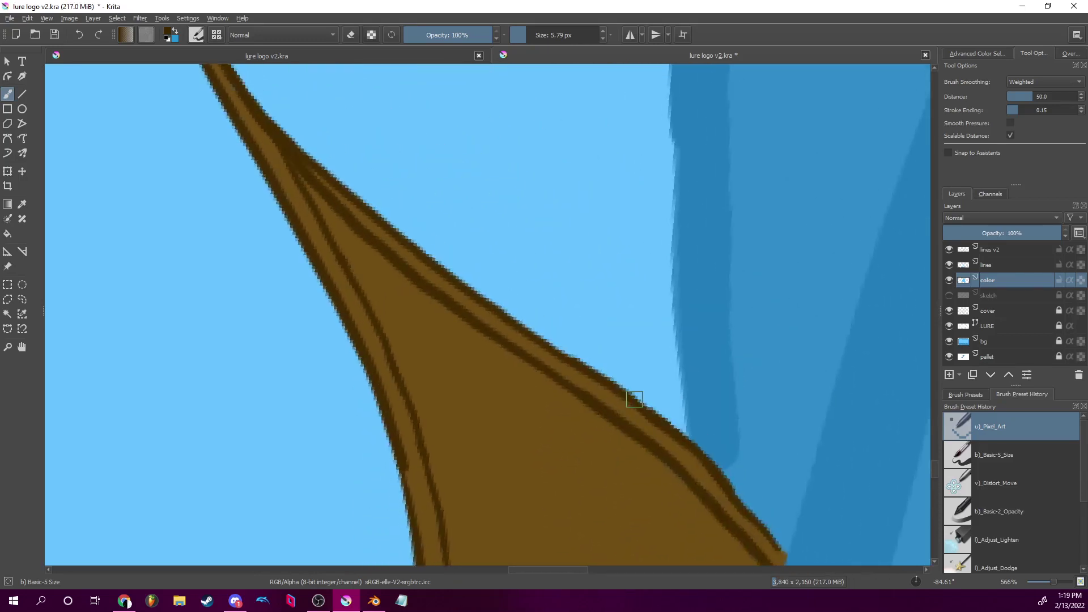
{"action": "left_click_drag", "start_coordinate": [1052, 583], "coordinate": [1045, 583]}
{"action": "left_click_drag", "start_coordinate": [552, 455], "coordinate": [604, 262]}
{"action": "left_click_drag", "start_coordinate": [917, 578], "coordinate": [920, 580]}
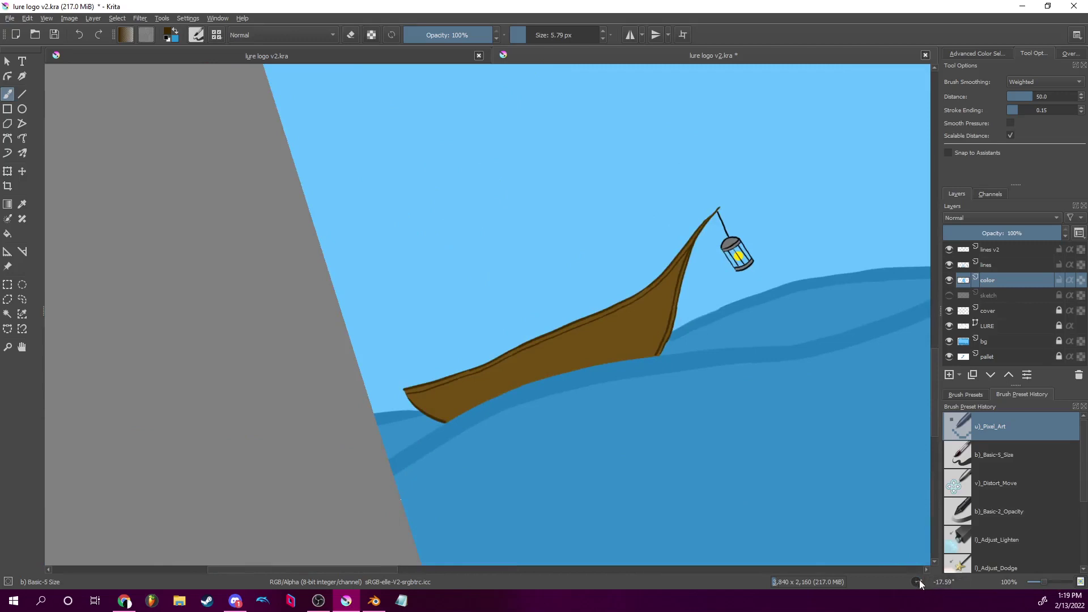
{"action": "left_click_drag", "start_coordinate": [921, 584], "coordinate": [930, 581]}
{"action": "left_click", "coordinate": [989, 265]}
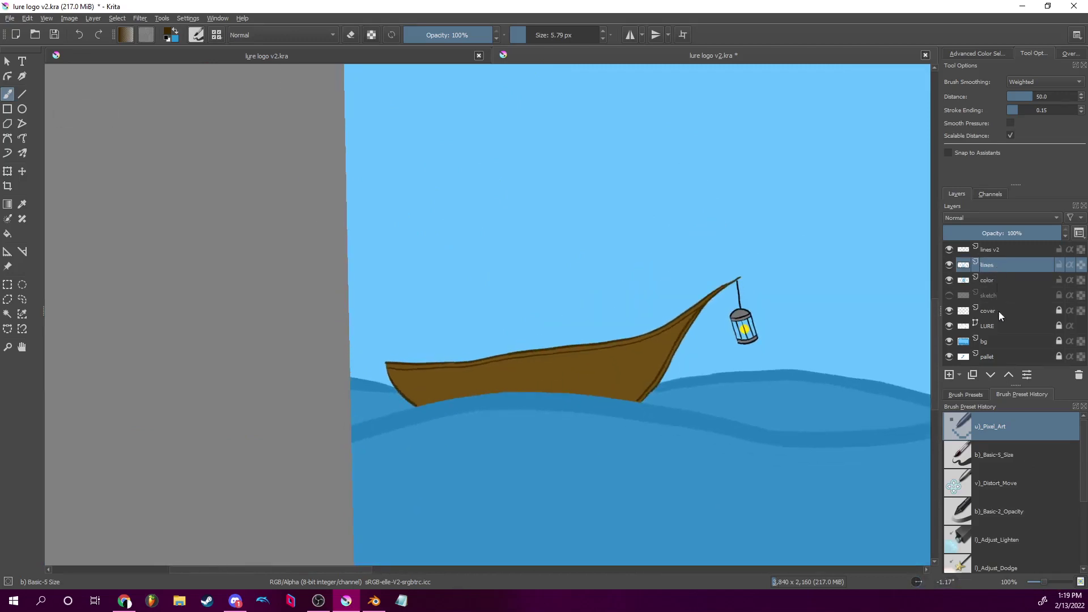
{"action": "left_click_drag", "start_coordinate": [1046, 580], "coordinate": [1060, 580]}
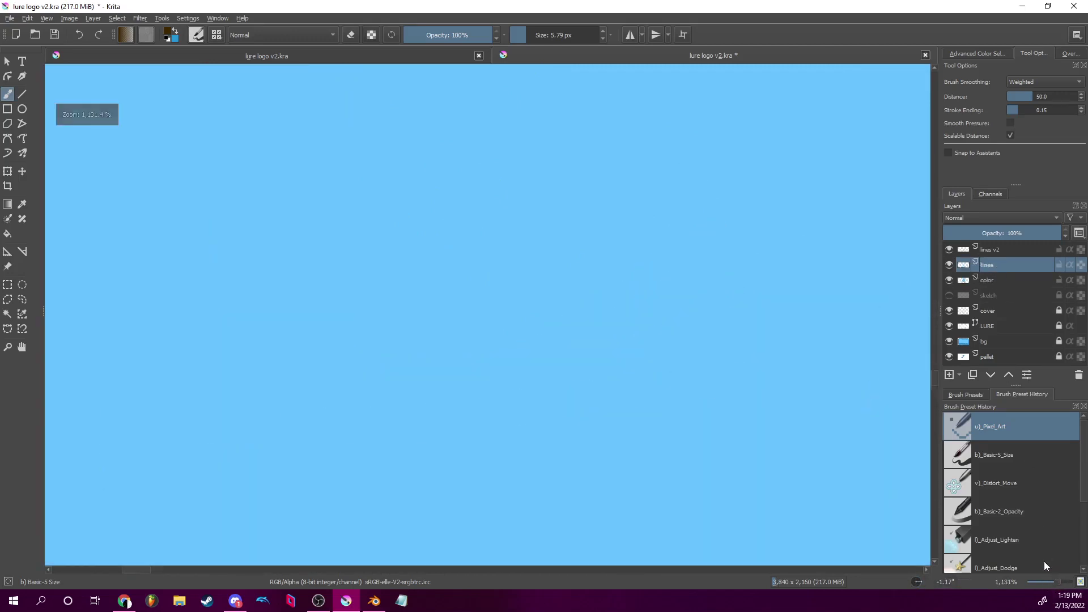
{"action": "left_click_drag", "start_coordinate": [226, 435], "coordinate": [874, 175]}
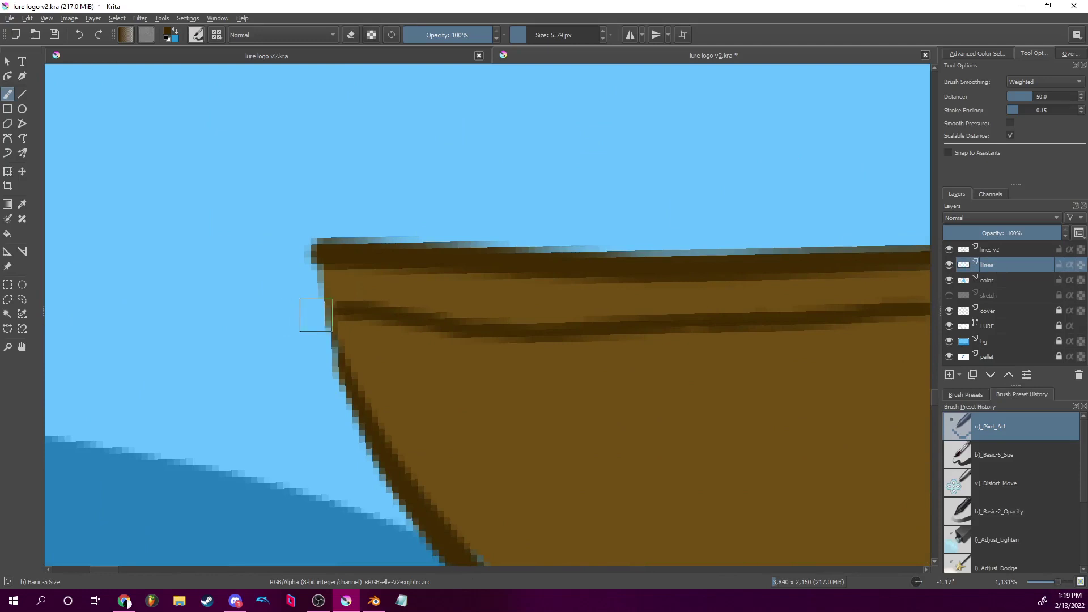
{"action": "mouse_move", "coordinate": [321, 311]}
{"action": "left_mouse_down"}
{"action": "mouse_move", "coordinate": [312, 308]}
{"action": "mouse_move", "coordinate": [331, 314]}
{"action": "left_mouse_up"}
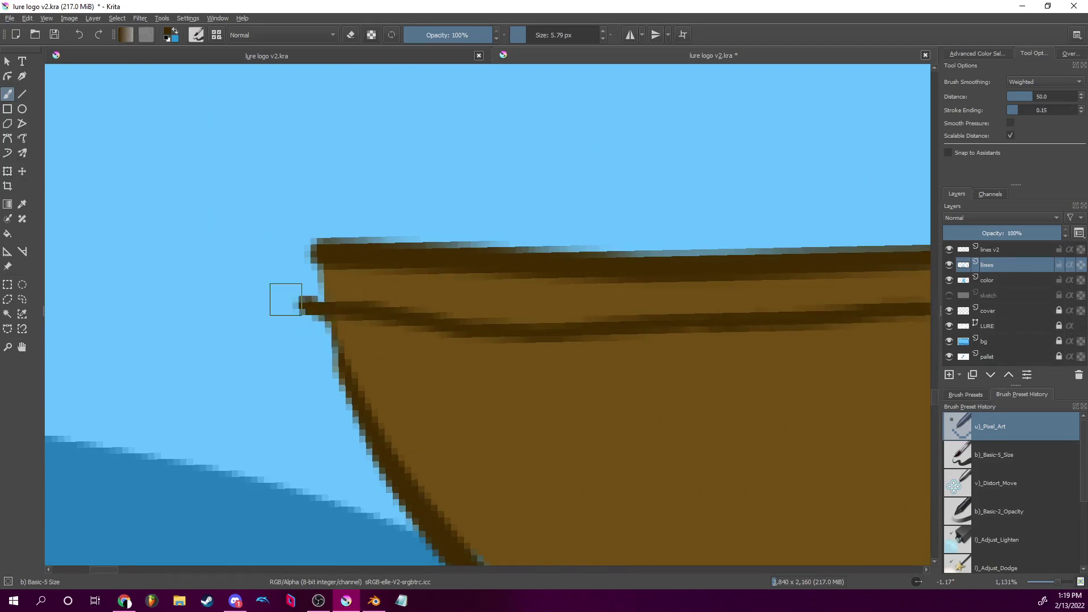
{"action": "mouse_move", "coordinate": [314, 247]}
{"action": "left_mouse_down"}
{"action": "mouse_move", "coordinate": [296, 250]}
{"action": "mouse_move", "coordinate": [325, 254]}
{"action": "mouse_move", "coordinate": [284, 263]}
{"action": "mouse_move", "coordinate": [286, 292]}
{"action": "mouse_move", "coordinate": [308, 309]}
{"action": "left_mouse_up"}
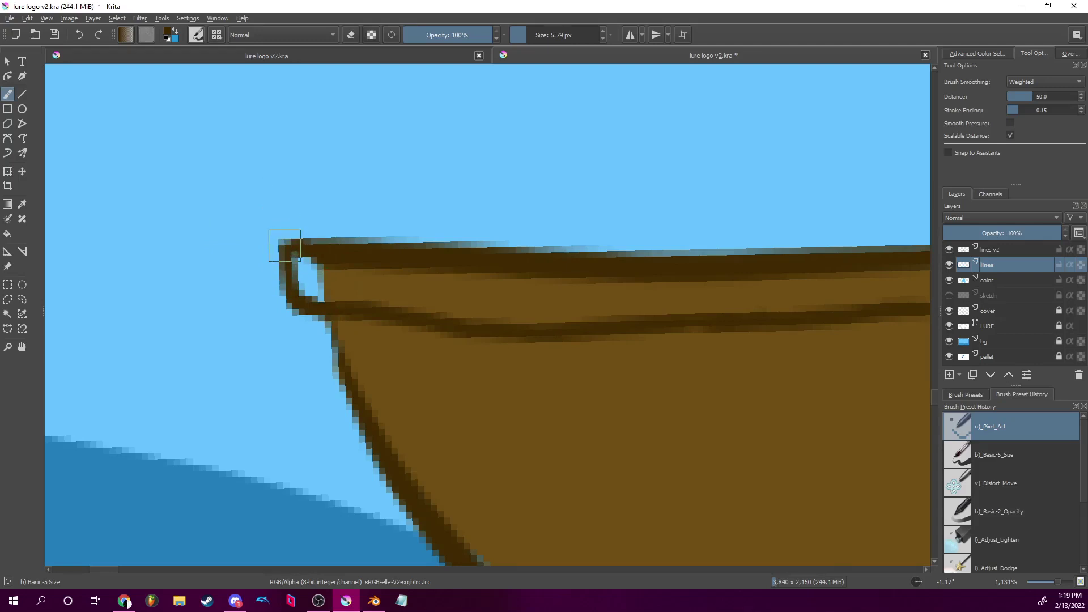
Thicken the plank line on the lines layer from the rim's new end along the first stretch of hull.
{"action": "left_click", "coordinate": [995, 275]}
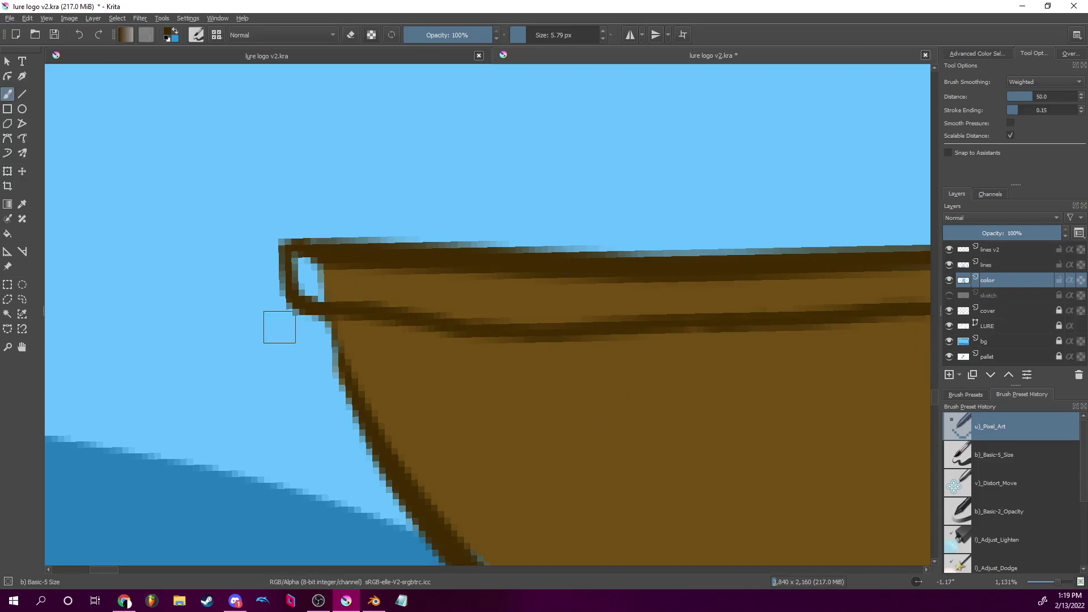
{"action": "left_click", "coordinate": [989, 265]}
{"action": "left_click", "coordinate": [917, 581]}
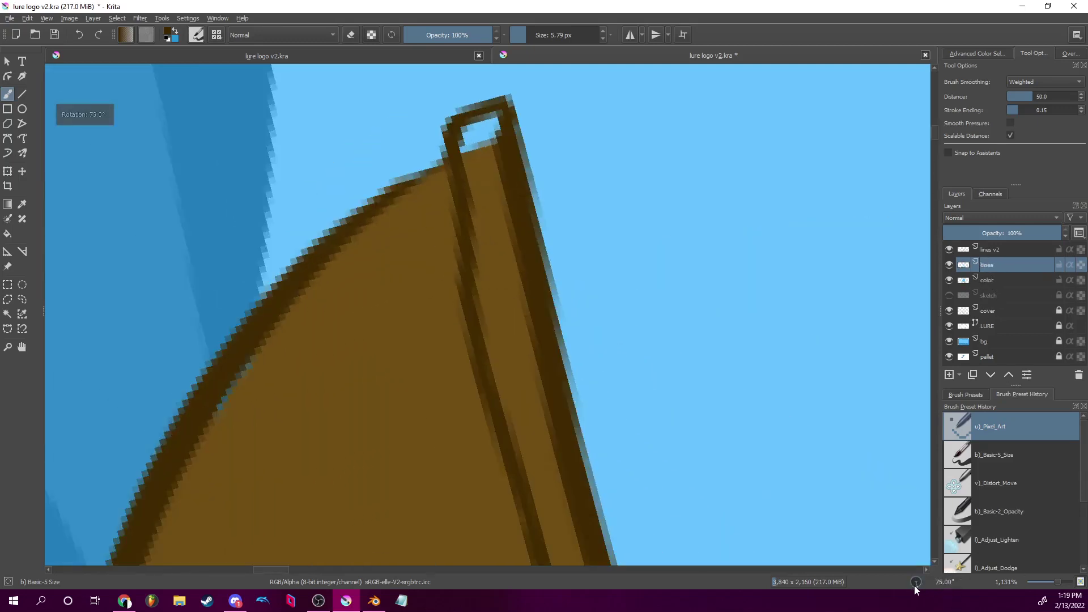
{"action": "left_click_drag", "start_coordinate": [448, 158], "coordinate": [468, 306]}
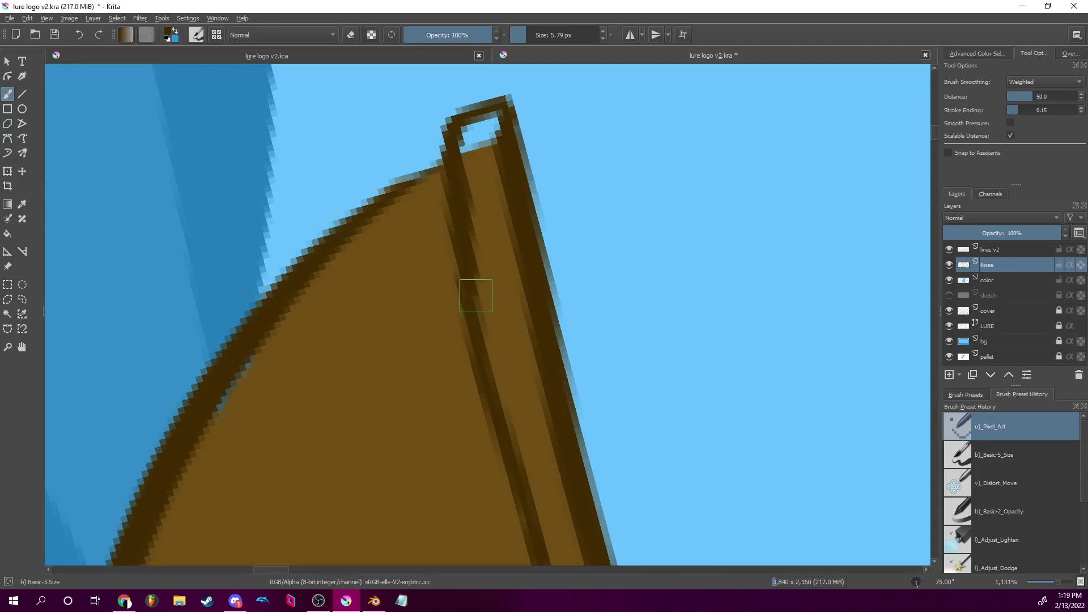
{"action": "left_click_drag", "start_coordinate": [475, 301], "coordinate": [515, 474]}
{"action": "mouse_move", "coordinate": [508, 217]}
{"action": "left_mouse_down"}
{"action": "mouse_move", "coordinate": [506, 367]}
{"action": "mouse_move", "coordinate": [516, 284]}
{"action": "left_mouse_up"}
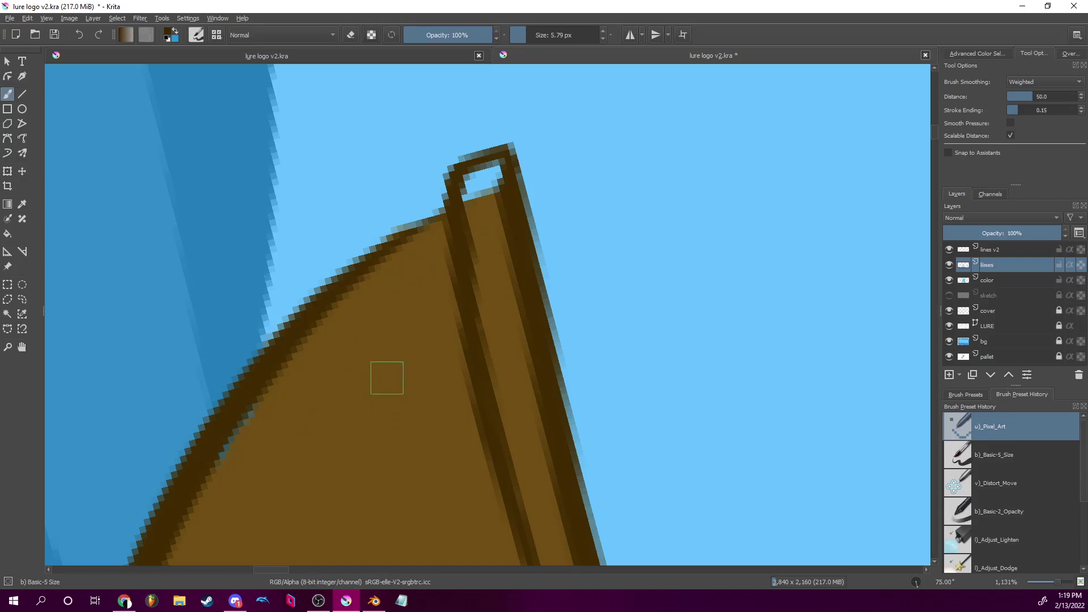
Close the blue gap beside the hull's curved end outline on the lines layer, and fill the rim's protruding end with brown on the color layer.
{"action": "left_click", "coordinate": [995, 280]}
{"action": "key", "text": "p"}
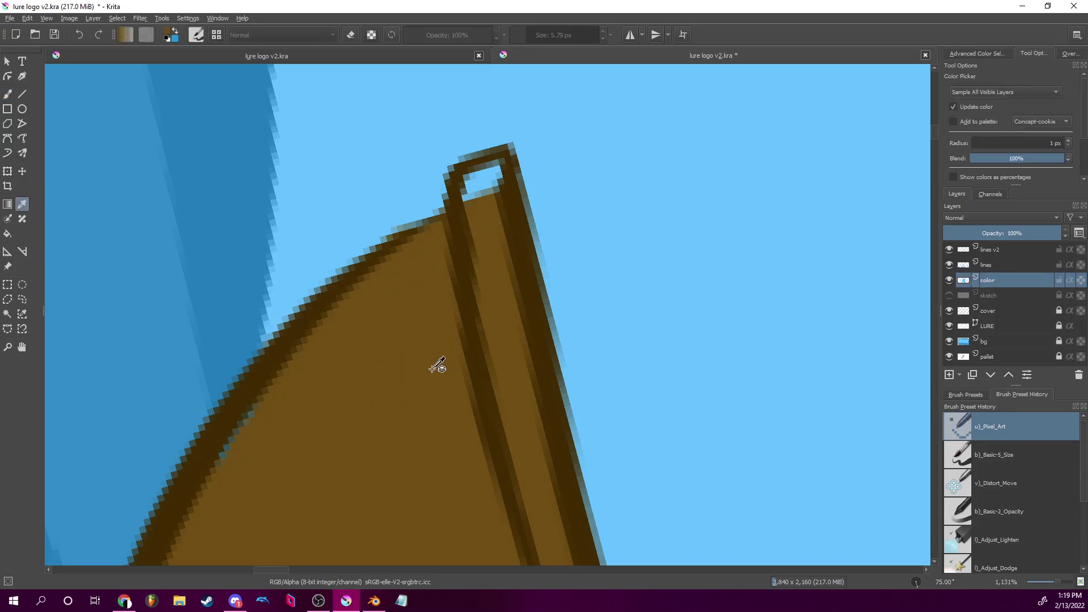
{"action": "key", "text": "b"}
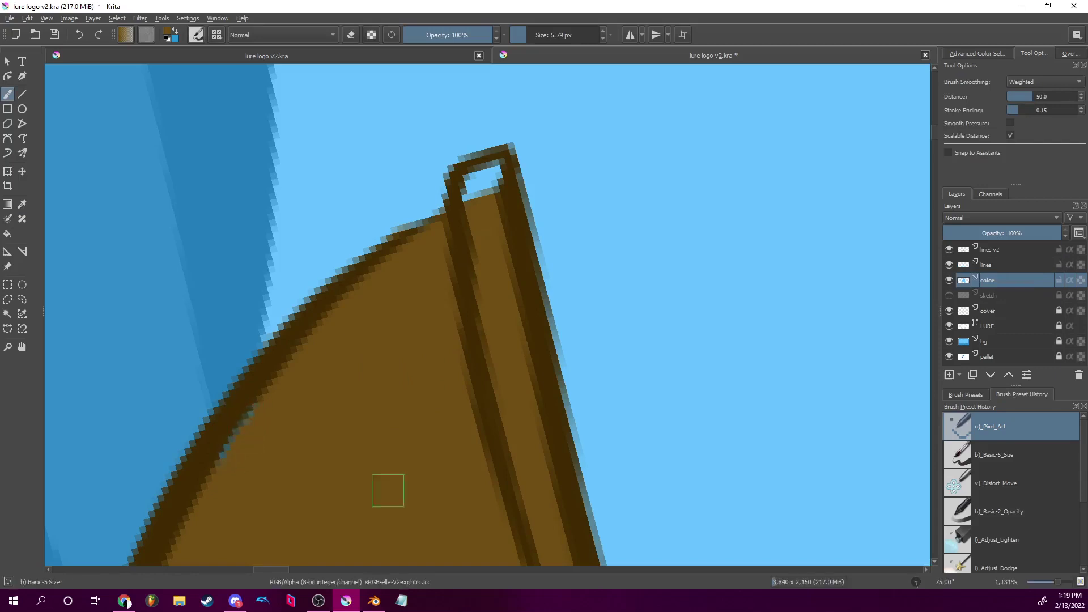
{"action": "left_click_drag", "start_coordinate": [389, 491], "coordinate": [462, 437]}
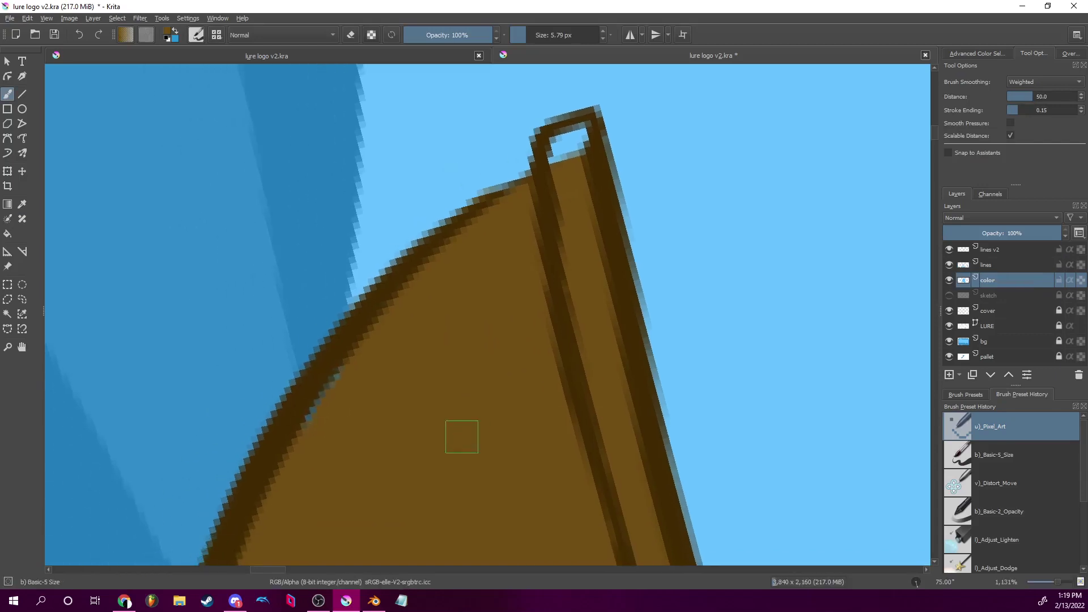
{"action": "left_click", "coordinate": [994, 264]}
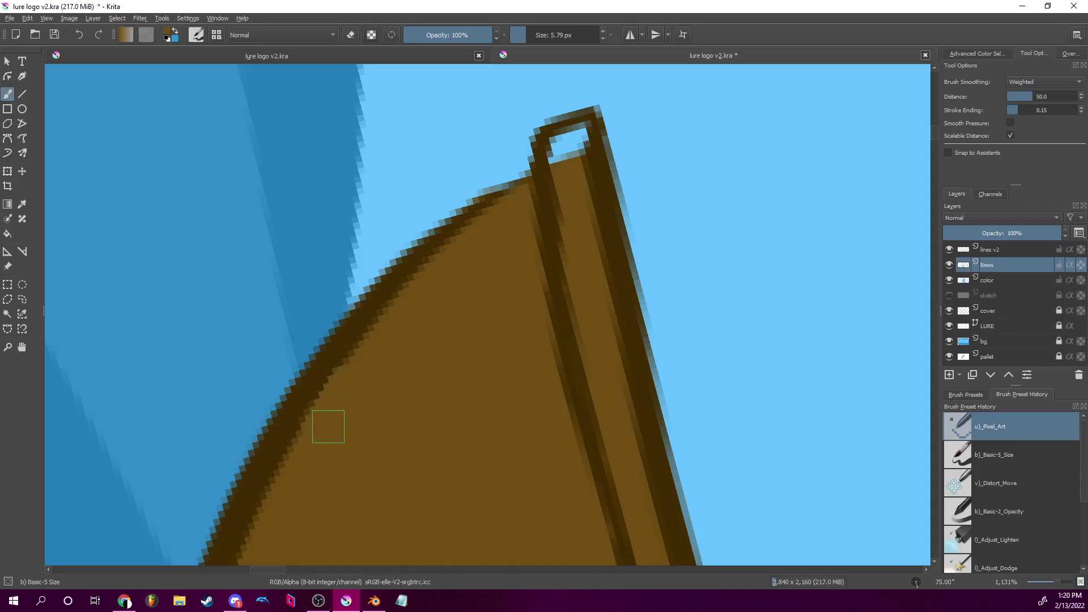
{"action": "left_click", "coordinate": [986, 282]}
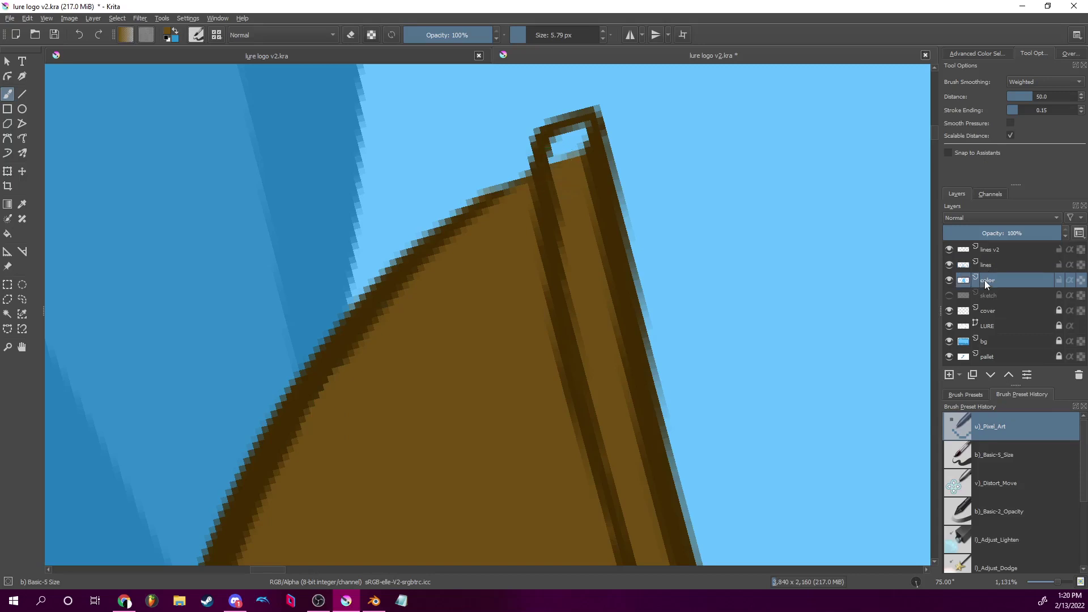
{"action": "mouse_move", "coordinate": [560, 162]}
{"action": "left_mouse_down"}
{"action": "mouse_move", "coordinate": [568, 139]}
{"action": "mouse_move", "coordinate": [579, 145]}
{"action": "left_mouse_up"}
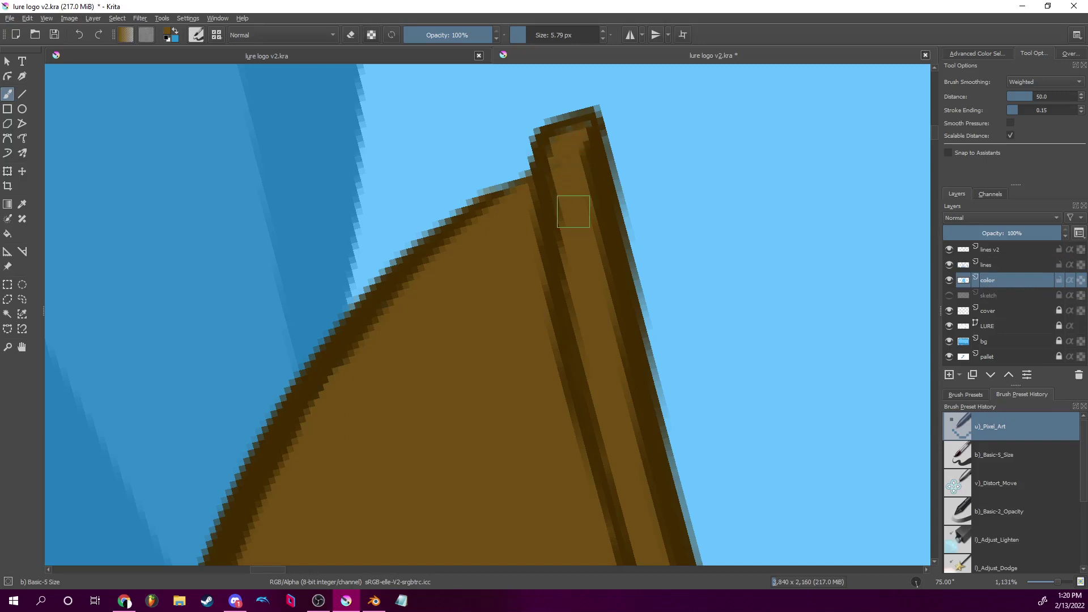
Thicken the plank line on the color layer with dark brown strokes along the straight hull section near the far end.
{"action": "scroll", "coordinate": [573, 212], "scroll_direction": "down", "scroll_amount": 10}
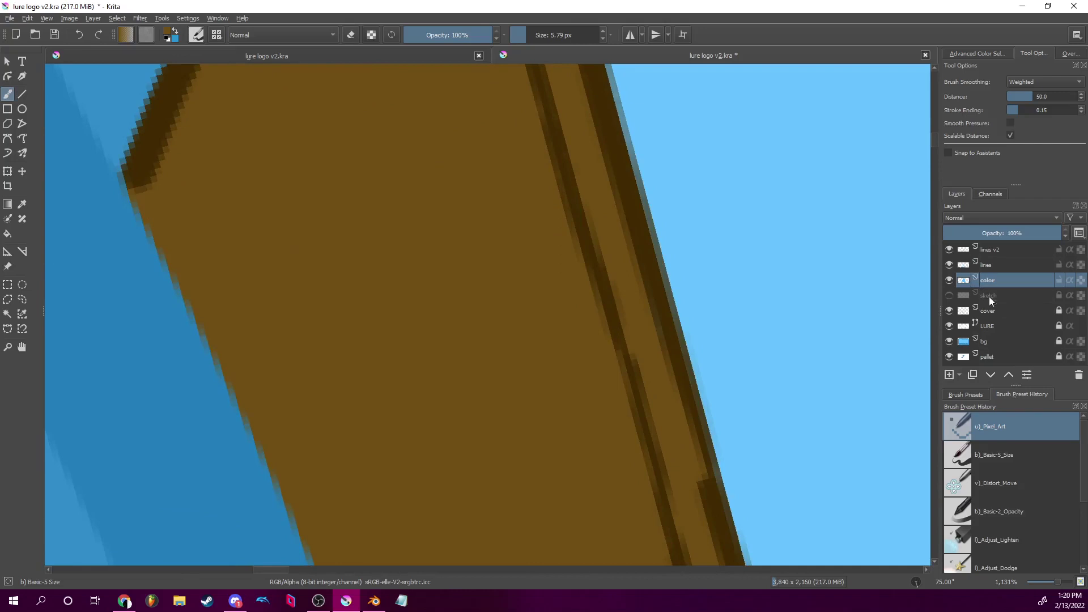
{"action": "mouse_move", "coordinate": [983, 305]}
{"action": "left_click_drag", "start_coordinate": [706, 403], "coordinate": [619, 174]}
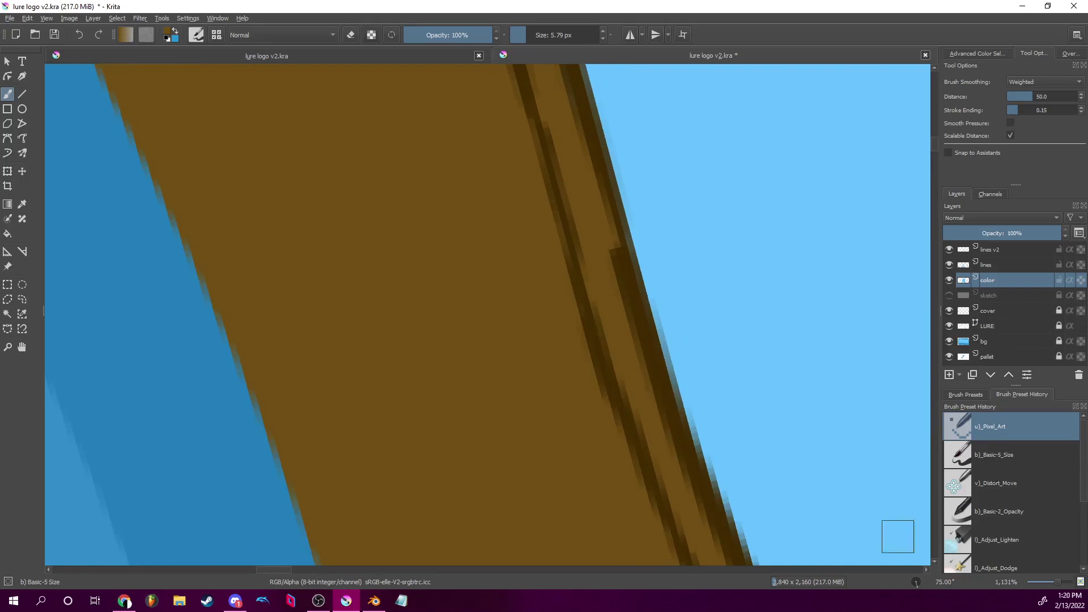
{"action": "left_click_drag", "start_coordinate": [919, 584], "coordinate": [911, 583]}
{"action": "left_click_drag", "start_coordinate": [695, 139], "coordinate": [526, 437]}
{"action": "left_click_drag", "start_coordinate": [726, 130], "coordinate": [661, 227]}
{"action": "left_click", "coordinate": [976, 53]}
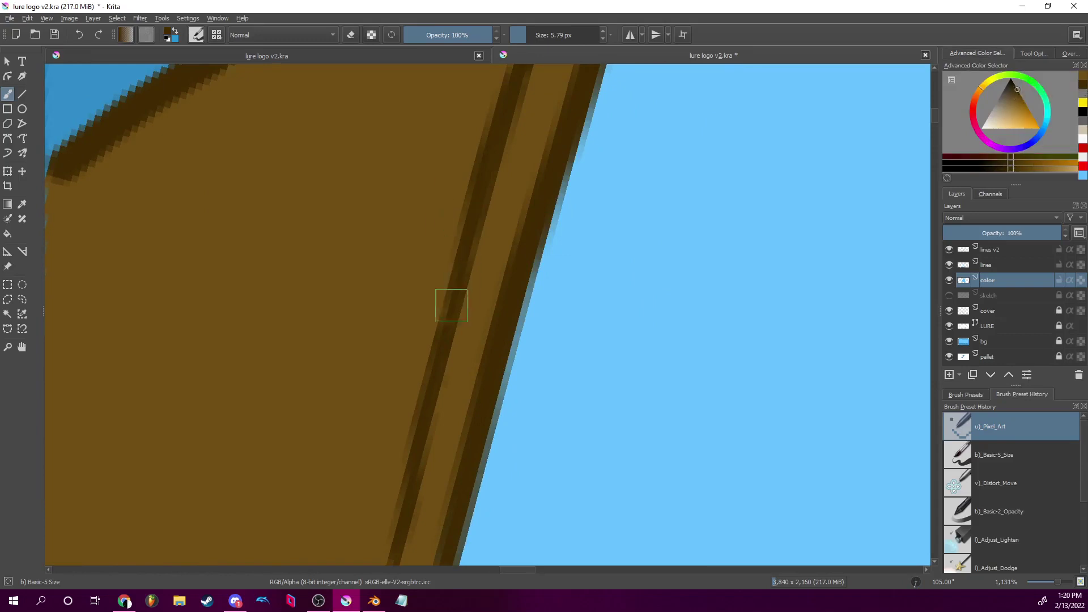
{"action": "left_click_drag", "start_coordinate": [452, 304], "coordinate": [498, 196]}
{"action": "left_click_drag", "start_coordinate": [449, 381], "coordinate": [516, 231]}
{"action": "left_click_drag", "start_coordinate": [533, 270], "coordinate": [504, 369]}
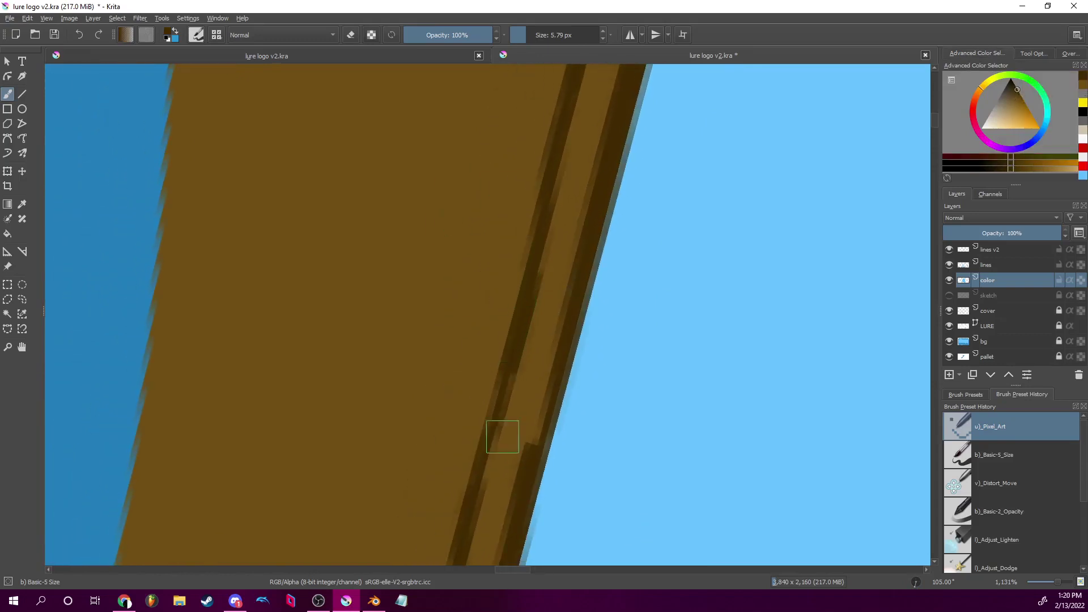
Continue thickening the plank line along the middle of the hull with overlapping dark brown strokes, keeping parallel to the outline.
{"action": "left_click_drag", "start_coordinate": [497, 446], "coordinate": [554, 282]}
{"action": "left_click_drag", "start_coordinate": [562, 200], "coordinate": [528, 323]}
{"action": "left_click_drag", "start_coordinate": [573, 387], "coordinate": [618, 250]}
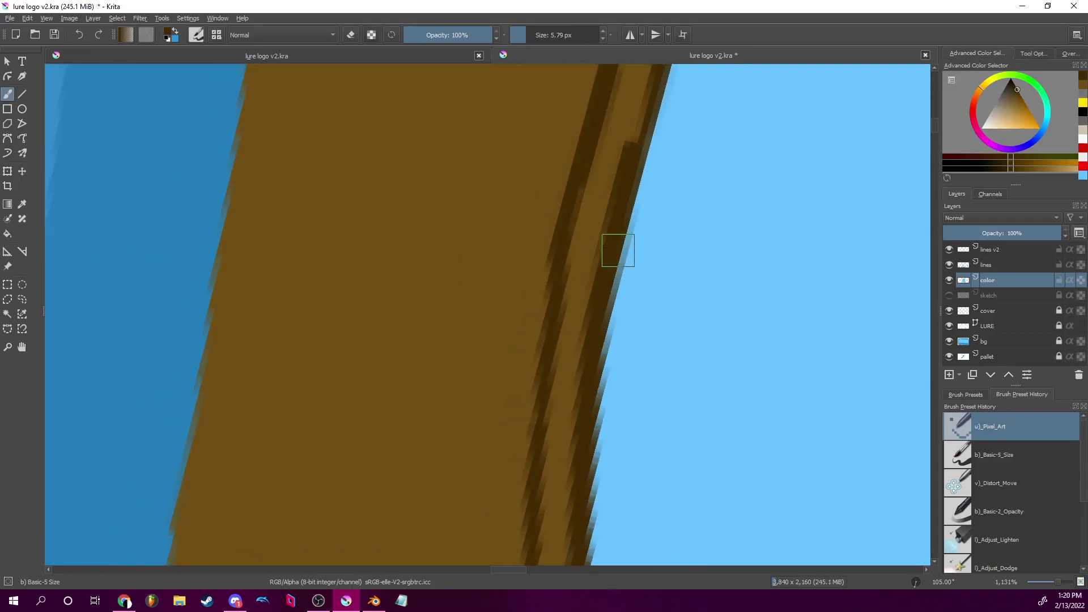
{"action": "left_click_drag", "start_coordinate": [554, 264], "coordinate": [539, 358]}
{"action": "left_click_drag", "start_coordinate": [560, 407], "coordinate": [575, 295]}
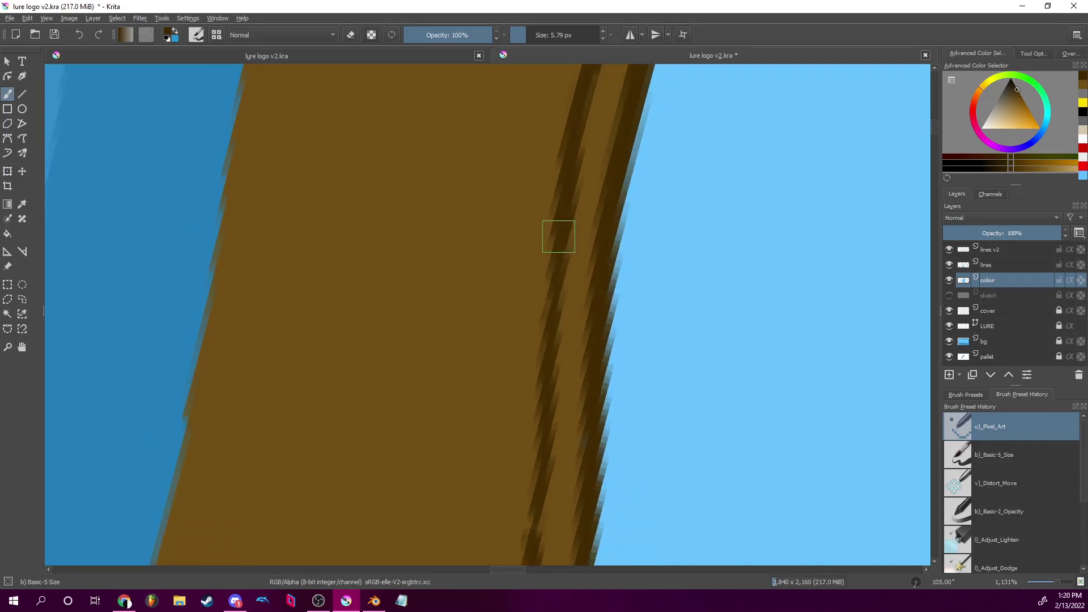
{"action": "mouse_move", "coordinate": [558, 231]}
{"action": "left_mouse_down"}
{"action": "mouse_move", "coordinate": [549, 462]}
{"action": "mouse_move", "coordinate": [599, 348]}
{"action": "mouse_move", "coordinate": [578, 352]}
{"action": "mouse_move", "coordinate": [563, 433]}
{"action": "mouse_move", "coordinate": [577, 435]}
{"action": "mouse_move", "coordinate": [586, 313]}
{"action": "left_mouse_up"}
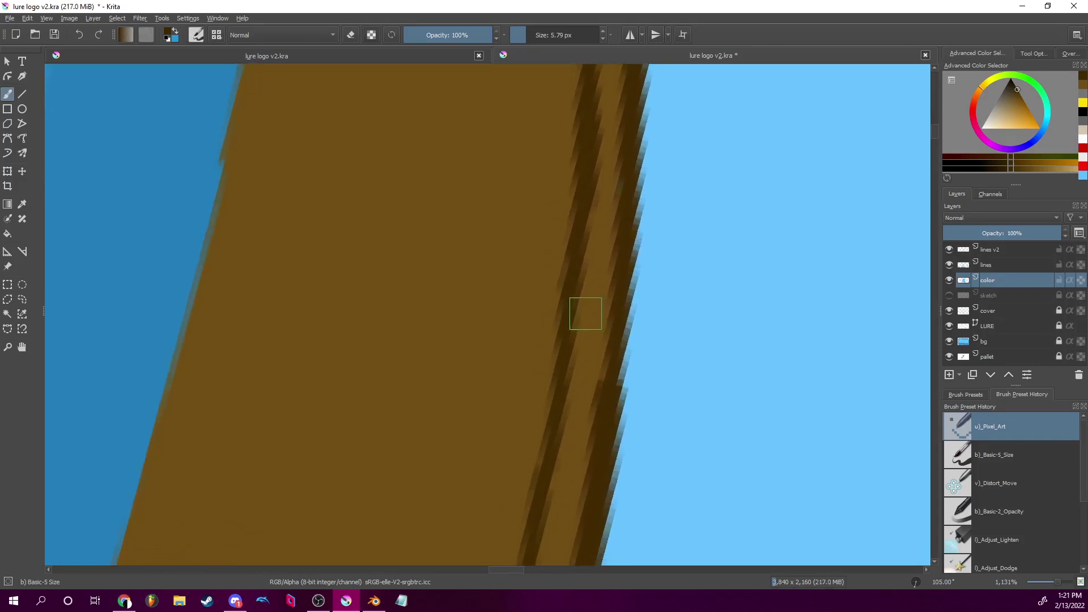
{"action": "left_click_drag", "start_coordinate": [577, 409], "coordinate": [614, 283]}
{"action": "mouse_move", "coordinate": [586, 393]}
{"action": "left_mouse_down"}
{"action": "mouse_move", "coordinate": [601, 373]}
{"action": "mouse_move", "coordinate": [601, 281]}
{"action": "left_mouse_up"}
Carry the thicker dark brown plank line on toward the bow and around the bend in the hull's upper edge.
{"action": "mouse_move", "coordinate": [639, 443]}
{"action": "left_mouse_down"}
{"action": "mouse_move", "coordinate": [714, 253]}
{"action": "mouse_move", "coordinate": [615, 75]}
{"action": "left_mouse_up"}
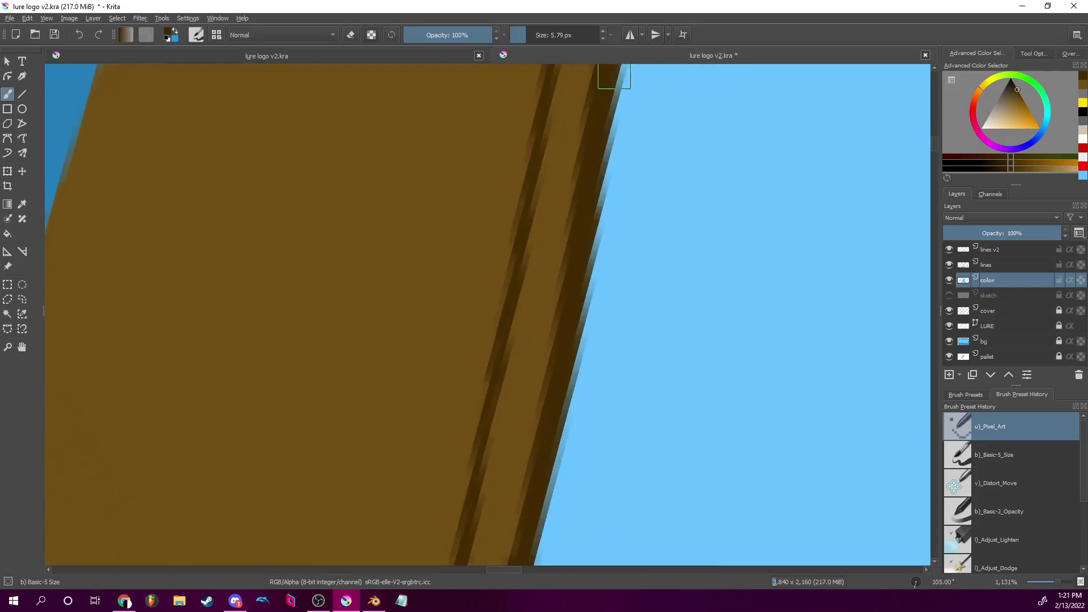
{"action": "left_click_drag", "start_coordinate": [562, 358], "coordinate": [643, 158]}
{"action": "mouse_move", "coordinate": [561, 479]}
{"action": "left_mouse_down"}
{"action": "mouse_move", "coordinate": [596, 224]}
{"action": "mouse_move", "coordinate": [547, 251]}
{"action": "mouse_move", "coordinate": [553, 208]}
{"action": "left_mouse_up"}
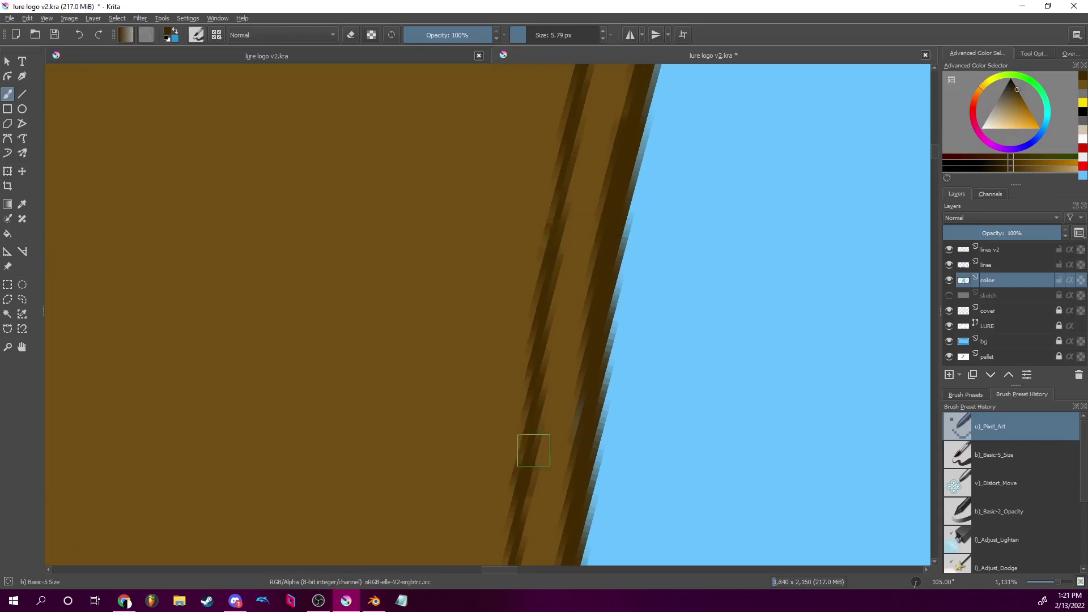
{"action": "mouse_move", "coordinate": [544, 457]}
{"action": "left_mouse_down"}
{"action": "mouse_move", "coordinate": [557, 327]}
{"action": "mouse_move", "coordinate": [541, 289]}
{"action": "left_mouse_up"}
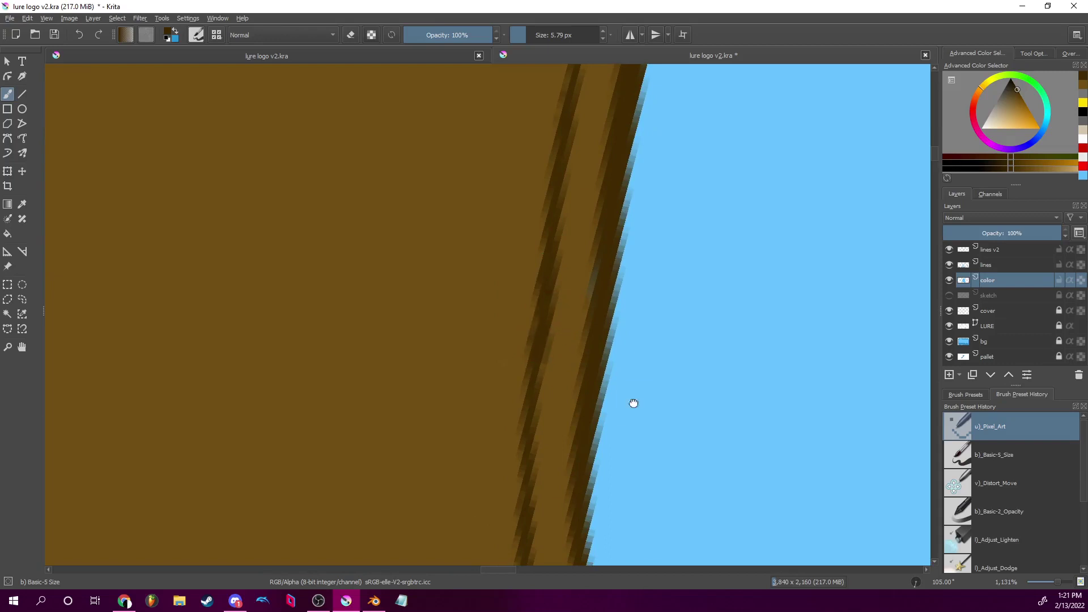
{"action": "mouse_move", "coordinate": [631, 401]}
{"action": "left_mouse_down"}
{"action": "mouse_move", "coordinate": [694, 242]}
{"action": "mouse_move", "coordinate": [638, 247]}
{"action": "mouse_move", "coordinate": [590, 414]}
{"action": "left_mouse_up"}
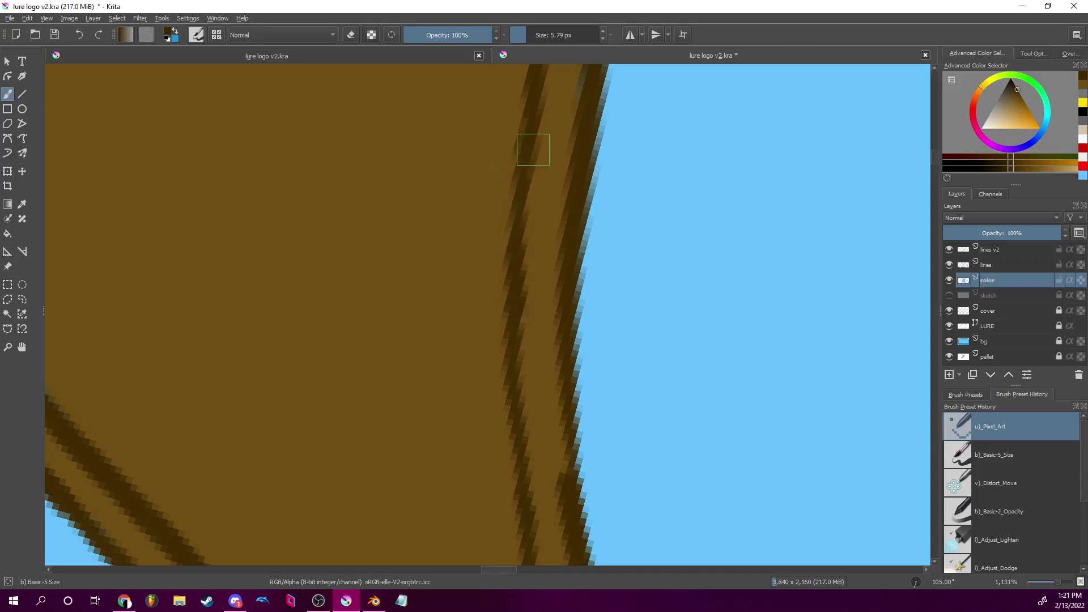
{"action": "mouse_move", "coordinate": [518, 427]}
{"action": "left_mouse_down"}
{"action": "mouse_move", "coordinate": [564, 189]}
{"action": "mouse_move", "coordinate": [525, 318]}
{"action": "left_mouse_up"}
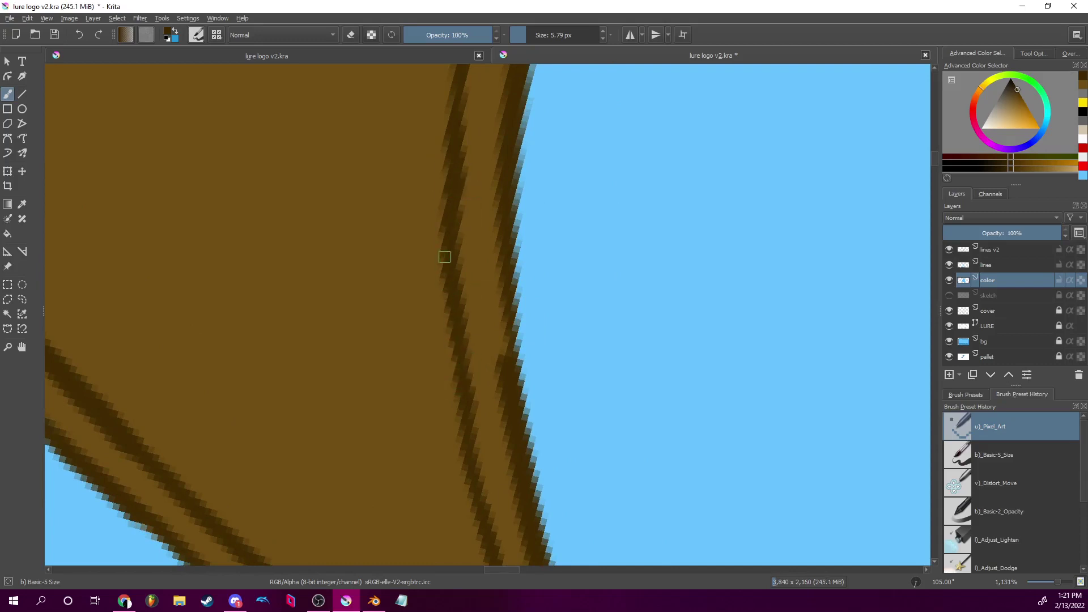
Finish thickening the dark brown plank line at the bend in the hull's upper edge on the color layer.
{"action": "left_click_drag", "start_coordinate": [455, 187], "coordinate": [436, 289]}
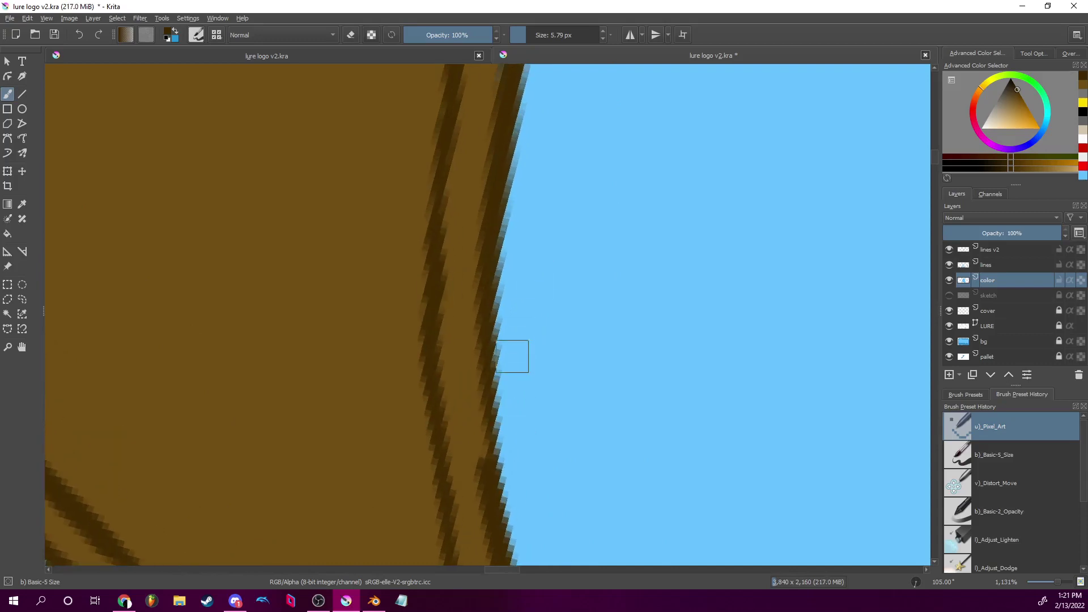
{"action": "left_click", "coordinate": [353, 35]}
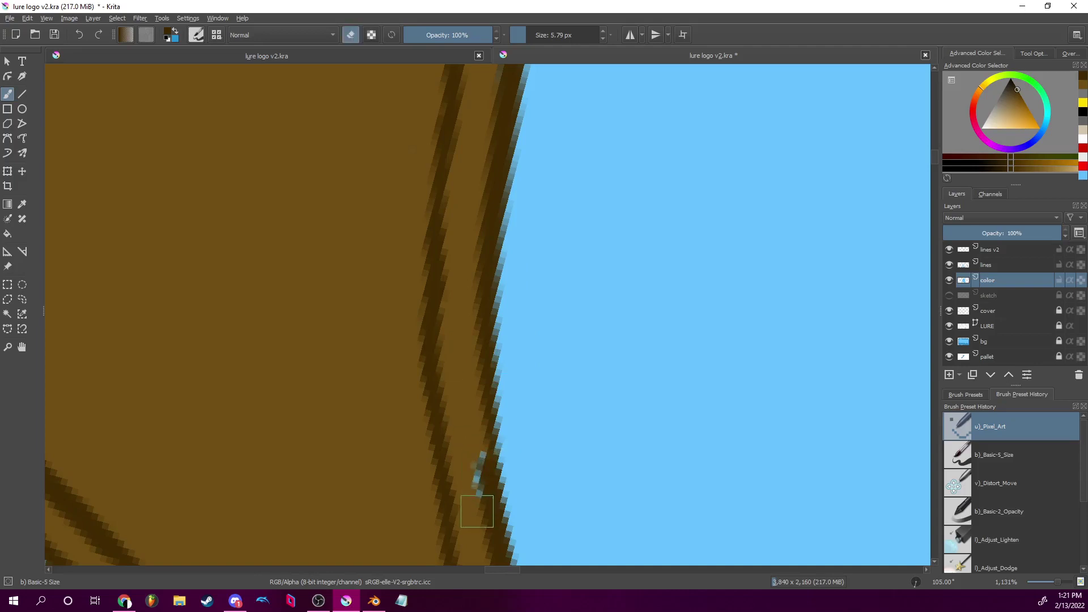
{"action": "left_click_drag", "start_coordinate": [511, 445], "coordinate": [400, 256]}
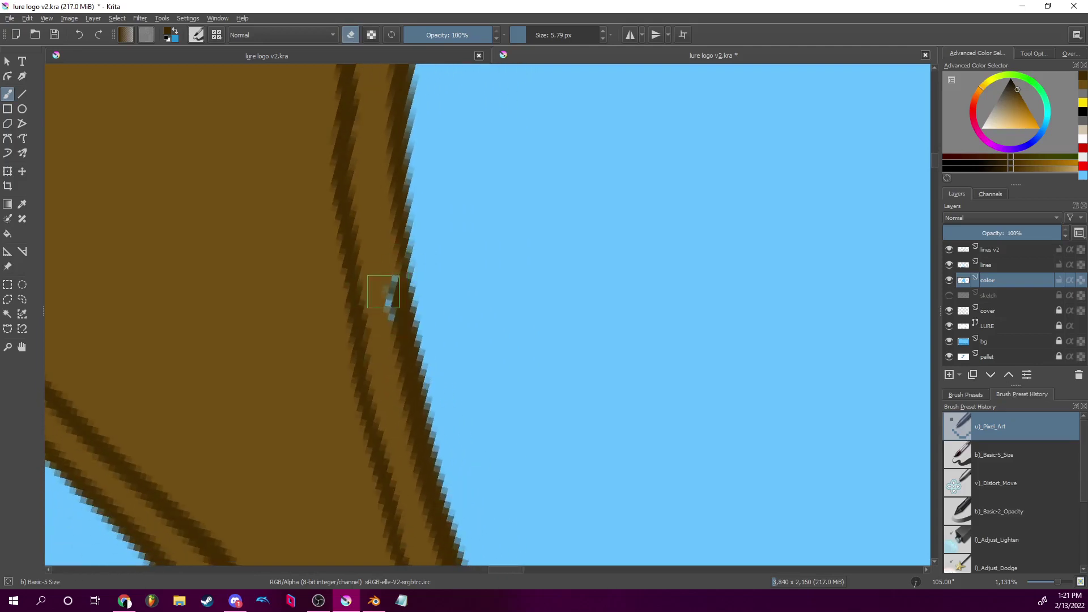
{"action": "left_click_drag", "start_coordinate": [383, 292], "coordinate": [413, 475]}
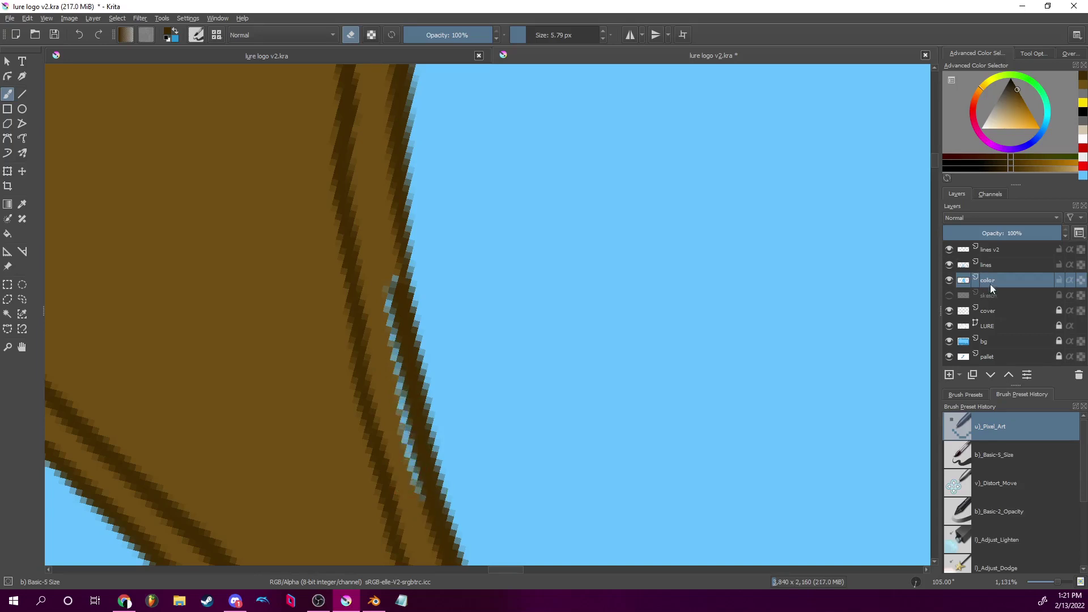
Paint over the jagged inner edge of the hull's outline with the lighter hull brown on the lines layer, from the bend toward the prow.
{"action": "left_click", "coordinate": [1084, 91]}
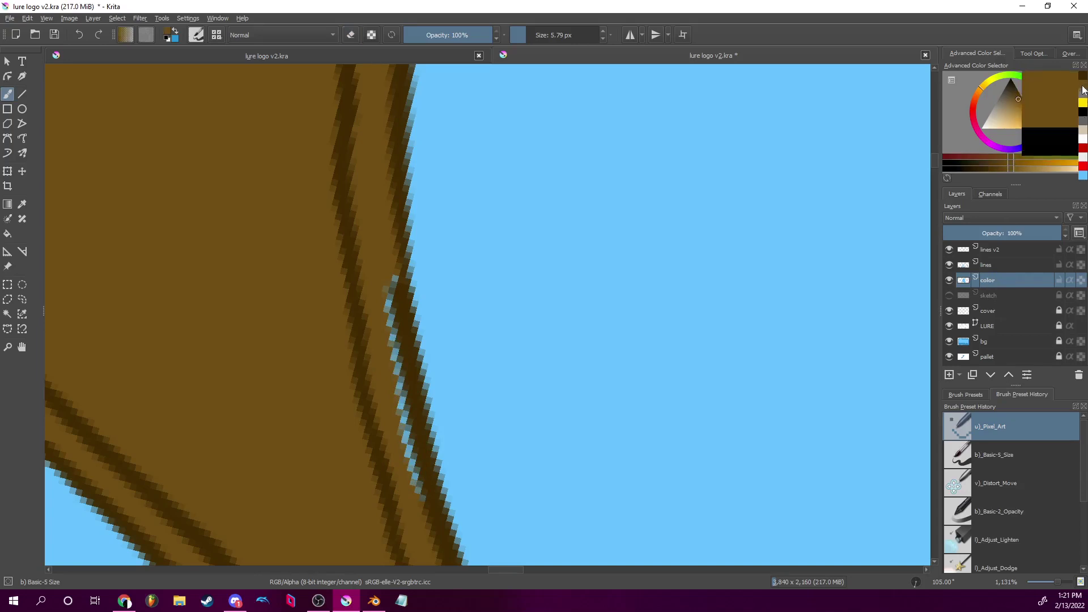
{"action": "left_click_drag", "start_coordinate": [383, 313], "coordinate": [427, 514]}
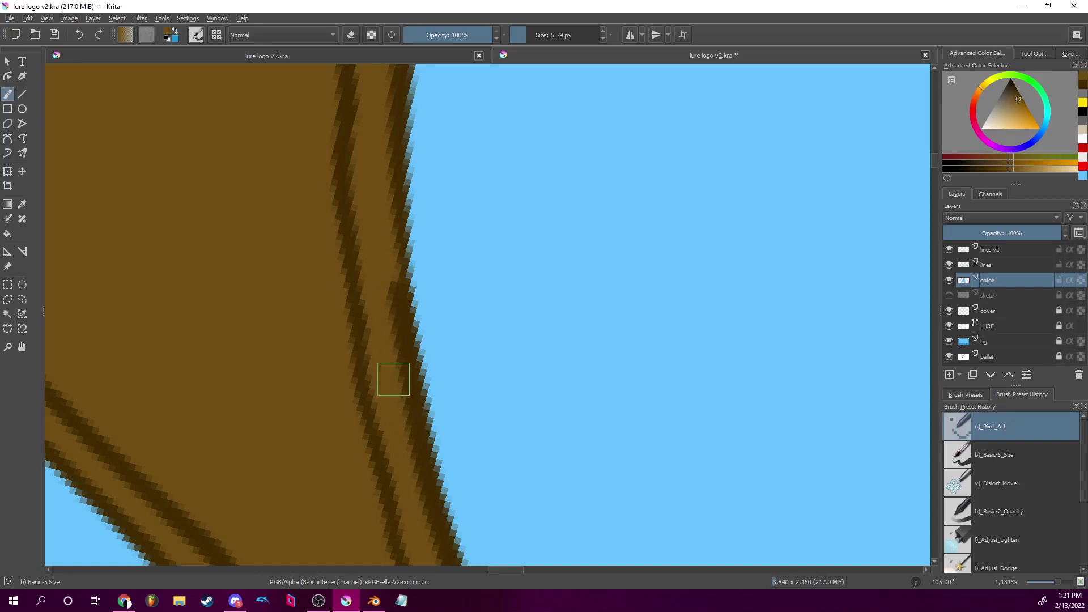
{"action": "left_click", "coordinate": [989, 264]}
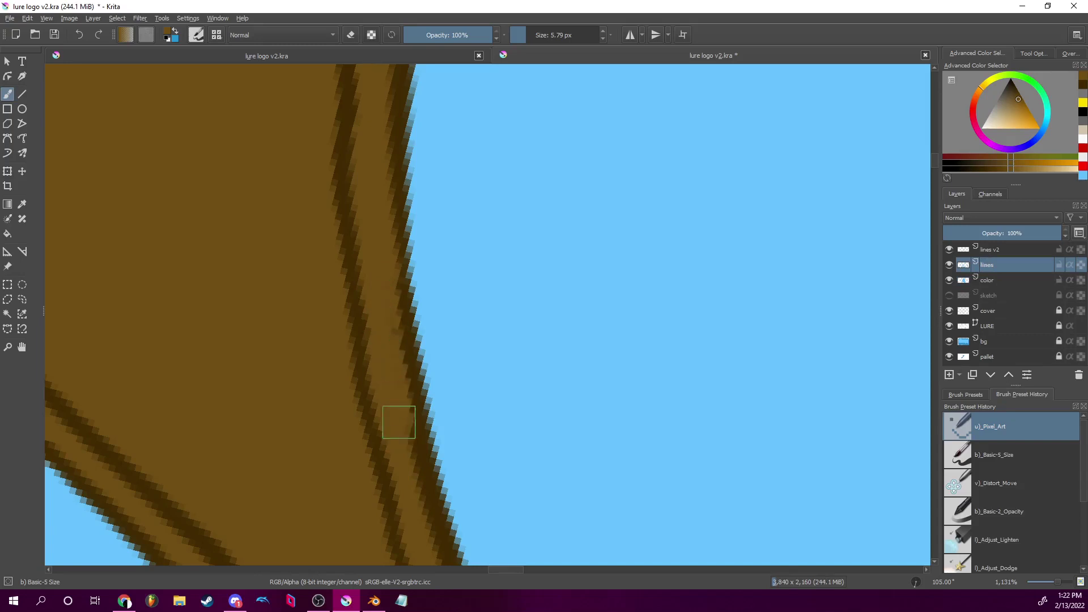
{"action": "scroll", "coordinate": [408, 368], "scroll_direction": "down", "scroll_amount": 3}
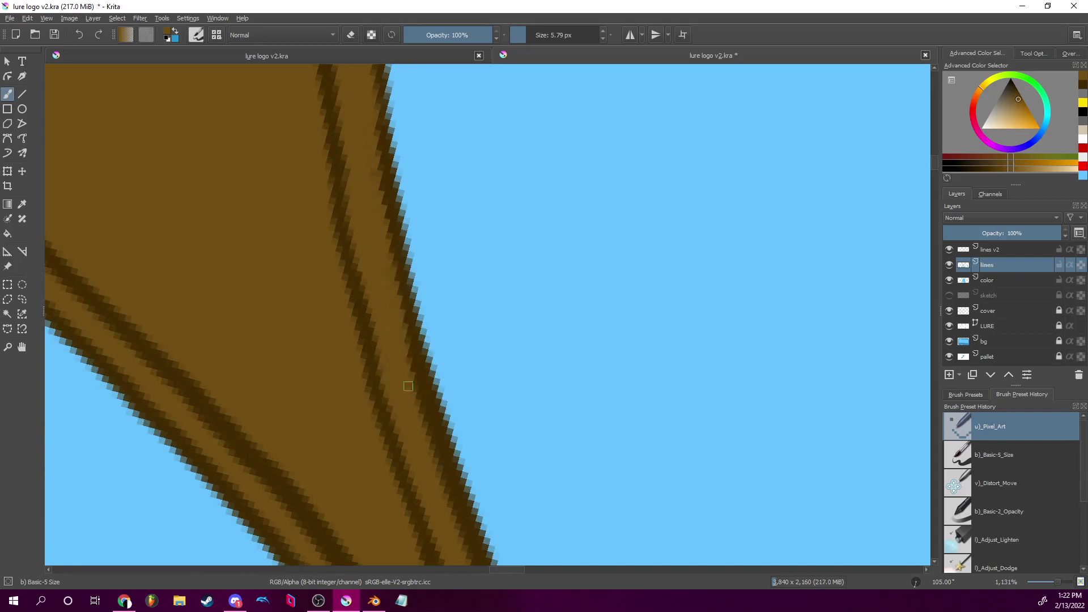
{"action": "left_click_drag", "start_coordinate": [452, 428], "coordinate": [405, 286]}
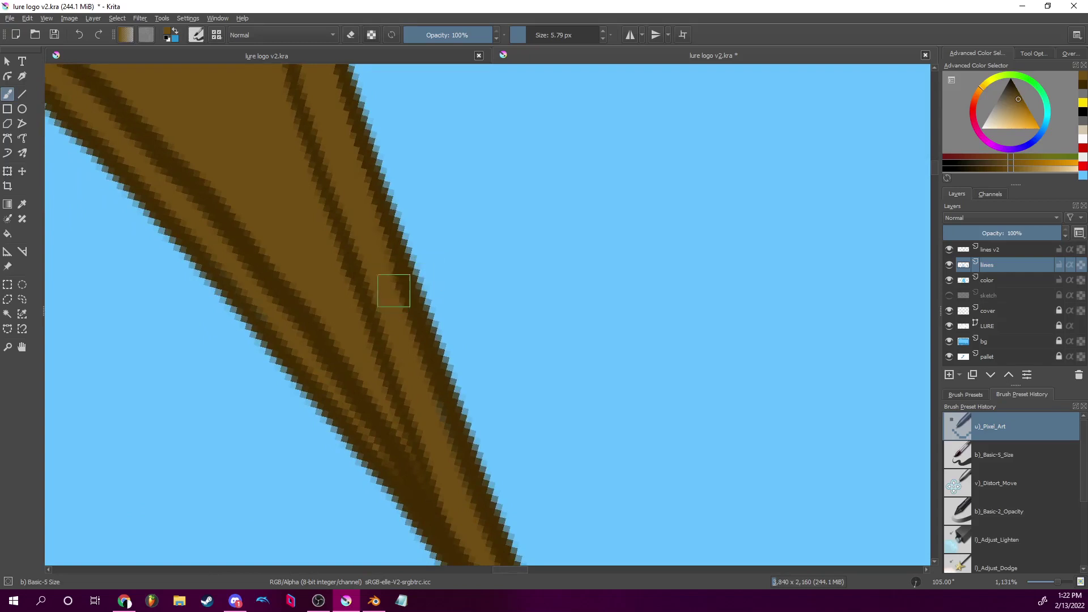
{"action": "mouse_move", "coordinate": [418, 351]}
{"action": "left_mouse_down"}
{"action": "mouse_move", "coordinate": [472, 334]}
{"action": "mouse_move", "coordinate": [398, 290]}
{"action": "mouse_move", "coordinate": [436, 408]}
{"action": "mouse_move", "coordinate": [489, 452]}
{"action": "mouse_move", "coordinate": [367, 303]}
{"action": "left_mouse_up"}
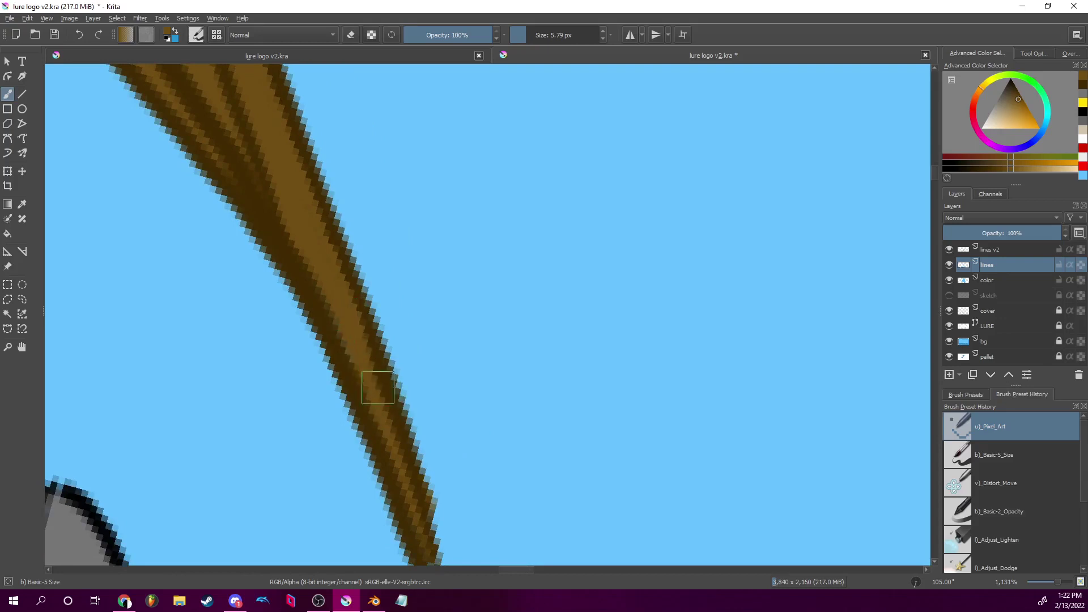
Extend the lighter brown strip between the two outlines of the narrow prow with short strokes, redoing the first one.
{"action": "left_click_drag", "start_coordinate": [375, 377], "coordinate": [386, 406]}
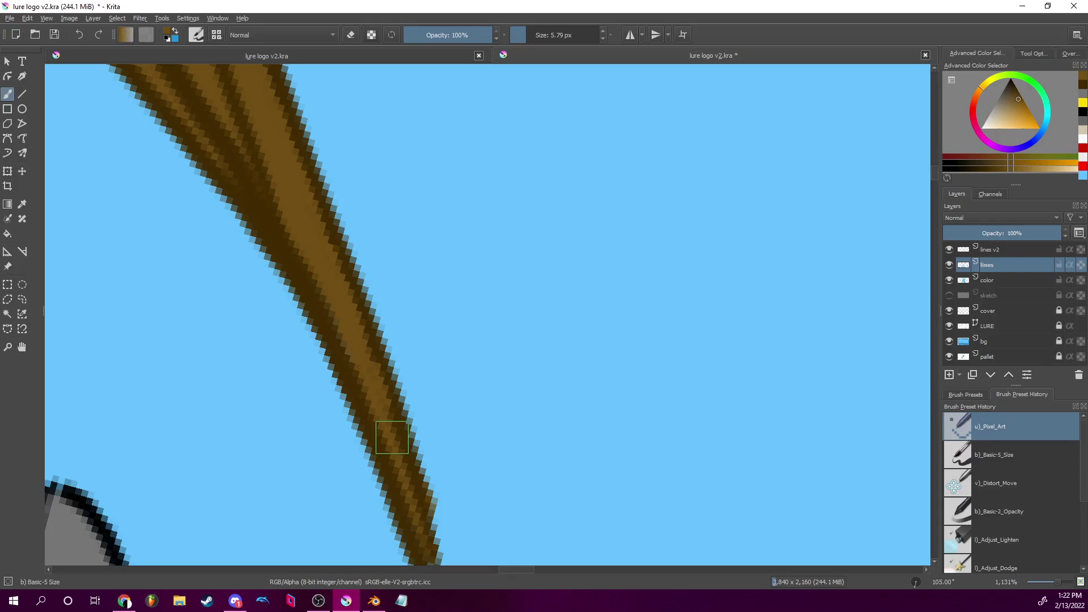
{"action": "key", "text": "ctrl+z"}
{"action": "left_click_drag", "start_coordinate": [372, 372], "coordinate": [378, 389]}
{"action": "left_click_drag", "start_coordinate": [396, 462], "coordinate": [401, 463]}
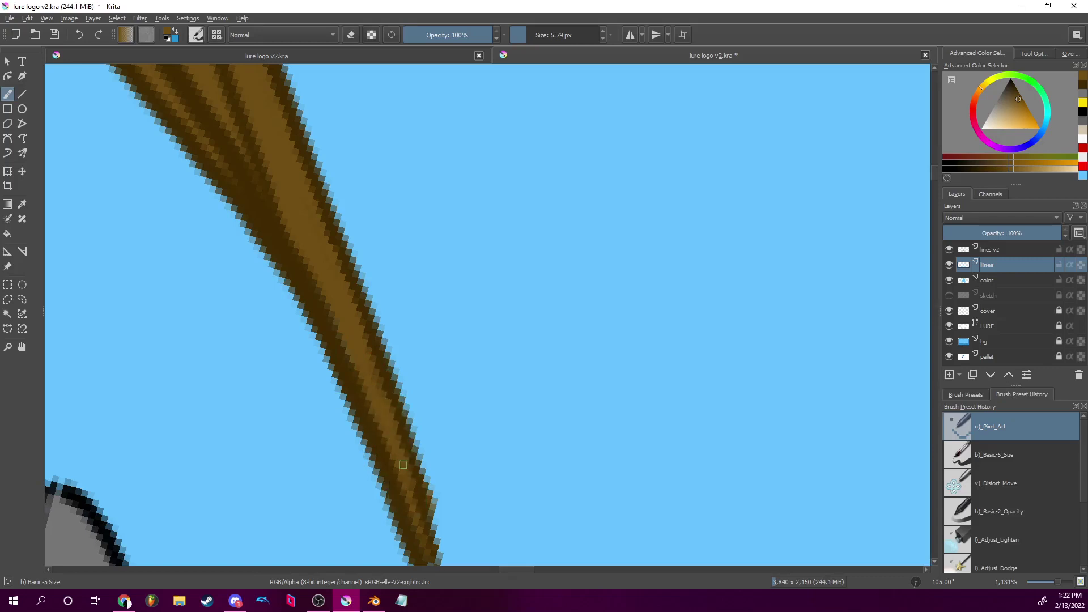
{"action": "left_click_drag", "start_coordinate": [435, 234], "coordinate": [496, 521]}
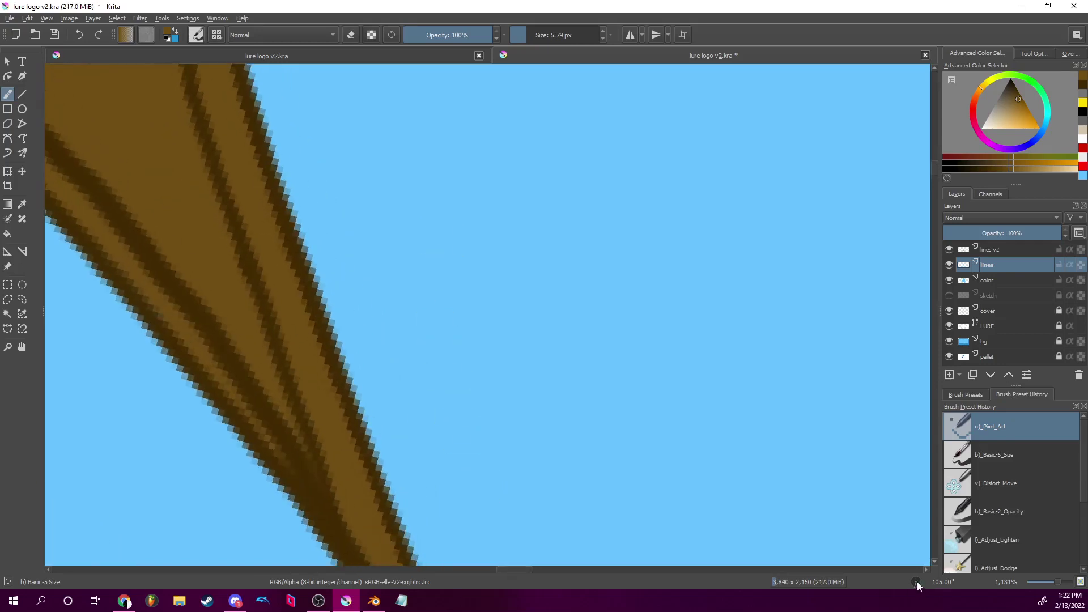
Reset the canvas rotation to 0° and zoom out to 200%.
{"action": "left_click_drag", "start_coordinate": [916, 582], "coordinate": [942, 581]}
{"action": "triple_click", "coordinate": [956, 584]}
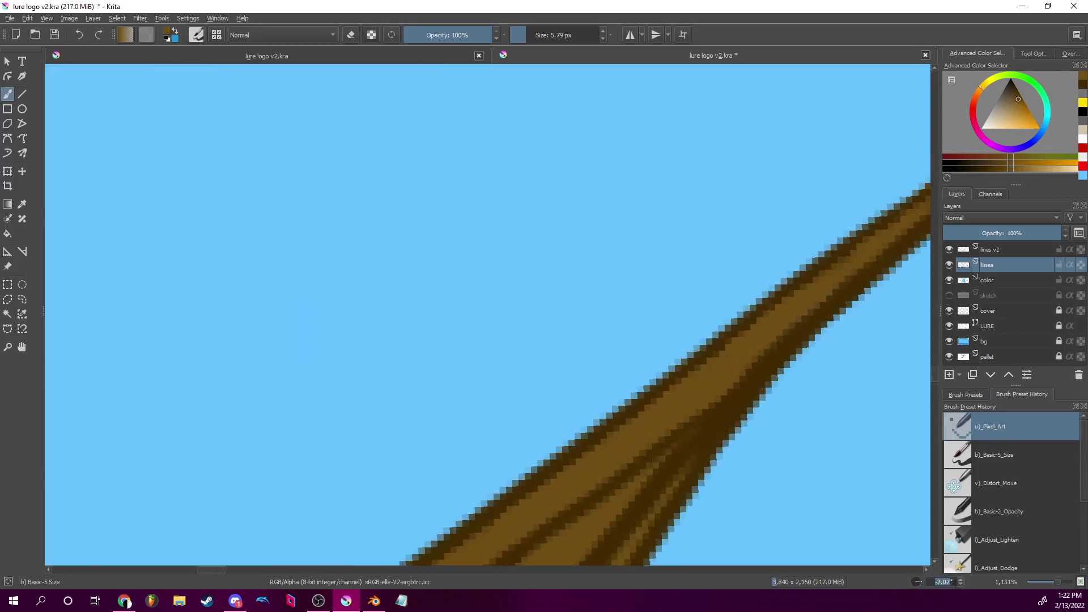
{"action": "type", "text": "0"}
{"action": "key", "text": "Return"}
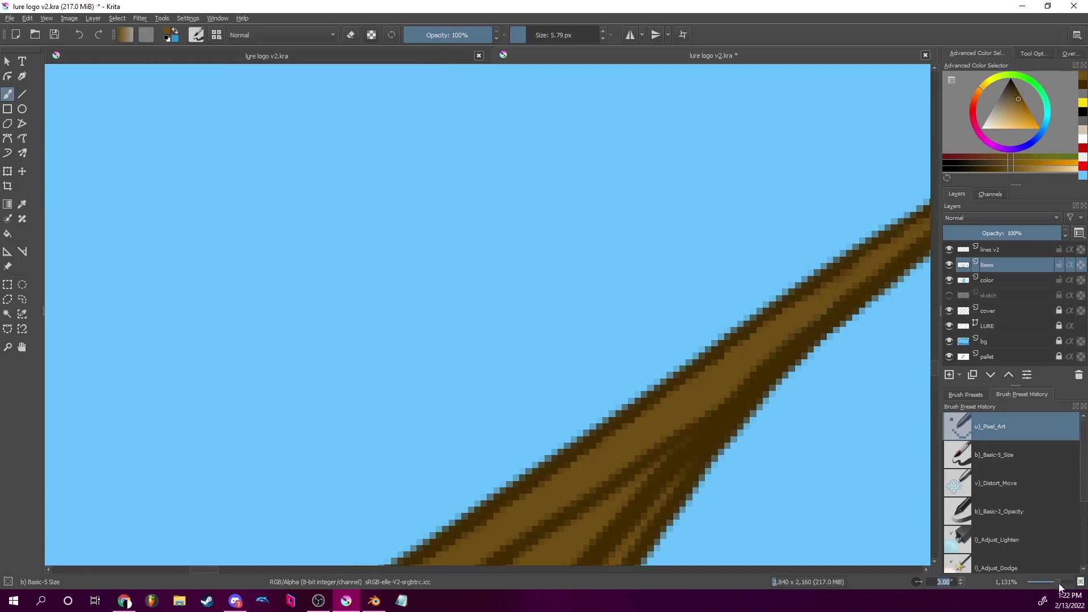
{"action": "left_click_drag", "start_coordinate": [1058, 584], "coordinate": [1048, 579]}
Make the color layer active and examine the whole boat, from the hull's rim to the prow and hanging lantern.
{"action": "left_click", "coordinate": [1001, 278]}
{"action": "left_click_drag", "start_coordinate": [462, 438], "coordinate": [703, 343]}
{"action": "left_click_drag", "start_coordinate": [628, 427], "coordinate": [692, 388]}
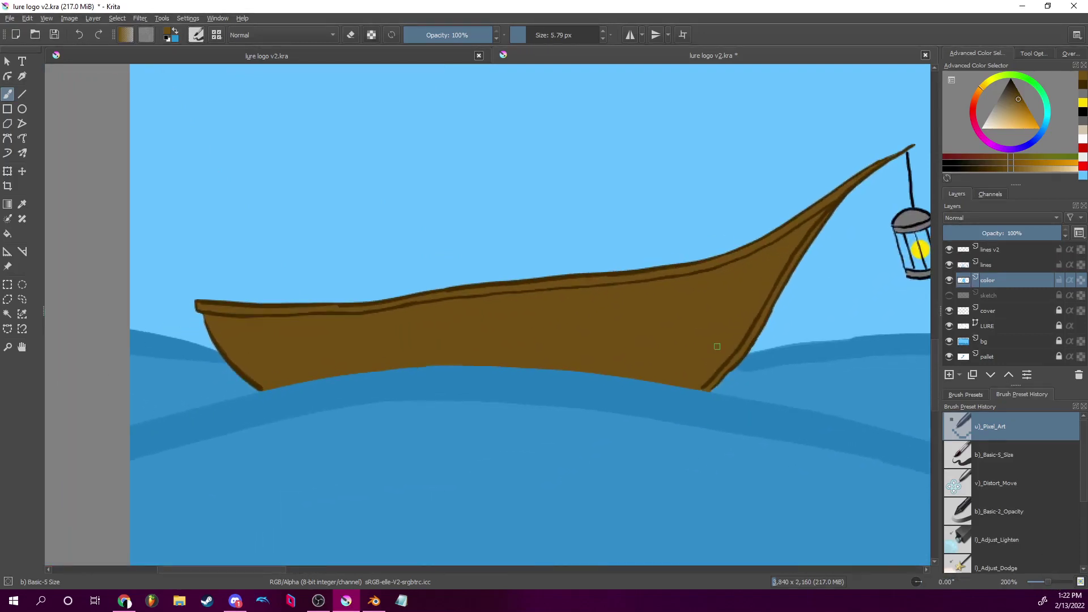
{"action": "left_click_drag", "start_coordinate": [778, 320], "coordinate": [702, 370]}
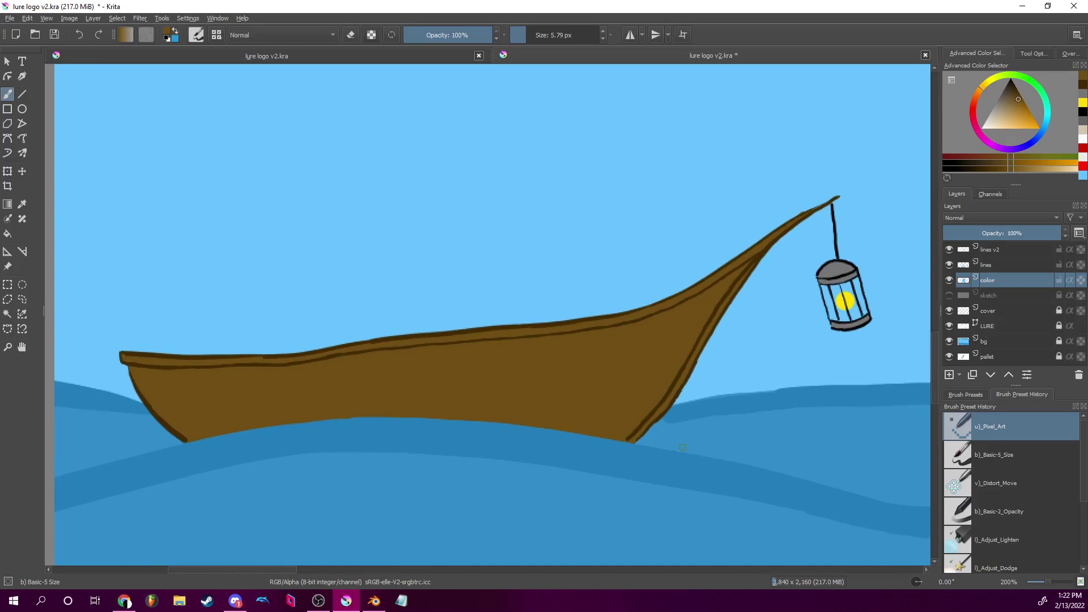
{"action": "mouse_move", "coordinate": [755, 374]}
{"action": "left_mouse_down"}
{"action": "mouse_move", "coordinate": [748, 415]}
{"action": "mouse_move", "coordinate": [797, 377]}
{"action": "mouse_move", "coordinate": [765, 393]}
{"action": "left_mouse_up"}
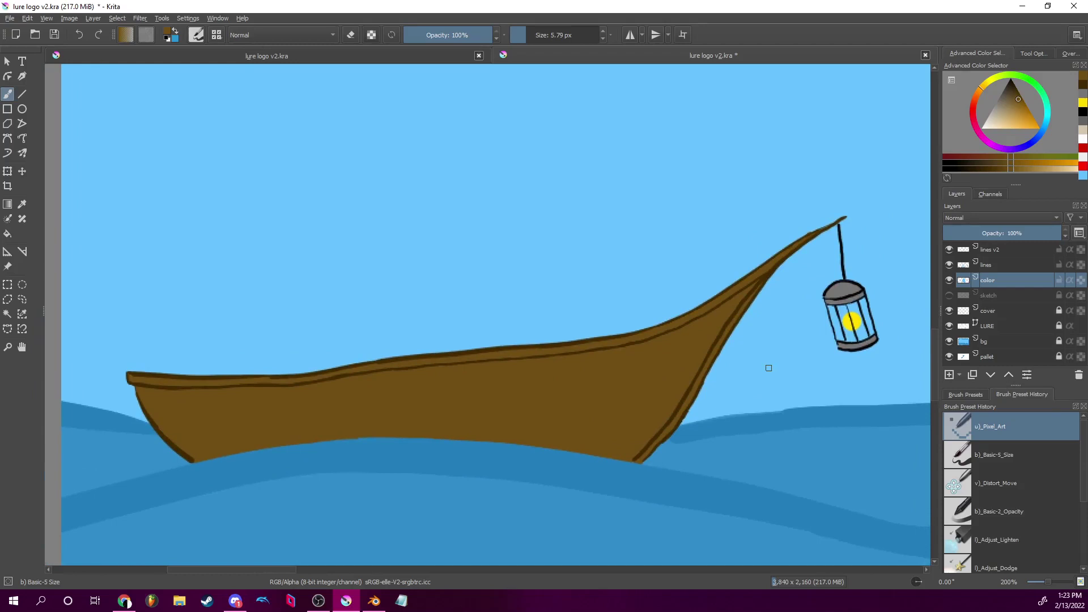
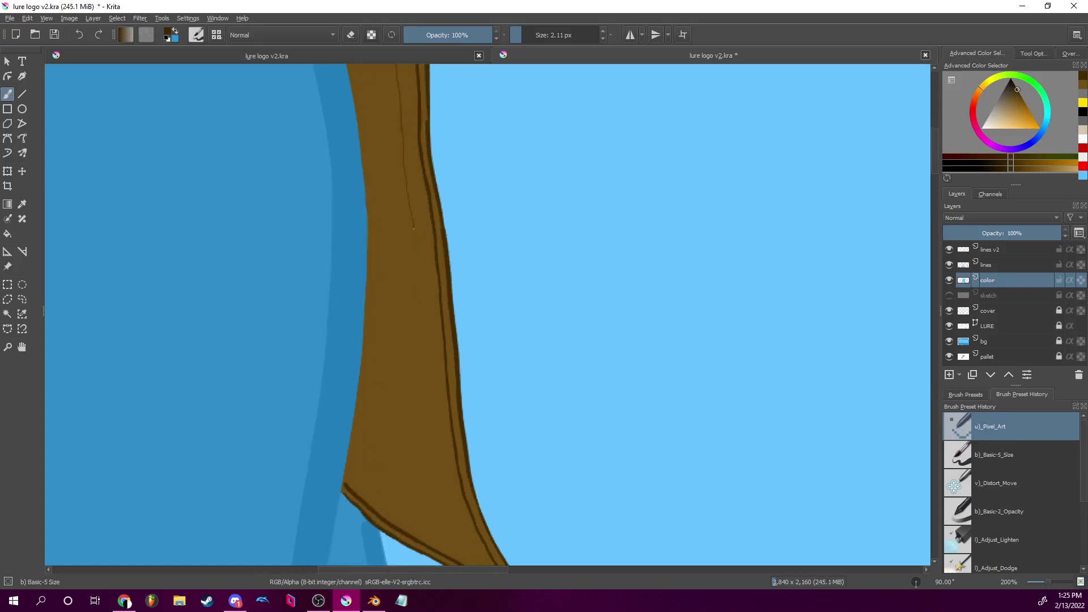
{"action": "left_click_drag", "start_coordinate": [419, 275], "coordinate": [420, 326]}
{"action": "key", "text": "ctrl+z"}
{"action": "key", "text": "ctrl+z"}
Draw two thin dark brown plank lines along the hull from the stern toward the middle on the color layer.
{"action": "scroll", "coordinate": [428, 394], "scroll_direction": "up", "scroll_amount": 5}
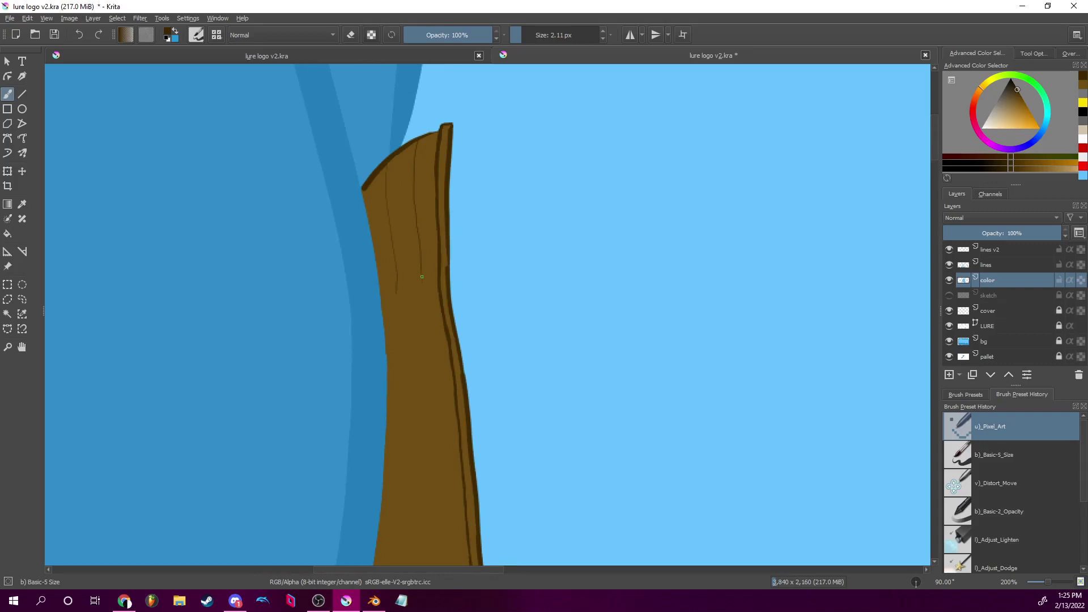
{"action": "left_click", "coordinate": [1052, 583]}
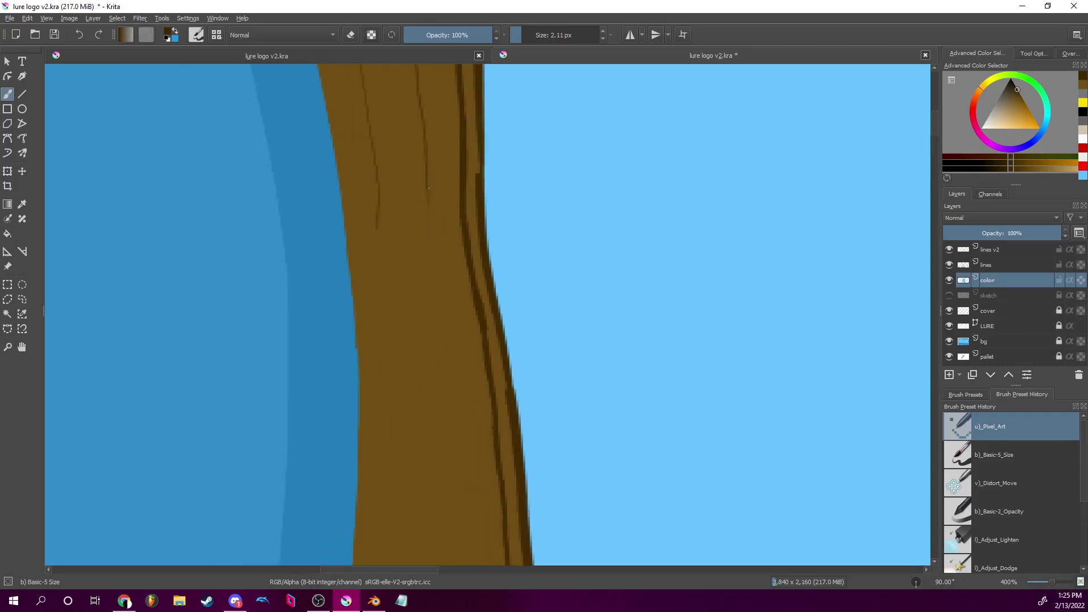
{"action": "left_click_drag", "start_coordinate": [427, 194], "coordinate": [448, 377]}
{"action": "left_click_drag", "start_coordinate": [377, 219], "coordinate": [404, 397]}
{"action": "scroll", "coordinate": [496, 321], "scroll_direction": "down", "scroll_amount": 3}
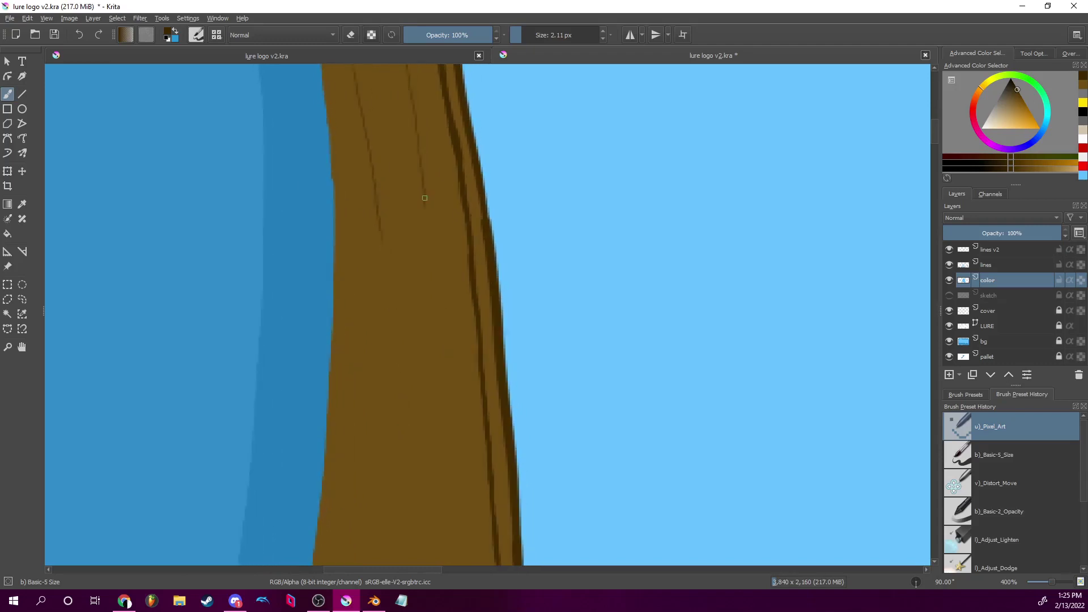
{"action": "left_click_drag", "start_coordinate": [425, 202], "coordinate": [441, 369]}
{"action": "left_click_drag", "start_coordinate": [381, 243], "coordinate": [384, 346]}
Continue both wavy plank lines along the hull until they reach the prow's inner outline.
{"action": "scroll", "coordinate": [508, 234], "scroll_direction": "down", "scroll_amount": 3}
{"action": "left_click_drag", "start_coordinate": [443, 240], "coordinate": [454, 370]}
{"action": "mouse_move", "coordinate": [386, 237]}
{"action": "left_mouse_down"}
{"action": "mouse_move", "coordinate": [403, 300]}
{"action": "mouse_move", "coordinate": [401, 417]}
{"action": "left_mouse_up"}
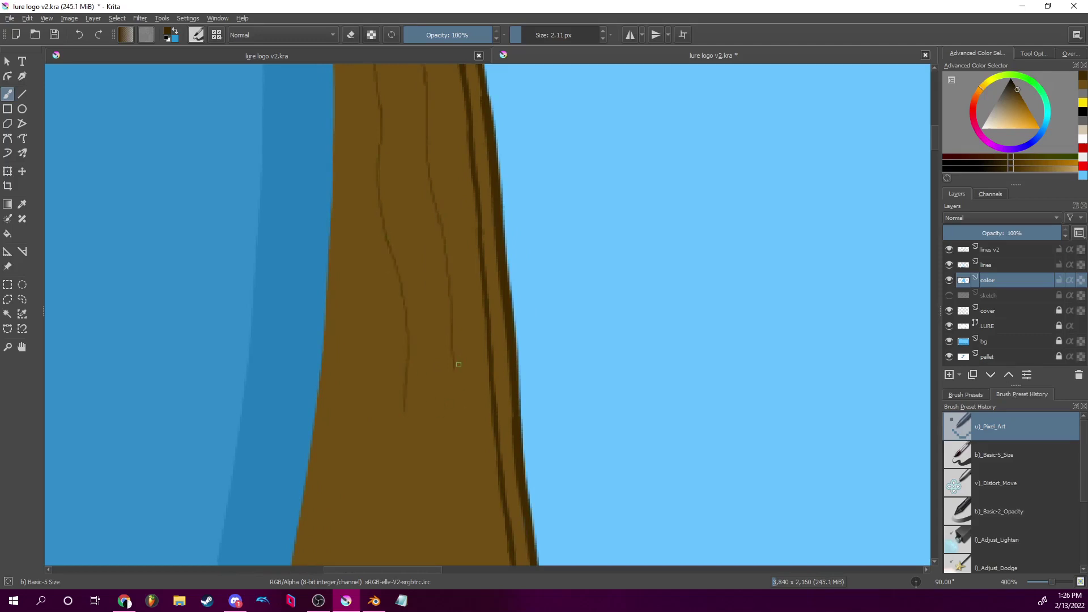
{"action": "left_click_drag", "start_coordinate": [460, 366], "coordinate": [467, 478]}
{"action": "left_click_drag", "start_coordinate": [534, 456], "coordinate": [529, 129]}
{"action": "mouse_move", "coordinate": [464, 183]}
{"action": "left_mouse_down"}
{"action": "mouse_move", "coordinate": [457, 313]}
{"action": "mouse_move", "coordinate": [475, 430]}
{"action": "left_mouse_up"}
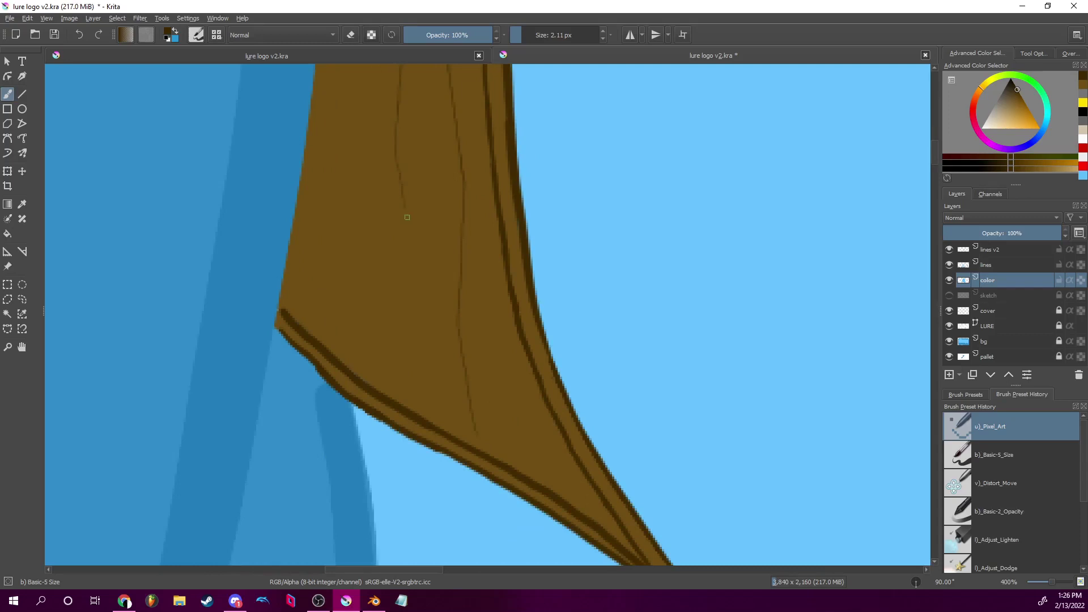
{"action": "left_click_drag", "start_coordinate": [404, 197], "coordinate": [408, 396]}
Draw a third thin plank line along the hull's water-side edge up to the prow, redoing one stroke.
{"action": "left_click_drag", "start_coordinate": [517, 213], "coordinate": [534, 549]}
{"action": "left_click_drag", "start_coordinate": [512, 255], "coordinate": [706, 164]}
{"action": "scroll", "coordinate": [537, 380], "scroll_direction": "down", "scroll_amount": 5}
{"action": "scroll", "coordinate": [536, 379], "scroll_direction": "right", "scroll_amount": 3}
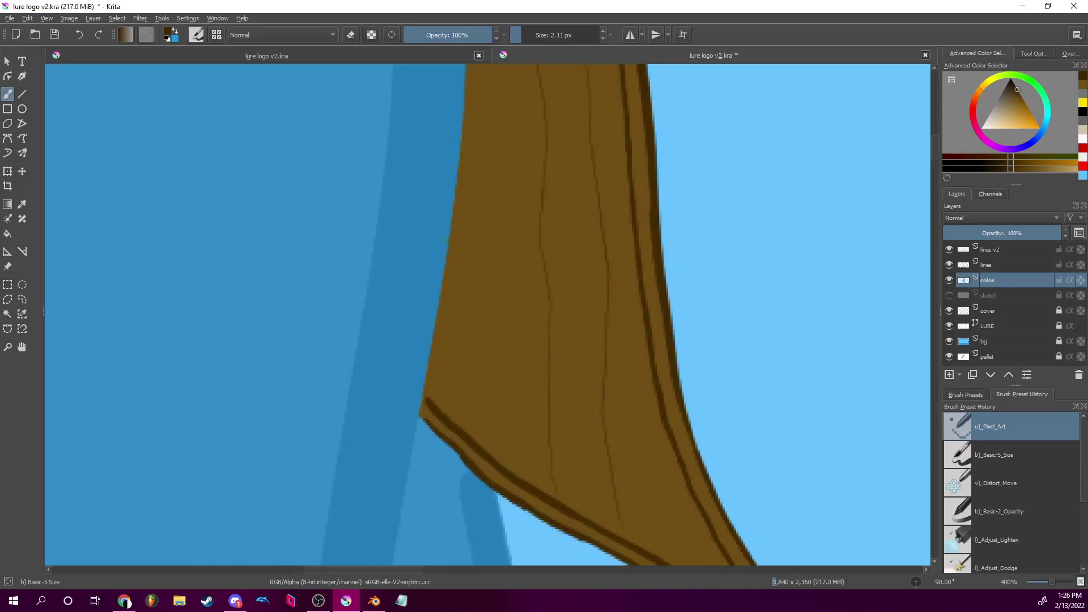
{"action": "left_click_drag", "start_coordinate": [475, 411], "coordinate": [474, 241]}
{"action": "scroll", "coordinate": [600, 110], "scroll_direction": "up", "scroll_amount": 5}
{"action": "scroll", "coordinate": [600, 109], "scroll_direction": "right", "scroll_amount": 1}
{"action": "left_click_drag", "start_coordinate": [442, 365], "coordinate": [444, 279]}
{"action": "left_click_drag", "start_coordinate": [451, 168], "coordinate": [478, 282]}
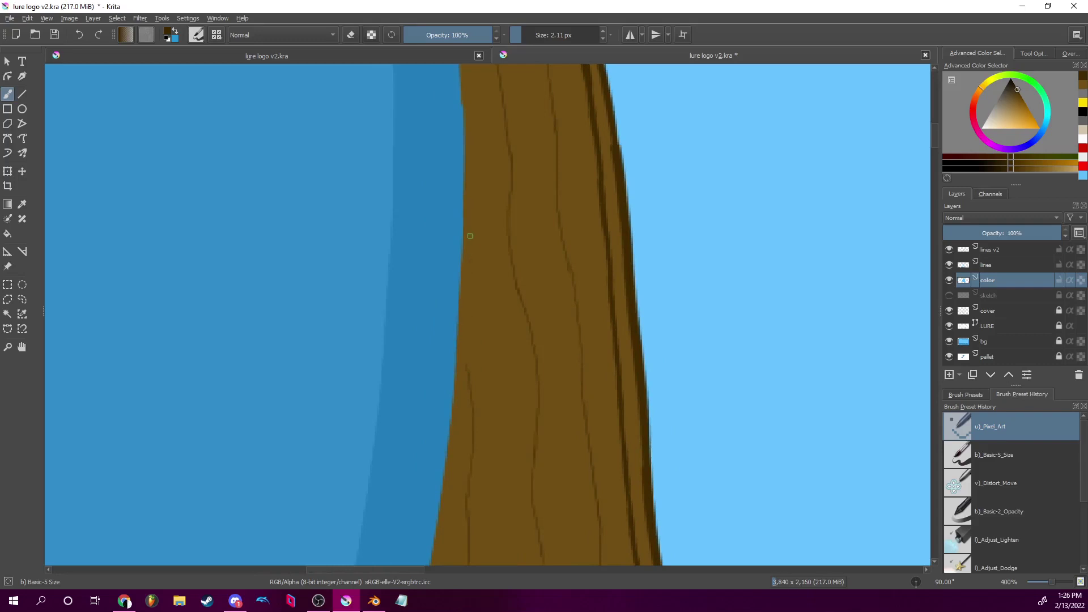
{"action": "key", "text": "ctrl+z"}
{"action": "left_click_drag", "start_coordinate": [467, 480], "coordinate": [461, 365]}
Rotate the canvas to about -76° and add short plank lines in the prow beside the hull's rim.
{"action": "left_click_drag", "start_coordinate": [607, 229], "coordinate": [578, 428]}
{"action": "left_click_drag", "start_coordinate": [581, 244], "coordinate": [592, 466]}
{"action": "left_click_drag", "start_coordinate": [564, 340], "coordinate": [585, 140]}
{"action": "scroll", "coordinate": [585, 140], "scroll_direction": "down", "scroll_amount": 5}
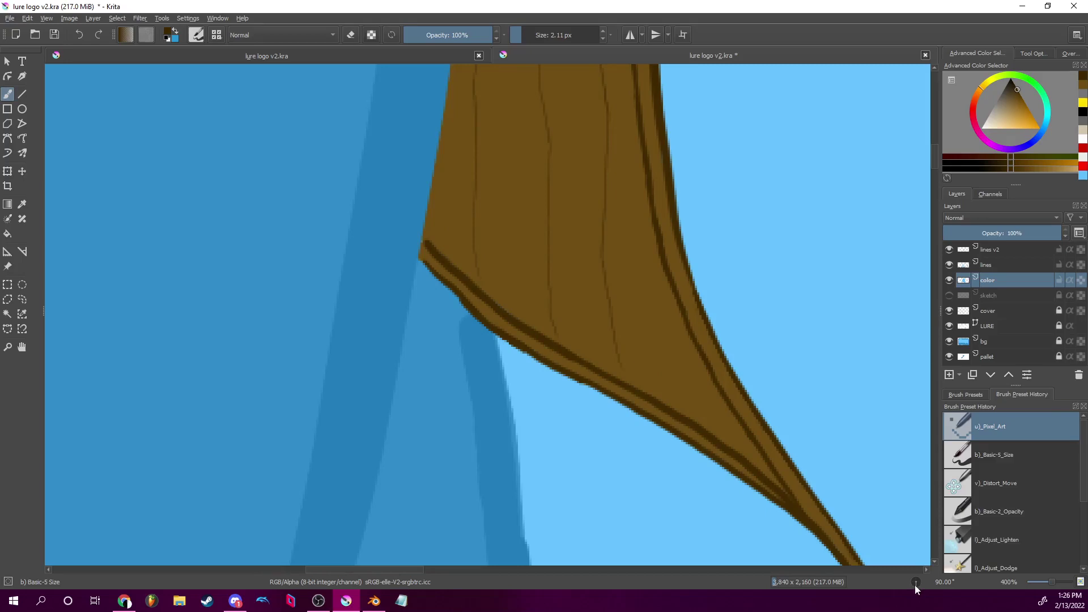
{"action": "mouse_move", "coordinate": [914, 585]}
{"action": "left_mouse_down"}
{"action": "mouse_move", "coordinate": [927, 577]}
{"action": "mouse_move", "coordinate": [914, 579]}
{"action": "left_mouse_up"}
{"action": "scroll", "coordinate": [516, 278], "scroll_direction": "up", "scroll_amount": 3}
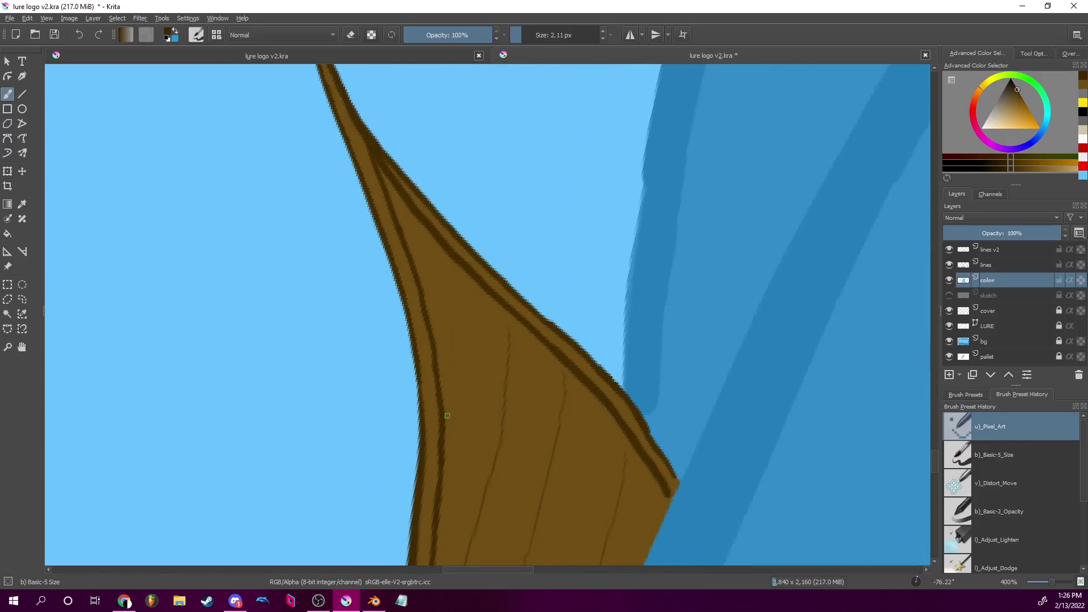
{"action": "left_click_drag", "start_coordinate": [447, 414], "coordinate": [467, 340]}
{"action": "left_click_drag", "start_coordinate": [427, 255], "coordinate": [428, 216]}
{"action": "left_click_drag", "start_coordinate": [605, 207], "coordinate": [624, 85]}
{"action": "left_click_drag", "start_coordinate": [592, 398], "coordinate": [645, 159]}
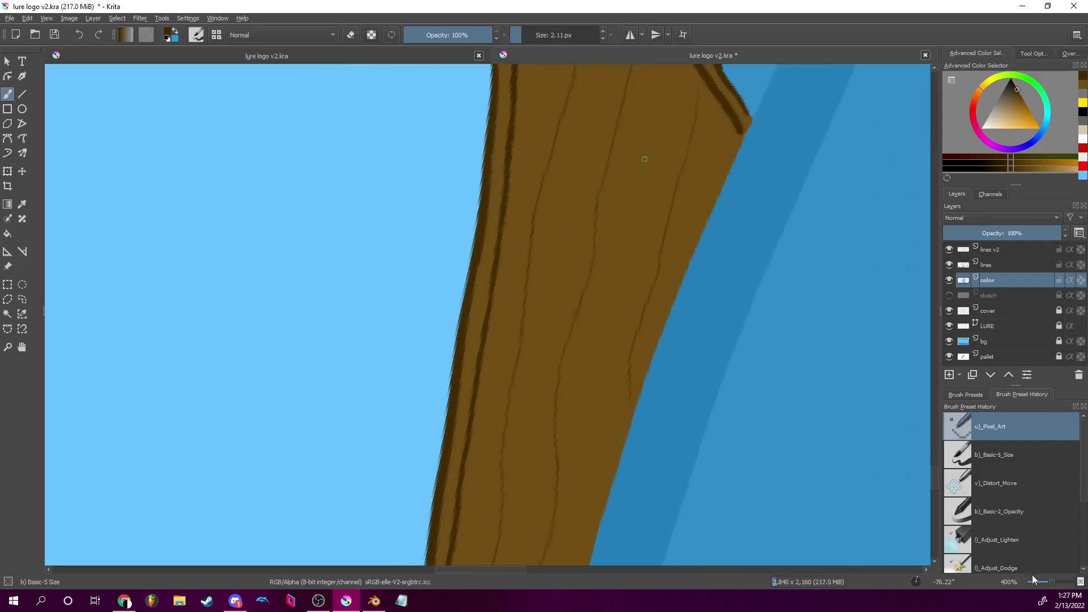
Examine the plank lines over the whole hull, from the stern to the prow with the lantern.
{"action": "left_click_drag", "start_coordinate": [1051, 583], "coordinate": [1044, 583]}
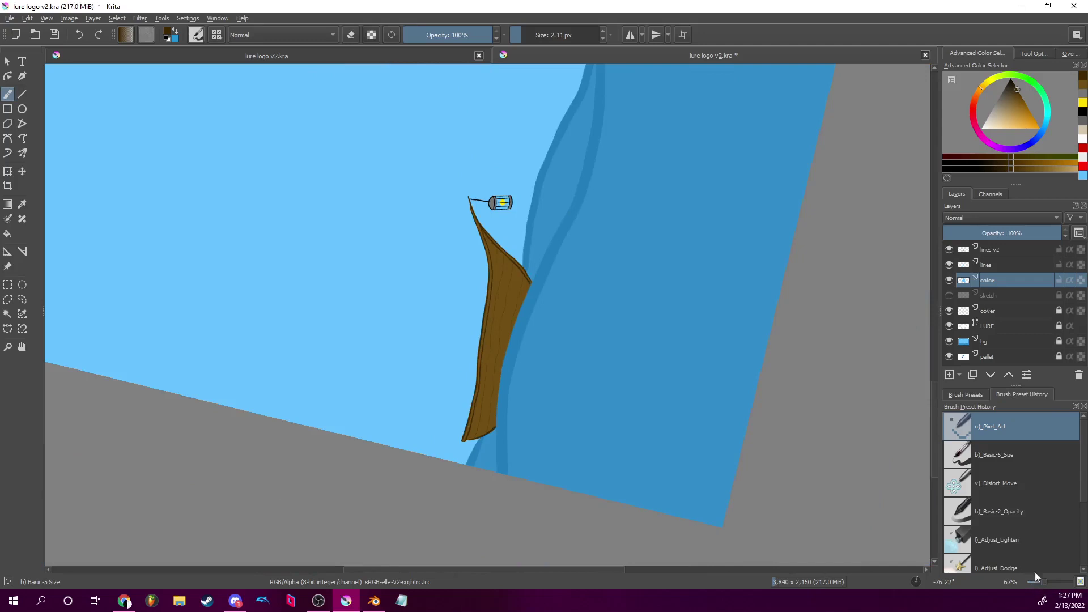
{"action": "left_click_drag", "start_coordinate": [1046, 582], "coordinate": [1054, 582]}
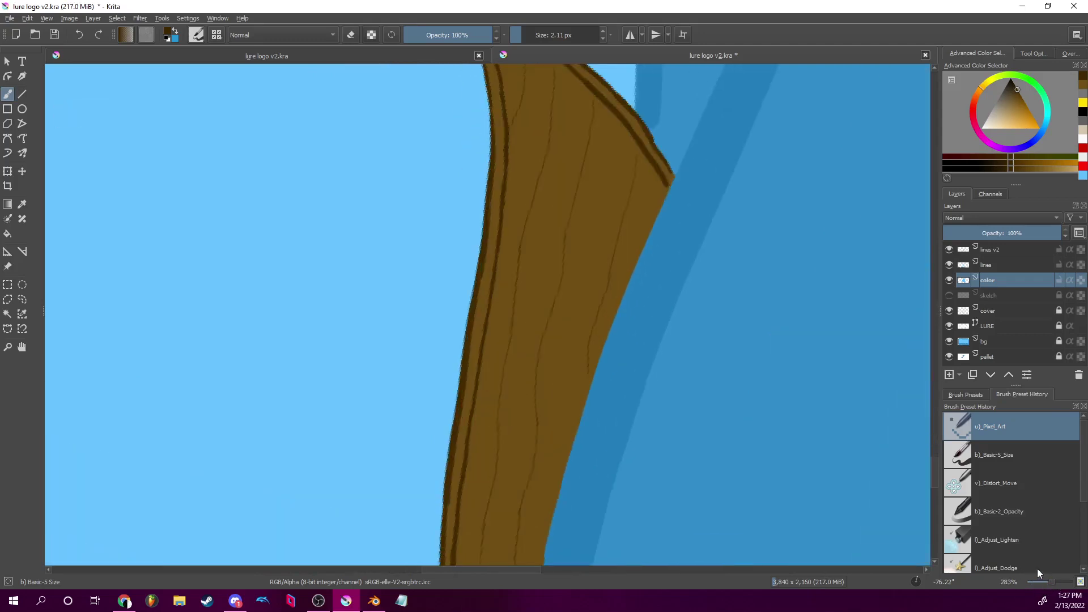
{"action": "scroll", "coordinate": [1051, 579], "scroll_direction": "up", "scroll_amount": 3}
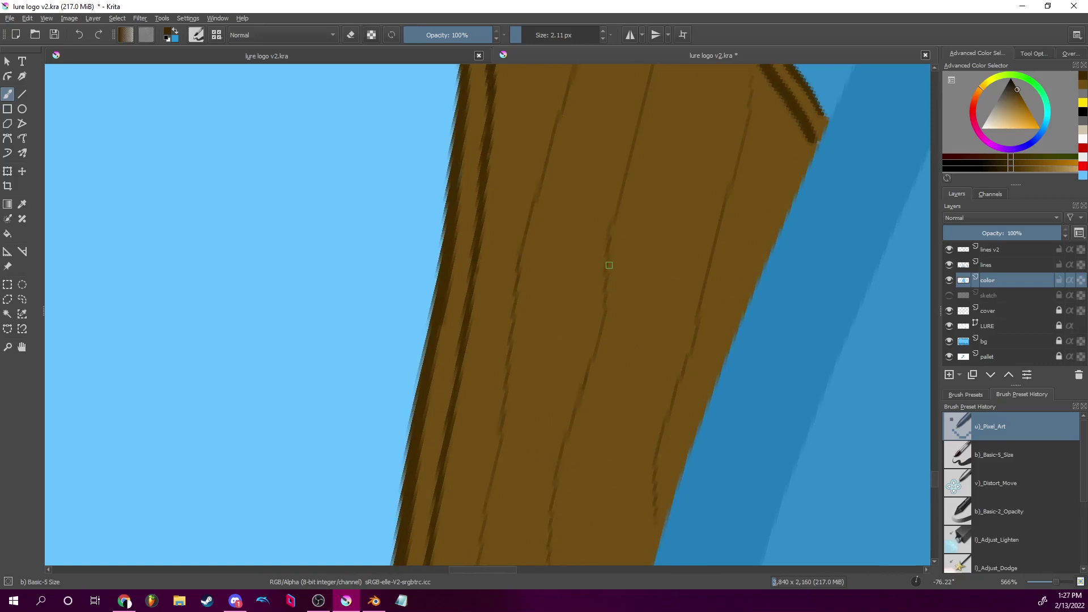
{"action": "left_click_drag", "start_coordinate": [754, 339], "coordinate": [583, 310]}
{"action": "left_click_drag", "start_coordinate": [1056, 583], "coordinate": [1046, 582]}
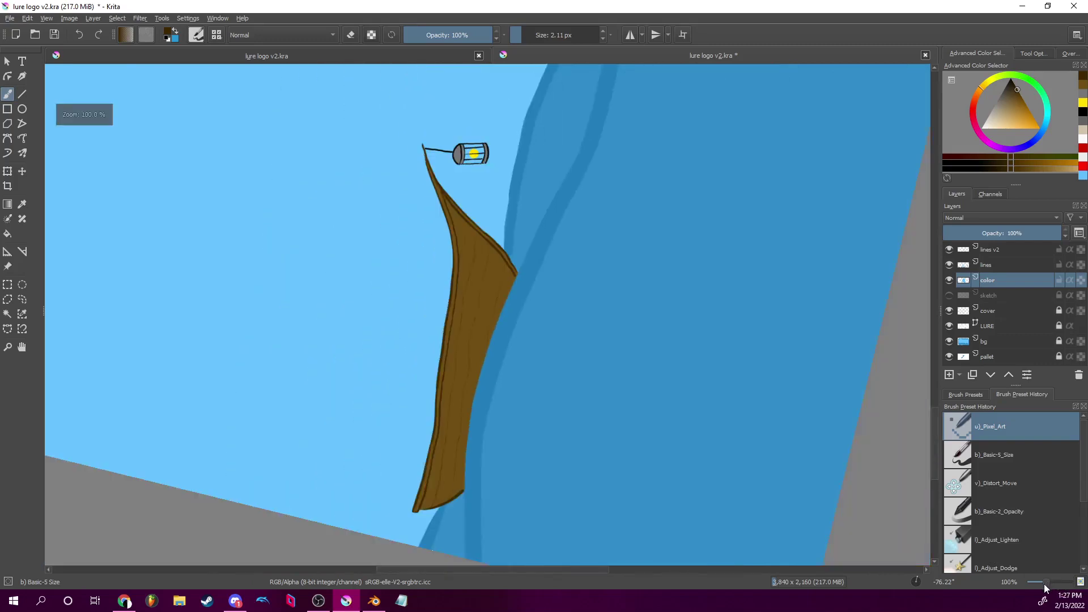
{"action": "scroll", "coordinate": [1047, 587], "scroll_direction": "down", "scroll_amount": 1}
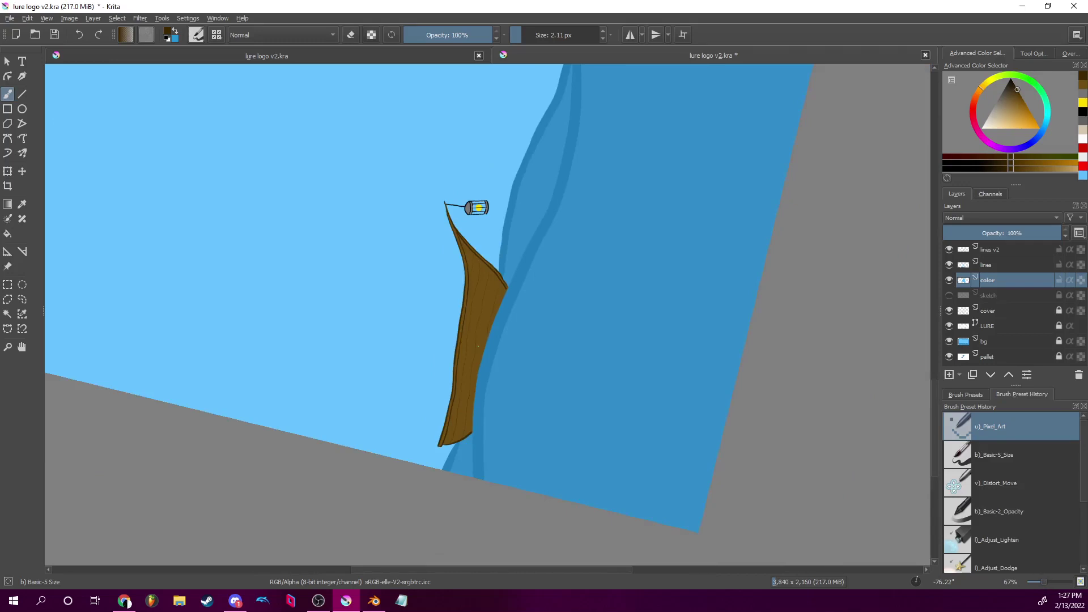
{"action": "left_click_drag", "start_coordinate": [464, 424], "coordinate": [486, 341]}
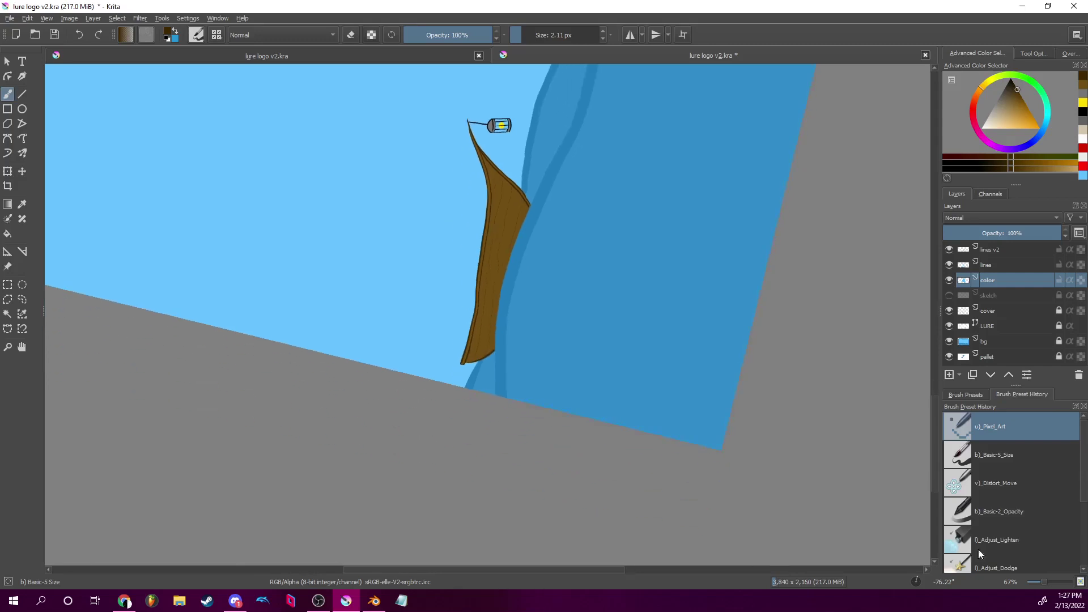
Draw short staggered cross seams between the plank lines from prow to stern, redoing one of them.
{"action": "left_click_drag", "start_coordinate": [1043, 582], "coordinate": [1050, 584]}
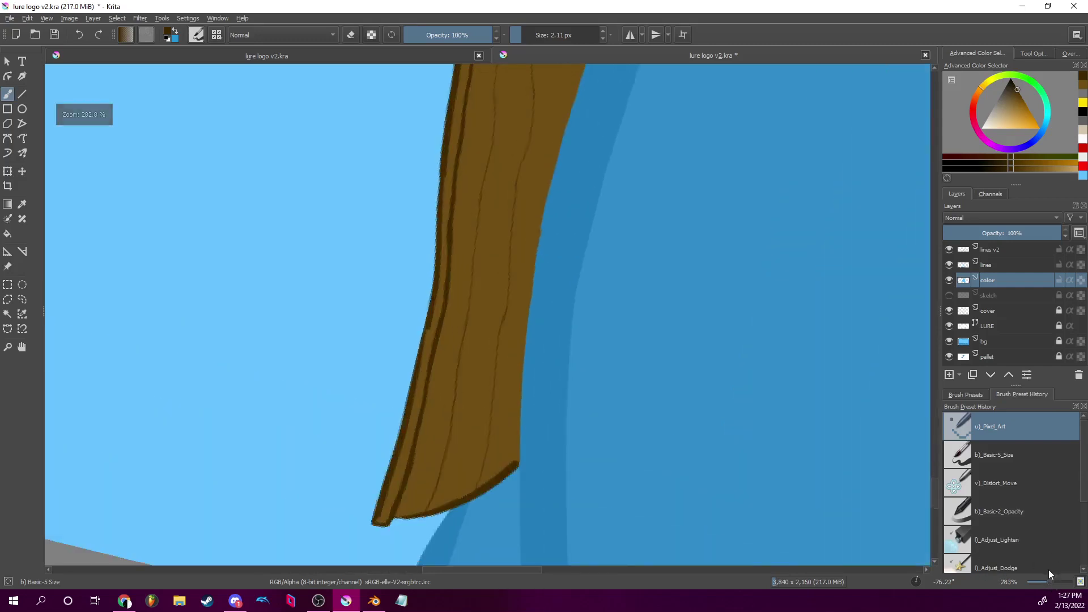
{"action": "mouse_move", "coordinate": [920, 579]}
{"action": "left_mouse_down"}
{"action": "mouse_move", "coordinate": [931, 585]}
{"action": "mouse_move", "coordinate": [924, 602]}
{"action": "mouse_move", "coordinate": [907, 609]}
{"action": "mouse_move", "coordinate": [916, 584]}
{"action": "mouse_move", "coordinate": [916, 593]}
{"action": "left_mouse_up"}
{"action": "left_click_drag", "start_coordinate": [547, 380], "coordinate": [547, 269]}
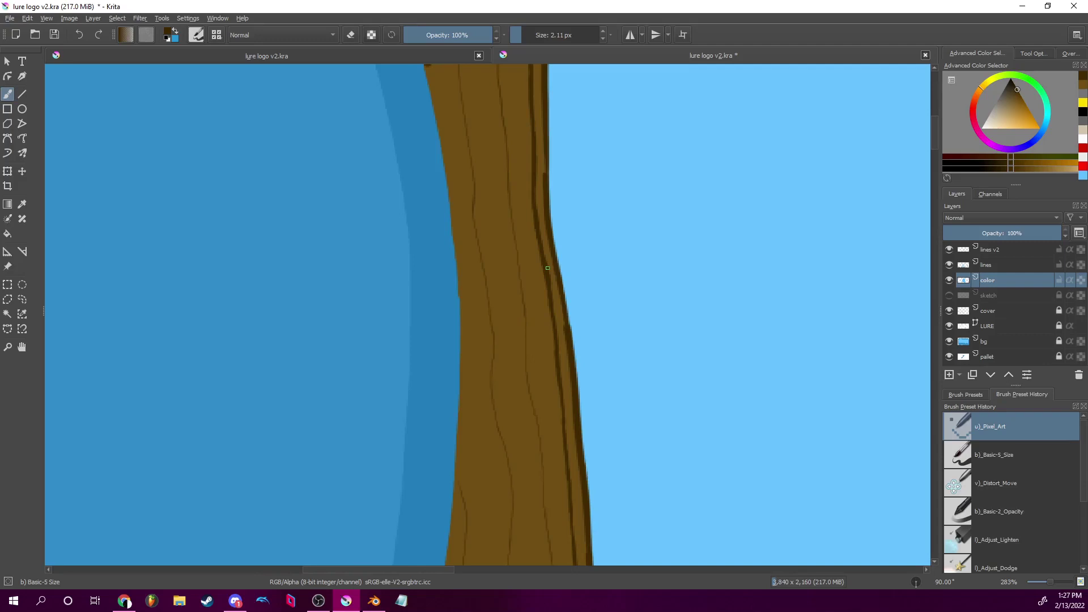
{"action": "left_click_drag", "start_coordinate": [571, 363], "coordinate": [603, 227]}
{"action": "left_click_drag", "start_coordinate": [695, 413], "coordinate": [604, 280]}
{"action": "left_click_drag", "start_coordinate": [917, 587], "coordinate": [893, 572]}
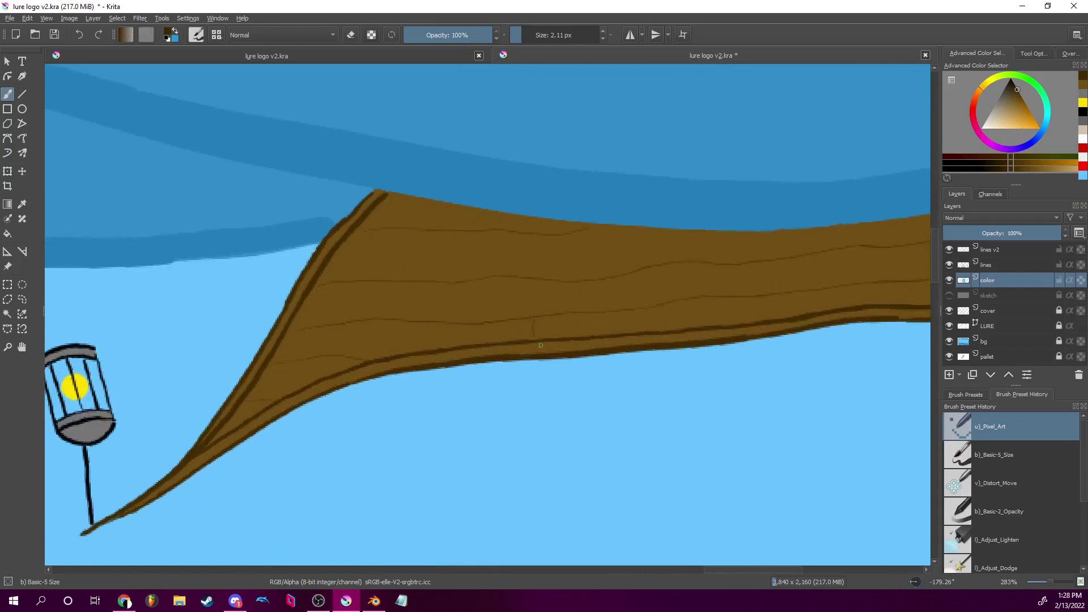
{"action": "left_click_drag", "start_coordinate": [769, 263], "coordinate": [770, 290]}
{"action": "key", "text": "ctrl+z"}
{"action": "left_click_drag", "start_coordinate": [772, 263], "coordinate": [775, 292]}
{"action": "left_click_drag", "start_coordinate": [792, 318], "coordinate": [439, 361]}
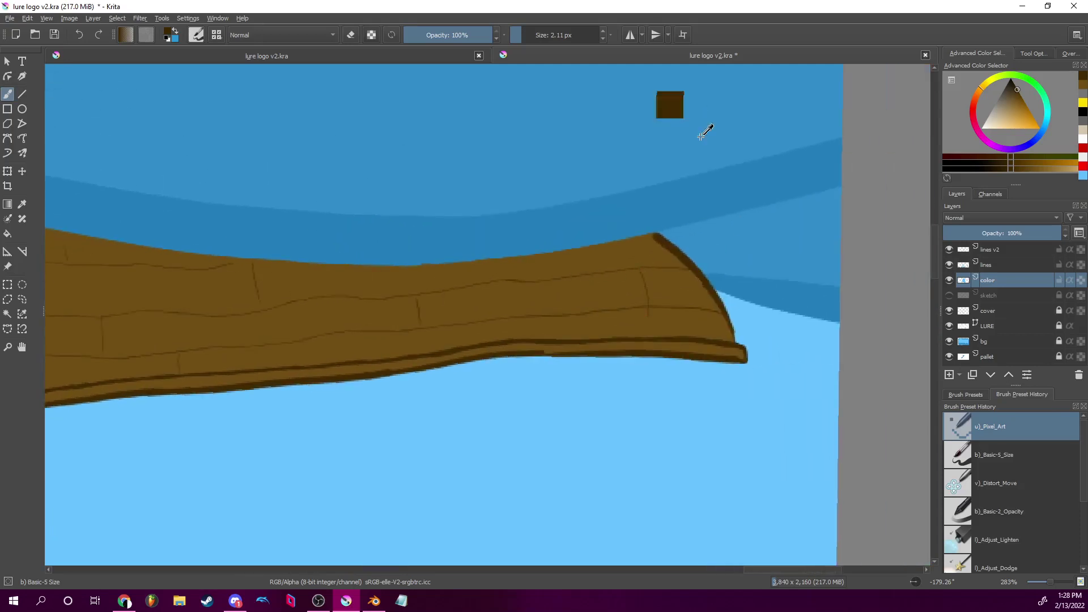
{"action": "left_click_drag", "start_coordinate": [643, 273], "coordinate": [649, 298]}
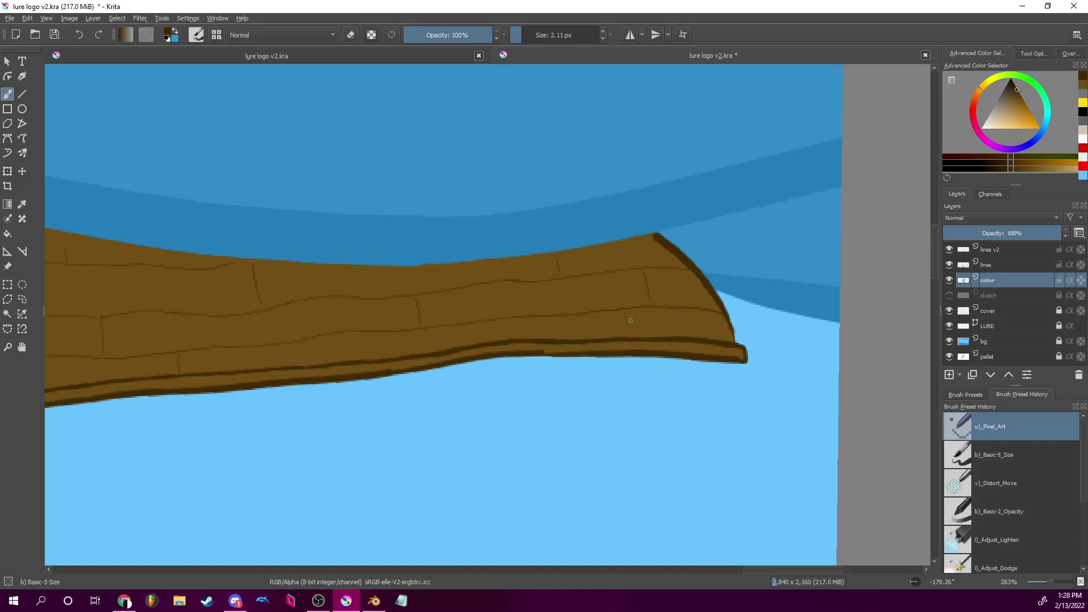
Examine the planked boat and the whole illustration, resetting the canvas rotation to 0°.
{"action": "left_click_drag", "start_coordinate": [913, 580], "coordinate": [945, 589]}
{"action": "left_click_drag", "start_coordinate": [655, 401], "coordinate": [440, 314]}
{"action": "right_click", "coordinate": [440, 315]}
{"action": "right_click", "coordinate": [440, 314]}
{"action": "left_click_drag", "start_coordinate": [785, 391], "coordinate": [727, 328]}
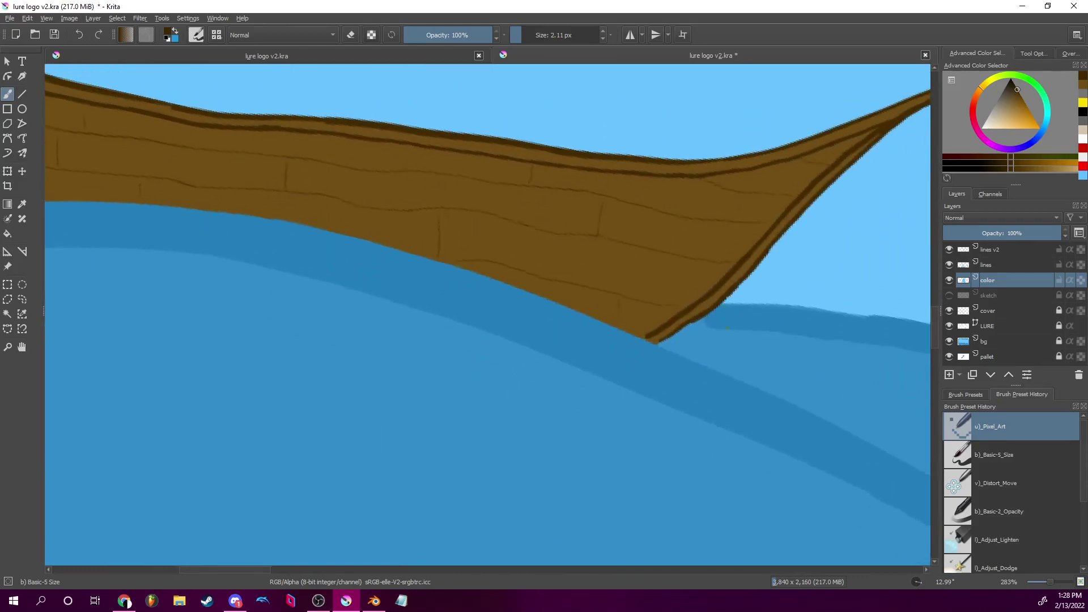
{"action": "left_click_drag", "start_coordinate": [819, 309], "coordinate": [748, 426]}
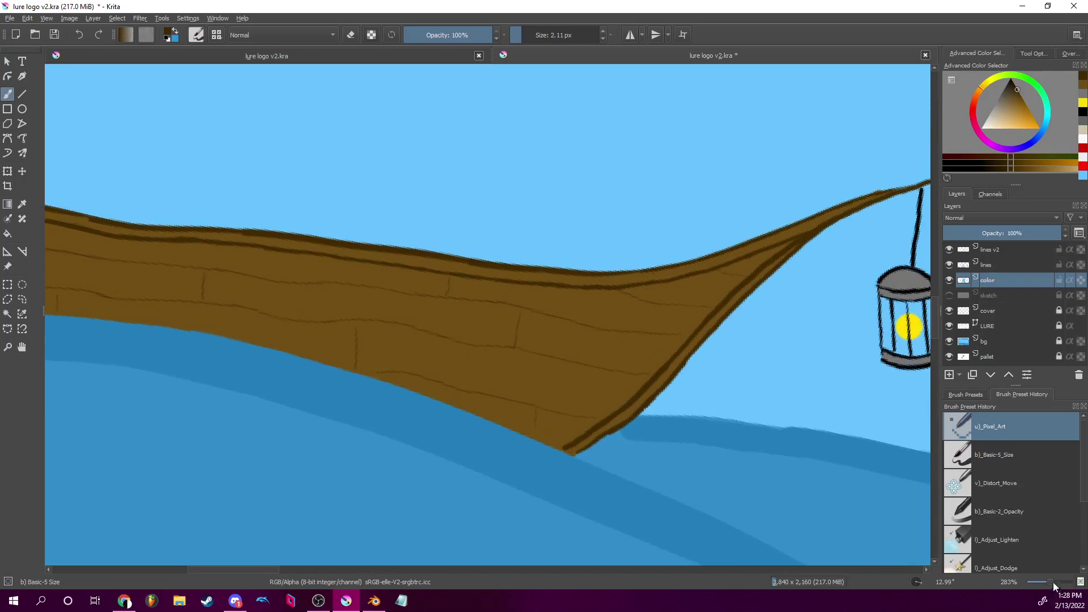
{"action": "left_click_drag", "start_coordinate": [1046, 580], "coordinate": [1038, 583]}
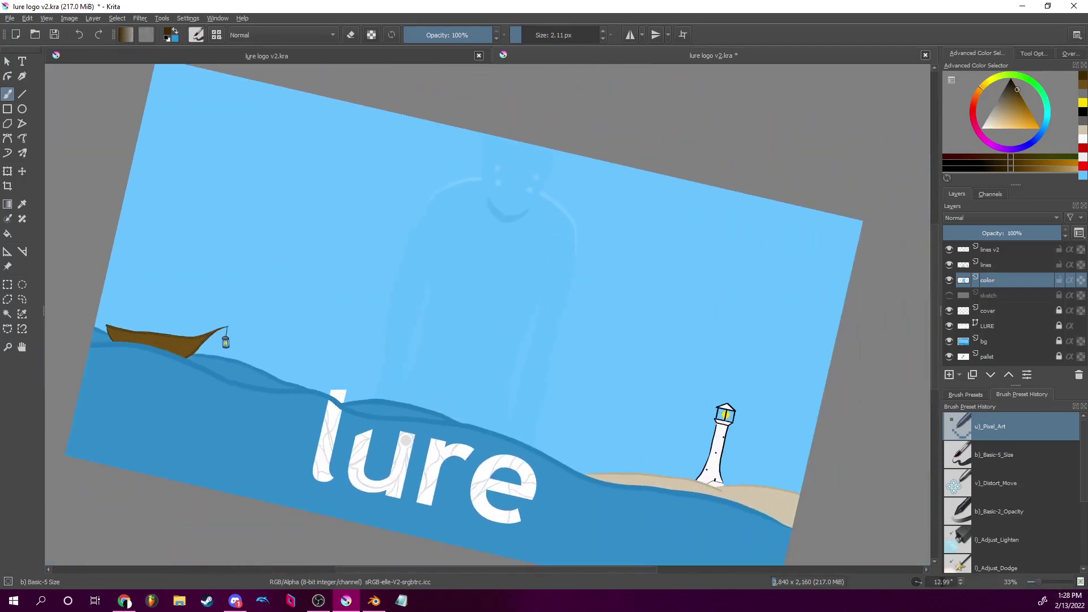
{"action": "double_click", "coordinate": [949, 581]}
{"action": "type", "text": "0"}
{"action": "key", "text": "Return"}
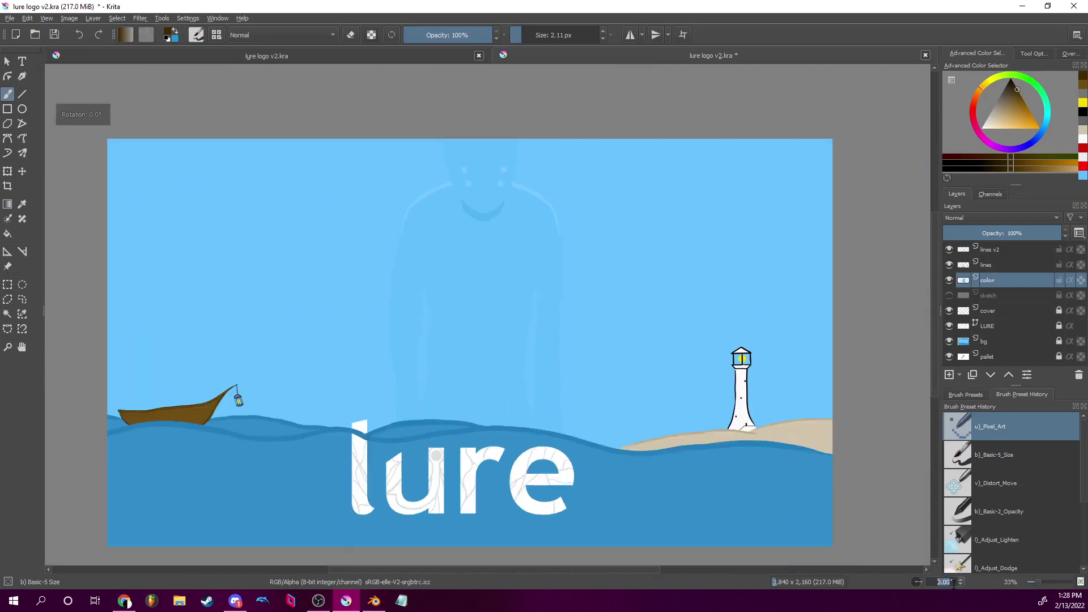
{"action": "left_click_drag", "start_coordinate": [620, 369], "coordinate": [692, 313]}
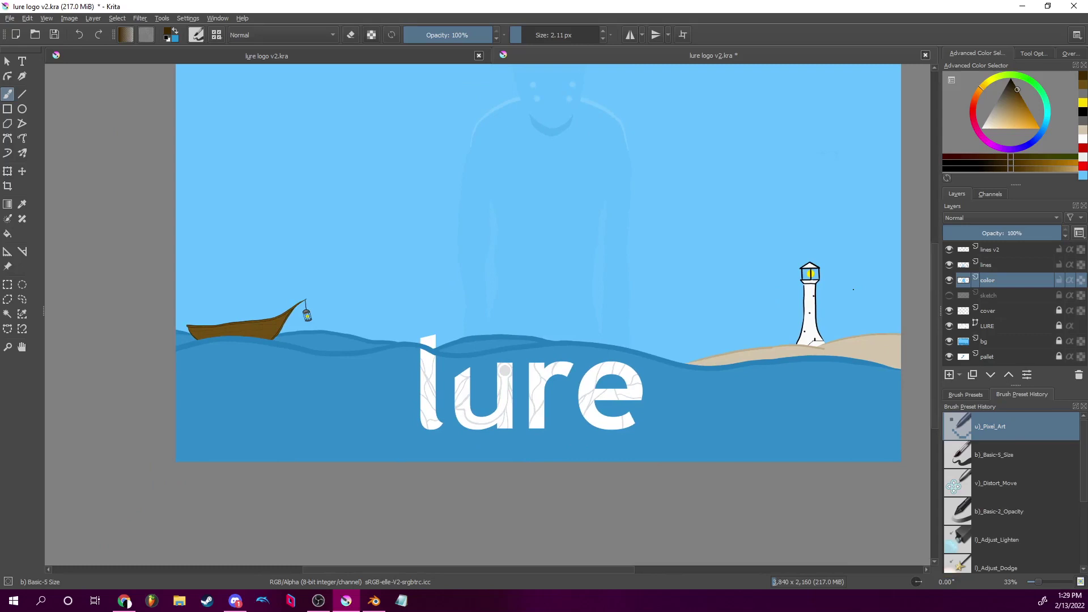
Show the sketch layer, make it active and set the brush colour to black for sketching at the boat.
{"action": "left_click_drag", "start_coordinate": [855, 288], "coordinate": [813, 269]}
{"action": "left_click_drag", "start_coordinate": [664, 270], "coordinate": [697, 310]}
{"action": "left_click_drag", "start_coordinate": [692, 261], "coordinate": [761, 256]}
{"action": "left_click_drag", "start_coordinate": [1039, 583], "coordinate": [1044, 582]}
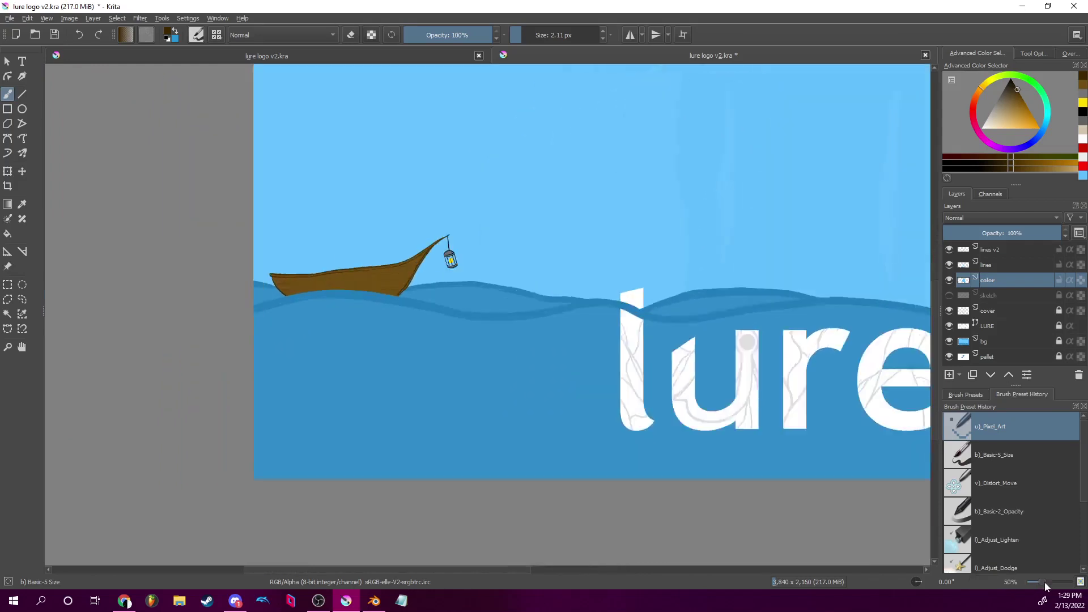
{"action": "left_click_drag", "start_coordinate": [471, 206], "coordinate": [625, 506]}
{"action": "left_click_drag", "start_coordinate": [627, 335], "coordinate": [800, 217]}
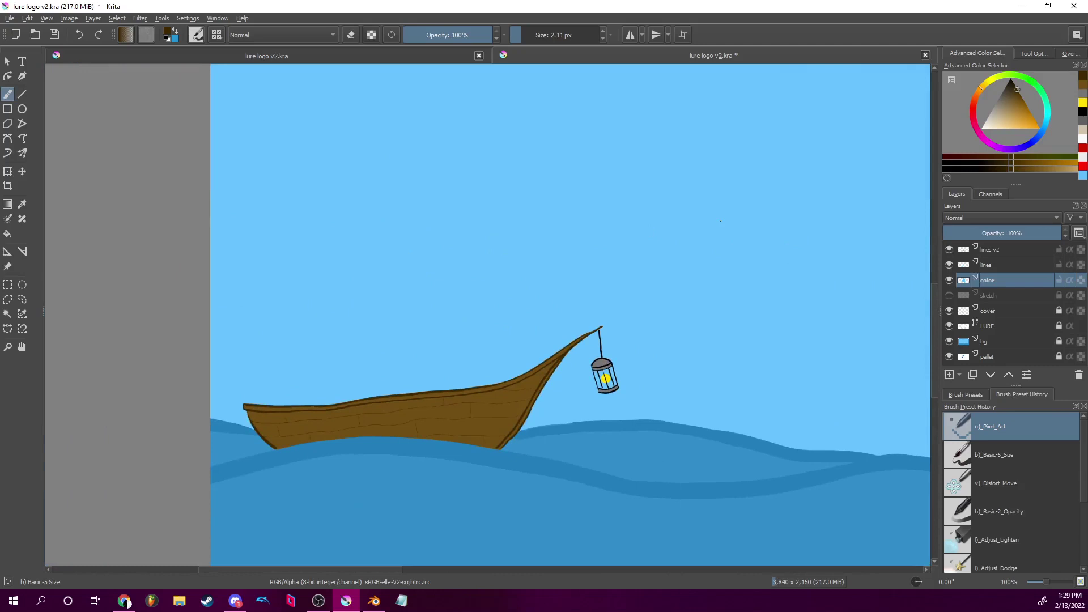
{"action": "left_click", "coordinate": [996, 295]}
{"action": "left_click", "coordinate": [949, 295]}
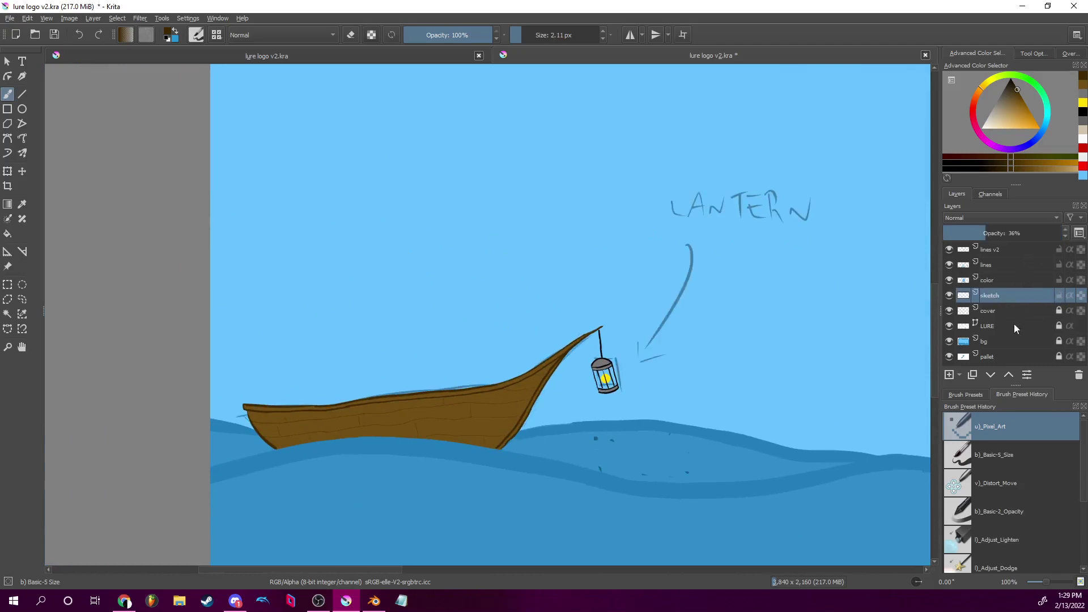
{"action": "left_click_drag", "start_coordinate": [1006, 100], "coordinate": [1014, 69]}
Rotate the canvas to 60° and sketch a thin fishing rod rising from the boat's rim near the stern.
{"action": "left_click_drag", "start_coordinate": [917, 582], "coordinate": [919, 586]}
{"action": "left_click_drag", "start_coordinate": [421, 275], "coordinate": [457, 395]}
{"action": "left_click_drag", "start_coordinate": [392, 371], "coordinate": [417, 289]}
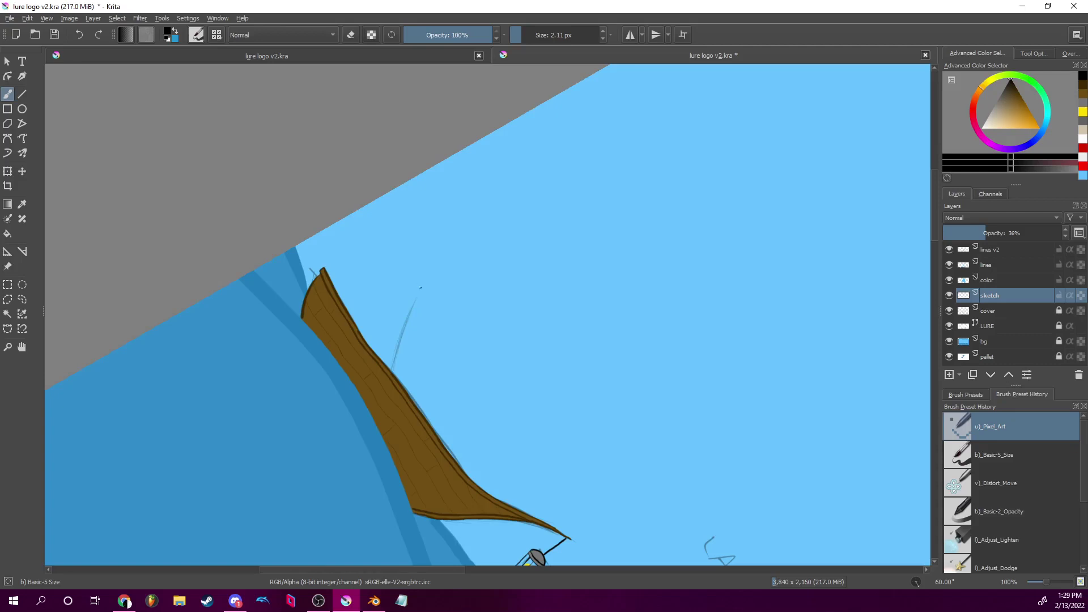
Rotate the canvas to about -10° and sketch a fishing line from the rod's tip down through the water to a hook.
{"action": "left_click_drag", "start_coordinate": [919, 588], "coordinate": [928, 582]}
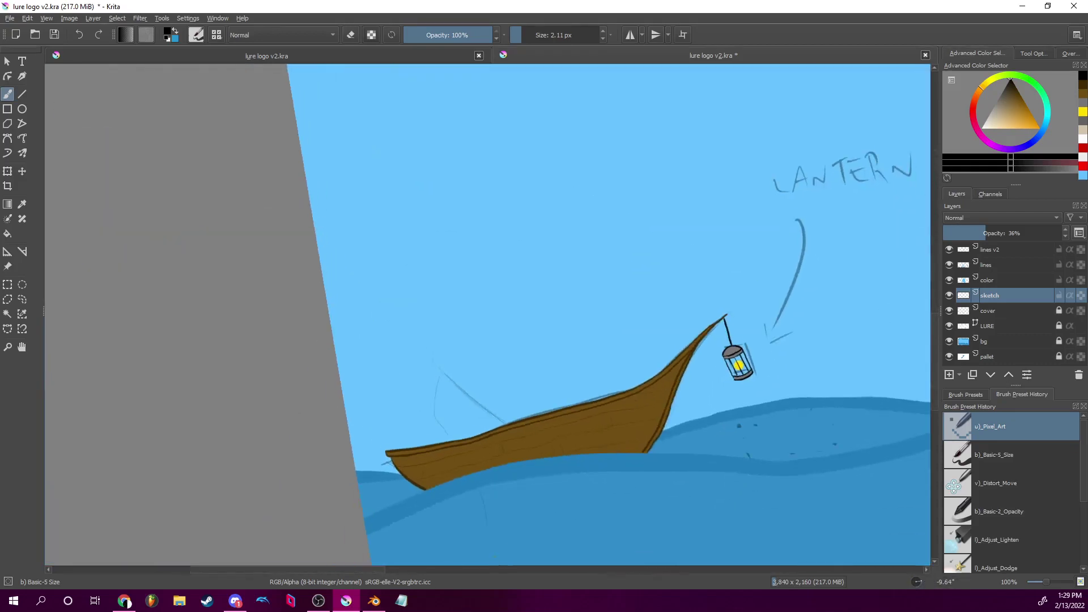
{"action": "left_click_drag", "start_coordinate": [602, 516], "coordinate": [473, 300]}
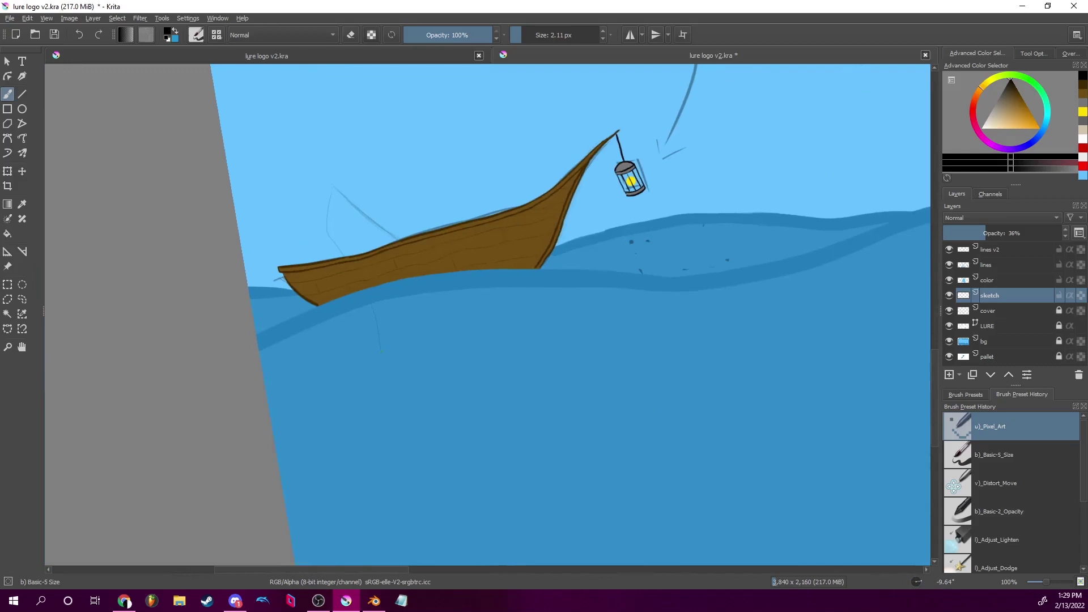
{"action": "left_click_drag", "start_coordinate": [567, 465], "coordinate": [514, 295]}
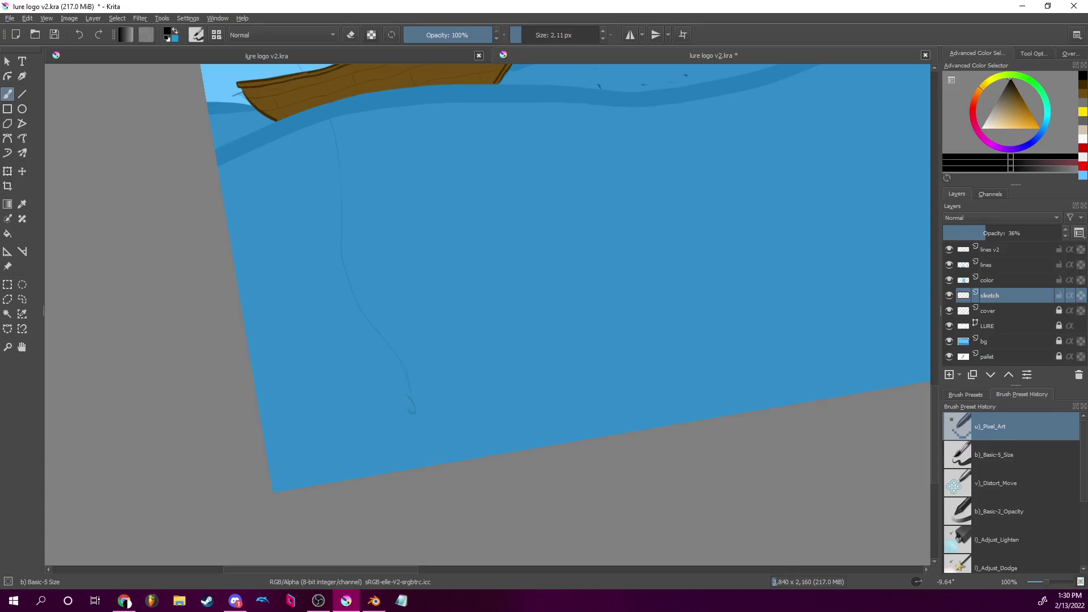
Sketch short marks along the fishing rod above the boat's stern.
{"action": "scroll", "coordinate": [640, 347], "scroll_direction": "up", "scroll_amount": 5}
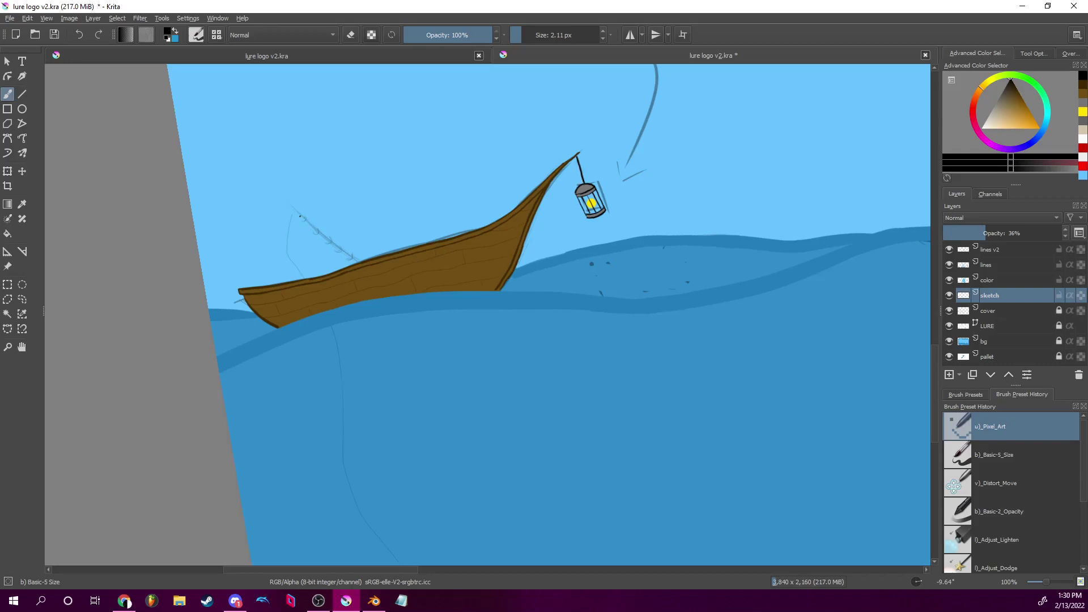
{"action": "left_click_drag", "start_coordinate": [300, 216], "coordinate": [278, 223]}
{"action": "left_click_drag", "start_coordinate": [650, 296], "coordinate": [508, 255]}
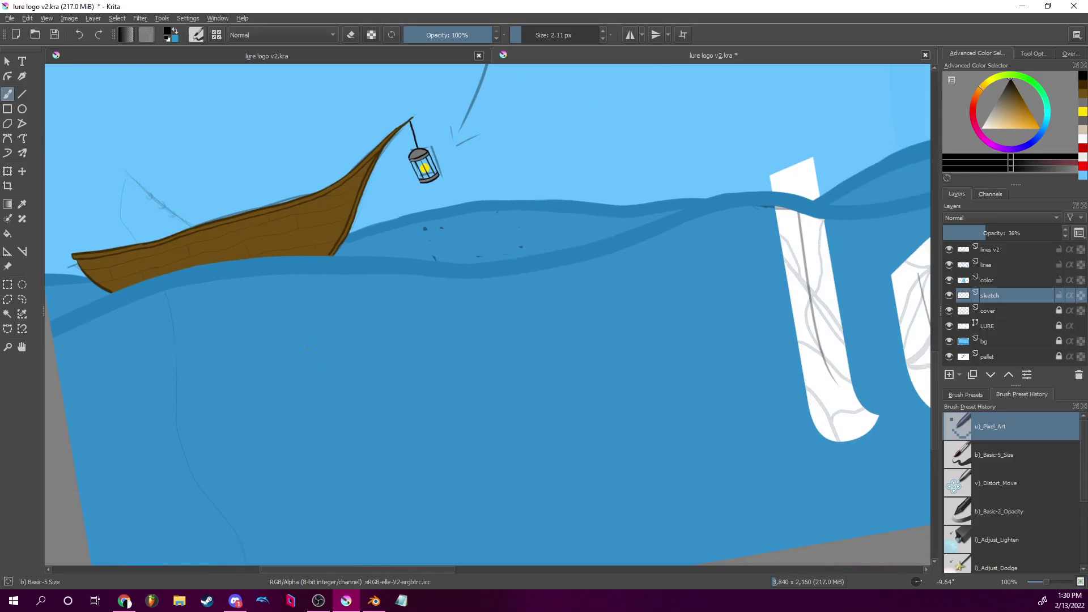
Handwrite the label "FISHING POLE" in the sky above the boat's stern and draw a curved arrow from it toward the rod.
{"action": "left_click_drag", "start_coordinate": [392, 325], "coordinate": [465, 199]}
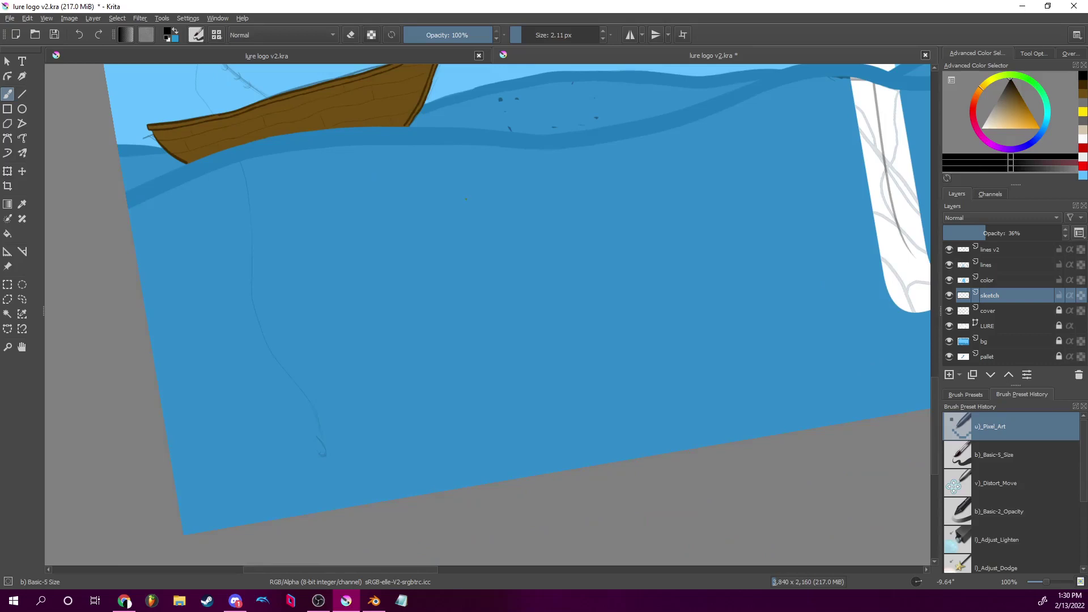
{"action": "scroll", "coordinate": [508, 303], "scroll_direction": "up", "scroll_amount": 6}
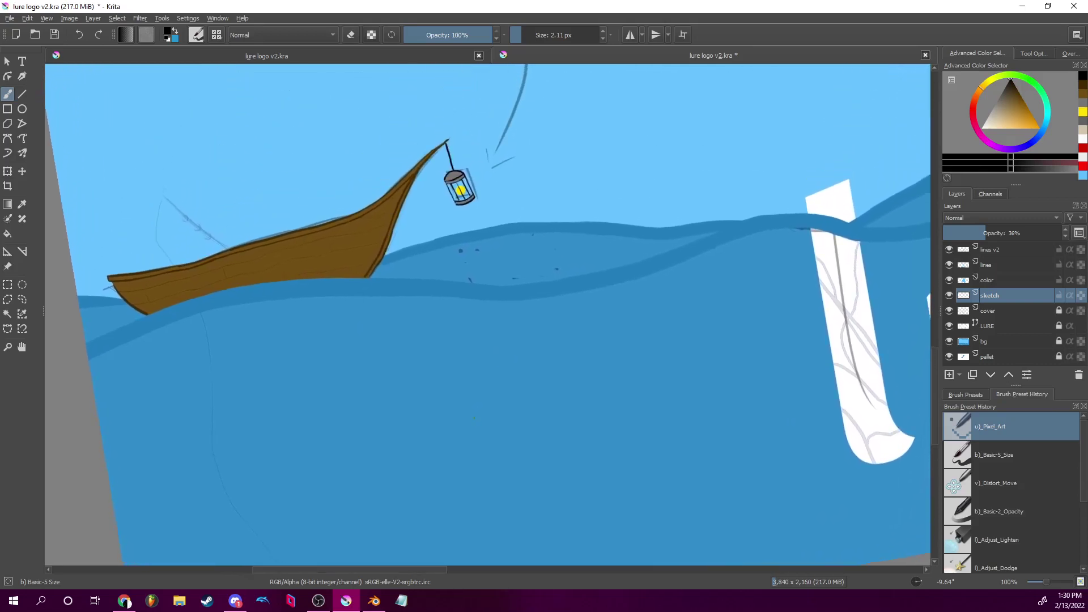
{"action": "scroll", "coordinate": [513, 298], "scroll_direction": "up", "scroll_amount": 1}
{"action": "left_click_drag", "start_coordinate": [532, 293], "coordinate": [568, 397]}
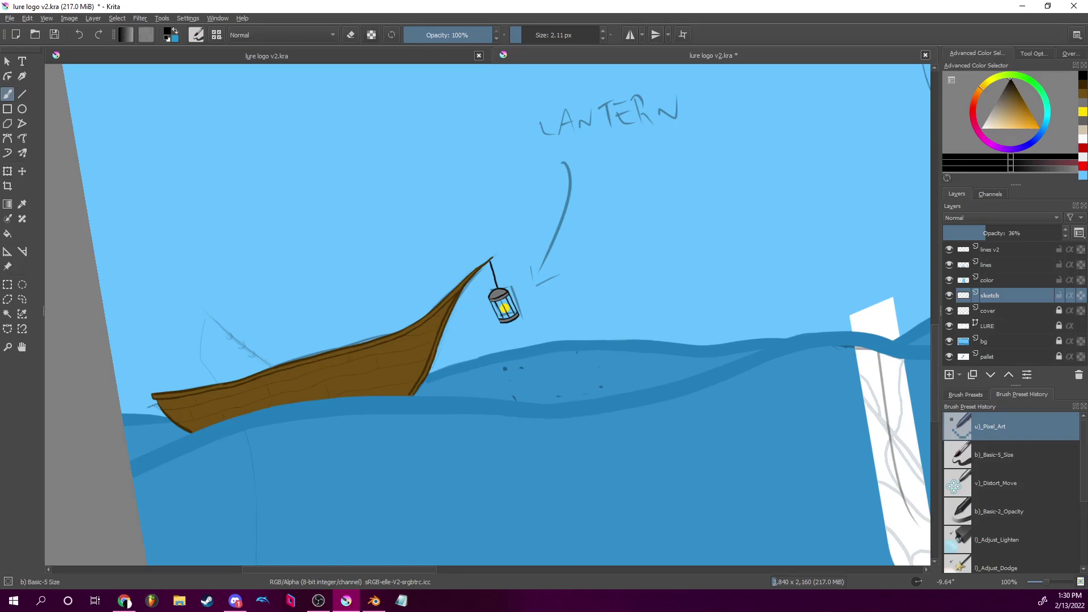
{"action": "key", "text": "alt+Tab"}
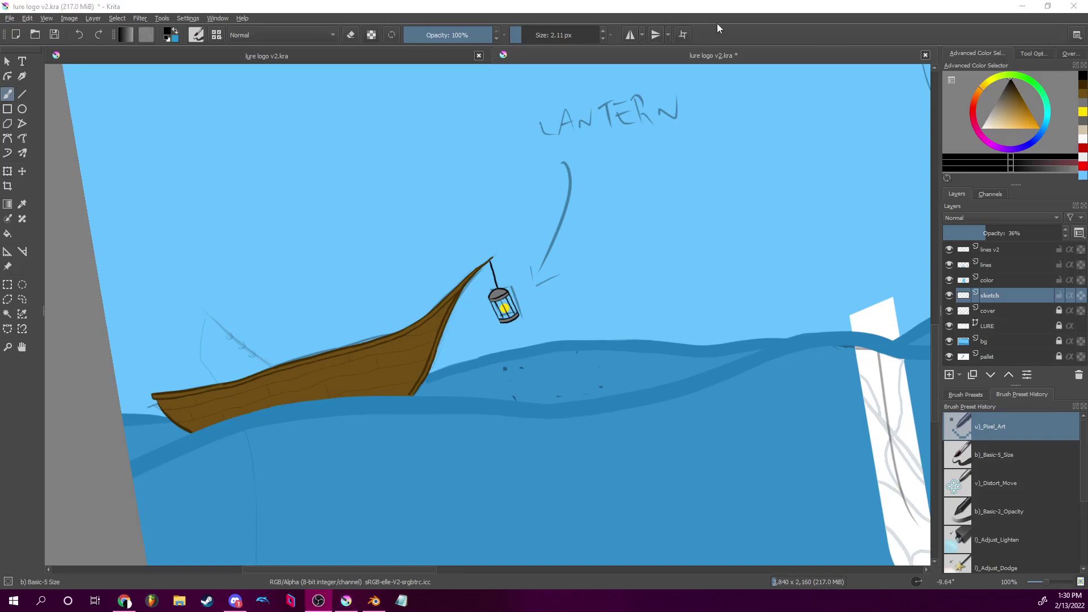
{"action": "left_click_drag", "start_coordinate": [695, 189], "coordinate": [704, 220]}
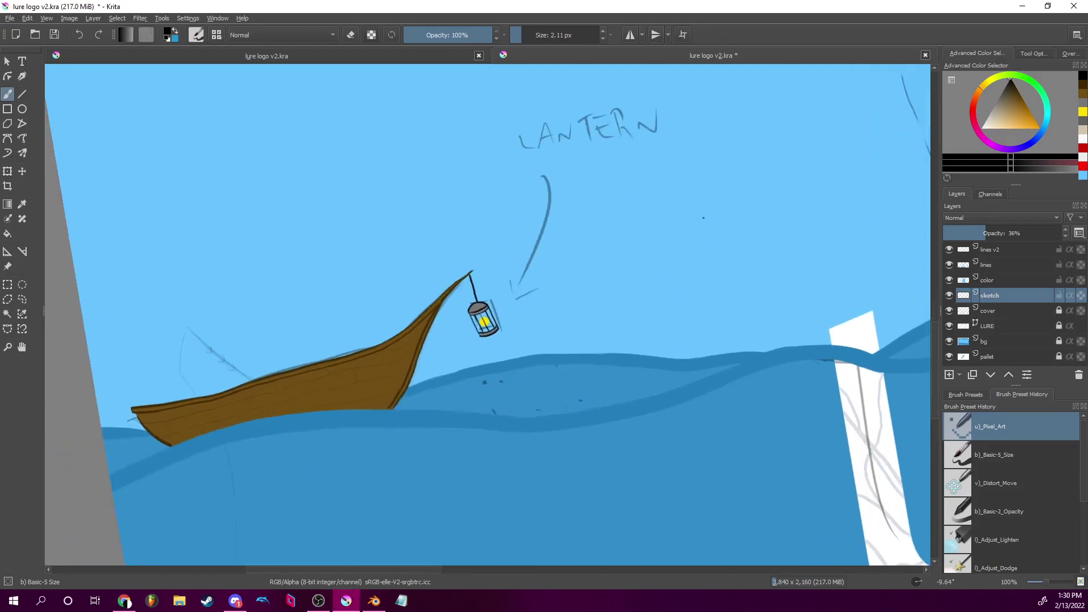
{"action": "scroll", "coordinate": [691, 232], "scroll_direction": "down", "scroll_amount": 3}
{"action": "scroll", "coordinate": [647, 295], "scroll_direction": "up", "scroll_amount": 5}
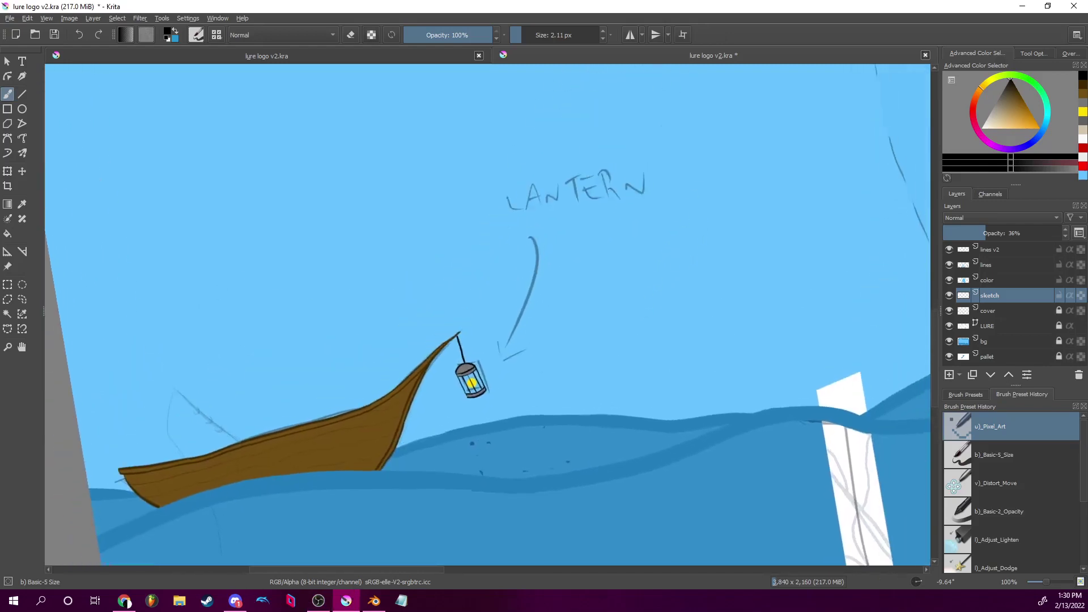
{"action": "left_click_drag", "start_coordinate": [195, 280], "coordinate": [212, 276]}
{"action": "mouse_move", "coordinate": [200, 281]}
{"action": "left_mouse_down"}
{"action": "mouse_move", "coordinate": [203, 295]}
{"action": "mouse_move", "coordinate": [254, 282]}
{"action": "left_mouse_up"}
{"action": "left_click_drag", "start_coordinate": [256, 281], "coordinate": [291, 276]}
{"action": "left_click_drag", "start_coordinate": [231, 308], "coordinate": [232, 328]}
{"action": "mouse_move", "coordinate": [231, 307]}
{"action": "left_mouse_down"}
{"action": "mouse_move", "coordinate": [231, 320]}
{"action": "mouse_move", "coordinate": [284, 314]}
{"action": "left_mouse_up"}
{"action": "left_click_drag", "start_coordinate": [275, 305], "coordinate": [283, 301]}
{"action": "left_click_drag", "start_coordinate": [258, 352], "coordinate": [253, 390]}
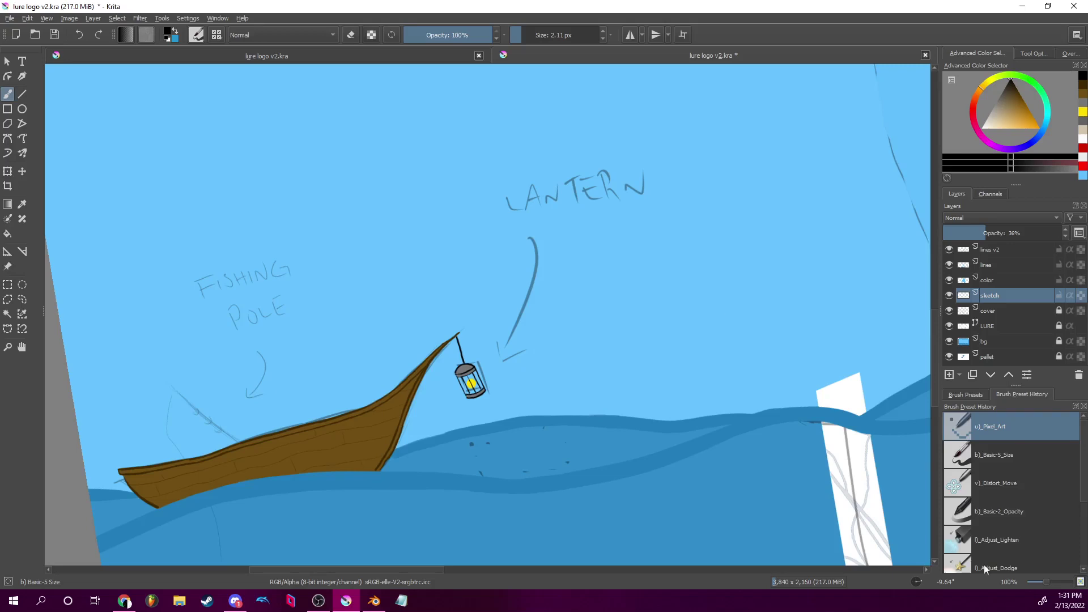
Examine the illustration at 50% zoom, covering the boat, the large faint figure, the lure lettering and the lighthouse.
{"action": "left_click_drag", "start_coordinate": [1045, 582], "coordinate": [1042, 583]}
{"action": "left_click_drag", "start_coordinate": [707, 255], "coordinate": [389, 408]}
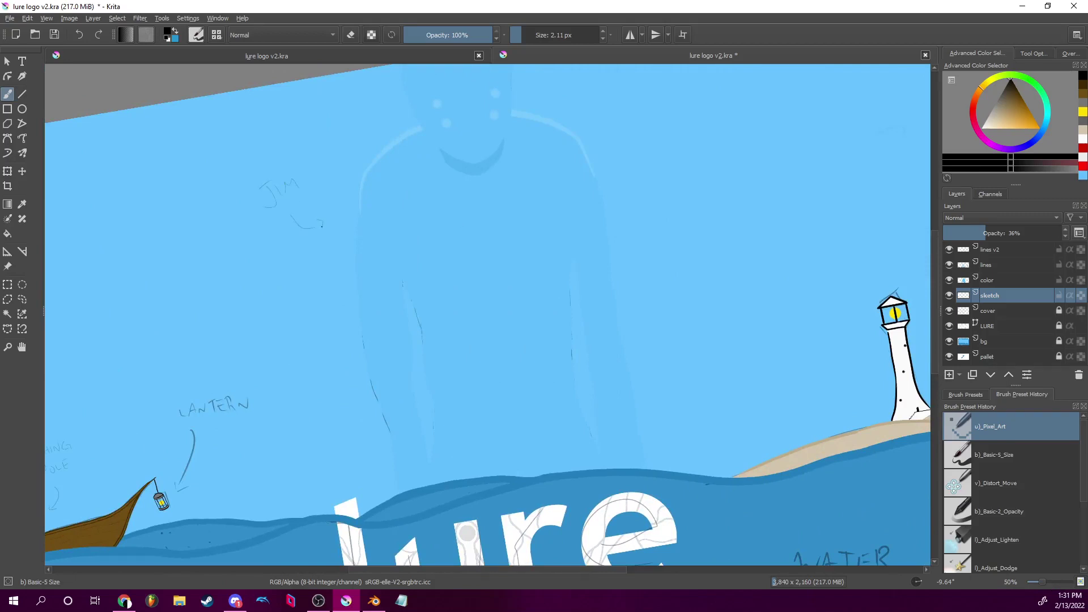
{"action": "left_click_drag", "start_coordinate": [701, 314], "coordinate": [367, 171]}
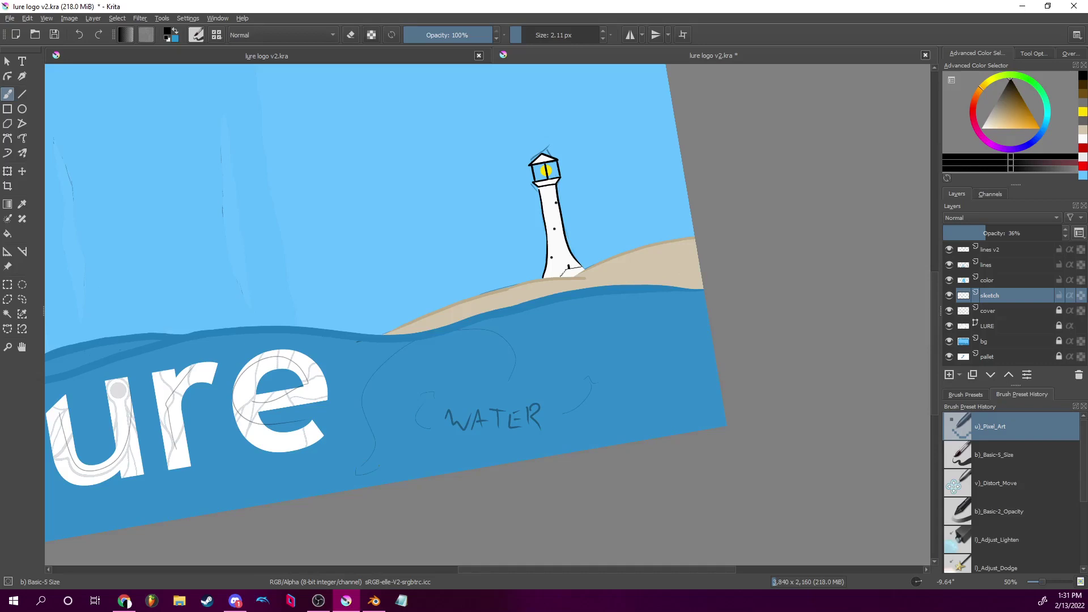
{"action": "mouse_move", "coordinate": [397, 357]}
{"action": "left_mouse_down"}
{"action": "mouse_move", "coordinate": [480, 347]}
{"action": "mouse_move", "coordinate": [433, 338]}
{"action": "mouse_move", "coordinate": [728, 280]}
{"action": "left_mouse_up"}
{"action": "mouse_move", "coordinate": [435, 353]}
{"action": "left_mouse_down"}
{"action": "mouse_move", "coordinate": [568, 347]}
{"action": "mouse_move", "coordinate": [711, 310]}
{"action": "mouse_move", "coordinate": [607, 381]}
{"action": "left_mouse_up"}
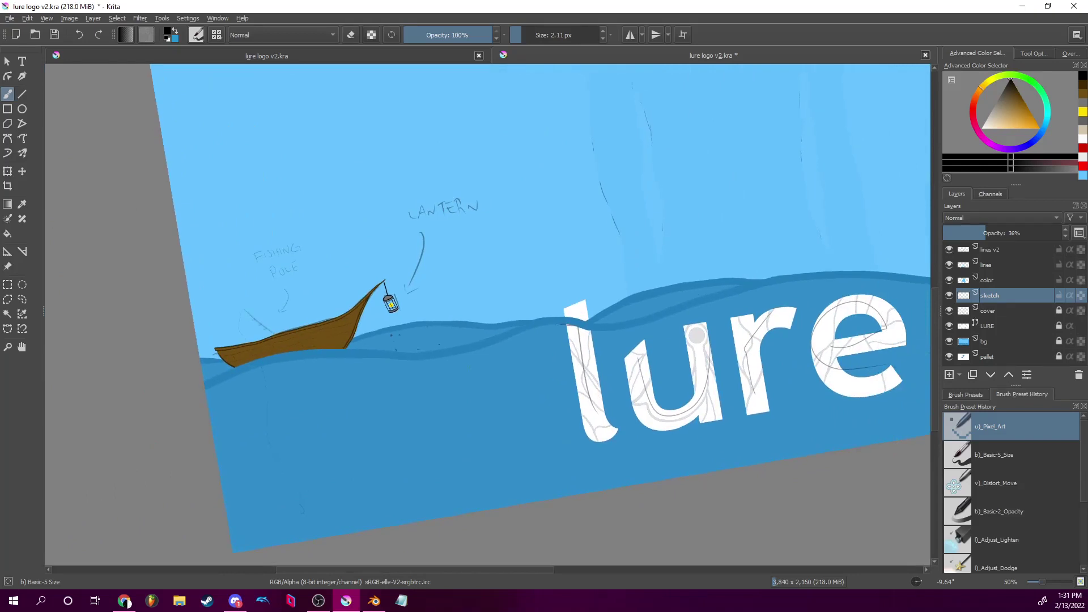
{"action": "left_click_drag", "start_coordinate": [657, 229], "coordinate": [534, 381]}
{"action": "left_click_drag", "start_coordinate": [753, 262], "coordinate": [683, 337]}
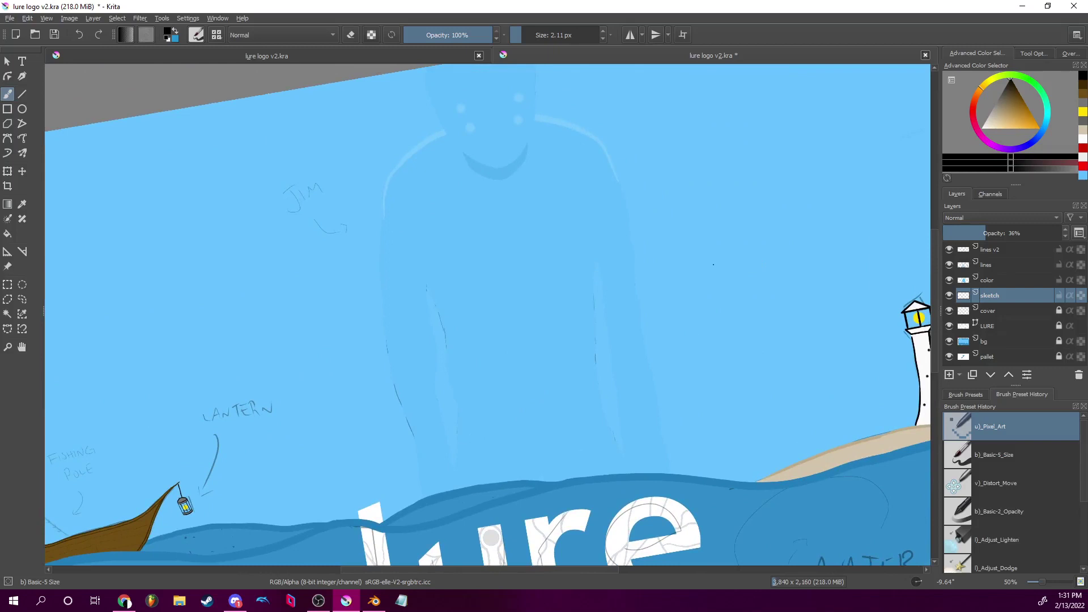
{"action": "left_click_drag", "start_coordinate": [716, 261], "coordinate": [683, 333]}
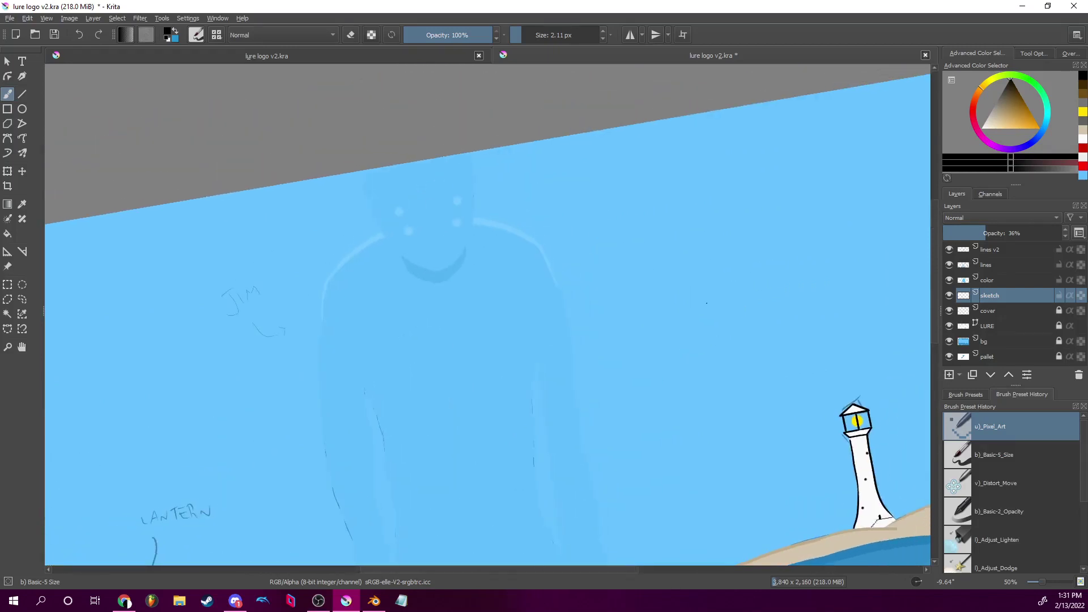
{"action": "mouse_move", "coordinate": [753, 296]}
{"action": "left_mouse_down"}
{"action": "mouse_move", "coordinate": [580, 294]}
{"action": "mouse_move", "coordinate": [558, 270]}
{"action": "mouse_move", "coordinate": [542, 89]}
{"action": "left_mouse_up"}
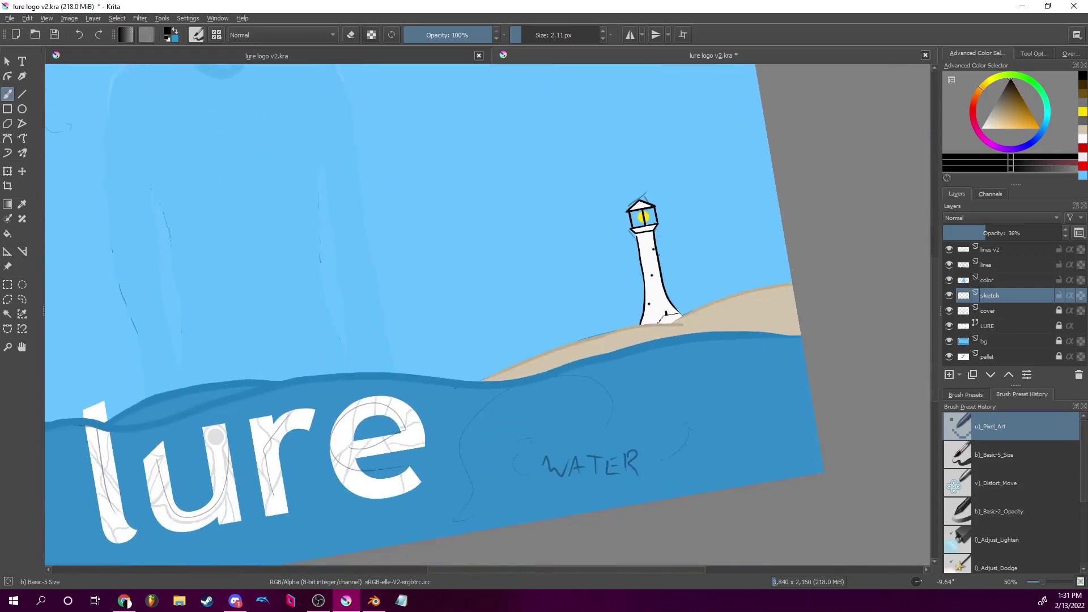
Hide the color layer to check the land sketch beneath it, show it again, and review the lettering and boat.
{"action": "left_click", "coordinate": [950, 279]}
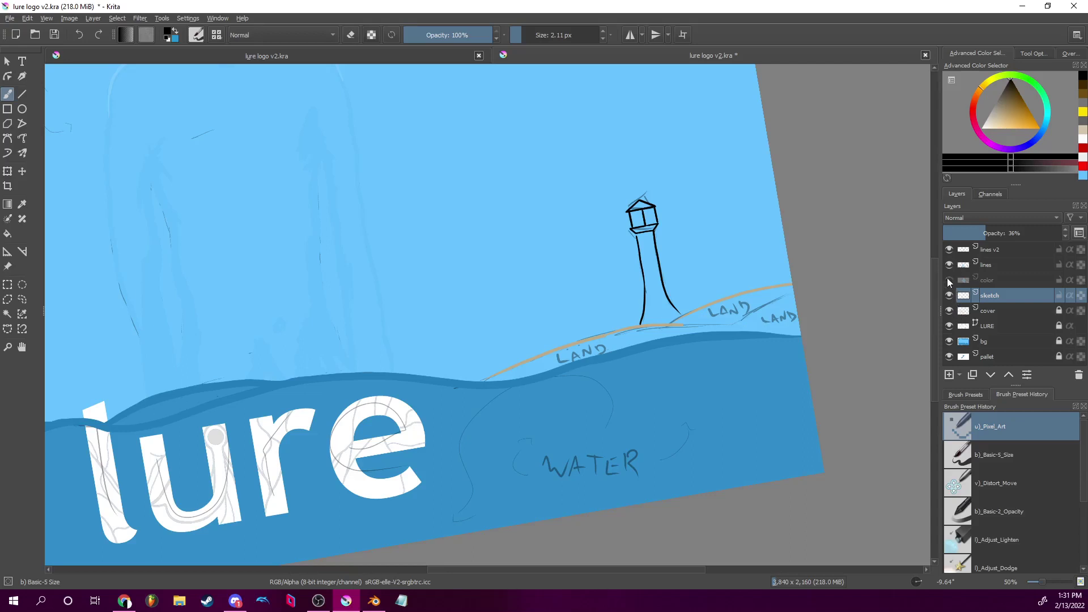
{"action": "left_click", "coordinate": [950, 281]}
{"action": "left_click_drag", "start_coordinate": [646, 396], "coordinate": [846, 299]}
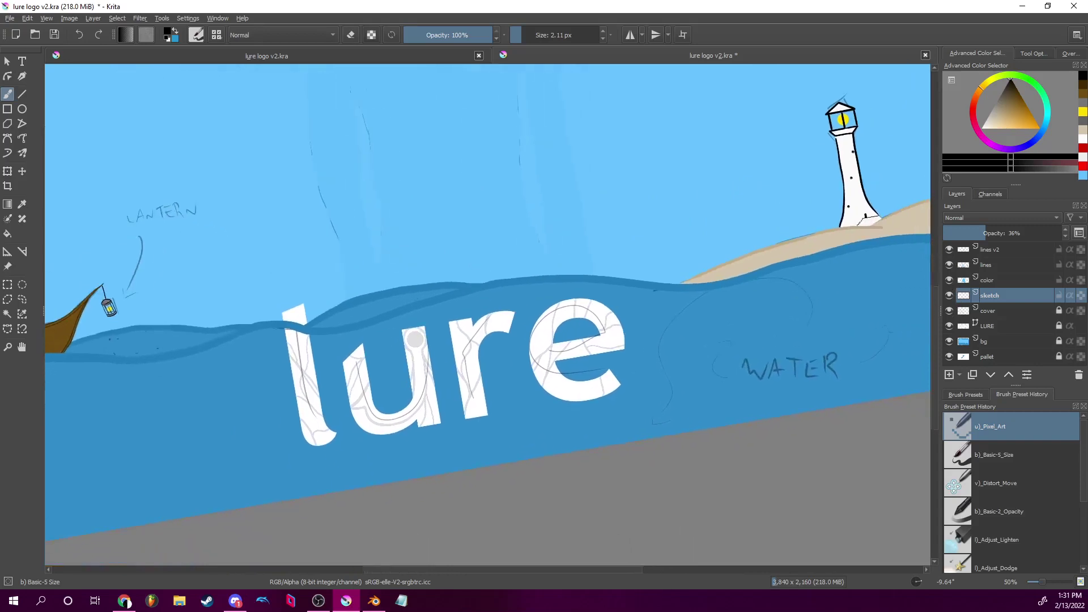
{"action": "mouse_move", "coordinate": [260, 418]}
{"action": "left_mouse_down"}
{"action": "mouse_move", "coordinate": [622, 345]}
{"action": "mouse_move", "coordinate": [599, 396]}
{"action": "left_mouse_up"}
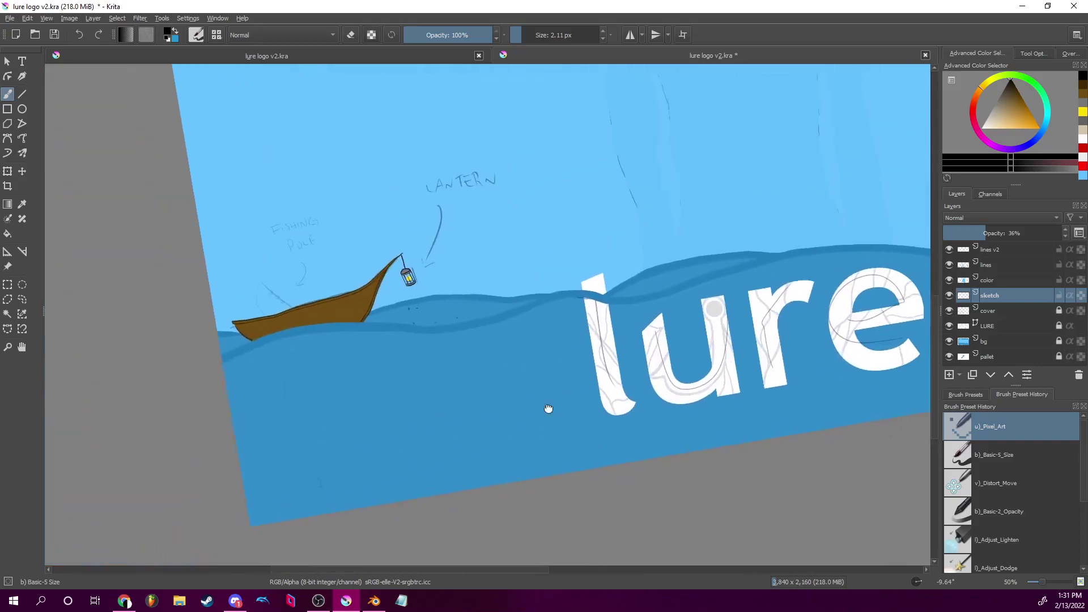
{"action": "left_click_drag", "start_coordinate": [713, 309], "coordinate": [734, 274]}
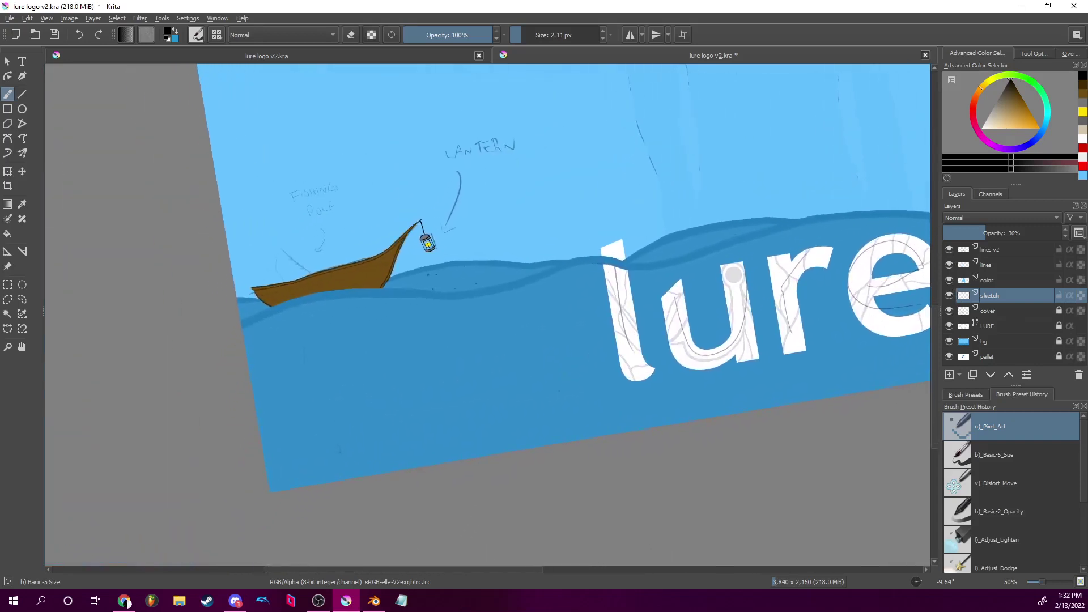
{"action": "left_click_drag", "start_coordinate": [556, 381], "coordinate": [518, 424]}
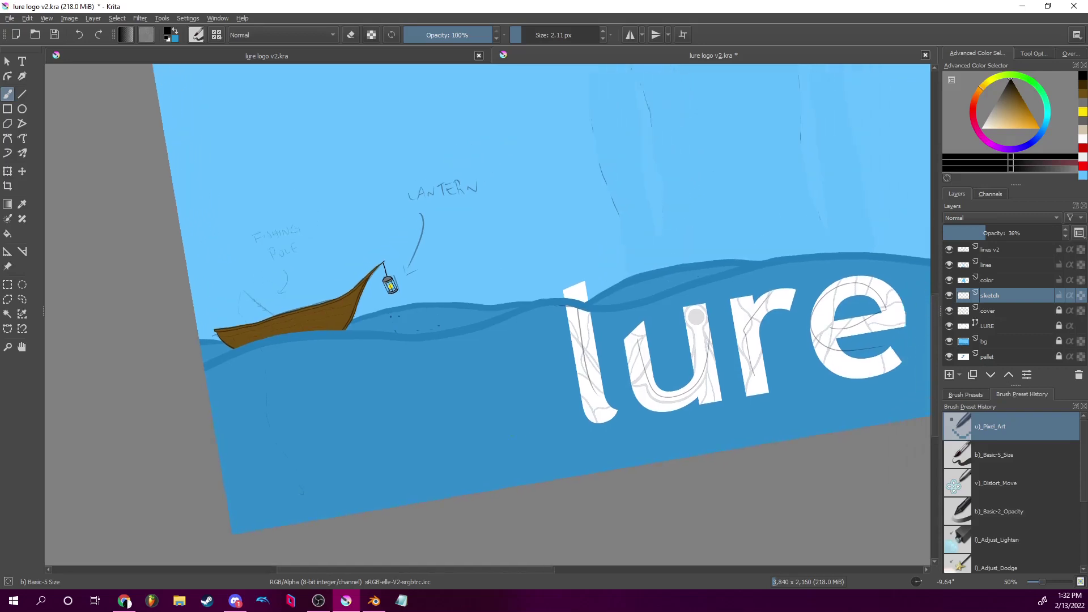
Reset the canvas rotation to 0° and set the zoom to 100% at the boat.
{"action": "left_click", "coordinate": [917, 580]}
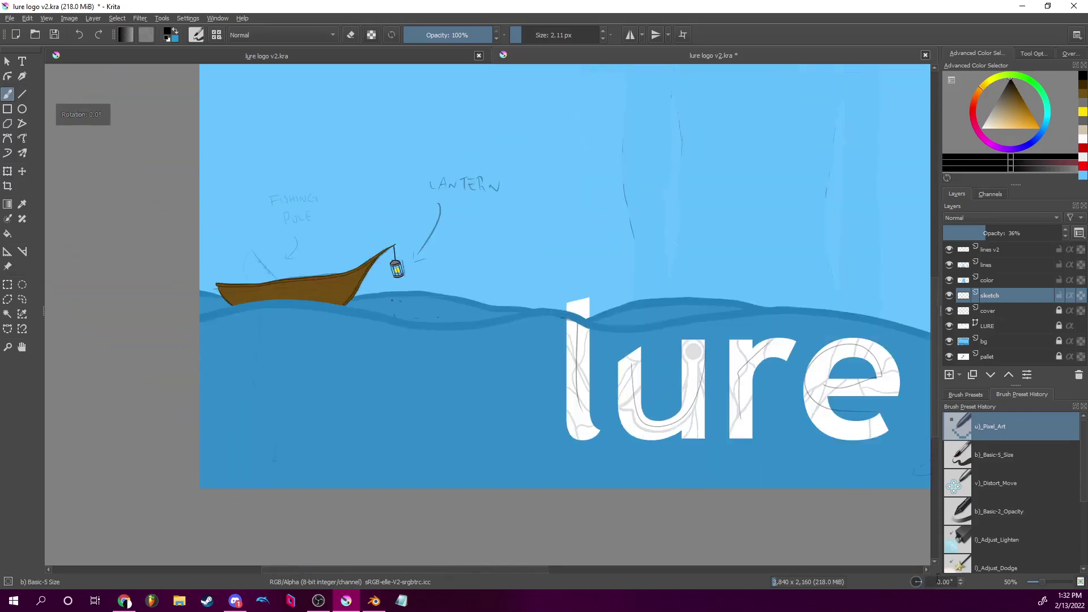
{"action": "left_click_drag", "start_coordinate": [447, 339], "coordinate": [649, 363]}
{"action": "left_click_drag", "start_coordinate": [1043, 583], "coordinate": [1047, 579]}
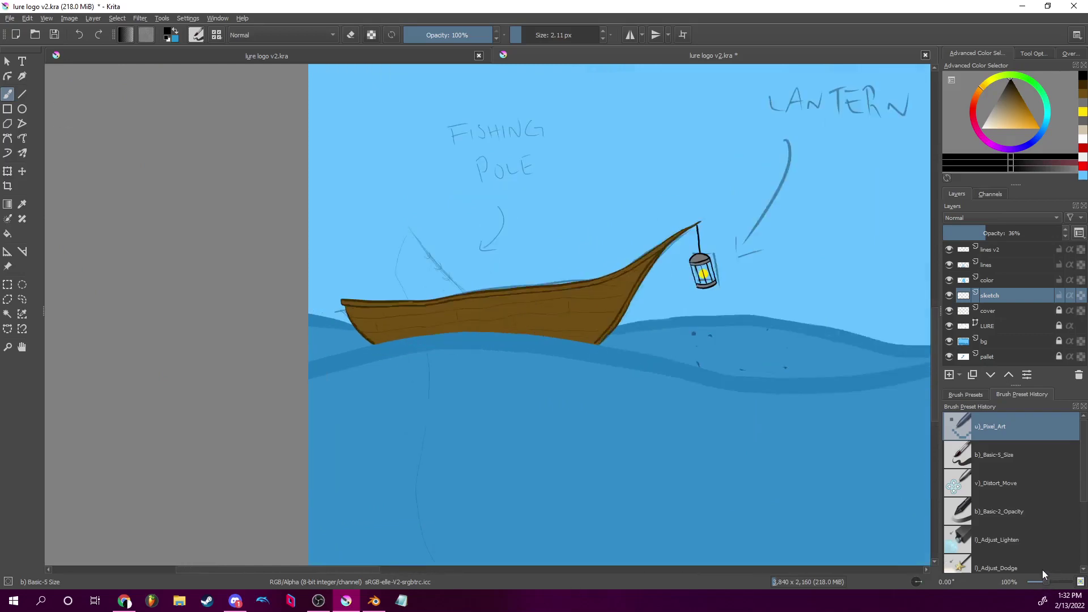
Examine the fishing line and hook, the lure lettering and the large faint figure up close.
{"action": "left_click_drag", "start_coordinate": [716, 428], "coordinate": [622, 248]}
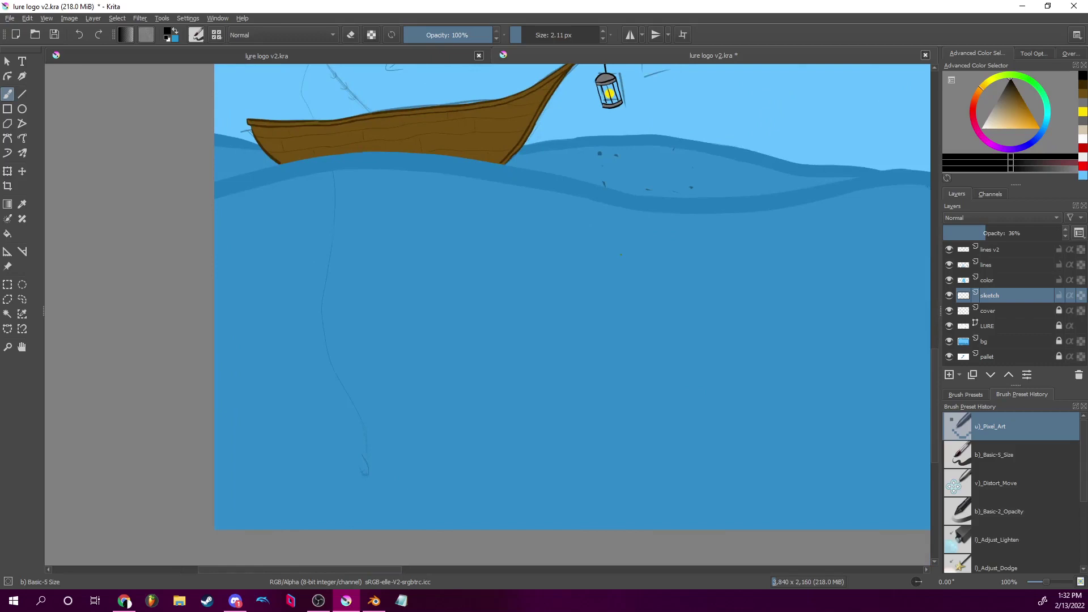
{"action": "left_click_drag", "start_coordinate": [739, 298], "coordinate": [542, 424]}
{"action": "left_click_drag", "start_coordinate": [777, 335], "coordinate": [631, 286]}
{"action": "left_click_drag", "start_coordinate": [871, 343], "coordinate": [556, 370]}
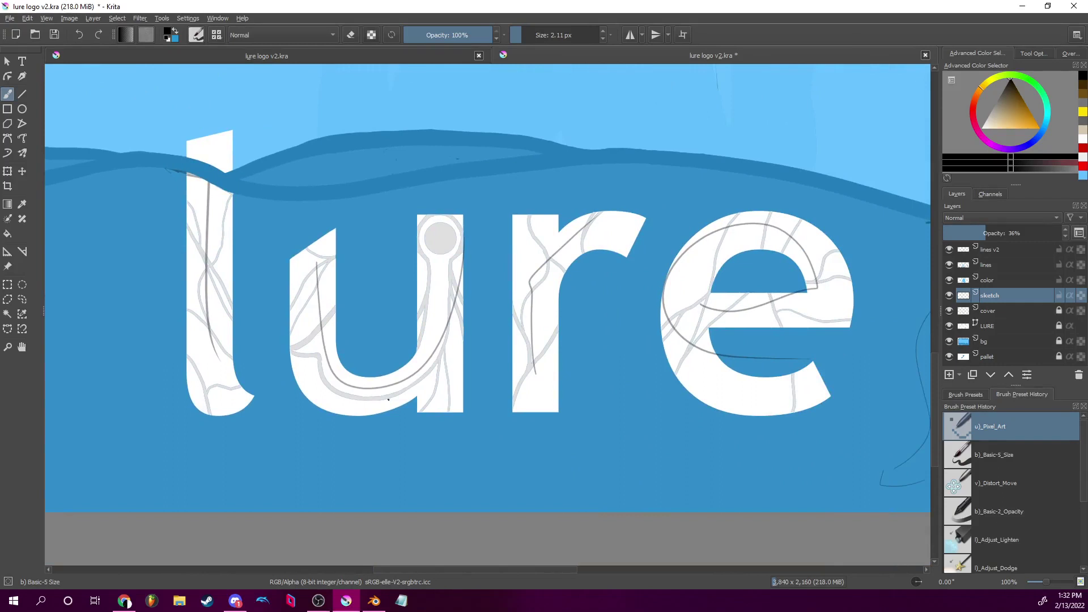
{"action": "left_click_drag", "start_coordinate": [332, 417], "coordinate": [646, 408]}
{"action": "left_click_drag", "start_coordinate": [448, 449], "coordinate": [690, 436]}
{"action": "left_click_drag", "start_coordinate": [501, 389], "coordinate": [671, 435]}
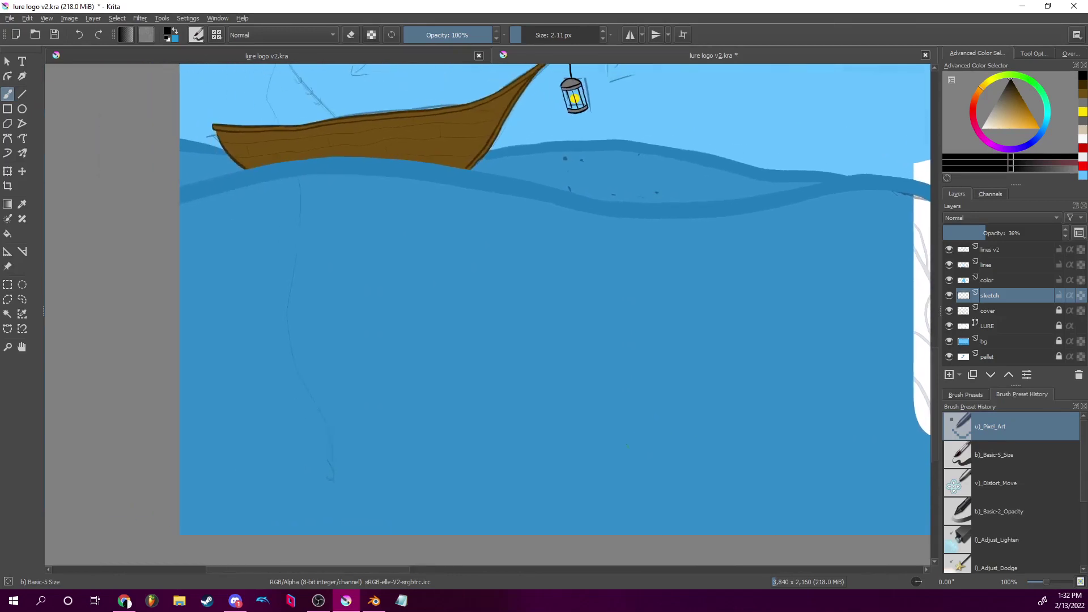
{"action": "left_click_drag", "start_coordinate": [357, 301], "coordinate": [360, 401]}
{"action": "left_click_drag", "start_coordinate": [365, 457], "coordinate": [362, 498]}
{"action": "left_click_drag", "start_coordinate": [664, 274], "coordinate": [448, 443]}
{"action": "left_click_drag", "start_coordinate": [573, 344], "coordinate": [497, 432]}
{"action": "left_click_drag", "start_coordinate": [712, 255], "coordinate": [323, 428]}
{"action": "left_click_drag", "start_coordinate": [755, 206], "coordinate": [449, 391]}
{"action": "mouse_move", "coordinate": [641, 283]}
{"action": "left_mouse_down"}
{"action": "mouse_move", "coordinate": [755, 341]}
{"action": "mouse_move", "coordinate": [791, 231]}
{"action": "left_mouse_up"}
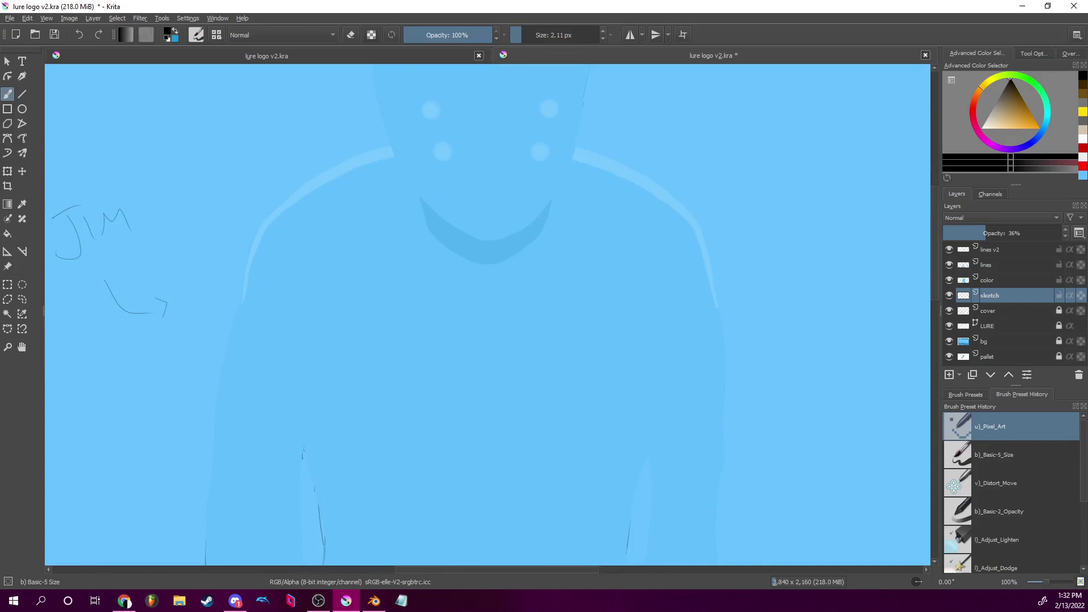
Switch to Chrome, browse the Google Images results for "eternals movie celestials" as reference for the giant figure, and return to Krita.
{"action": "left_click", "coordinate": [126, 602]}
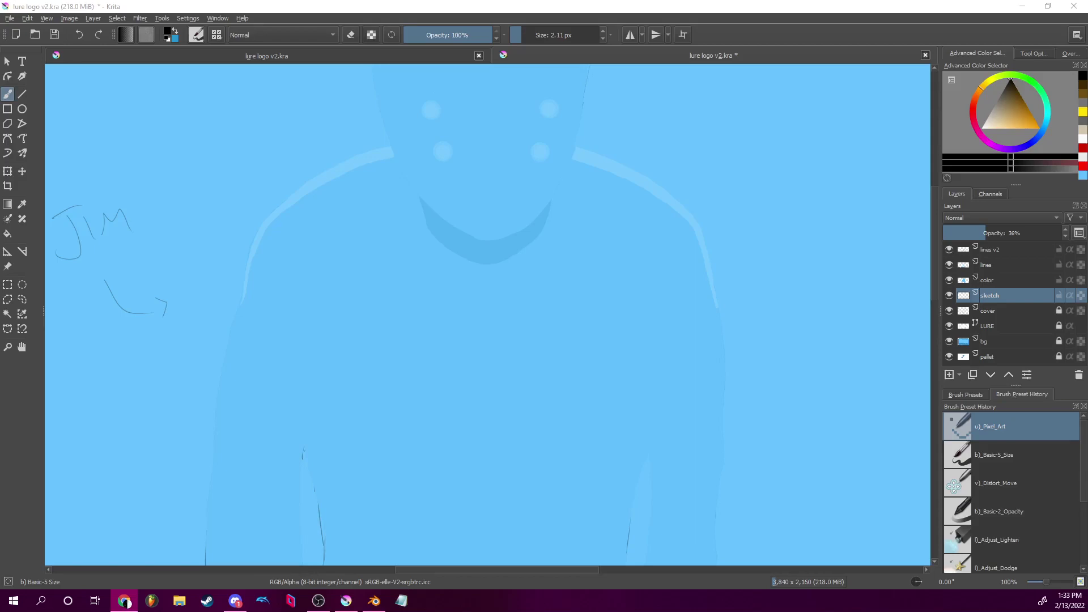
{"action": "left_click_drag", "start_coordinate": [437, 0], "coordinate": [396, 0]}
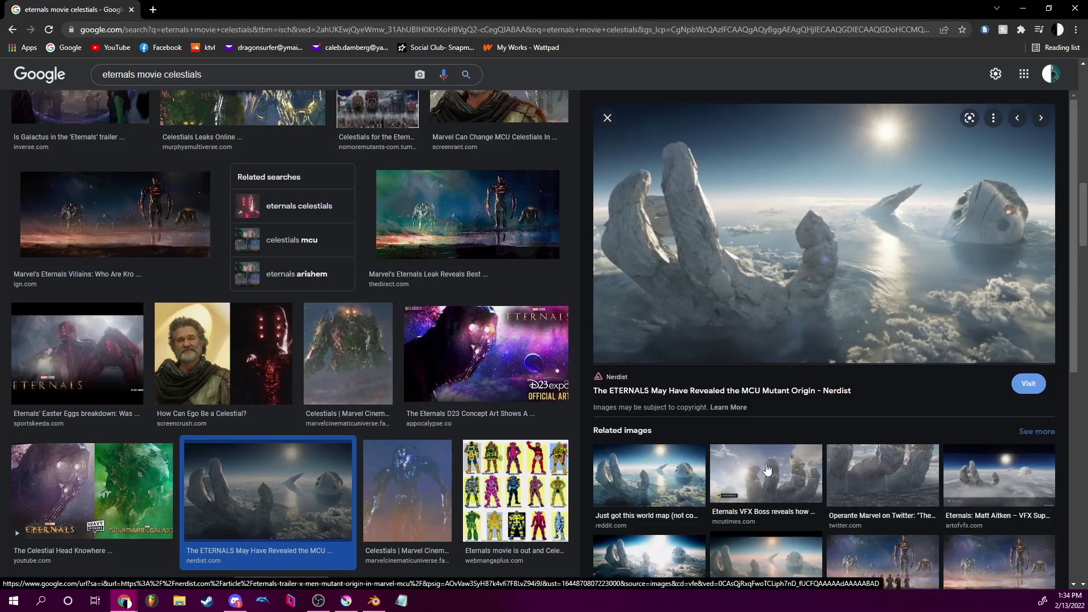
{"action": "scroll", "coordinate": [749, 469], "scroll_direction": "down", "scroll_amount": 3}
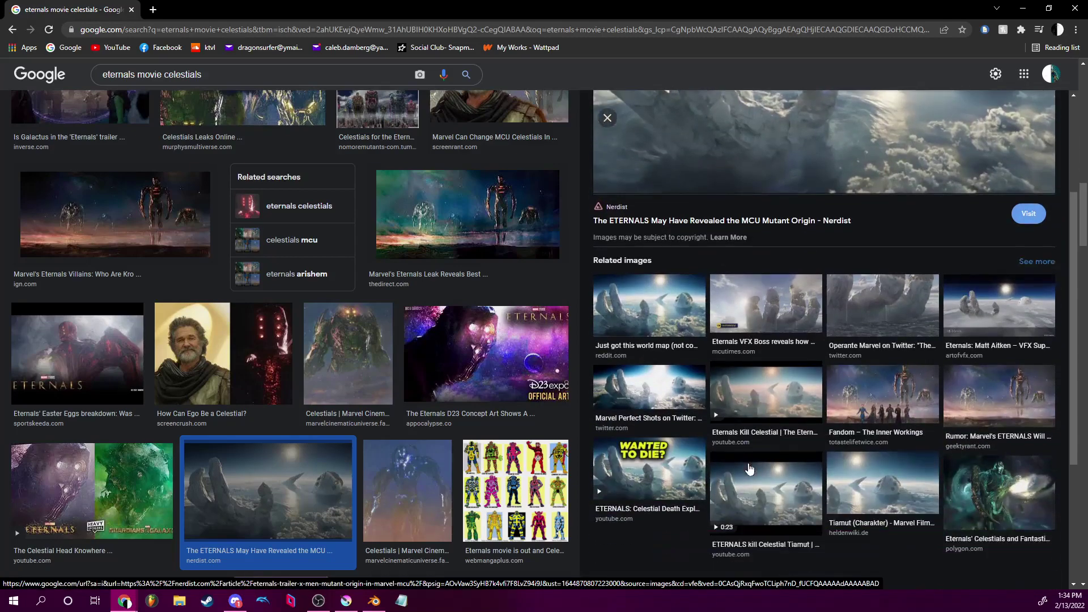
{"action": "scroll", "coordinate": [750, 469], "scroll_direction": "down", "scroll_amount": 2}
{"action": "scroll", "coordinate": [486, 413], "scroll_direction": "down", "scroll_amount": 3}
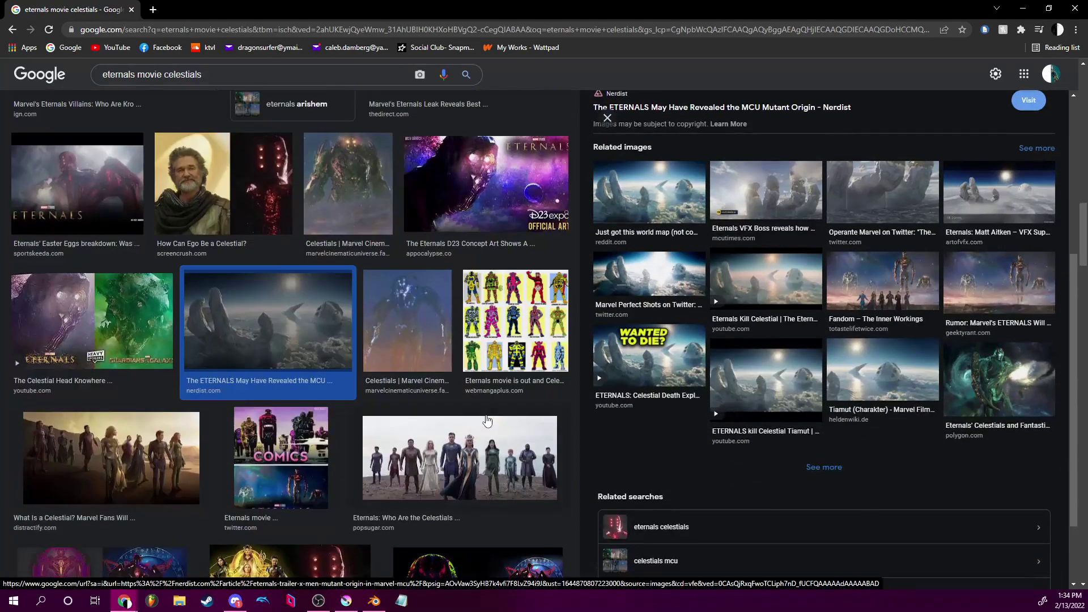
{"action": "scroll", "coordinate": [486, 416], "scroll_direction": "up", "scroll_amount": 4}
{"action": "scroll", "coordinate": [314, 207], "scroll_direction": "up", "scroll_amount": 15}
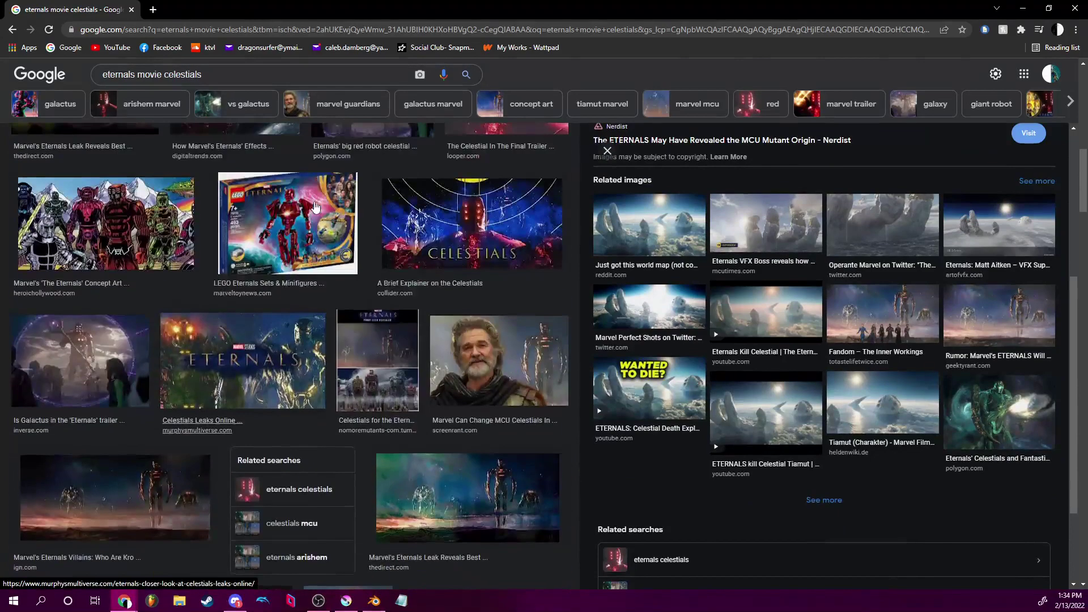
{"action": "scroll", "coordinate": [316, 206], "scroll_direction": "up", "scroll_amount": 1}
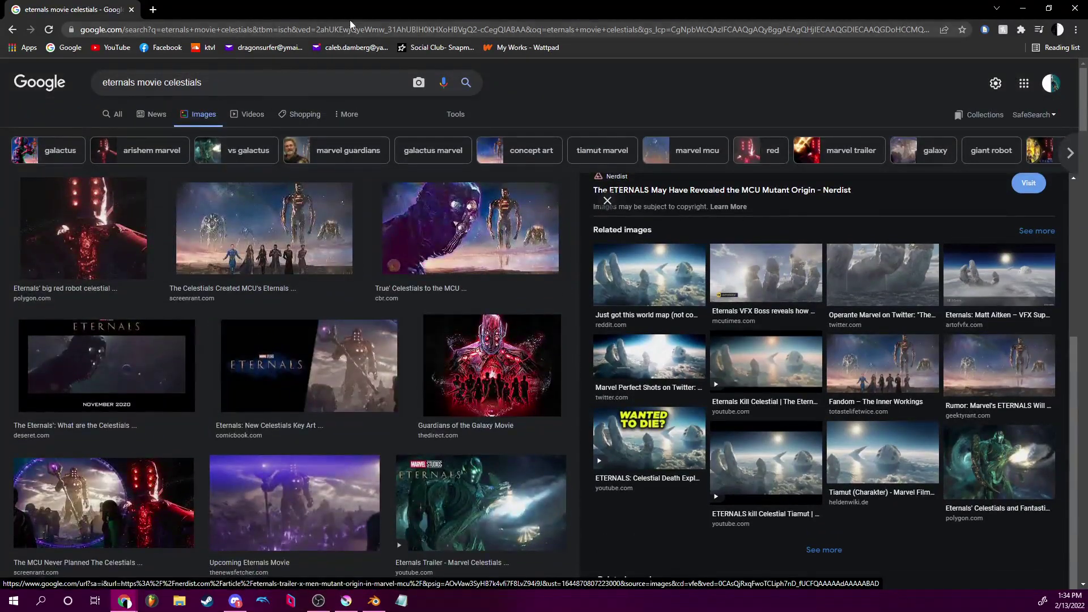
{"action": "left_click_drag", "start_coordinate": [368, 14], "coordinate": [487, 0]}
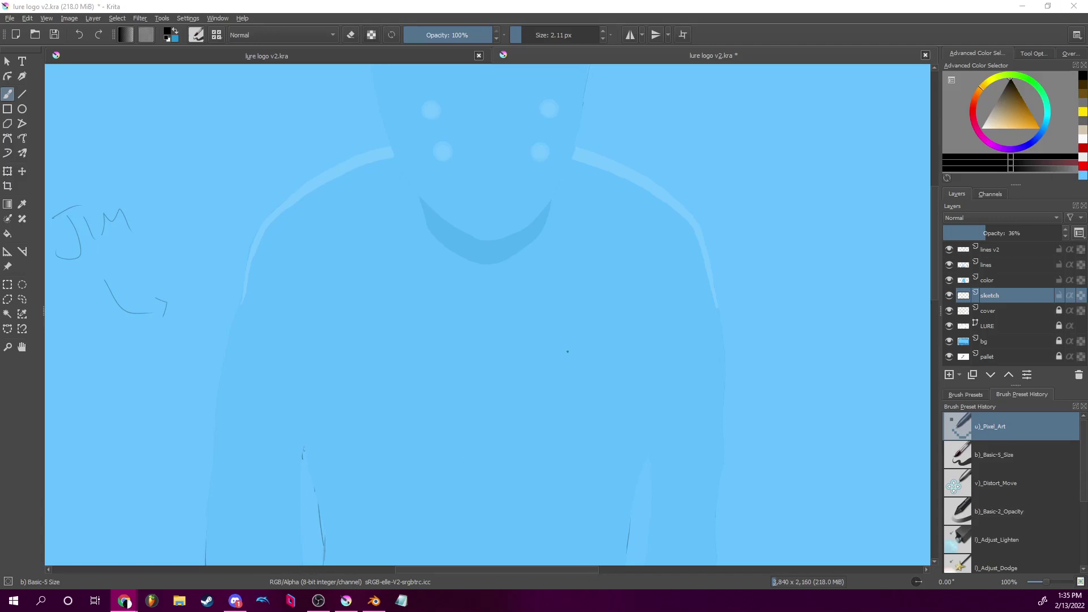
Hide the sketch layer.
{"action": "left_click_drag", "start_coordinate": [789, 303], "coordinate": [724, 389]}
{"action": "left_click_drag", "start_coordinate": [749, 305], "coordinate": [637, 325]}
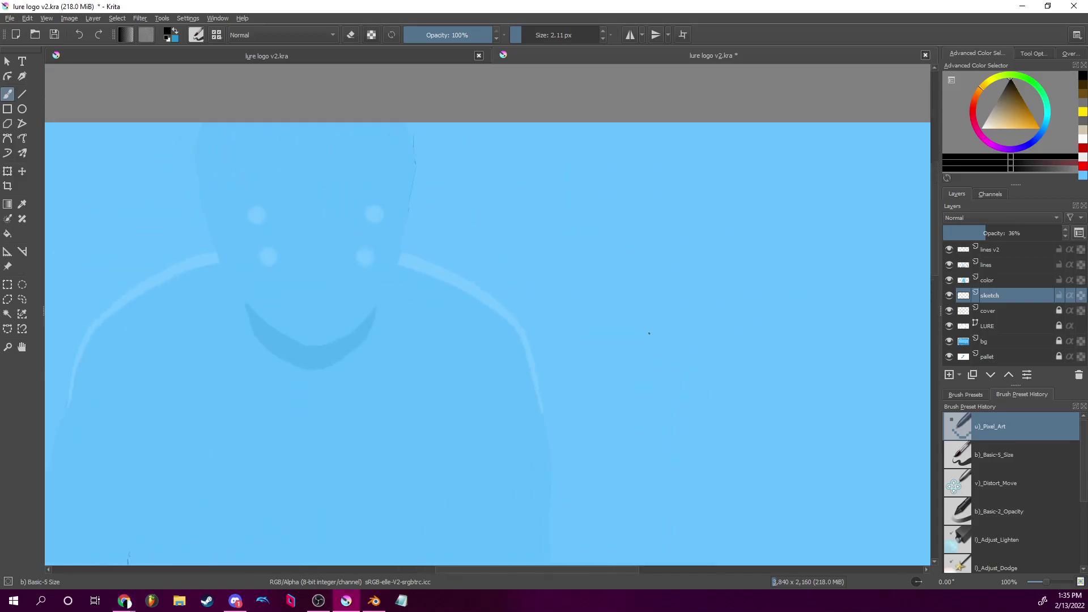
{"action": "left_click", "coordinate": [949, 295]}
Examine the artwork without the sketch, from the large figure across the lettering and waves to the lighthouse on the sand.
{"action": "left_click_drag", "start_coordinate": [619, 406], "coordinate": [763, 253]}
{"action": "mouse_move", "coordinate": [405, 389]}
{"action": "left_mouse_down"}
{"action": "mouse_move", "coordinate": [390, 355]}
{"action": "mouse_move", "coordinate": [573, 464]}
{"action": "mouse_move", "coordinate": [459, 508]}
{"action": "left_mouse_up"}
{"action": "left_click_drag", "start_coordinate": [763, 345], "coordinate": [658, 282]}
{"action": "left_click_drag", "start_coordinate": [704, 318], "coordinate": [747, 227]}
{"action": "left_click_drag", "start_coordinate": [638, 454], "coordinate": [601, 353]}
{"action": "left_click_drag", "start_coordinate": [747, 326], "coordinate": [479, 350]}
{"action": "left_click_drag", "start_coordinate": [717, 315], "coordinate": [476, 286]}
{"action": "left_click_drag", "start_coordinate": [780, 326], "coordinate": [754, 230]}
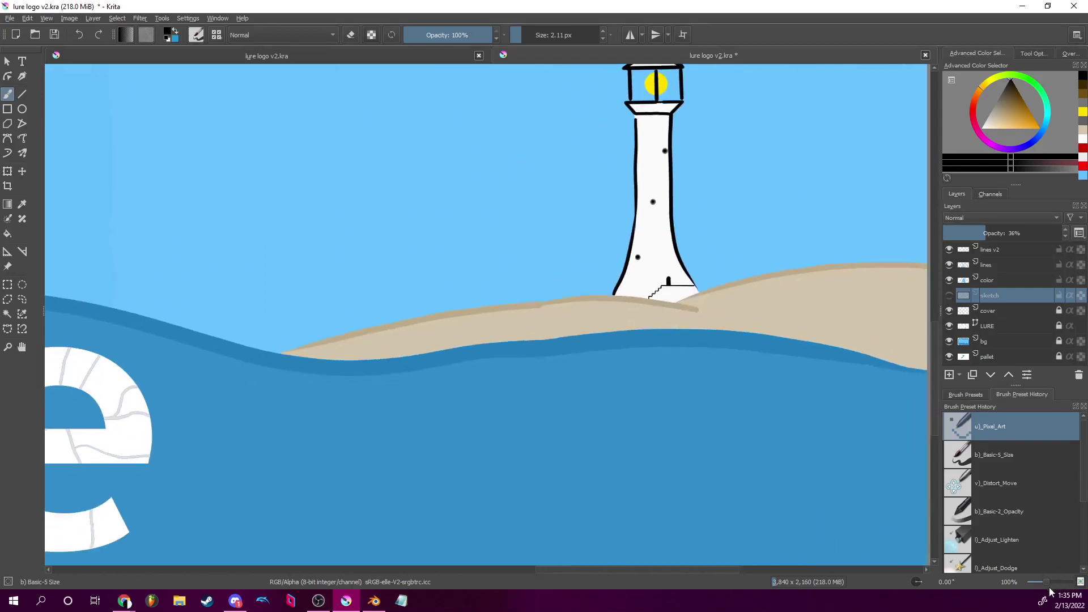
{"action": "left_click_drag", "start_coordinate": [711, 224], "coordinate": [679, 365]}
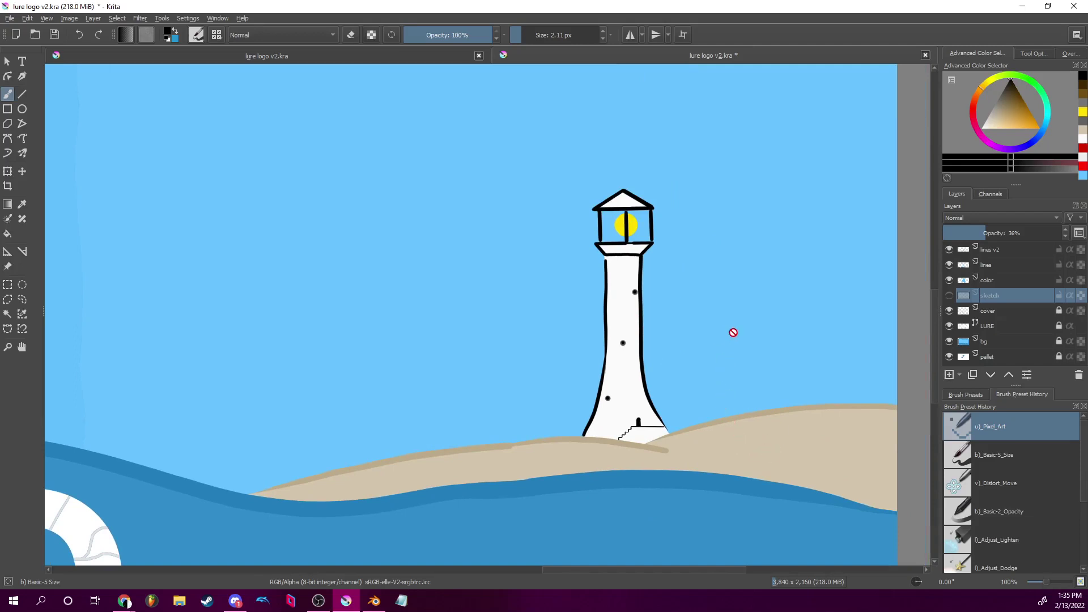
{"action": "mouse_move", "coordinate": [727, 335]}
{"action": "left_mouse_down"}
{"action": "mouse_move", "coordinate": [739, 379]}
{"action": "mouse_move", "coordinate": [683, 405]}
{"action": "mouse_move", "coordinate": [720, 363]}
{"action": "mouse_move", "coordinate": [679, 408]}
{"action": "left_mouse_up"}
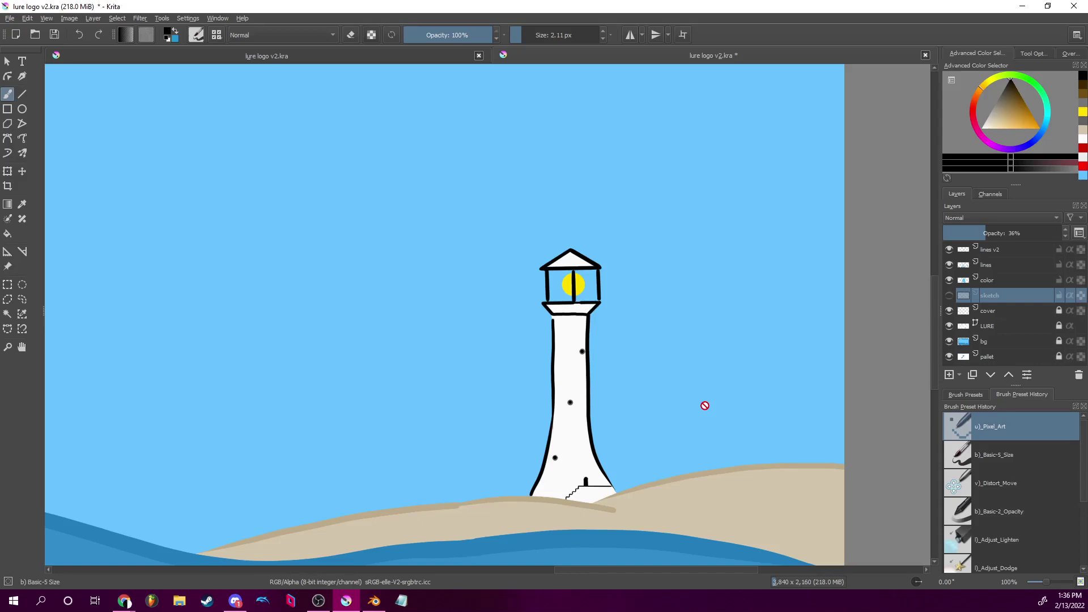
Circle the giant figure's head and shoulders with a loose red loop on the top lines v2 layer and undo the mark.
{"action": "left_click_drag", "start_coordinate": [355, 267], "coordinate": [492, 284]}
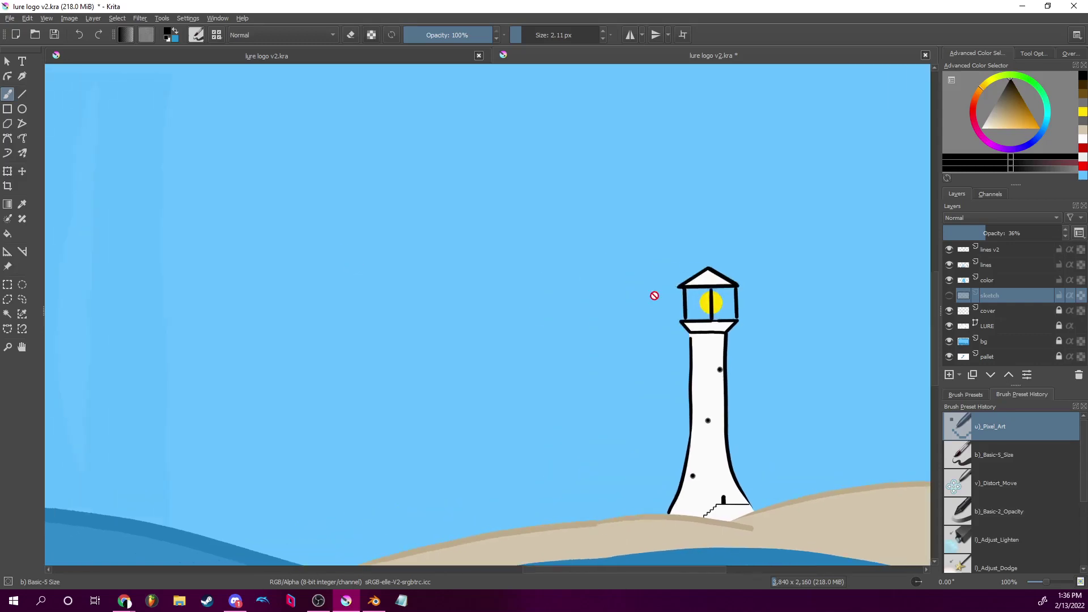
{"action": "left_click_drag", "start_coordinate": [362, 241], "coordinate": [617, 378]}
{"action": "mouse_move", "coordinate": [494, 281]}
{"action": "left_mouse_down"}
{"action": "mouse_move", "coordinate": [556, 339]}
{"action": "mouse_move", "coordinate": [714, 383]}
{"action": "left_mouse_up"}
{"action": "mouse_move", "coordinate": [513, 259]}
{"action": "left_mouse_down"}
{"action": "mouse_move", "coordinate": [665, 406]}
{"action": "mouse_move", "coordinate": [598, 486]}
{"action": "left_mouse_up"}
{"action": "mouse_move", "coordinate": [724, 342]}
{"action": "left_mouse_down"}
{"action": "mouse_move", "coordinate": [677, 281]}
{"action": "mouse_move", "coordinate": [695, 326]}
{"action": "left_mouse_up"}
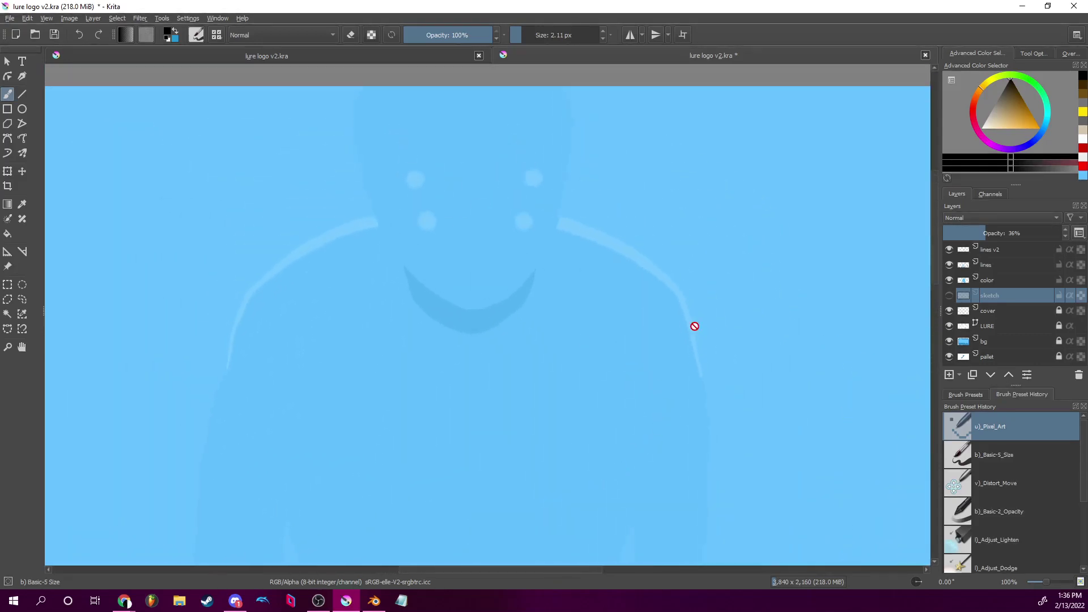
{"action": "left_click", "coordinate": [1083, 165]}
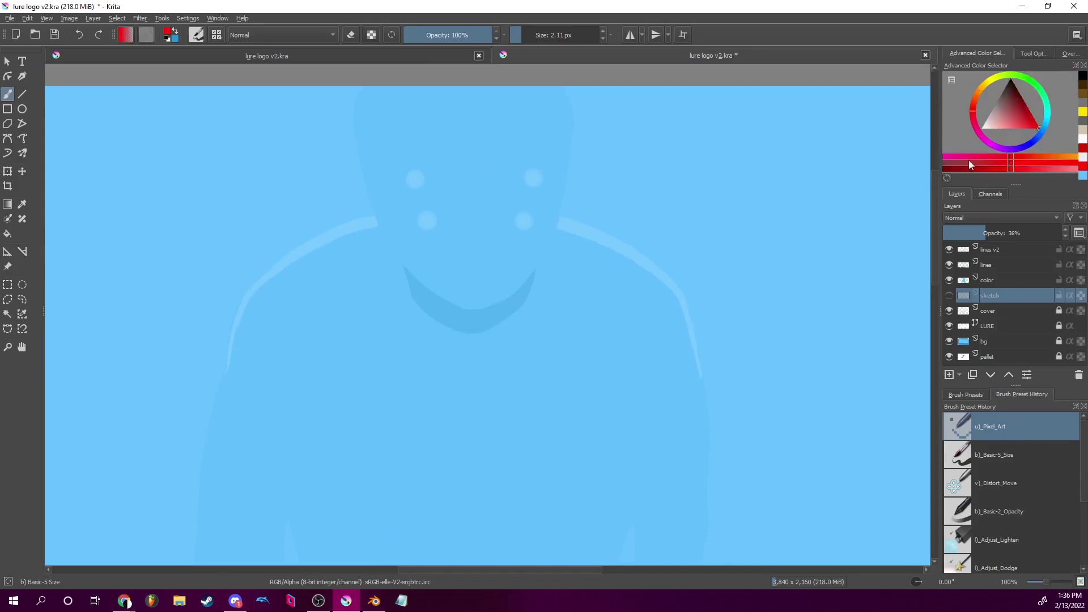
{"action": "left_click", "coordinate": [348, 138]}
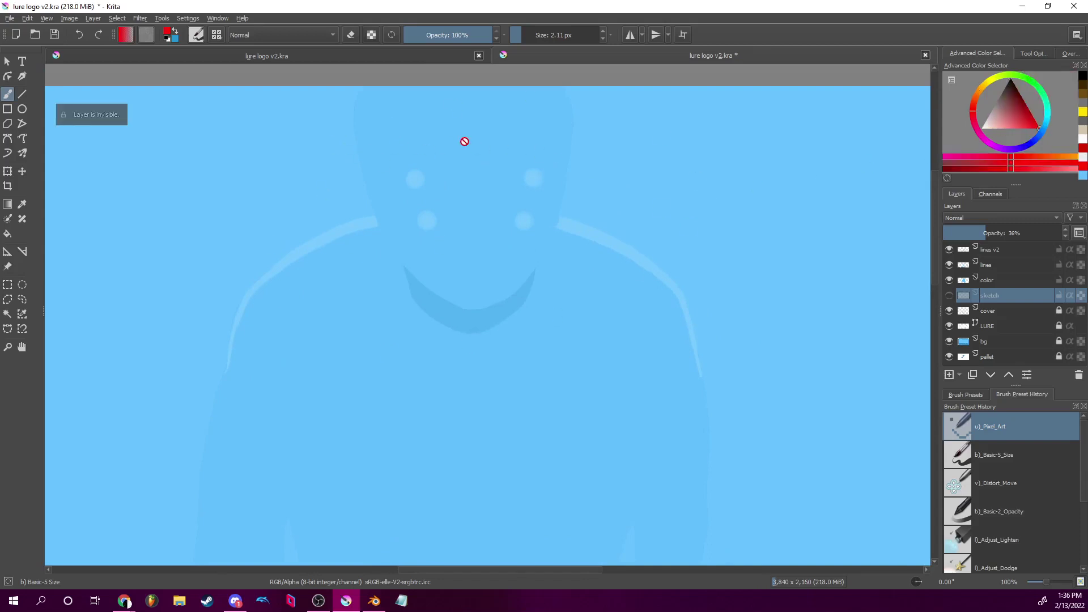
{"action": "left_click", "coordinate": [992, 264]}
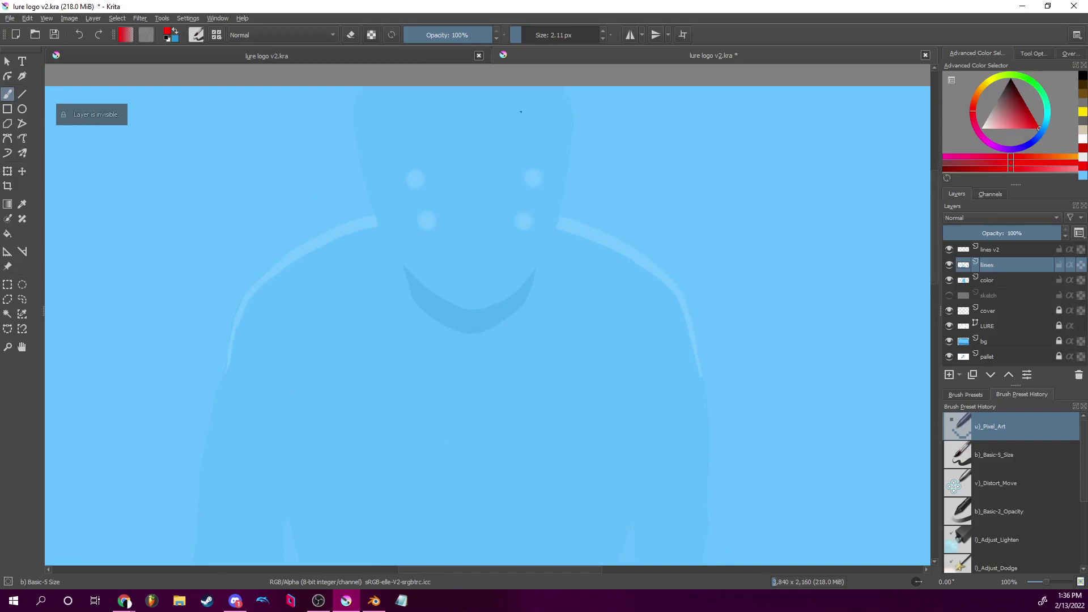
{"action": "left_click", "coordinate": [1004, 247]}
{"action": "mouse_move", "coordinate": [344, 114]}
{"action": "left_mouse_down"}
{"action": "mouse_move", "coordinate": [687, 214]}
{"action": "mouse_move", "coordinate": [661, 113]}
{"action": "left_mouse_up"}
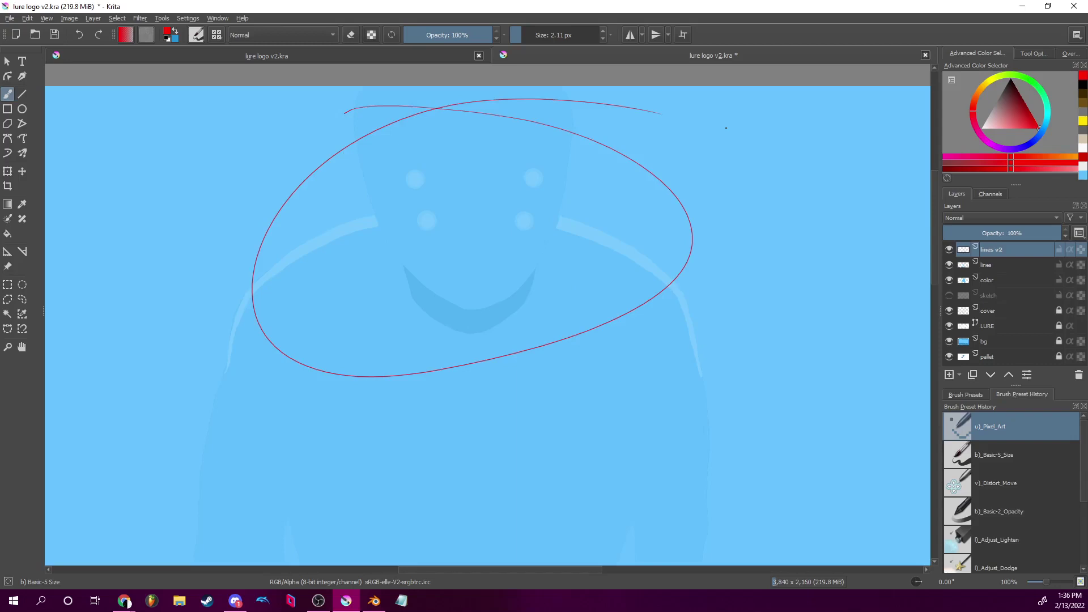
{"action": "key", "text": "ctrl+z"}
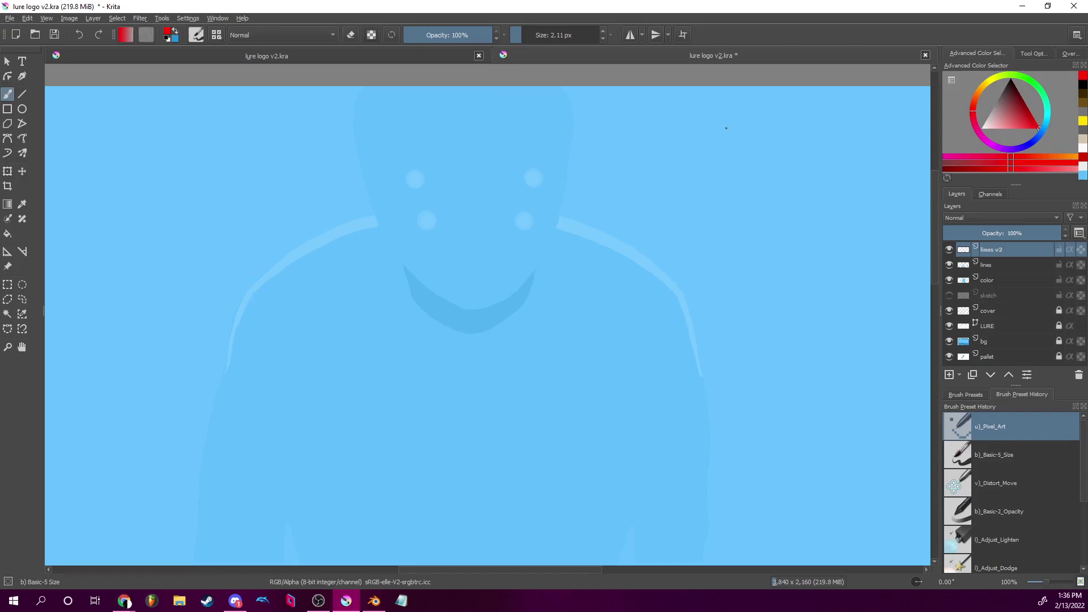
Examine the waves, sandy shore and lure lettering across to the boat, with the brush colour set to black.
{"action": "scroll", "coordinate": [726, 128], "scroll_direction": "down", "scroll_amount": 10}
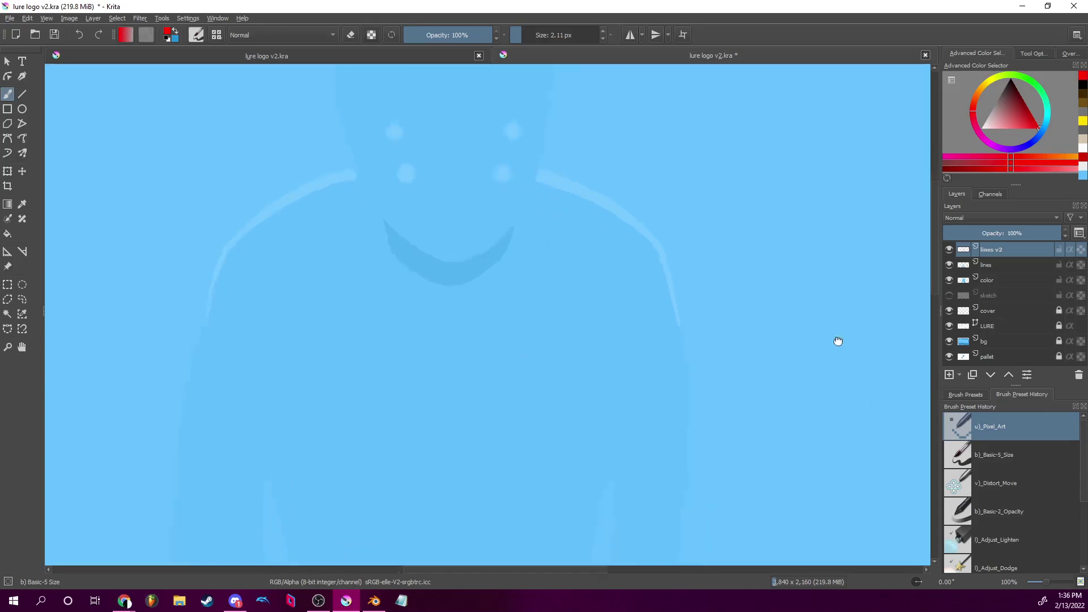
{"action": "left_click_drag", "start_coordinate": [739, 309], "coordinate": [699, 172]}
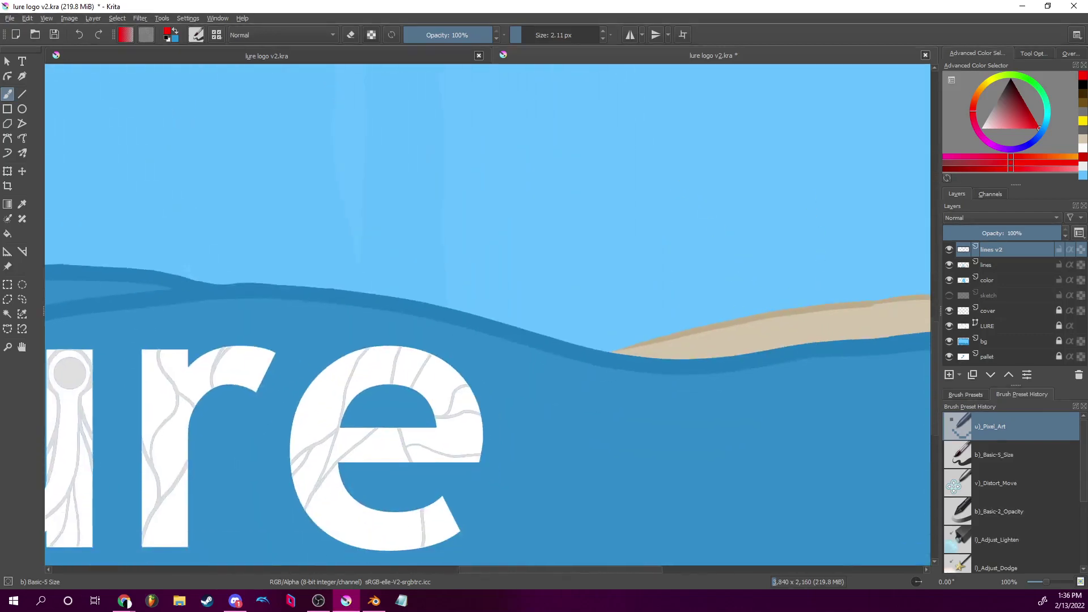
{"action": "left_click_drag", "start_coordinate": [771, 335], "coordinate": [465, 234]}
{"action": "left_click_drag", "start_coordinate": [784, 353], "coordinate": [486, 403]}
{"action": "scroll", "coordinate": [703, 289], "scroll_direction": "left", "scroll_amount": 8}
{"action": "scroll", "coordinate": [702, 289], "scroll_direction": "down", "scroll_amount": 2}
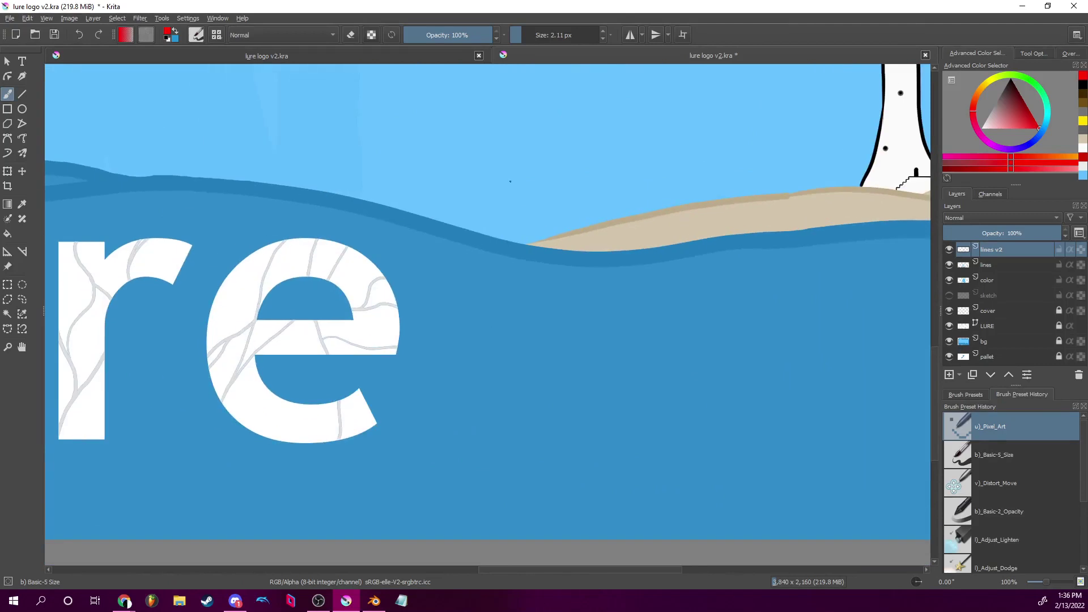
{"action": "left_click", "coordinate": [1083, 86]}
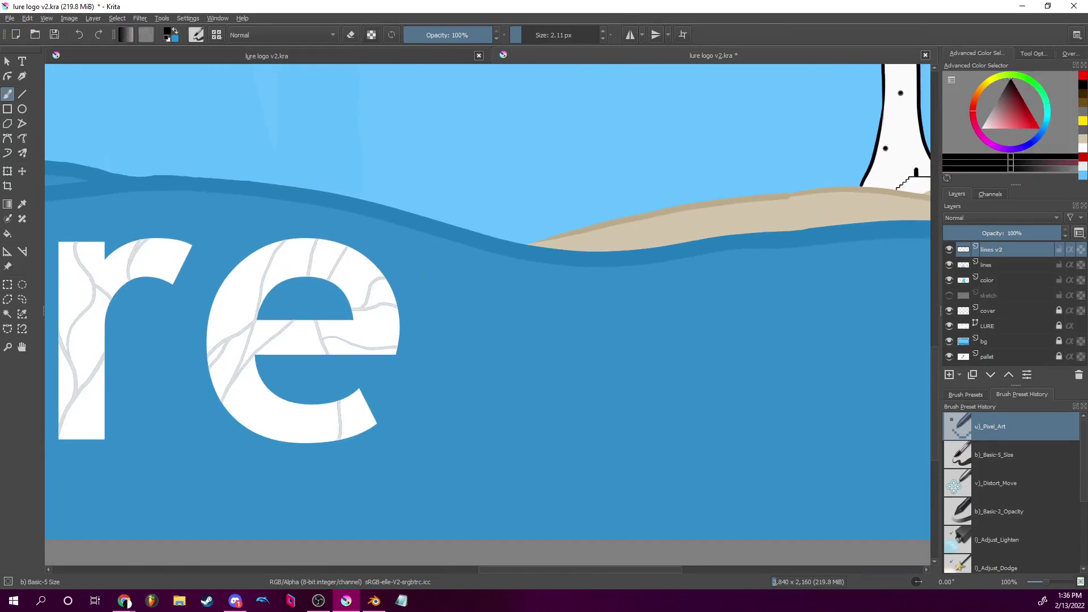
{"action": "scroll", "coordinate": [690, 293], "scroll_direction": "left", "scroll_amount": 10}
{"action": "scroll", "coordinate": [690, 294], "scroll_direction": "up", "scroll_amount": 2}
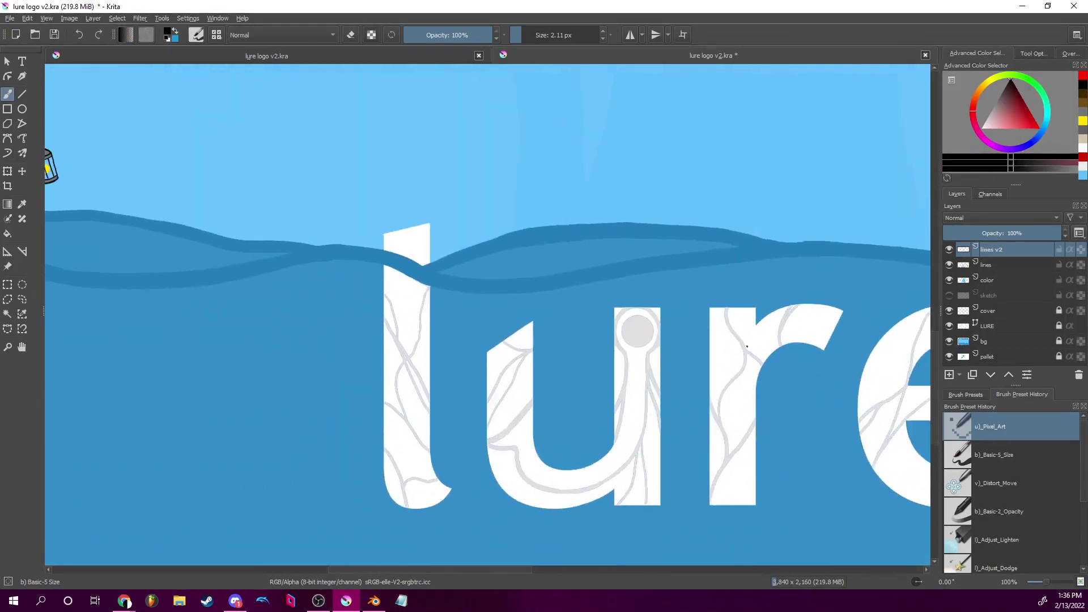
{"action": "scroll", "coordinate": [722, 336], "scroll_direction": "right", "scroll_amount": 6}
{"action": "scroll", "coordinate": [723, 336], "scroll_direction": "down", "scroll_amount": 2}
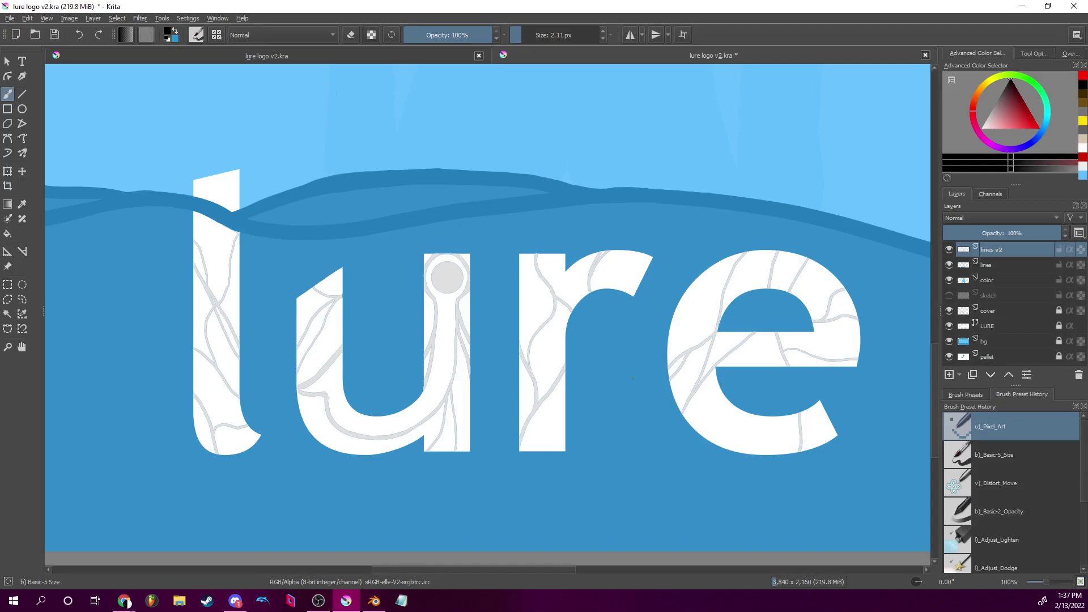
{"action": "left_click_drag", "start_coordinate": [585, 377], "coordinate": [754, 361]}
{"action": "left_click_drag", "start_coordinate": [491, 381], "coordinate": [854, 352]}
{"action": "left_click_drag", "start_coordinate": [422, 312], "coordinate": [644, 442]}
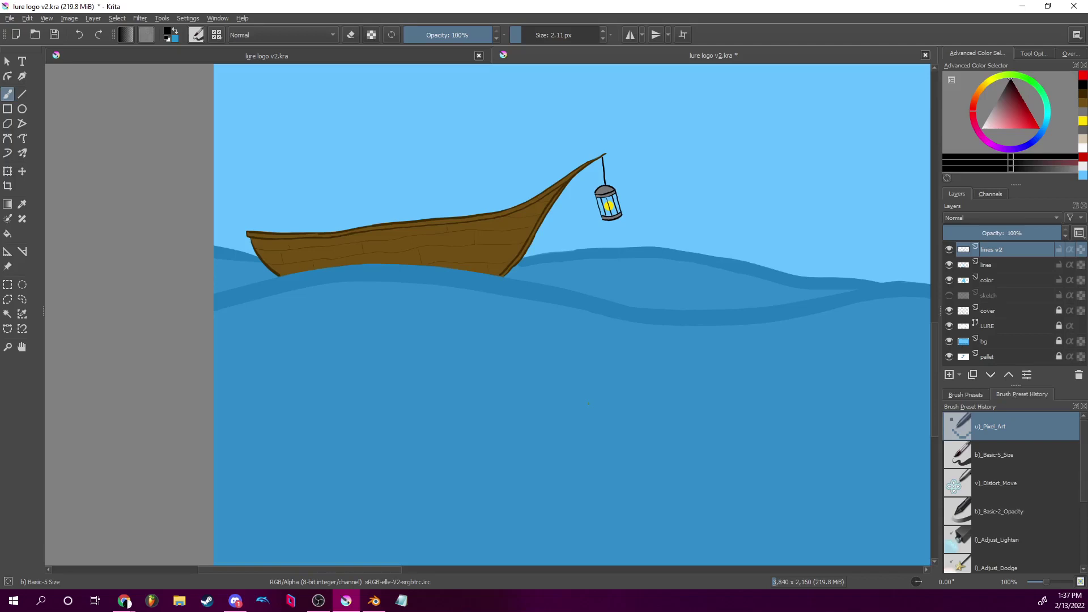
Examine the boat with its lantern, the empty sky above it and the base of the lure lettering.
{"action": "right_click", "coordinate": [698, 194]}
{"action": "left_click", "coordinate": [846, 194]}
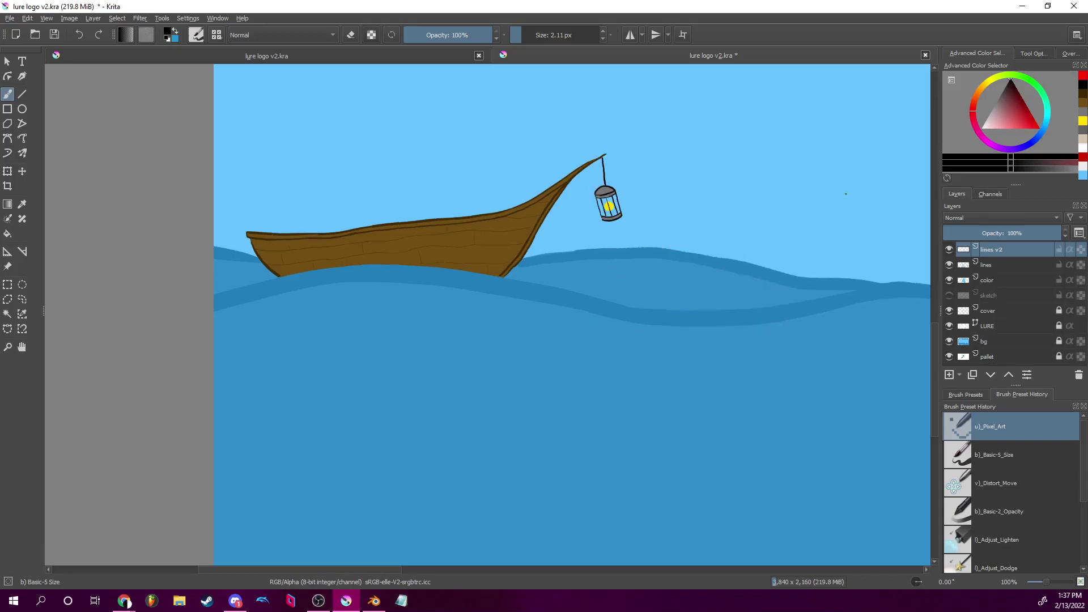
{"action": "left_click_drag", "start_coordinate": [814, 216], "coordinate": [742, 387]}
{"action": "left_click_drag", "start_coordinate": [802, 236], "coordinate": [753, 381]}
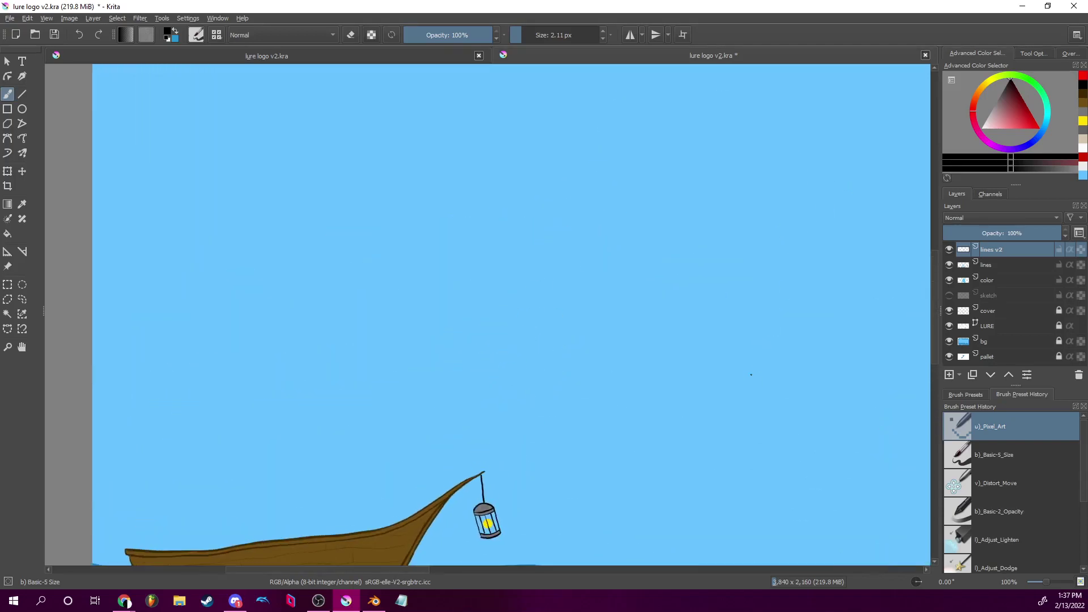
{"action": "left_click_drag", "start_coordinate": [636, 291], "coordinate": [609, 422]}
{"action": "left_click_drag", "start_coordinate": [536, 289], "coordinate": [550, 151]}
{"action": "scroll", "coordinate": [551, 149], "scroll_direction": "down", "scroll_amount": 3}
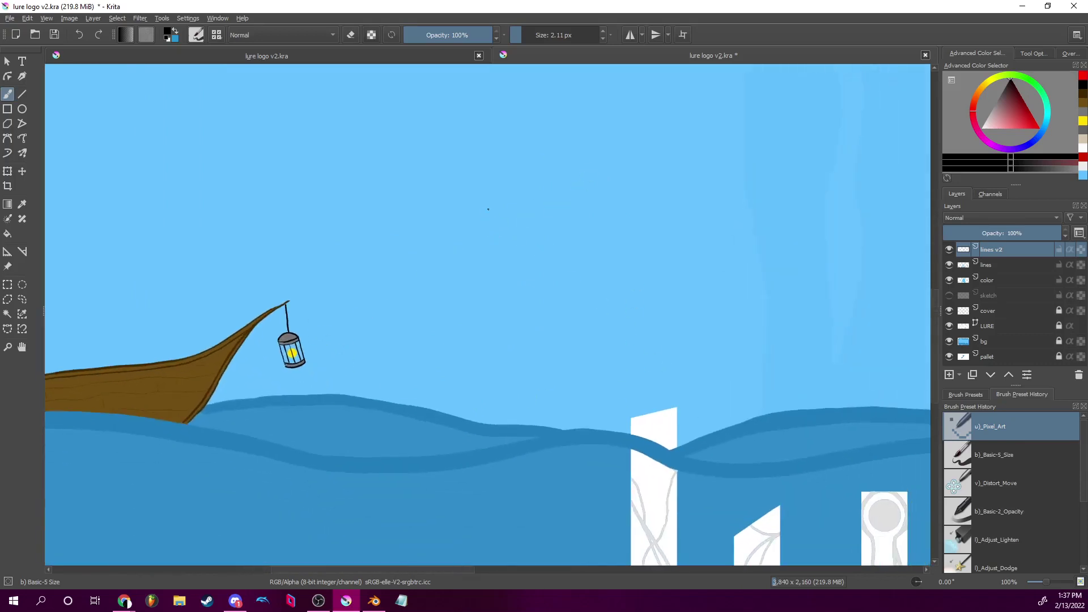
{"action": "left_click_drag", "start_coordinate": [1043, 581], "coordinate": [1040, 580]}
{"action": "left_click_drag", "start_coordinate": [767, 266], "coordinate": [575, 111]}
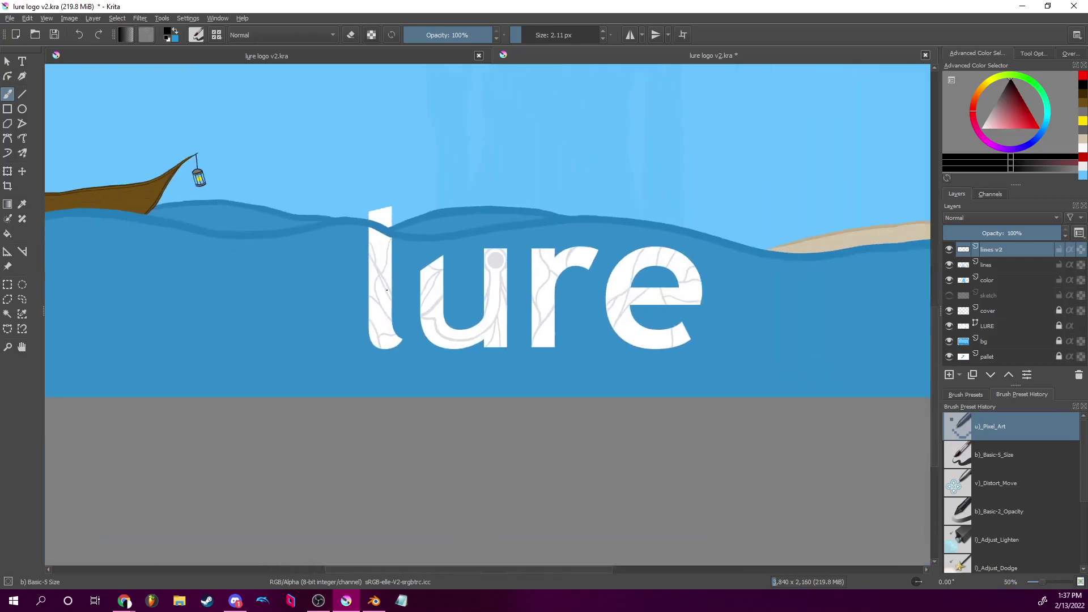
{"action": "left_click_drag", "start_coordinate": [313, 303], "coordinate": [437, 274]}
{"action": "left_click_drag", "start_coordinate": [1042, 581], "coordinate": [1051, 582]}
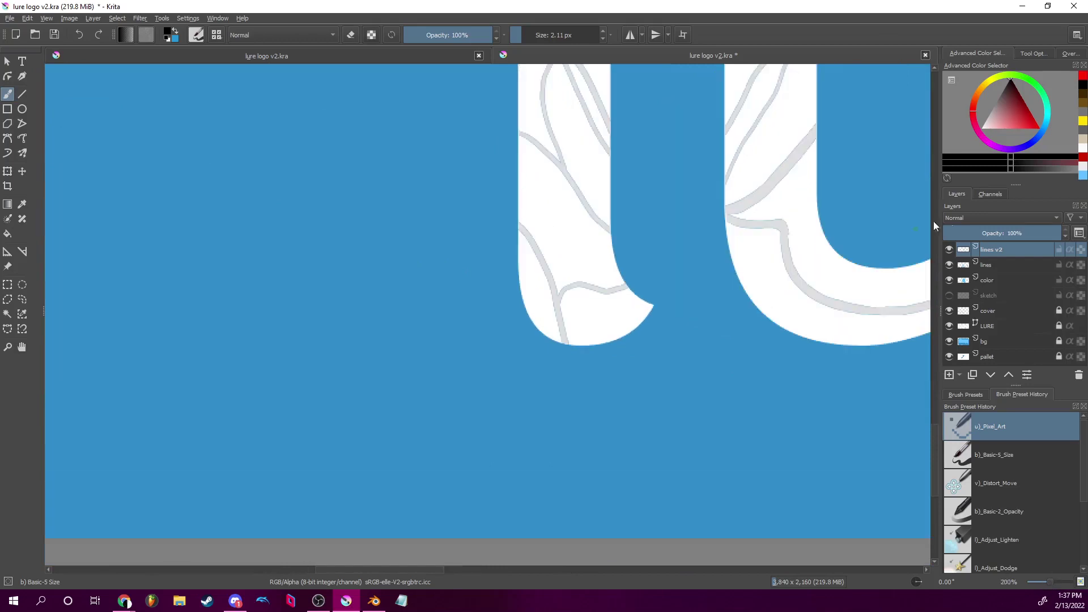
Duplicate the lines v2 layer and make the lower of the two the active layer.
{"action": "left_click_drag", "start_coordinate": [979, 250], "coordinate": [737, 481]}
{"action": "right_click", "coordinate": [737, 481]}
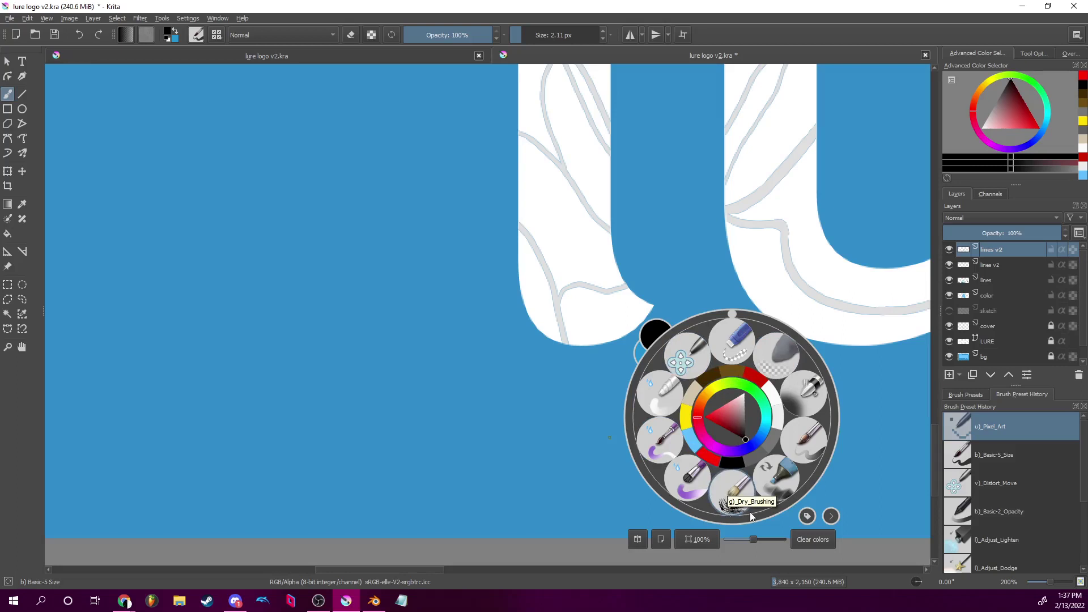
{"action": "left_click", "coordinate": [521, 456]}
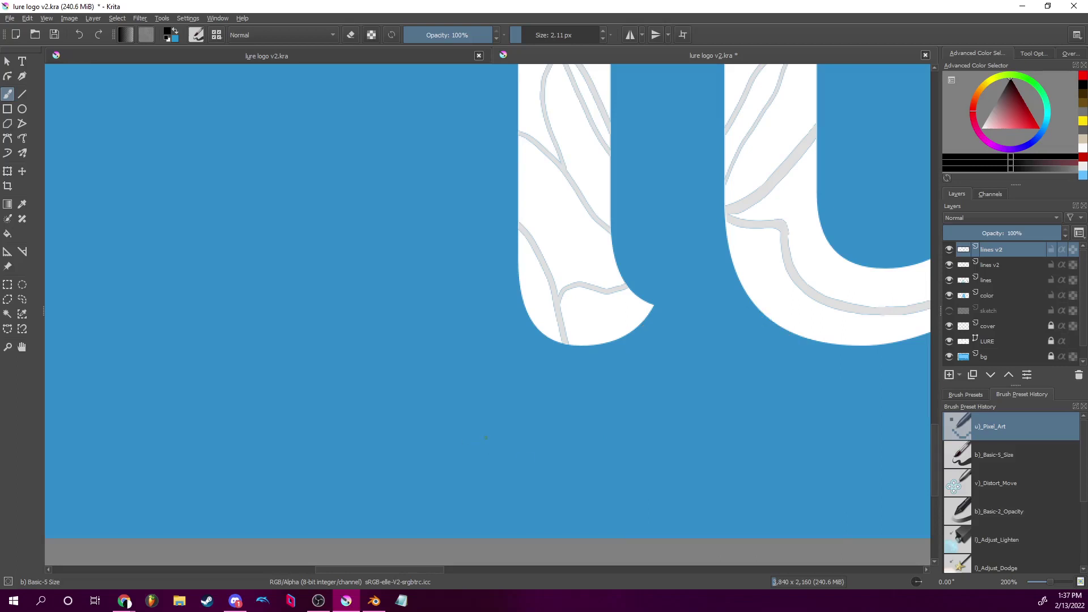
{"action": "left_click", "coordinate": [1001, 267]}
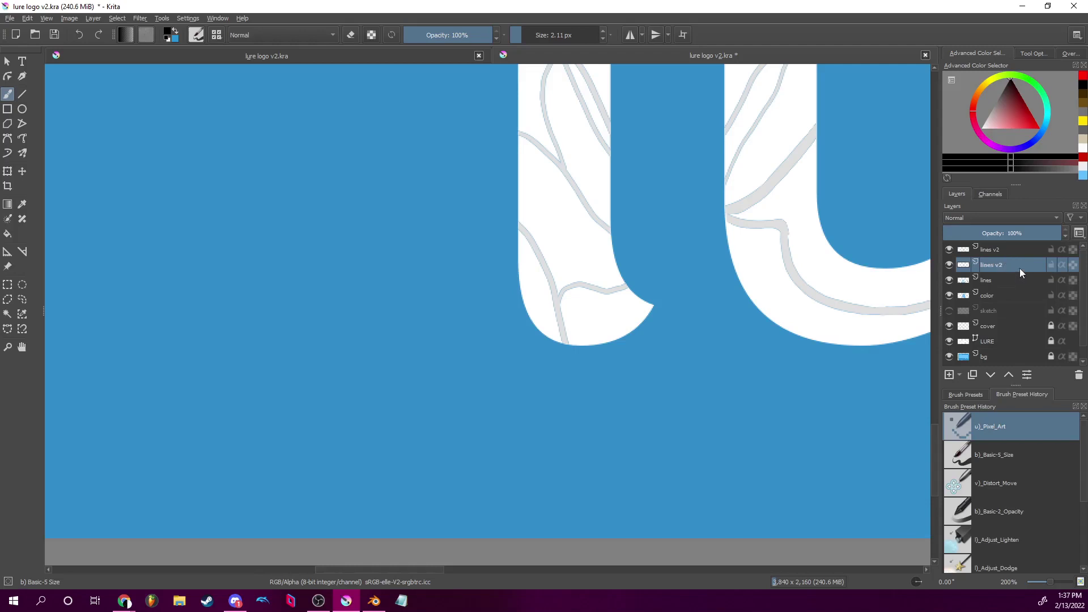
{"action": "mouse_move", "coordinate": [1020, 268]}
Set the brush colour to a medium green for drawing in the water beside the letter l.
{"action": "left_click_drag", "start_coordinate": [808, 222], "coordinate": [740, 358]}
{"action": "left_click_drag", "start_coordinate": [488, 227], "coordinate": [809, 357]}
{"action": "left_click_drag", "start_coordinate": [593, 325], "coordinate": [543, 174]}
{"action": "left_click_drag", "start_coordinate": [1052, 583], "coordinate": [1049, 581]}
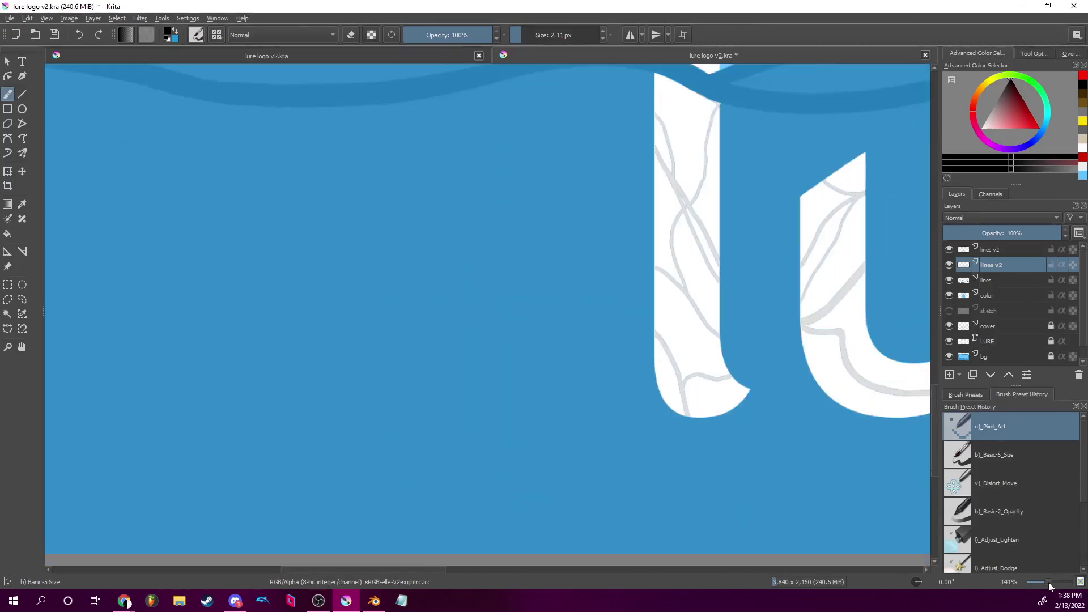
{"action": "left_click_drag", "start_coordinate": [595, 454], "coordinate": [515, 368]}
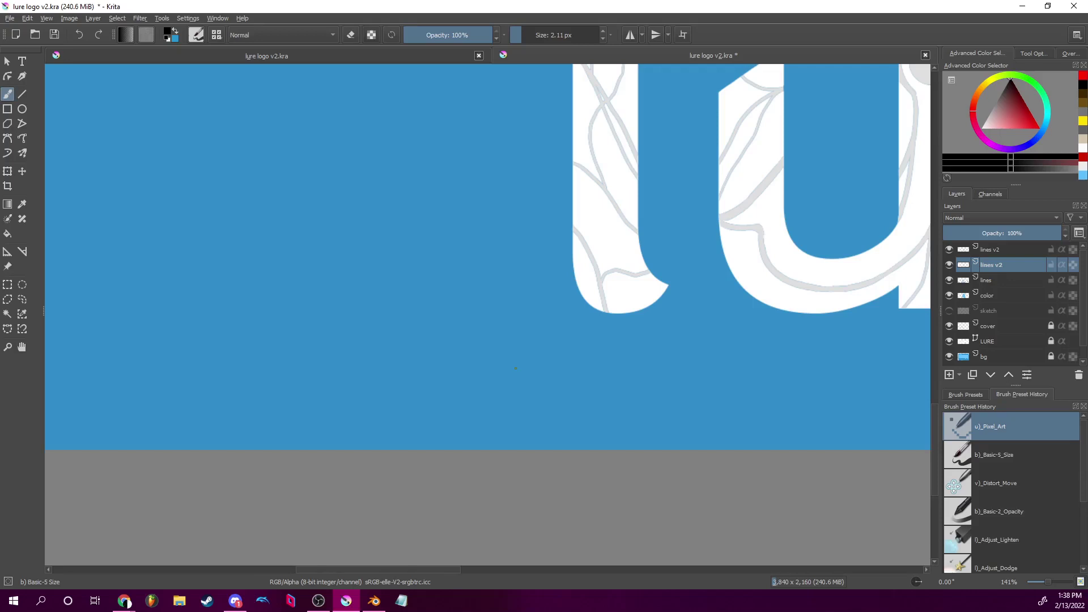
{"action": "left_click_drag", "start_coordinate": [515, 368], "coordinate": [514, 414]}
{"action": "left_click", "coordinate": [1038, 85]}
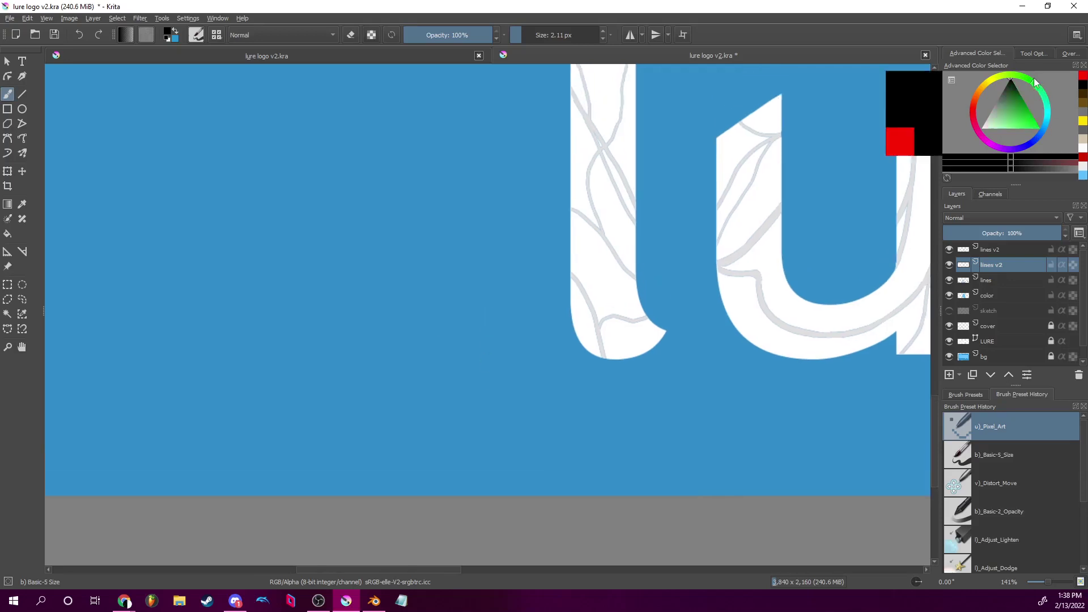
{"action": "left_click", "coordinate": [1025, 106]}
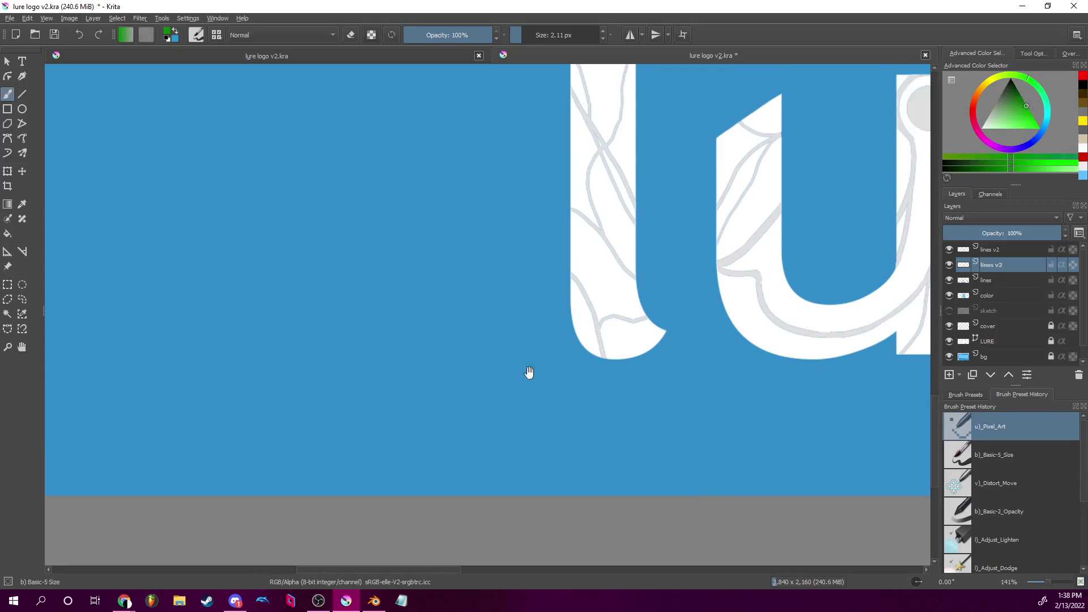
Draw a thin wavy green stalk rising from the canvas's bottom edge in the water before the letter l.
{"action": "left_click_drag", "start_coordinate": [451, 339], "coordinate": [452, 325]}
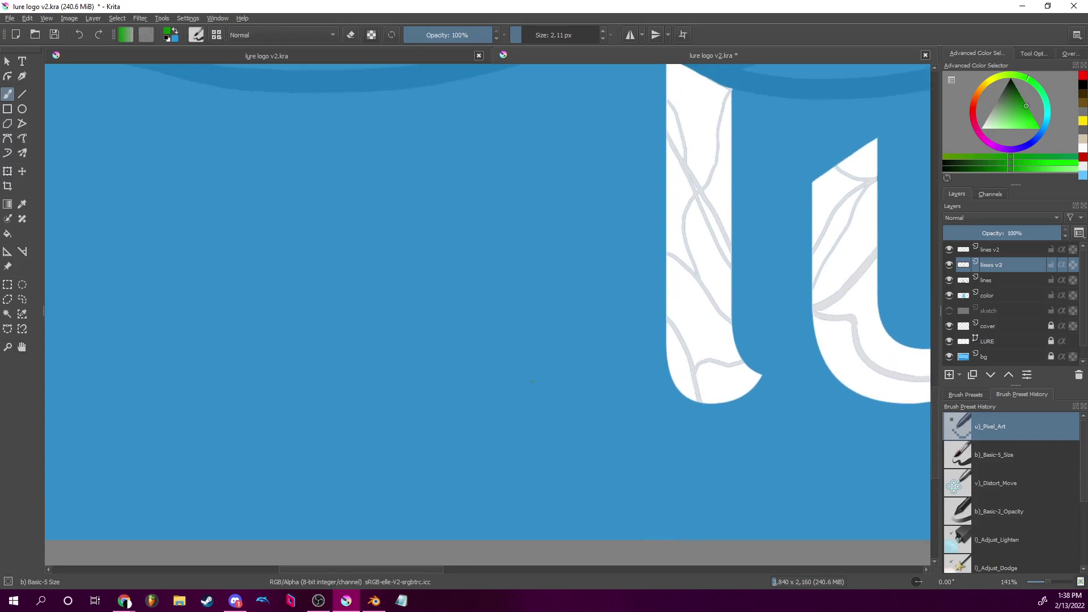
{"action": "left_click_drag", "start_coordinate": [542, 384], "coordinate": [569, 313]}
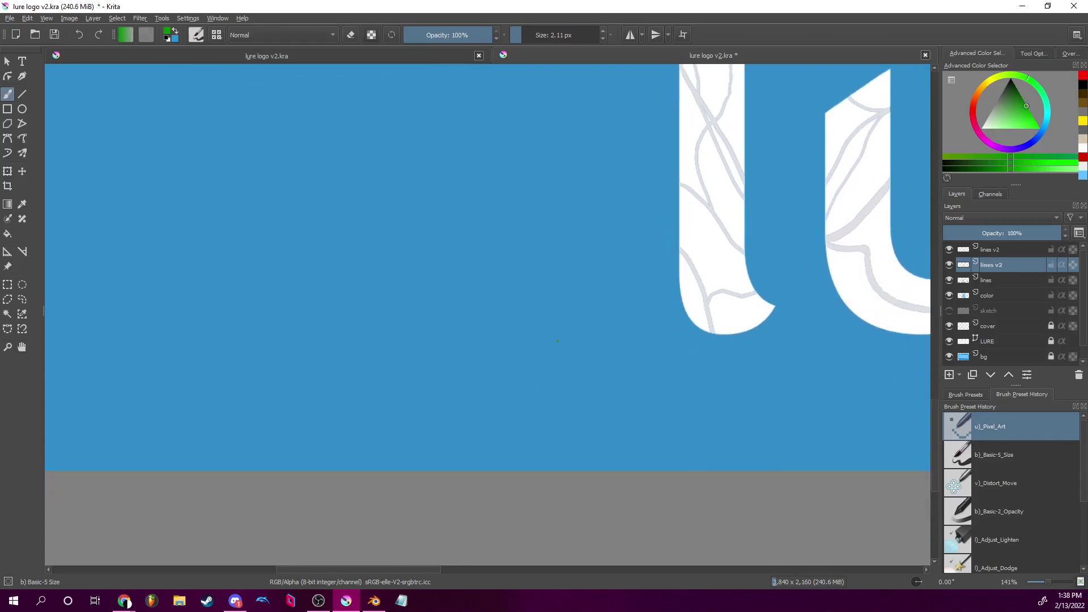
{"action": "left_click_drag", "start_coordinate": [576, 290], "coordinate": [574, 331]}
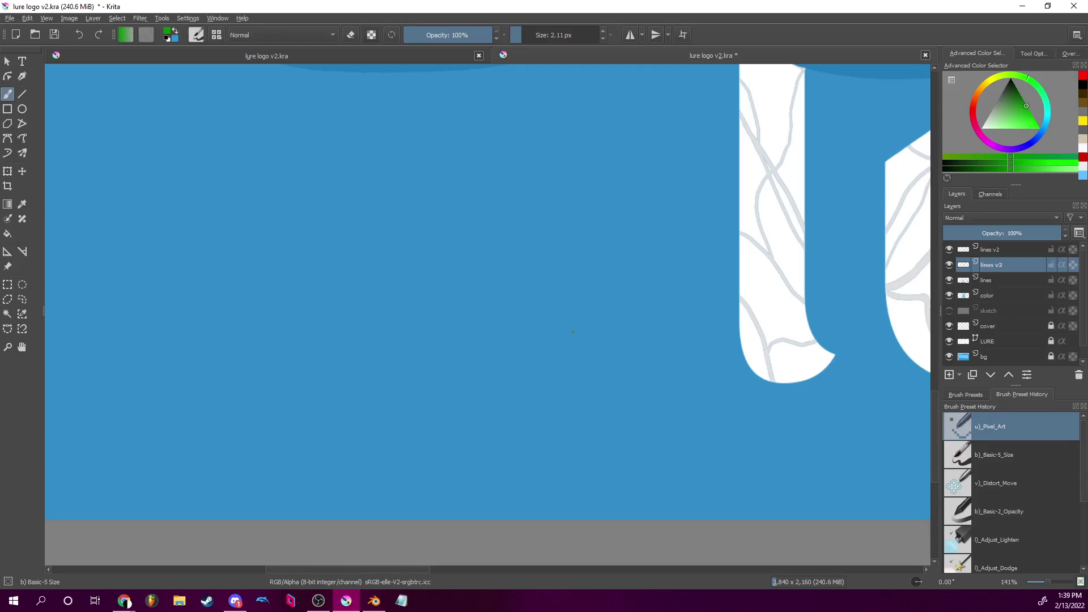
{"action": "mouse_move", "coordinate": [599, 374]}
{"action": "left_mouse_down"}
{"action": "mouse_move", "coordinate": [614, 444]}
{"action": "mouse_move", "coordinate": [605, 362]}
{"action": "left_mouse_up"}
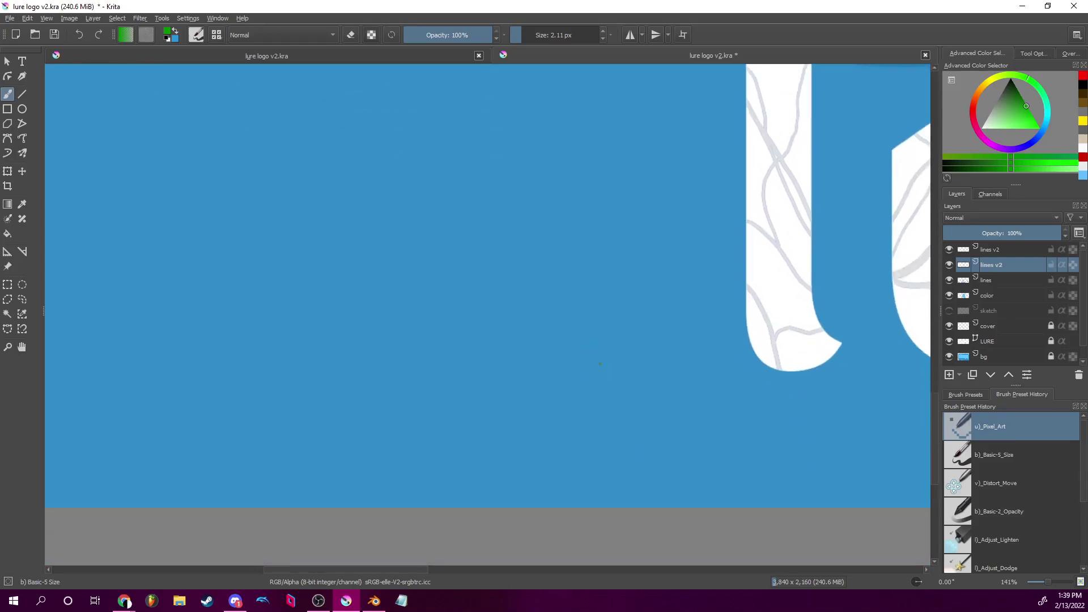
{"action": "scroll", "coordinate": [600, 364], "scroll_direction": "up", "scroll_amount": 3}
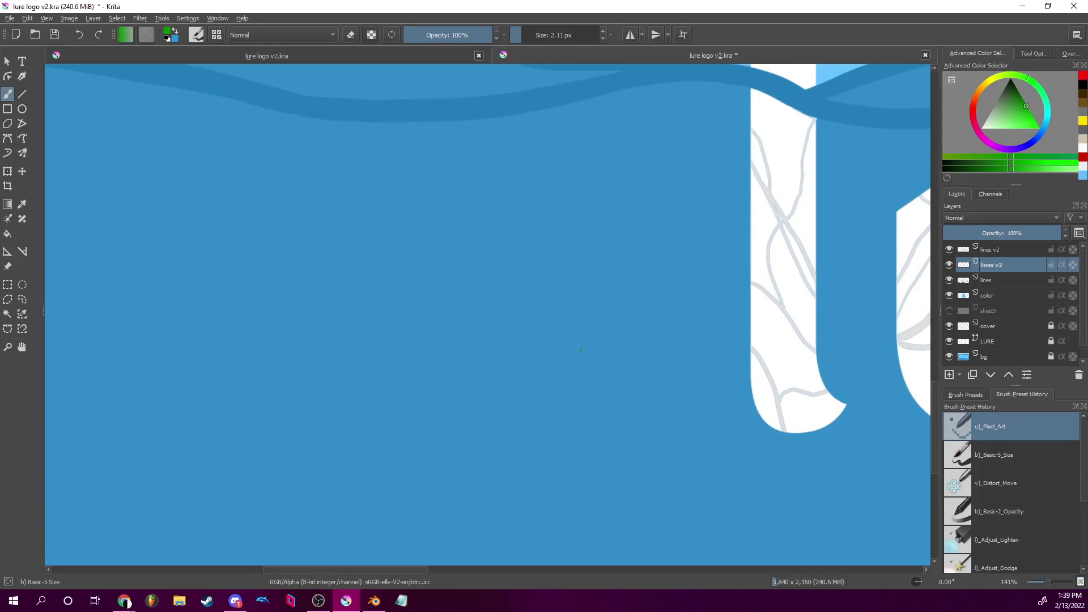
{"action": "scroll", "coordinate": [581, 350], "scroll_direction": "down", "scroll_amount": 3}
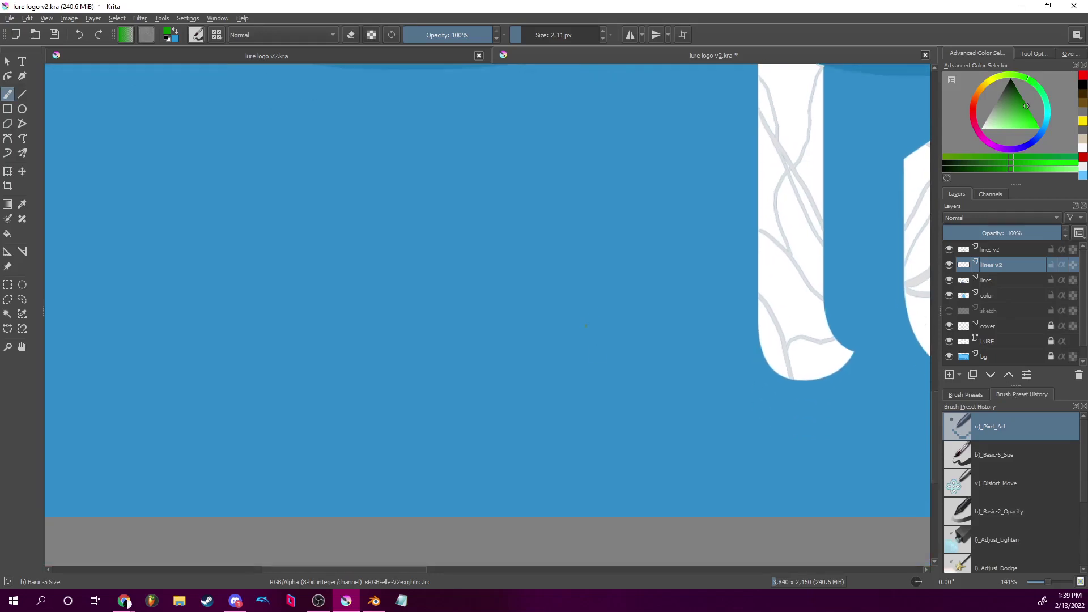
{"action": "left_click_drag", "start_coordinate": [585, 385], "coordinate": [593, 361]}
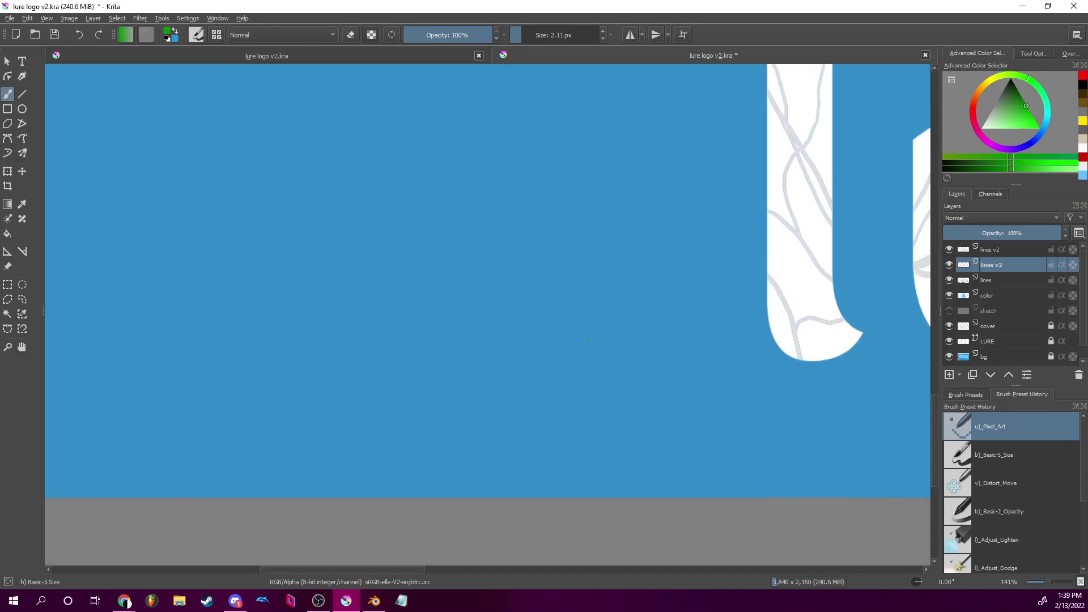
{"action": "left_click_drag", "start_coordinate": [605, 308], "coordinate": [564, 337]}
{"action": "left_click_drag", "start_coordinate": [594, 388], "coordinate": [569, 368]}
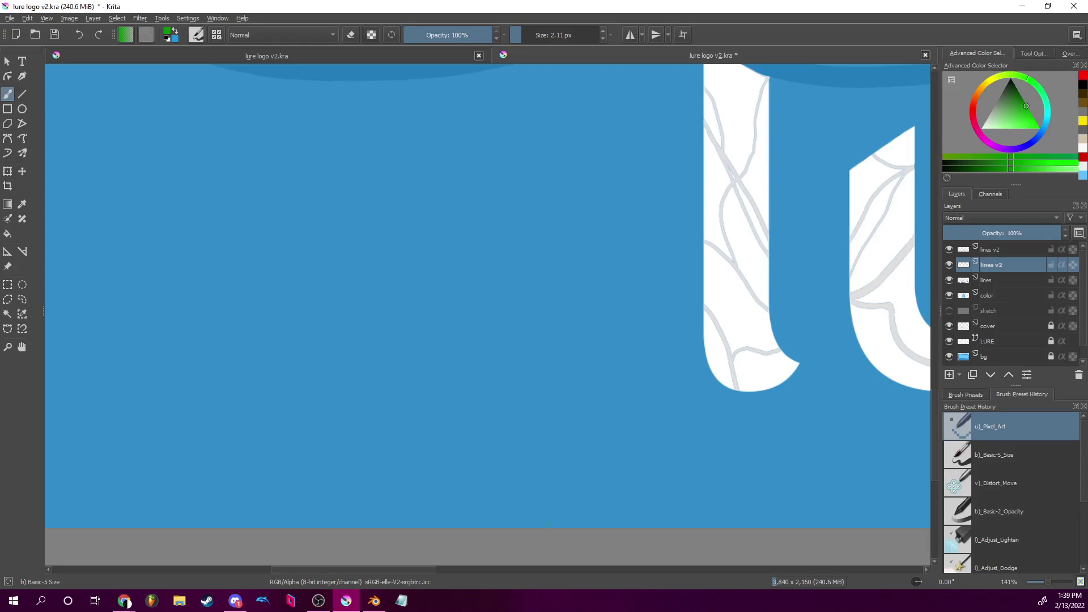
{"action": "left_click_drag", "start_coordinate": [553, 323], "coordinate": [554, 314]}
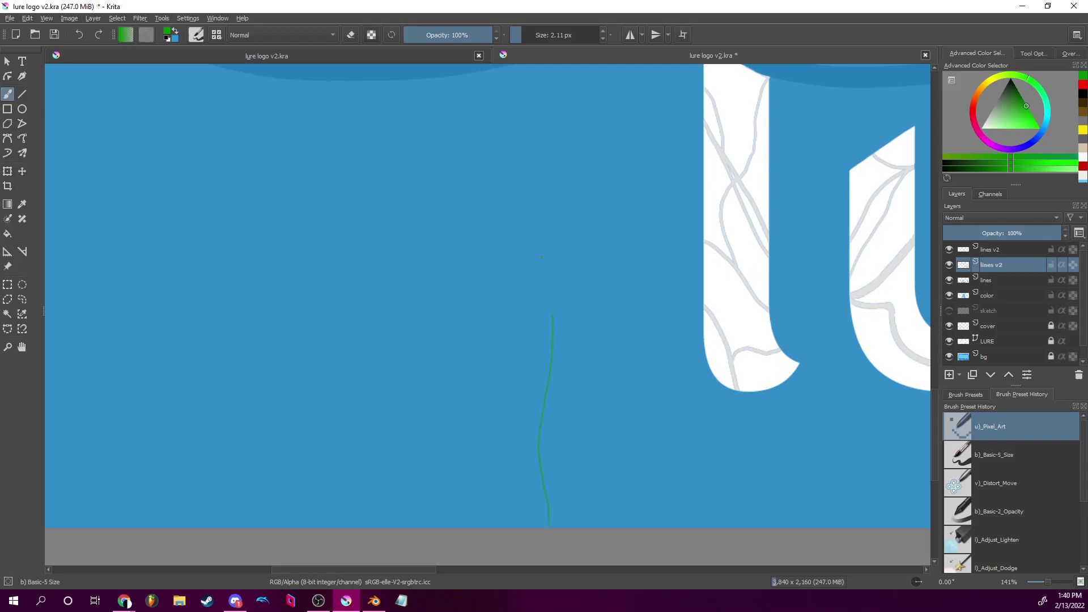
Delete the lower lines v2 layer holding the thin stalk and redraw a taller wavy green stalk with a 5.19 px brush.
{"action": "key", "text": "shift+Delete"}
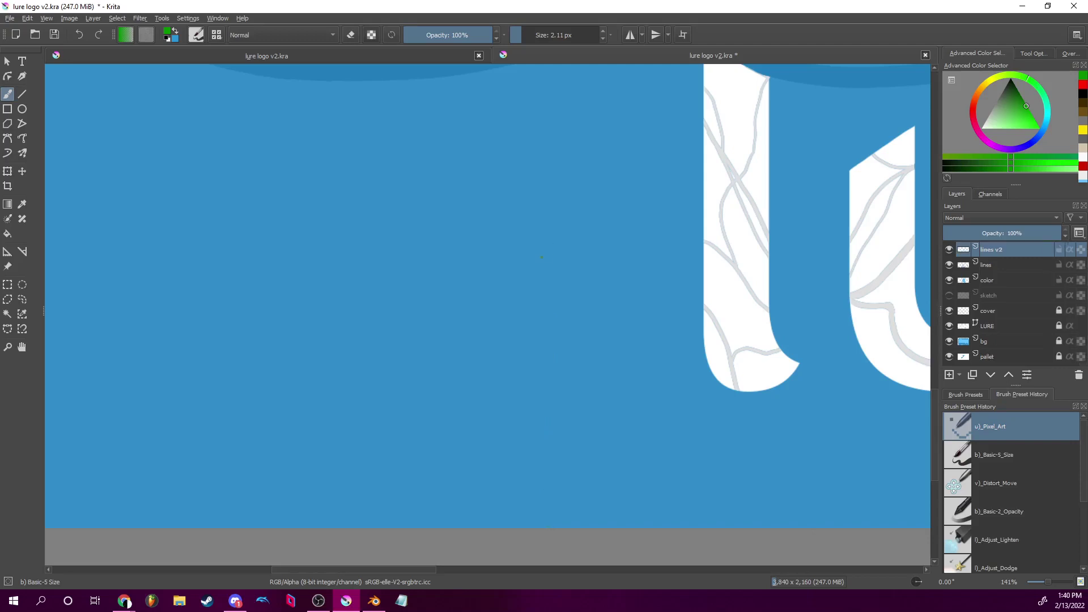
{"action": "left_click", "coordinate": [533, 32]}
{"action": "left_click_drag", "start_coordinate": [533, 32], "coordinate": [522, 30]}
{"action": "left_click_drag", "start_coordinate": [535, 526], "coordinate": [520, 237]}
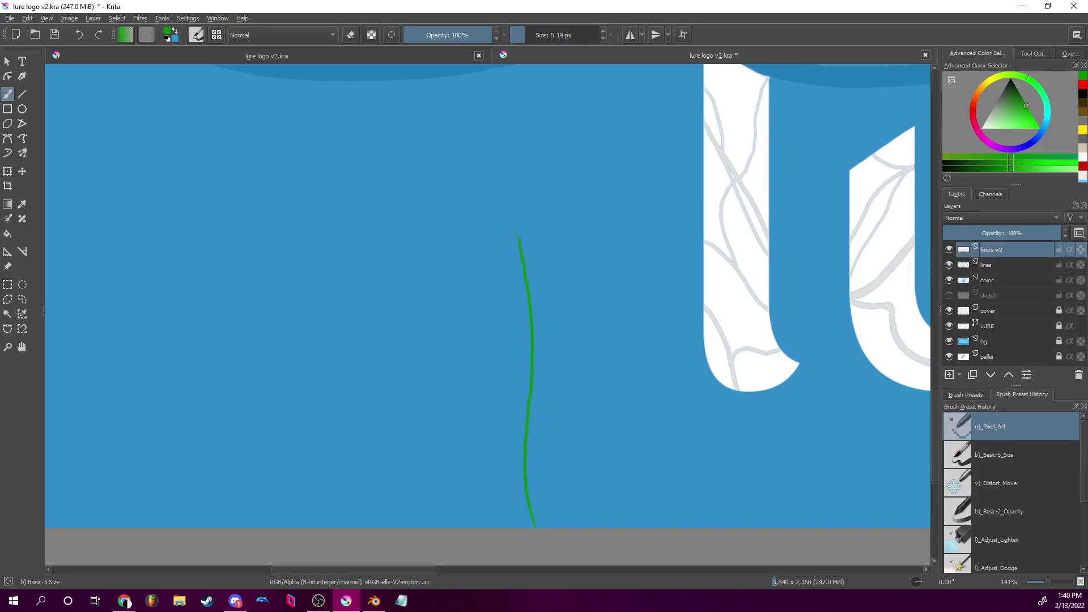
Draw a second, shorter green stalk rising from the canvas's bottom edge close beside the first, on the side facing the lettering.
{"action": "left_click_drag", "start_coordinate": [581, 140], "coordinate": [589, 311]}
{"action": "left_click_drag", "start_coordinate": [587, 377], "coordinate": [596, 277]}
{"action": "mouse_move", "coordinate": [569, 434]}
{"action": "left_mouse_down"}
{"action": "mouse_move", "coordinate": [594, 304]}
{"action": "mouse_move", "coordinate": [584, 261]}
{"action": "left_mouse_up"}
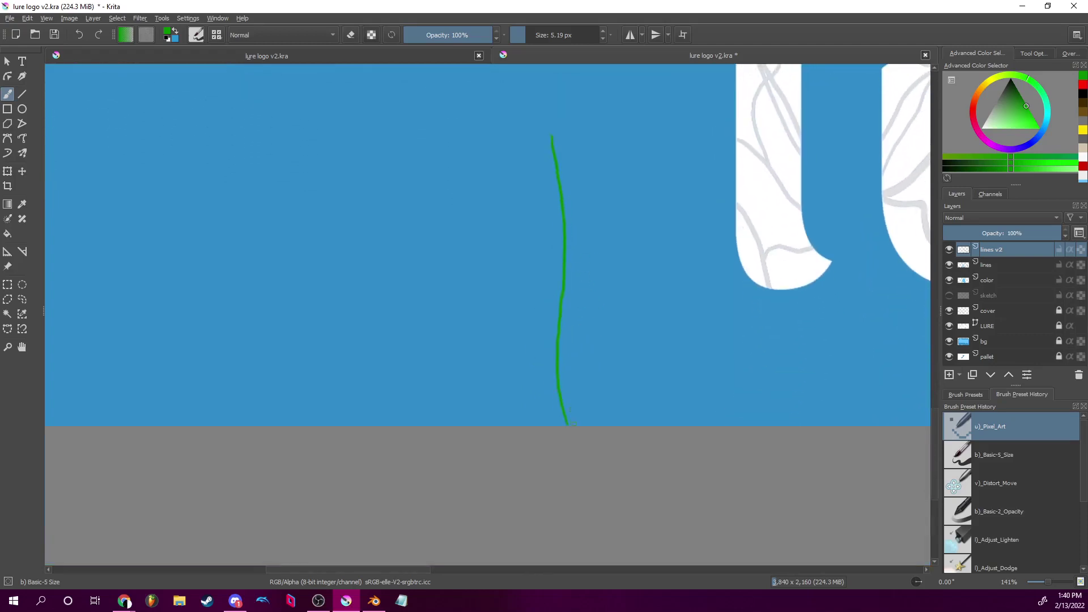
{"action": "left_click", "coordinate": [1011, 168]}
{"action": "left_click_drag", "start_coordinate": [572, 423], "coordinate": [576, 290]}
{"action": "left_click_drag", "start_coordinate": [666, 214], "coordinate": [603, 386]}
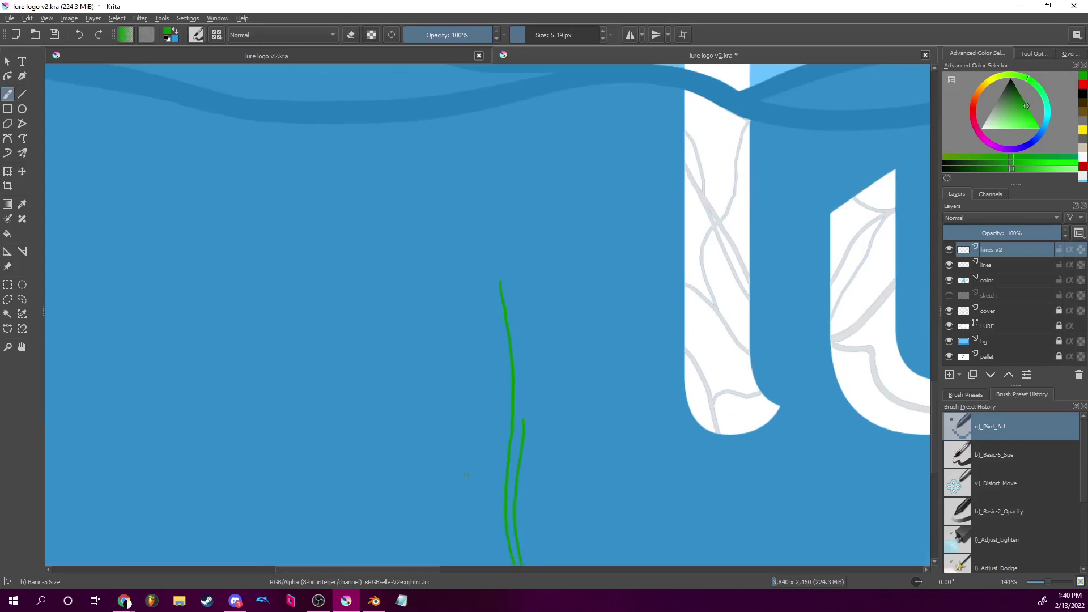
{"action": "left_click_drag", "start_coordinate": [466, 475], "coordinate": [474, 417]}
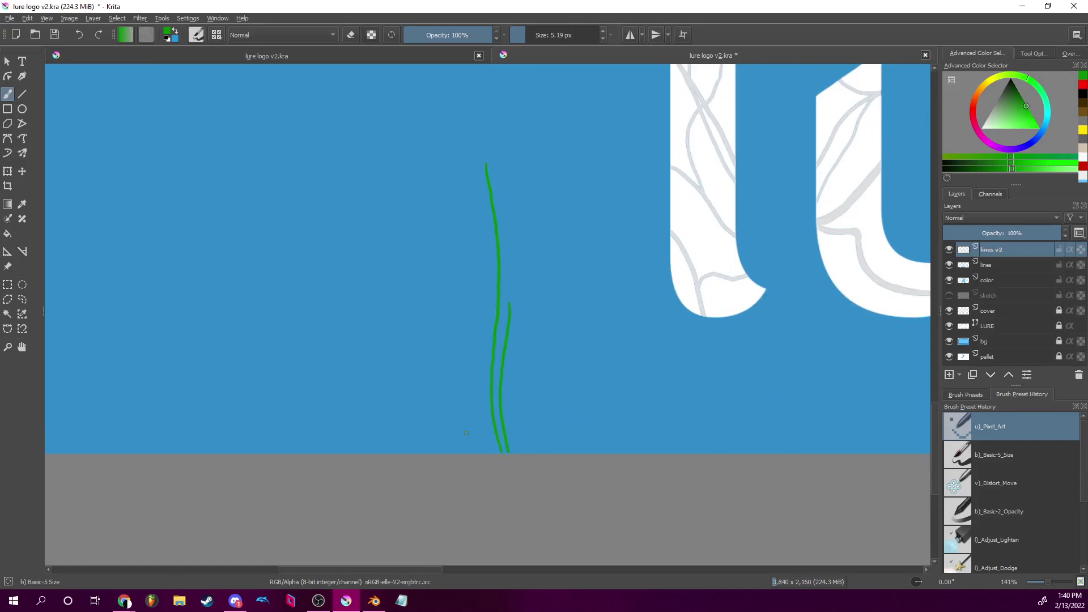
{"action": "left_click_drag", "start_coordinate": [1052, 582], "coordinate": [1057, 582]}
{"action": "left_click_drag", "start_coordinate": [570, 463], "coordinate": [630, 249]}
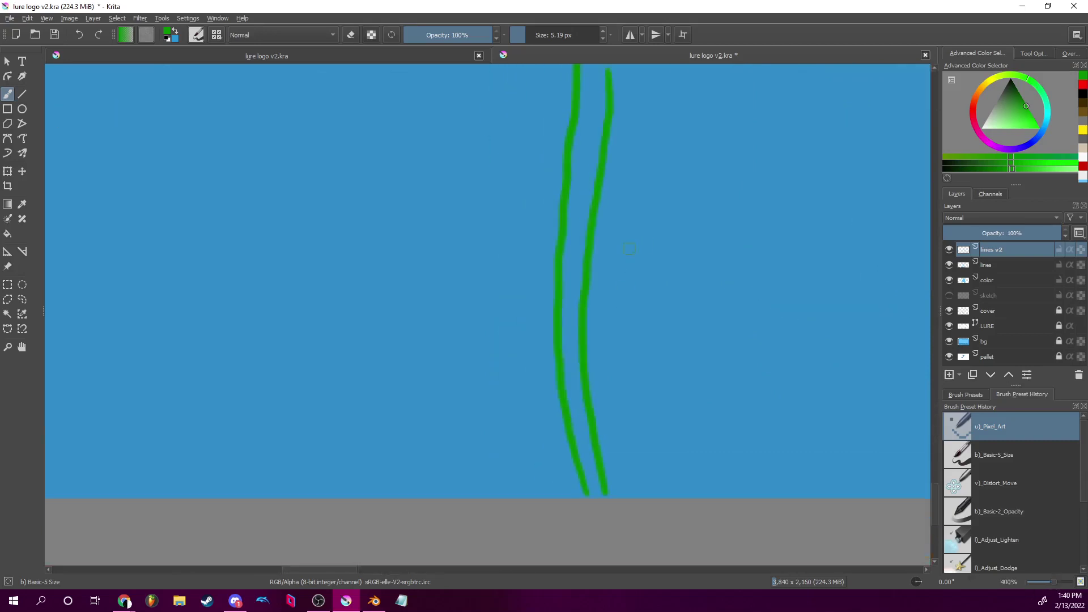
{"action": "left_click_drag", "start_coordinate": [681, 323], "coordinate": [656, 498]}
{"action": "left_click_drag", "start_coordinate": [649, 361], "coordinate": [639, 464]}
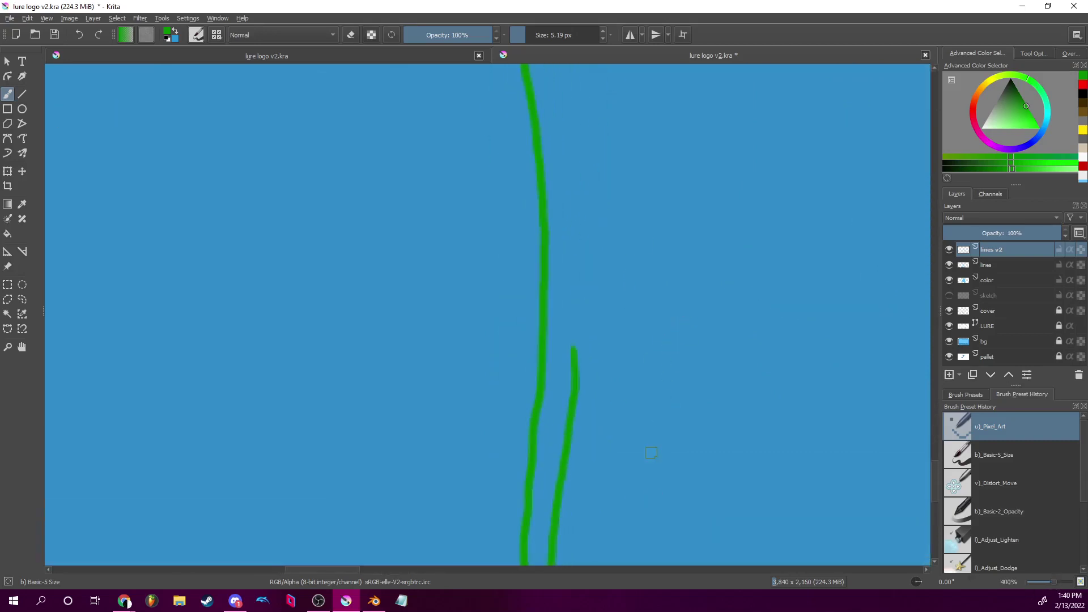
{"action": "scroll", "coordinate": [671, 389], "scroll_direction": "down", "scroll_amount": 10}
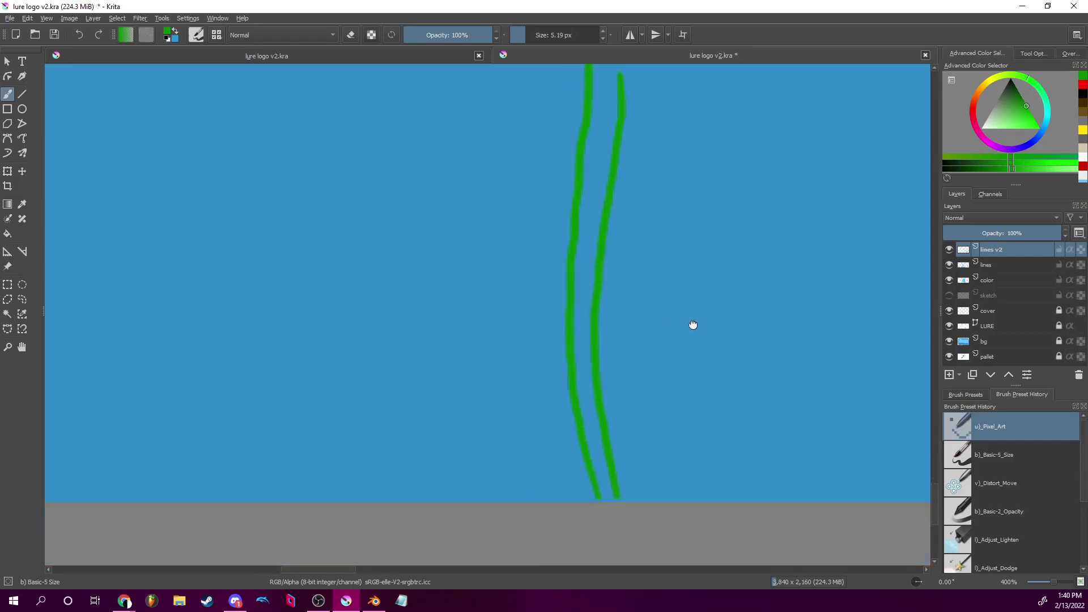
{"action": "left_click_drag", "start_coordinate": [1012, 168], "coordinate": [1001, 170]}
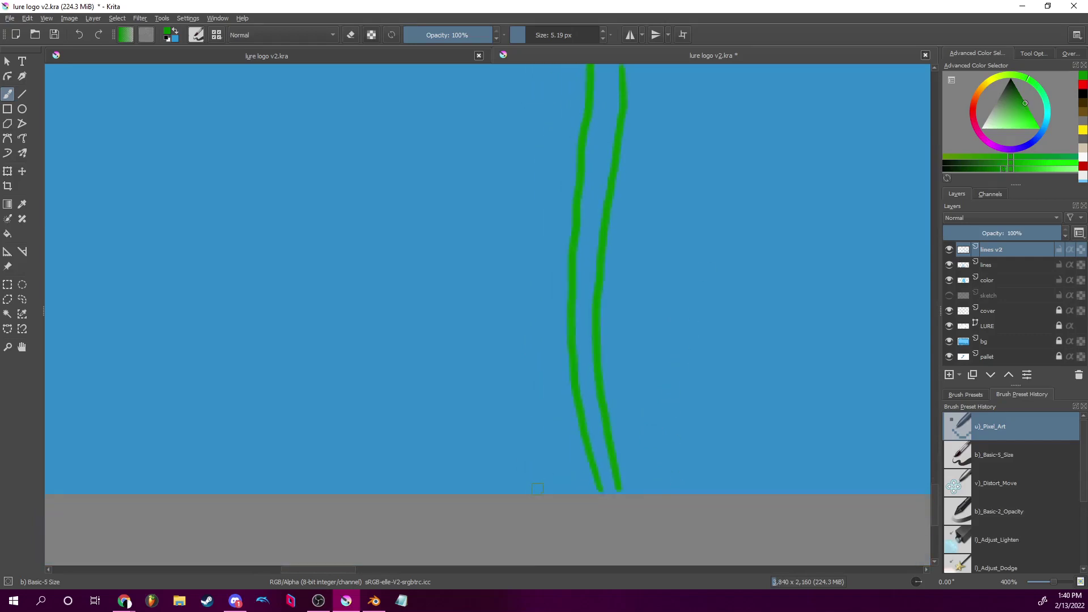
{"action": "left_click", "coordinate": [598, 35]}
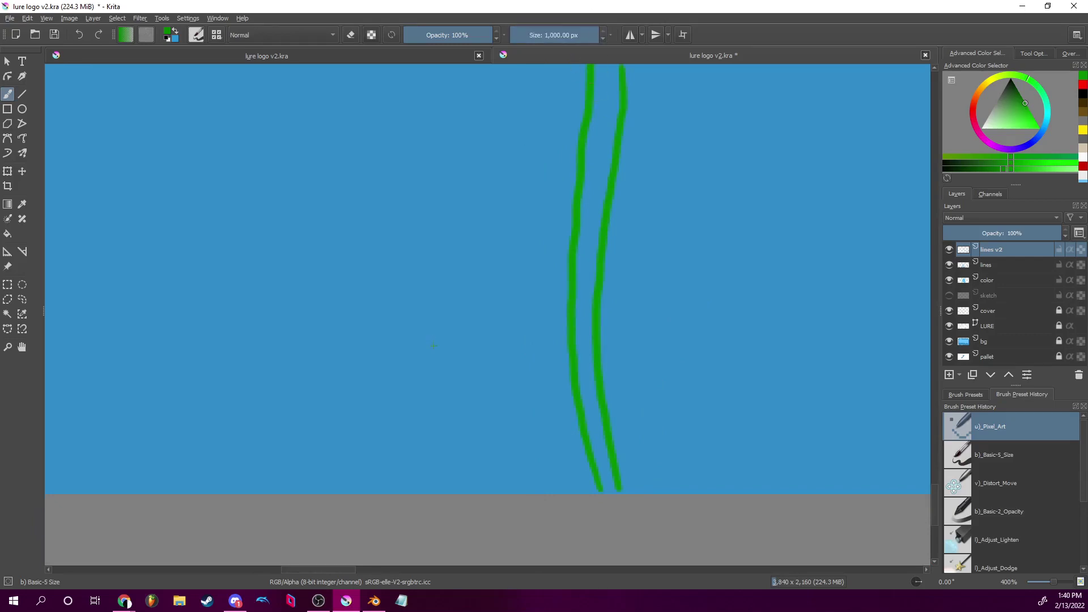
{"action": "left_click", "coordinate": [444, 356]}
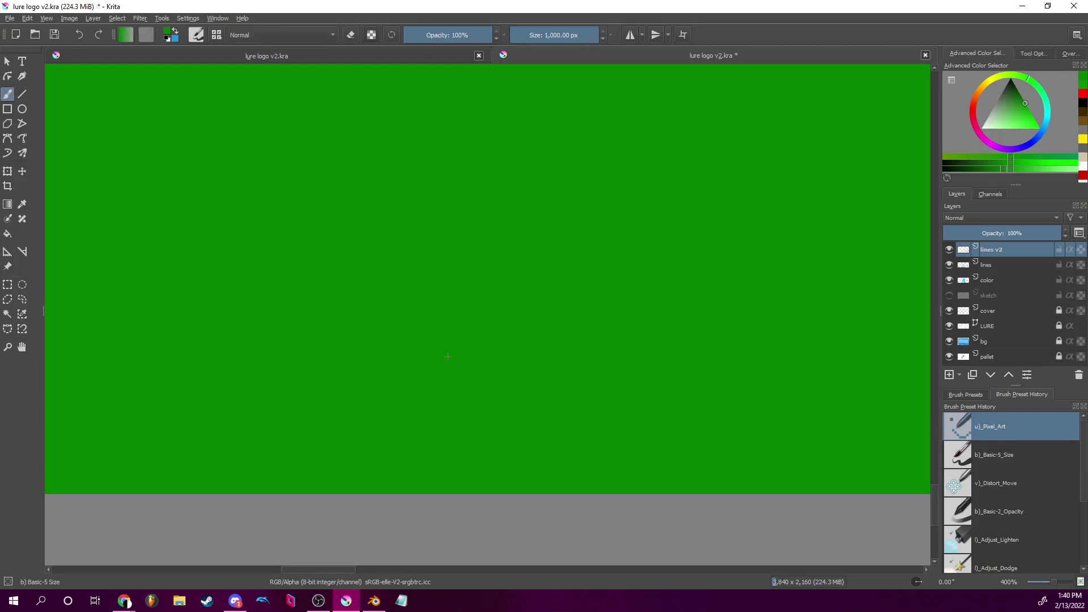
{"action": "left_click_drag", "start_coordinate": [1054, 584], "coordinate": [1040, 584]}
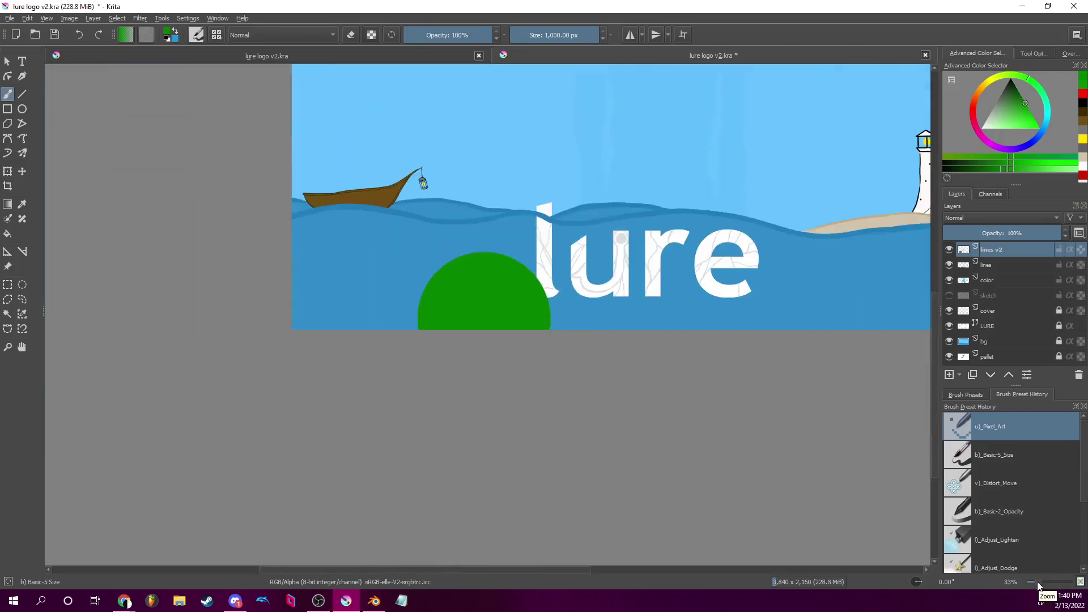
{"action": "key", "text": "ctrl+z"}
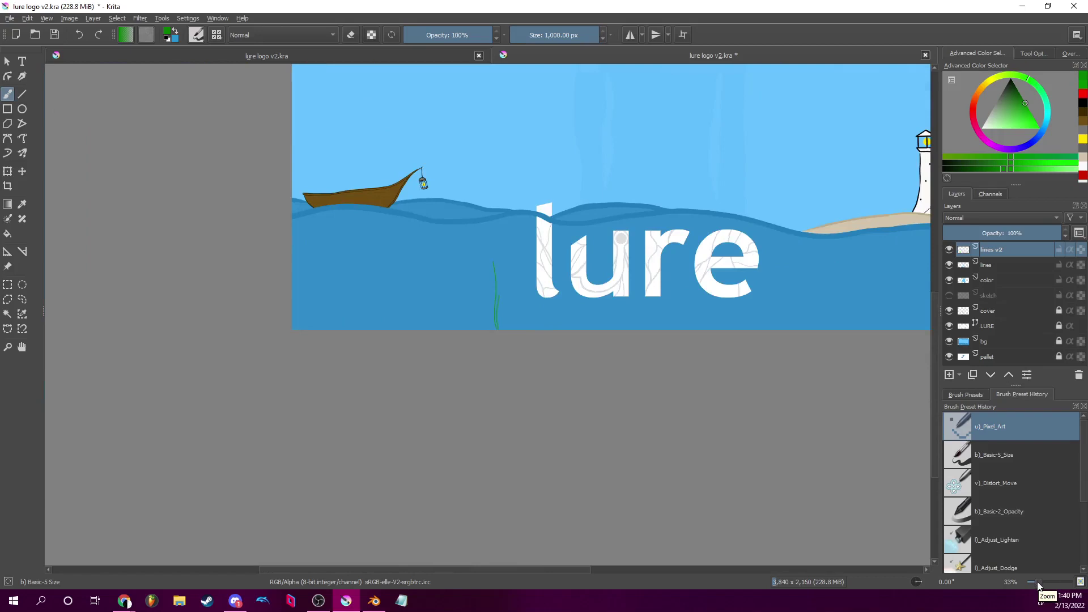
Try thicker, darker green stalks beside the pair with a 12.29 px and a 9.47 px brush, undoing each stroke.
{"action": "left_click", "coordinate": [604, 38]}
{"action": "left_click_drag", "start_coordinate": [598, 35], "coordinate": [527, 26]}
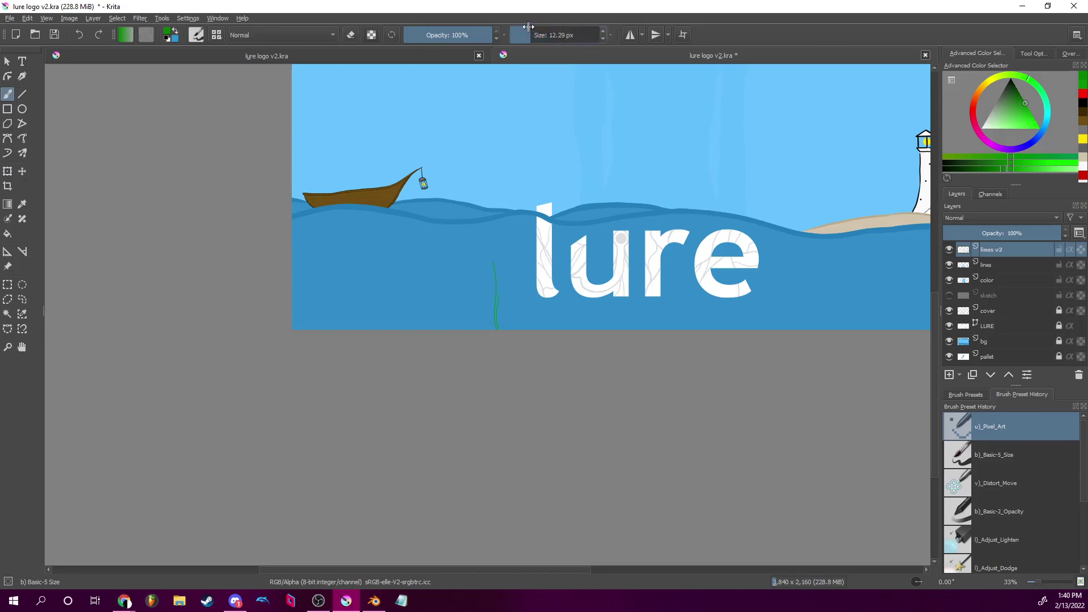
{"action": "left_click_drag", "start_coordinate": [1038, 582], "coordinate": [1051, 584]}
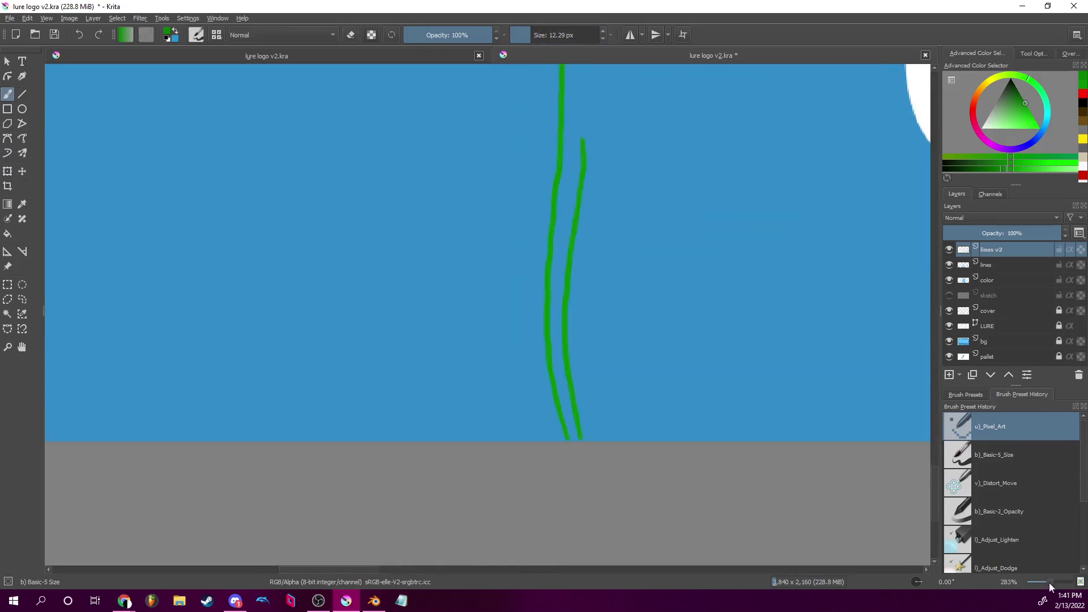
{"action": "left_click_drag", "start_coordinate": [1050, 583], "coordinate": [1053, 583]}
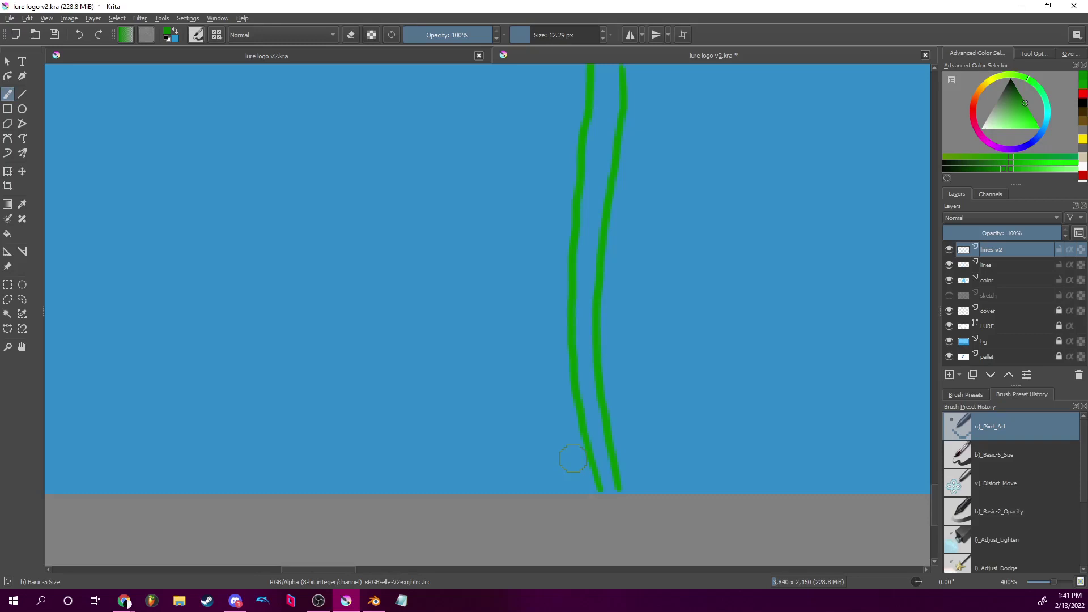
{"action": "mouse_move", "coordinate": [565, 493]}
{"action": "left_mouse_down"}
{"action": "mouse_move", "coordinate": [534, 367]}
{"action": "mouse_move", "coordinate": [533, 272]}
{"action": "left_mouse_up"}
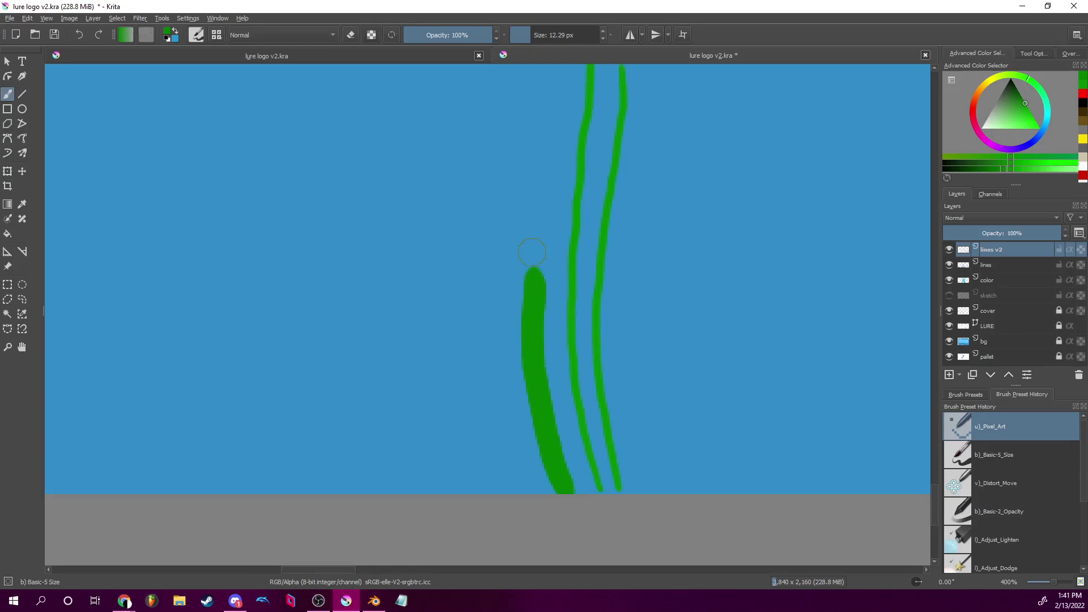
{"action": "key", "text": "ctrl+z"}
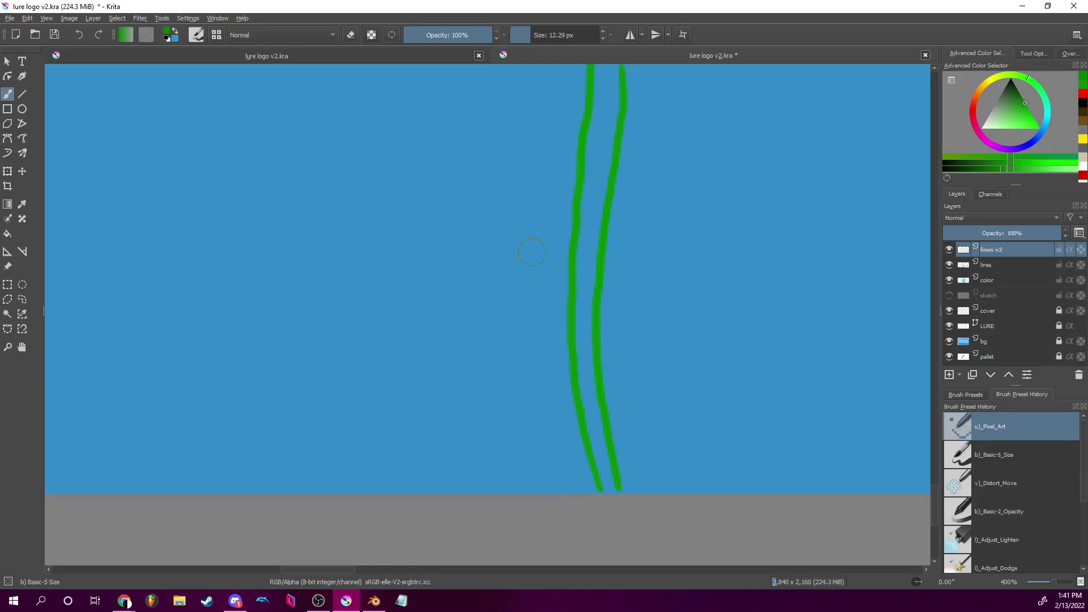
{"action": "left_click", "coordinate": [529, 28]}
{"action": "mouse_move", "coordinate": [567, 489]}
{"action": "left_mouse_down"}
{"action": "mouse_move", "coordinate": [533, 343]}
{"action": "mouse_move", "coordinate": [536, 223]}
{"action": "mouse_move", "coordinate": [553, 139]}
{"action": "left_mouse_up"}
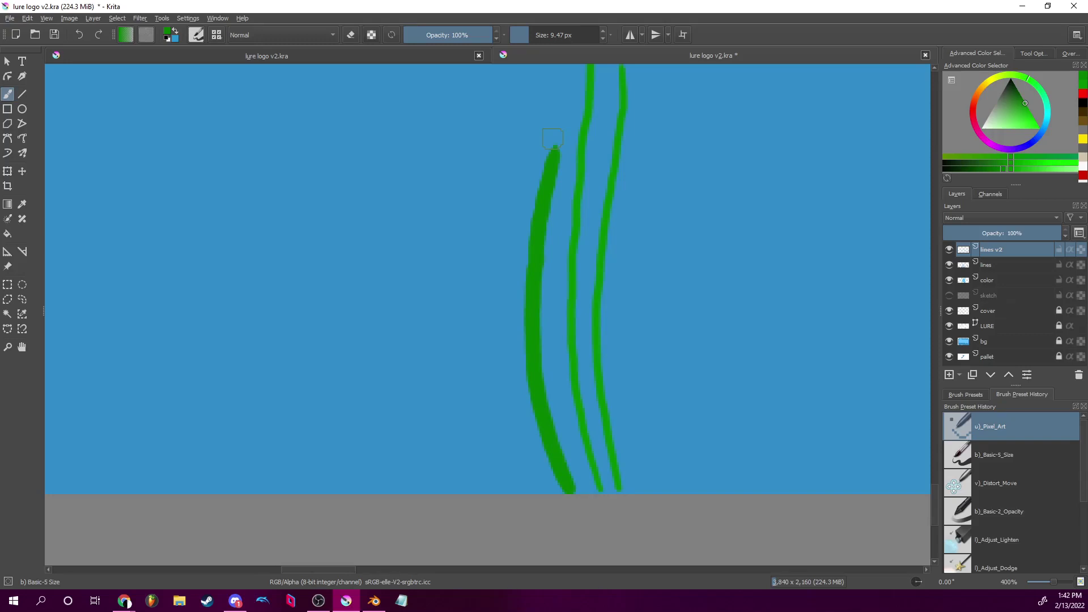
{"action": "key", "text": "ctrl+z"}
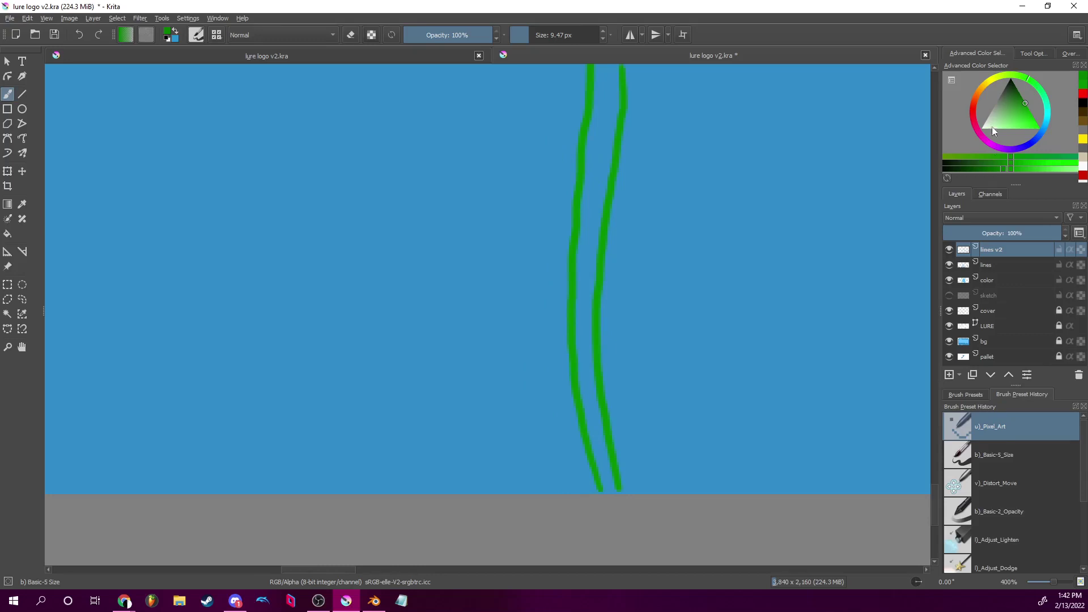
Return to the medium green and a 5.19 px brush, and extend the second stalk upward alongside the taller one.
{"action": "left_click", "coordinate": [1010, 168]}
{"action": "left_click_drag", "start_coordinate": [618, 239], "coordinate": [599, 339]}
{"action": "left_click", "coordinate": [526, 32]}
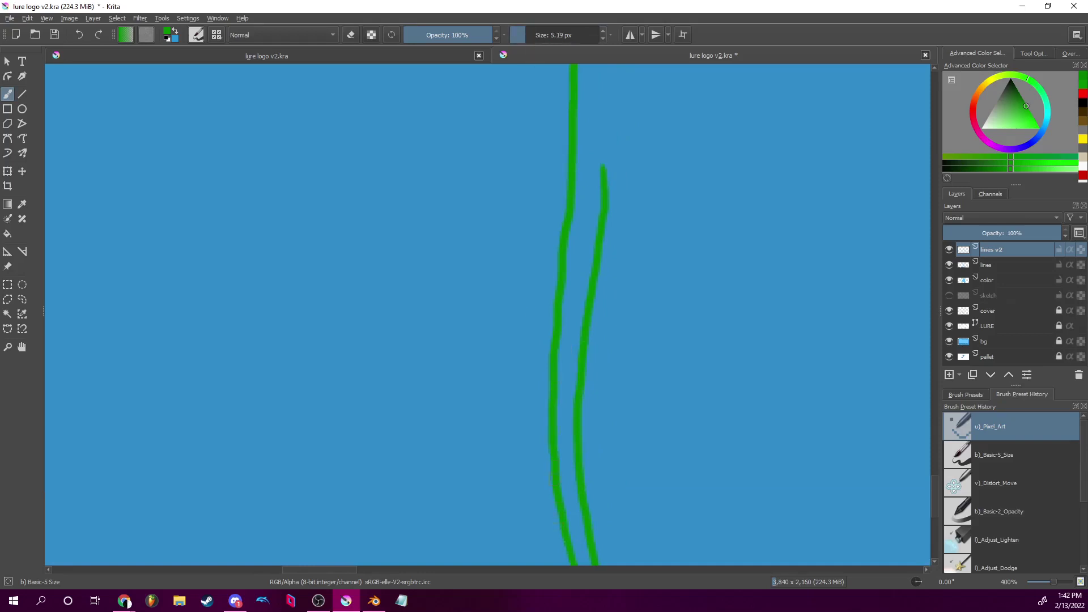
{"action": "left_click_drag", "start_coordinate": [598, 330], "coordinate": [554, 492]}
{"action": "scroll", "coordinate": [574, 320], "scroll_direction": "up", "scroll_amount": 2}
{"action": "left_click_drag", "start_coordinate": [555, 396], "coordinate": [549, 225]}
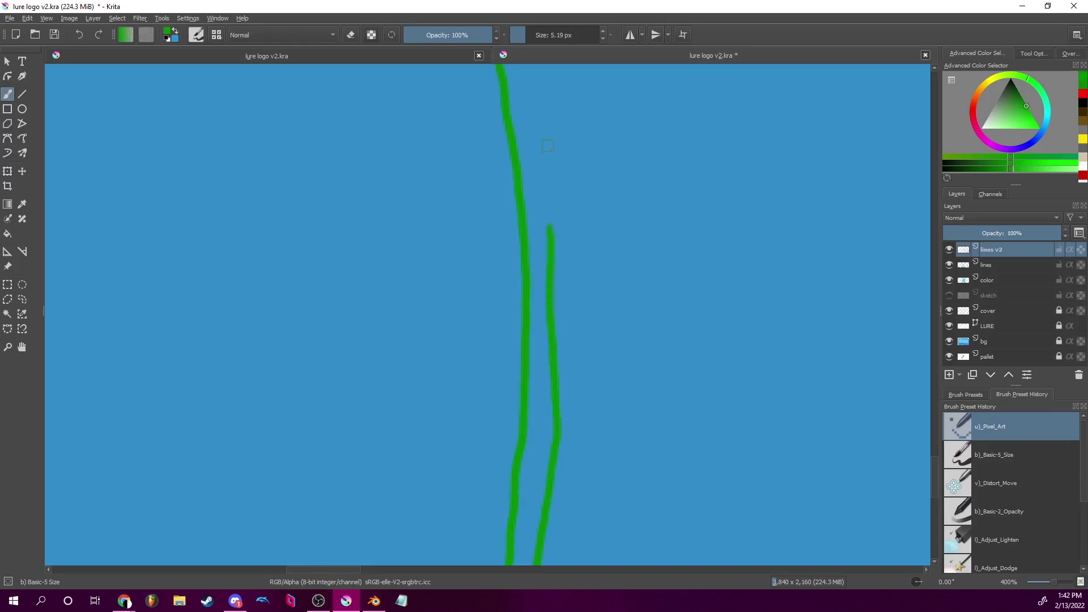
Add darker green stalks at the pair's base: a short one to its right and a longer S-curved one to its left.
{"action": "left_click_drag", "start_coordinate": [548, 148], "coordinate": [504, 280]}
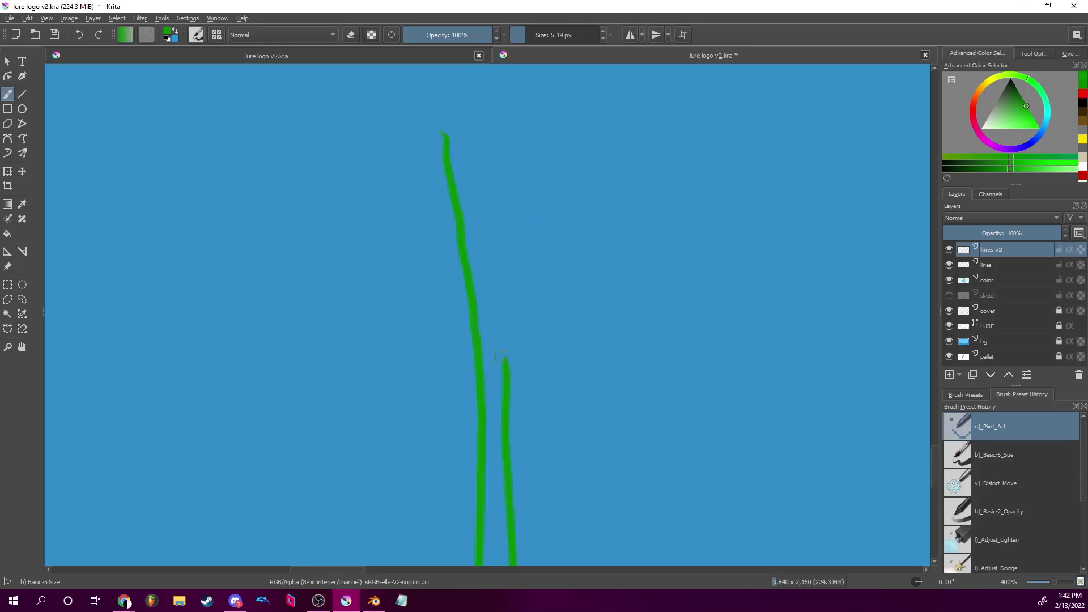
{"action": "left_click_drag", "start_coordinate": [529, 316], "coordinate": [672, 168]}
{"action": "mouse_move", "coordinate": [834, 223]}
{"action": "left_mouse_down"}
{"action": "mouse_move", "coordinate": [453, 244]}
{"action": "mouse_move", "coordinate": [447, 173]}
{"action": "left_mouse_up"}
{"action": "left_click_drag", "start_coordinate": [1057, 583], "coordinate": [1053, 581]}
{"action": "left_click_drag", "start_coordinate": [278, 301], "coordinate": [522, 258]}
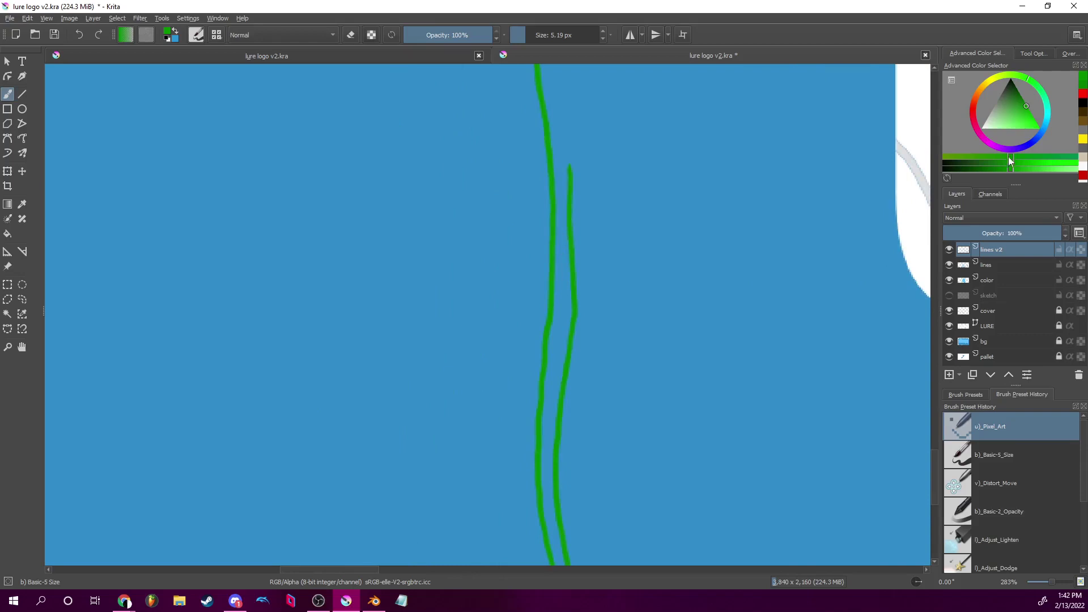
{"action": "left_click_drag", "start_coordinate": [1012, 169], "coordinate": [1004, 173]}
{"action": "mouse_move", "coordinate": [772, 356]}
{"action": "left_mouse_down"}
{"action": "mouse_move", "coordinate": [598, 465]}
{"action": "mouse_move", "coordinate": [499, 292]}
{"action": "mouse_move", "coordinate": [445, 250]}
{"action": "mouse_move", "coordinate": [439, 388]}
{"action": "mouse_move", "coordinate": [396, 356]}
{"action": "mouse_move", "coordinate": [367, 283]}
{"action": "mouse_move", "coordinate": [389, 175]}
{"action": "left_mouse_up"}
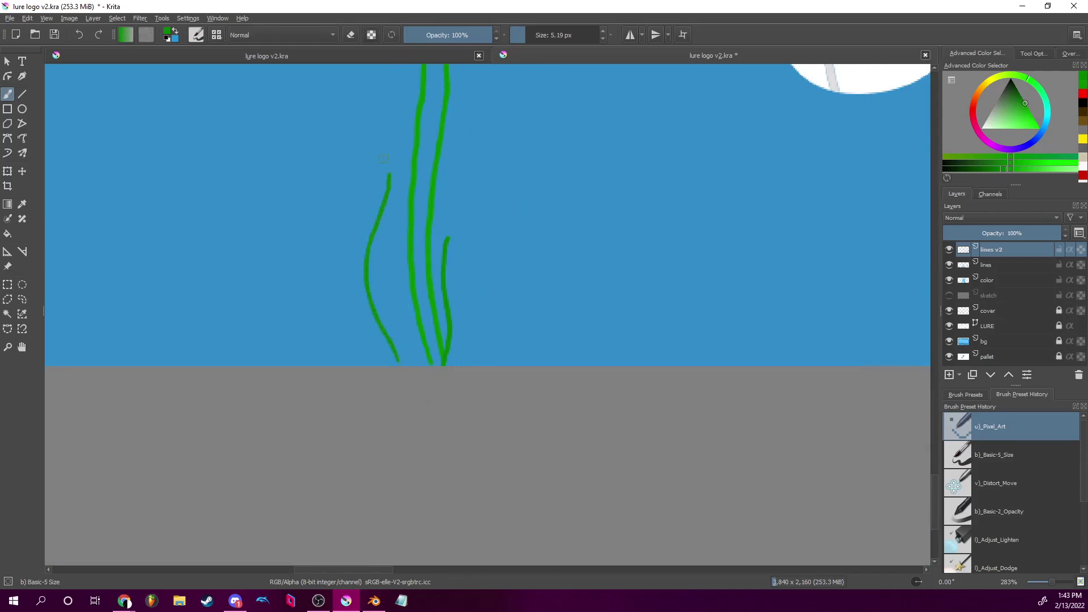
{"action": "left_click_drag", "start_coordinate": [555, 294], "coordinate": [607, 404]}
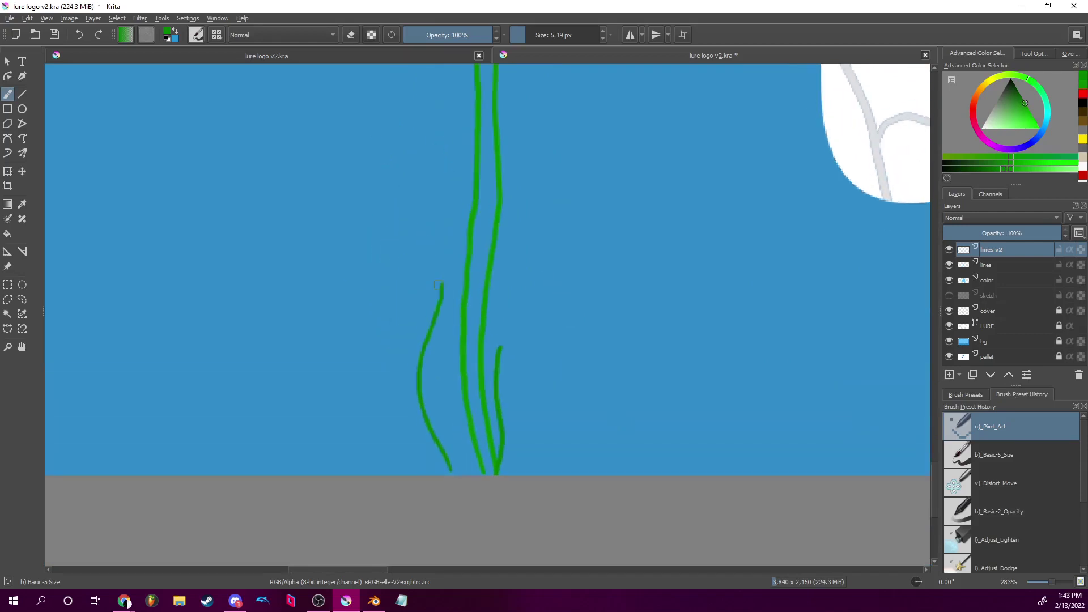
{"action": "left_click_drag", "start_coordinate": [441, 287], "coordinate": [433, 248]}
{"action": "key", "text": "ctrl+z"}
{"action": "left_click_drag", "start_coordinate": [442, 286], "coordinate": [434, 250]}
Undo a trial stroke crossing the stalks, and draw a short, lighter green stalk between the S-curved stalk and the tall pair.
{"action": "left_click_drag", "start_coordinate": [429, 467], "coordinate": [523, 267]}
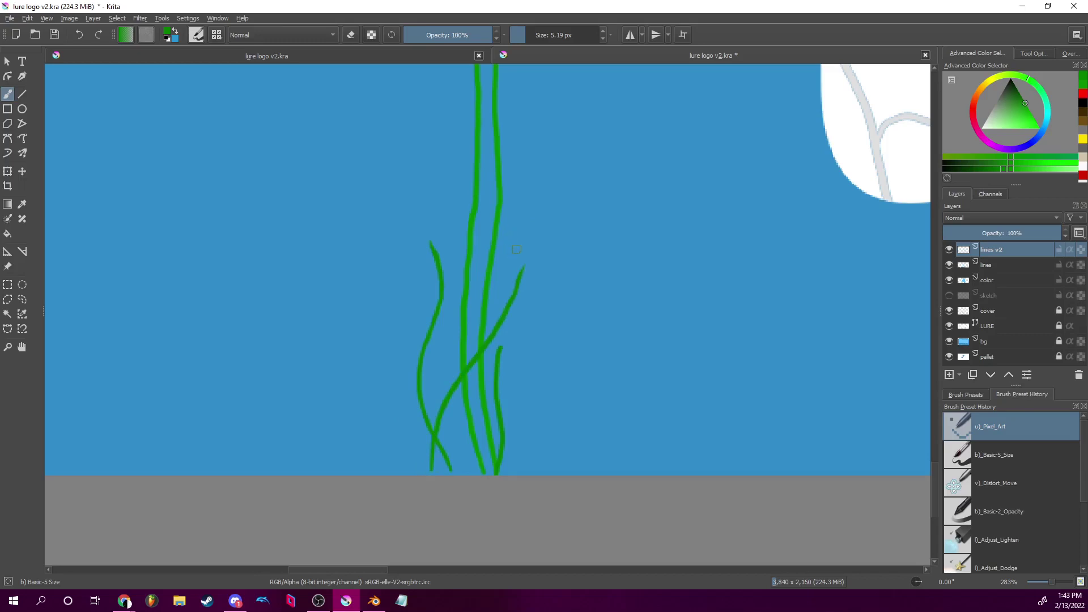
{"action": "key", "text": "ctrl+z"}
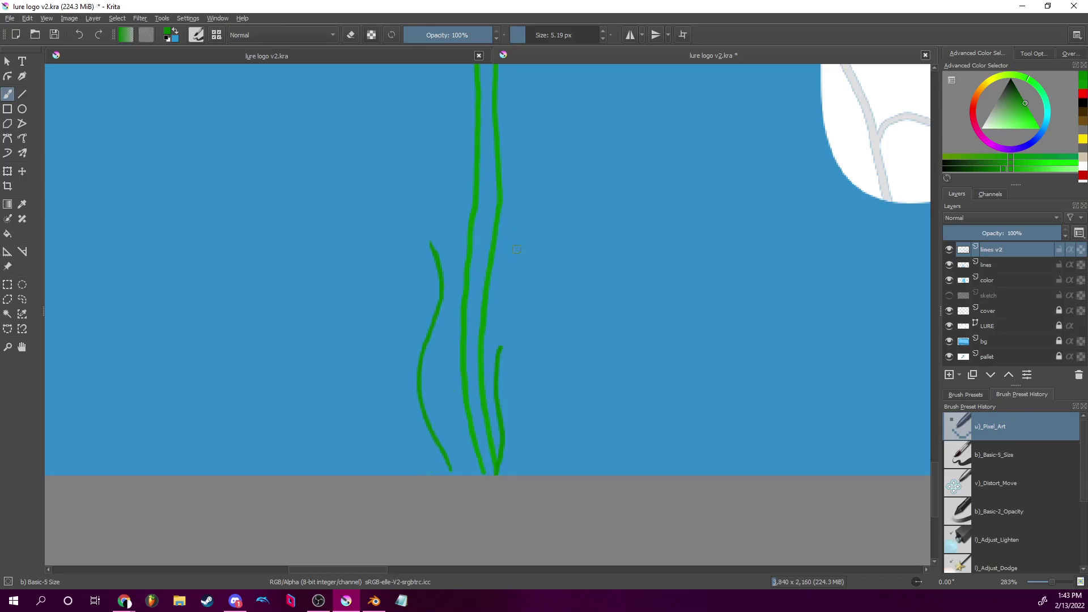
{"action": "left_click_drag", "start_coordinate": [1006, 170], "coordinate": [1014, 175]}
{"action": "left_click_drag", "start_coordinate": [452, 449], "coordinate": [451, 349]}
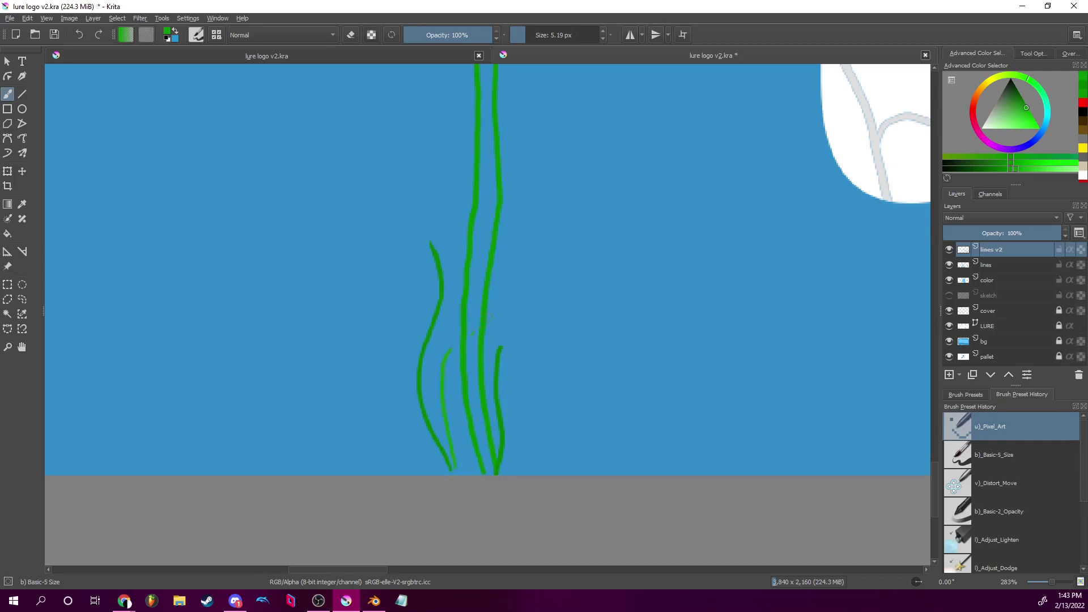
Draw a lighter green curved frond branching from the second tall stalk and arching upward on its right side.
{"action": "left_click_drag", "start_coordinate": [524, 257], "coordinate": [529, 200]}
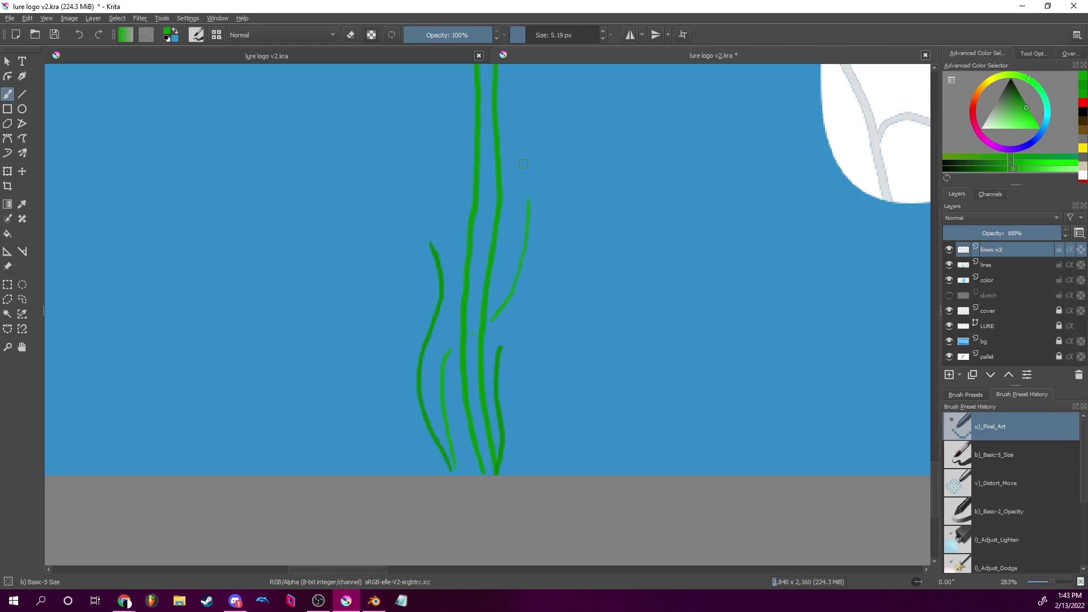
{"action": "scroll", "coordinate": [539, 200], "scroll_direction": "up", "scroll_amount": 3}
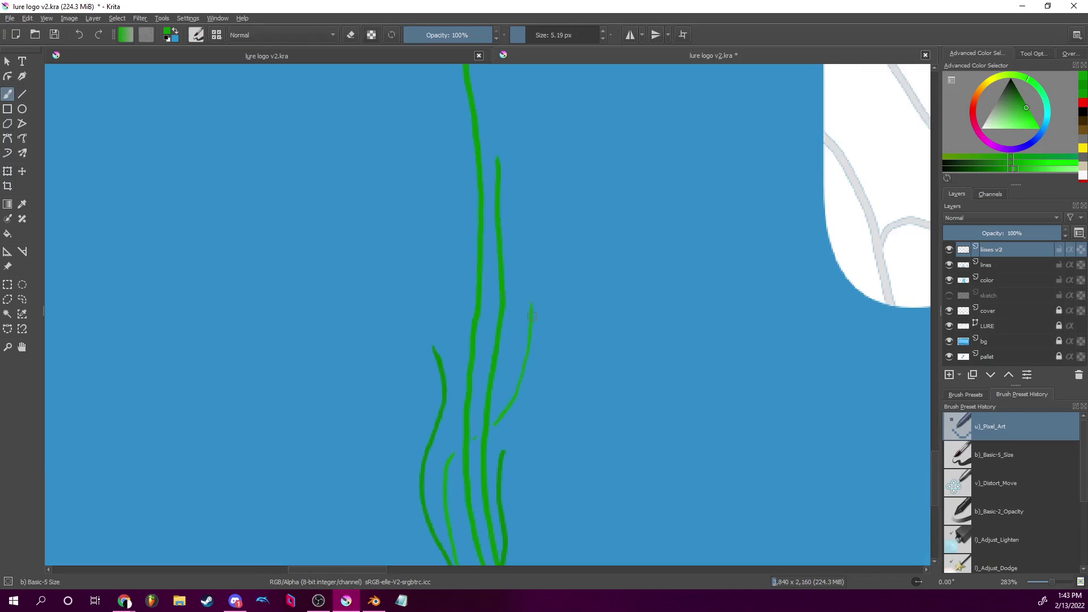
{"action": "left_click_drag", "start_coordinate": [527, 264], "coordinate": [518, 224]}
{"action": "left_click_drag", "start_coordinate": [469, 330], "coordinate": [496, 246]}
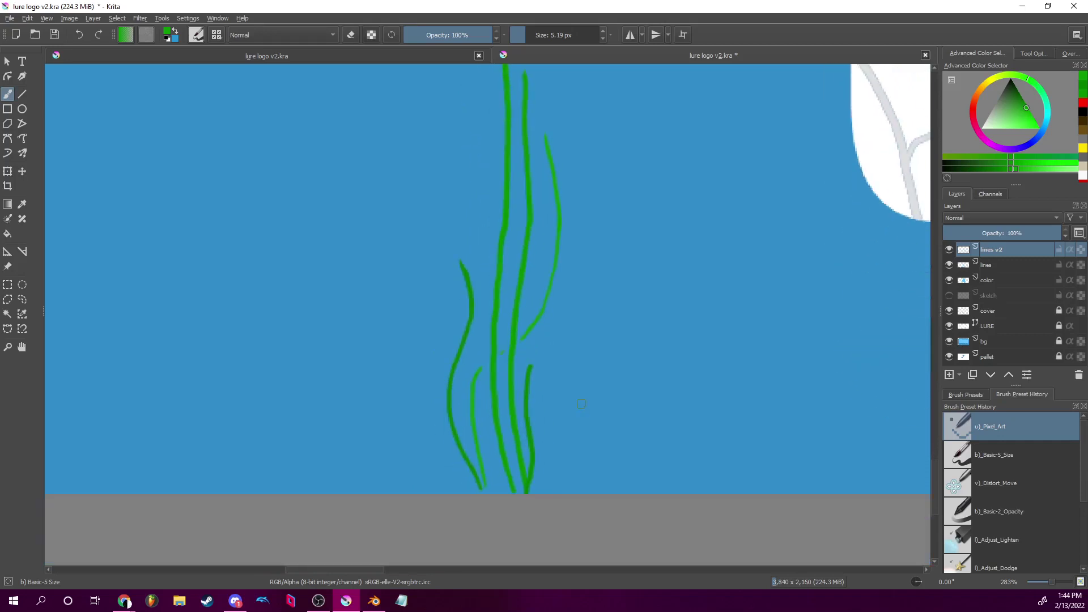
Pick a brighter green and draw a thin stalk weaving behind the S-curved stalk from the left side of the plant's base.
{"action": "scroll", "coordinate": [584, 397], "scroll_direction": "up", "scroll_amount": 3}
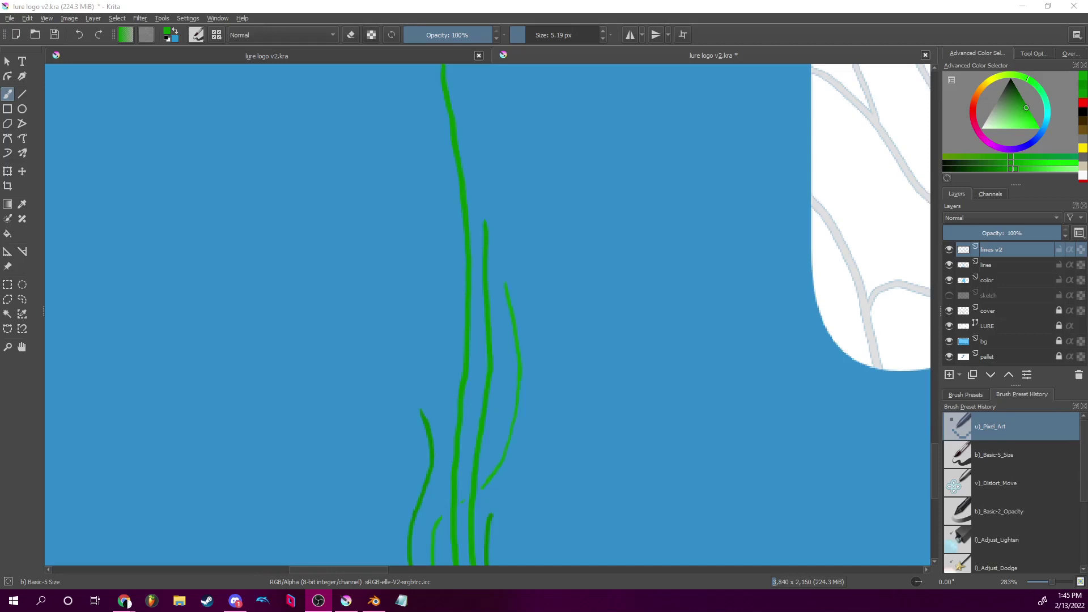
{"action": "left_click_drag", "start_coordinate": [457, 396], "coordinate": [490, 399]}
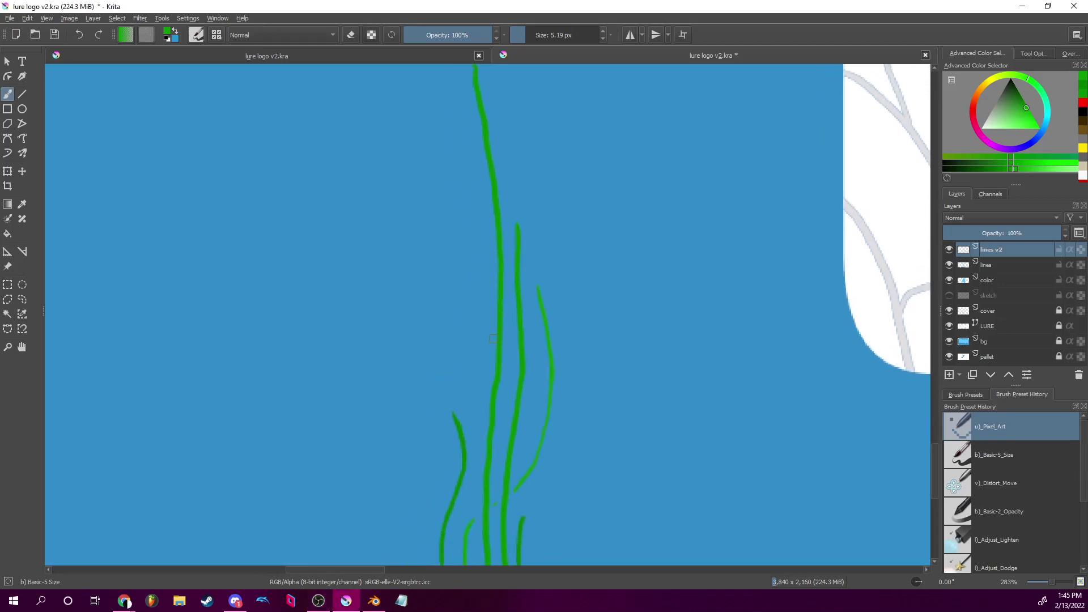
{"action": "left_click_drag", "start_coordinate": [439, 434], "coordinate": [476, 301]}
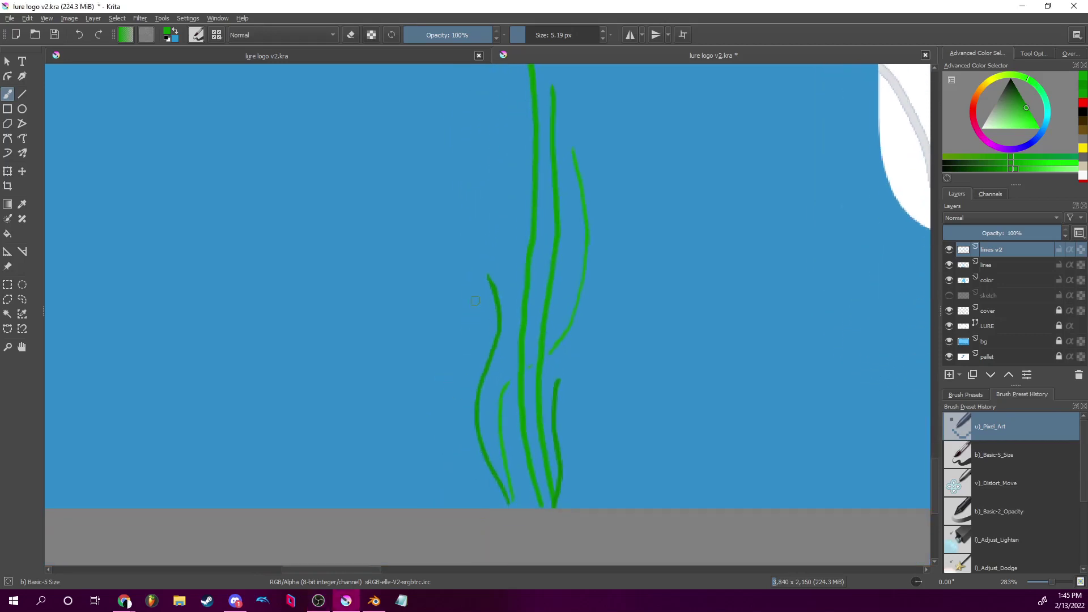
{"action": "left_click", "coordinate": [1023, 163]}
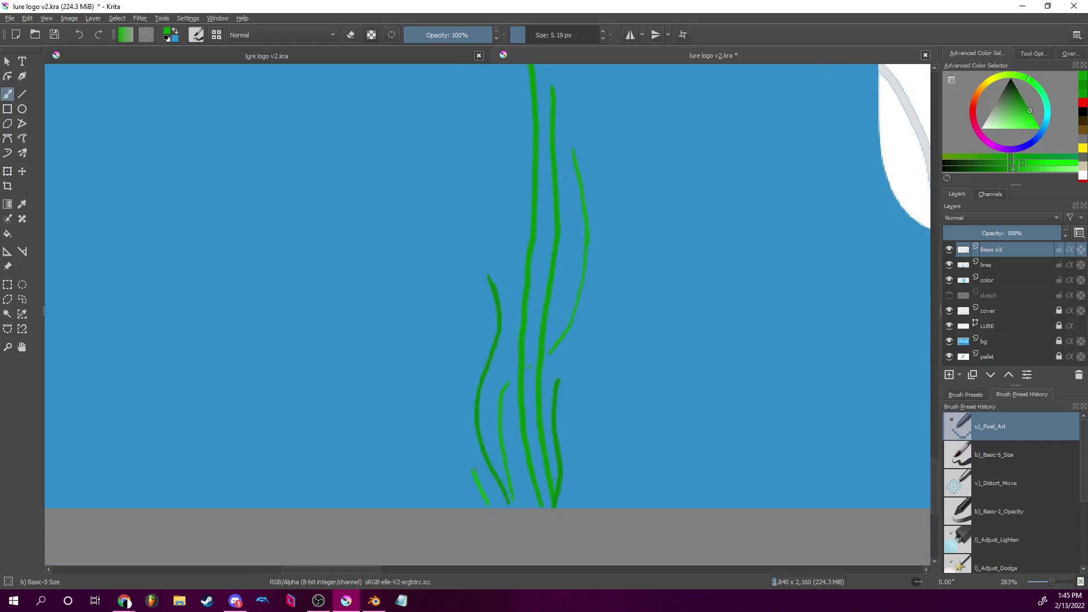
{"action": "left_click_drag", "start_coordinate": [475, 472], "coordinate": [471, 453]}
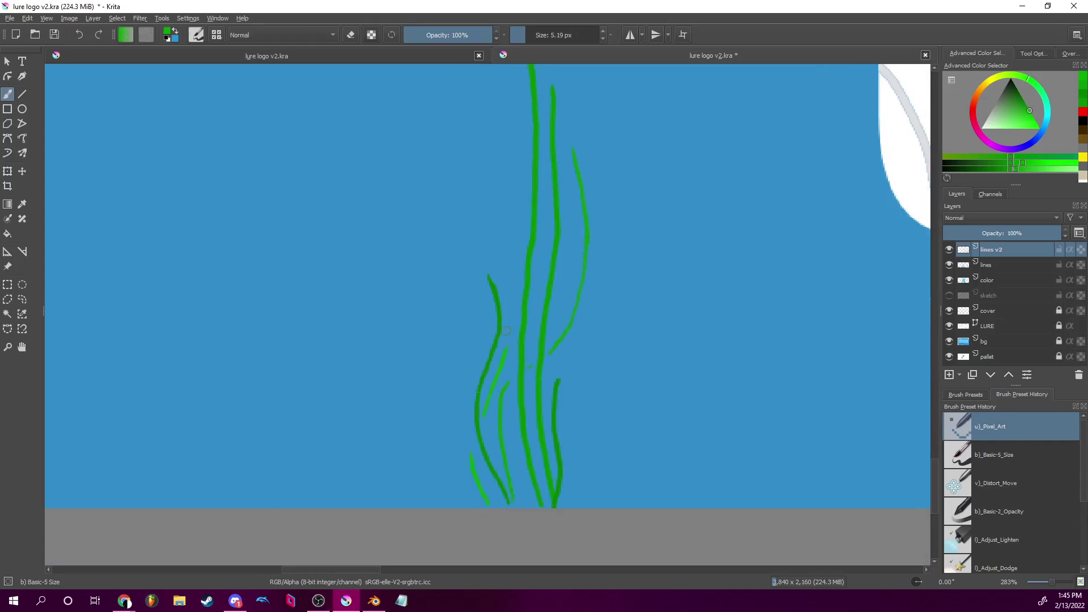
{"action": "left_click_drag", "start_coordinate": [512, 327], "coordinate": [505, 348]}
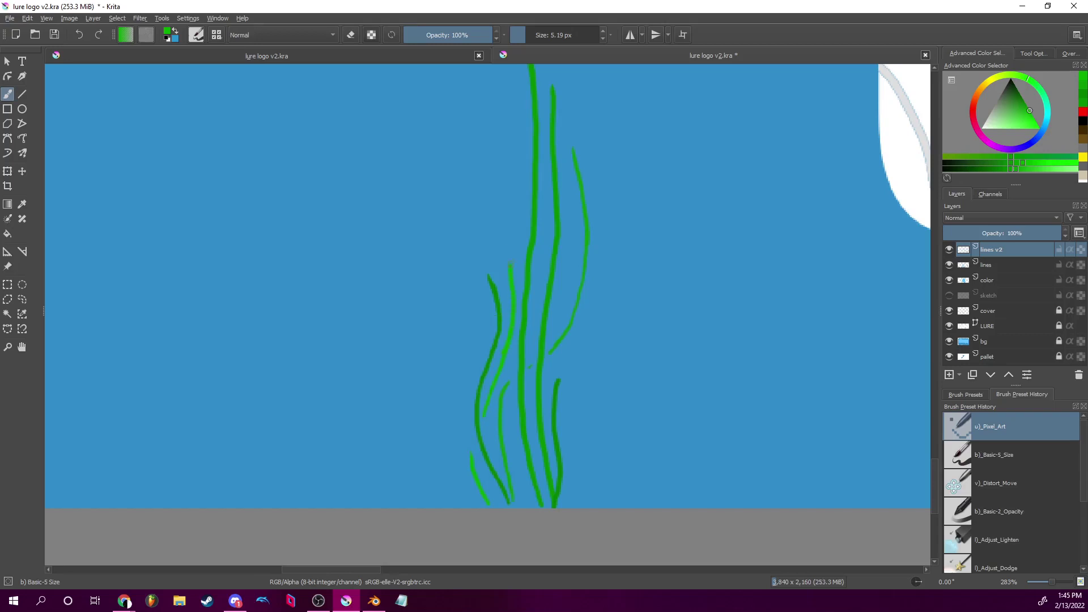
{"action": "left_click_drag", "start_coordinate": [503, 102], "coordinate": [496, 231]}
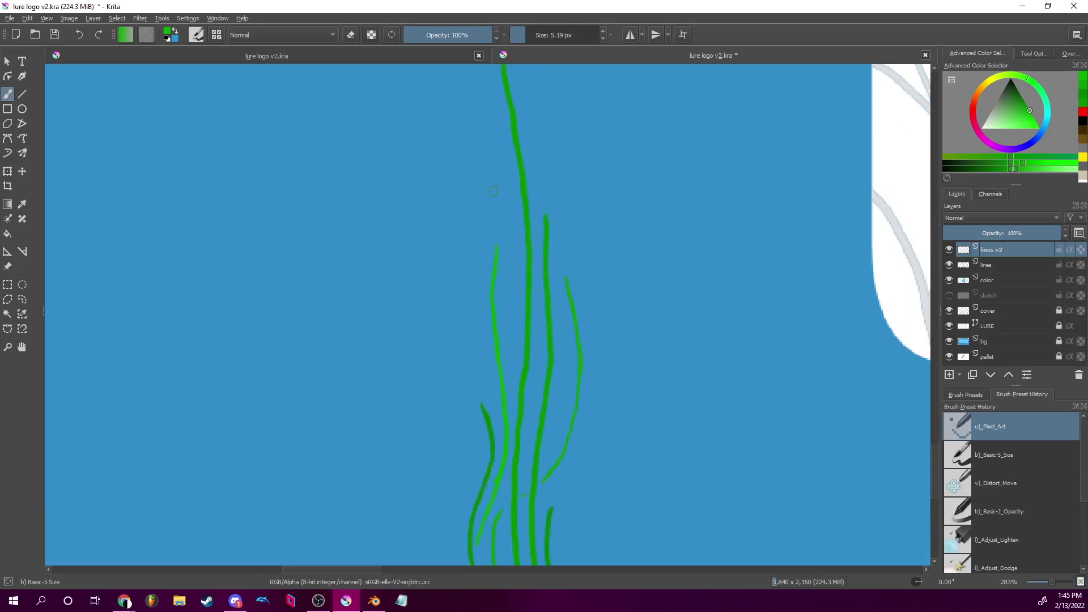
{"action": "scroll", "coordinate": [493, 191], "scroll_direction": "down", "scroll_amount": 3}
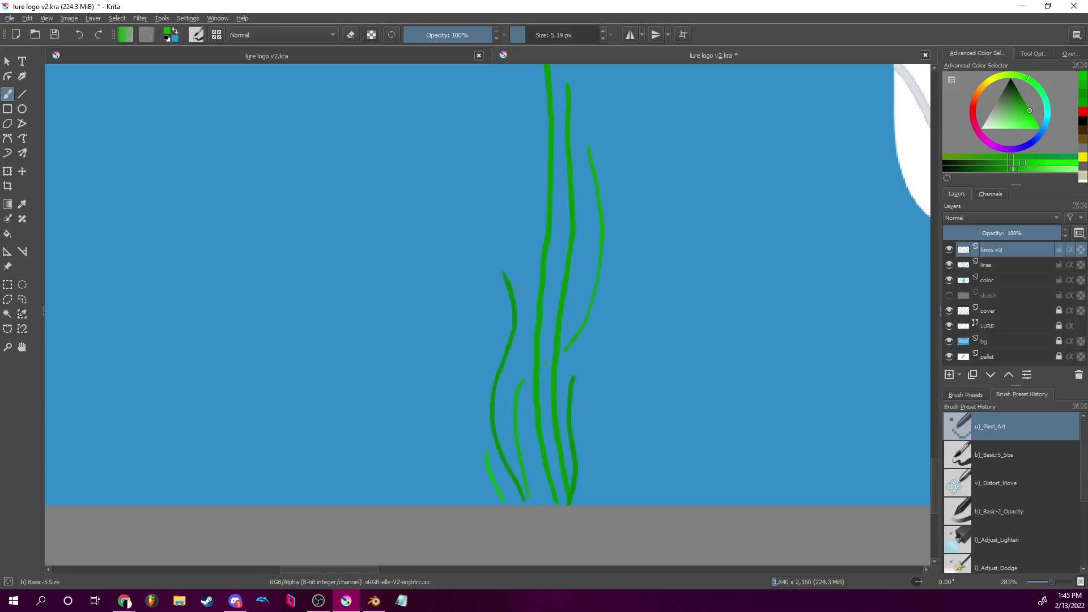
Redraw the bright green wavy stalk rising left of the tall pair, and add a thin frond arching above the tallest stalk's tip.
{"action": "scroll", "coordinate": [528, 162], "scroll_direction": "up", "scroll_amount": 3}
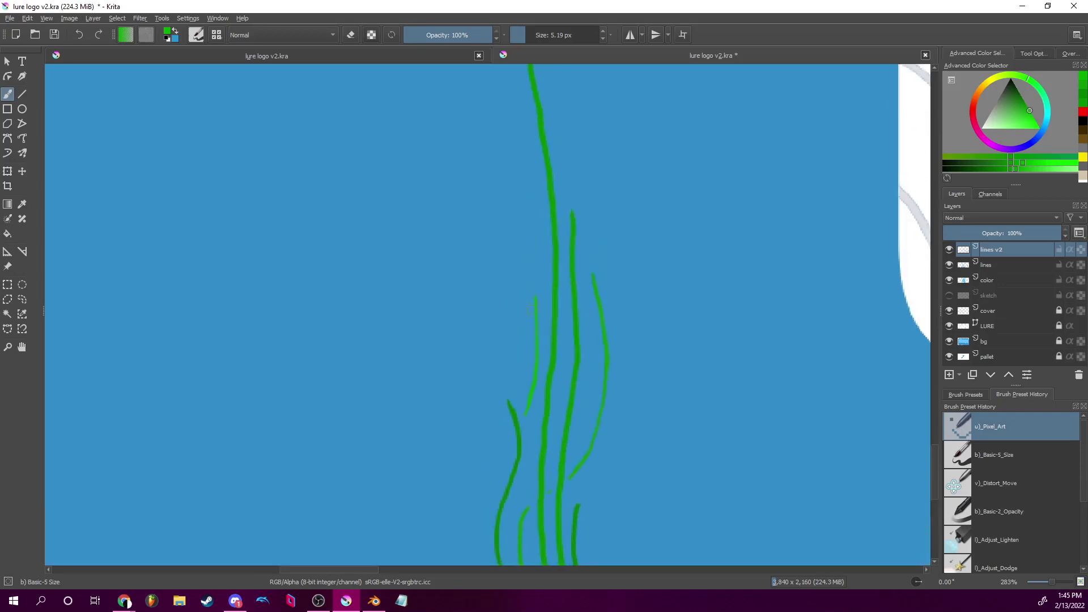
{"action": "left_click_drag", "start_coordinate": [535, 303], "coordinate": [534, 290]}
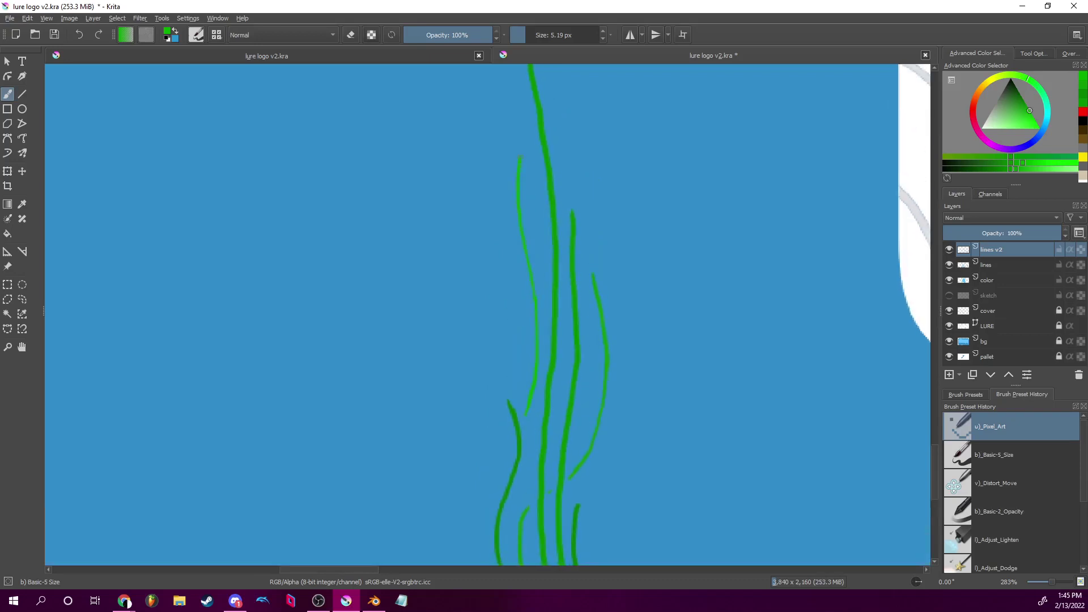
{"action": "scroll", "coordinate": [512, 250], "scroll_direction": "up", "scroll_amount": 3}
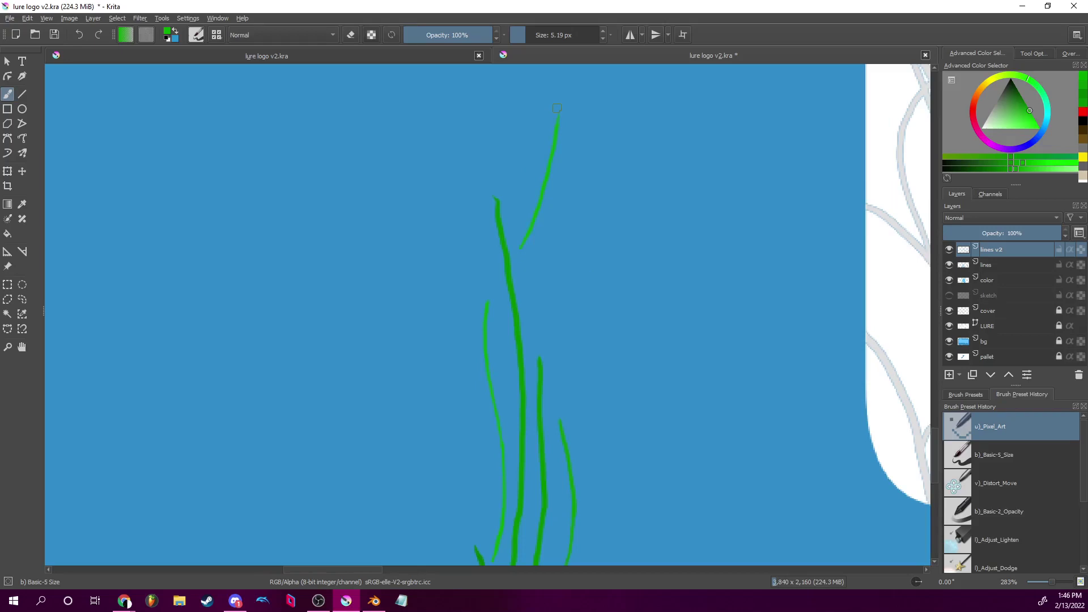
{"action": "left_click_drag", "start_coordinate": [562, 359], "coordinate": [592, 178]}
{"action": "left_click_drag", "start_coordinate": [637, 400], "coordinate": [654, 273]}
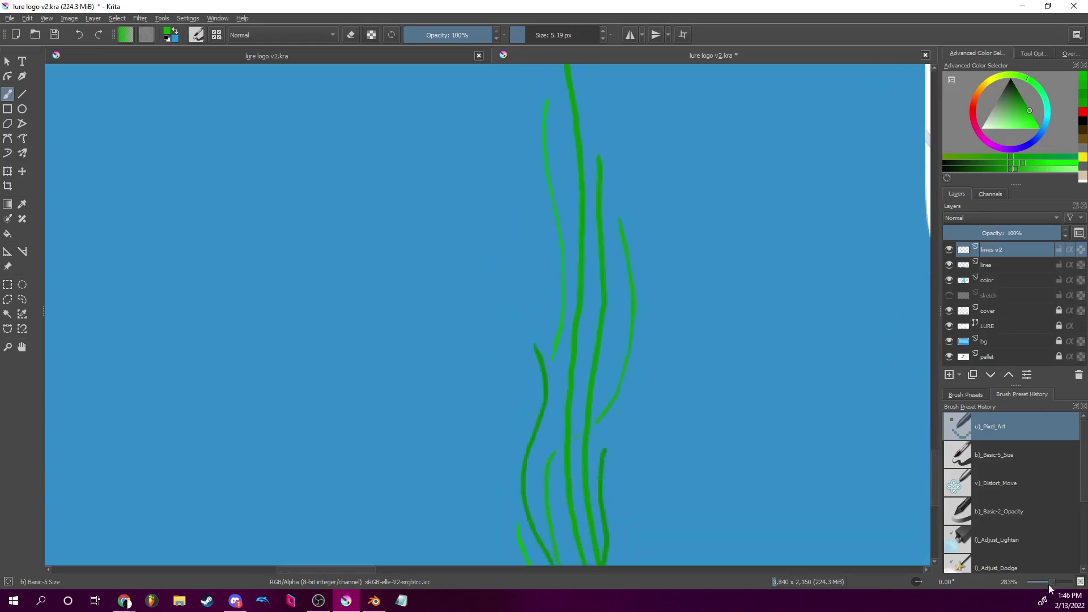
Examine the whole seaweed plant beside the lettering at 100% and its stalks at 400%.
{"action": "left_click_drag", "start_coordinate": [1052, 583], "coordinate": [1046, 582]}
{"action": "left_click_drag", "start_coordinate": [750, 339], "coordinate": [573, 246]}
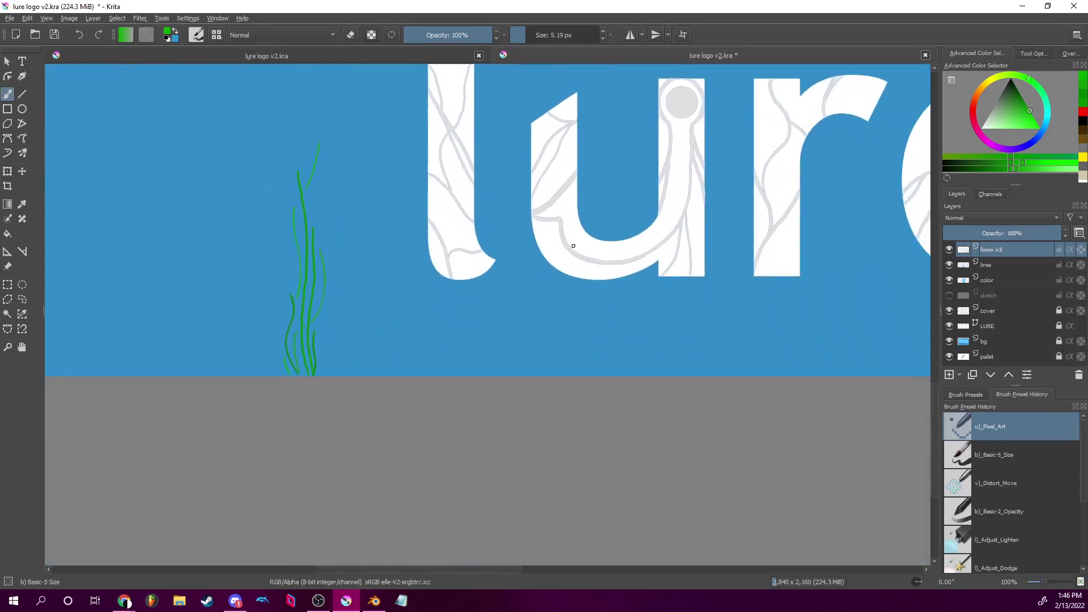
{"action": "left_click_drag", "start_coordinate": [1048, 579], "coordinate": [1053, 576]}
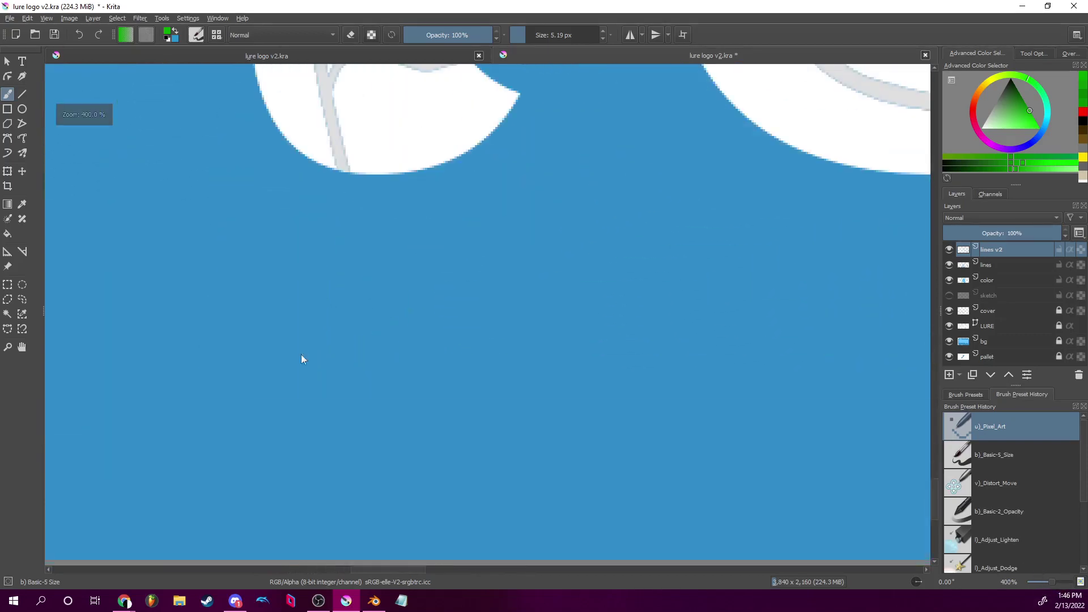
{"action": "left_click_drag", "start_coordinate": [363, 340], "coordinate": [770, 330]}
{"action": "right_click", "coordinate": [371, 310]}
{"action": "left_click", "coordinate": [615, 377]}
{"action": "left_click_drag", "start_coordinate": [498, 325], "coordinate": [708, 391]}
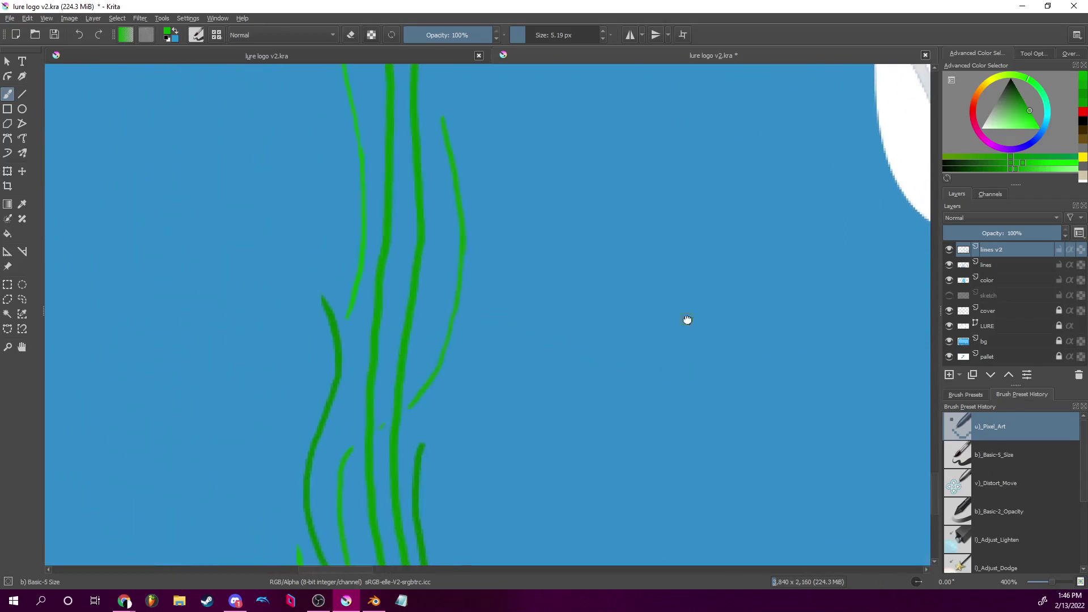
{"action": "left_click_drag", "start_coordinate": [685, 320], "coordinate": [674, 411]}
Pick a darker green, undo a trial stroke, and draw a hooked stalk across the plant's base and a short frond branching right above it.
{"action": "left_click_drag", "start_coordinate": [1022, 162], "coordinate": [1013, 165]}
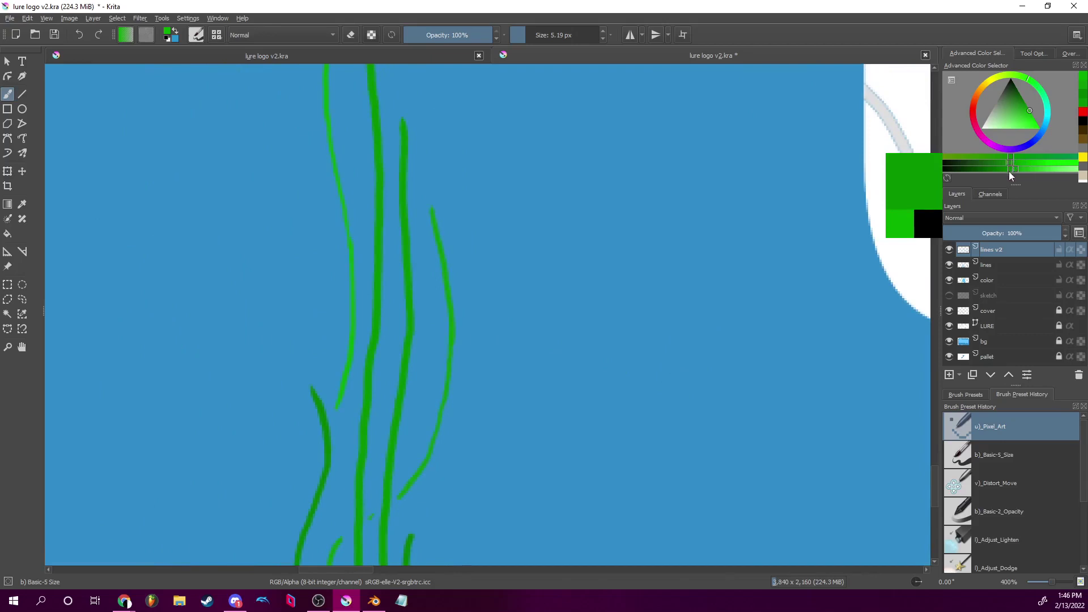
{"action": "left_click", "coordinate": [1002, 169]}
{"action": "left_click_drag", "start_coordinate": [493, 457], "coordinate": [508, 238]}
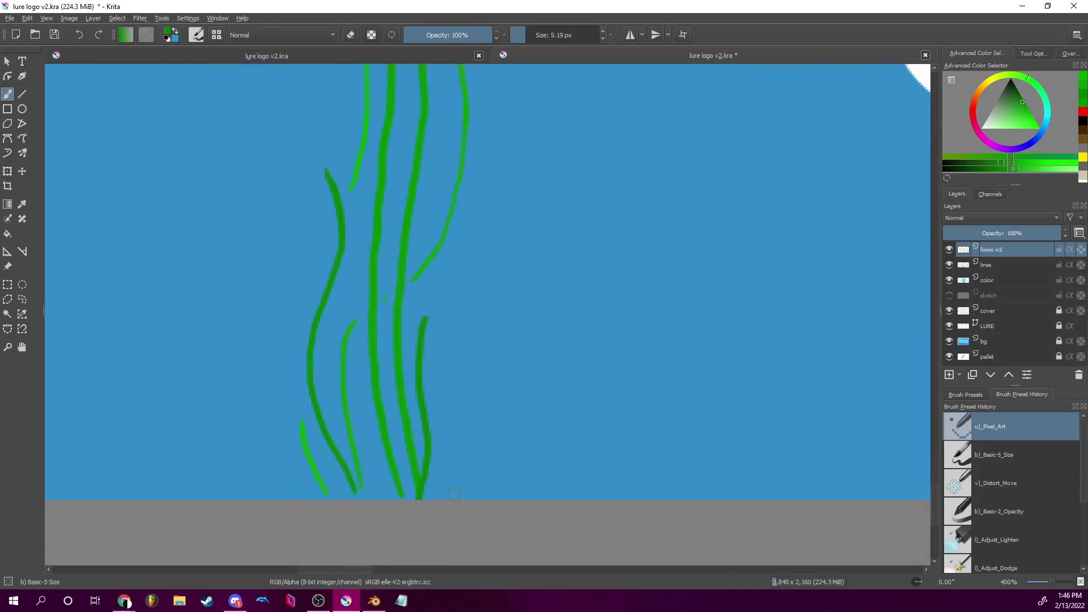
{"action": "mouse_move", "coordinate": [456, 496]}
{"action": "left_mouse_down"}
{"action": "mouse_move", "coordinate": [383, 381]}
{"action": "mouse_move", "coordinate": [380, 337]}
{"action": "mouse_move", "coordinate": [394, 311]}
{"action": "mouse_move", "coordinate": [444, 274]}
{"action": "left_mouse_up"}
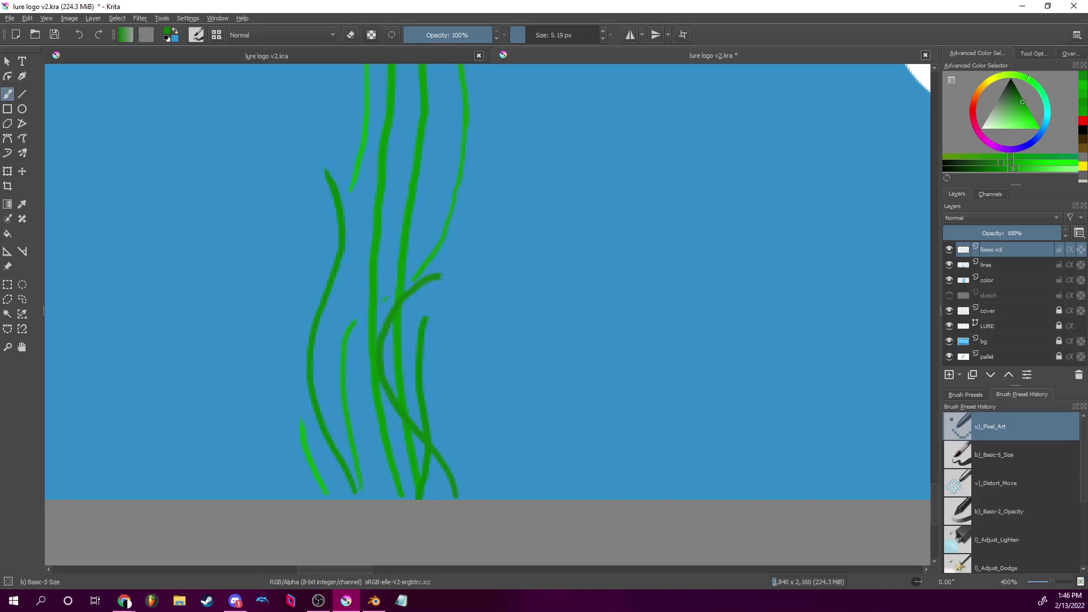
{"action": "key", "text": "ctrl+z"}
{"action": "mouse_move", "coordinate": [377, 495]}
{"action": "left_mouse_down"}
{"action": "mouse_move", "coordinate": [412, 469]}
{"action": "mouse_move", "coordinate": [442, 409]}
{"action": "mouse_move", "coordinate": [435, 373]}
{"action": "left_mouse_up"}
{"action": "mouse_move", "coordinate": [409, 323]}
{"action": "left_mouse_down"}
{"action": "mouse_move", "coordinate": [435, 272]}
{"action": "mouse_move", "coordinate": [477, 238]}
{"action": "left_mouse_up"}
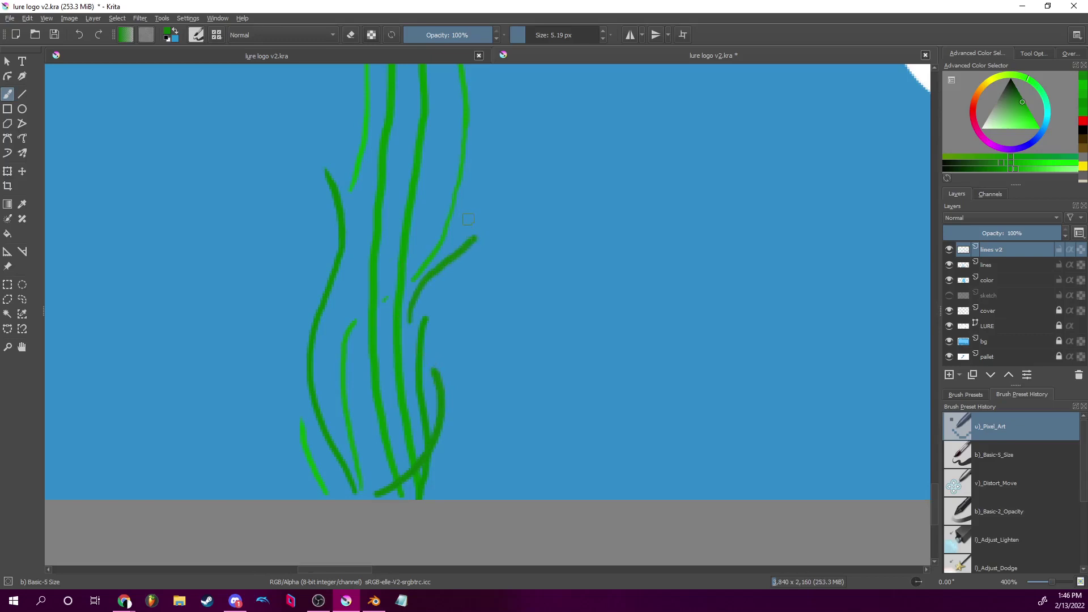
Pick an even darker green and draw a curved stalk from the base across the S-curved stalk, with a short separate piece above it.
{"action": "mouse_move", "coordinate": [584, 271]}
{"action": "left_mouse_down"}
{"action": "mouse_move", "coordinate": [624, 294]}
{"action": "mouse_move", "coordinate": [791, 166]}
{"action": "left_mouse_up"}
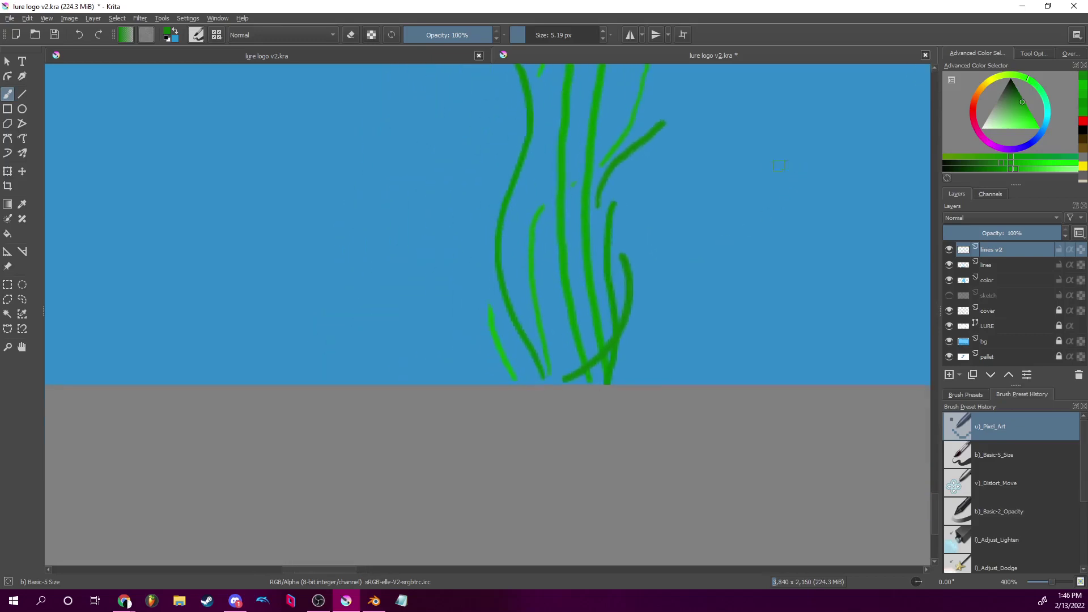
{"action": "left_click_drag", "start_coordinate": [585, 331], "coordinate": [610, 376]}
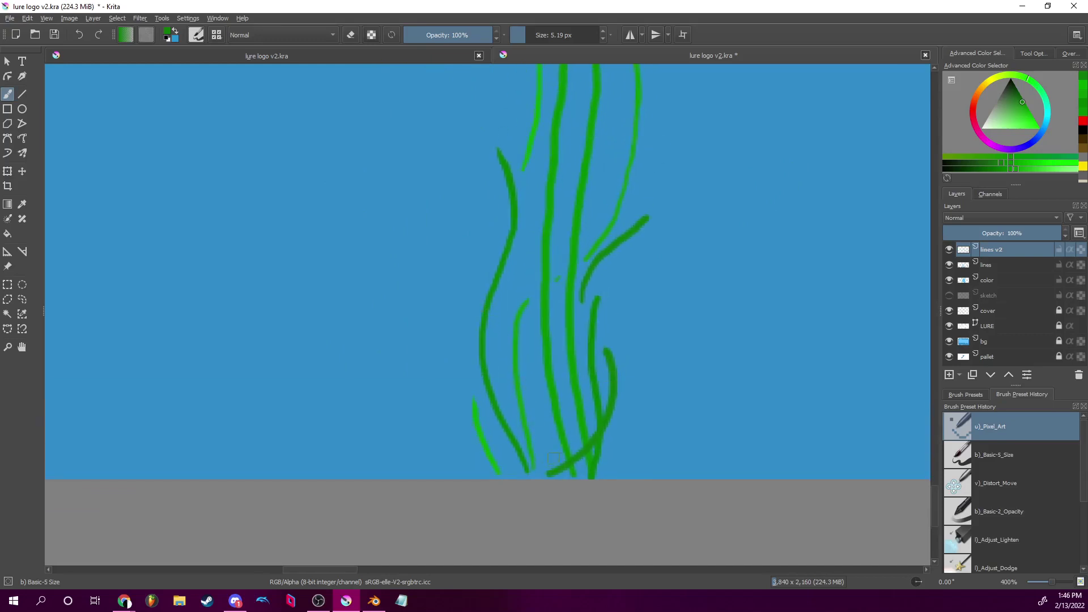
{"action": "left_click", "coordinate": [993, 165]}
{"action": "mouse_move", "coordinate": [548, 470]}
{"action": "left_mouse_down"}
{"action": "mouse_move", "coordinate": [533, 429]}
{"action": "mouse_move", "coordinate": [463, 356]}
{"action": "mouse_move", "coordinate": [464, 342]}
{"action": "mouse_move", "coordinate": [504, 316]}
{"action": "mouse_move", "coordinate": [517, 280]}
{"action": "left_mouse_up"}
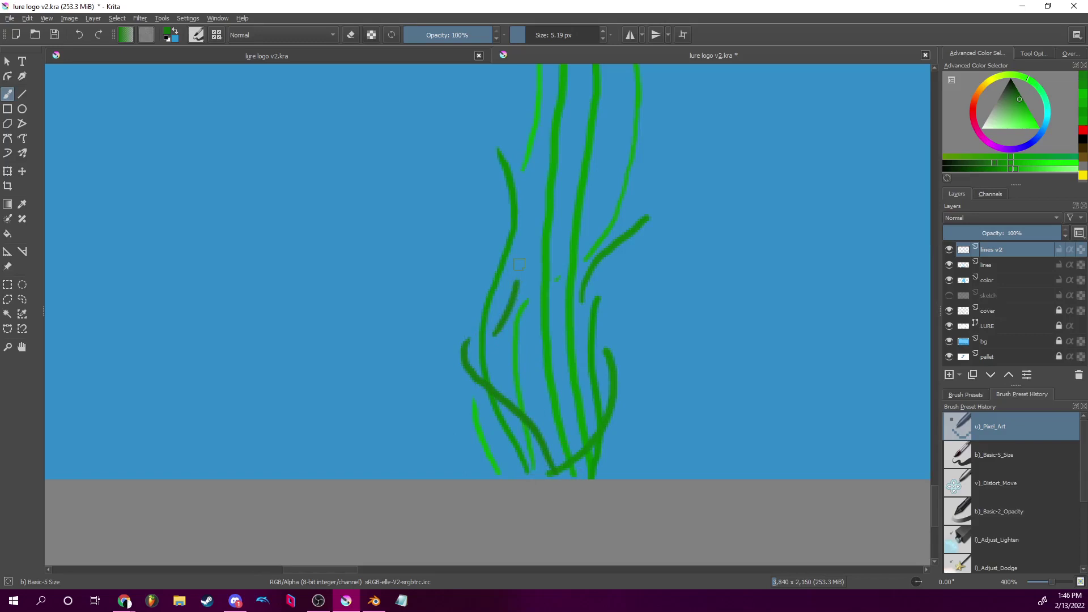
Pick a lighter green and draw a thin diagonal stalk from the S-curved stalk up across the tall pair to the right-hand frond.
{"action": "left_click_drag", "start_coordinate": [679, 323], "coordinate": [669, 401]}
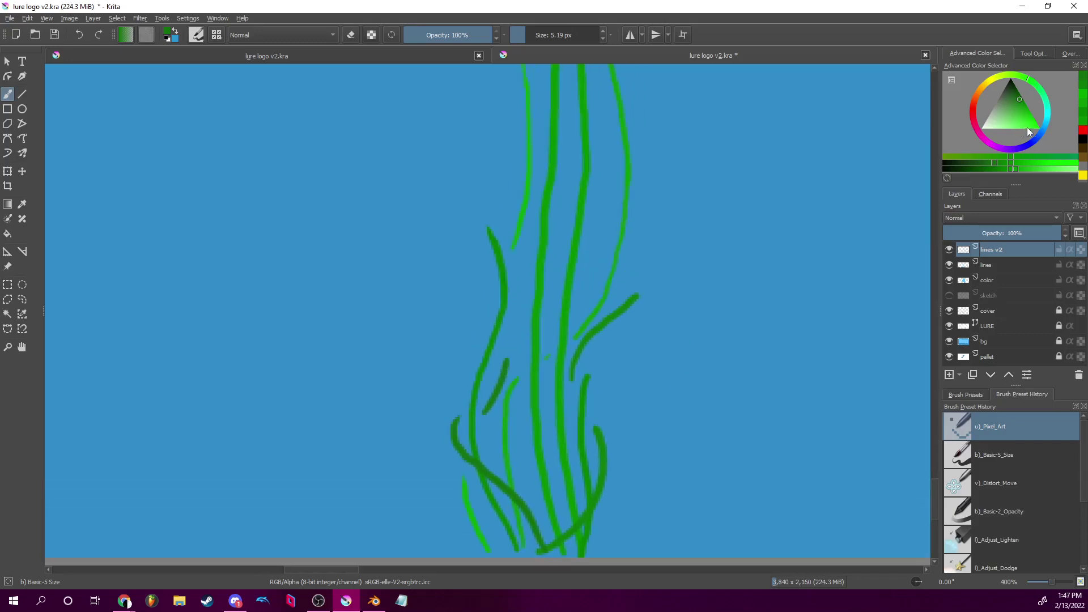
{"action": "mouse_move", "coordinate": [1015, 169]}
{"action": "left_mouse_down"}
{"action": "mouse_move", "coordinate": [997, 163]}
{"action": "mouse_move", "coordinate": [1013, 163]}
{"action": "left_mouse_up"}
{"action": "left_click_drag", "start_coordinate": [493, 308], "coordinate": [632, 77]}
{"action": "left_click_drag", "start_coordinate": [709, 210], "coordinate": [678, 347]}
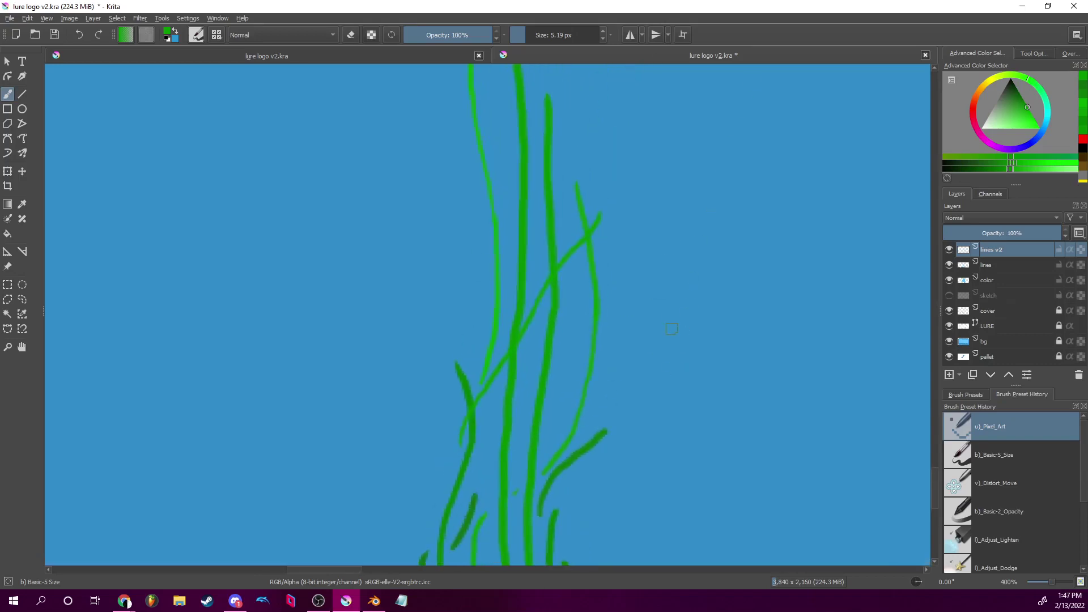
{"action": "left_click_drag", "start_coordinate": [715, 432], "coordinate": [515, 195]}
{"action": "left_click_drag", "start_coordinate": [558, 292], "coordinate": [580, 428]}
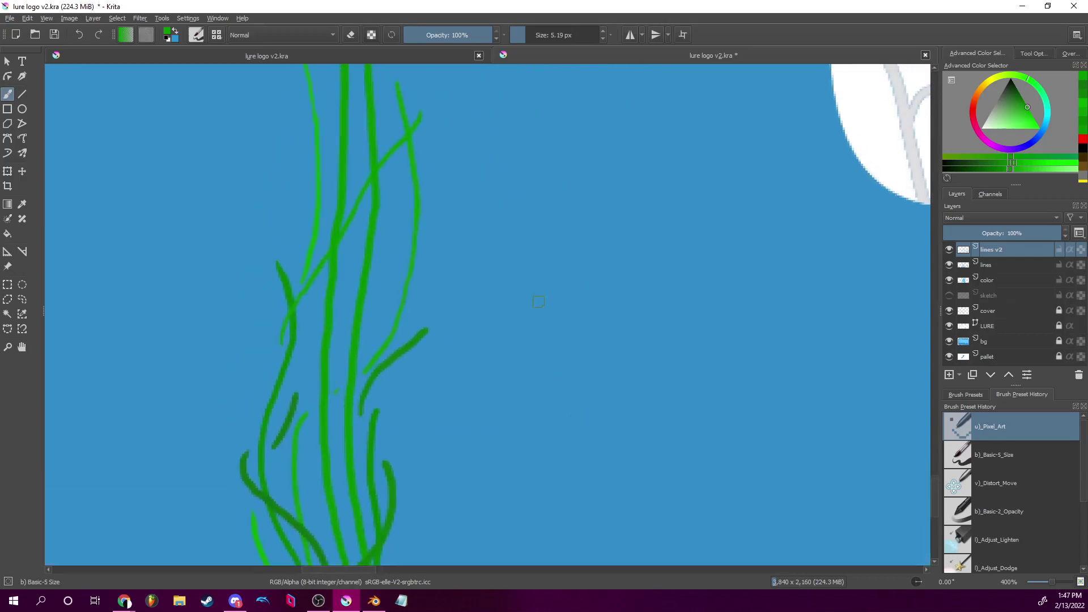
Show the My Favorites group of brush presets.
{"action": "left_click", "coordinate": [977, 394]}
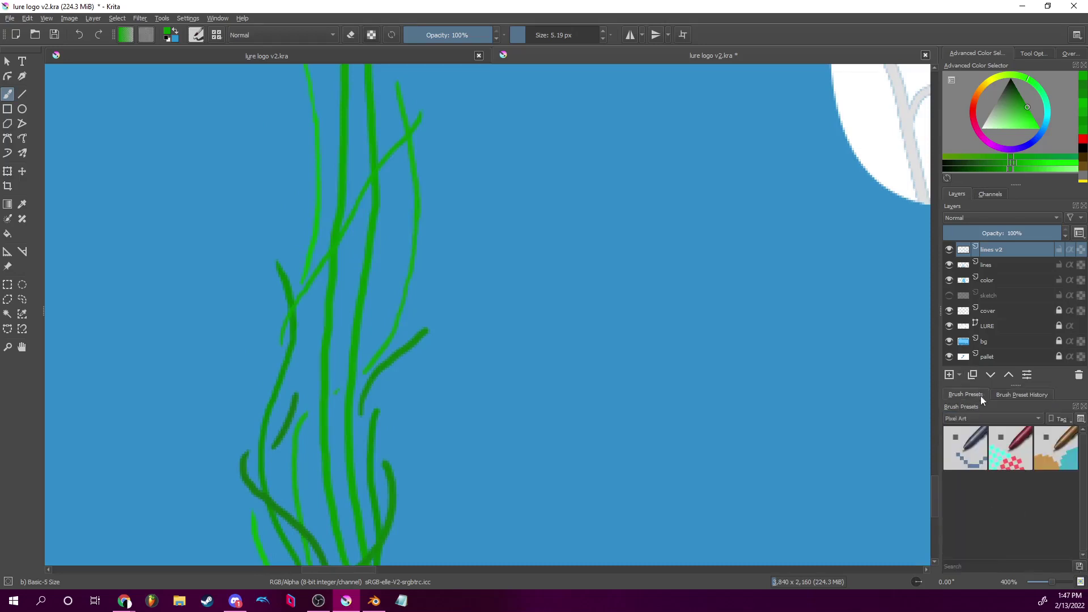
{"action": "left_click", "coordinate": [1017, 419]}
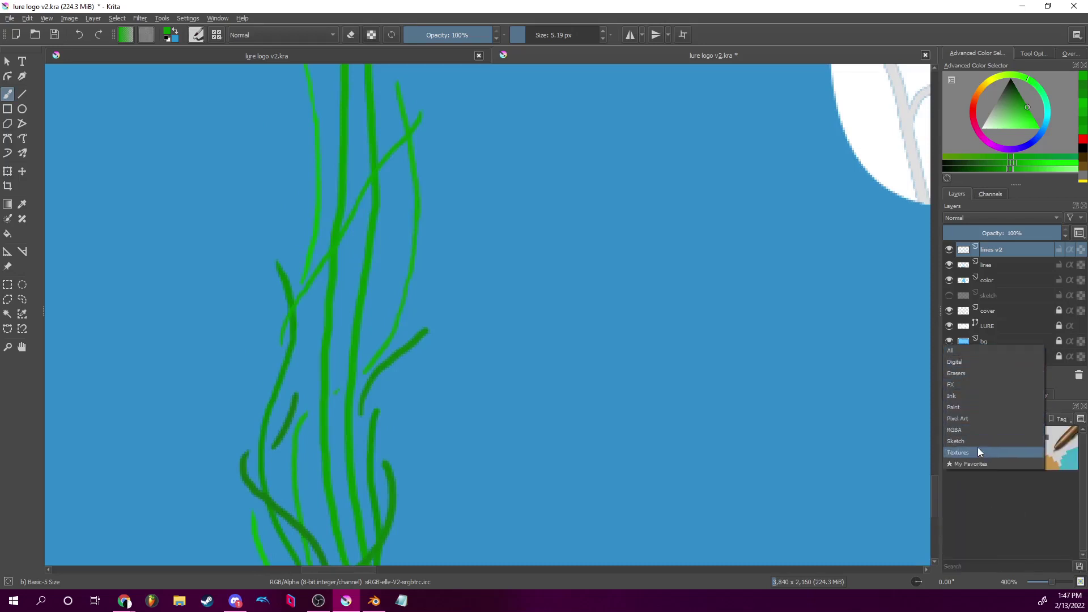
{"action": "left_click", "coordinate": [978, 464]}
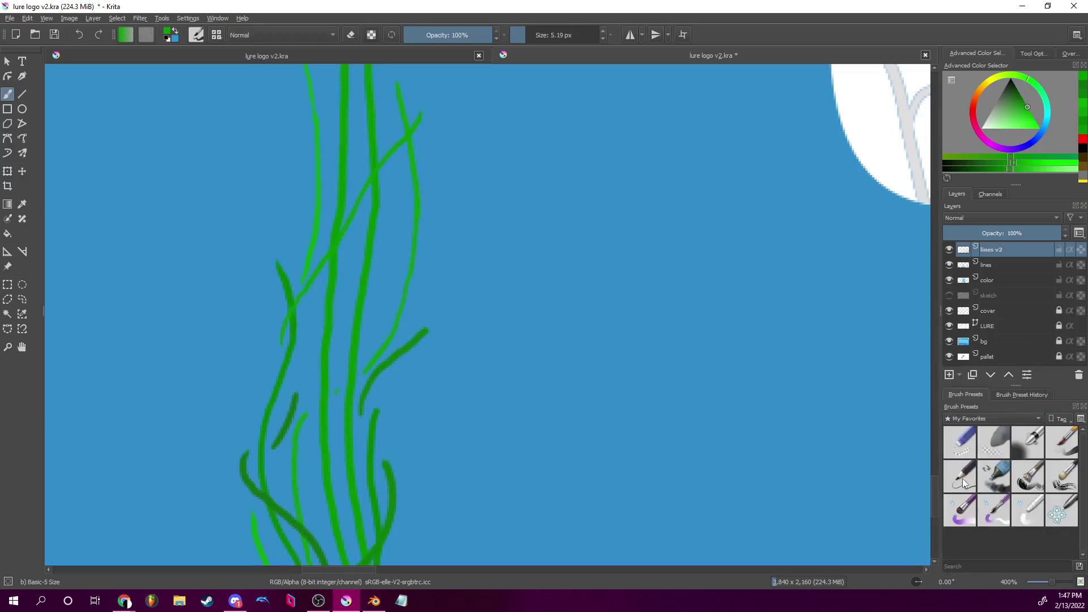
{"action": "mouse_move", "coordinate": [962, 479]}
{"action": "left_click_drag", "start_coordinate": [506, 230], "coordinate": [528, 424]}
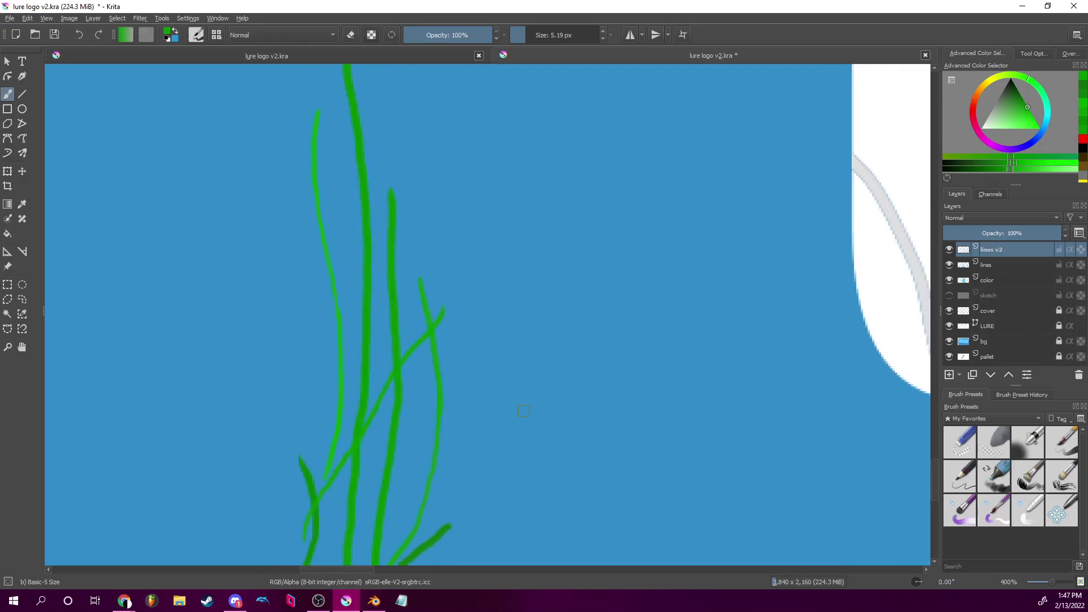
{"action": "right_click", "coordinate": [467, 272]}
{"action": "left_click", "coordinate": [659, 262]}
{"action": "scroll", "coordinate": [474, 277], "scroll_direction": "down", "scroll_amount": 10}
{"action": "mouse_move", "coordinate": [481, 278]}
{"action": "left_mouse_down"}
{"action": "mouse_move", "coordinate": [505, 409]}
{"action": "mouse_move", "coordinate": [531, 233]}
{"action": "left_mouse_up"}
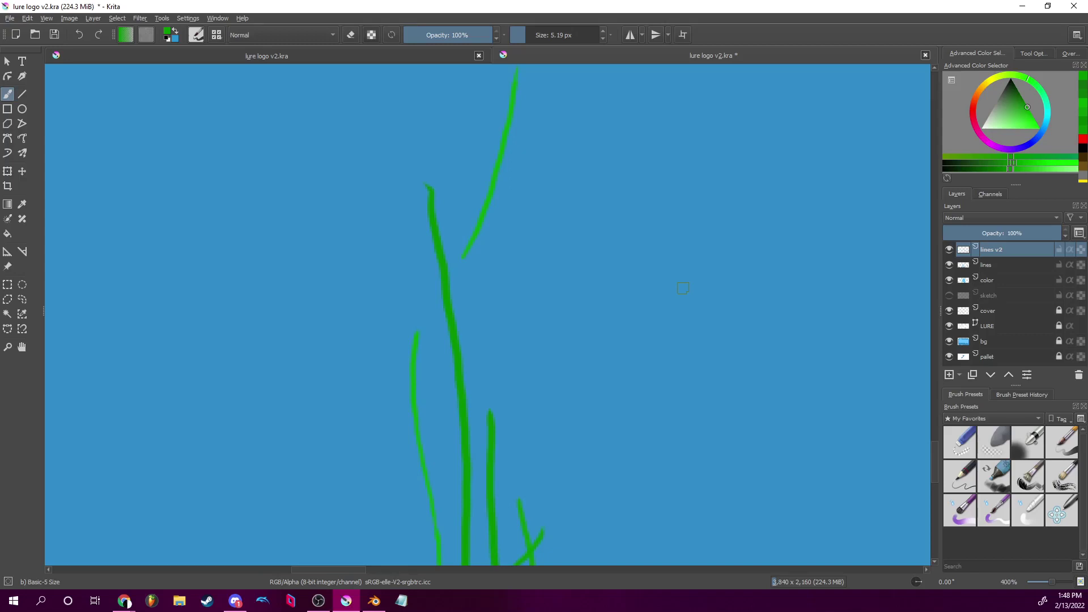
{"action": "left_click_drag", "start_coordinate": [611, 386], "coordinate": [669, 218]}
{"action": "left_click_drag", "start_coordinate": [652, 418], "coordinate": [648, 232]}
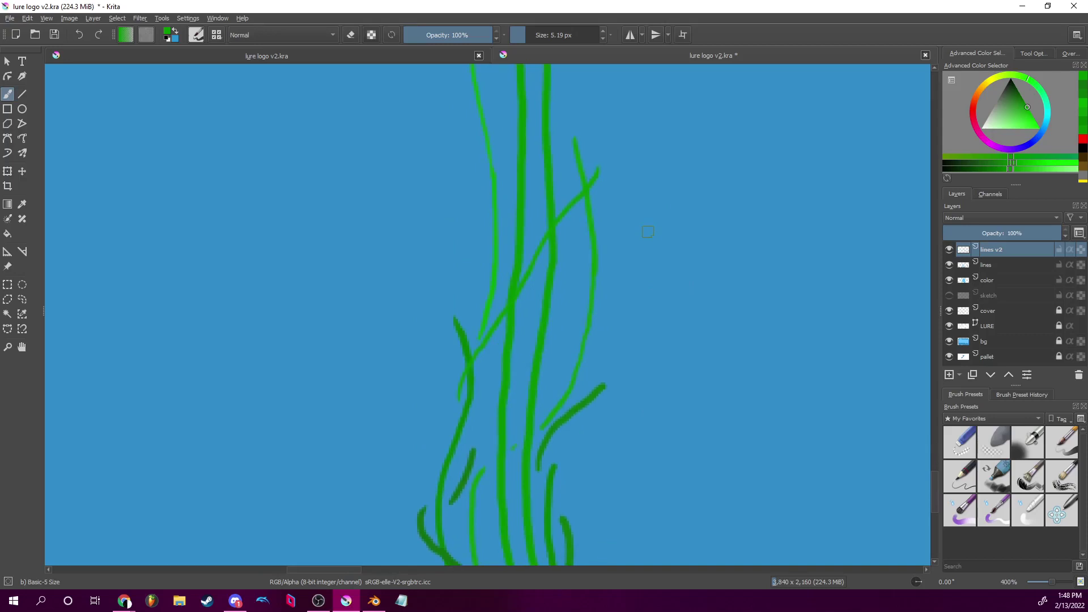
{"action": "left_click_drag", "start_coordinate": [656, 160], "coordinate": [665, 275]}
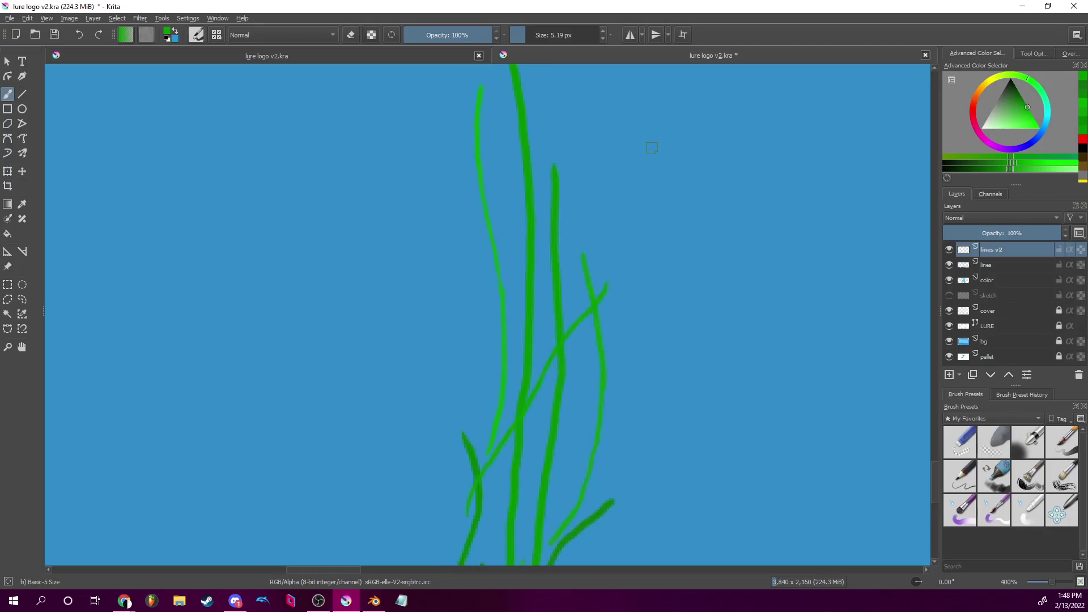
{"action": "mouse_move", "coordinate": [649, 254]}
{"action": "left_mouse_down"}
{"action": "mouse_move", "coordinate": [648, 393]}
{"action": "mouse_move", "coordinate": [648, 215]}
{"action": "left_mouse_up"}
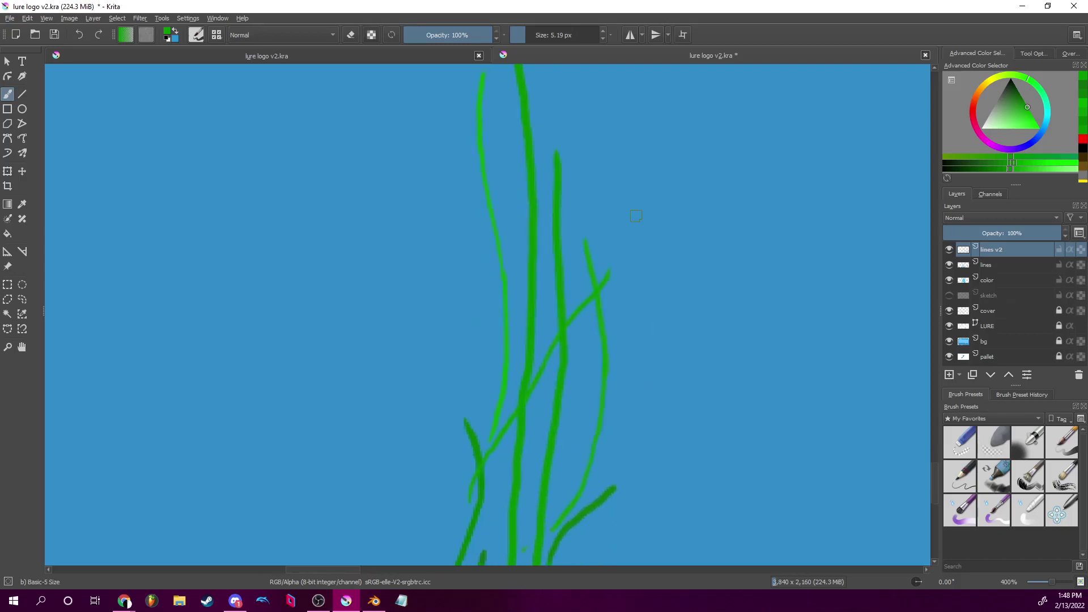
{"action": "scroll", "coordinate": [636, 216], "scroll_direction": "down", "scroll_amount": 6}
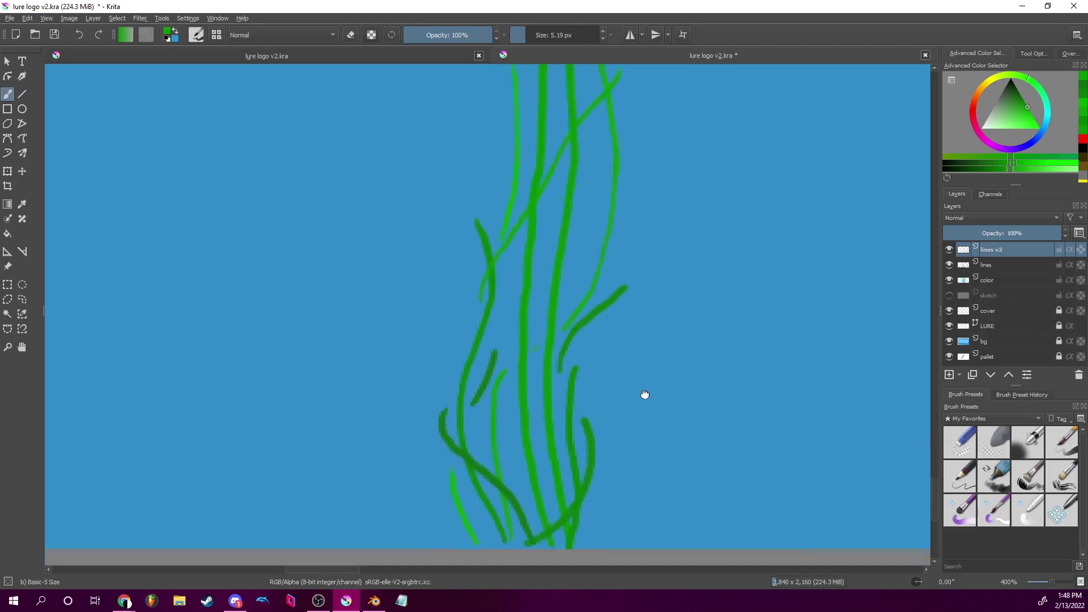
{"action": "right_click", "coordinate": [745, 252]}
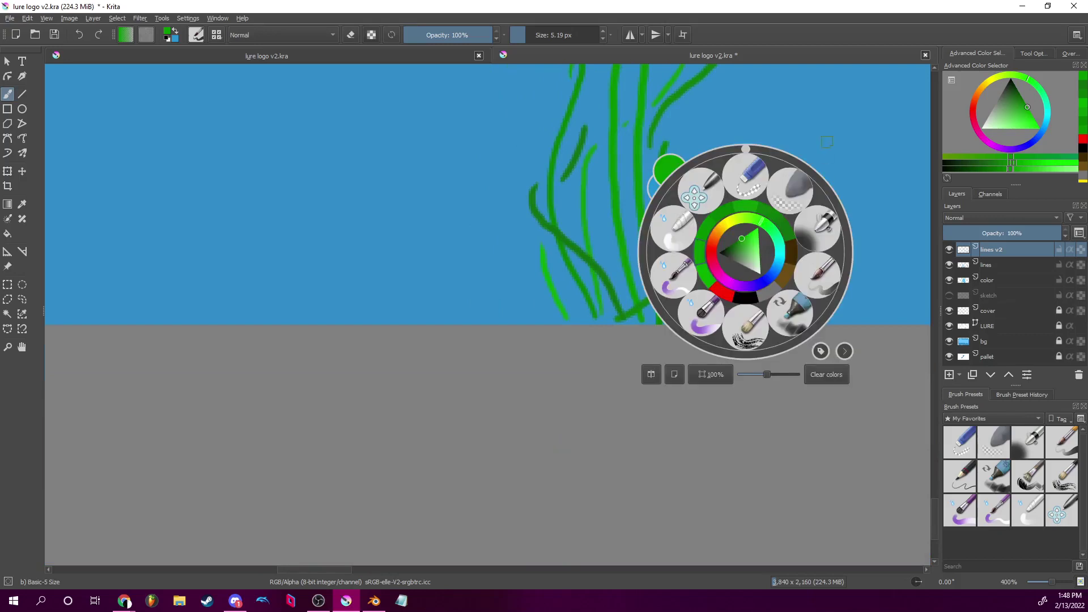
{"action": "left_click", "coordinate": [879, 195]}
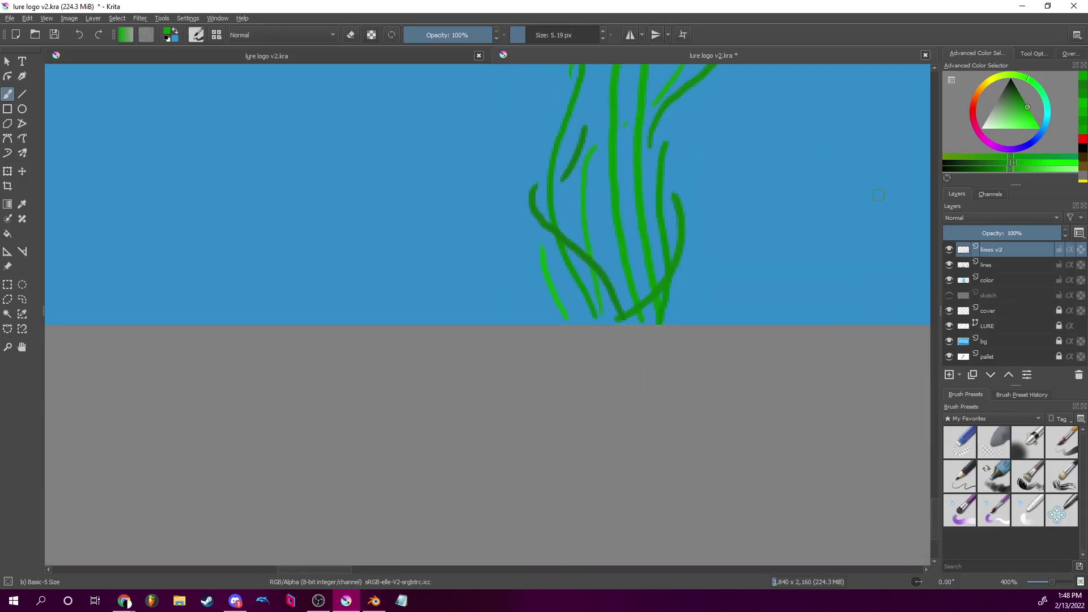
Make the color layer active, and undo the test strokes scribbled across the plant's base.
{"action": "left_click", "coordinate": [999, 280]}
{"action": "left_click_drag", "start_coordinate": [562, 232], "coordinate": [819, 150]}
{"action": "mouse_move", "coordinate": [700, 155]}
{"action": "left_mouse_down"}
{"action": "mouse_move", "coordinate": [711, 205]}
{"action": "mouse_move", "coordinate": [697, 163]}
{"action": "left_mouse_up"}
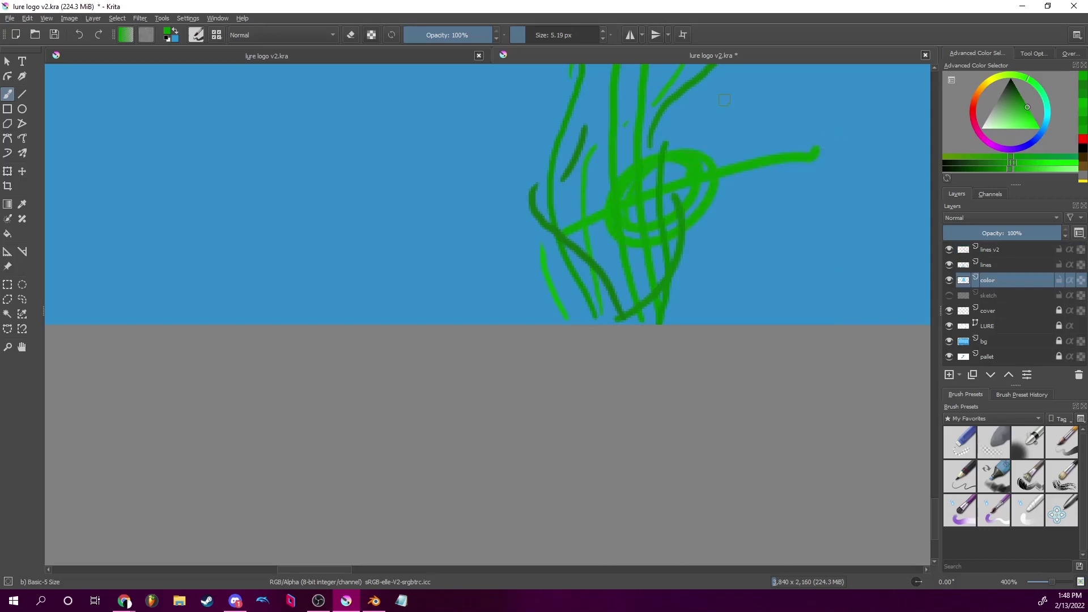
{"action": "key", "text": "ctrl+z"}
{"action": "key", "text": "ctrl+z"}
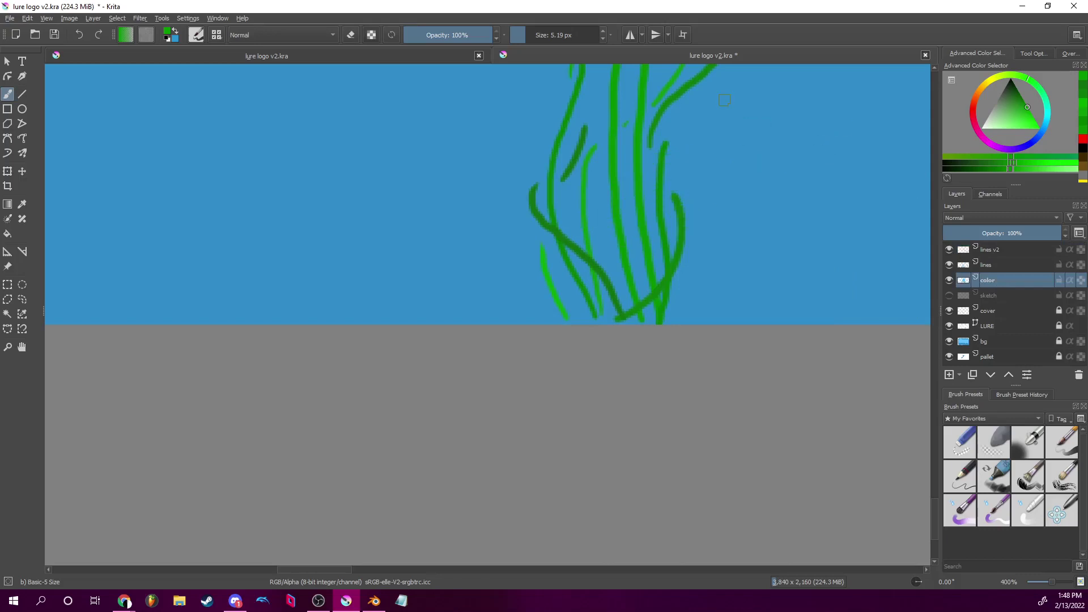
Show the brush smoothing options, and undo a long trial stroke beside the plant.
{"action": "scroll", "coordinate": [724, 99], "scroll_direction": "up", "scroll_amount": 5}
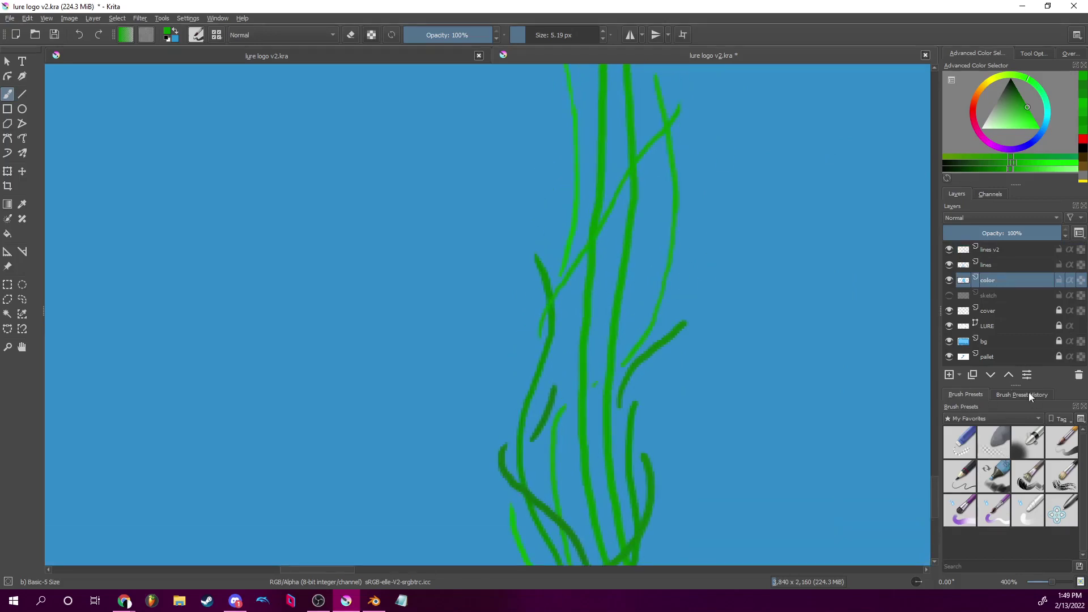
{"action": "left_click", "coordinate": [1033, 53]}
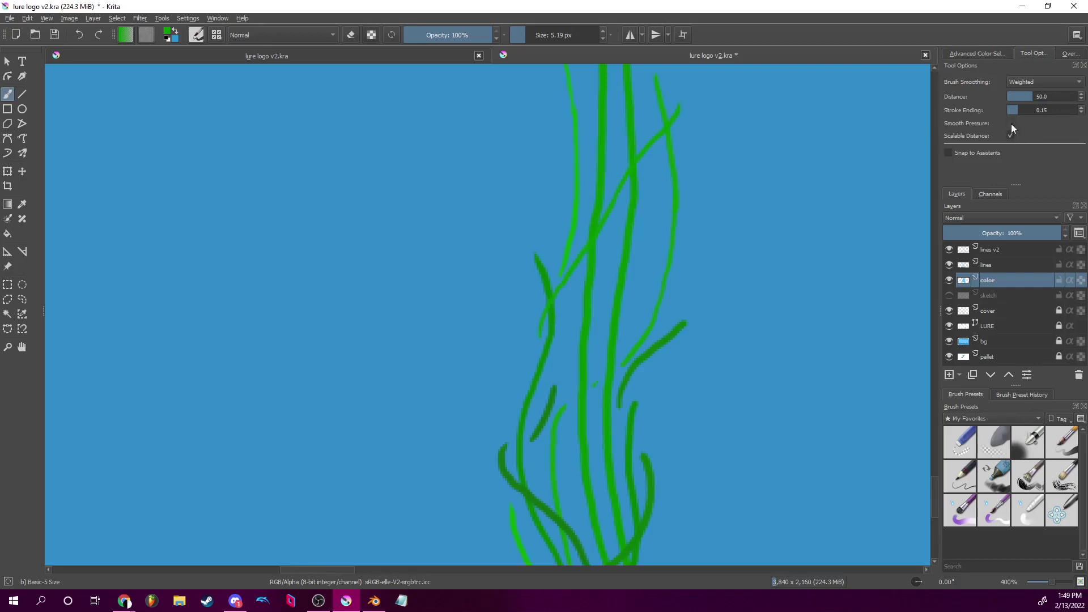
{"action": "mouse_move", "coordinate": [681, 229]}
{"action": "left_mouse_down"}
{"action": "mouse_move", "coordinate": [693, 225]}
{"action": "mouse_move", "coordinate": [725, 266]}
{"action": "mouse_move", "coordinate": [772, 264]}
{"action": "mouse_move", "coordinate": [770, 191]}
{"action": "mouse_move", "coordinate": [812, 240]}
{"action": "mouse_move", "coordinate": [816, 311]}
{"action": "mouse_move", "coordinate": [839, 216]}
{"action": "mouse_move", "coordinate": [872, 245]}
{"action": "mouse_move", "coordinate": [850, 386]}
{"action": "mouse_move", "coordinate": [827, 299]}
{"action": "mouse_move", "coordinate": [754, 439]}
{"action": "mouse_move", "coordinate": [814, 362]}
{"action": "mouse_move", "coordinate": [863, 418]}
{"action": "mouse_move", "coordinate": [876, 489]}
{"action": "mouse_move", "coordinate": [879, 466]}
{"action": "left_mouse_up"}
{"action": "key", "text": "ctrl+z"}
{"action": "left_click_drag", "start_coordinate": [723, 208], "coordinate": [674, 273]}
{"action": "mouse_move", "coordinate": [672, 208]}
{"action": "left_mouse_down"}
{"action": "mouse_move", "coordinate": [683, 246]}
{"action": "mouse_move", "coordinate": [681, 152]}
{"action": "left_mouse_up"}
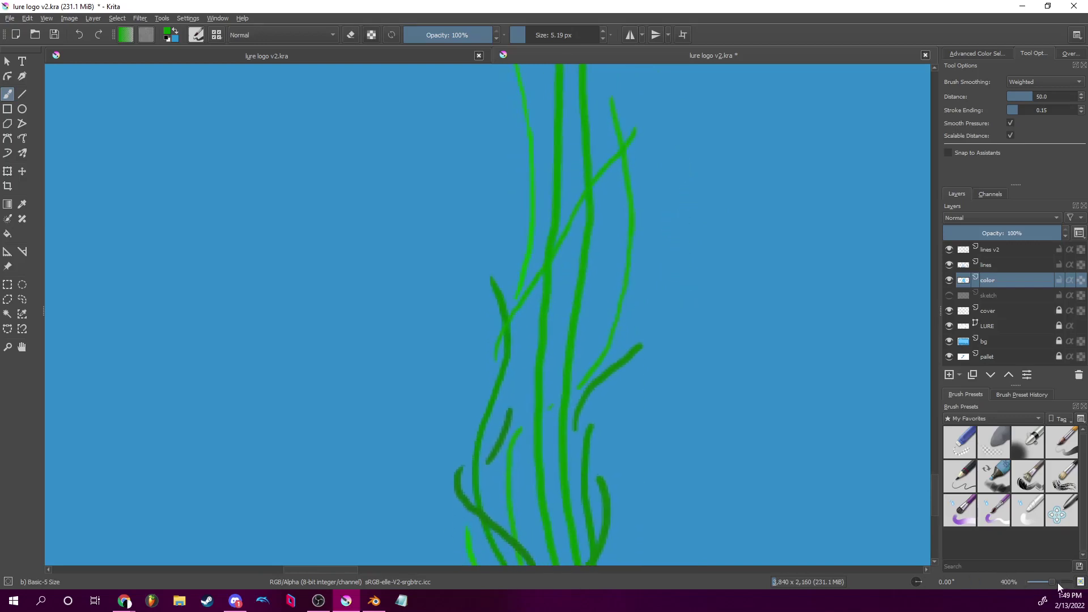
{"action": "left_click_drag", "start_coordinate": [1055, 582], "coordinate": [1056, 582]}
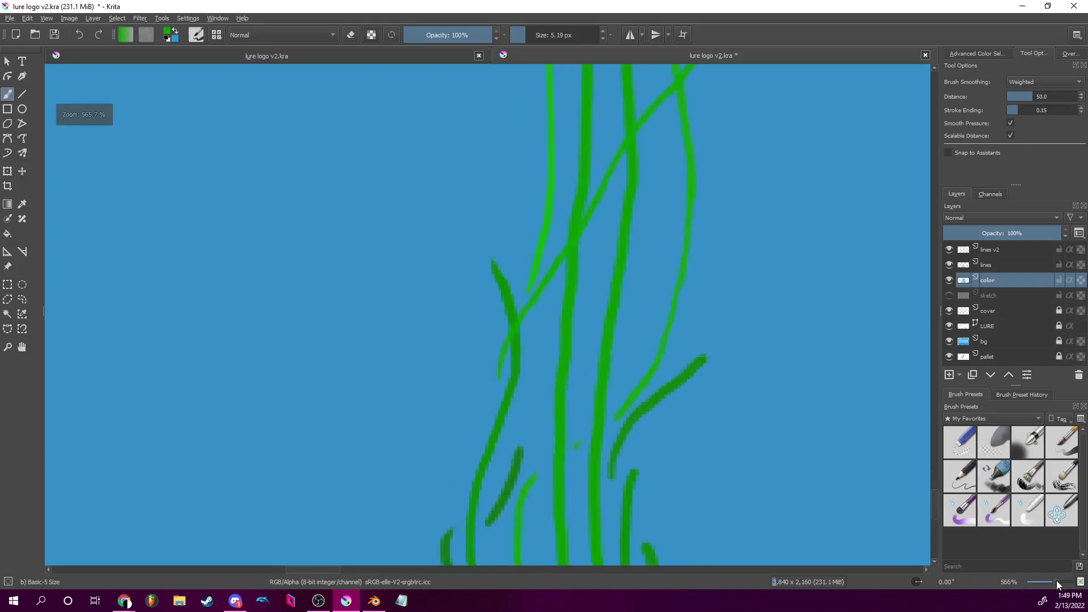
Draw the first few short leaf strokes on the outer edge of the thin right-hand stalk's lower half.
{"action": "left_click_drag", "start_coordinate": [728, 158], "coordinate": [682, 287]}
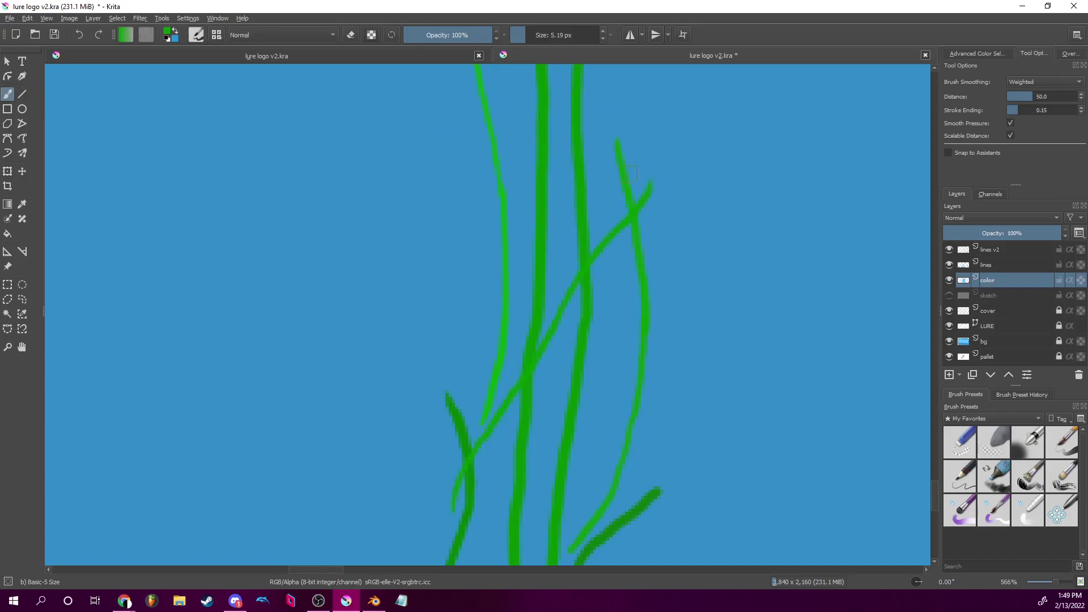
{"action": "left_click_drag", "start_coordinate": [921, 583], "coordinate": [919, 578]}
{"action": "left_click_drag", "start_coordinate": [529, 168], "coordinate": [495, 287]}
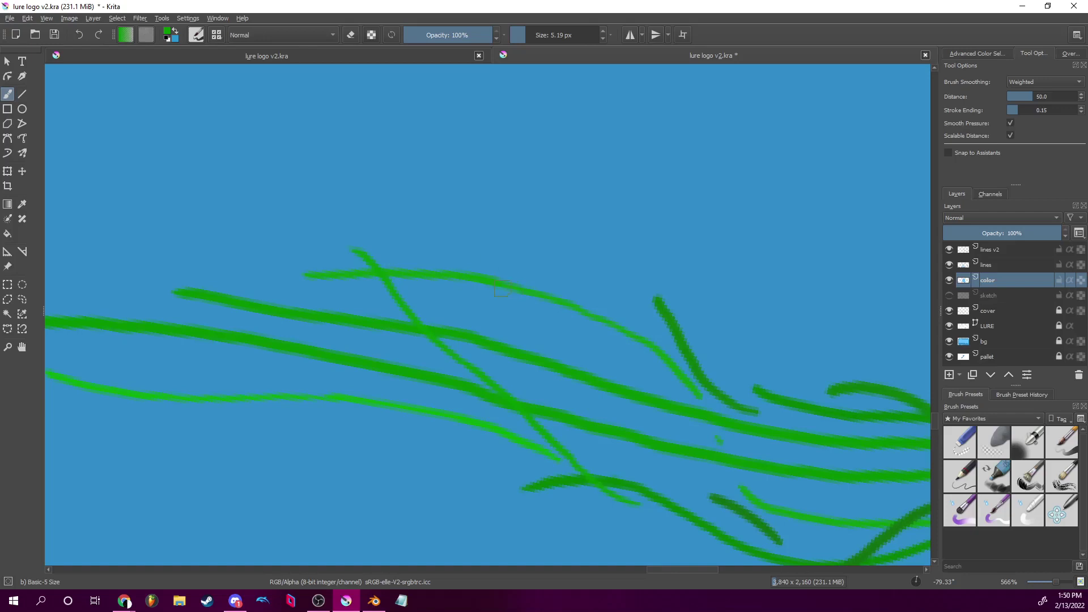
{"action": "left_click_drag", "start_coordinate": [599, 313], "coordinate": [605, 291]}
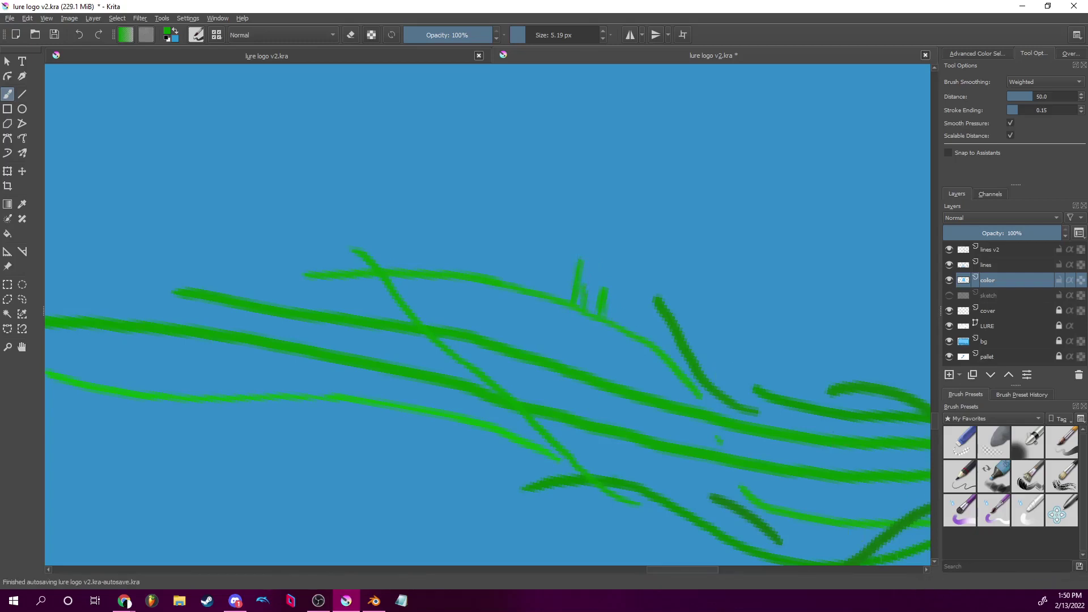
Add matching short leaves on the inner edge of the right-hand stalk, plus another leaf on its outer edge.
{"action": "key", "text": "4"}
{"action": "key", "text": "4"}
{"action": "key", "text": "4"}
{"action": "key", "text": "4"}
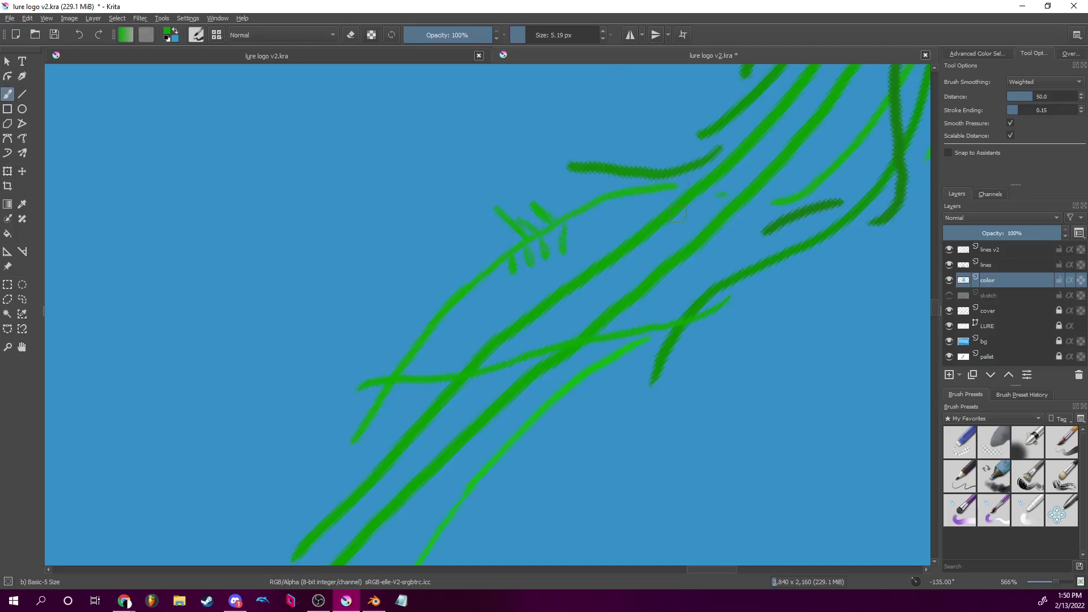
{"action": "mouse_move", "coordinate": [581, 373]}
{"action": "left_mouse_down"}
{"action": "mouse_move", "coordinate": [686, 277]}
{"action": "mouse_move", "coordinate": [593, 419]}
{"action": "left_mouse_up"}
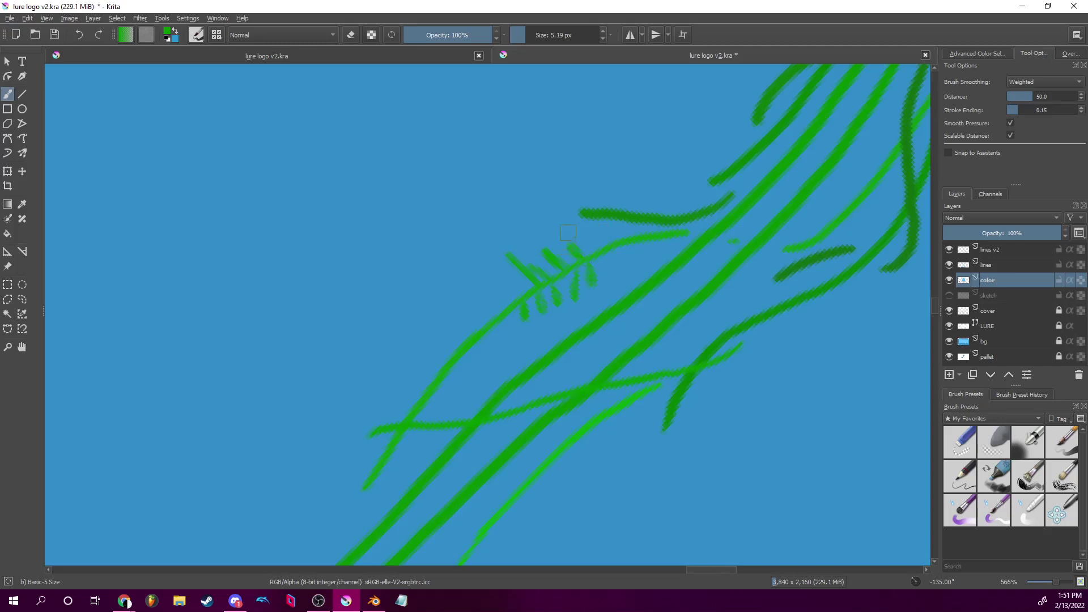
{"action": "mouse_move", "coordinate": [710, 327]}
{"action": "left_mouse_down"}
{"action": "mouse_move", "coordinate": [537, 362]}
{"action": "mouse_move", "coordinate": [429, 472]}
{"action": "mouse_move", "coordinate": [530, 364]}
{"action": "mouse_move", "coordinate": [612, 244]}
{"action": "mouse_move", "coordinate": [607, 233]}
{"action": "mouse_move", "coordinate": [704, 267]}
{"action": "mouse_move", "coordinate": [799, 232]}
{"action": "left_mouse_up"}
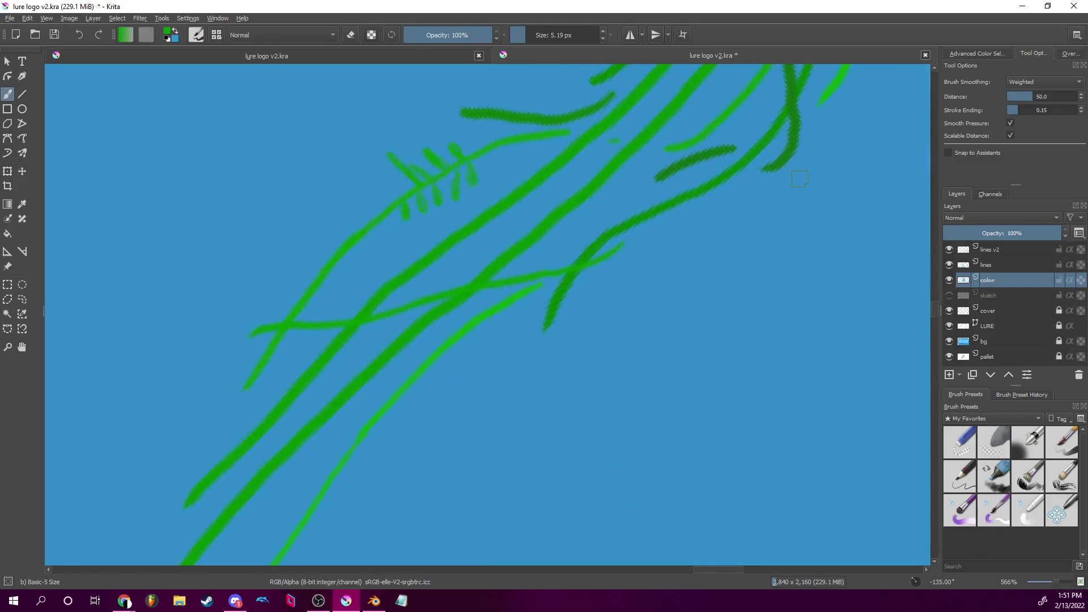
Continue the small leaves along both edges down to the base of the right-hand stalk, and undo one stroke.
{"action": "left_click_drag", "start_coordinate": [913, 582], "coordinate": [907, 576]}
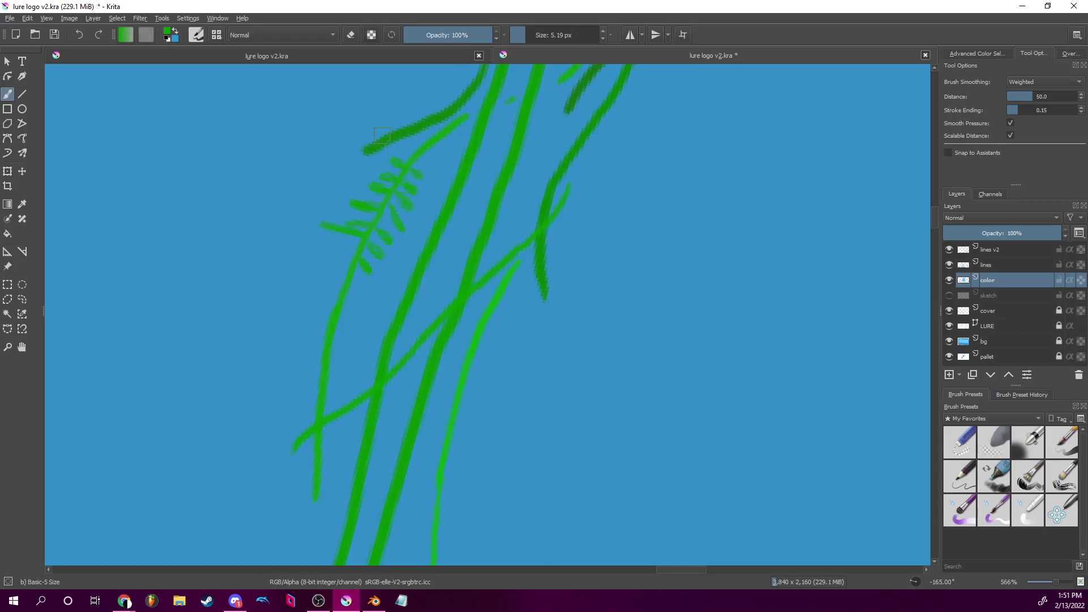
{"action": "left_click_drag", "start_coordinate": [472, 152], "coordinate": [444, 254]}
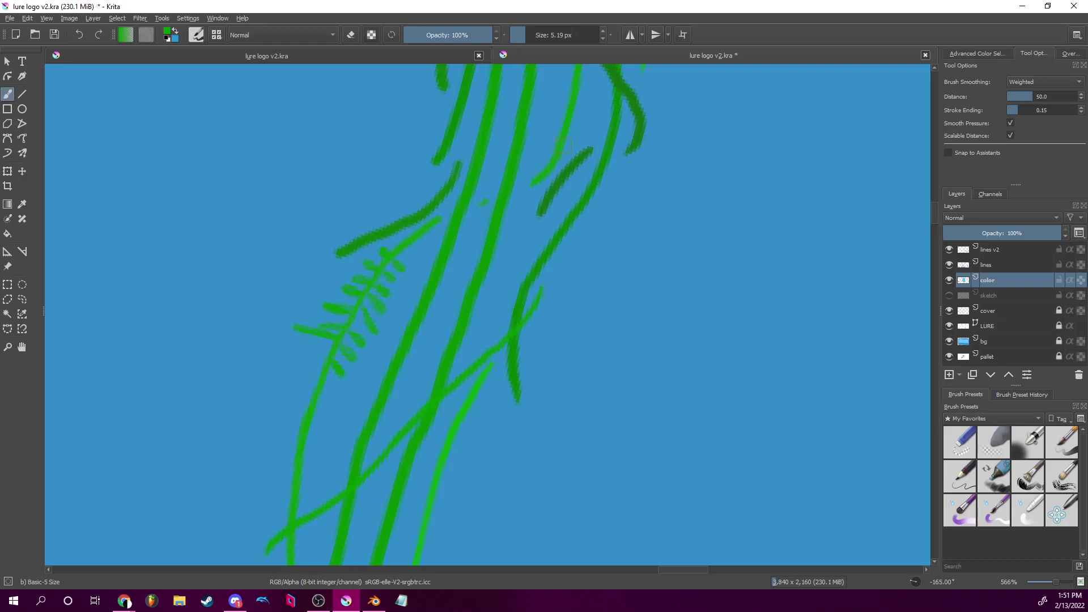
{"action": "left_click_drag", "start_coordinate": [563, 146], "coordinate": [496, 206]}
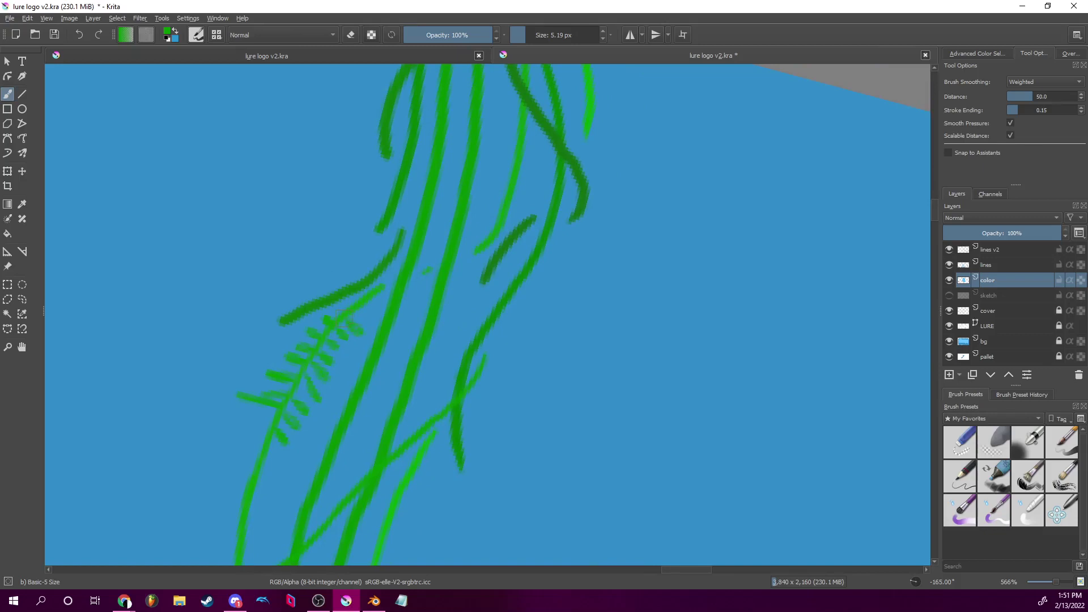
{"action": "key", "text": "ctrl+z"}
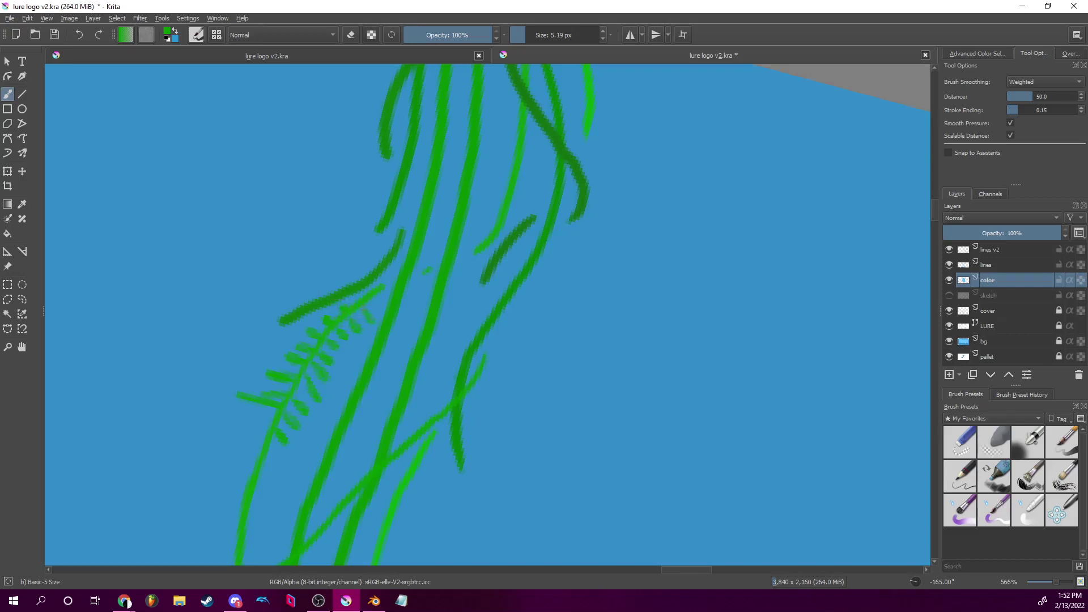
{"action": "left_click_drag", "start_coordinate": [456, 387], "coordinate": [607, 193]}
{"action": "left_click_drag", "start_coordinate": [916, 579], "coordinate": [916, 574]}
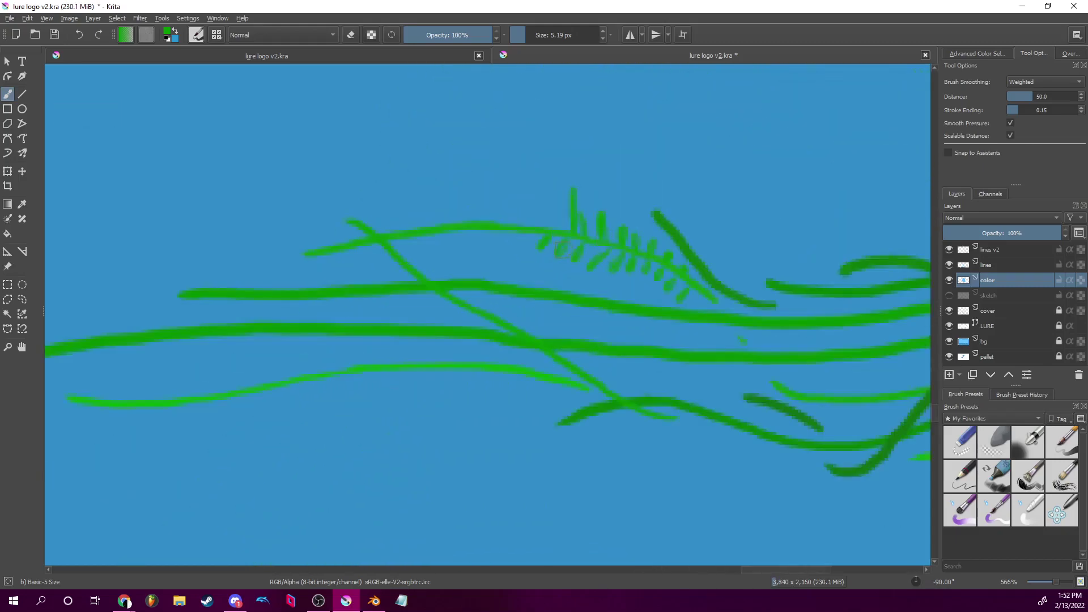
Extend the leaves up the right-hand stalk, filling the inner edge up to just below the diagonal stalk's crossing.
{"action": "scroll", "coordinate": [917, 580], "scroll_direction": "down", "scroll_amount": 3}
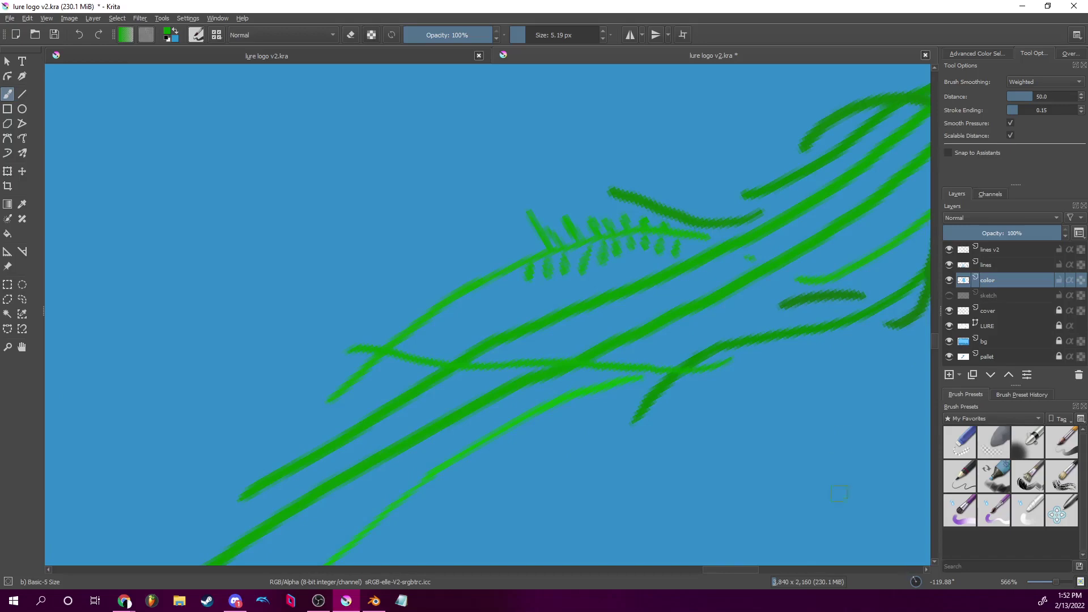
{"action": "scroll", "coordinate": [915, 581], "scroll_direction": "down", "scroll_amount": 2}
{"action": "scroll", "coordinate": [914, 582], "scroll_direction": "up", "scroll_amount": 8}
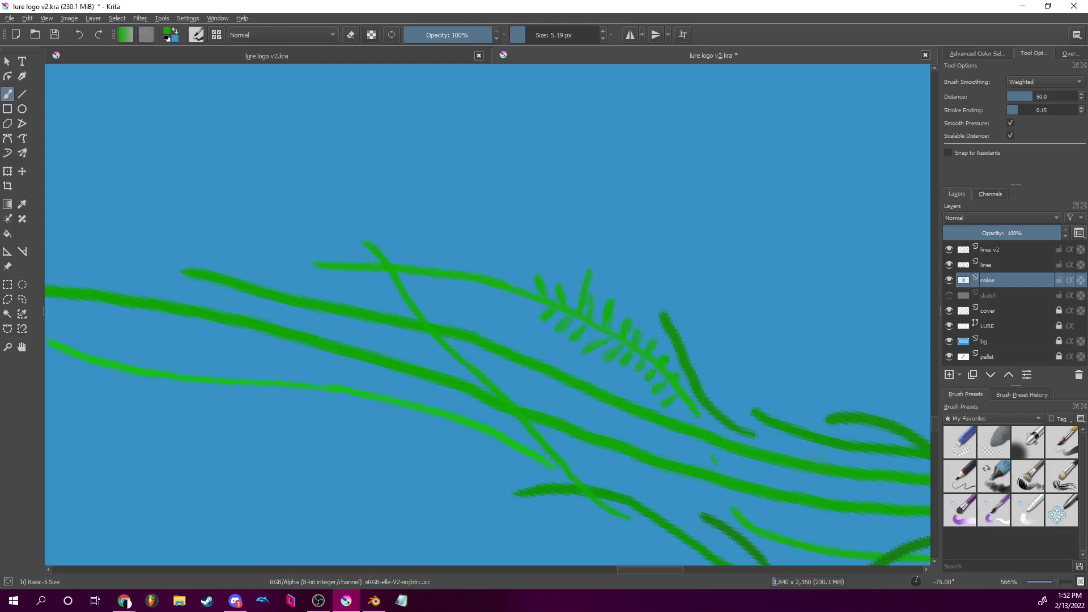
{"action": "mouse_move", "coordinate": [919, 585]}
{"action": "left_mouse_down"}
{"action": "mouse_move", "coordinate": [922, 573]}
{"action": "mouse_move", "coordinate": [923, 586]}
{"action": "mouse_move", "coordinate": [904, 588]}
{"action": "left_mouse_up"}
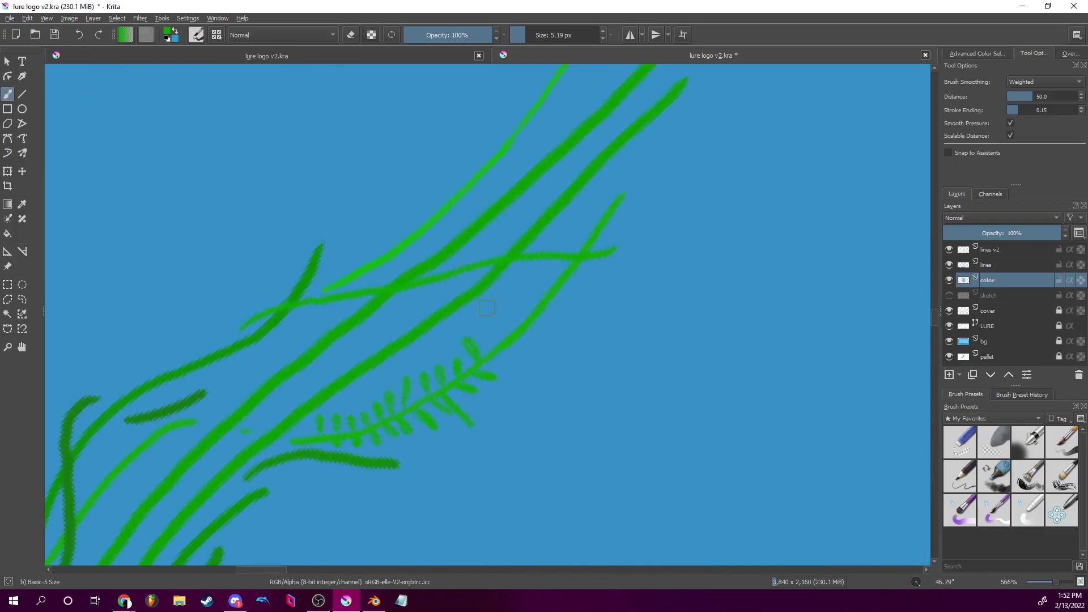
{"action": "mouse_move", "coordinate": [510, 317]}
{"action": "left_mouse_down"}
{"action": "mouse_move", "coordinate": [449, 340]}
{"action": "mouse_move", "coordinate": [483, 351]}
{"action": "left_mouse_up"}
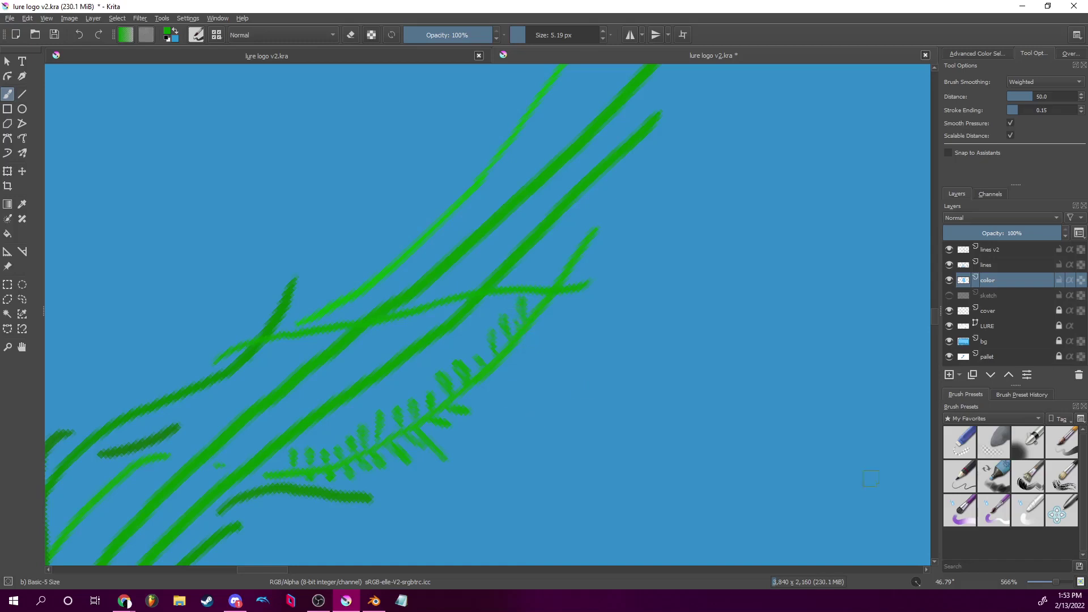
Draw a row of short leaves on the outer edge of the right-hand stalk's upper middle, opposite the inner leaves.
{"action": "left_click_drag", "start_coordinate": [907, 582], "coordinate": [916, 584]}
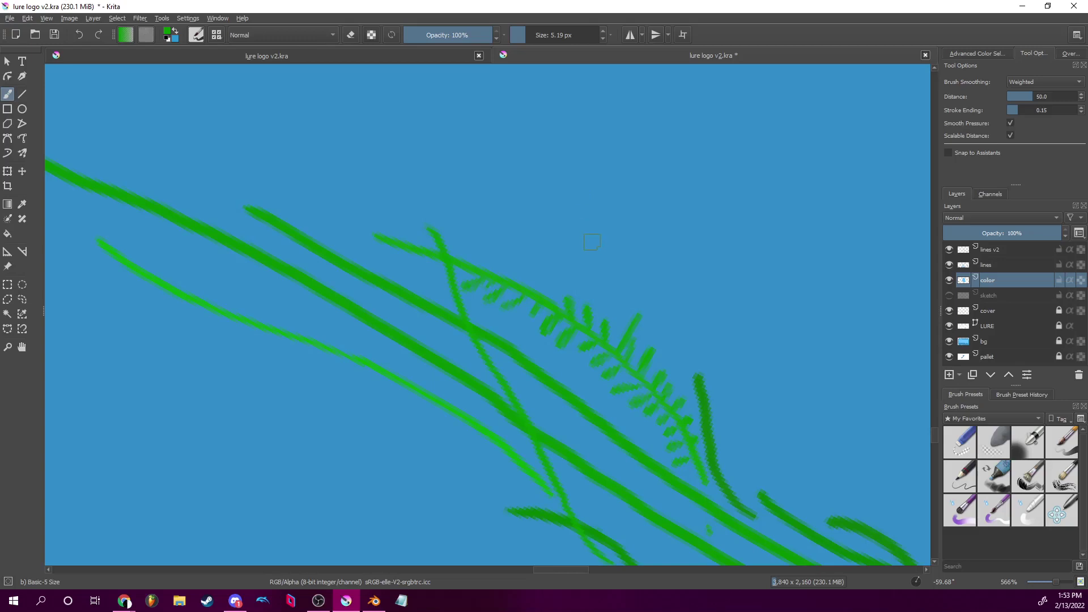
{"action": "left_click_drag", "start_coordinate": [919, 577], "coordinate": [906, 553]}
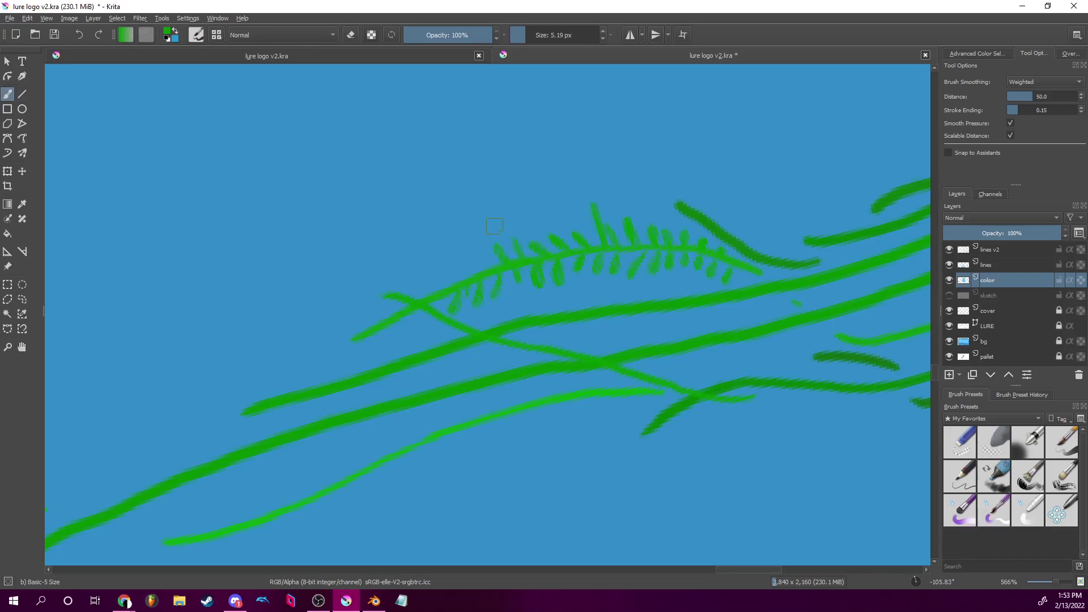
{"action": "left_click_drag", "start_coordinate": [507, 318], "coordinate": [589, 303]}
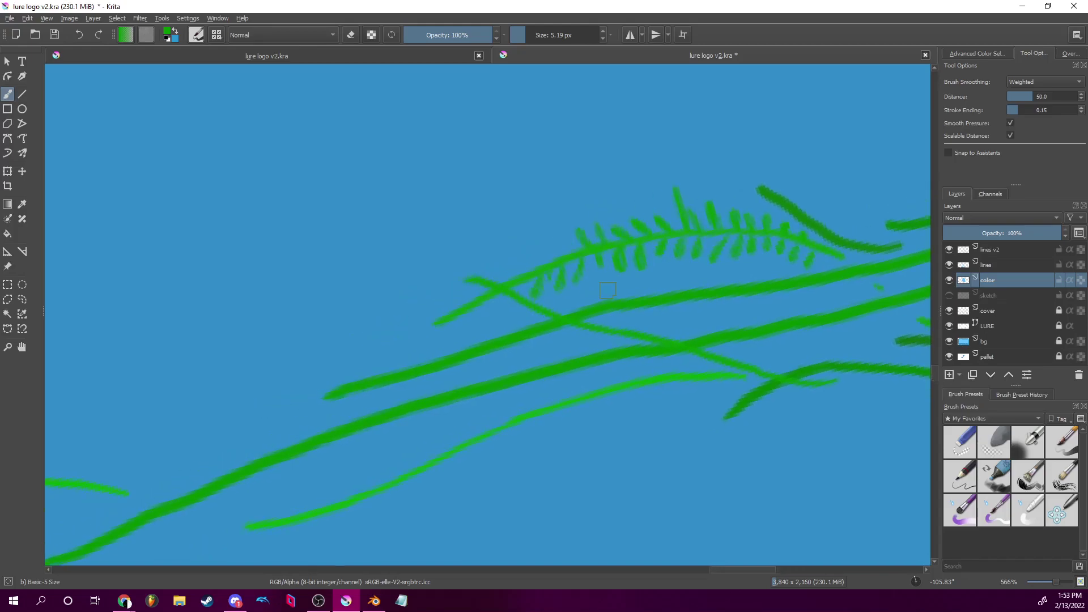
{"action": "left_click_drag", "start_coordinate": [918, 580], "coordinate": [915, 574]}
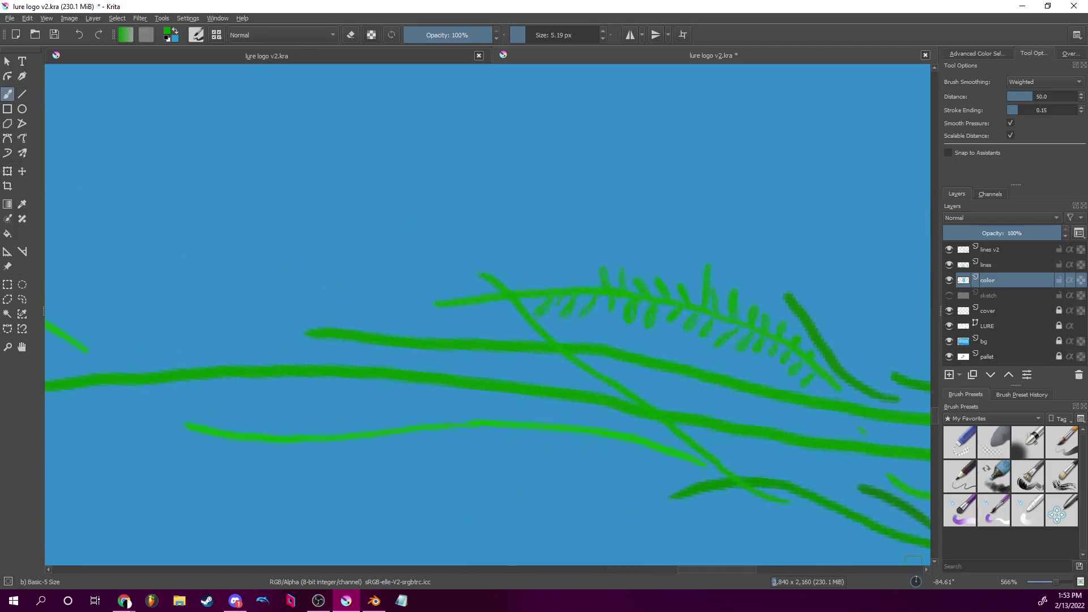
{"action": "left_click_drag", "start_coordinate": [919, 580], "coordinate": [921, 576]}
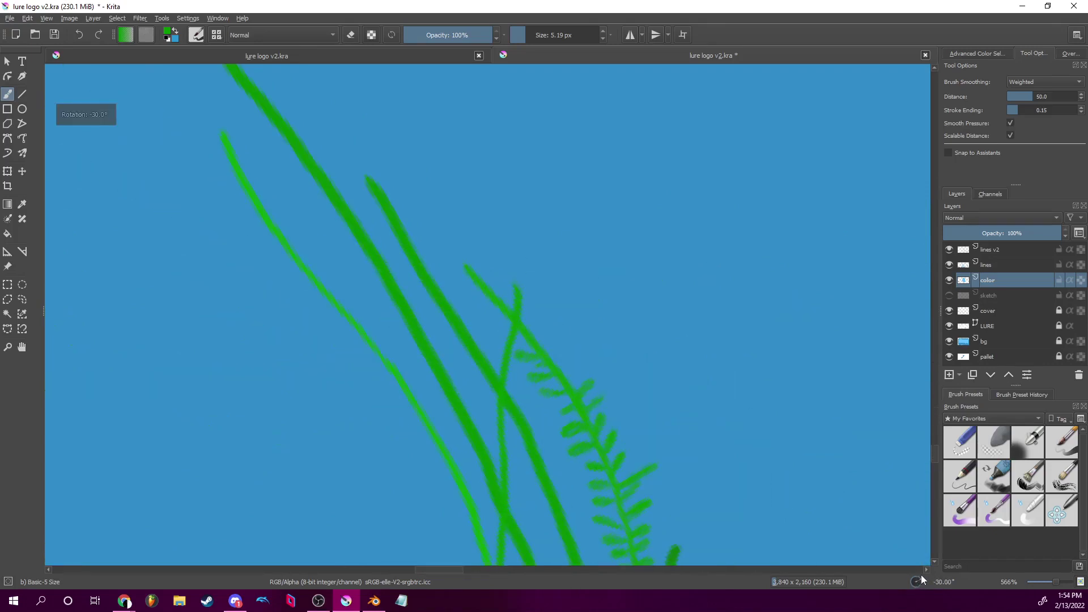
Draw three longer leaves on the outer edge of the right-hand stalk, just below the diagonal stalk's crossing.
{"action": "left_click_drag", "start_coordinate": [1058, 586], "coordinate": [1062, 587]}
{"action": "left_click_drag", "start_coordinate": [673, 407], "coordinate": [602, 300]}
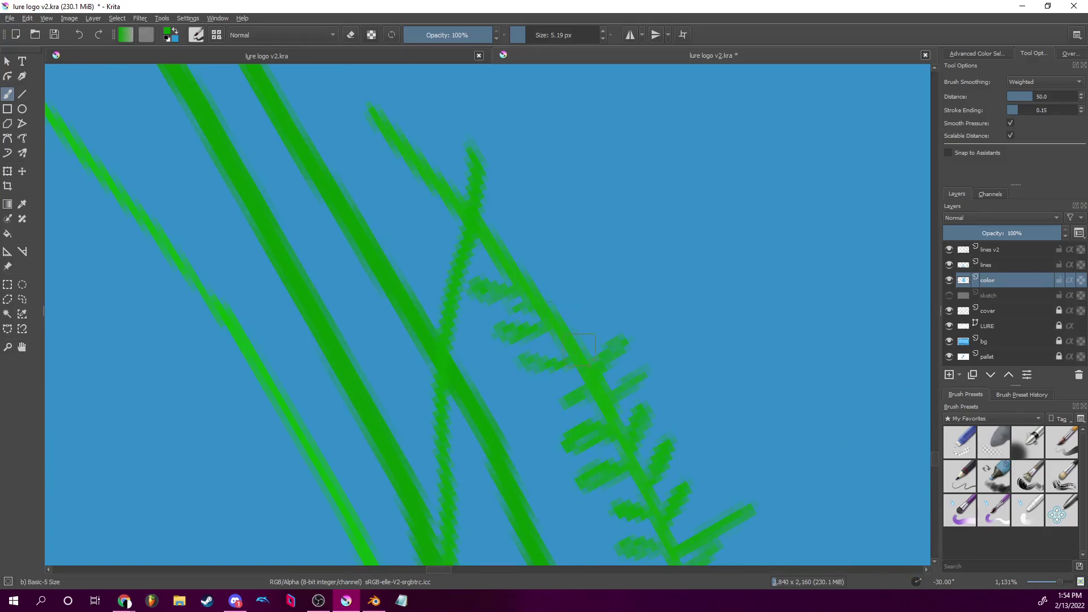
{"action": "mouse_move", "coordinate": [581, 338]}
{"action": "left_mouse_down"}
{"action": "mouse_move", "coordinate": [594, 294]}
{"action": "mouse_move", "coordinate": [581, 324]}
{"action": "left_mouse_up"}
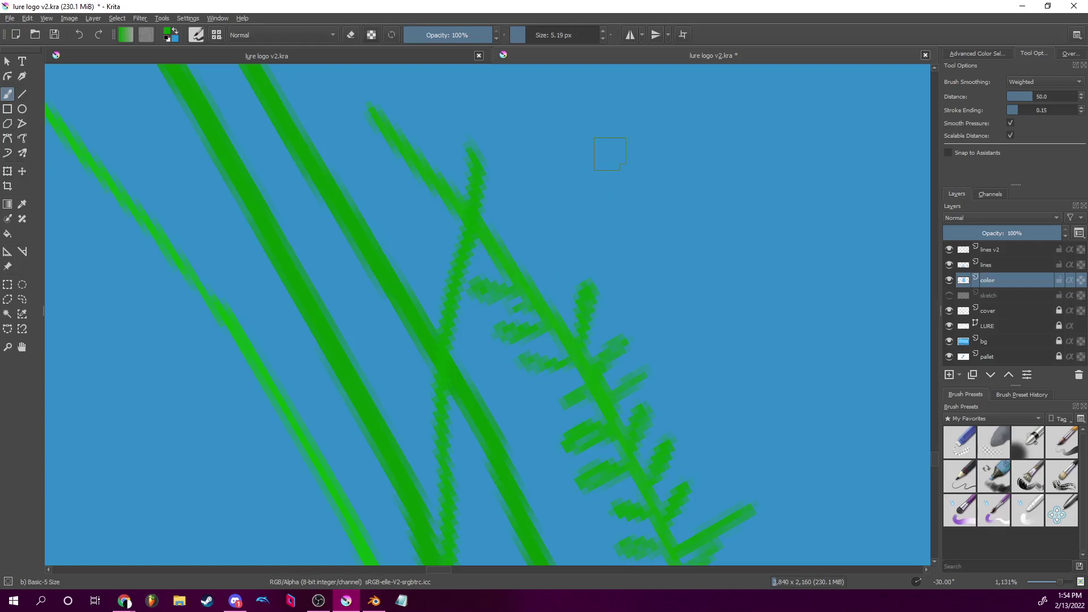
{"action": "left_click_drag", "start_coordinate": [556, 251], "coordinate": [583, 368]}
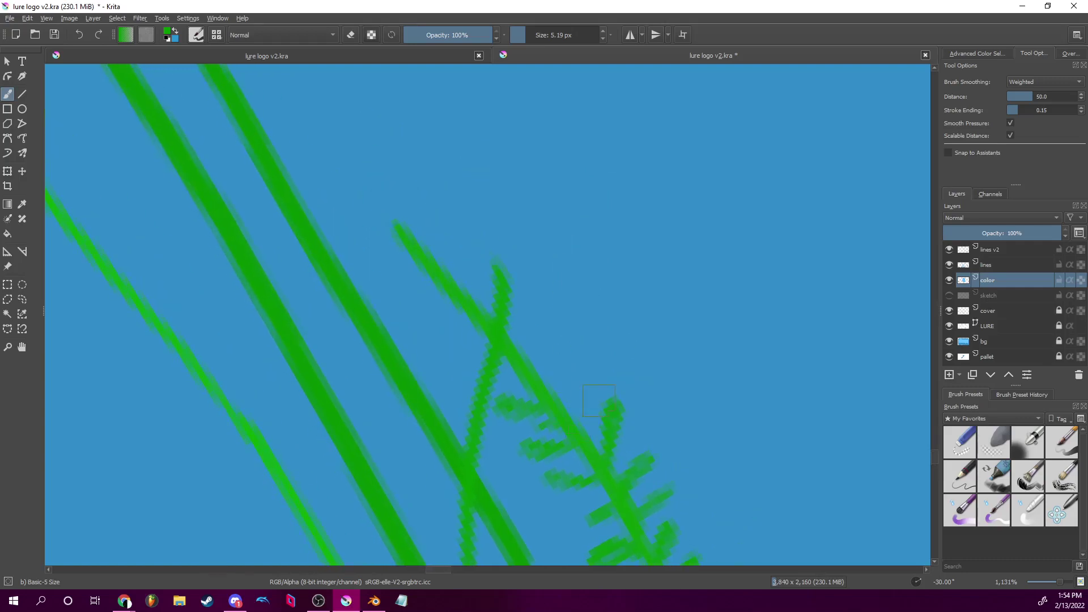
{"action": "mouse_move", "coordinate": [580, 417]}
{"action": "left_mouse_down"}
{"action": "mouse_move", "coordinate": [588, 341]}
{"action": "mouse_move", "coordinate": [578, 377]}
{"action": "left_mouse_up"}
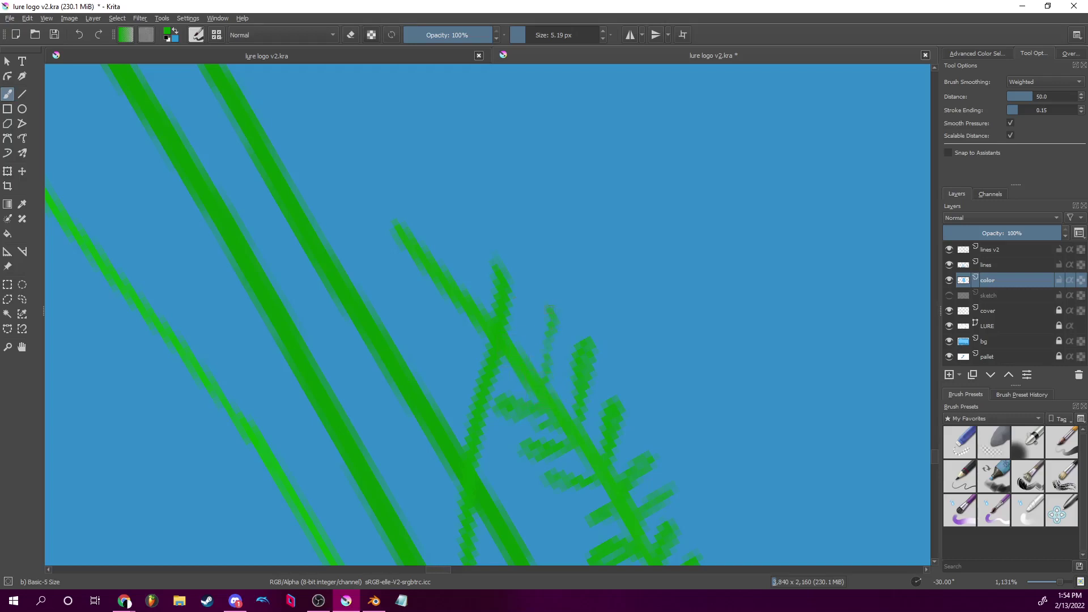
{"action": "left_click_drag", "start_coordinate": [543, 346], "coordinate": [540, 360]}
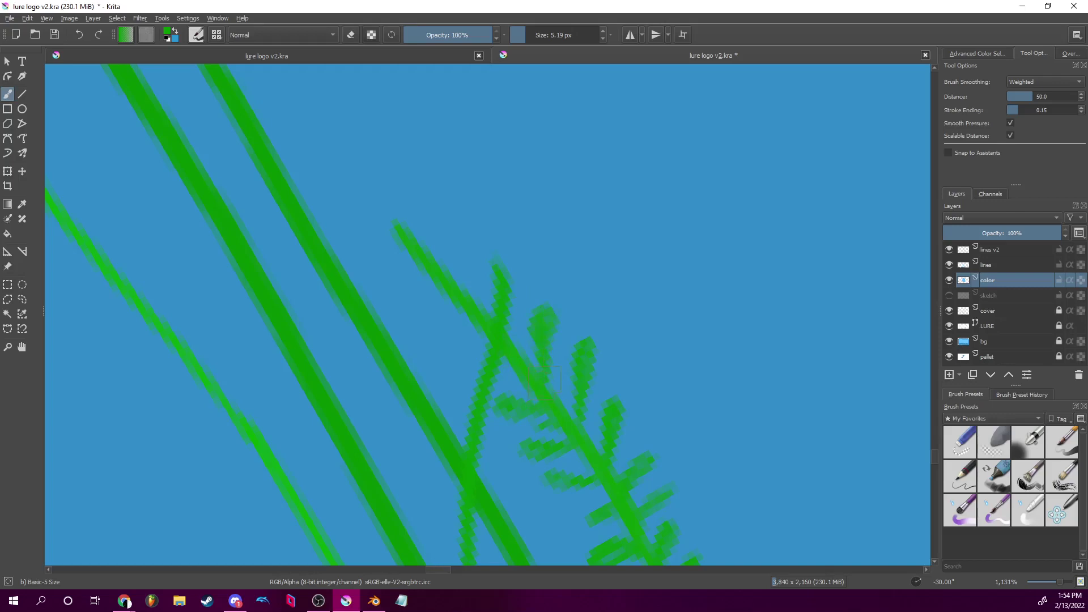
{"action": "mouse_move", "coordinate": [665, 435]}
{"action": "left_mouse_down"}
{"action": "mouse_move", "coordinate": [721, 409]}
{"action": "mouse_move", "coordinate": [749, 373]}
{"action": "left_mouse_up"}
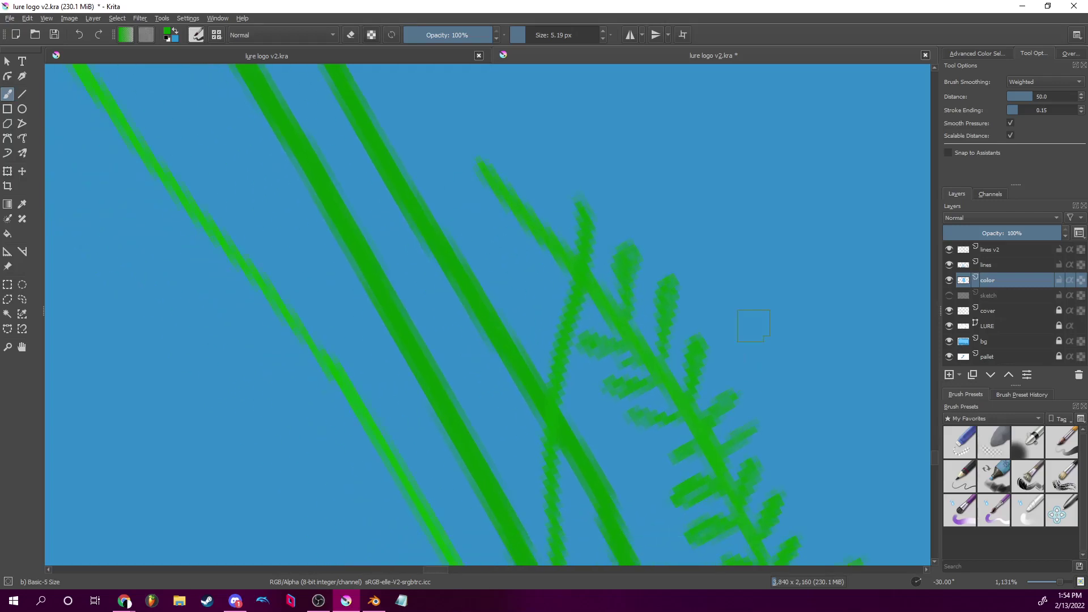
Extend the tip of the leafy right-hand stalk upward with a thin stroke.
{"action": "left_click_drag", "start_coordinate": [918, 580], "coordinate": [930, 590]}
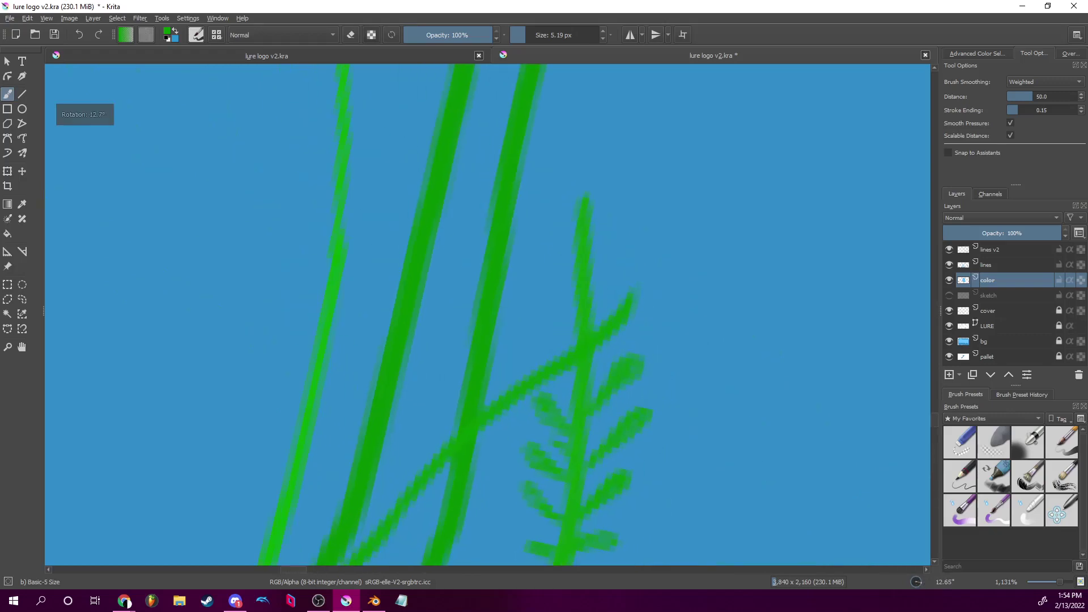
{"action": "left_click_drag", "start_coordinate": [577, 180], "coordinate": [586, 132]}
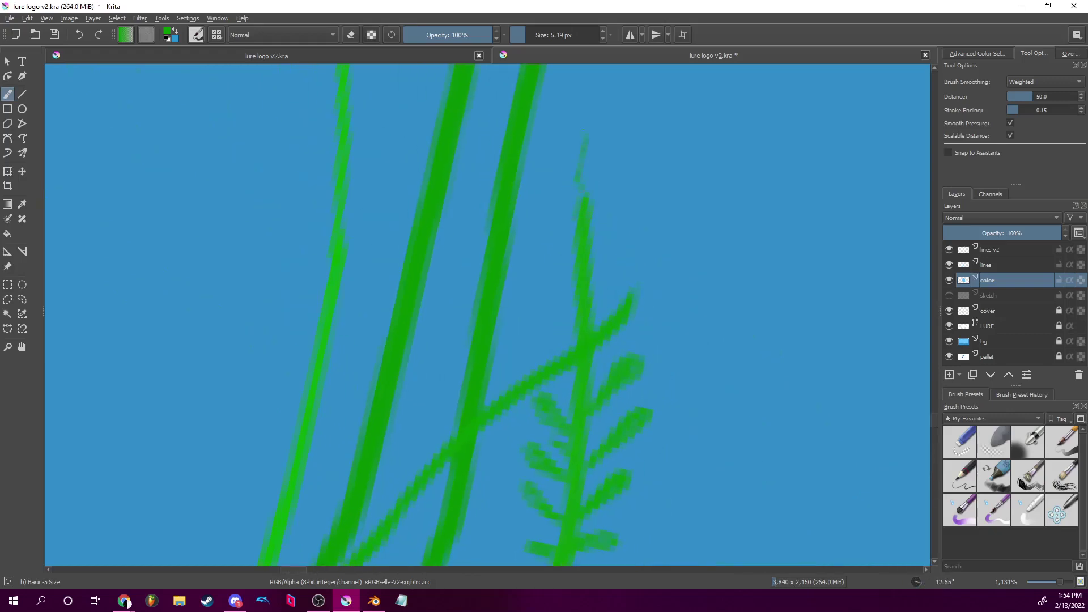
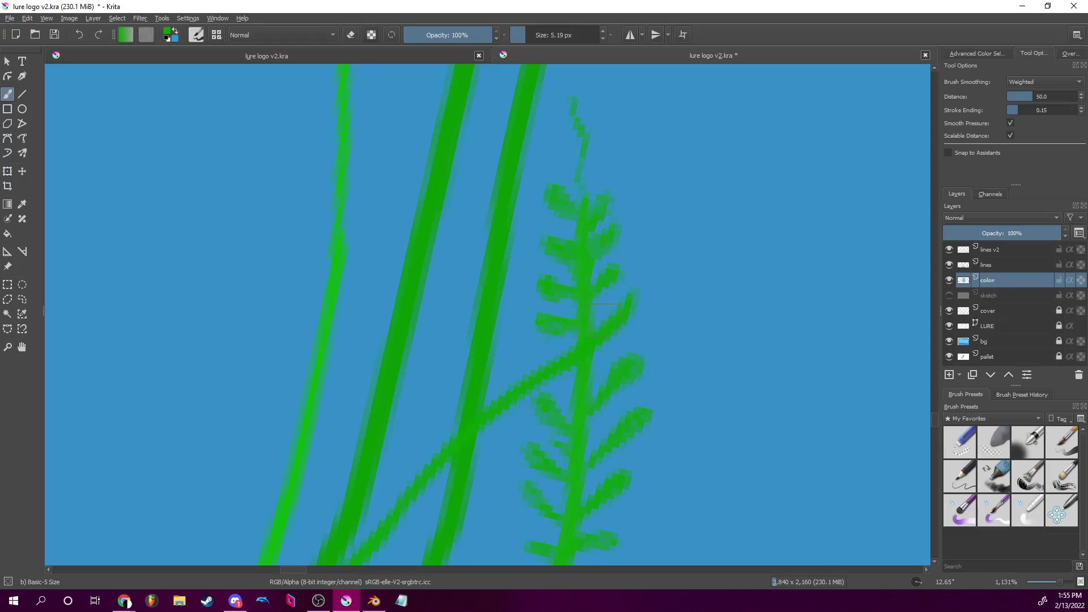
{"action": "left_click_drag", "start_coordinate": [1061, 583], "coordinate": [1050, 583]}
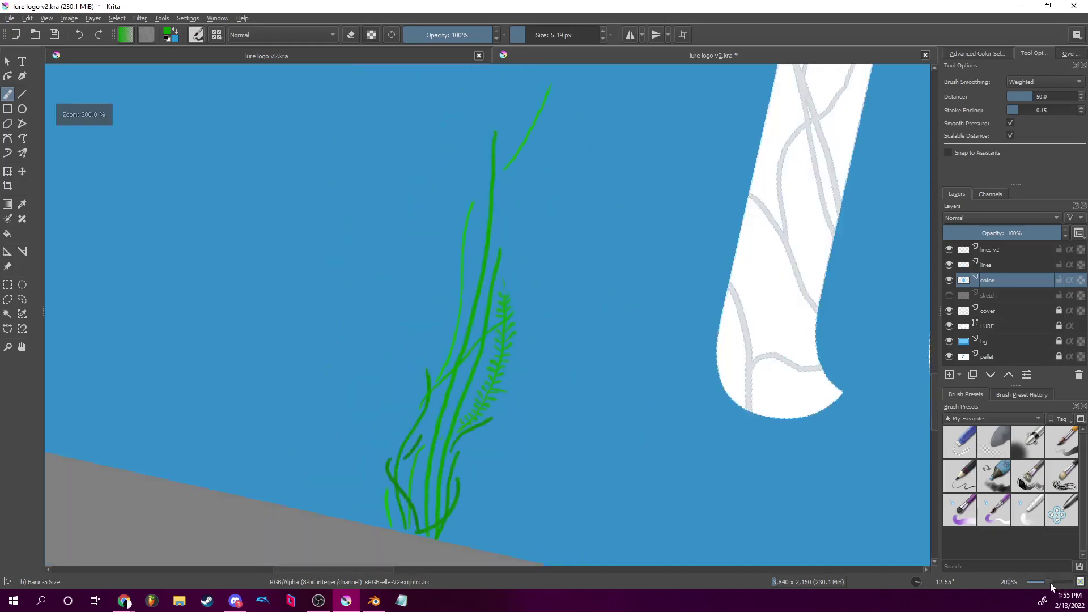
{"action": "left_click_drag", "start_coordinate": [528, 407], "coordinate": [601, 412]}
{"action": "mouse_move", "coordinate": [686, 295]}
{"action": "left_mouse_down"}
{"action": "mouse_move", "coordinate": [629, 365]}
{"action": "mouse_move", "coordinate": [631, 381]}
{"action": "left_mouse_up"}
{"action": "mouse_move", "coordinate": [763, 248]}
{"action": "left_mouse_down"}
{"action": "mouse_move", "coordinate": [695, 325]}
{"action": "mouse_move", "coordinate": [727, 276]}
{"action": "left_mouse_up"}
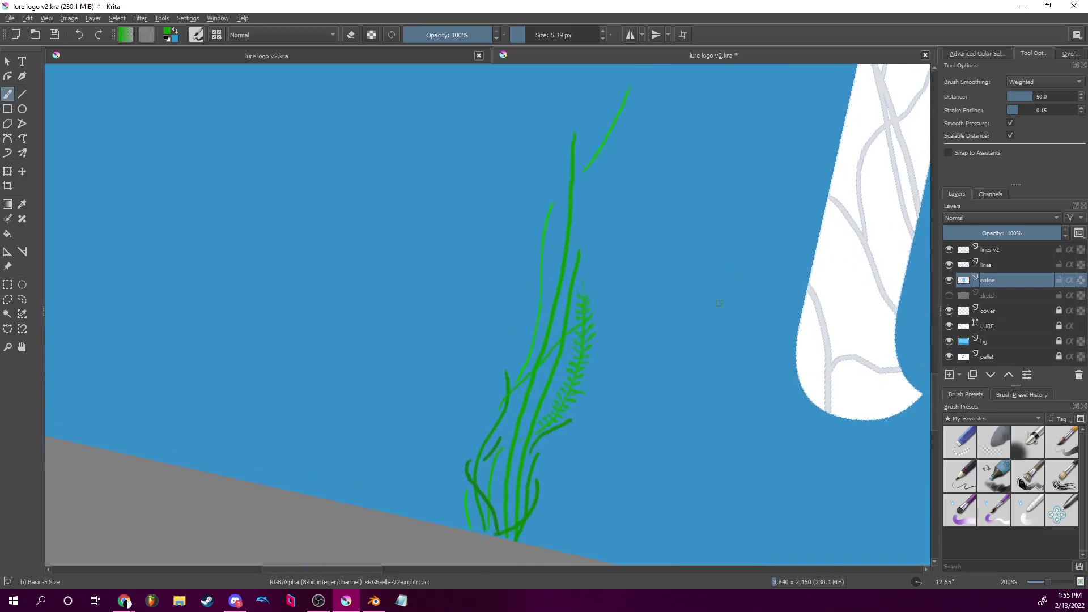
{"action": "left_click_drag", "start_coordinate": [731, 306], "coordinate": [702, 354]}
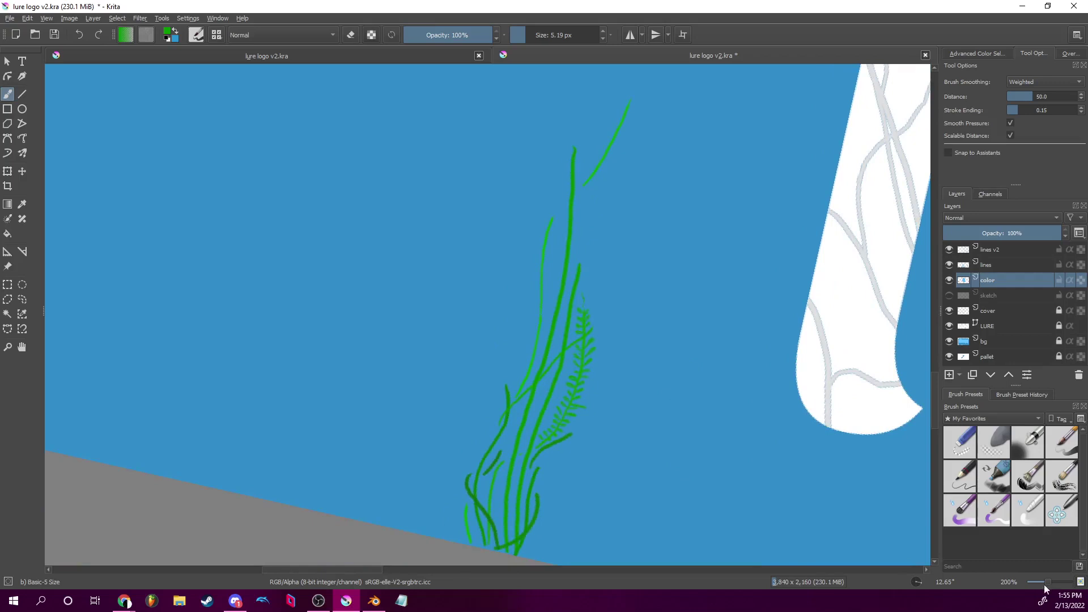
Sample the bright green of the thin left-hand stalk and return to the brush for painting its leaves.
{"action": "left_click_drag", "start_coordinate": [1046, 580], "coordinate": [1054, 582]}
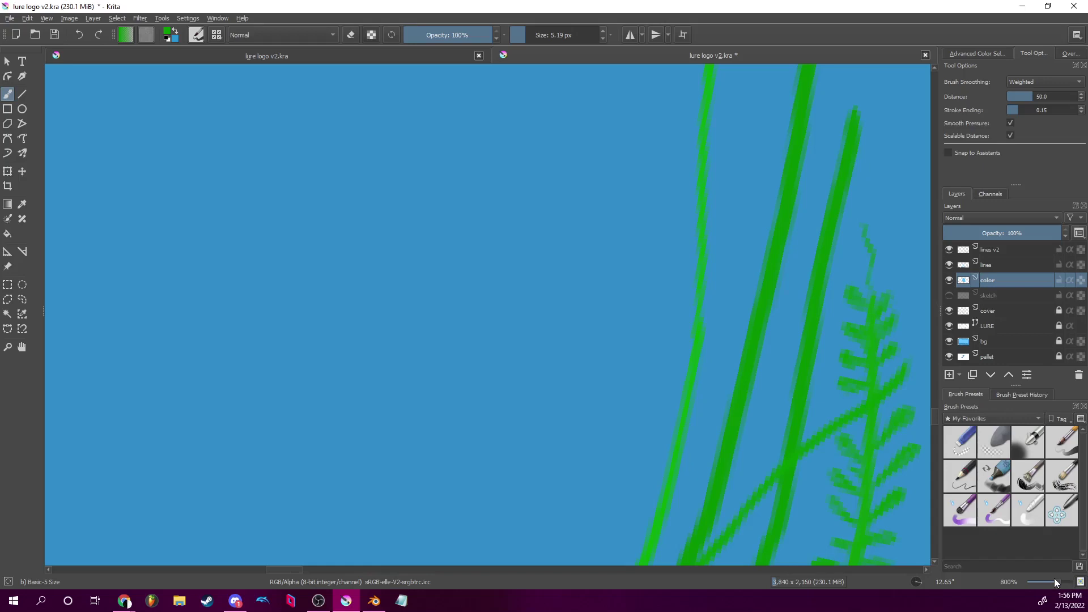
{"action": "left_click_drag", "start_coordinate": [721, 185], "coordinate": [513, 71]}
{"action": "left_click_drag", "start_coordinate": [471, 368], "coordinate": [547, 136]}
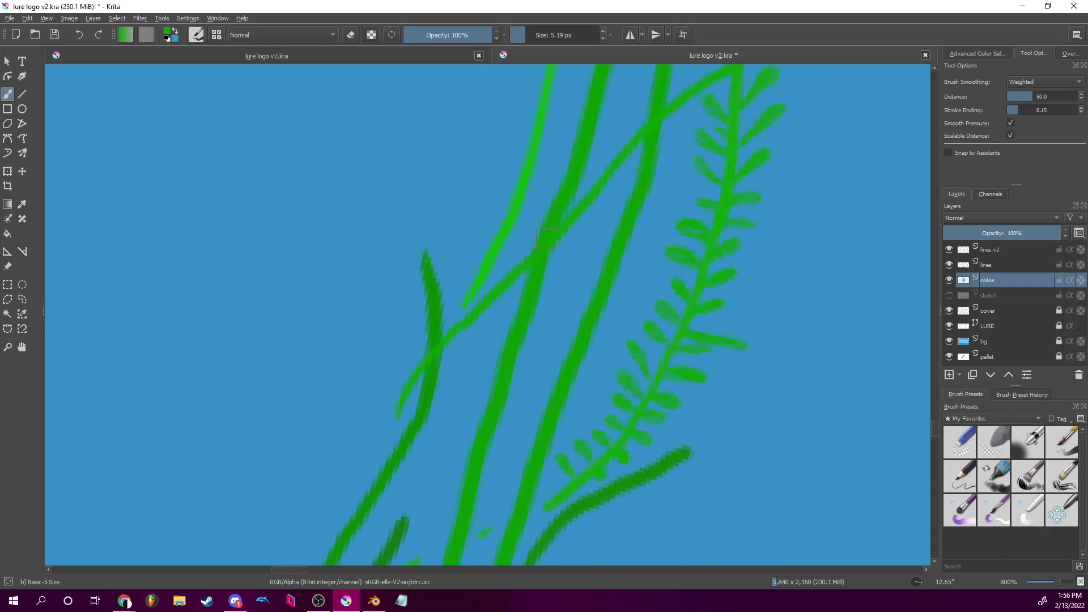
{"action": "left_click_drag", "start_coordinate": [483, 339], "coordinate": [488, 378]}
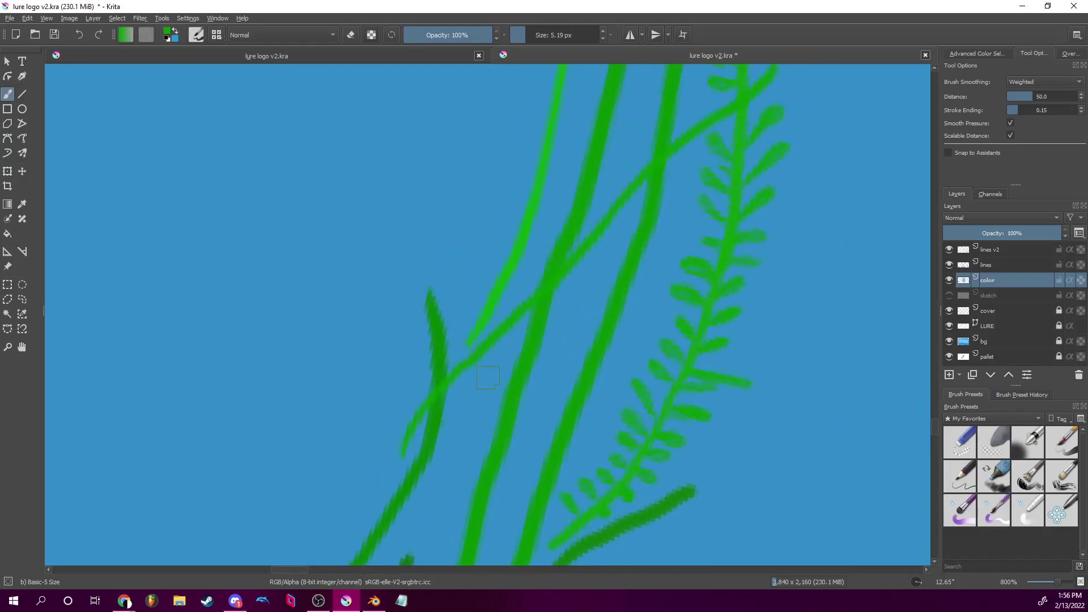
{"action": "left_click_drag", "start_coordinate": [920, 580], "coordinate": [919, 596]}
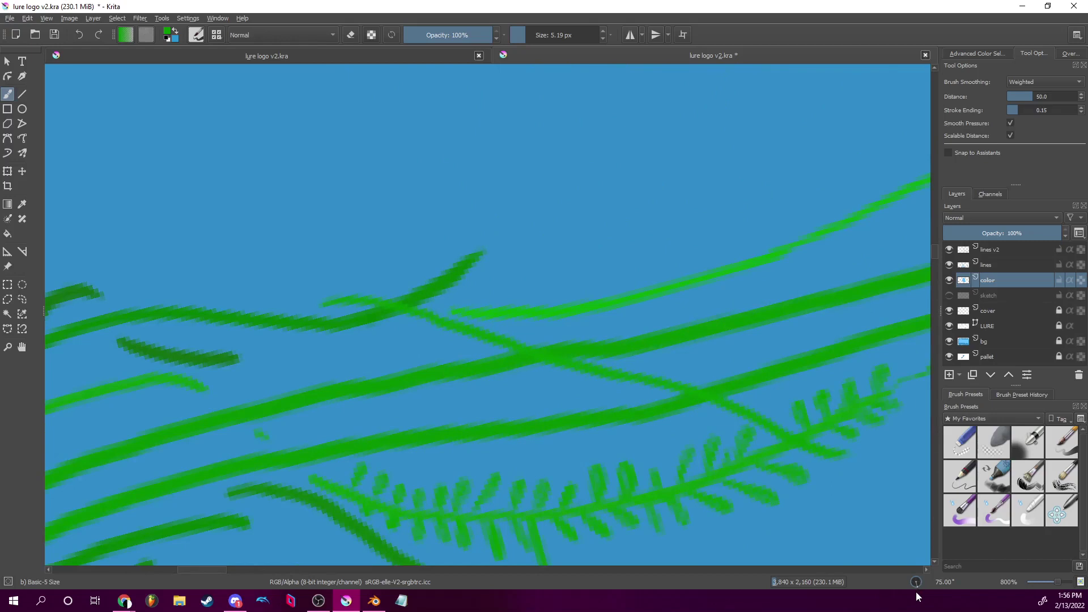
{"action": "mouse_move", "coordinate": [534, 319]}
{"action": "left_mouse_down"}
{"action": "mouse_move", "coordinate": [675, 321]}
{"action": "mouse_move", "coordinate": [758, 280]}
{"action": "mouse_move", "coordinate": [704, 291]}
{"action": "left_mouse_up"}
{"action": "left_click_drag", "start_coordinate": [916, 584], "coordinate": [921, 590]}
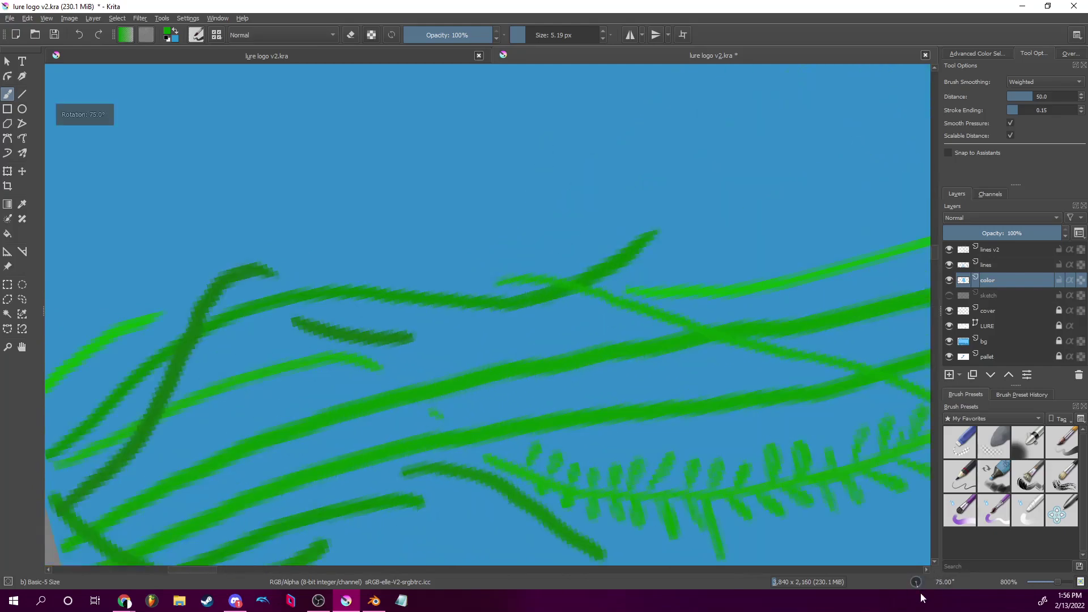
{"action": "left_click_drag", "start_coordinate": [709, 231], "coordinate": [656, 315]}
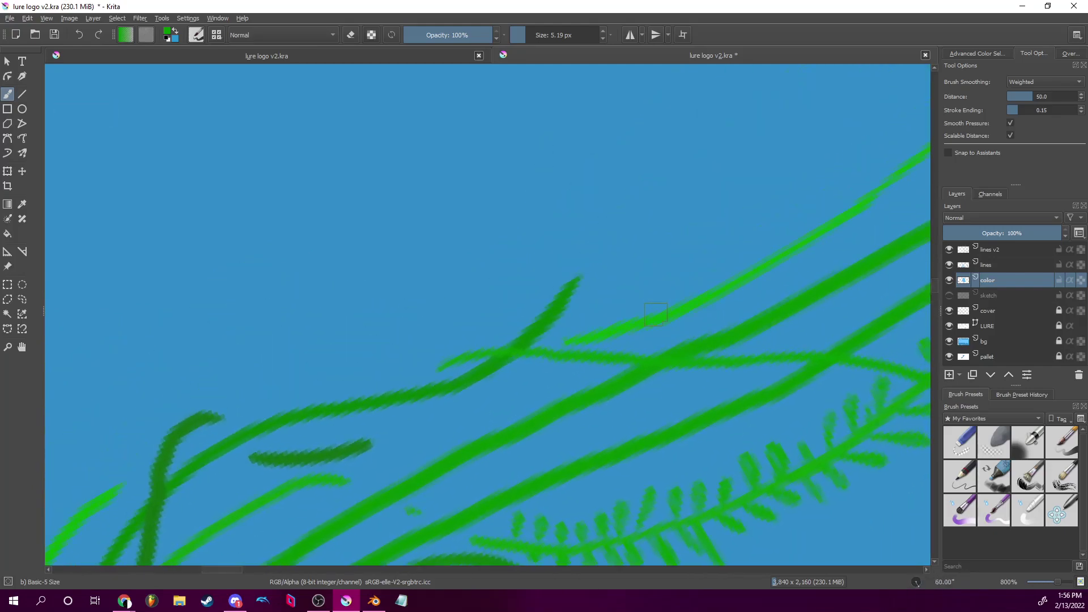
{"action": "left_click_drag", "start_coordinate": [681, 327], "coordinate": [676, 330]}
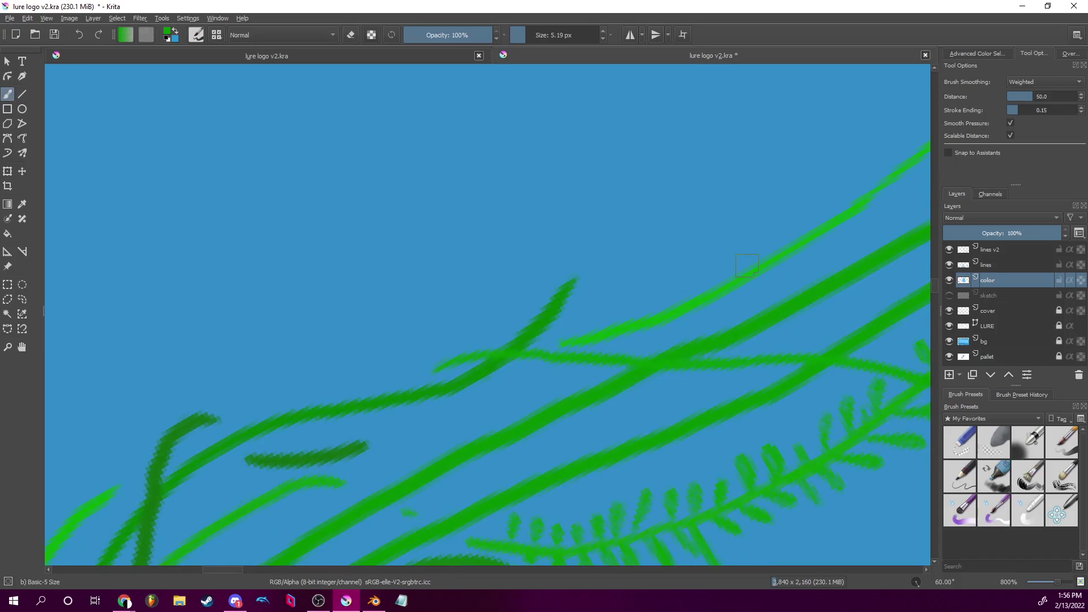
{"action": "key", "text": "p"}
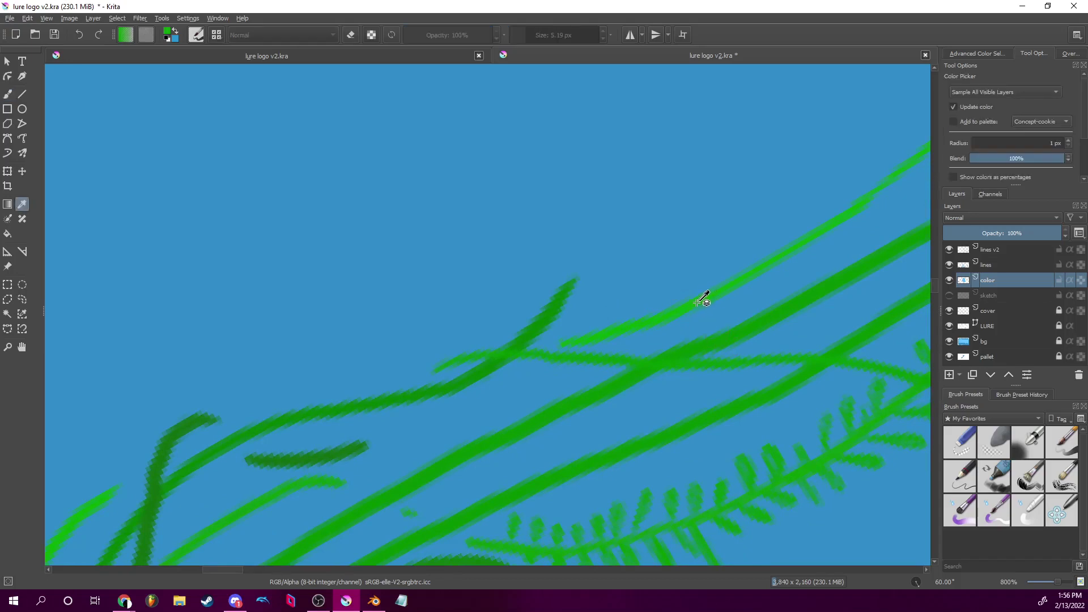
{"action": "key", "text": "b"}
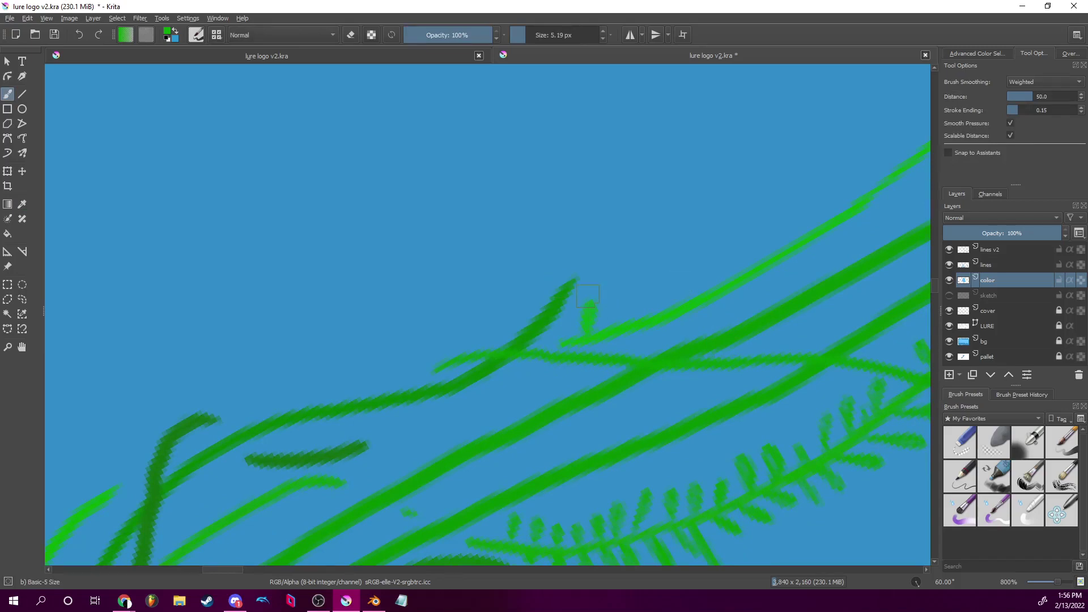
Draw a row of short leaves and one long thin sprig on the outer edge of the bright green stalk's lower half.
{"action": "left_click_drag", "start_coordinate": [607, 317], "coordinate": [611, 288]}
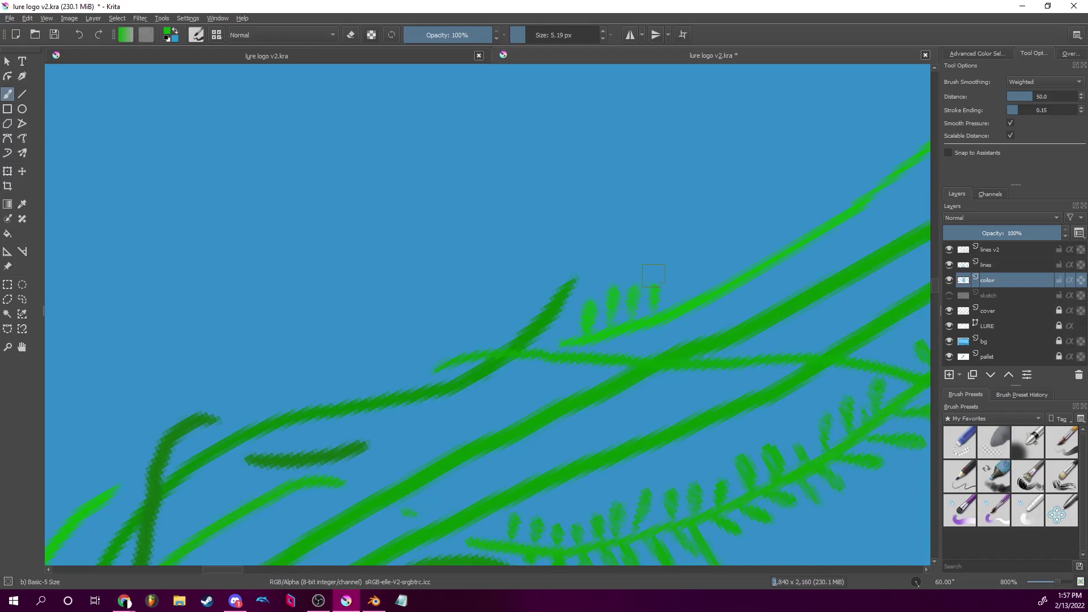
{"action": "left_click_drag", "start_coordinate": [916, 584], "coordinate": [918, 586]}
{"action": "left_click_drag", "start_coordinate": [742, 364], "coordinate": [695, 308]}
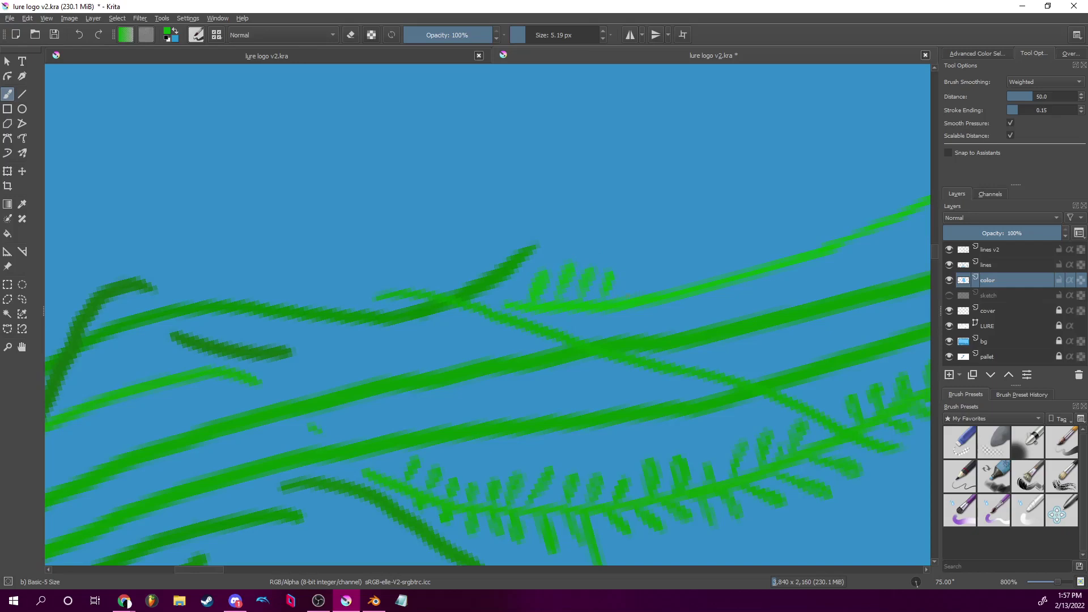
{"action": "left_click_drag", "start_coordinate": [631, 269], "coordinate": [630, 292]}
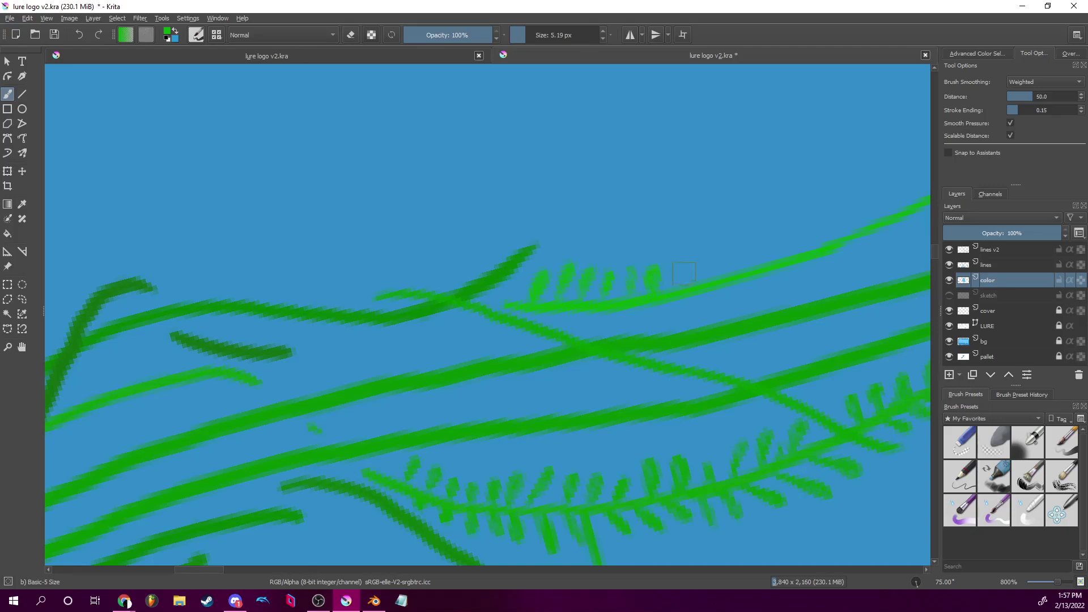
{"action": "left_click_drag", "start_coordinate": [679, 282], "coordinate": [680, 263]}
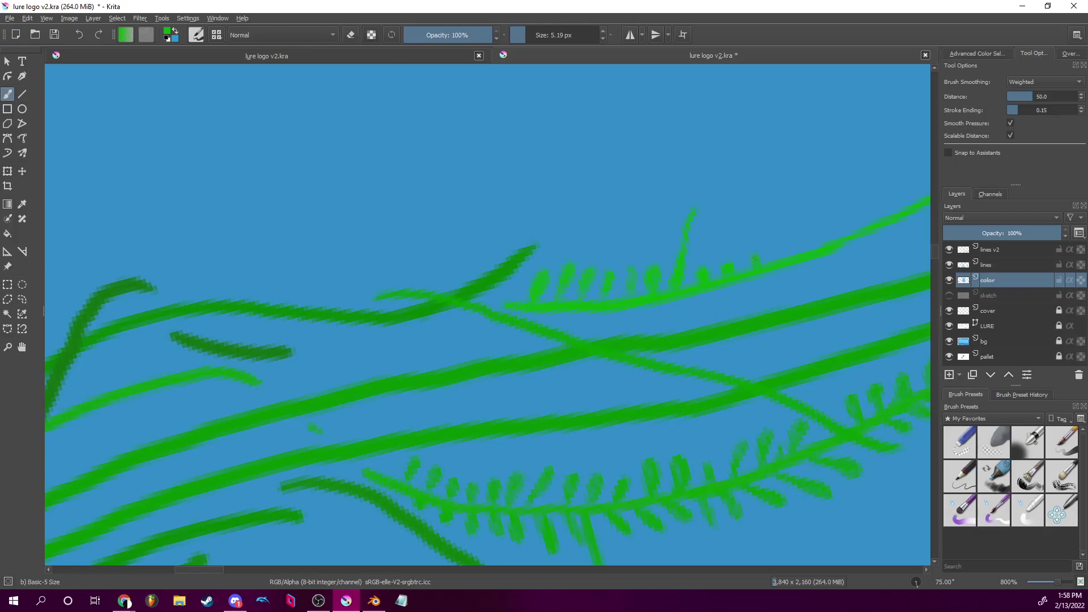
Extend the outer row of short leaves up the middle of the bright green left-hand stalk.
{"action": "mouse_move", "coordinate": [763, 197]}
{"action": "left_mouse_down"}
{"action": "mouse_move", "coordinate": [741, 287]}
{"action": "mouse_move", "coordinate": [534, 236]}
{"action": "mouse_move", "coordinate": [516, 201]}
{"action": "left_mouse_up"}
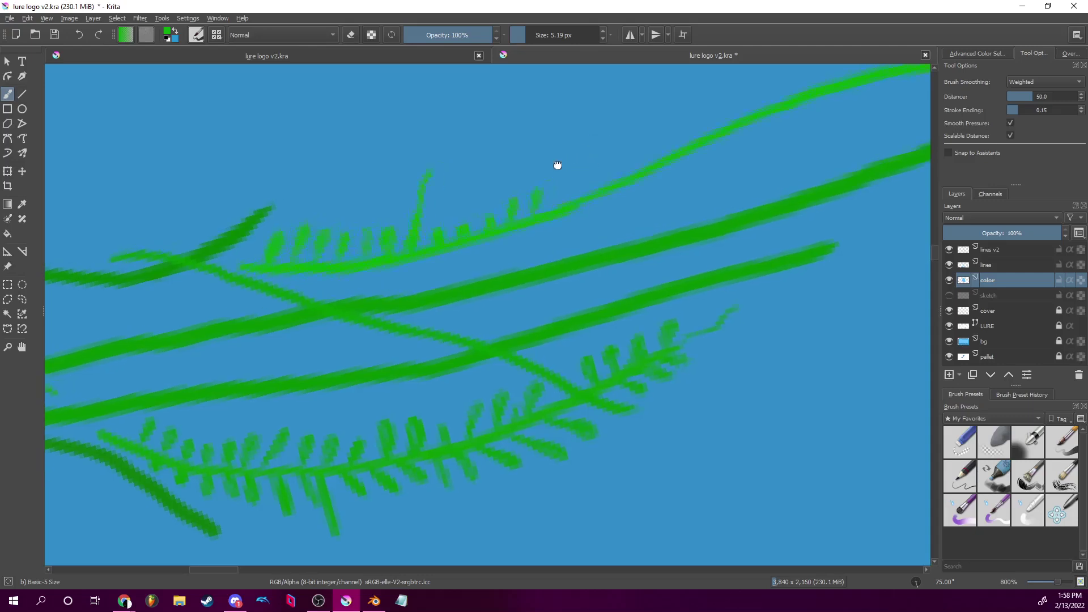
{"action": "left_click_drag", "start_coordinate": [567, 161], "coordinate": [547, 187]}
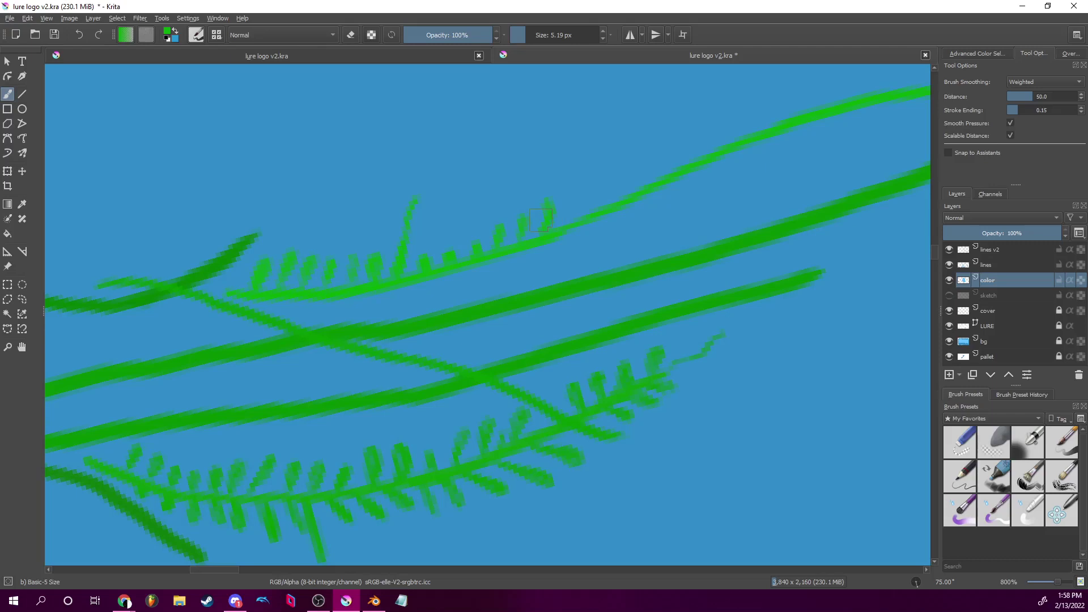
{"action": "left_click_drag", "start_coordinate": [605, 186], "coordinate": [563, 231]}
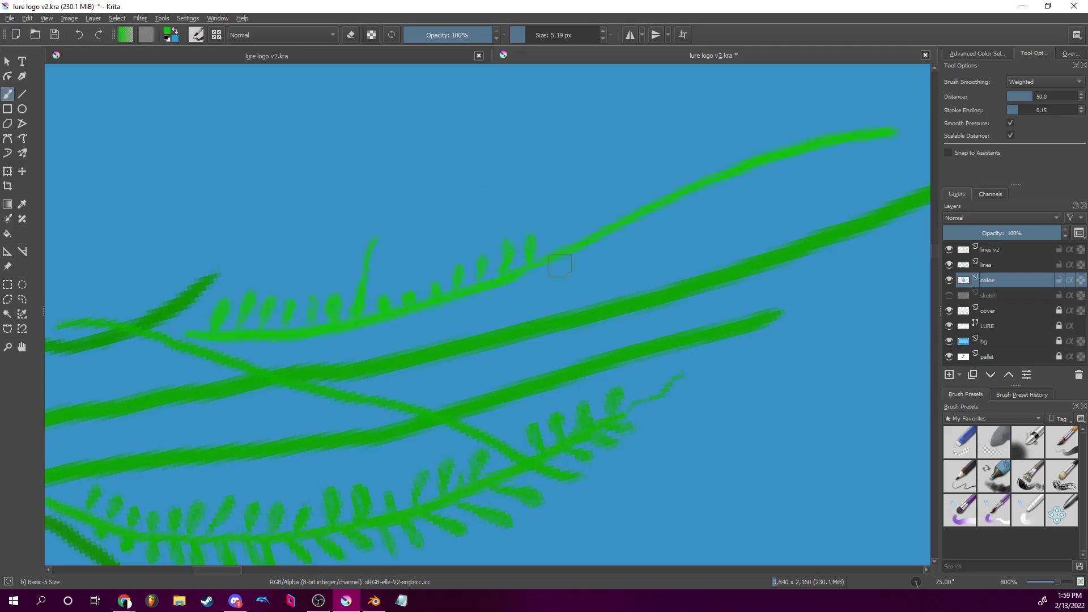
{"action": "left_click_drag", "start_coordinate": [555, 248], "coordinate": [553, 226]}
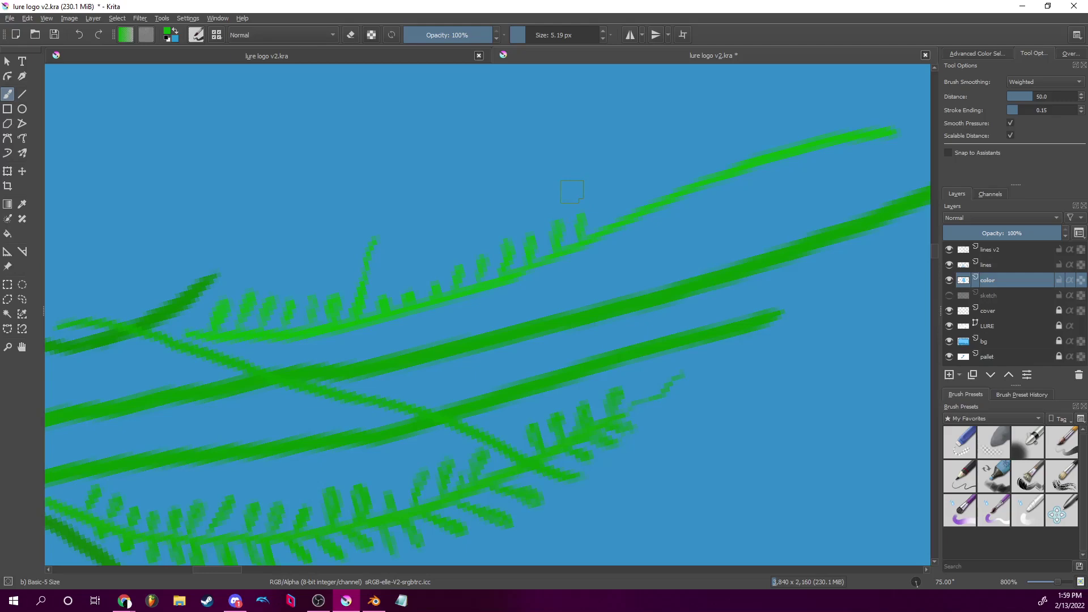
{"action": "mouse_move", "coordinate": [605, 233]}
{"action": "left_mouse_down"}
{"action": "mouse_move", "coordinate": [589, 236]}
{"action": "mouse_move", "coordinate": [622, 125]}
{"action": "left_mouse_up"}
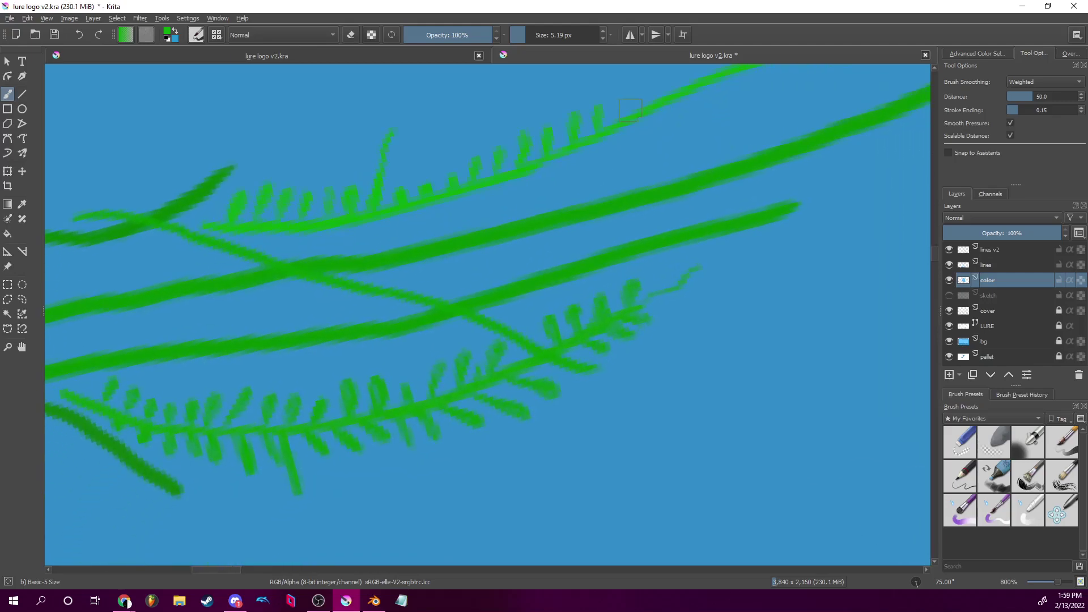
Draw short leaves along the inner edge of the bright green stalk, from its base up to the middle.
{"action": "left_click_drag", "start_coordinate": [913, 583], "coordinate": [913, 586]}
{"action": "left_click_drag", "start_coordinate": [475, 147], "coordinate": [510, 372]}
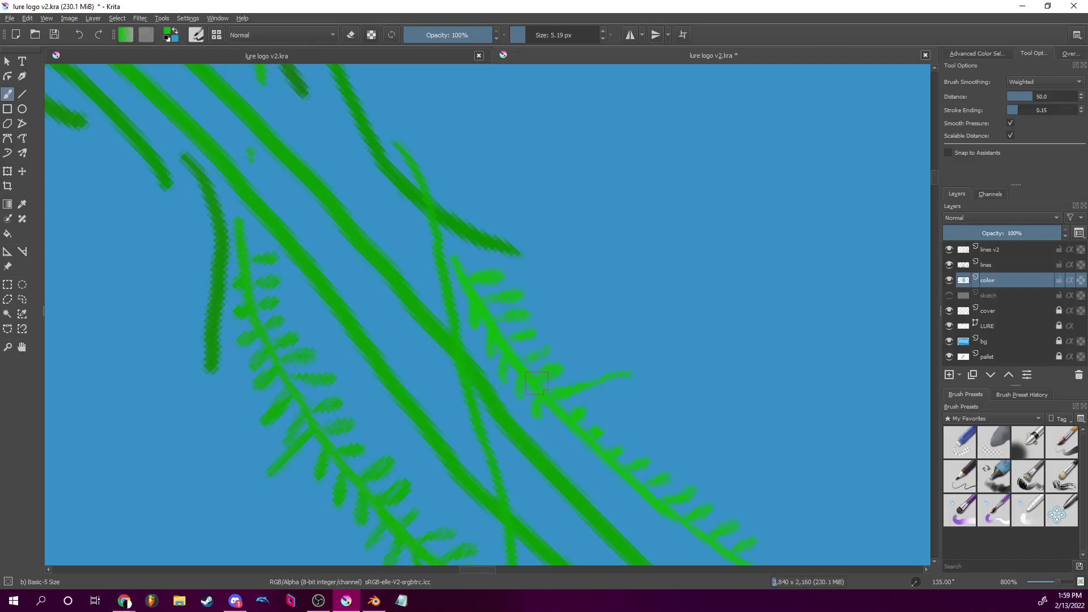
{"action": "mouse_move", "coordinate": [572, 383]}
{"action": "left_mouse_down"}
{"action": "mouse_move", "coordinate": [586, 268]}
{"action": "mouse_move", "coordinate": [480, 220]}
{"action": "left_mouse_up"}
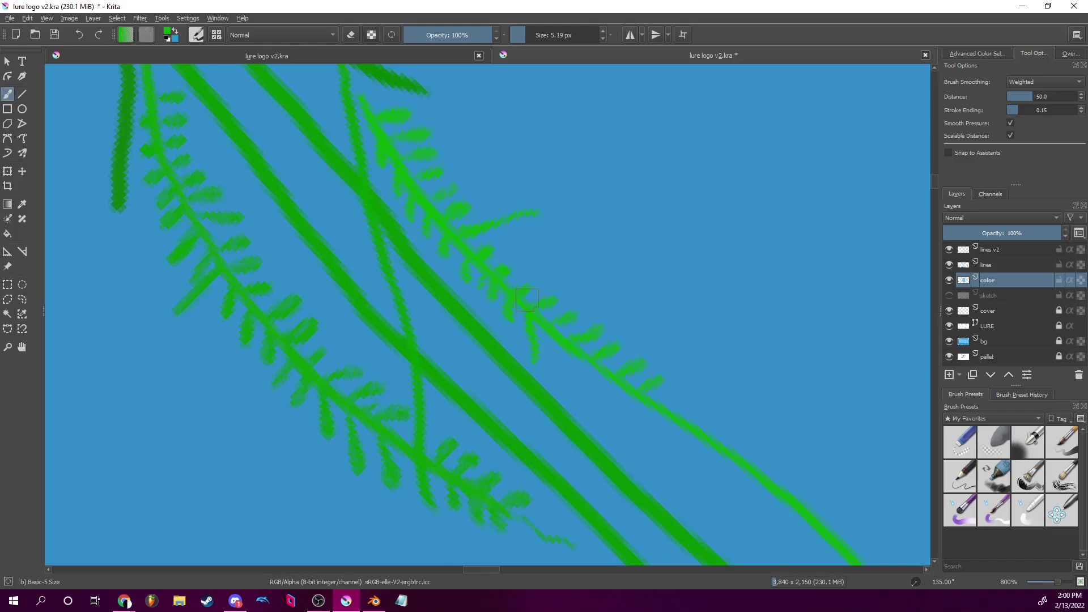
{"action": "mouse_move", "coordinate": [680, 366]}
{"action": "left_mouse_down"}
{"action": "mouse_move", "coordinate": [554, 275]}
{"action": "mouse_move", "coordinate": [582, 226]}
{"action": "mouse_move", "coordinate": [548, 279]}
{"action": "left_mouse_up"}
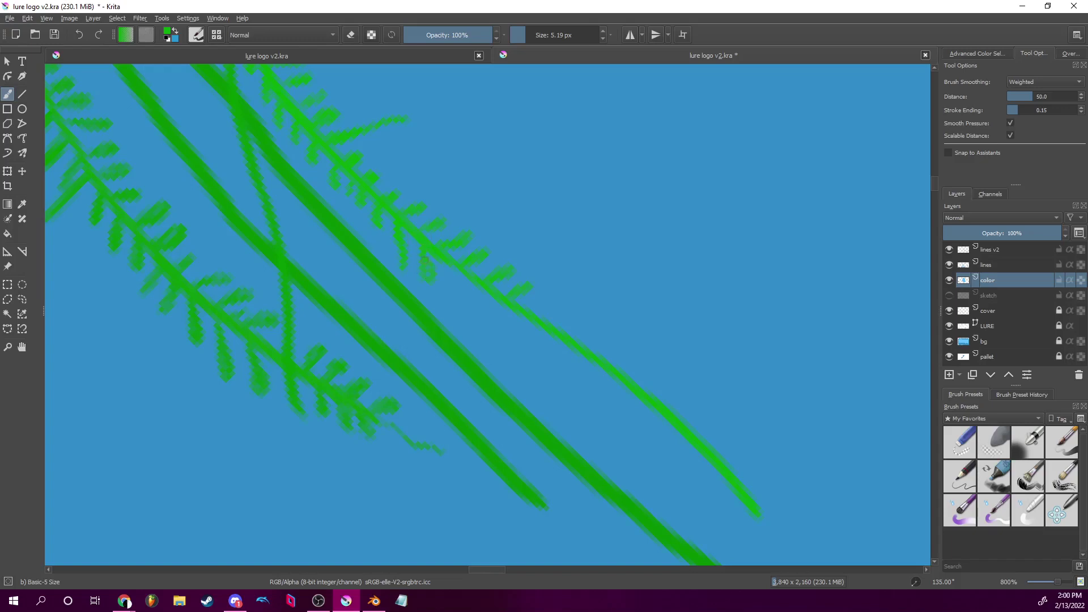
{"action": "left_click_drag", "start_coordinate": [416, 256], "coordinate": [424, 275]}
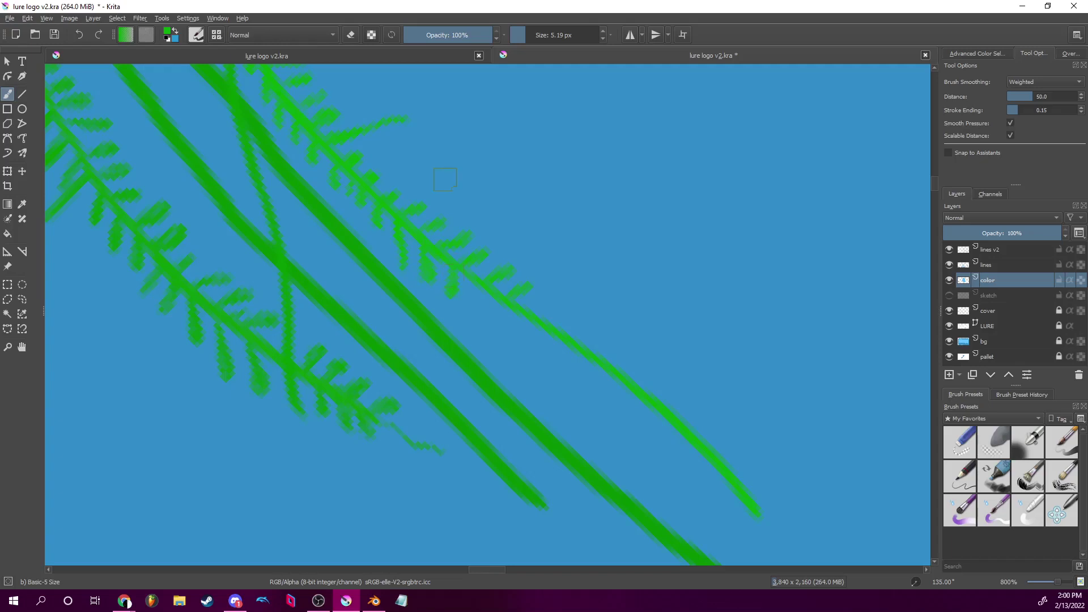
Continue the inner leaves up the bright green stalk past the last outer leaves, shrinking them to small buds.
{"action": "scroll", "coordinate": [533, 345], "scroll_direction": "down", "scroll_amount": 3}
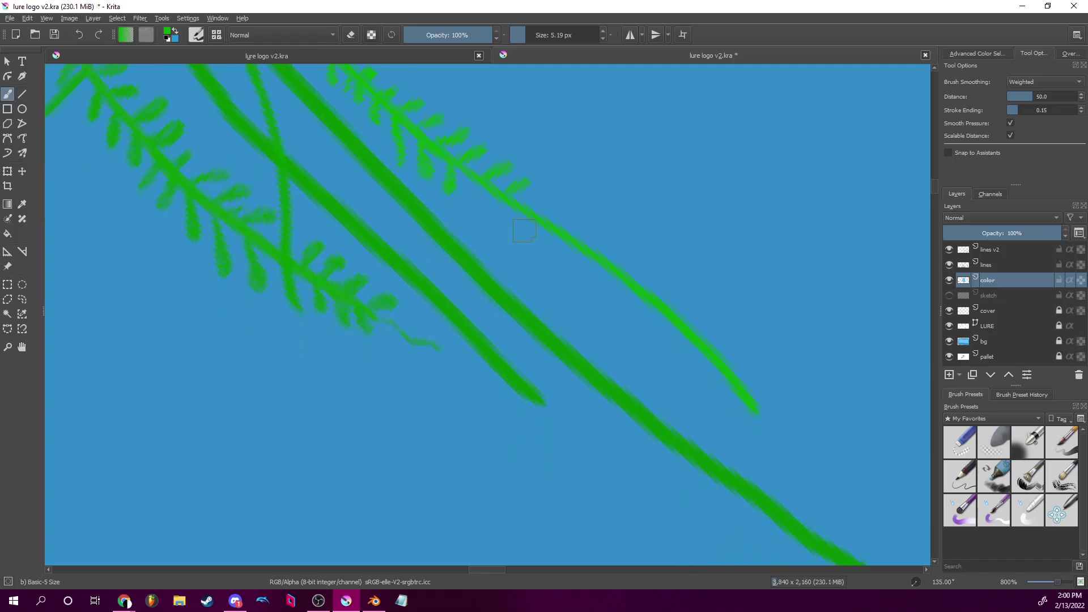
{"action": "left_click_drag", "start_coordinate": [920, 582], "coordinate": [912, 576]}
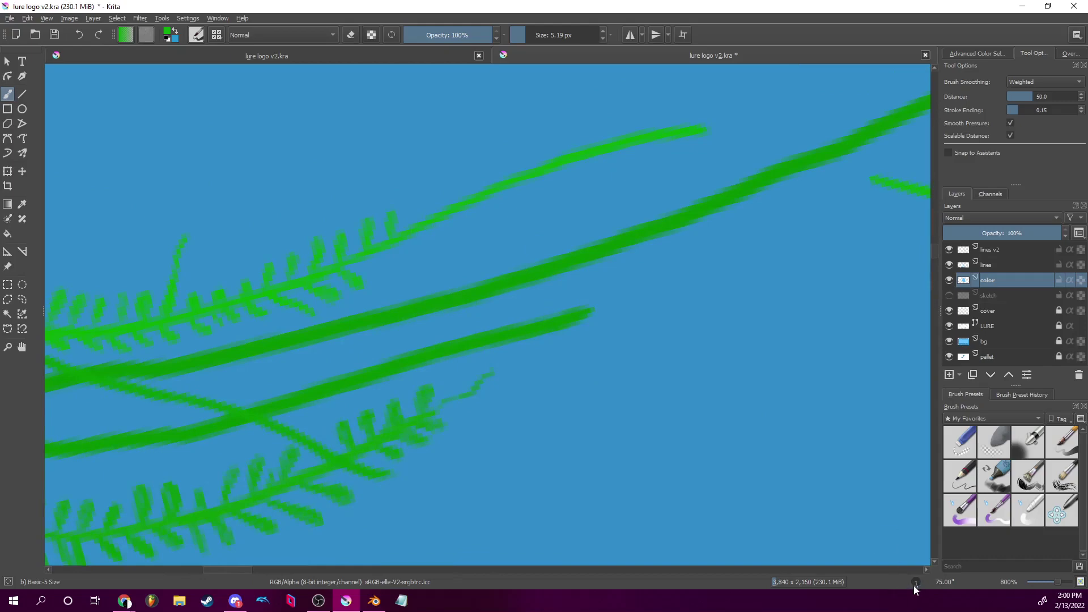
{"action": "scroll", "coordinate": [916, 584], "scroll_direction": "up", "scroll_amount": 3}
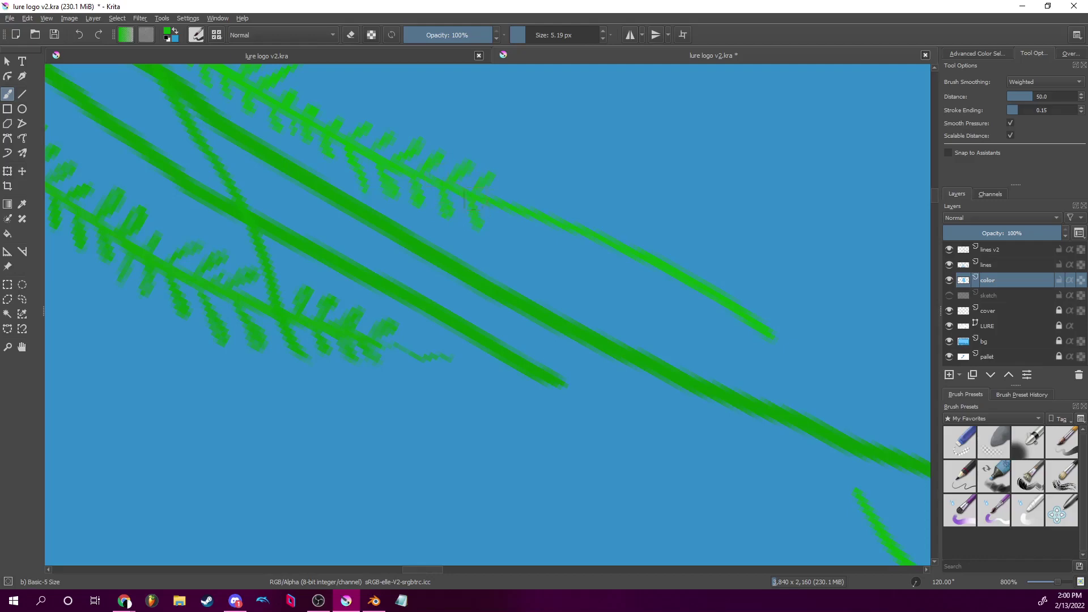
{"action": "left_click_drag", "start_coordinate": [652, 187], "coordinate": [683, 359]}
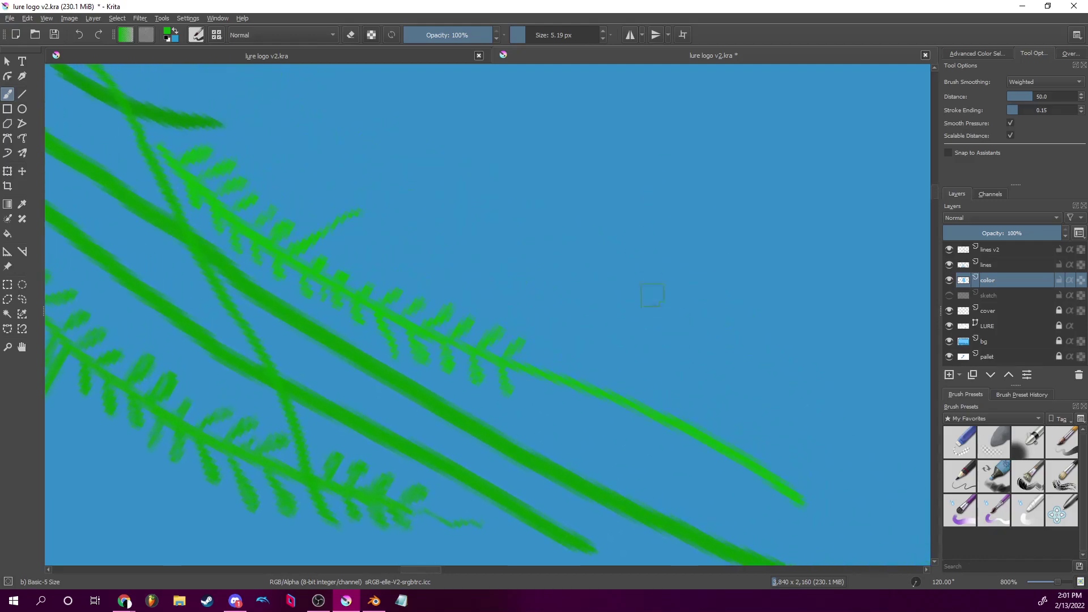
{"action": "left_click_drag", "start_coordinate": [650, 286], "coordinate": [675, 199]}
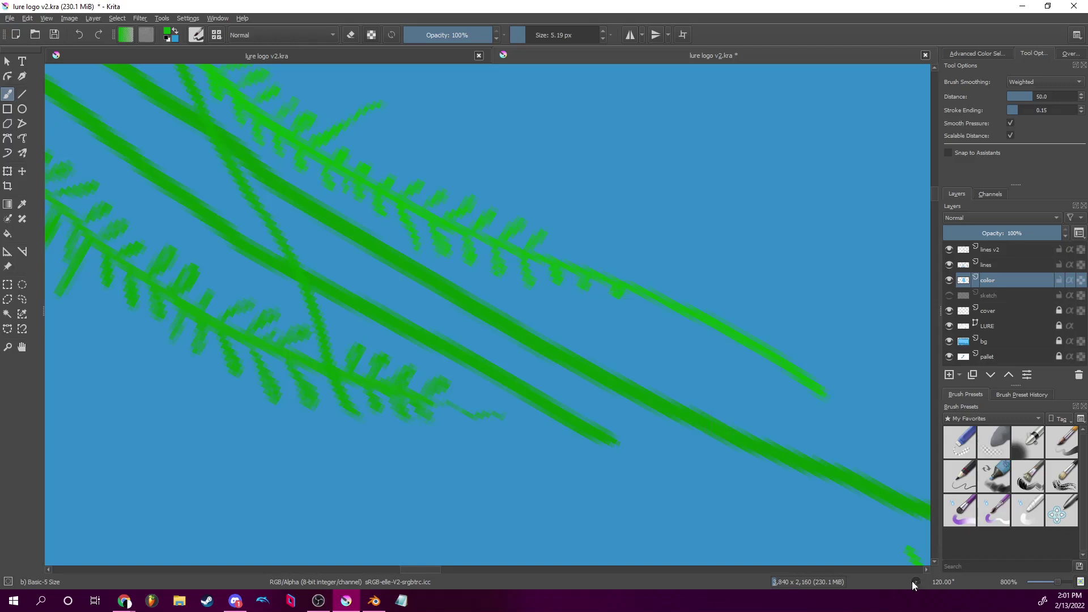
Draw more rounded leaves on the outer edge of the bright green stalk's upper part, opposite the small inner buds.
{"action": "left_click_drag", "start_coordinate": [919, 585], "coordinate": [920, 592]}
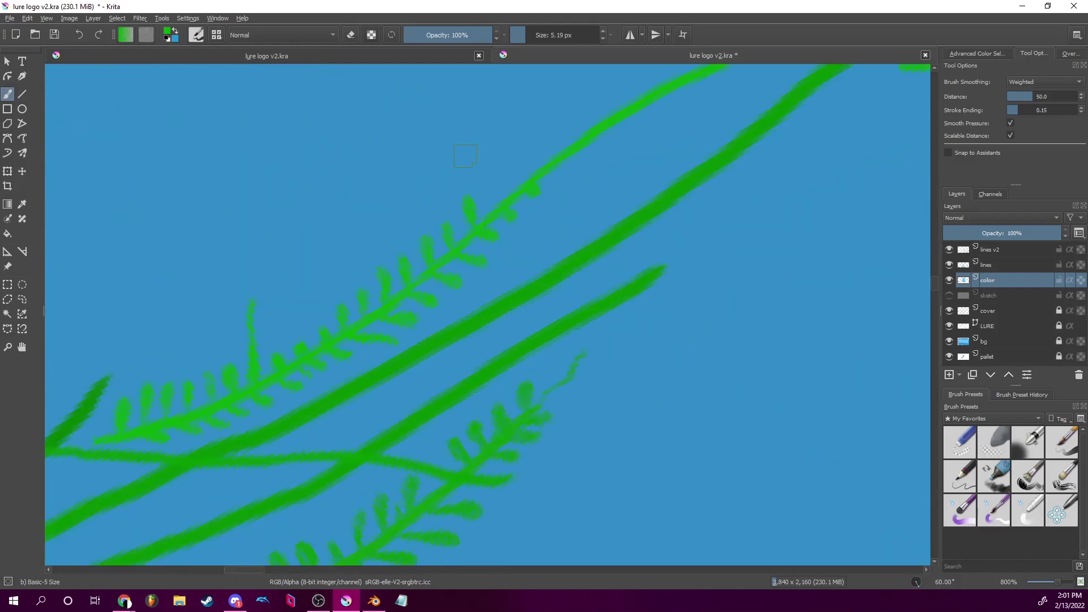
{"action": "left_click_drag", "start_coordinate": [497, 195], "coordinate": [501, 171]}
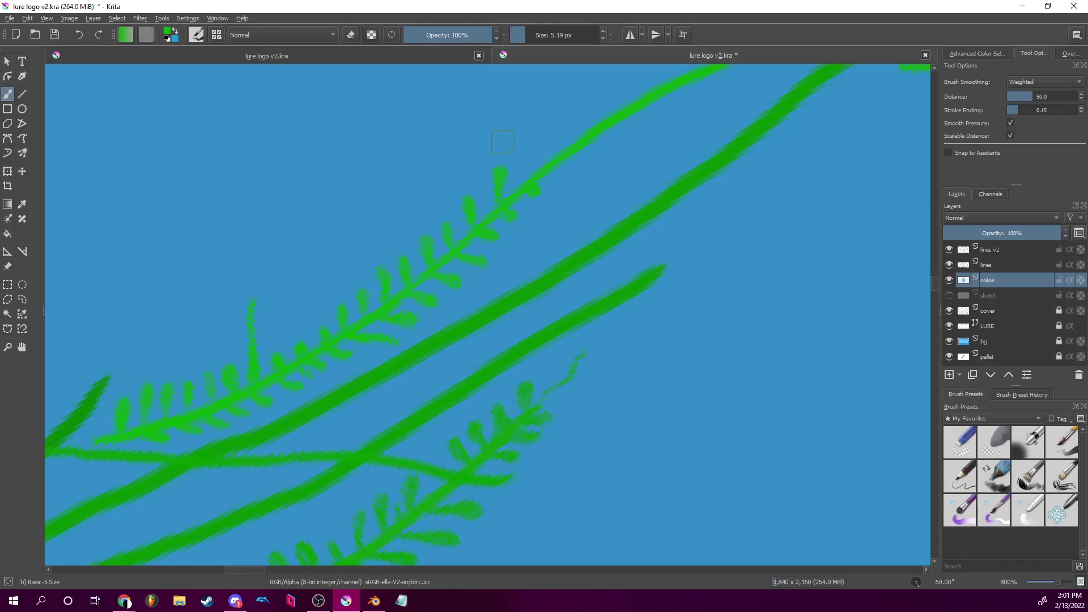
{"action": "left_click_drag", "start_coordinate": [533, 182], "coordinate": [535, 187]}
{"action": "left_click_drag", "start_coordinate": [534, 189], "coordinate": [530, 264]}
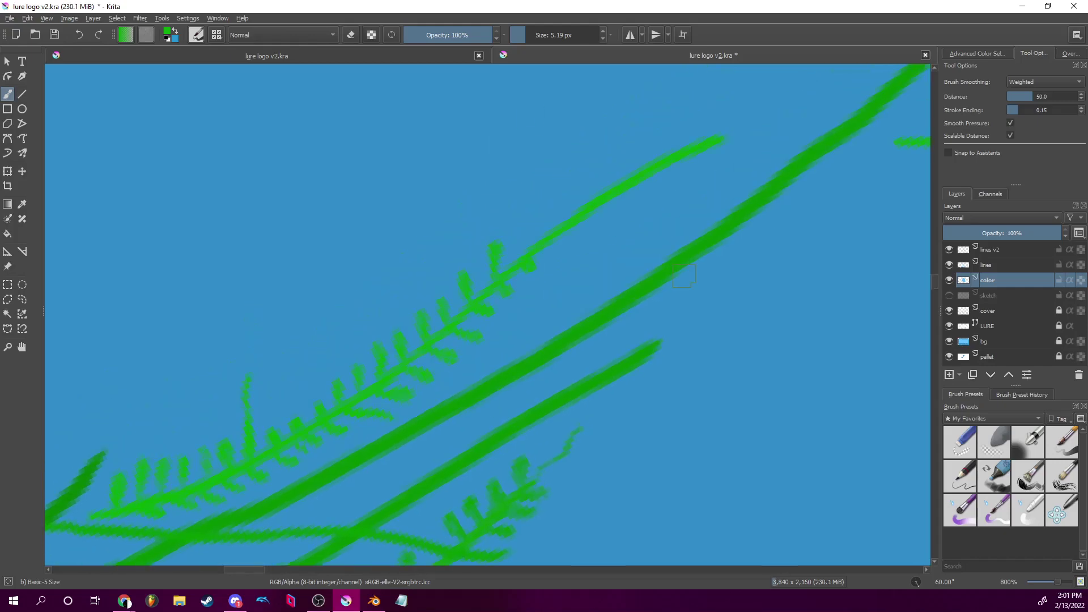
{"action": "left_click_drag", "start_coordinate": [917, 587], "coordinate": [921, 584]}
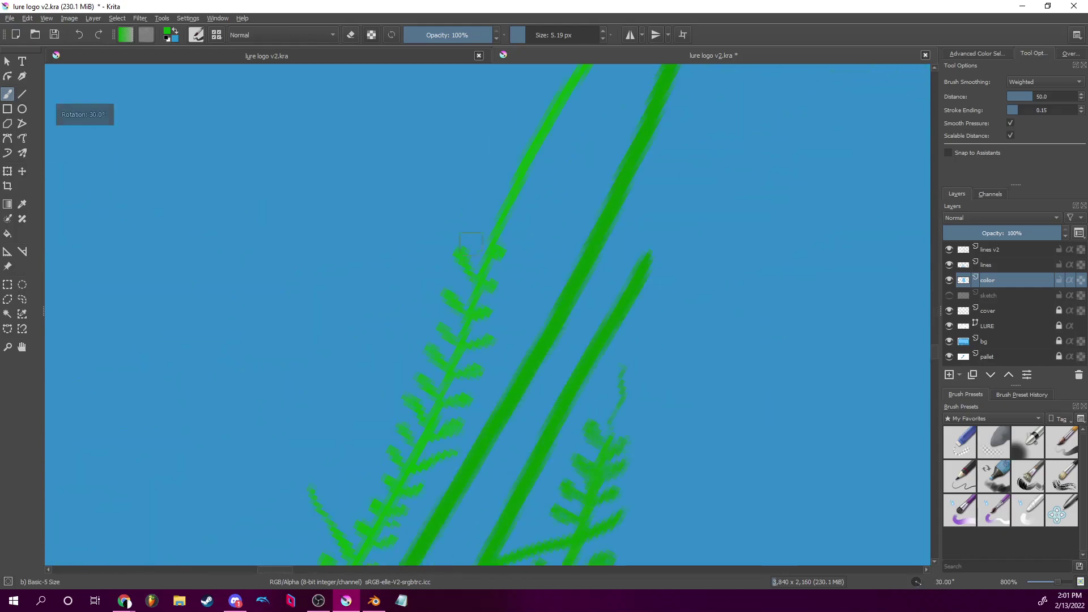
{"action": "left_click_drag", "start_coordinate": [483, 217], "coordinate": [479, 215]}
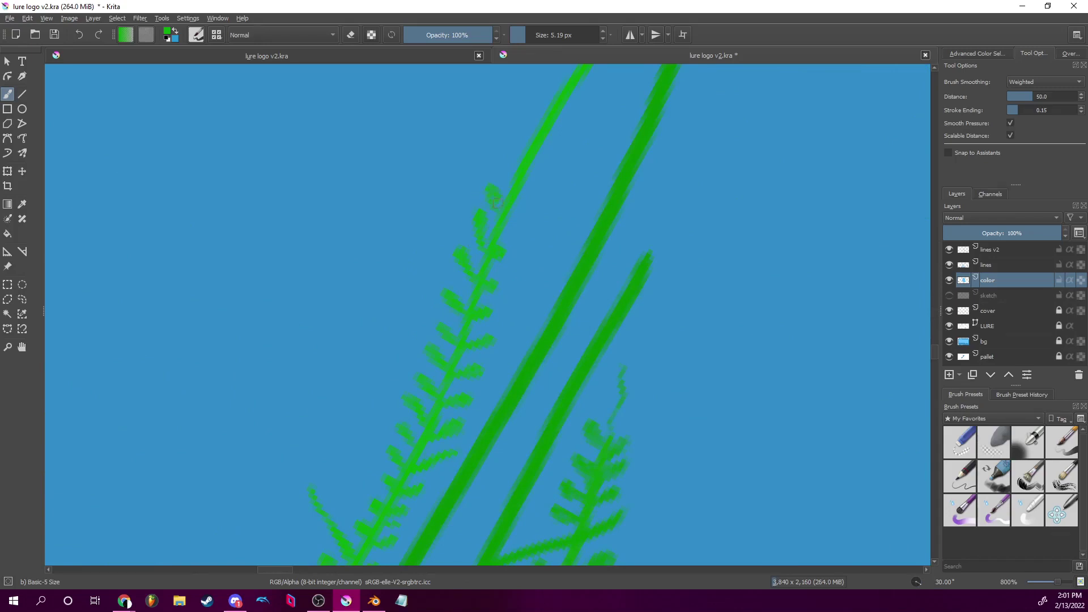
Fill both edges of the bright green stalk's upper end with leaves and extend its tip with a thin wavy stroke.
{"action": "scroll", "coordinate": [530, 229], "scroll_direction": "up", "scroll_amount": 3}
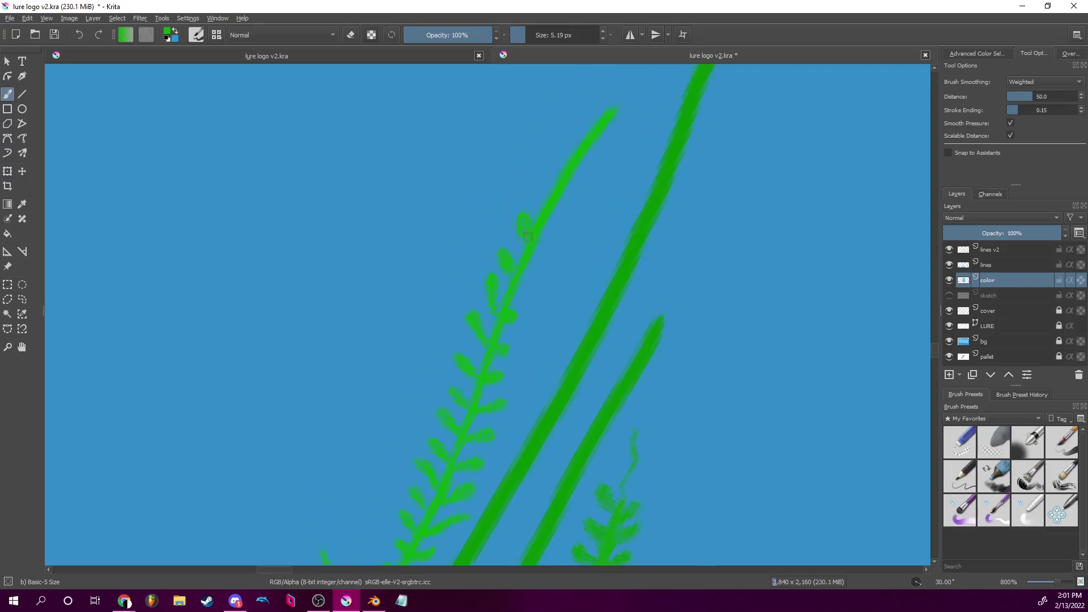
{"action": "left_click_drag", "start_coordinate": [604, 161], "coordinate": [566, 207]}
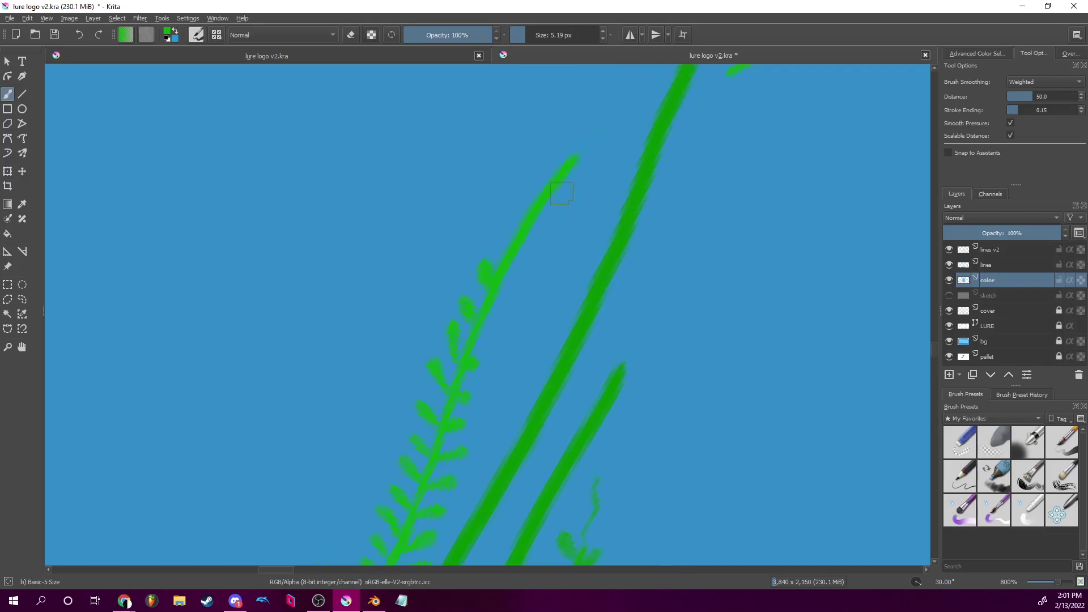
{"action": "scroll", "coordinate": [649, 177], "scroll_direction": "up", "scroll_amount": 2}
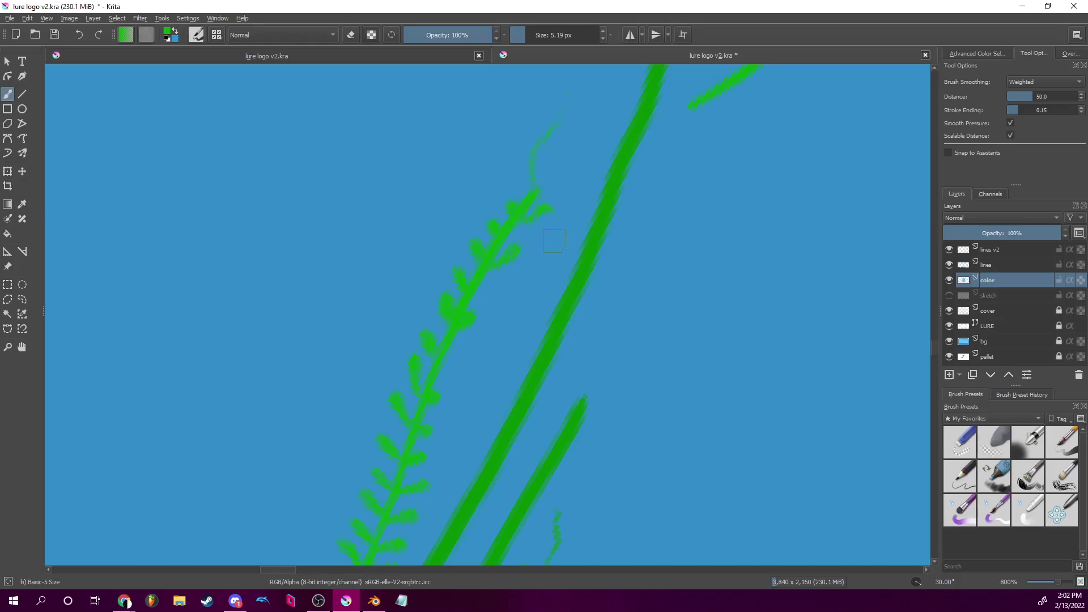
{"action": "scroll", "coordinate": [541, 243], "scroll_direction": "down", "scroll_amount": 5}
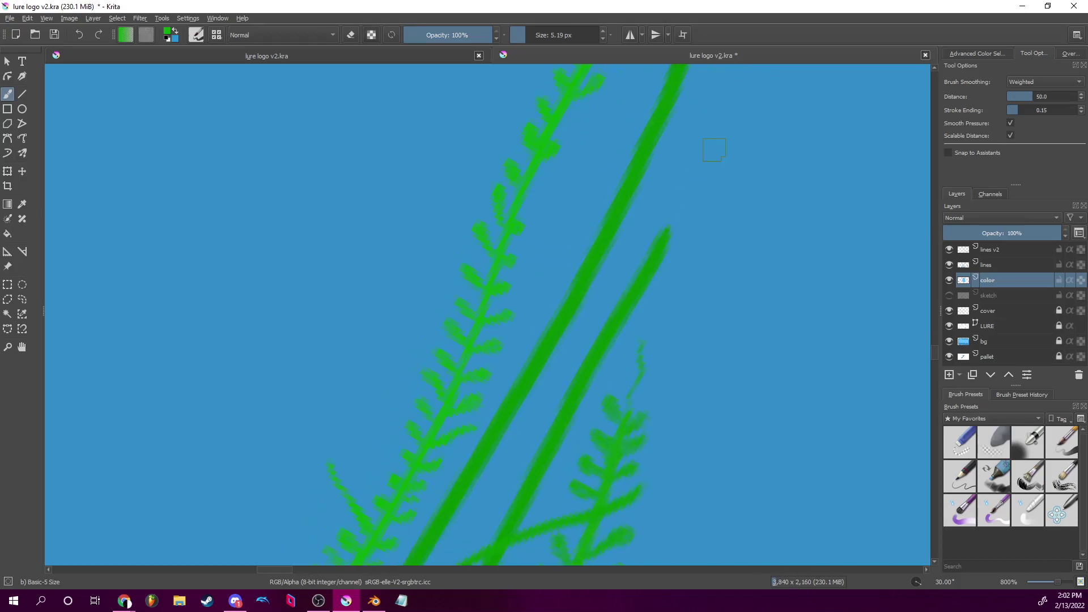
{"action": "left_click_drag", "start_coordinate": [1058, 582], "coordinate": [1052, 582]}
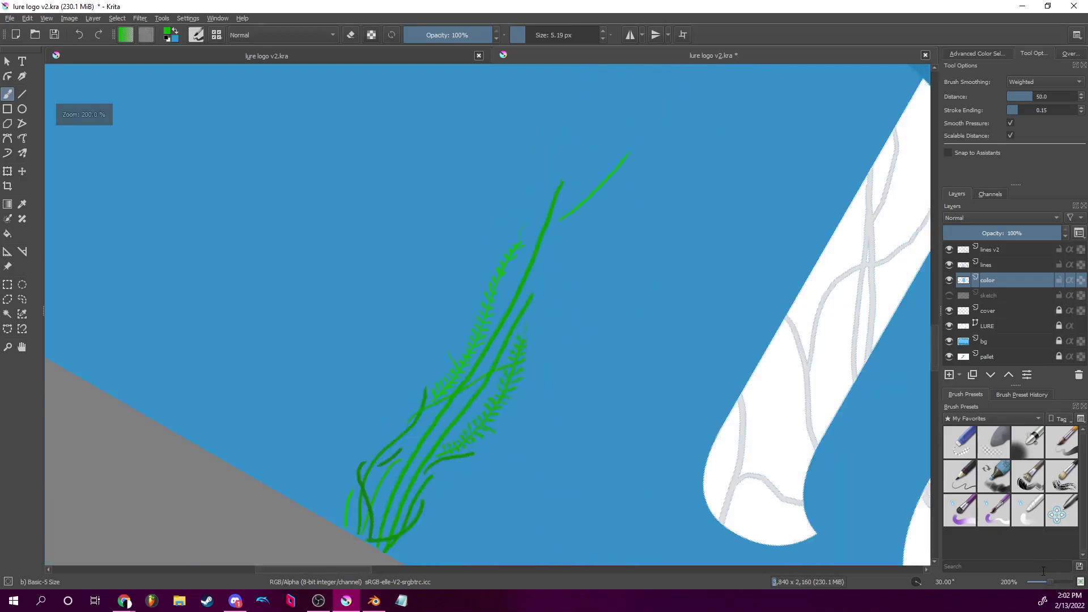
{"action": "scroll", "coordinate": [576, 265], "scroll_direction": "down", "scroll_amount": 3}
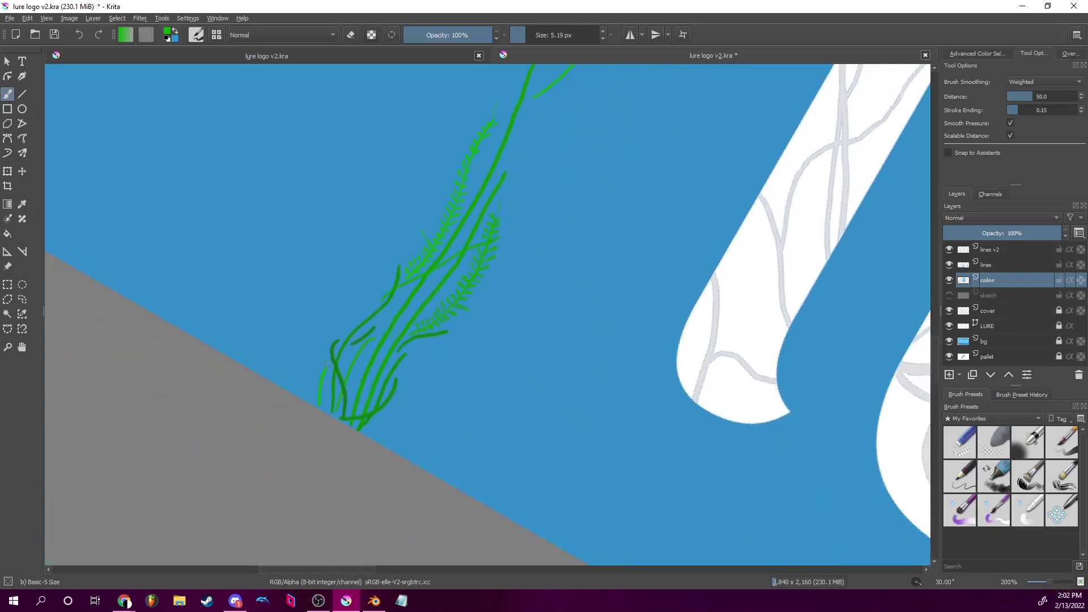
Draw rounded leaves along the seaweed cluster's short leftmost bright green stalk and extend a thin wavy stroke upward beside it.
{"action": "left_click_drag", "start_coordinate": [1051, 582], "coordinate": [1057, 581]}
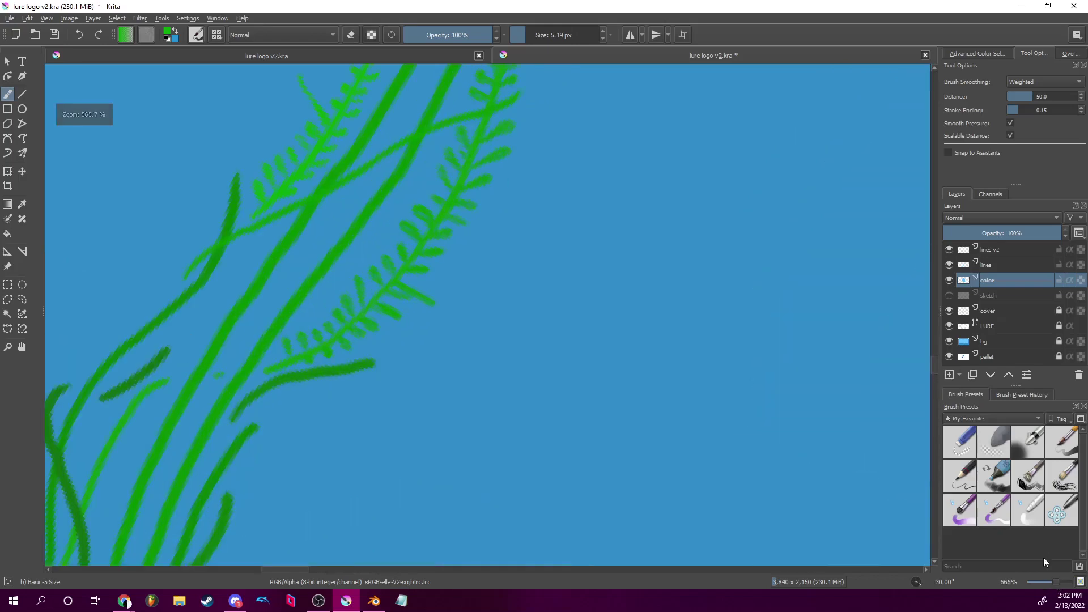
{"action": "left_click_drag", "start_coordinate": [399, 372], "coordinate": [678, 184]}
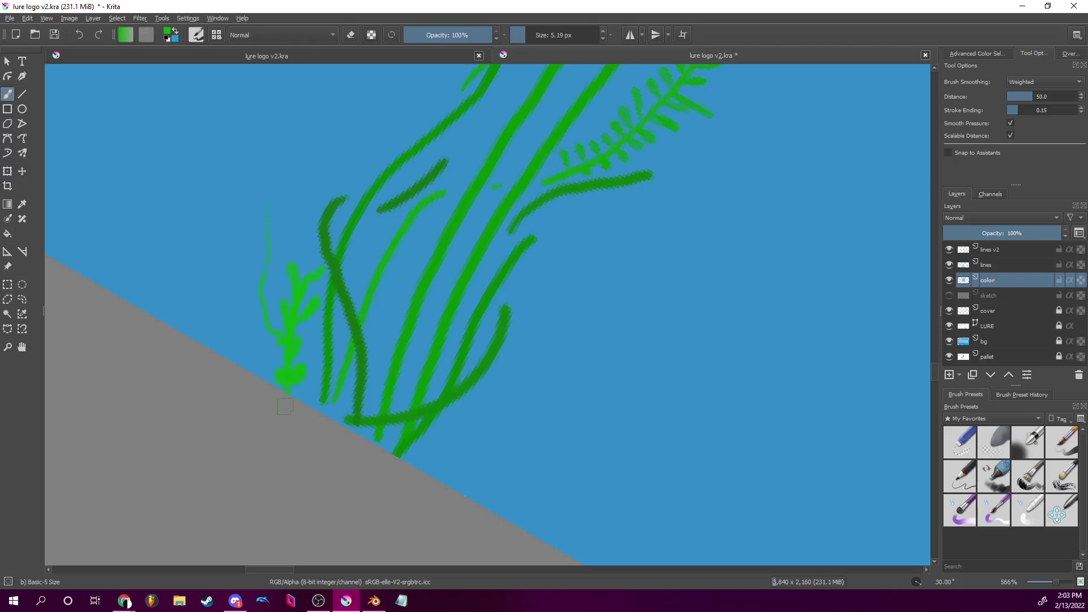
Straighten the rotated canvas by setting its rotation to 0°.
{"action": "left_click_drag", "start_coordinate": [1056, 582], "coordinate": [1047, 580]}
{"action": "left_click_drag", "start_coordinate": [767, 306], "coordinate": [536, 407]}
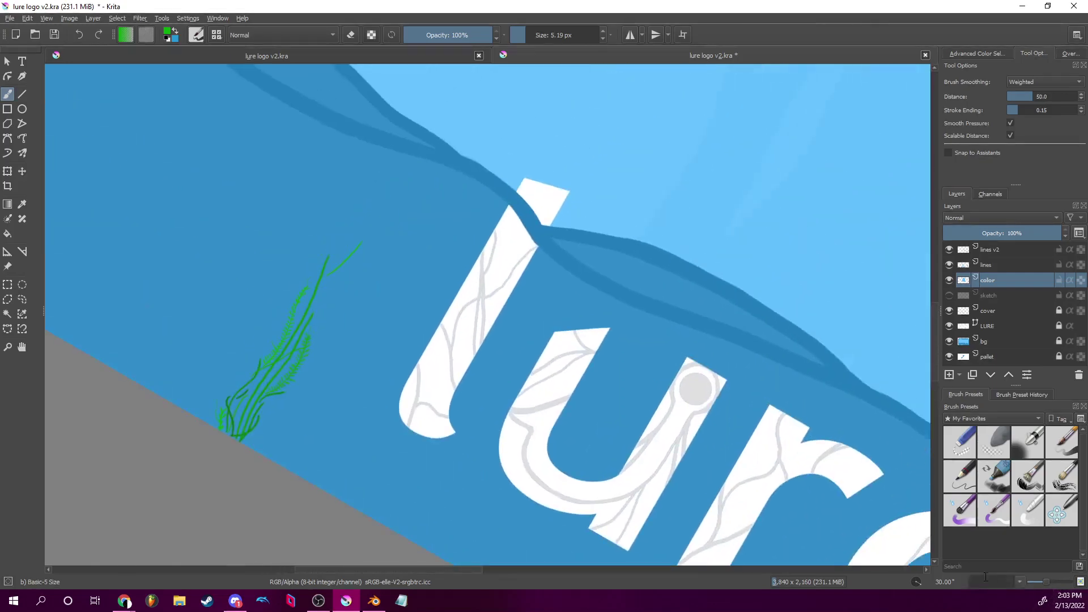
{"action": "left_click_drag", "start_coordinate": [923, 586], "coordinate": [948, 583]}
{"action": "mouse_move", "coordinate": [450, 473]}
{"action": "left_mouse_down"}
{"action": "mouse_move", "coordinate": [440, 391]}
{"action": "mouse_move", "coordinate": [466, 394]}
{"action": "mouse_move", "coordinate": [489, 470]}
{"action": "left_mouse_up"}
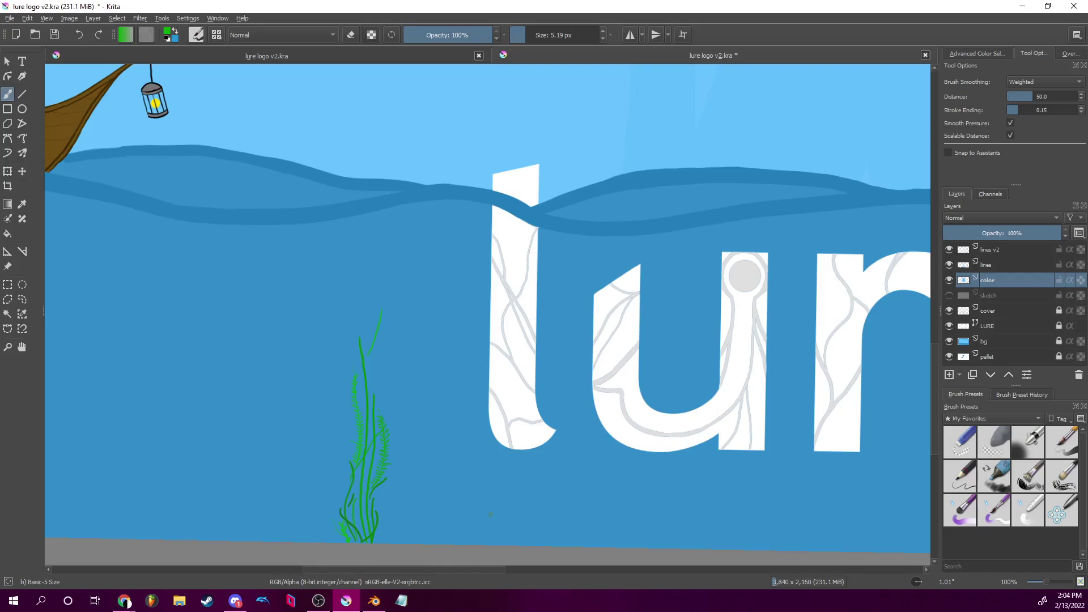
{"action": "mouse_move", "coordinate": [373, 102]}
{"action": "left_mouse_down"}
{"action": "mouse_move", "coordinate": [446, 243]}
{"action": "mouse_move", "coordinate": [444, 303]}
{"action": "mouse_move", "coordinate": [536, 408]}
{"action": "mouse_move", "coordinate": [603, 415]}
{"action": "mouse_move", "coordinate": [476, 392]}
{"action": "left_mouse_up"}
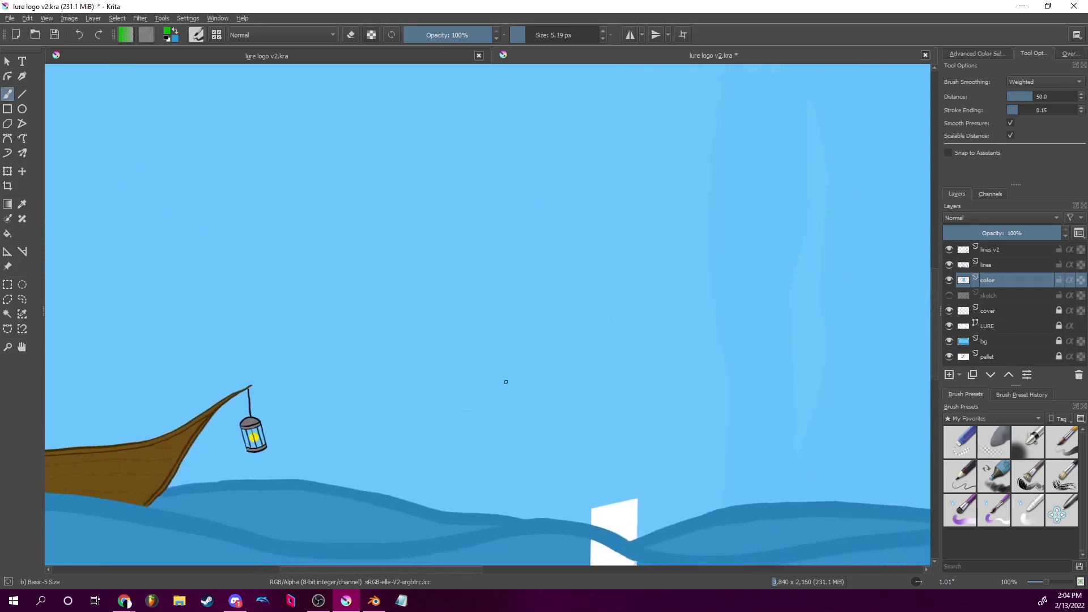
{"action": "left_click_drag", "start_coordinate": [507, 324], "coordinate": [460, 305]}
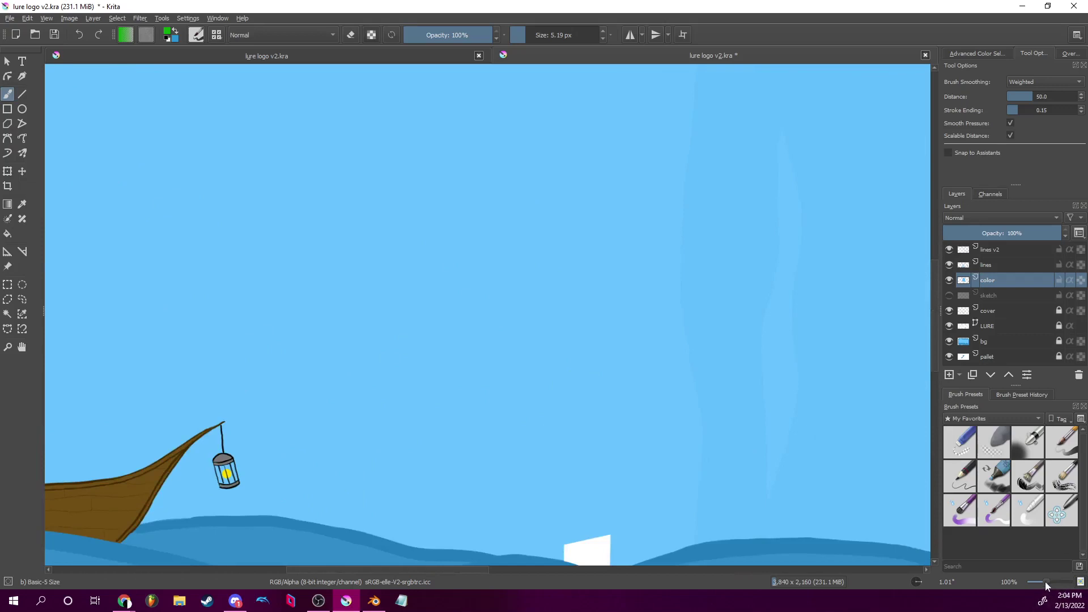
{"action": "left_click_drag", "start_coordinate": [1047, 585], "coordinate": [1040, 583]}
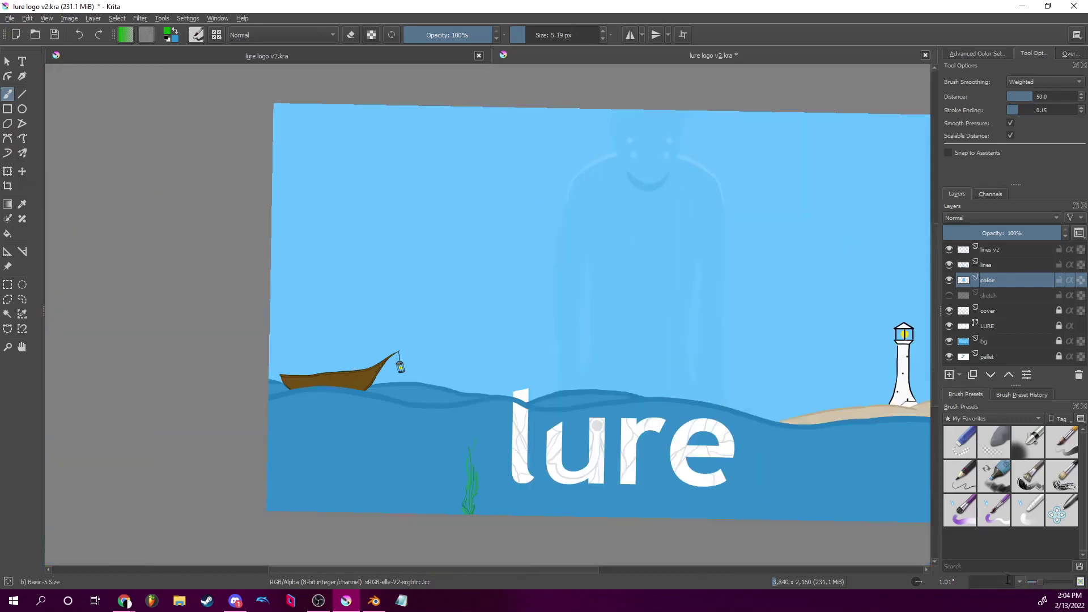
{"action": "left_click_drag", "start_coordinate": [919, 583], "coordinate": [929, 584]}
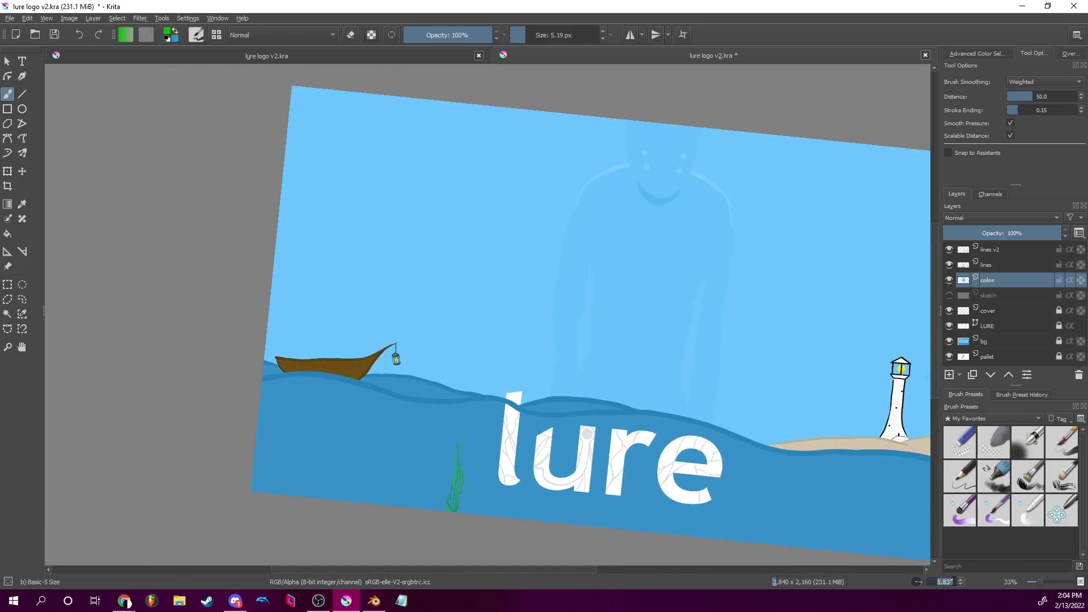
{"action": "type", "text": "0"}
{"action": "key", "text": "Return"}
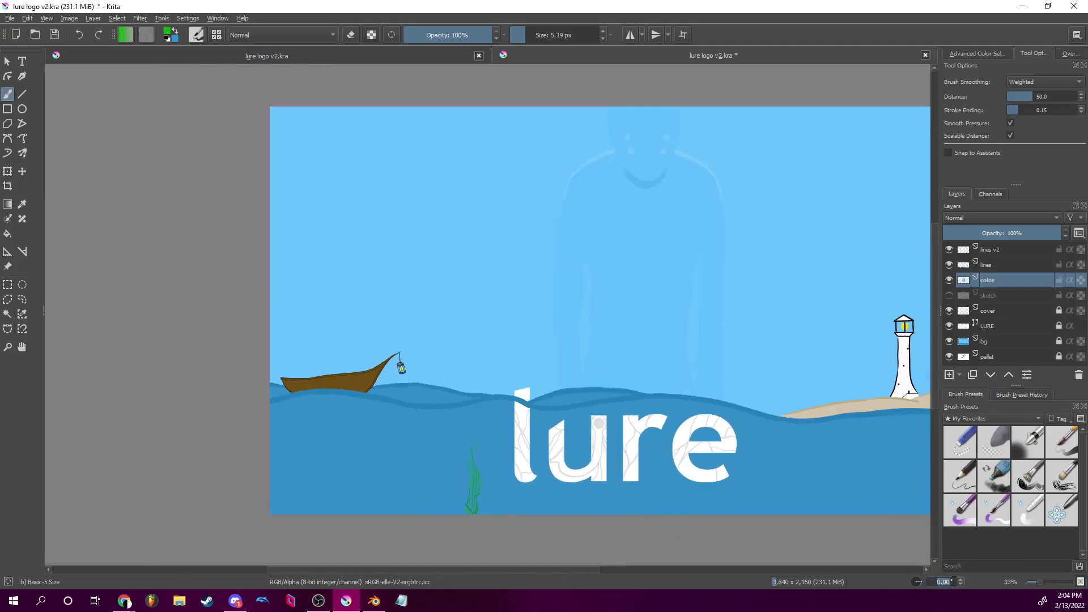
Fit the whole illustration in view and examine how the seaweed sits beside the lure lettering.
{"action": "left_click_drag", "start_coordinate": [811, 357], "coordinate": [680, 352]}
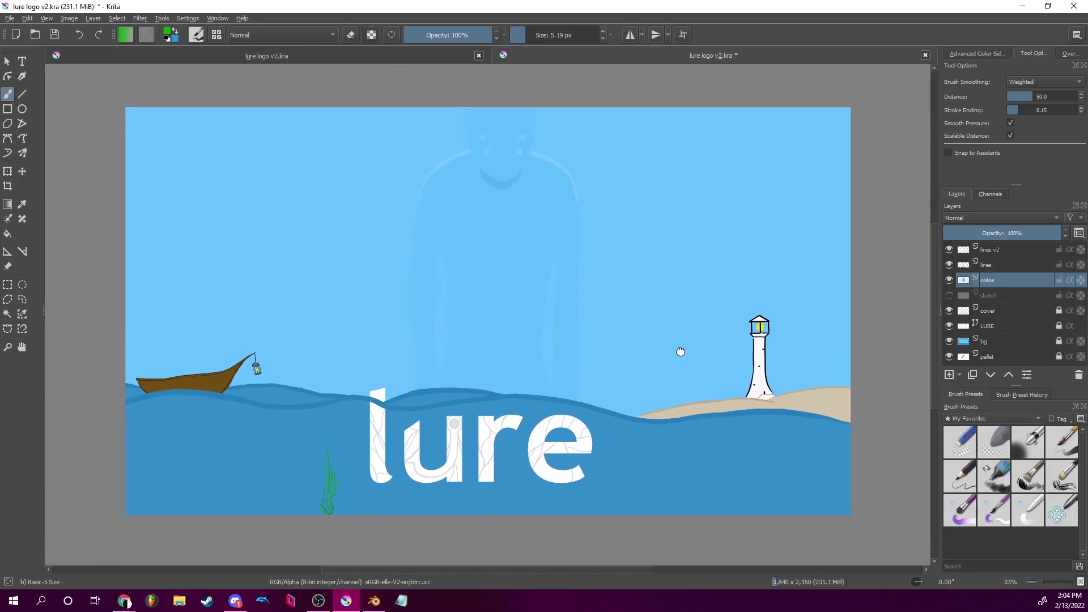
{"action": "left_click_drag", "start_coordinate": [1041, 580], "coordinate": [1038, 581]}
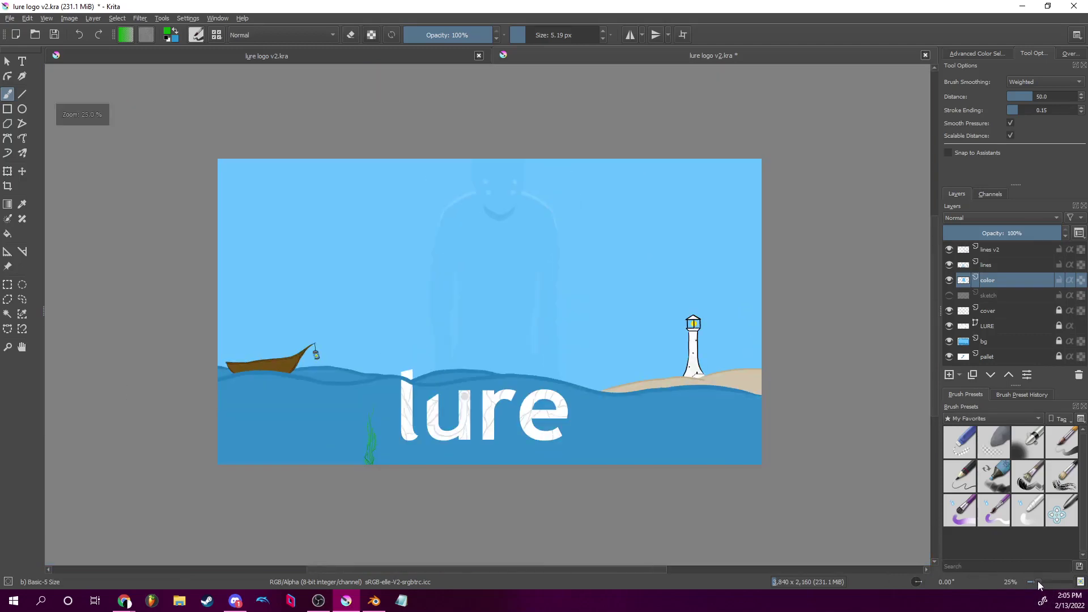
{"action": "left_click", "coordinate": [1081, 583]}
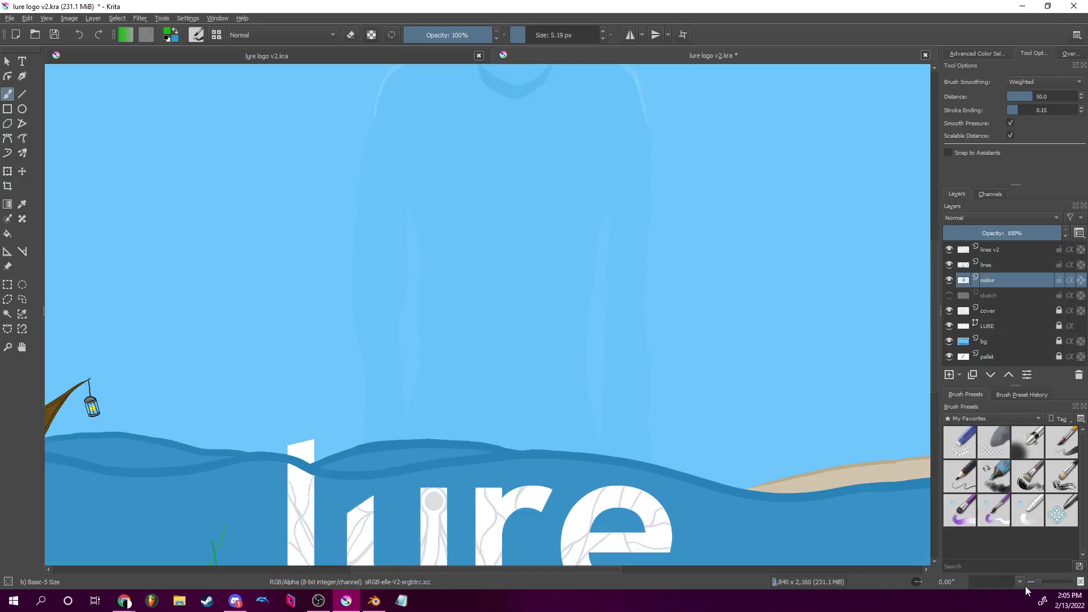
{"action": "left_click_drag", "start_coordinate": [1038, 580], "coordinate": [1036, 580]}
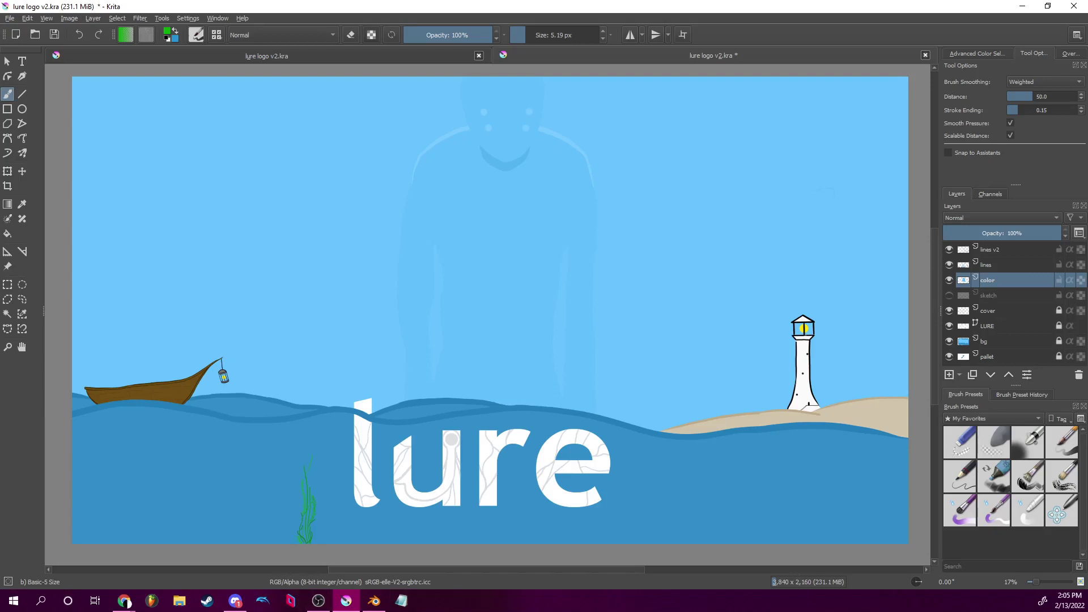
{"action": "key", "text": "alt+Tab"}
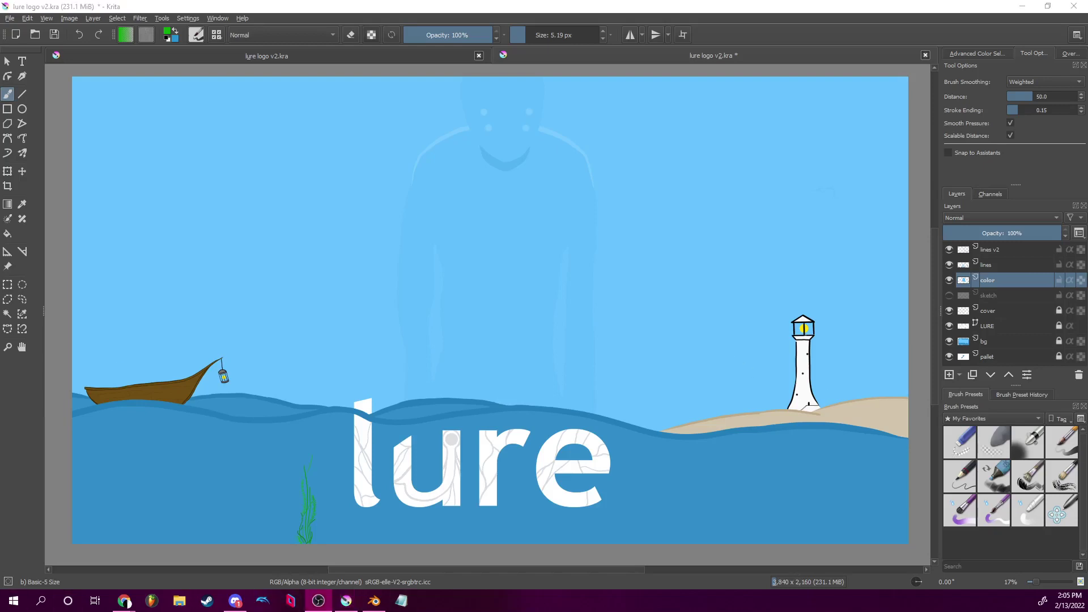
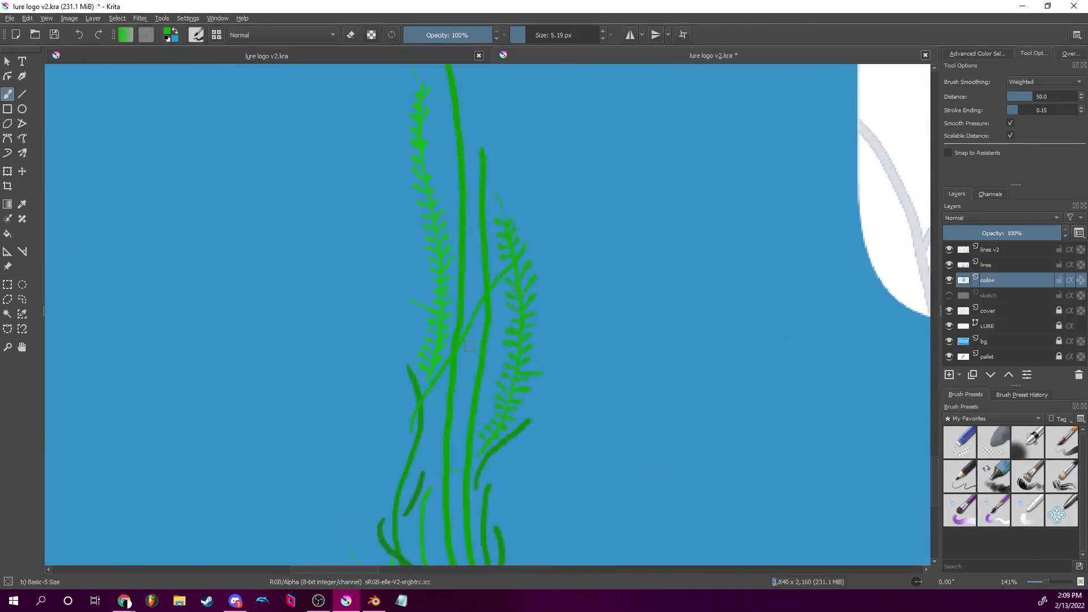
Draw a curved bright green stalk above the seaweed cluster's tallest stem and add rounded leaves along its left edge.
{"action": "left_click_drag", "start_coordinate": [541, 178], "coordinate": [481, 378]}
{"action": "left_click_drag", "start_coordinate": [461, 227], "coordinate": [447, 303]}
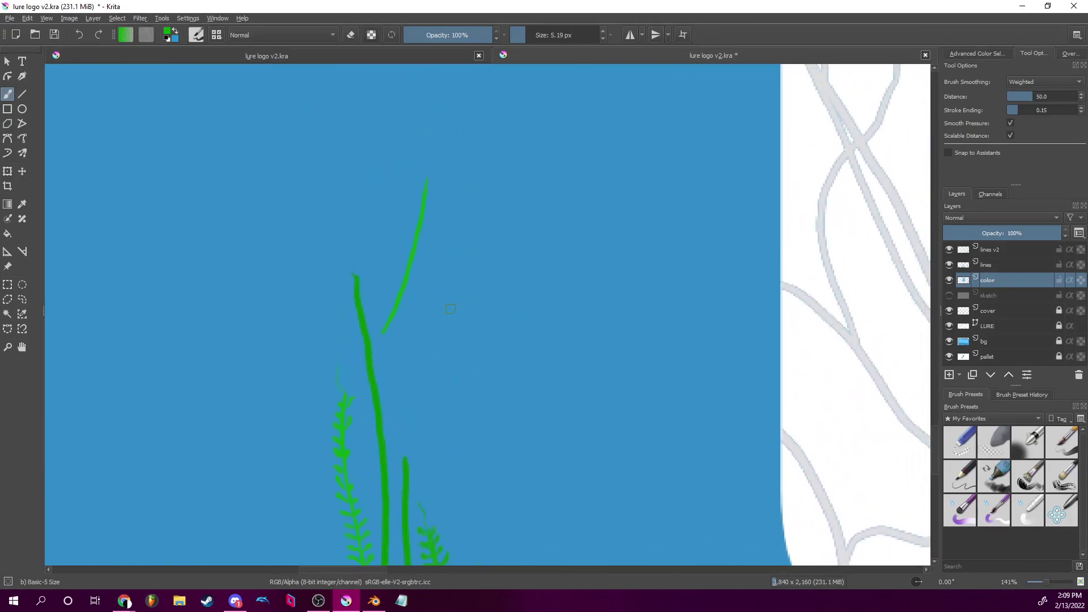
{"action": "left_click_drag", "start_coordinate": [1049, 582], "coordinate": [1052, 582]}
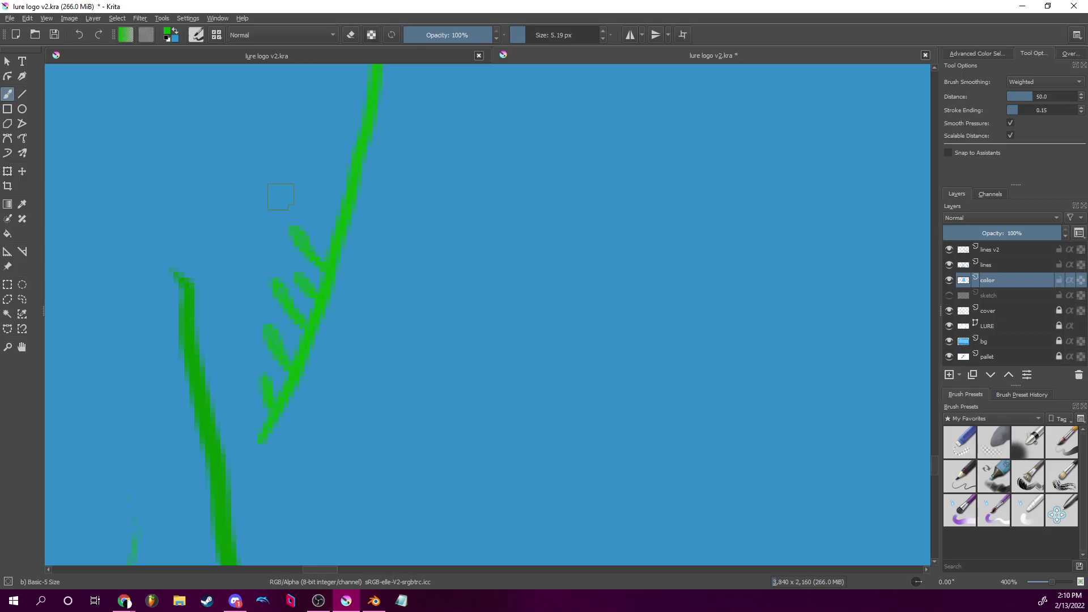
{"action": "scroll", "coordinate": [280, 196], "scroll_direction": "up", "scroll_amount": 3}
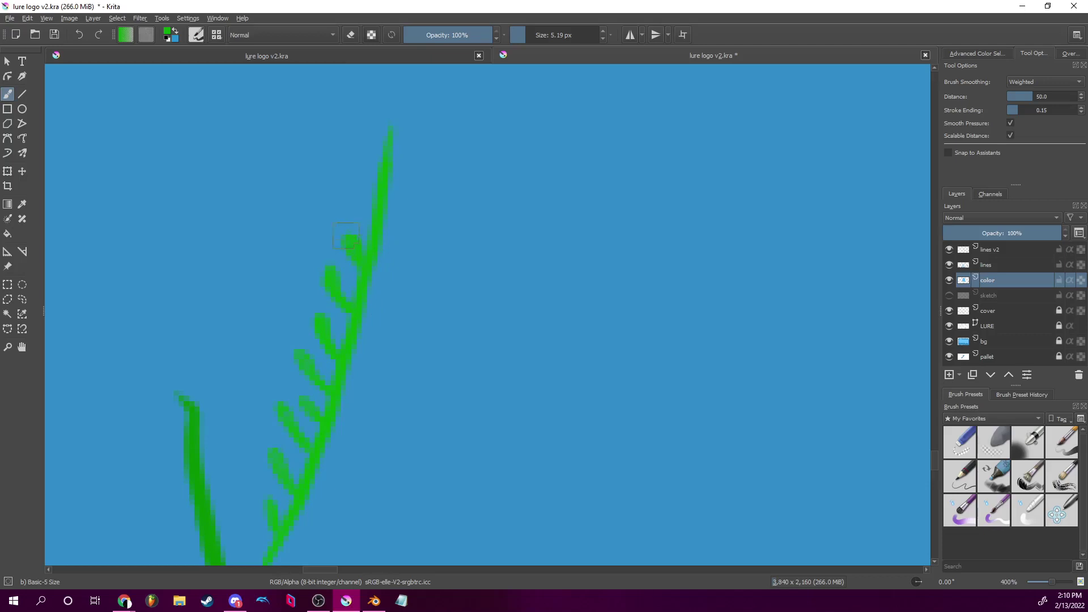
{"action": "scroll", "coordinate": [372, 216], "scroll_direction": "up", "scroll_amount": 3}
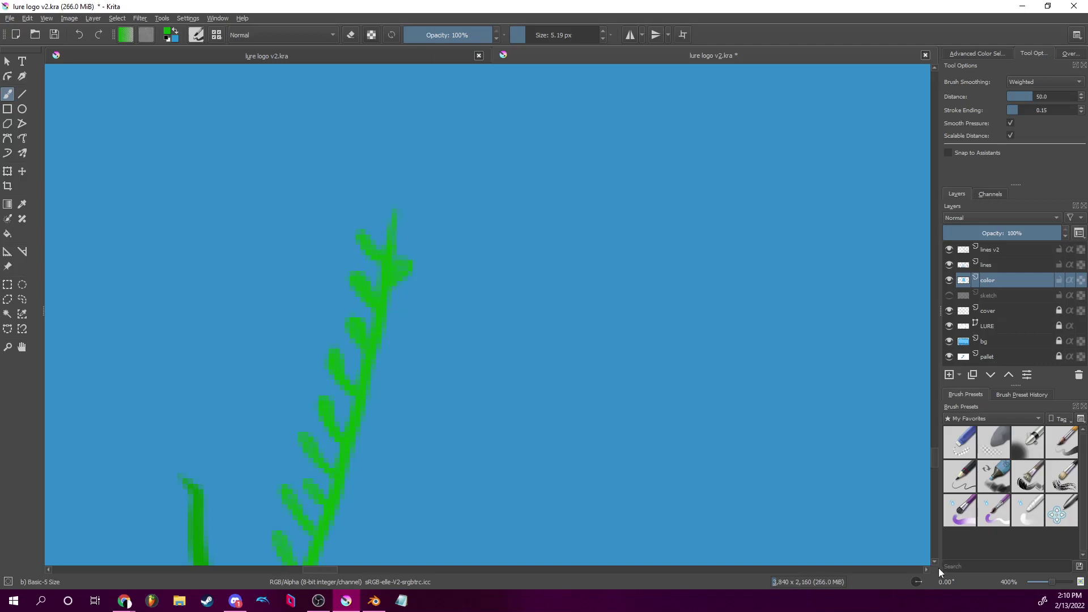
Rotate the canvas to about -65° and draw leaves along the new stalk's other edge, with a thin wavy stroke beside its lower end.
{"action": "left_click_drag", "start_coordinate": [920, 583], "coordinate": [922, 570]}
{"action": "left_click_drag", "start_coordinate": [483, 382], "coordinate": [419, 257]}
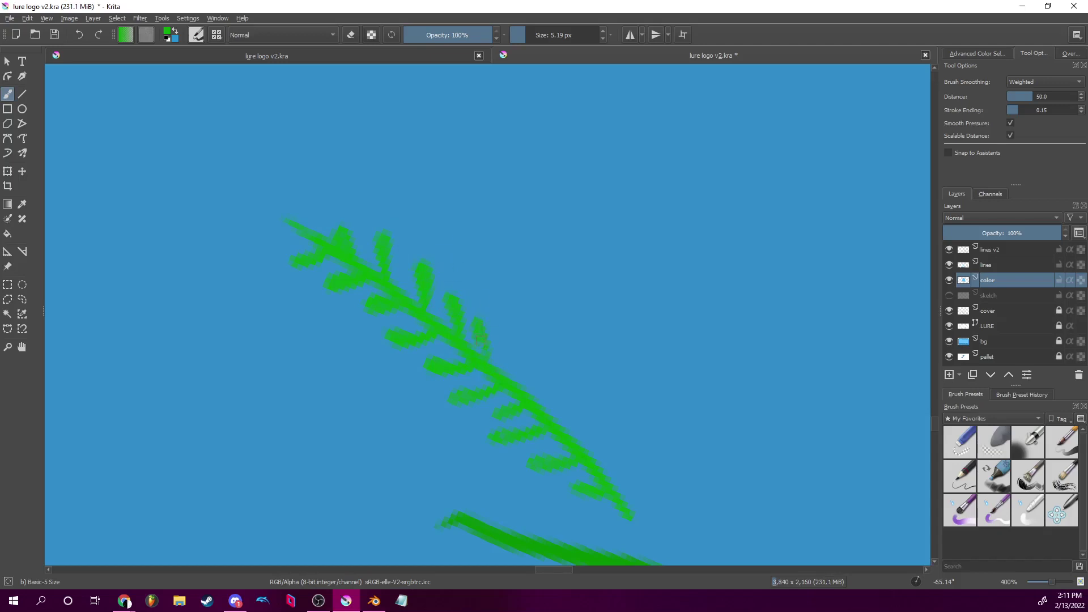
{"action": "left_click_drag", "start_coordinate": [500, 349], "coordinate": [504, 365]}
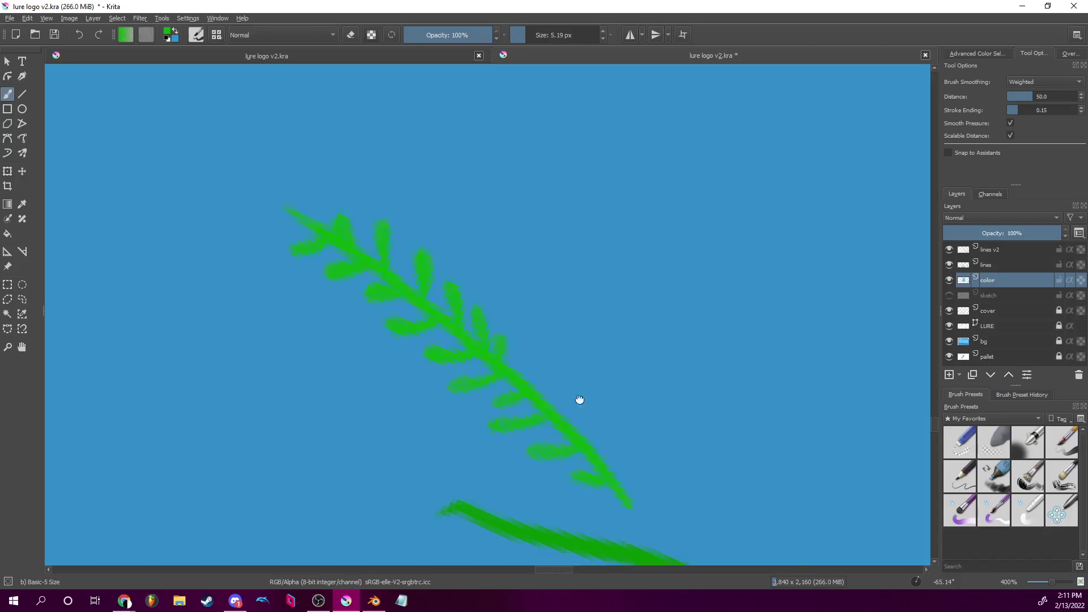
{"action": "left_click_drag", "start_coordinate": [584, 413], "coordinate": [501, 308]}
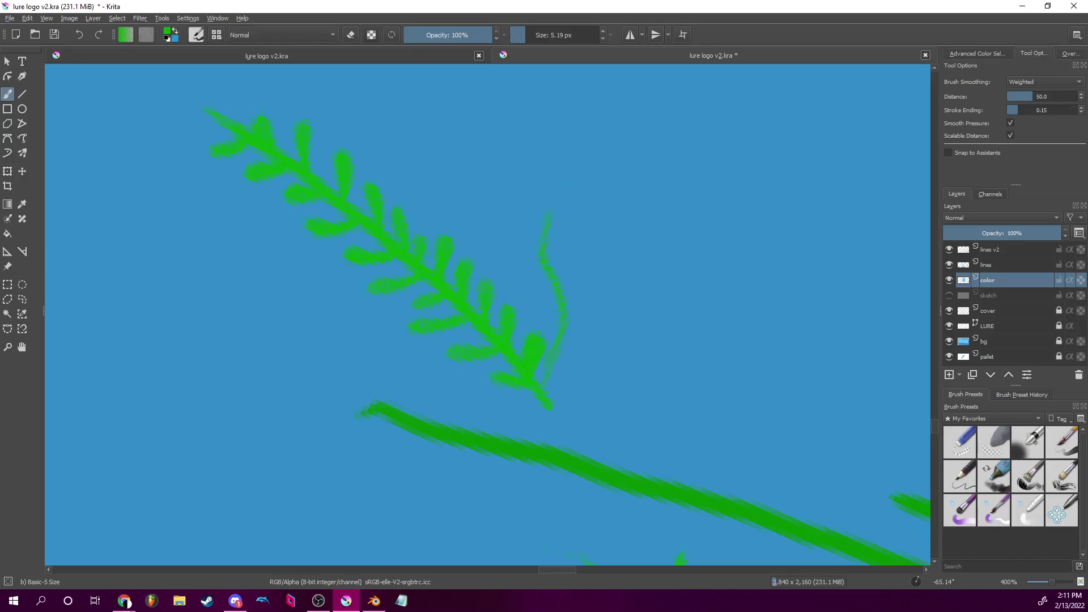
Rotate the canvas back to nearly upright, at about -1.27°.
{"action": "left_click_drag", "start_coordinate": [442, 146], "coordinate": [581, 350]}
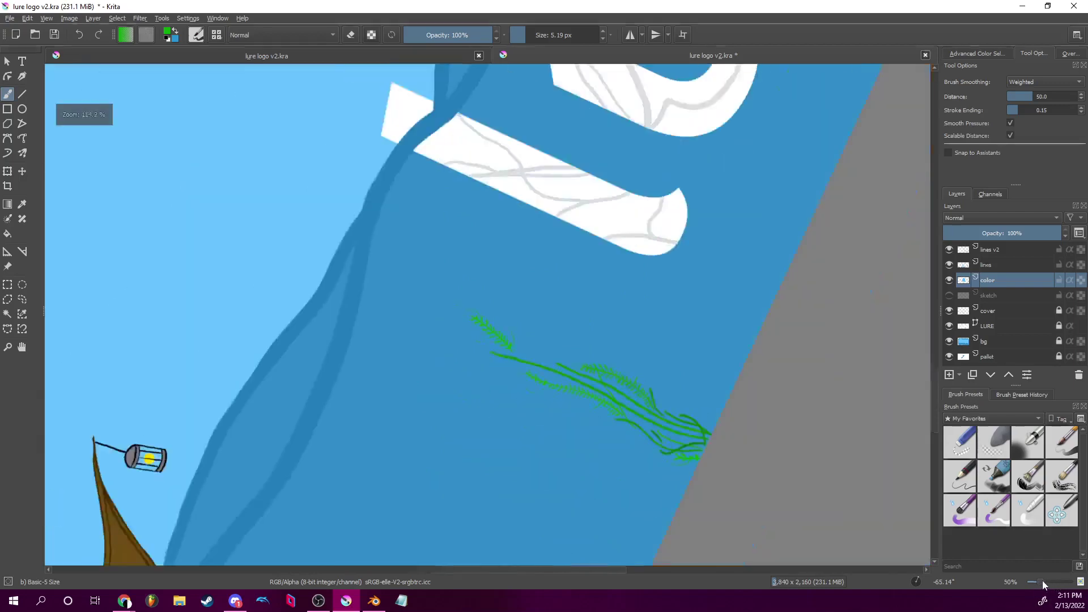
{"action": "scroll", "coordinate": [593, 352], "scroll_direction": "down", "scroll_amount": 7}
{"action": "left_click_drag", "start_coordinate": [593, 353], "coordinate": [478, 317]}
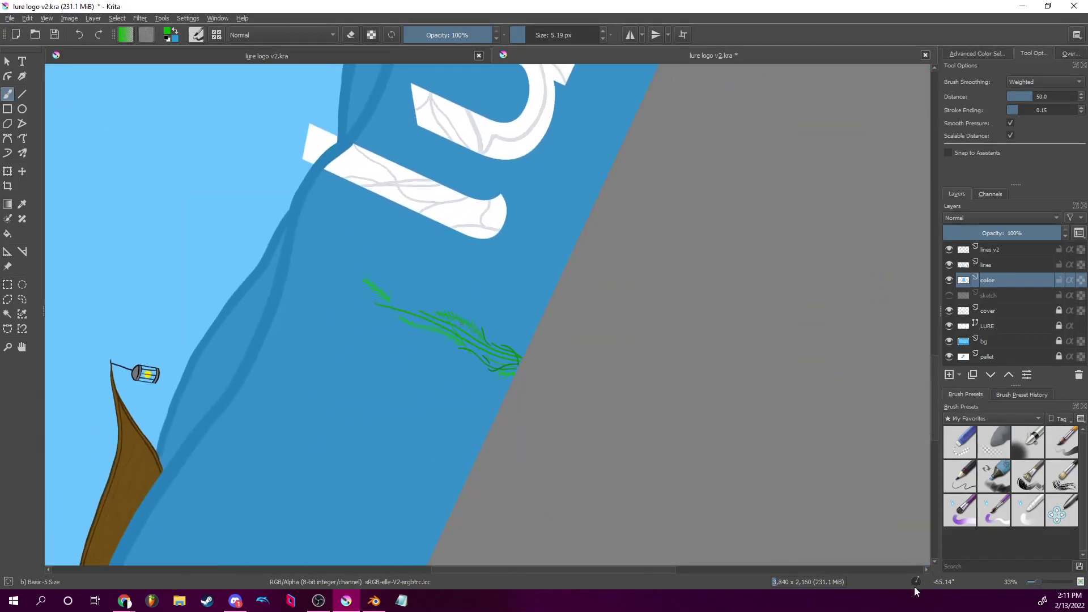
{"action": "left_click_drag", "start_coordinate": [920, 580], "coordinate": [924, 584]}
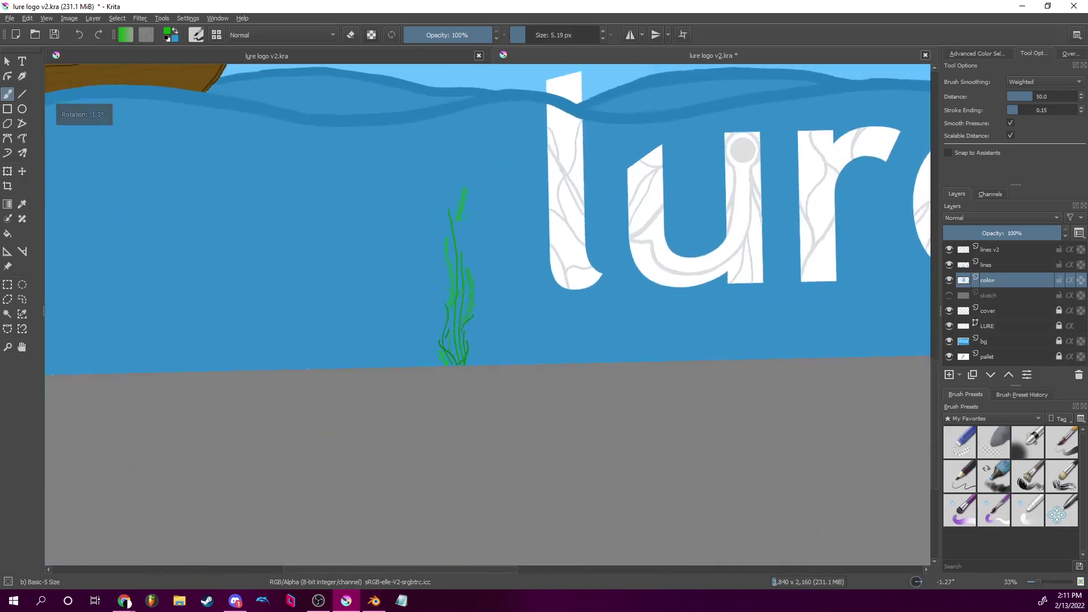
{"action": "left_click_drag", "start_coordinate": [554, 278], "coordinate": [419, 364]}
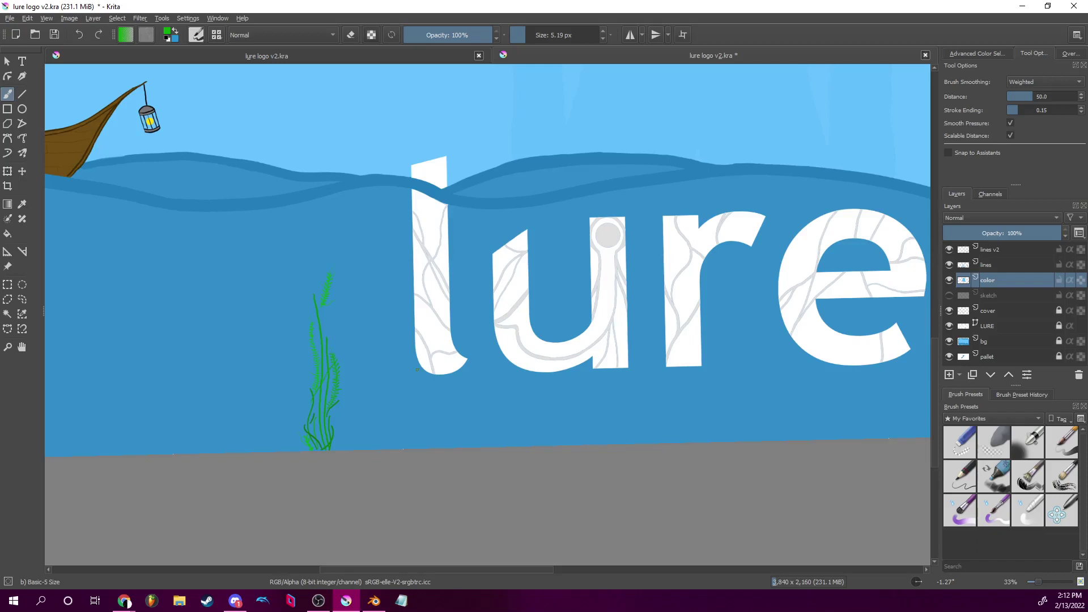
Examine the seaweed cluster beside the lure lettering up close and within the whole composition.
{"action": "left_click_drag", "start_coordinate": [389, 296], "coordinate": [420, 240]}
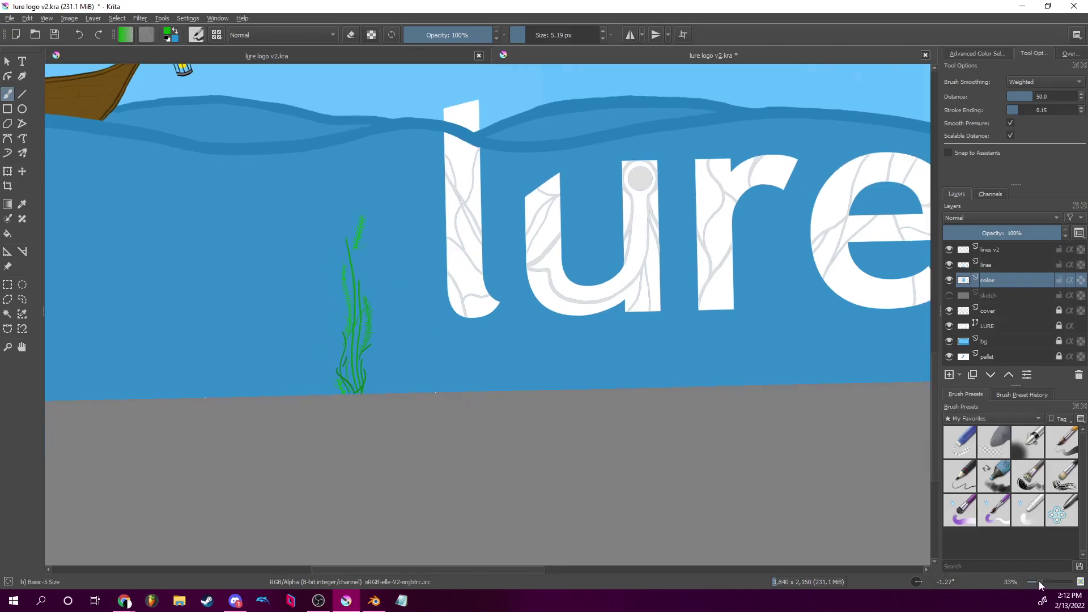
{"action": "left_click_drag", "start_coordinate": [1039, 581], "coordinate": [1041, 582]}
{"action": "left_click_drag", "start_coordinate": [578, 334], "coordinate": [650, 361]}
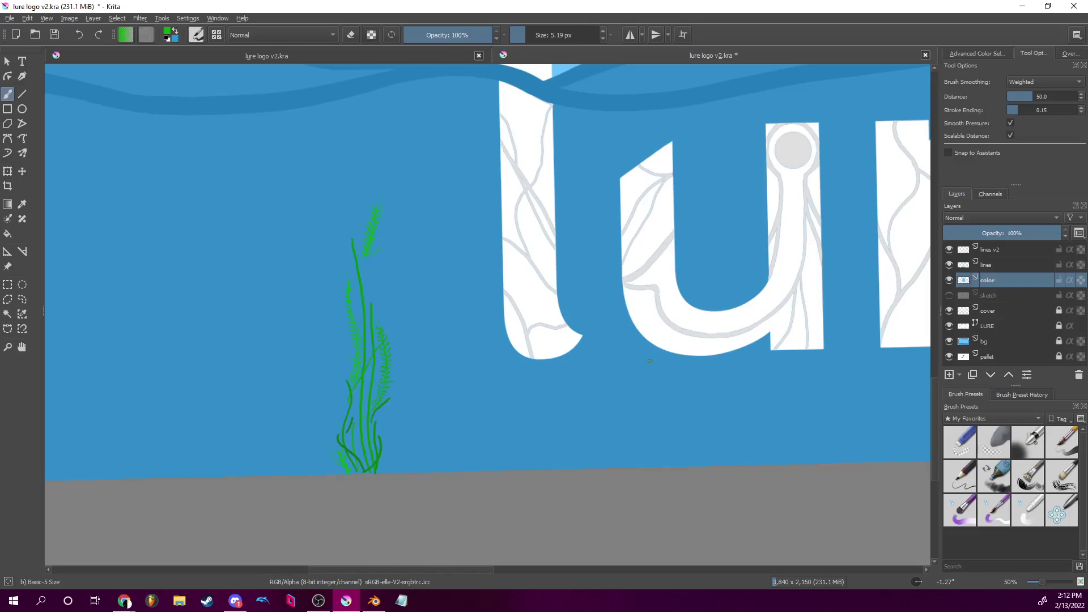
{"action": "left_click_drag", "start_coordinate": [227, 444], "coordinate": [276, 335]}
{"action": "left_click_drag", "start_coordinate": [678, 404], "coordinate": [587, 445]}
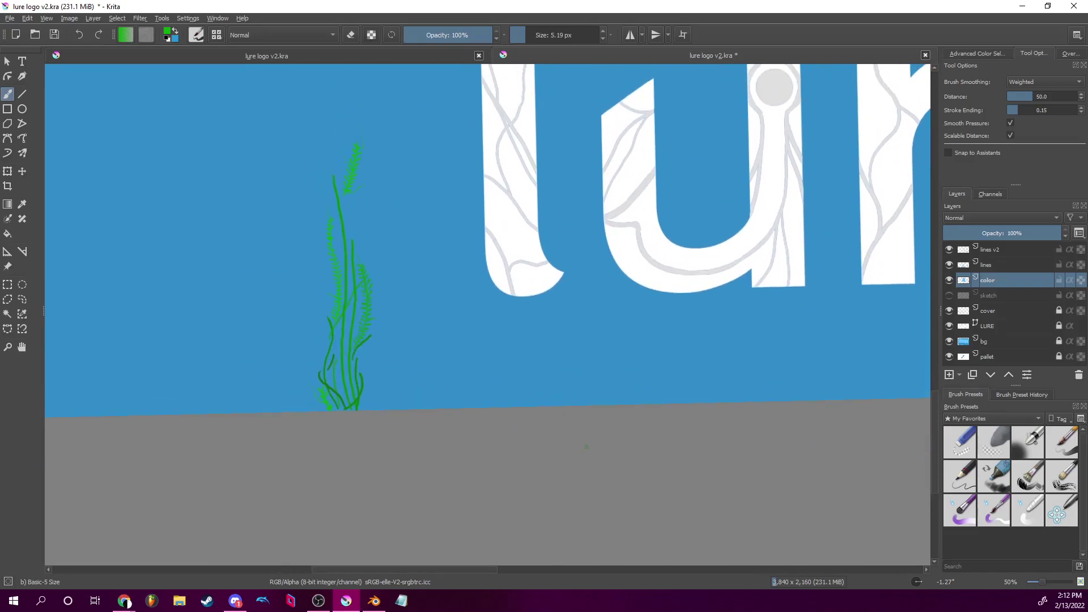
{"action": "scroll", "coordinate": [587, 448], "scroll_direction": "up", "scroll_amount": 4}
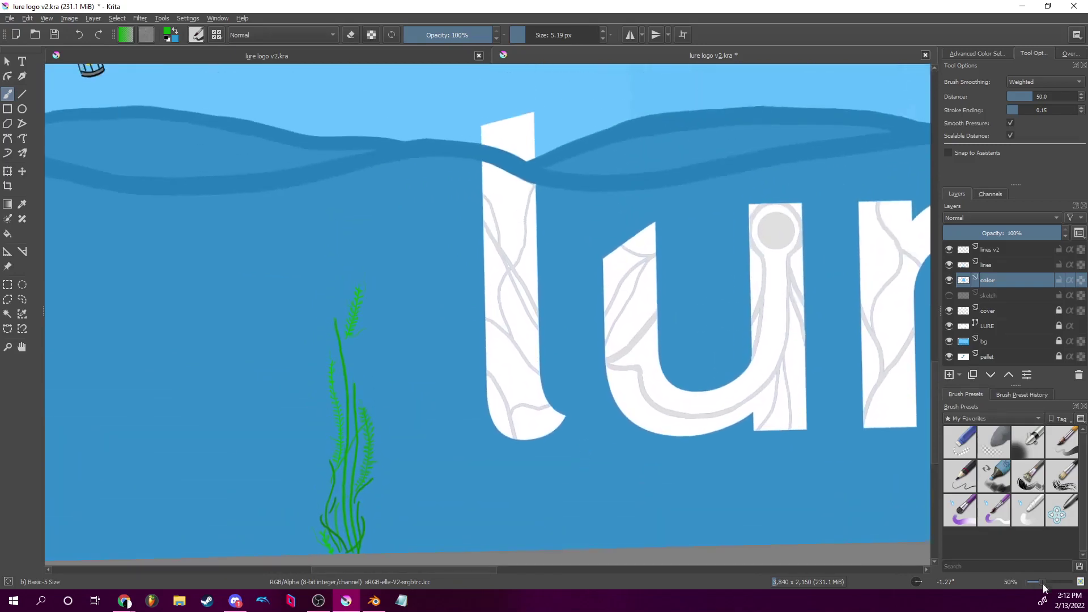
{"action": "left_click_drag", "start_coordinate": [1042, 583], "coordinate": [1036, 581]}
{"action": "left_click_drag", "start_coordinate": [636, 422], "coordinate": [469, 437]}
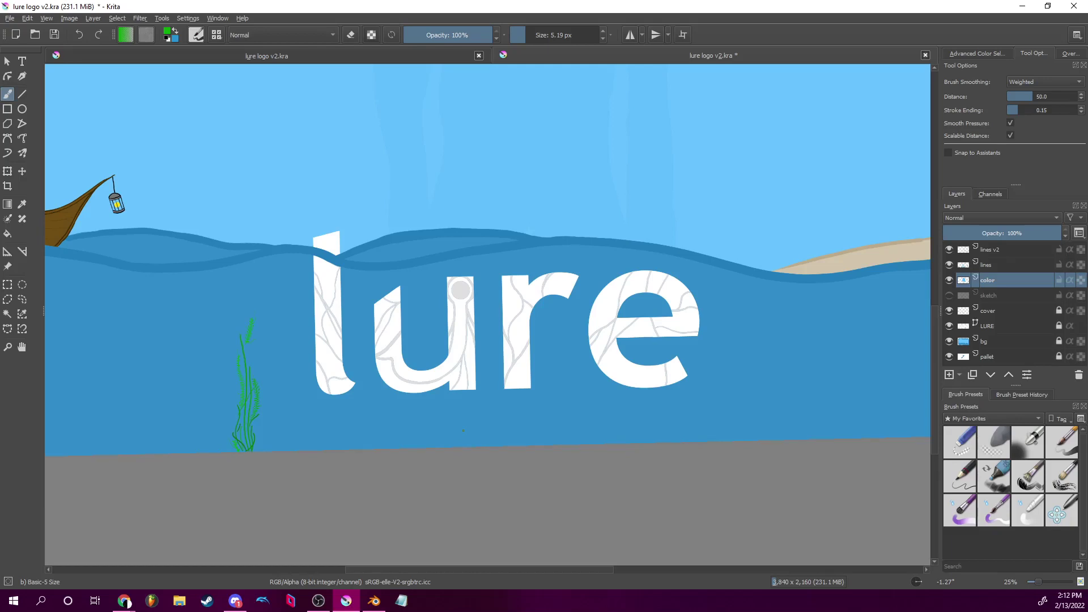
{"action": "left_click_drag", "start_coordinate": [271, 384], "coordinate": [319, 308]}
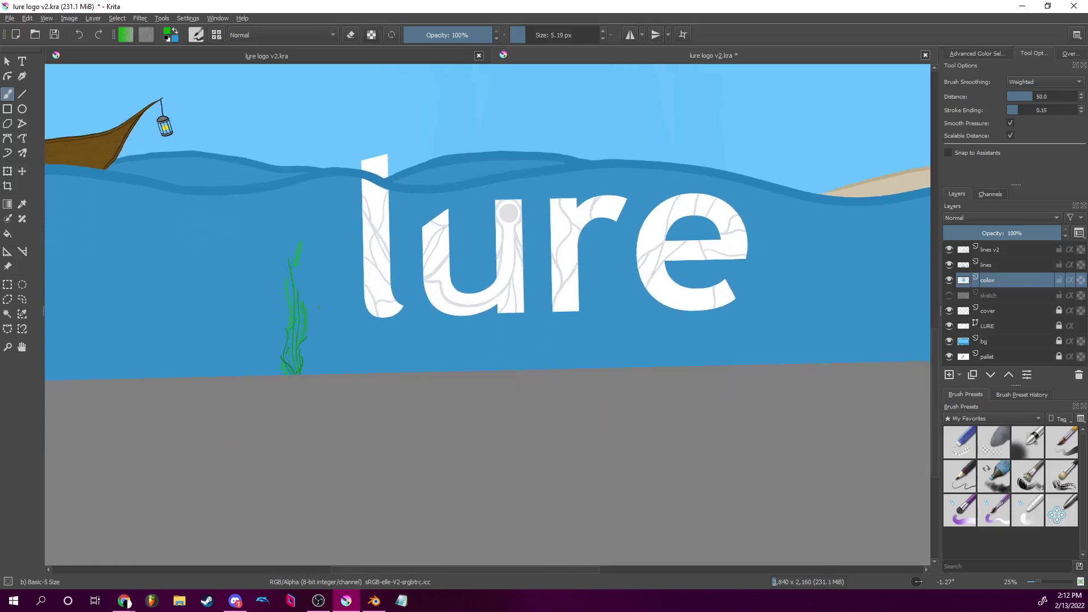
{"action": "left_click_drag", "start_coordinate": [1037, 584], "coordinate": [1040, 586]}
{"action": "left_click_drag", "start_coordinate": [378, 328], "coordinate": [495, 406]}
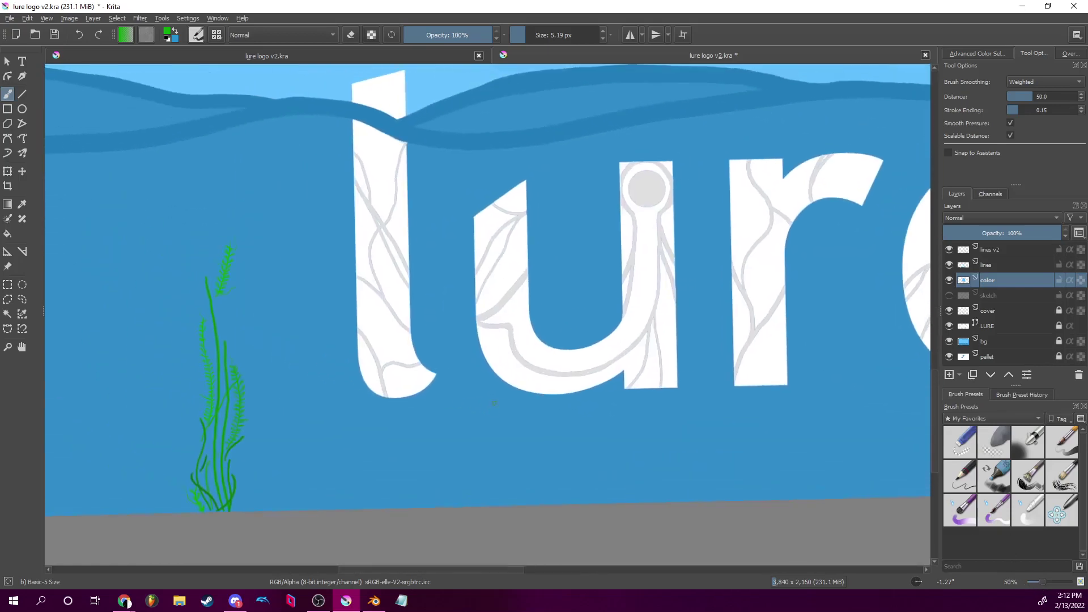
{"action": "left_click_drag", "start_coordinate": [394, 418], "coordinate": [409, 404]}
{"action": "right_click", "coordinate": [441, 379]}
{"action": "left_click", "coordinate": [623, 426]}
{"action": "left_click_drag", "start_coordinate": [642, 445], "coordinate": [785, 306]}
{"action": "left_click_drag", "start_coordinate": [675, 345], "coordinate": [632, 421]}
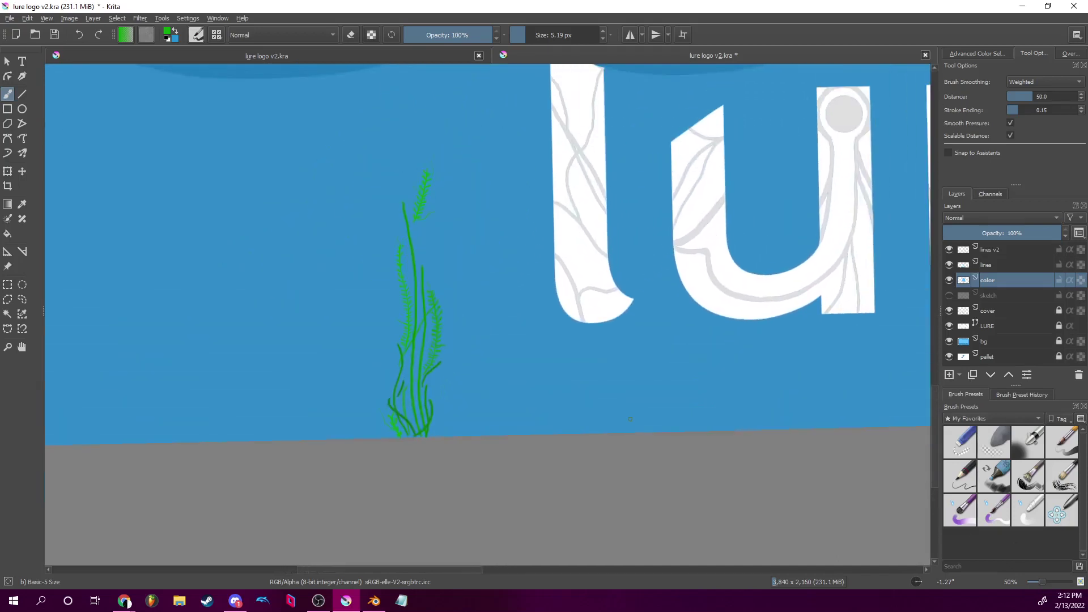
{"action": "left_click_drag", "start_coordinate": [664, 333], "coordinate": [626, 434]}
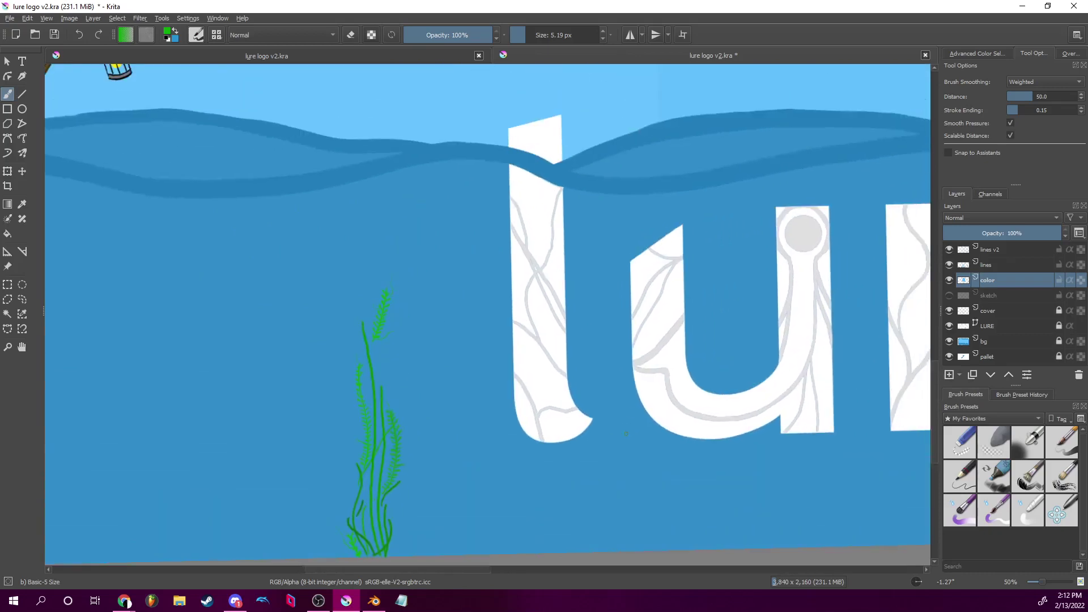
{"action": "left_click_drag", "start_coordinate": [778, 204], "coordinate": [408, 274]}
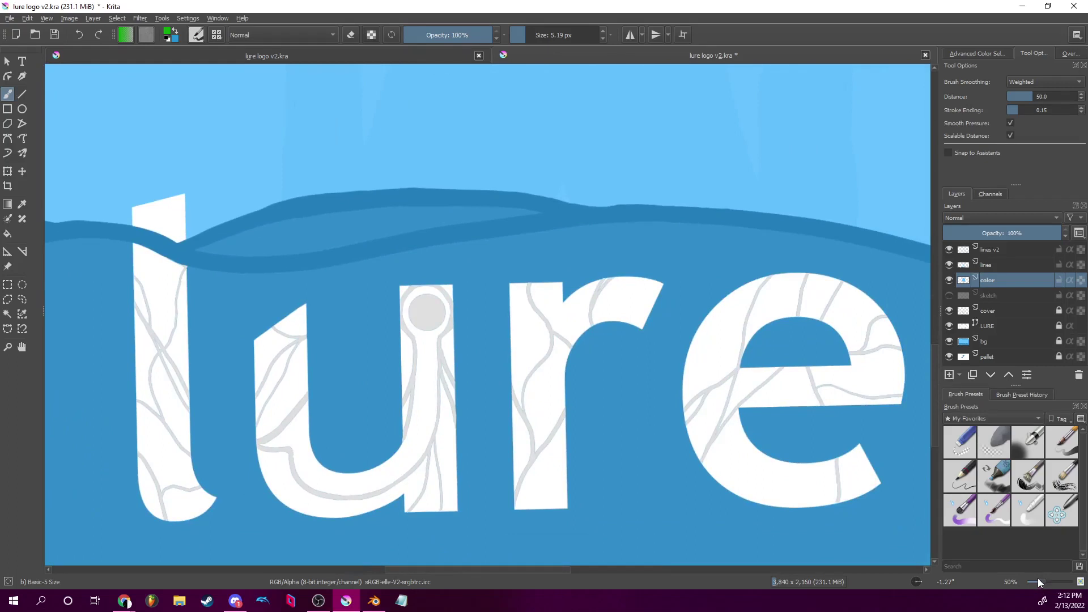
{"action": "scroll", "coordinate": [1037, 578], "scroll_direction": "down", "scroll_amount": 3}
{"action": "scroll", "coordinate": [1035, 580], "scroll_direction": "down", "scroll_amount": 2}
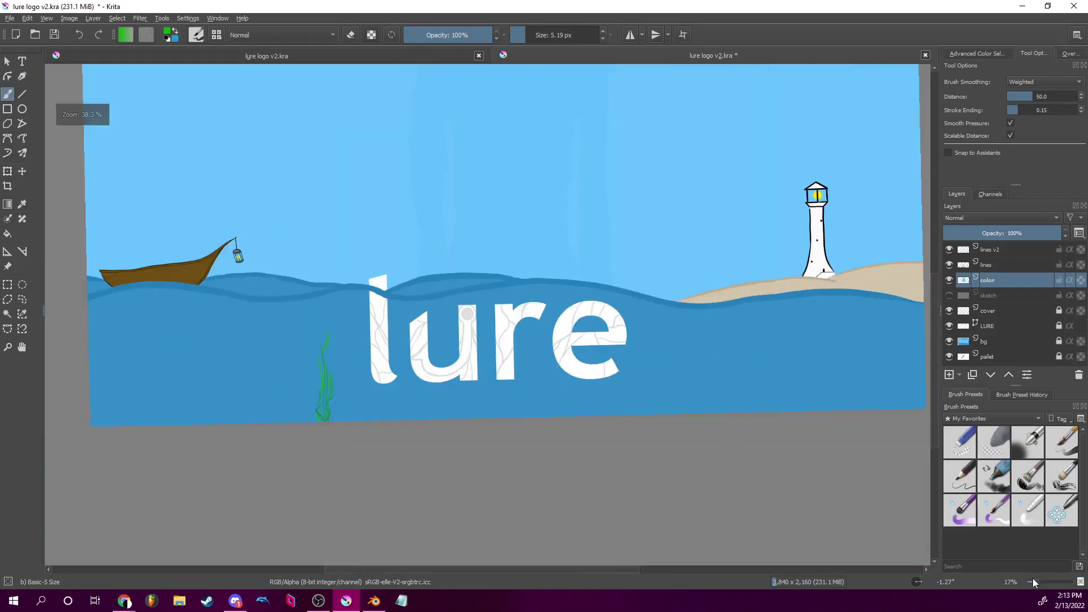
{"action": "left_click_drag", "start_coordinate": [668, 307], "coordinate": [605, 403]}
{"action": "left_click_drag", "start_coordinate": [716, 406], "coordinate": [556, 380]}
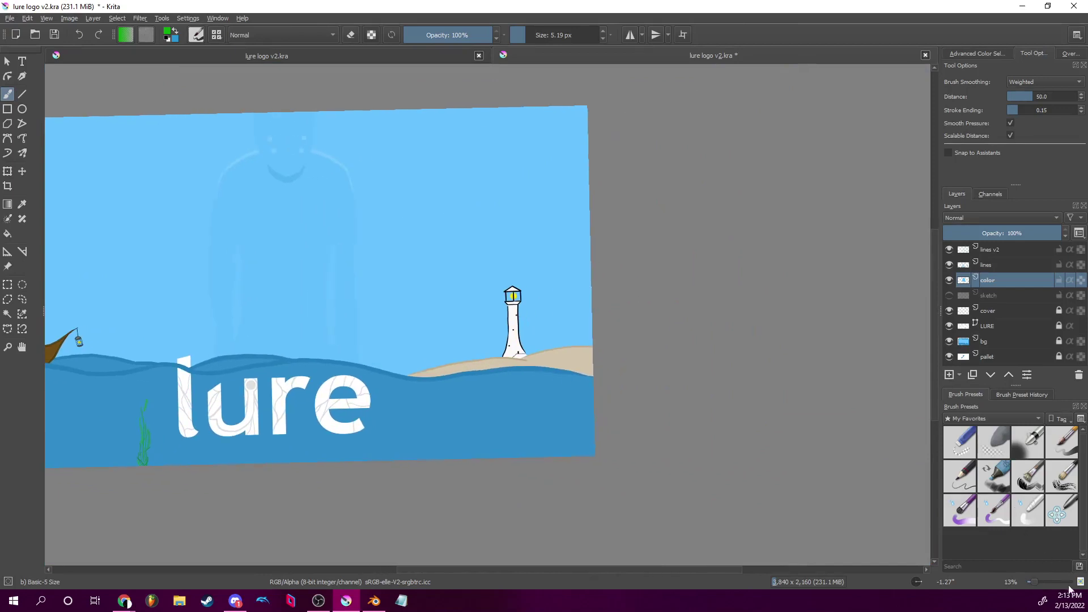
Select the lines layer and toggle its visibility off and on to check which outlines of the lighthouse it holds.
{"action": "left_click_drag", "start_coordinate": [1033, 580], "coordinate": [1044, 582]}
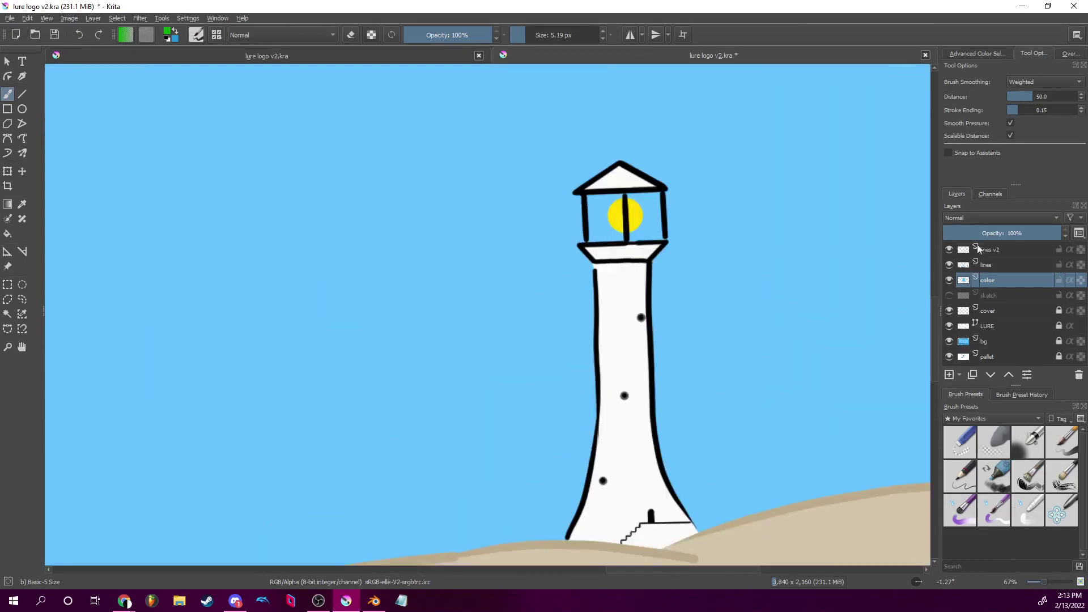
{"action": "left_click", "coordinate": [995, 265]}
{"action": "left_click", "coordinate": [950, 264]}
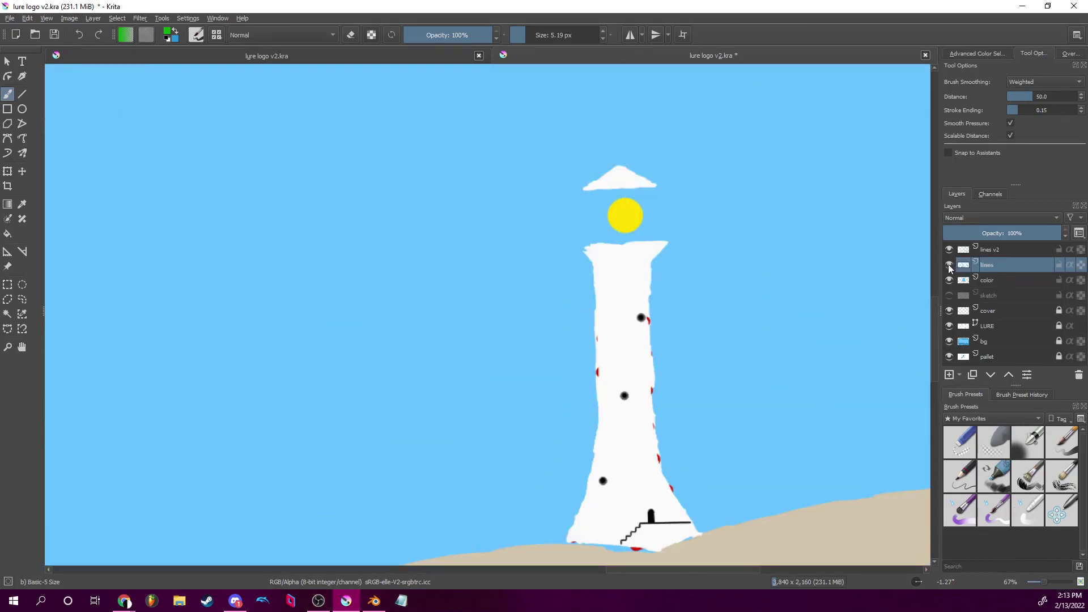
{"action": "left_click", "coordinate": [949, 265]}
{"action": "left_click_drag", "start_coordinate": [752, 460], "coordinate": [705, 354]}
{"action": "left_click", "coordinate": [950, 265]}
{"action": "left_click", "coordinate": [950, 264]}
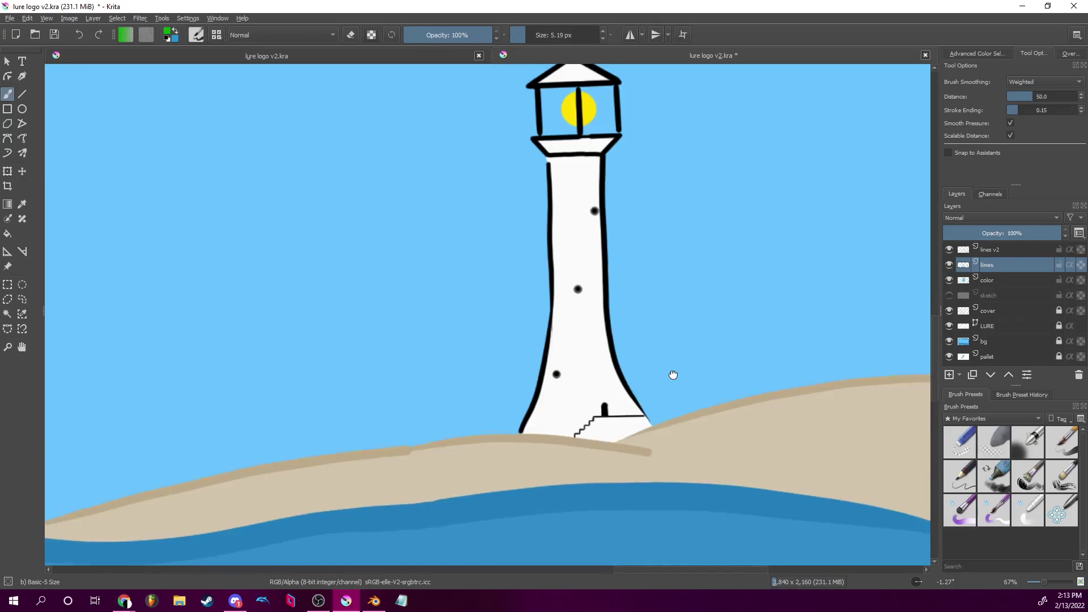
Sample the light tan sand colour from the dune beside the lighthouse's base.
{"action": "left_click_drag", "start_coordinate": [671, 382], "coordinate": [676, 334]}
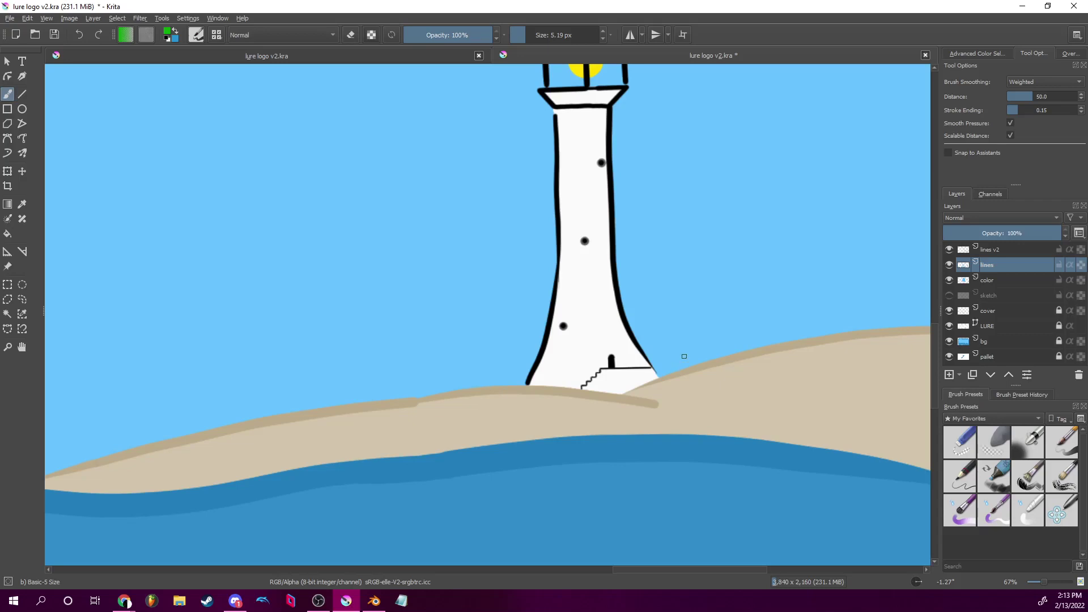
{"action": "left_click_drag", "start_coordinate": [720, 307], "coordinate": [740, 279]}
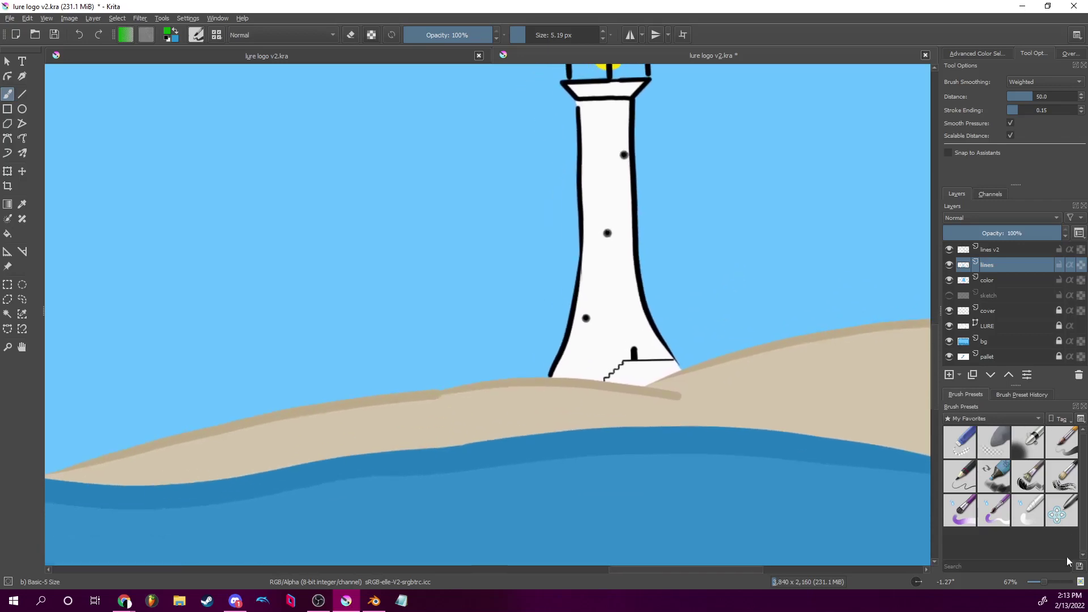
{"action": "left_click_drag", "start_coordinate": [1045, 582], "coordinate": [1046, 582]}
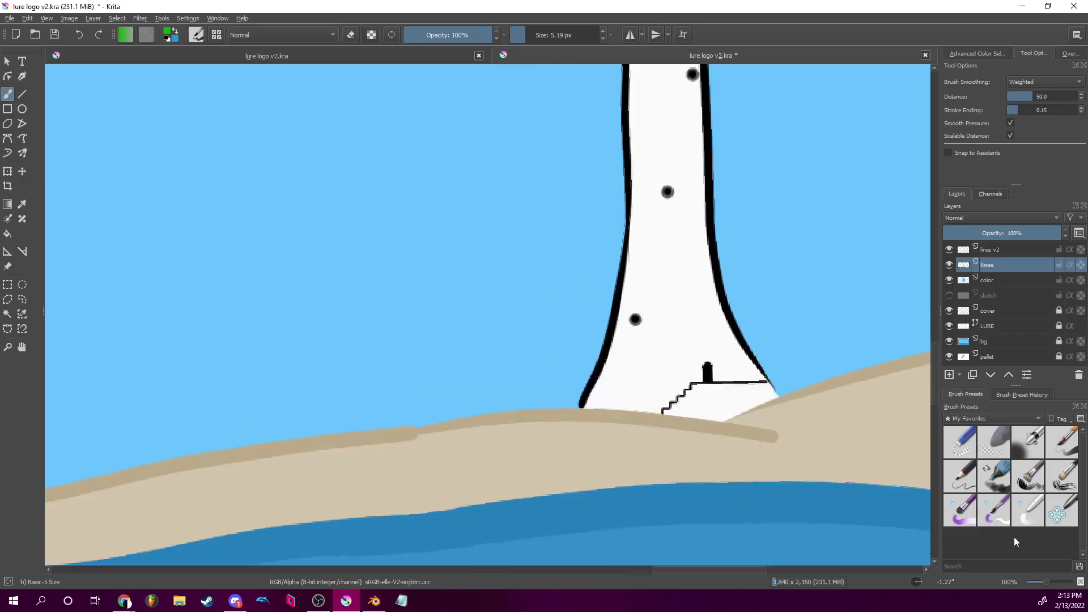
{"action": "left_click_drag", "start_coordinate": [871, 409], "coordinate": [721, 382]}
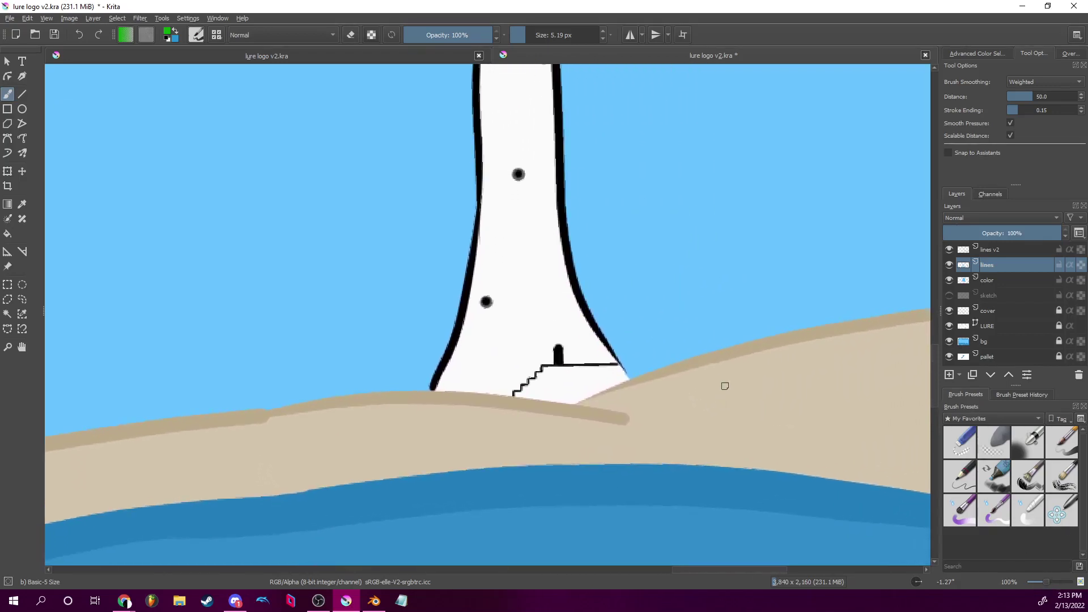
{"action": "key", "text": "p"}
{"action": "left_click", "coordinate": [752, 404]}
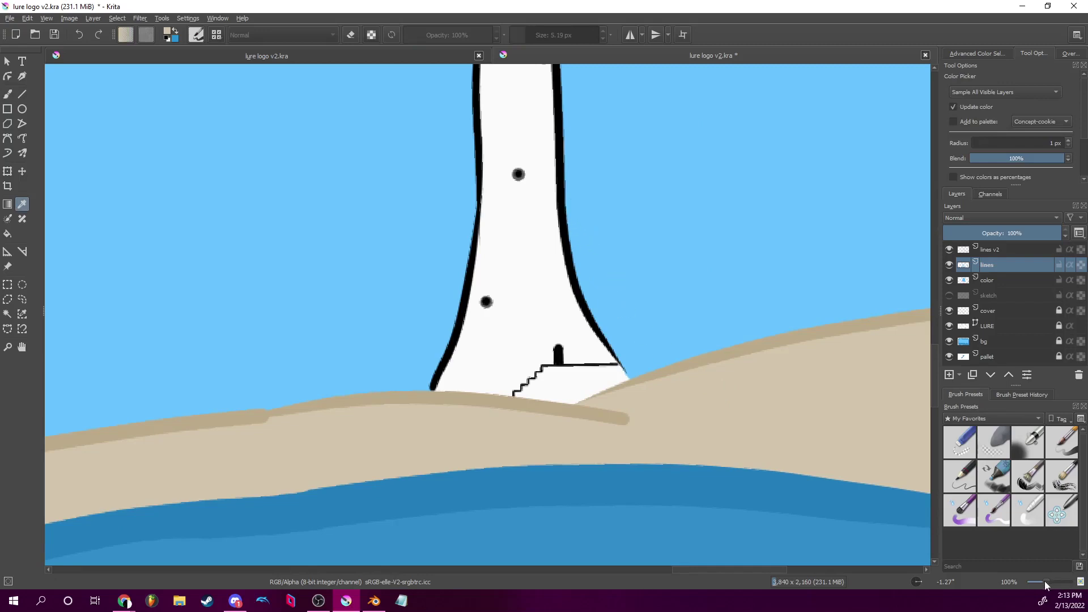
Fill the lighthouse's black outlines on the lines layer with the sampled tan colour, covering both sides of the tower.
{"action": "left_click_drag", "start_coordinate": [1046, 582], "coordinate": [1048, 582]}
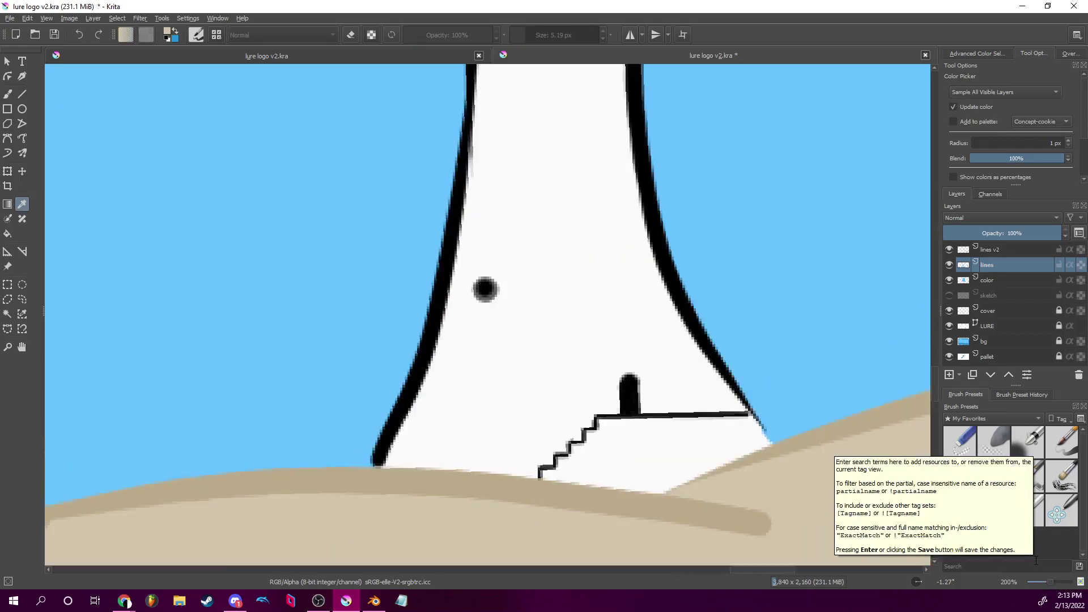
{"action": "key", "text": "f"}
{"action": "left_click", "coordinate": [450, 247]}
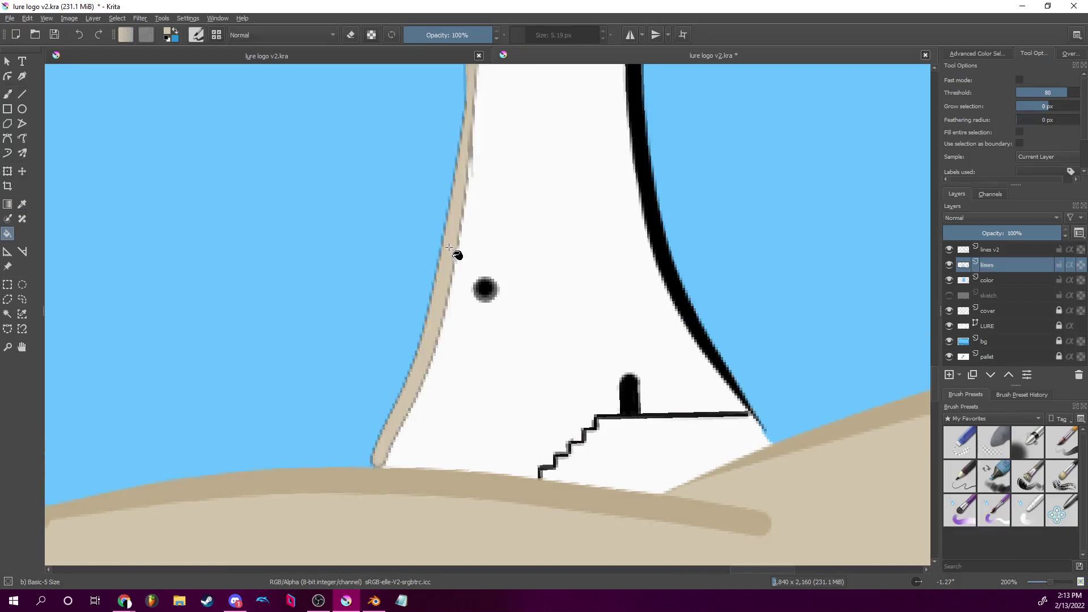
{"action": "left_click", "coordinate": [656, 230]}
{"action": "left_click_drag", "start_coordinate": [661, 194], "coordinate": [657, 323]}
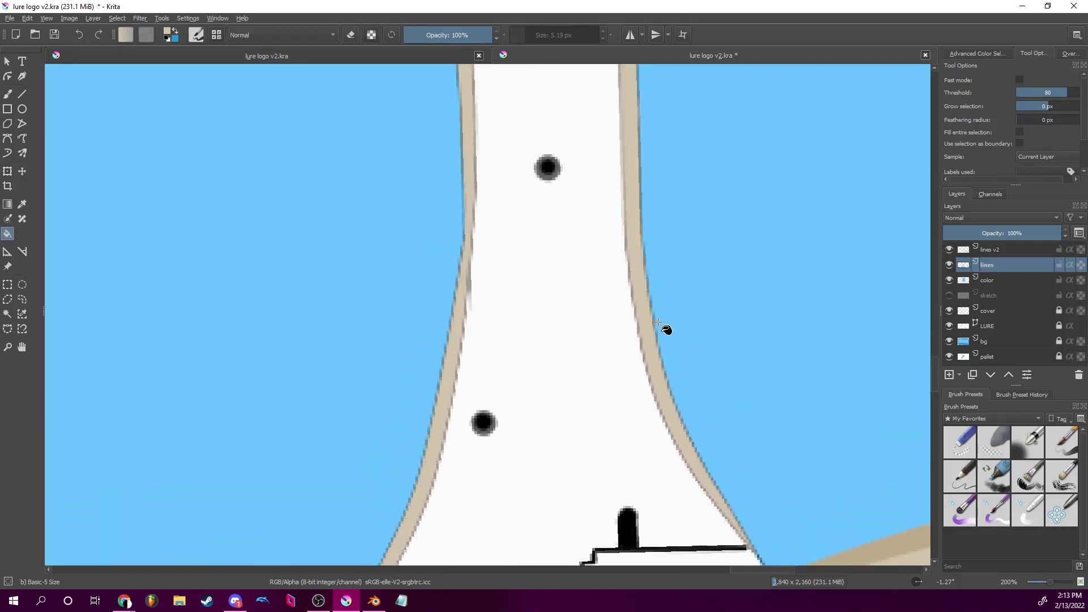
{"action": "scroll", "coordinate": [657, 323], "scroll_direction": "up", "scroll_amount": 15}
{"action": "left_click_drag", "start_coordinate": [728, 287], "coordinate": [721, 115]}
{"action": "mouse_move", "coordinate": [1052, 580]}
{"action": "left_mouse_down"}
{"action": "mouse_move", "coordinate": [1037, 580]}
{"action": "mouse_move", "coordinate": [1049, 581]}
{"action": "left_mouse_up"}
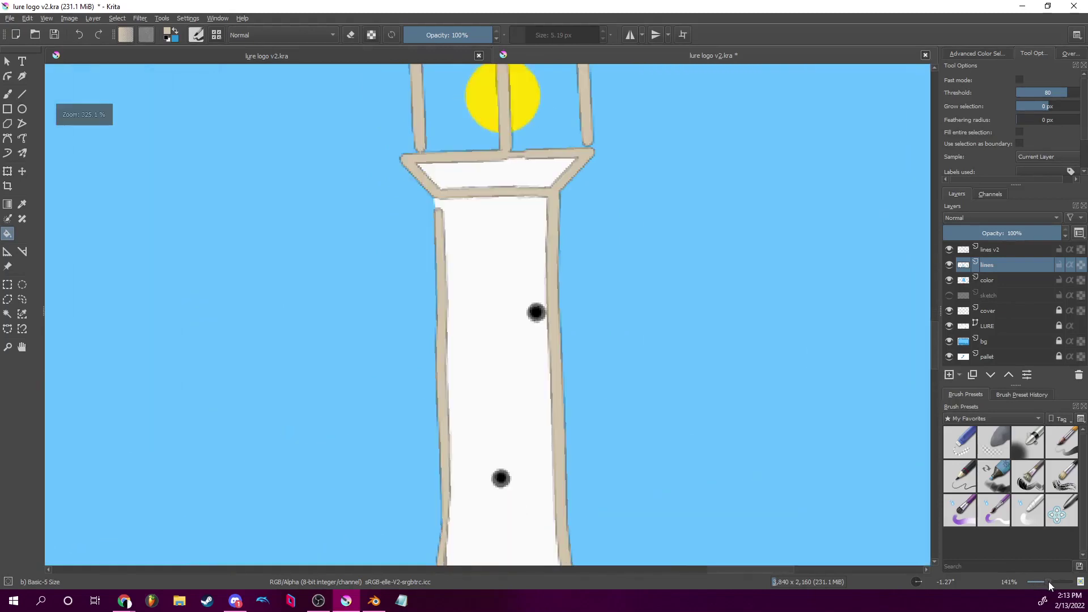
Sample the tower's white, choose a light grey shade from it, and fill the lighthouse outlines on the lines layer on both sides.
{"action": "left_click", "coordinate": [986, 52]}
{"action": "left_click_drag", "start_coordinate": [1009, 168], "coordinate": [991, 169]}
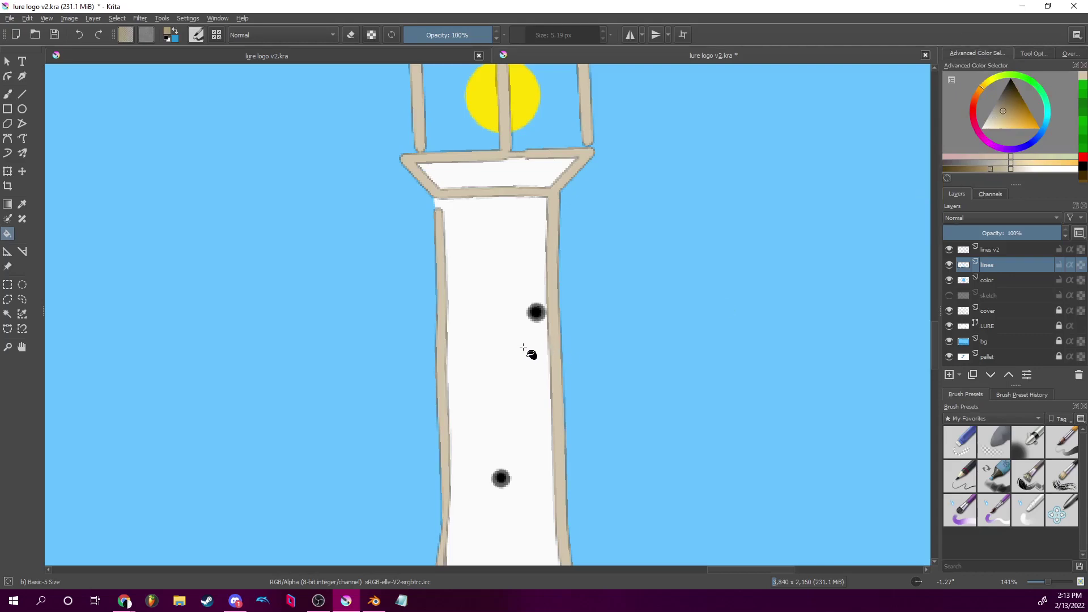
{"action": "key", "text": "p"}
{"action": "left_click", "coordinate": [523, 344]}
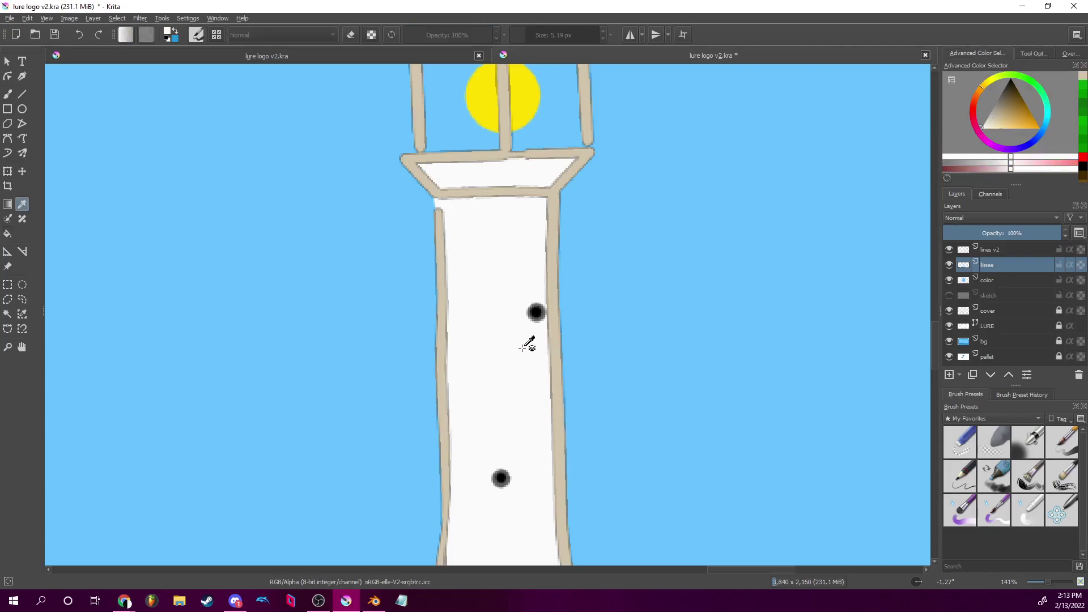
{"action": "key", "text": "b"}
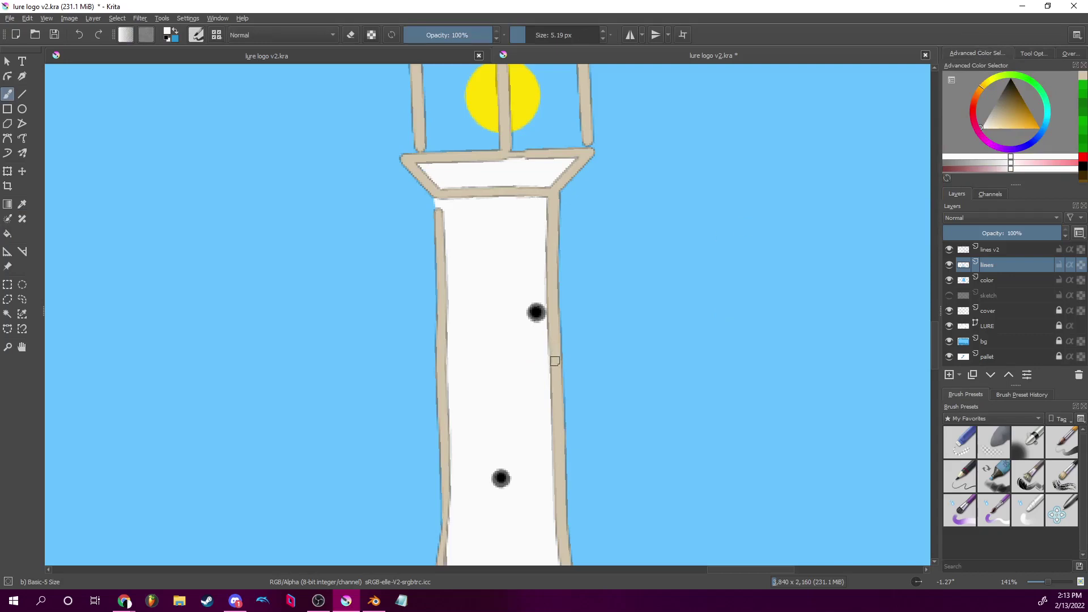
{"action": "key", "text": "f"}
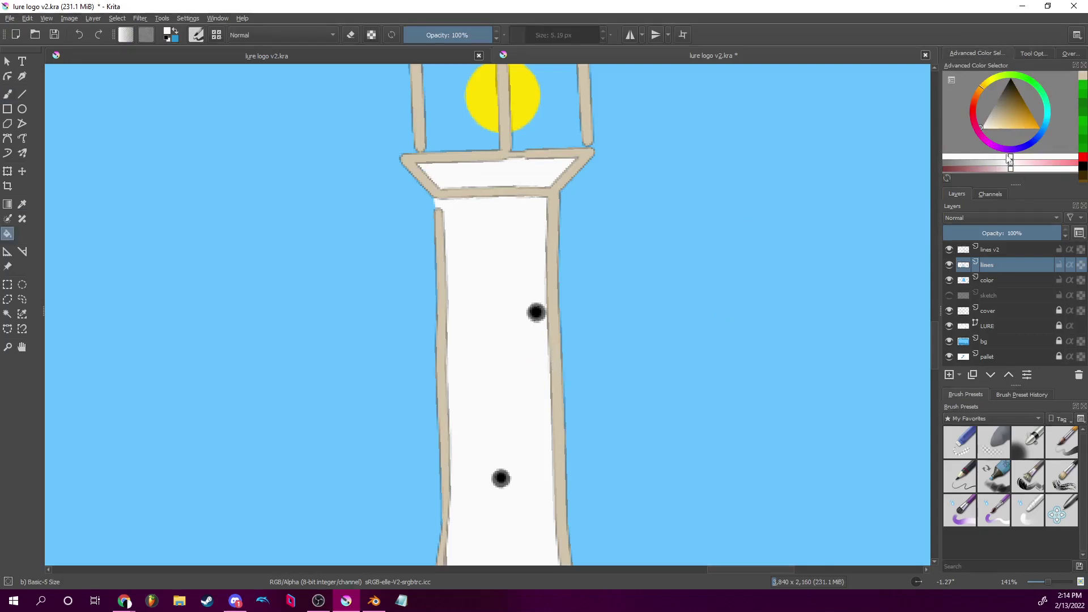
{"action": "left_click_drag", "start_coordinate": [1010, 165], "coordinate": [986, 164]}
{"action": "left_click", "coordinate": [561, 391]}
{"action": "left_click", "coordinate": [446, 366]}
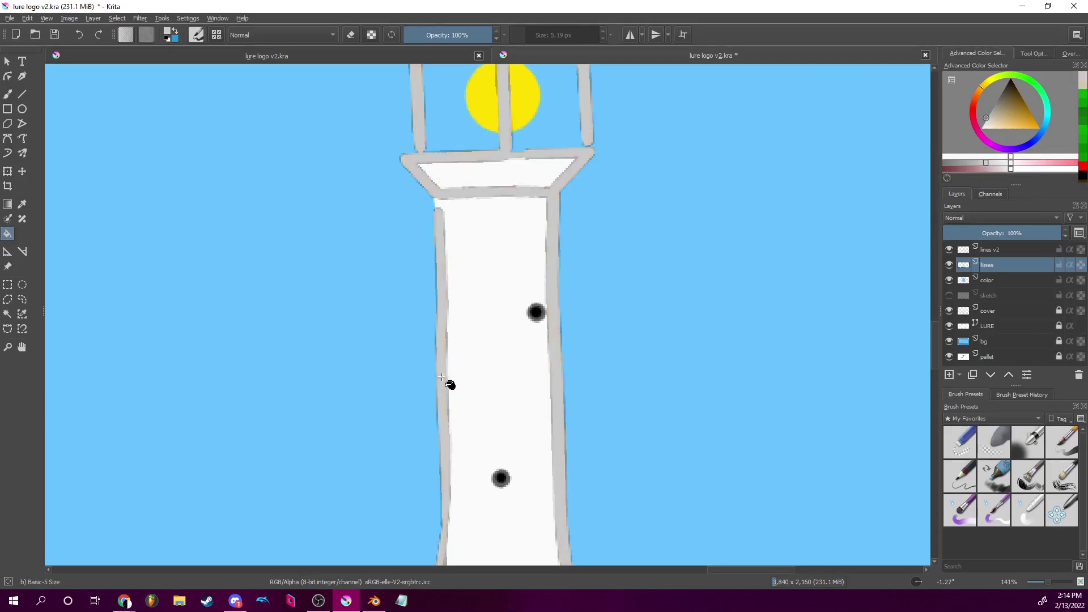
Examine the grey-outlined lighthouse, its stairs and the dune up close and within the whole composition.
{"action": "scroll", "coordinate": [563, 414], "scroll_direction": "down", "scroll_amount": 3}
{"action": "left_click_drag", "start_coordinate": [1050, 581], "coordinate": [1043, 579]}
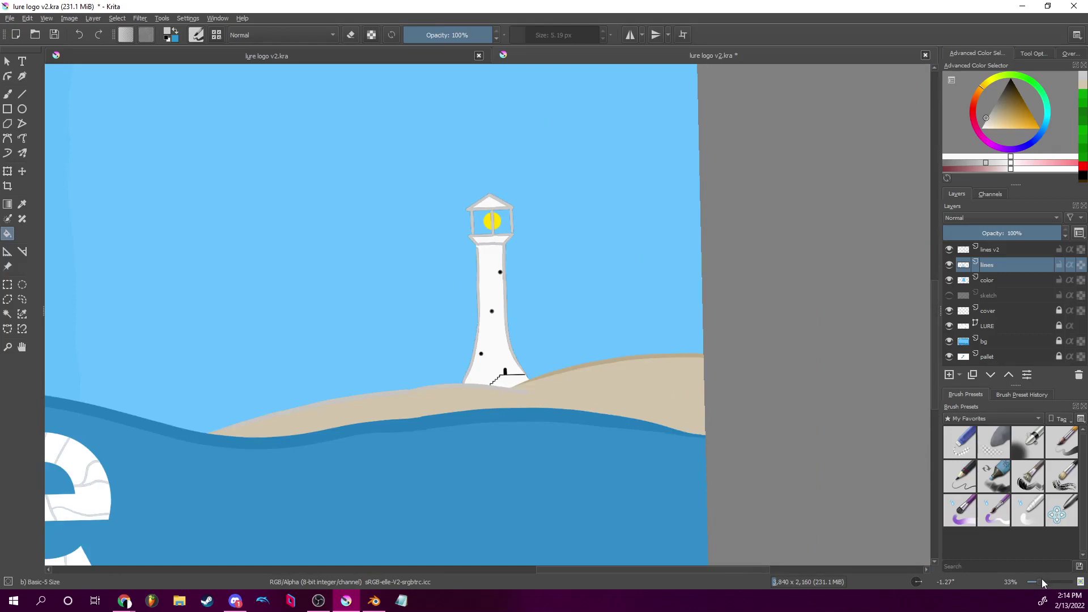
{"action": "scroll", "coordinate": [1042, 580], "scroll_direction": "down", "scroll_amount": 1}
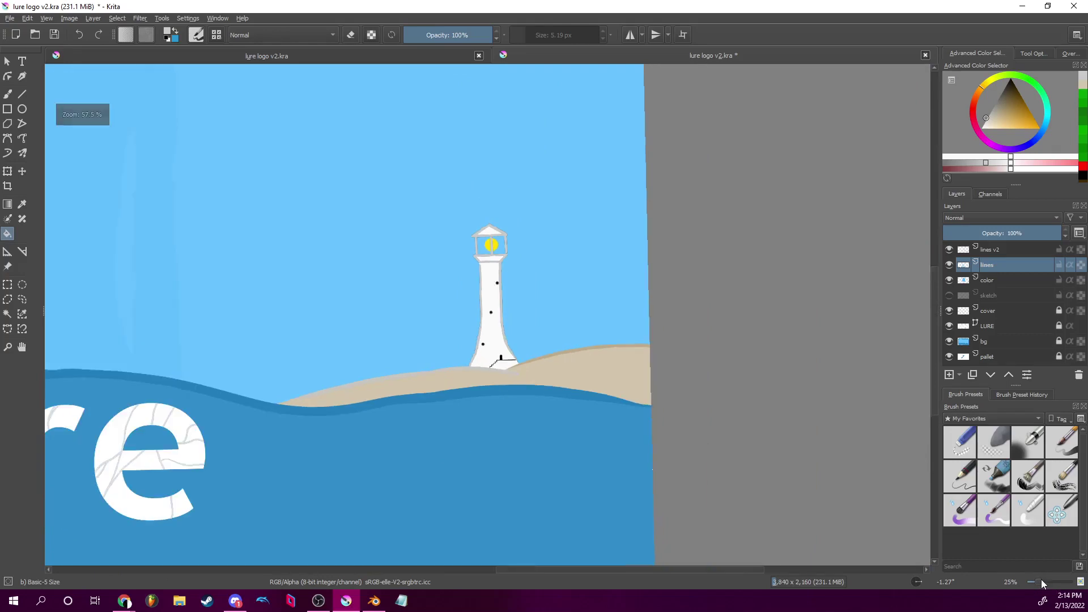
{"action": "left_click_drag", "start_coordinate": [615, 408], "coordinate": [437, 432]}
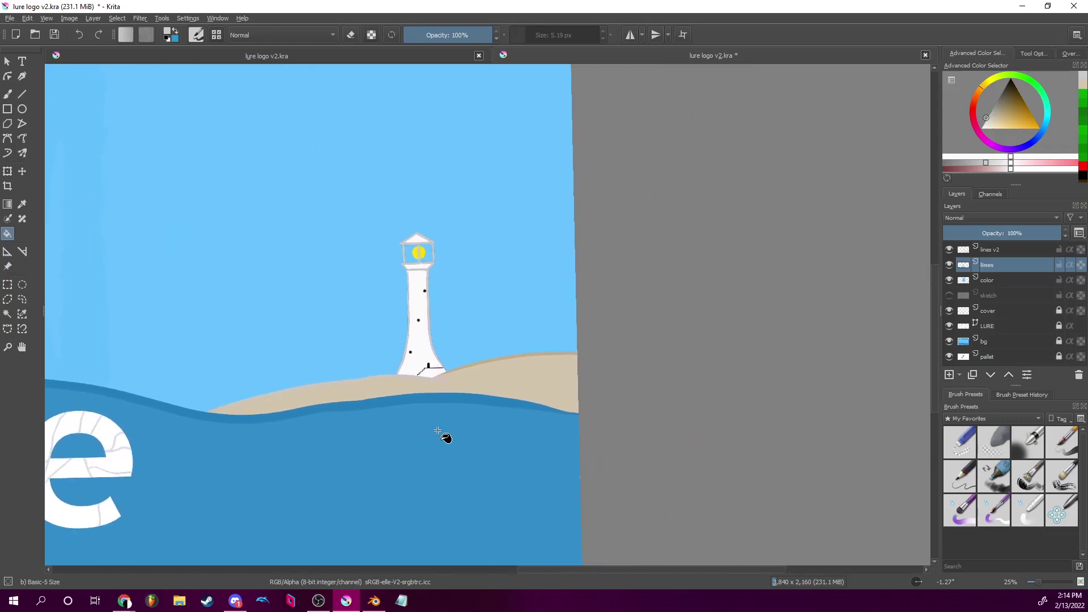
{"action": "scroll", "coordinate": [1042, 585], "scroll_direction": "up", "scroll_amount": 2}
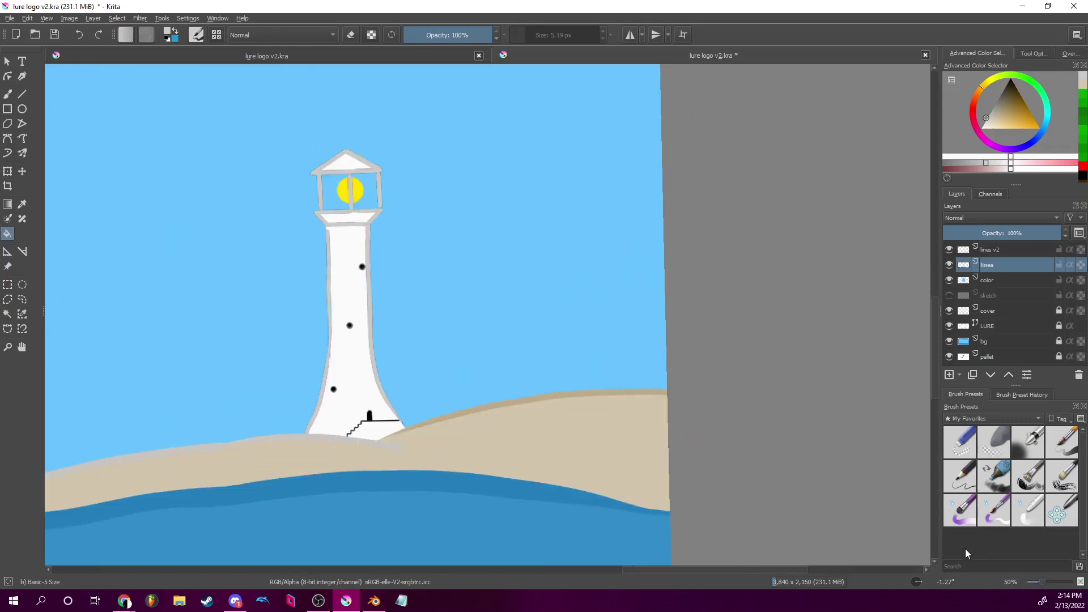
{"action": "right_click", "coordinate": [373, 417]}
{"action": "left_click", "coordinate": [523, 367]}
{"action": "left_click_drag", "start_coordinate": [456, 439], "coordinate": [637, 372]}
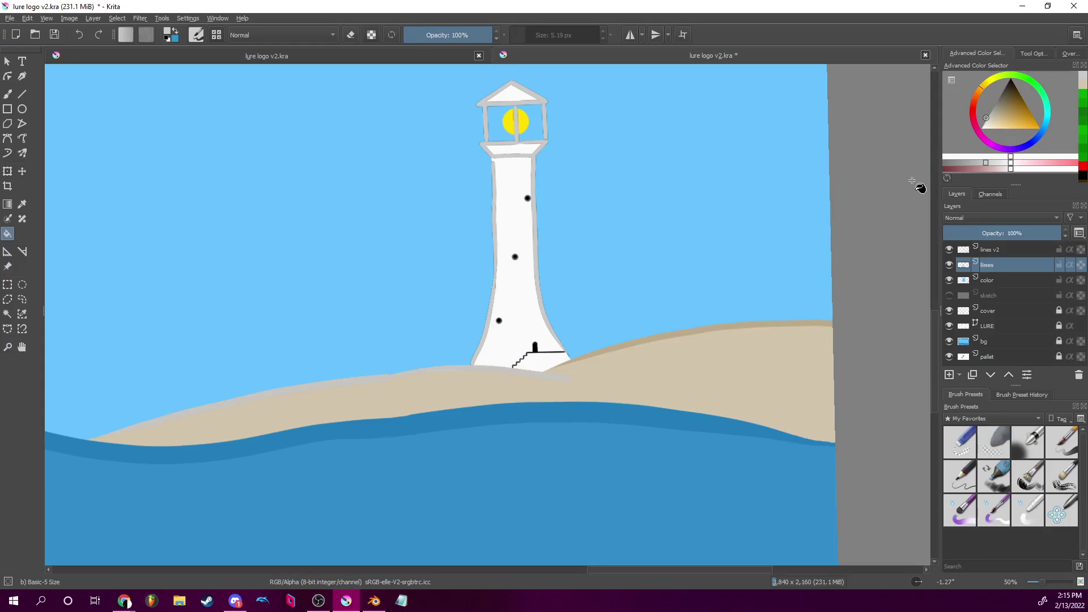
{"action": "left_click_drag", "start_coordinate": [1043, 583], "coordinate": [1035, 584]}
{"action": "left_click_drag", "start_coordinate": [556, 275], "coordinate": [856, 310]}
{"action": "left_click_drag", "start_coordinate": [630, 330], "coordinate": [626, 346]}
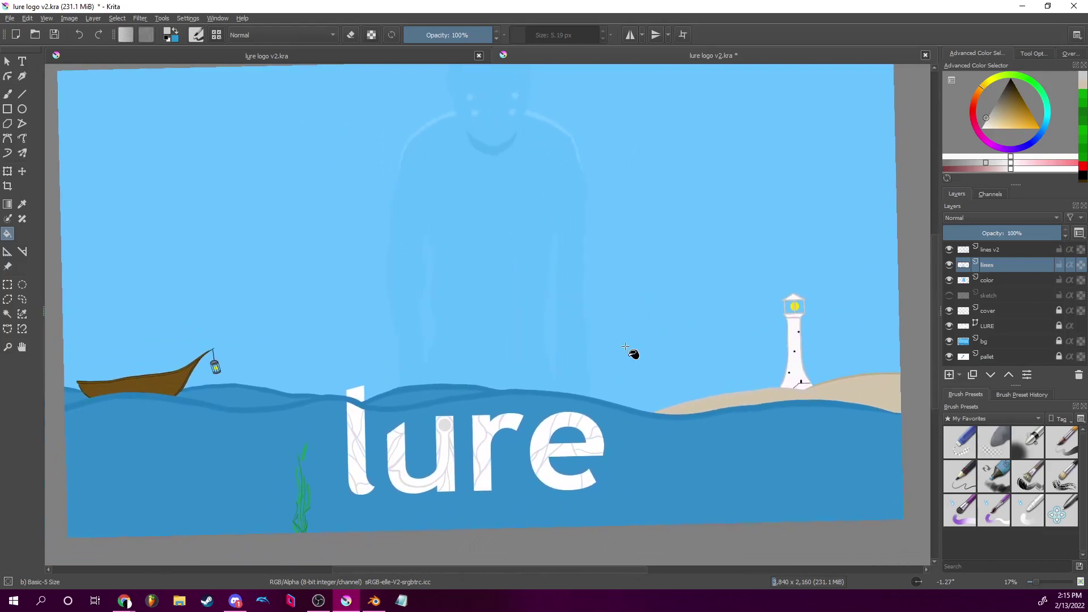
Reset the canvas rotation to 0° and frame the whole illustration.
{"action": "left_click", "coordinate": [945, 582]}
{"action": "type", "text": "0"}
{"action": "key", "text": "Return"}
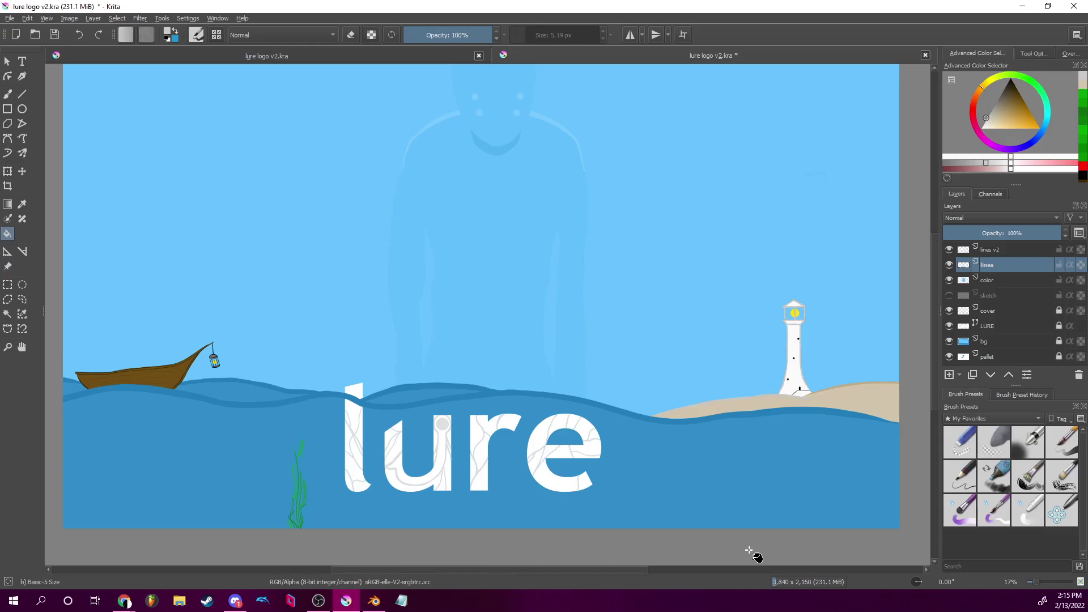
{"action": "left_click_drag", "start_coordinate": [639, 357], "coordinate": [661, 370]}
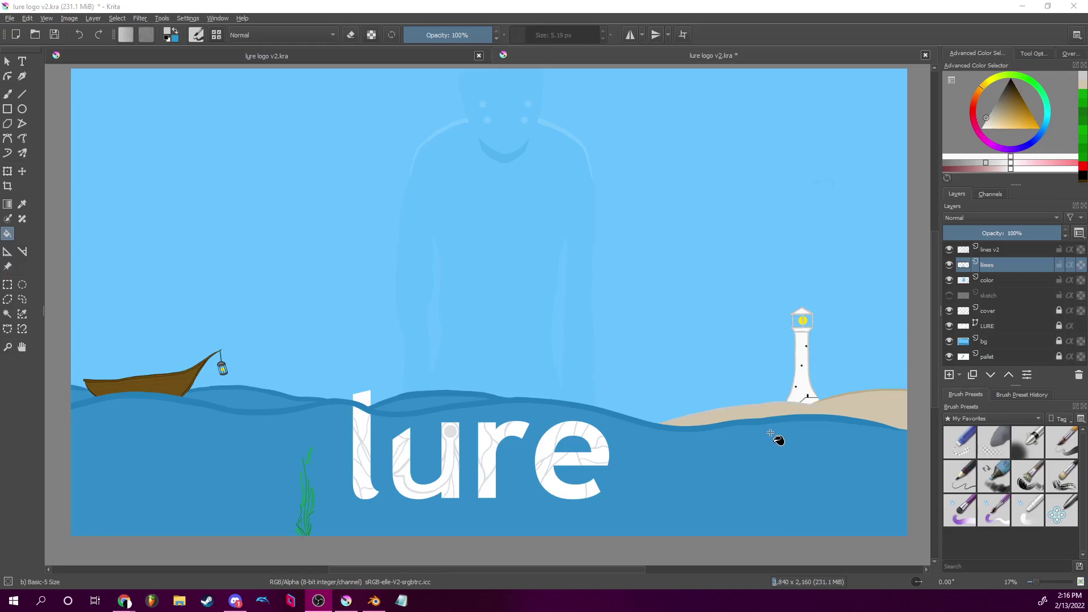
Make the lines v2 layer active and choose black as the colour for freehand brush painting.
{"action": "left_click", "coordinate": [1010, 248]}
{"action": "left_click", "coordinate": [1082, 178]}
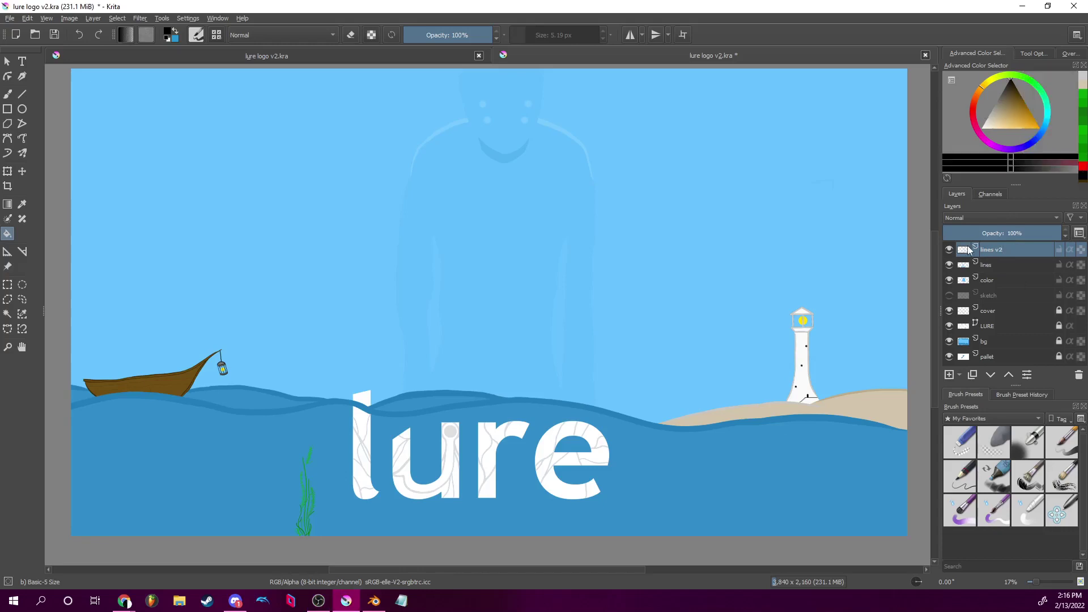
{"action": "left_click", "coordinate": [709, 456]}
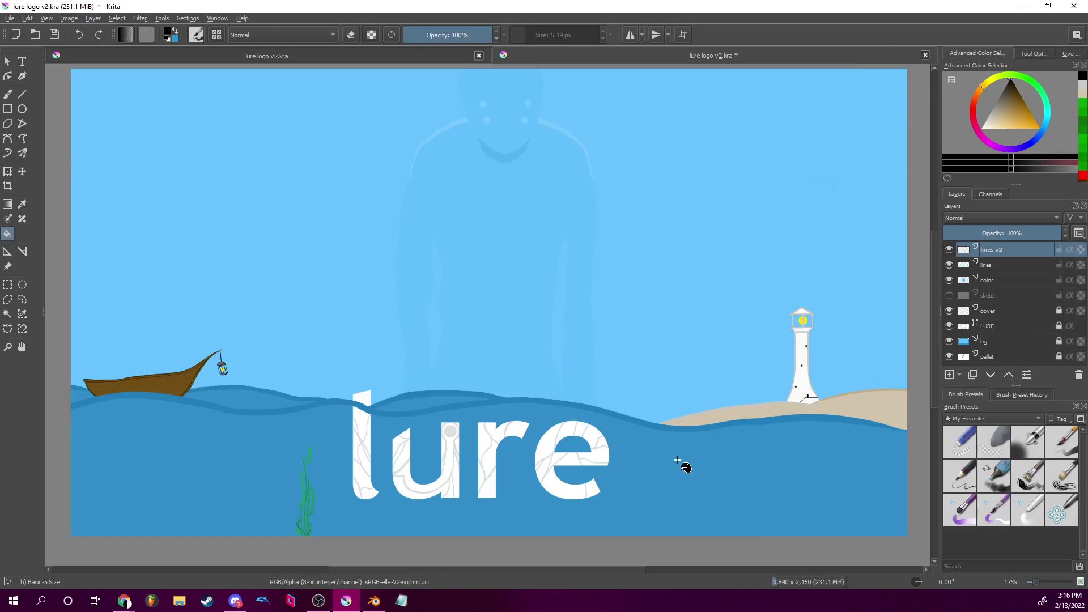
{"action": "key", "text": "b"}
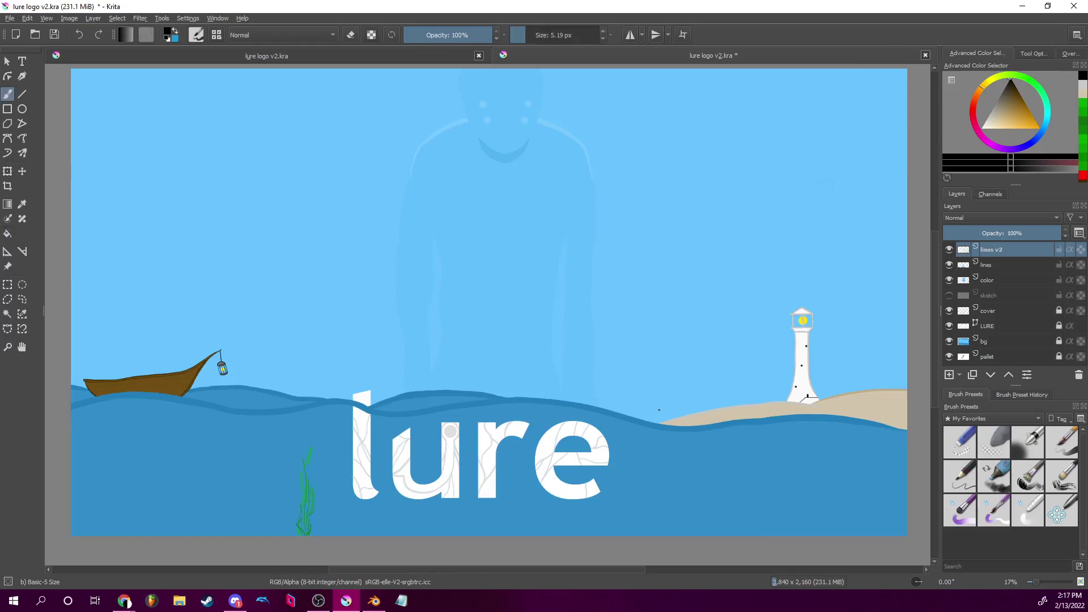
Sketch two small black fish outlines side by side in the open water beneath the dune.
{"action": "left_click_drag", "start_coordinate": [382, 412], "coordinate": [239, 261]}
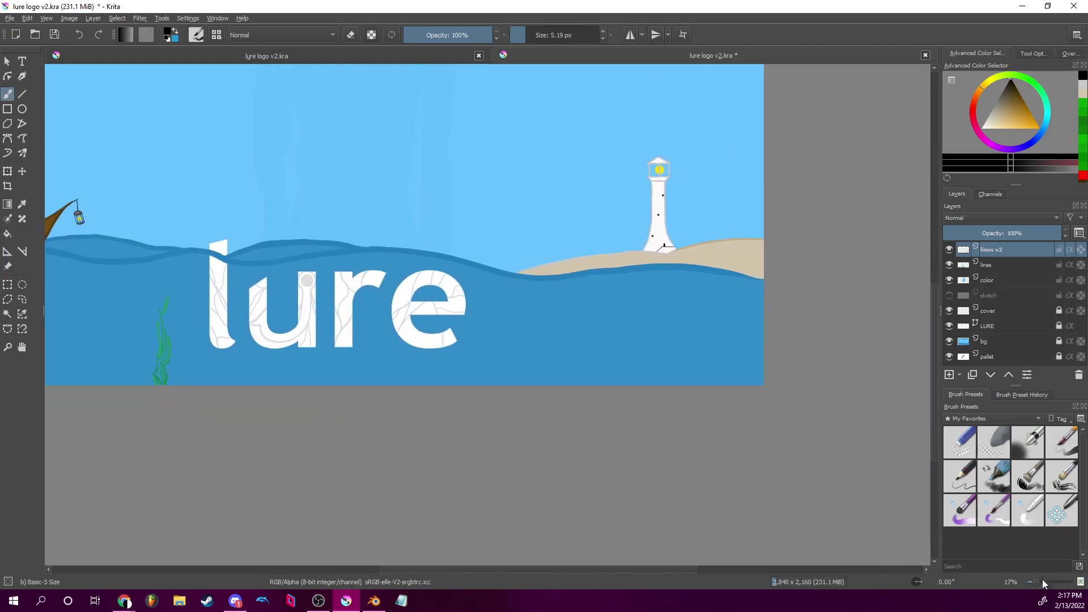
{"action": "scroll", "coordinate": [1036, 581], "scroll_direction": "up", "scroll_amount": 4}
{"action": "left_click_drag", "start_coordinate": [754, 370], "coordinate": [428, 307]}
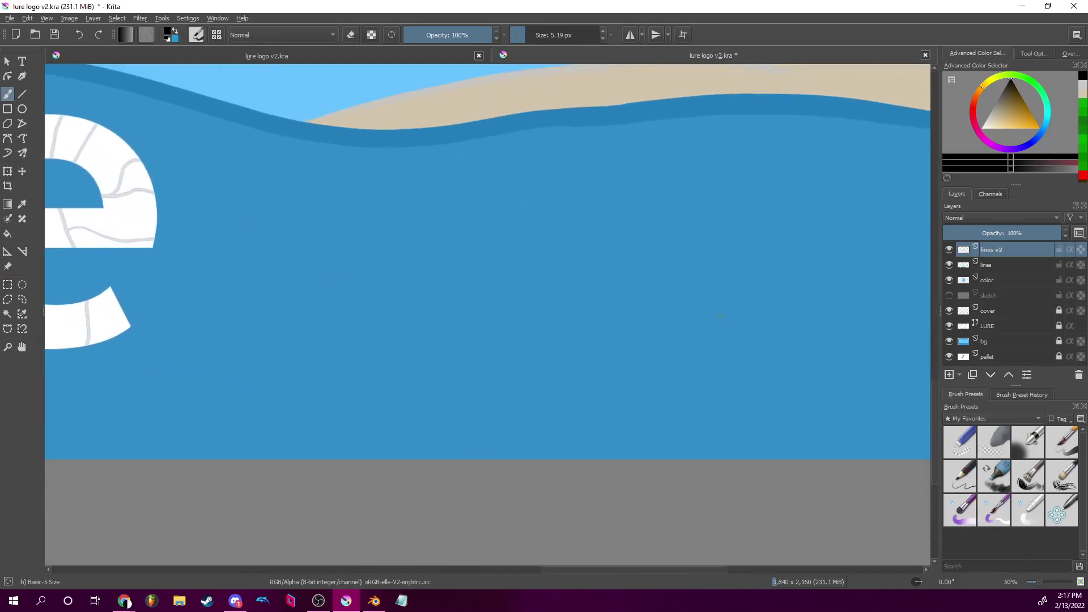
{"action": "left_click_drag", "start_coordinate": [720, 315], "coordinate": [641, 308]}
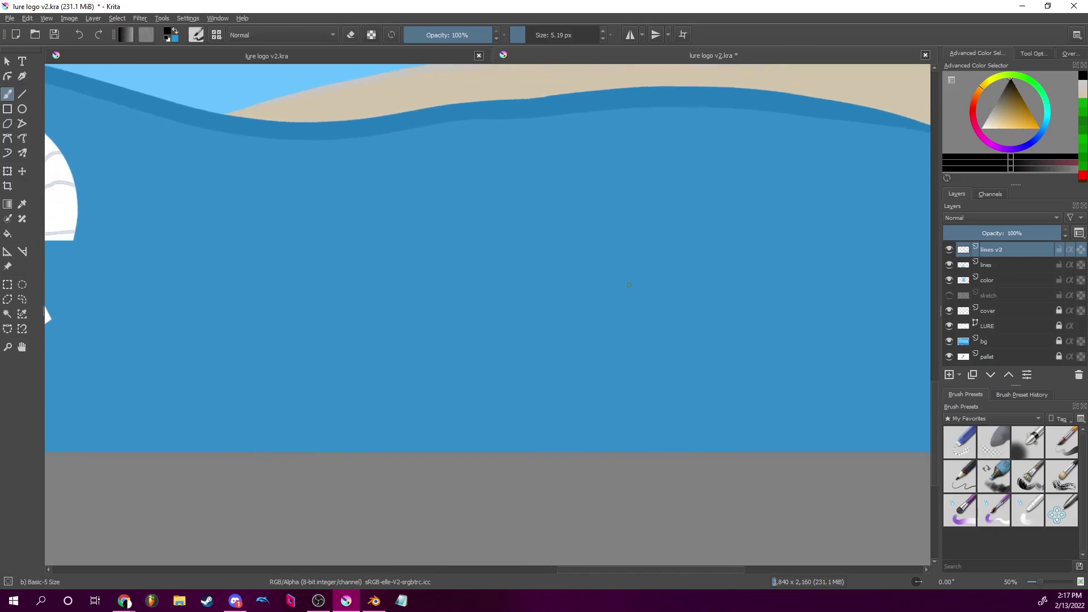
{"action": "left_click_drag", "start_coordinate": [633, 288], "coordinate": [655, 263]}
{"action": "left_click_drag", "start_coordinate": [919, 582], "coordinate": [914, 488]}
{"action": "left_click_drag", "start_coordinate": [460, 419], "coordinate": [462, 276]}
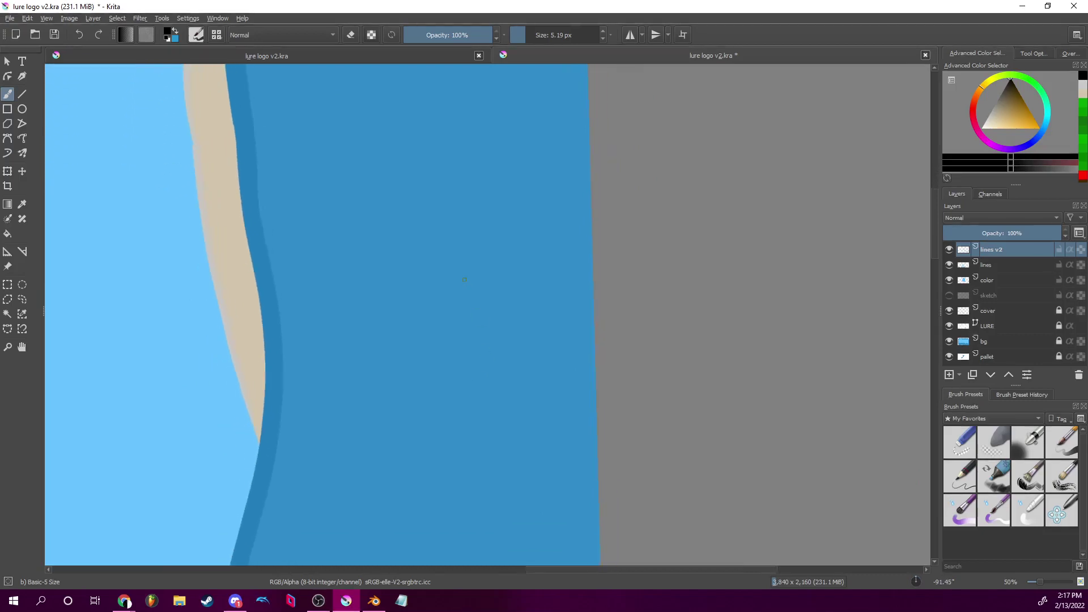
{"action": "left_click_drag", "start_coordinate": [436, 363], "coordinate": [438, 387]}
{"action": "key", "text": "ctrl+z"}
{"action": "left_click_drag", "start_coordinate": [1039, 582], "coordinate": [1047, 581]}
{"action": "left_click_drag", "start_coordinate": [415, 455], "coordinate": [449, 341]}
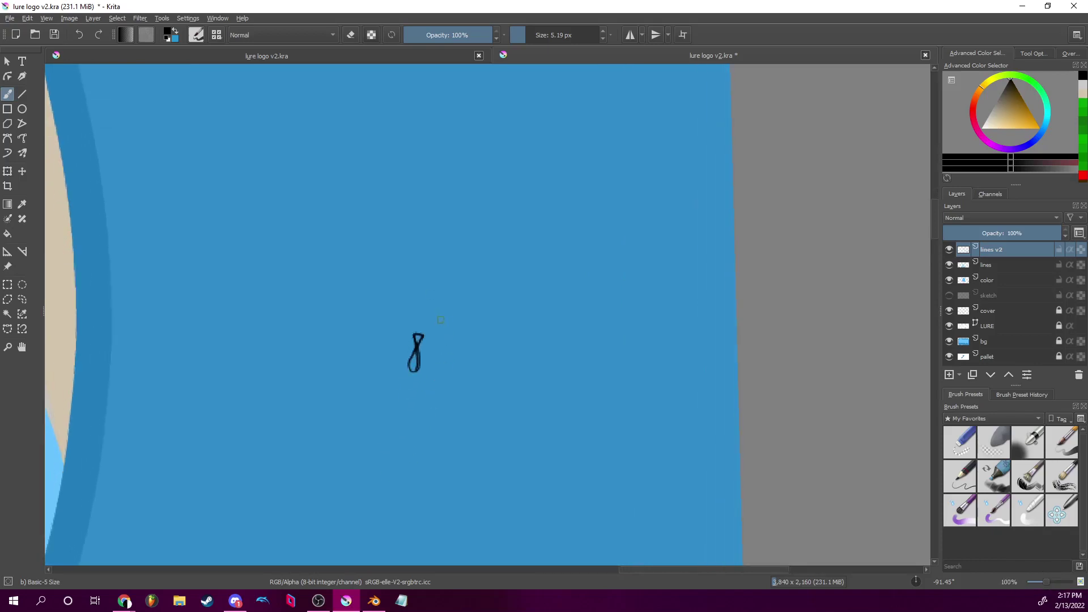
{"action": "left_click_drag", "start_coordinate": [437, 332], "coordinate": [445, 318]}
{"action": "key", "text": "f"}
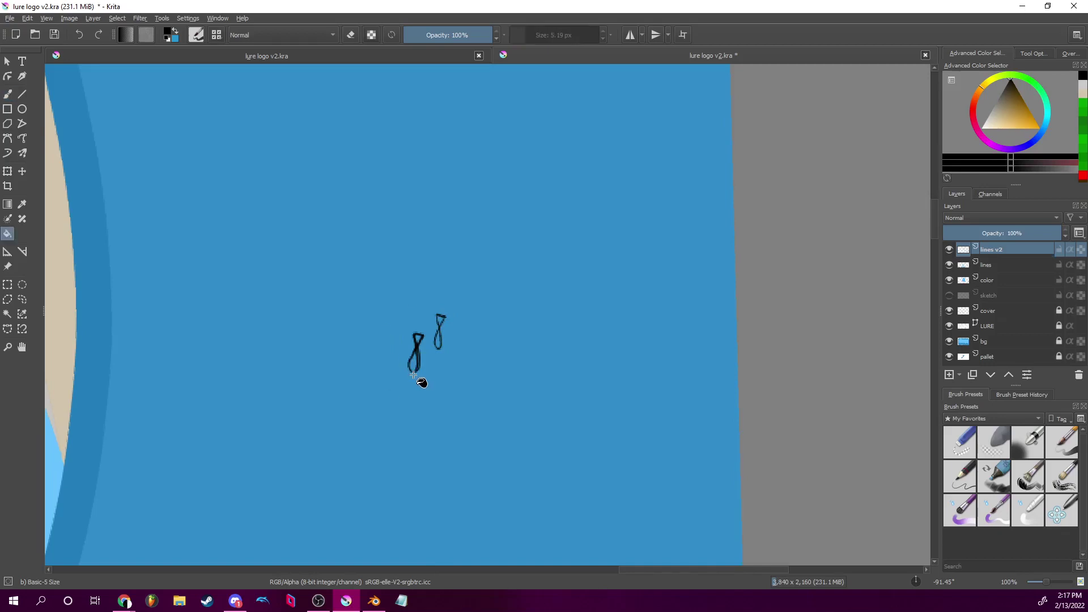
{"action": "left_click", "coordinate": [415, 378]}
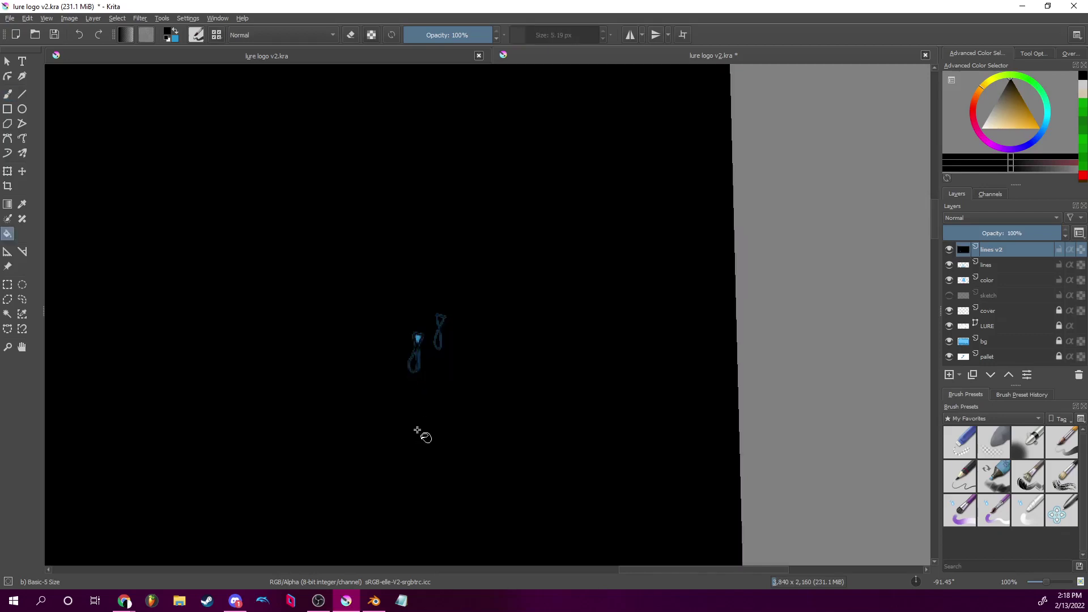
{"action": "key", "text": "ctrl+z"}
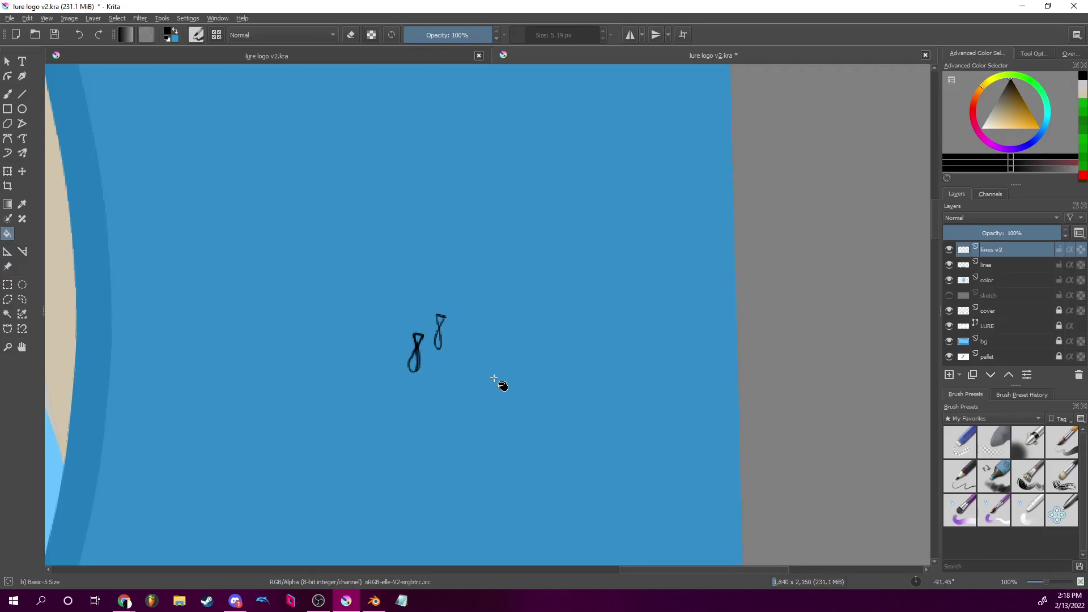
Brush in the bodies and tails of both fish with solid black.
{"action": "key", "text": "b"}
{"action": "left_click_drag", "start_coordinate": [416, 364], "coordinate": [418, 358]}
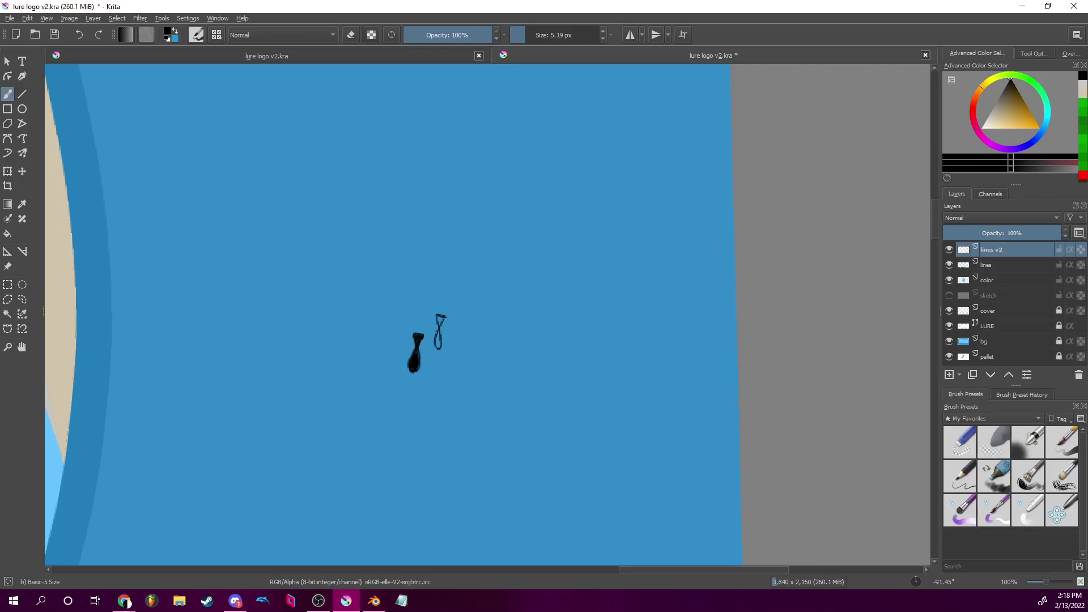
{"action": "left_click_drag", "start_coordinate": [438, 346], "coordinate": [438, 315]}
Paint two more small solid black fish beside the first pair to form a school.
{"action": "left_click_drag", "start_coordinate": [422, 404], "coordinate": [496, 354]}
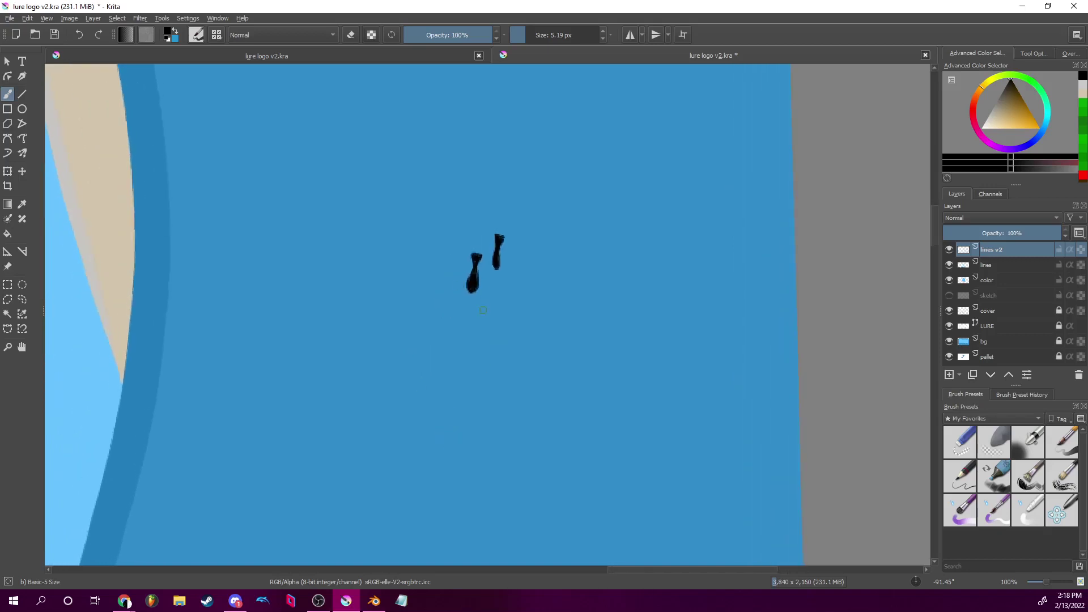
{"action": "mouse_move", "coordinate": [487, 300]}
{"action": "left_mouse_down"}
{"action": "mouse_move", "coordinate": [483, 334]}
{"action": "mouse_move", "coordinate": [490, 306]}
{"action": "left_mouse_up"}
{"action": "left_click_drag", "start_coordinate": [523, 315], "coordinate": [530, 364]}
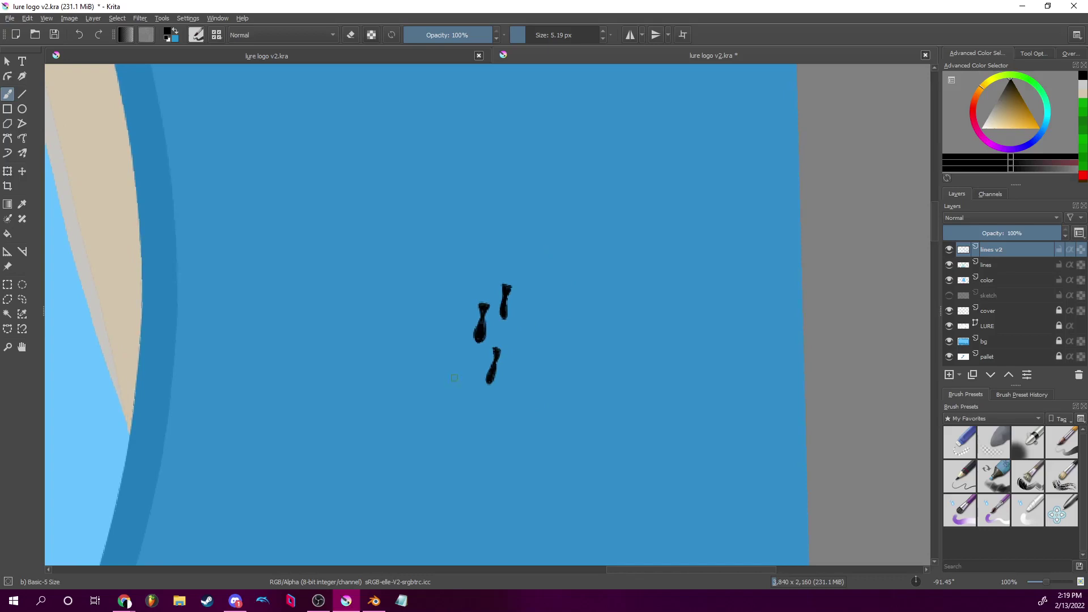
{"action": "left_click_drag", "start_coordinate": [449, 340], "coordinate": [456, 415]}
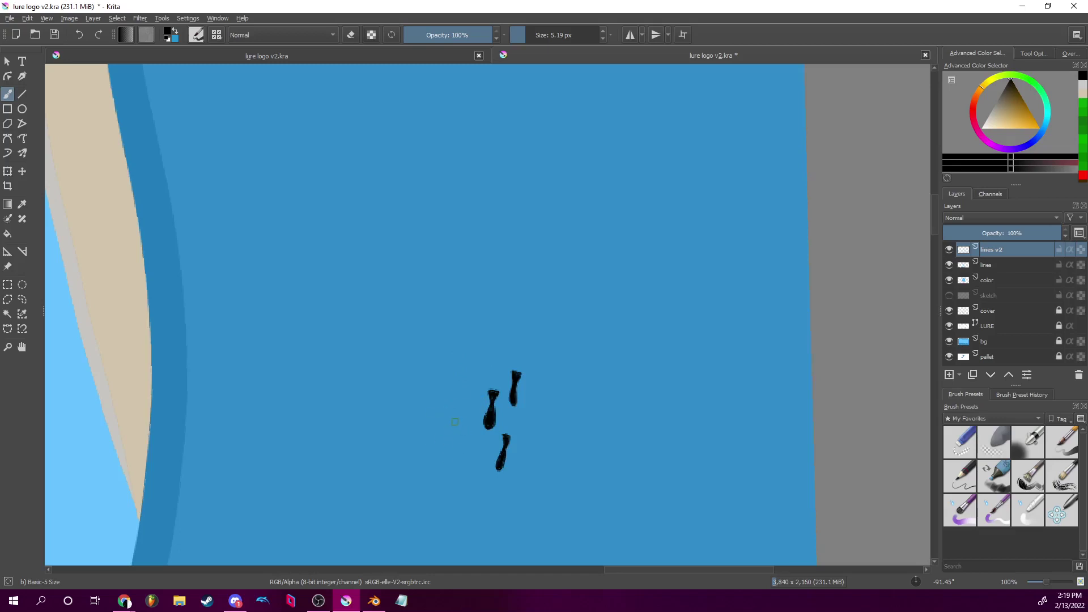
{"action": "left_click_drag", "start_coordinate": [451, 455], "coordinate": [451, 435]}
Examine the school of fish in relation to the lure lettering, seaweed and boat across the composition.
{"action": "left_click_drag", "start_coordinate": [915, 580], "coordinate": [935, 575]}
{"action": "left_click_drag", "start_coordinate": [1046, 582], "coordinate": [1036, 583]}
{"action": "left_click_drag", "start_coordinate": [505, 380], "coordinate": [692, 393]}
{"action": "left_click_drag", "start_coordinate": [379, 381], "coordinate": [489, 291]}
{"action": "left_click_drag", "start_coordinate": [315, 408], "coordinate": [565, 267]}
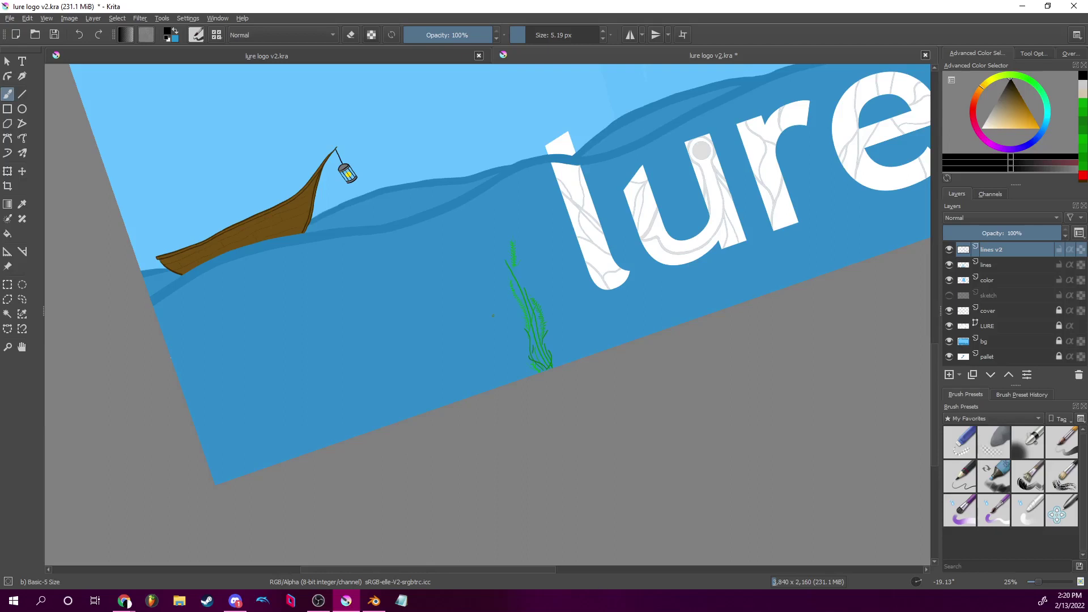
{"action": "left_click_drag", "start_coordinate": [517, 302], "coordinate": [498, 406]}
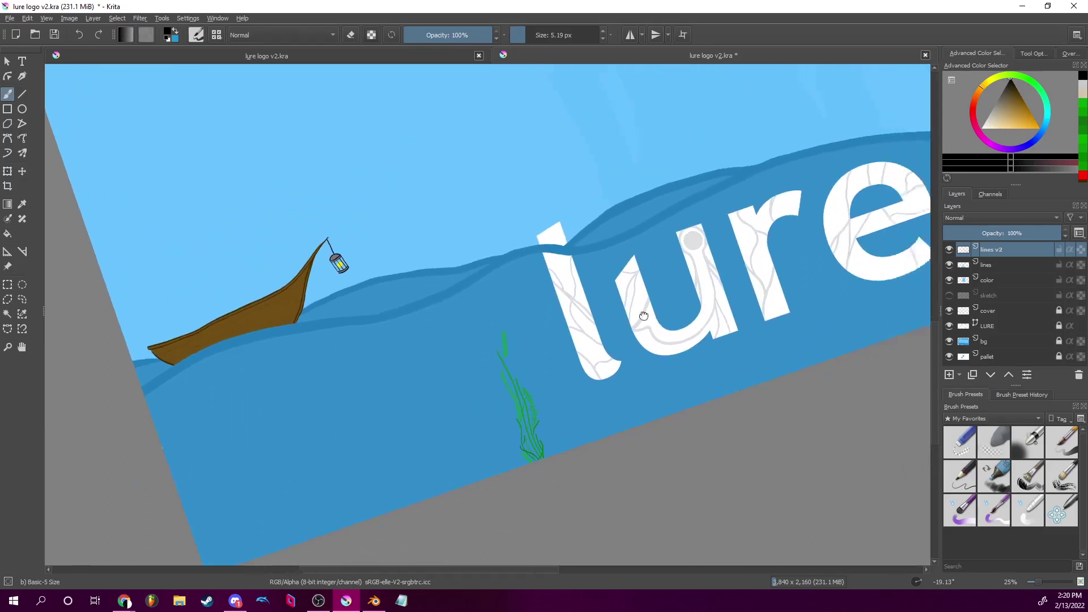
{"action": "left_click_drag", "start_coordinate": [678, 318], "coordinate": [248, 282]}
{"action": "left_click_drag", "start_coordinate": [692, 225], "coordinate": [718, 323]}
{"action": "left_click_drag", "start_coordinate": [786, 208], "coordinate": [828, 222]}
{"action": "left_click_drag", "start_coordinate": [490, 395], "coordinate": [675, 339]}
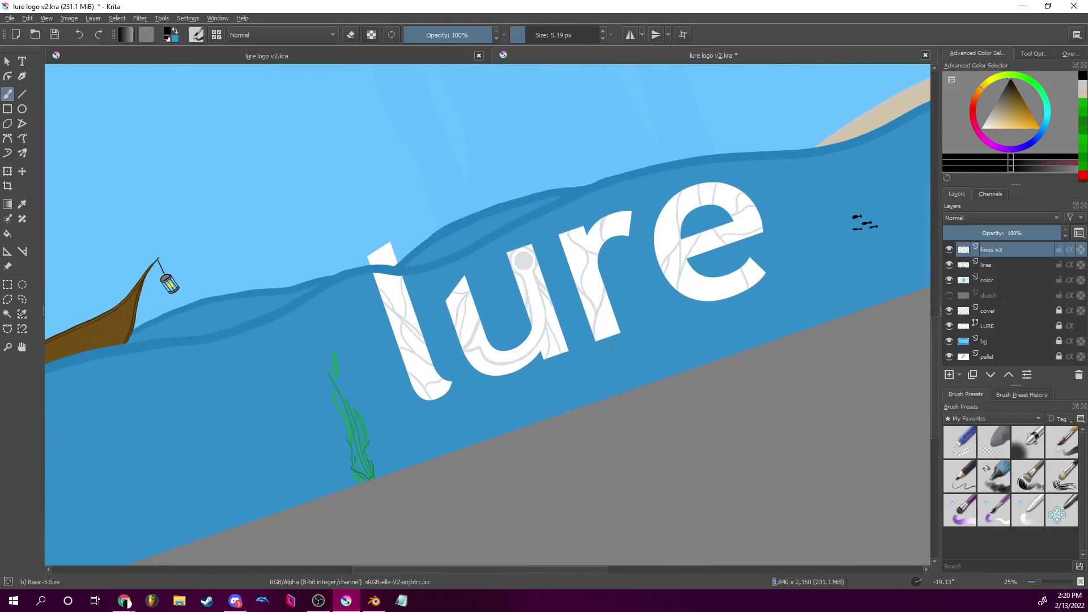
Paint a small solid black fish in the water between the seaweed and the letter l.
{"action": "left_click_drag", "start_coordinate": [922, 584], "coordinate": [914, 565]}
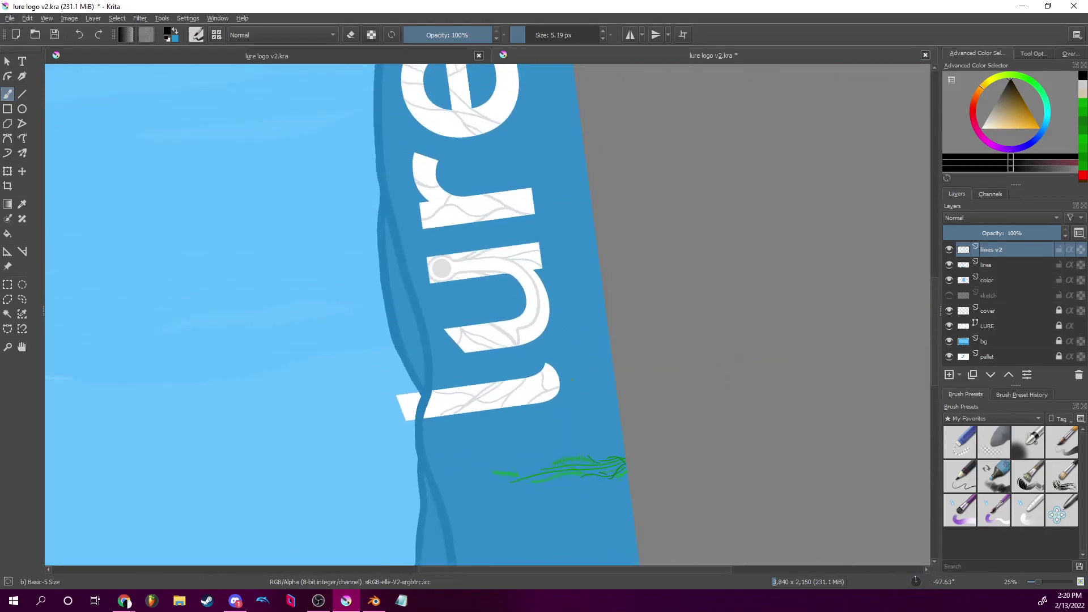
{"action": "left_click_drag", "start_coordinate": [576, 378], "coordinate": [505, 247]}
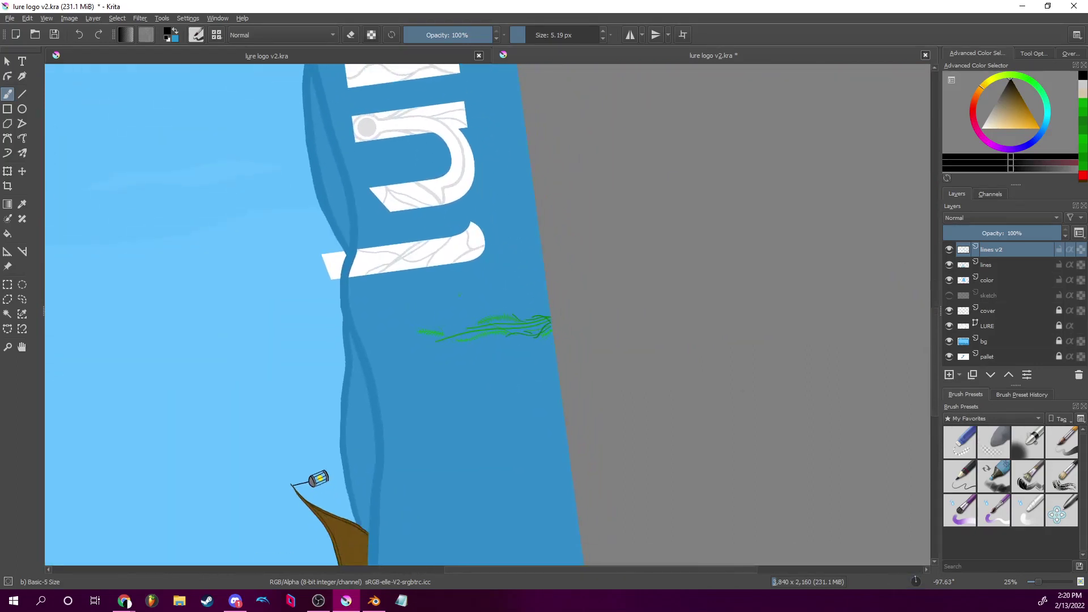
{"action": "left_click_drag", "start_coordinate": [1043, 586], "coordinate": [1044, 580]}
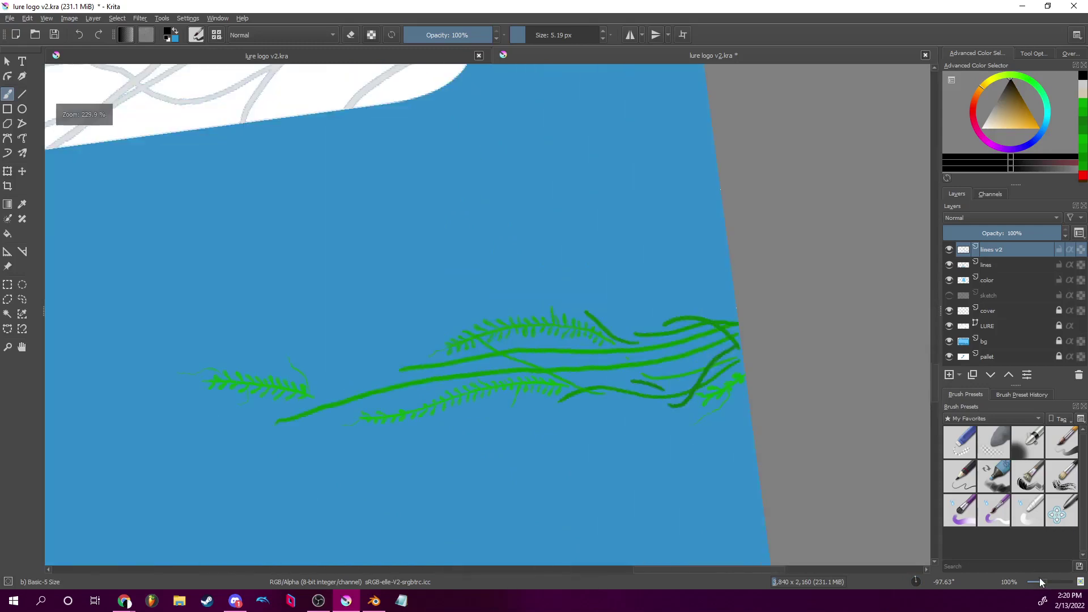
{"action": "mouse_move", "coordinate": [345, 242]}
{"action": "left_mouse_down"}
{"action": "mouse_move", "coordinate": [360, 283]}
{"action": "mouse_move", "coordinate": [347, 256]}
{"action": "mouse_move", "coordinate": [356, 244]}
{"action": "mouse_move", "coordinate": [345, 240]}
{"action": "mouse_move", "coordinate": [354, 283]}
{"action": "mouse_move", "coordinate": [354, 265]}
{"action": "mouse_move", "coordinate": [356, 274]}
{"action": "left_mouse_up"}
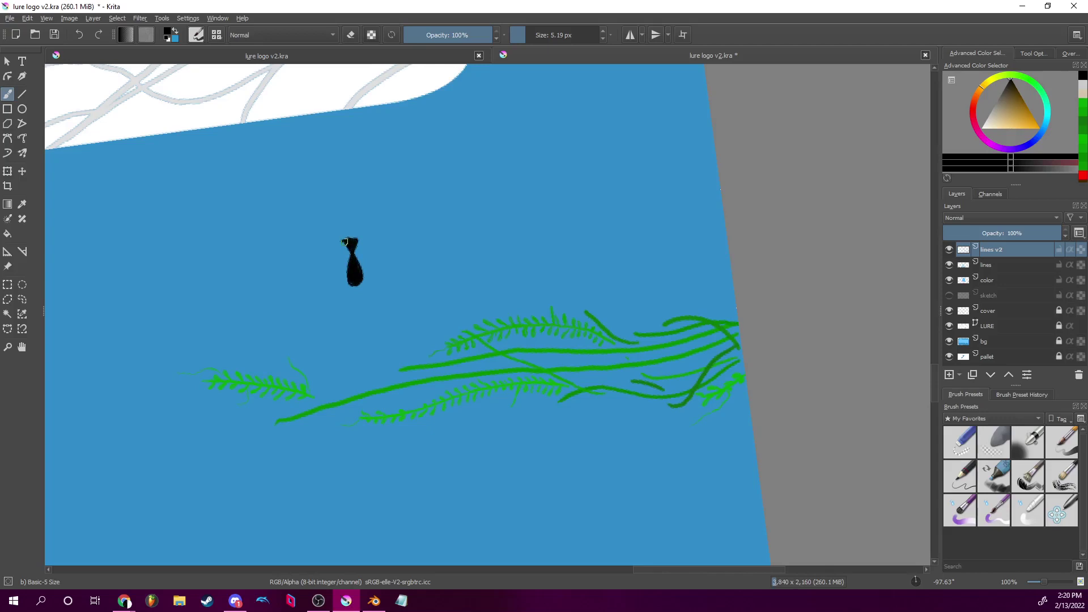
Finish the tail of the fish near the letter l and paint another small solid black fish across the seaweed from it.
{"action": "left_click_drag", "start_coordinate": [348, 249], "coordinate": [349, 250]}
{"action": "mouse_move", "coordinate": [517, 467]}
{"action": "left_mouse_down"}
{"action": "mouse_move", "coordinate": [519, 446]}
{"action": "mouse_move", "coordinate": [524, 468]}
{"action": "left_mouse_up"}
{"action": "left_click_drag", "start_coordinate": [520, 469], "coordinate": [521, 470]}
{"action": "mouse_move", "coordinate": [517, 449]}
{"action": "left_mouse_down"}
{"action": "mouse_move", "coordinate": [520, 460]}
{"action": "mouse_move", "coordinate": [519, 449]}
{"action": "left_mouse_up"}
Show the sketch layer and make the lines layer active for inking the fishing pole sketched beside the boat.
{"action": "left_click_drag", "start_coordinate": [565, 485], "coordinate": [644, 312]}
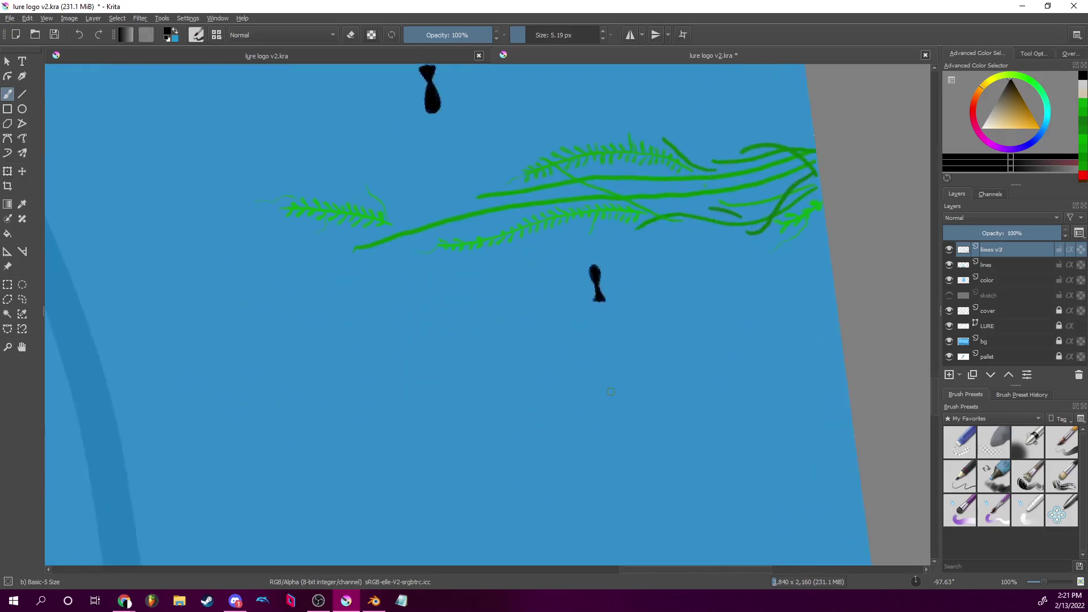
{"action": "scroll", "coordinate": [693, 246], "scroll_direction": "up", "scroll_amount": 4}
{"action": "scroll", "coordinate": [676, 422], "scroll_direction": "down", "scroll_amount": 10}
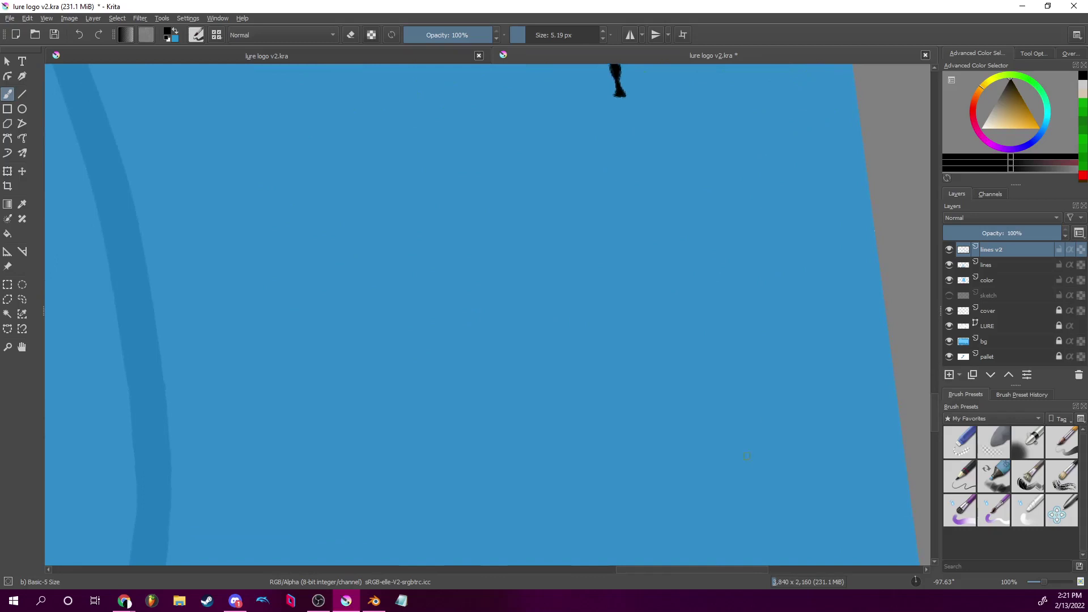
{"action": "left_click_drag", "start_coordinate": [750, 444], "coordinate": [768, 368]}
{"action": "left_click_drag", "start_coordinate": [757, 452], "coordinate": [793, 297]}
{"action": "left_click_drag", "start_coordinate": [746, 488], "coordinate": [795, 306]}
{"action": "left_click_drag", "start_coordinate": [749, 467], "coordinate": [812, 288]}
{"action": "left_click_drag", "start_coordinate": [757, 410], "coordinate": [828, 223]}
{"action": "left_click_drag", "start_coordinate": [763, 433], "coordinate": [747, 395]}
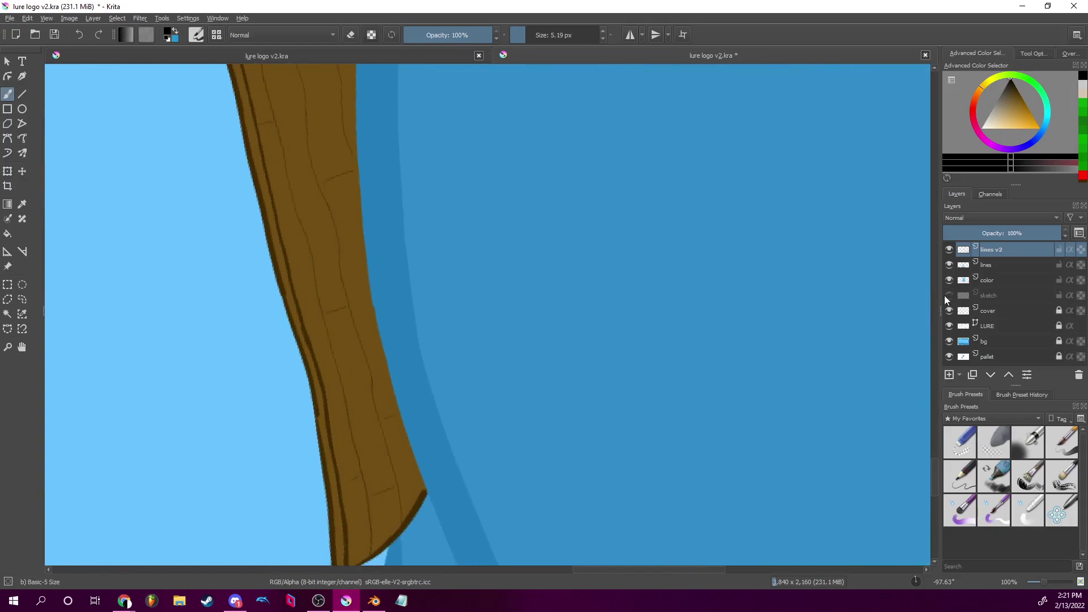
{"action": "left_click", "coordinate": [949, 296]}
{"action": "scroll", "coordinate": [907, 303], "scroll_direction": "left", "scroll_amount": 3}
{"action": "scroll", "coordinate": [907, 304], "scroll_direction": "down", "scroll_amount": 1}
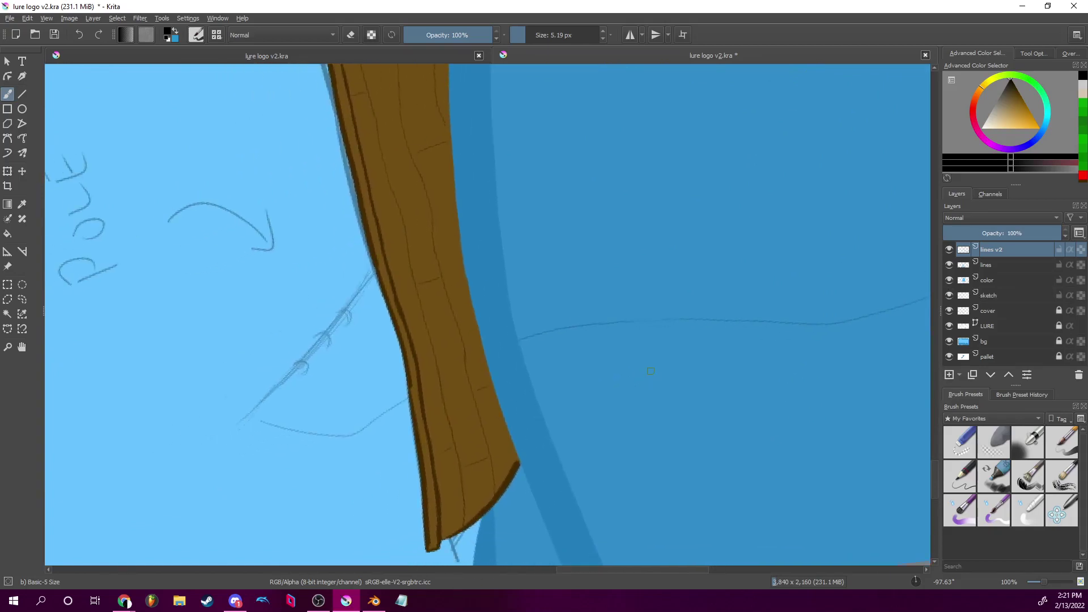
{"action": "left_click", "coordinate": [996, 265]}
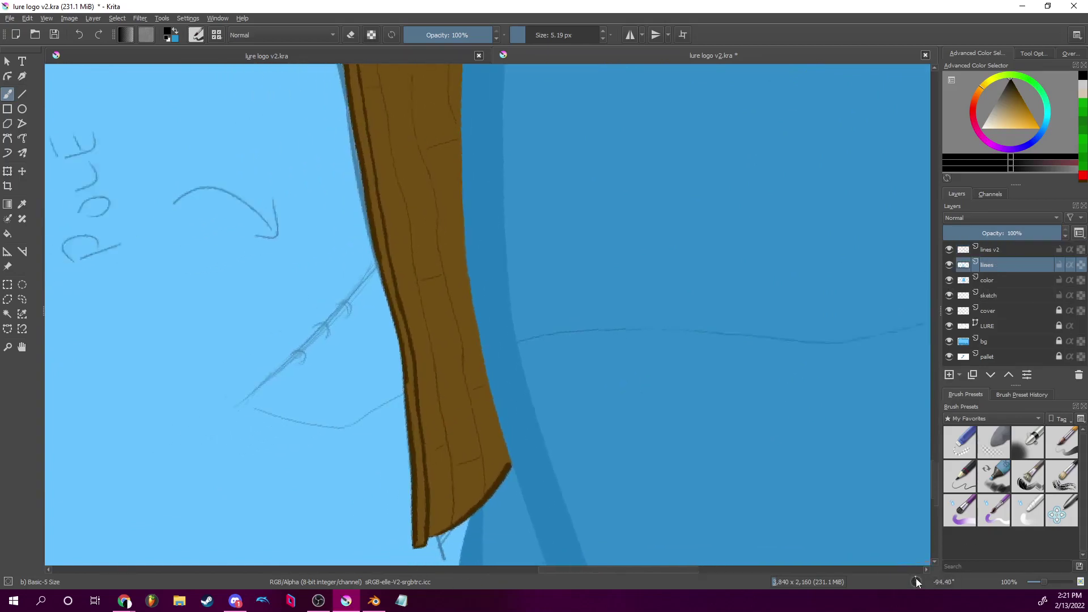
Trace the sketched fishing pole with one long black brush stroke starting at the boat's upper edge.
{"action": "left_click_drag", "start_coordinate": [916, 579], "coordinate": [909, 573]}
{"action": "scroll", "coordinate": [505, 280], "scroll_direction": "down", "scroll_amount": 5}
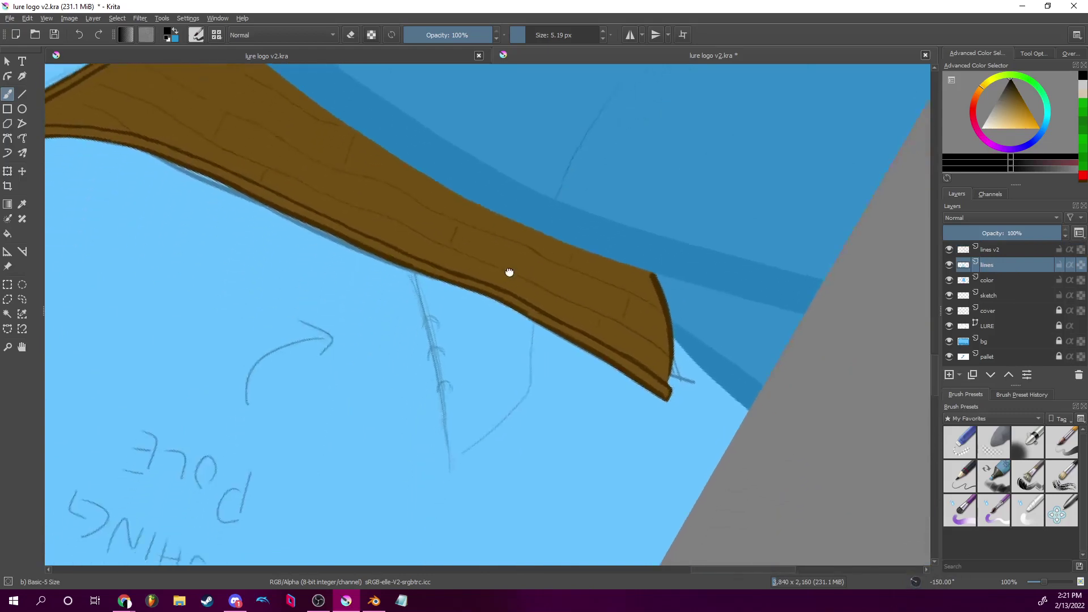
{"action": "scroll", "coordinate": [1046, 581], "scroll_direction": "up", "scroll_amount": 4}
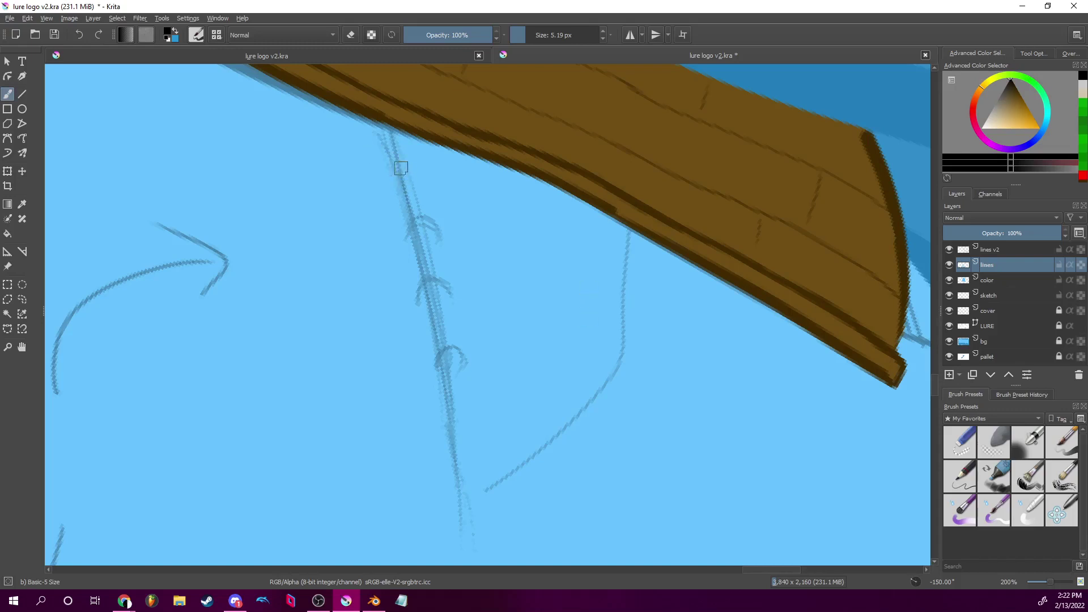
{"action": "left_click_drag", "start_coordinate": [389, 136], "coordinate": [419, 245]}
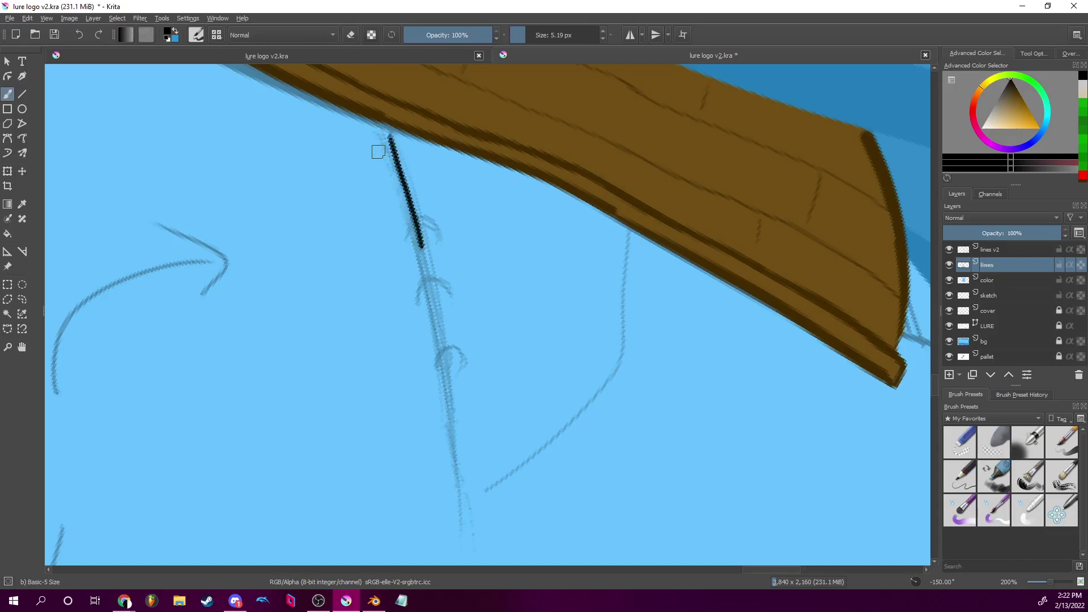
{"action": "key", "text": "ctrl+z"}
{"action": "mouse_move", "coordinate": [388, 138]}
{"action": "left_mouse_down"}
{"action": "mouse_move", "coordinate": [425, 268]}
{"action": "mouse_move", "coordinate": [459, 481]}
{"action": "mouse_move", "coordinate": [514, 318]}
{"action": "mouse_move", "coordinate": [468, 331]}
{"action": "mouse_move", "coordinate": [471, 374]}
{"action": "left_mouse_up"}
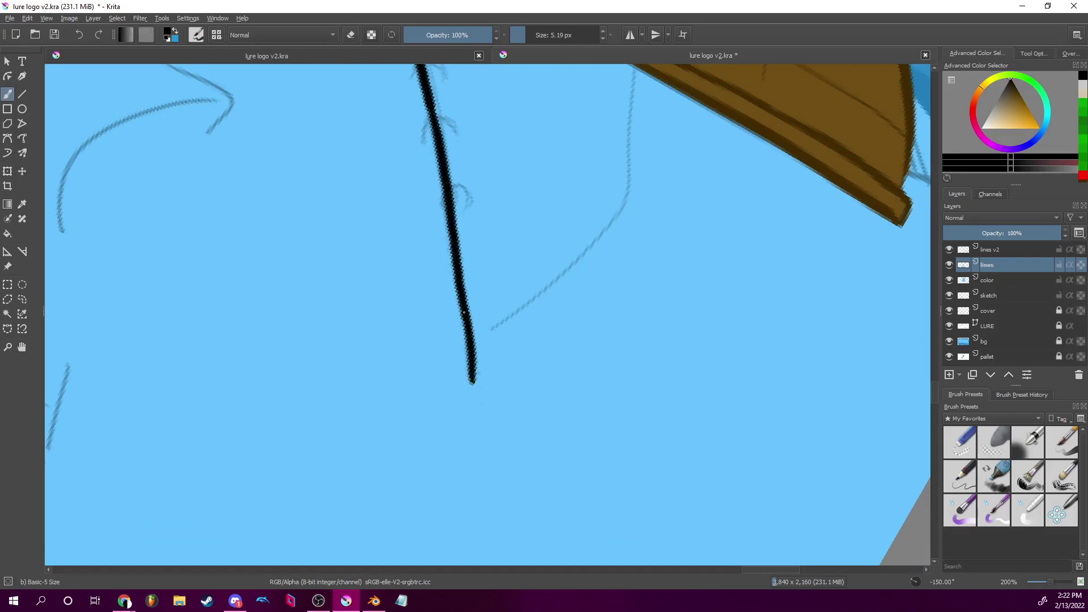
Thicken the lower half of the fishing pole and its base where it meets the boat.
{"action": "scroll", "coordinate": [453, 182], "scroll_direction": "up", "scroll_amount": 2}
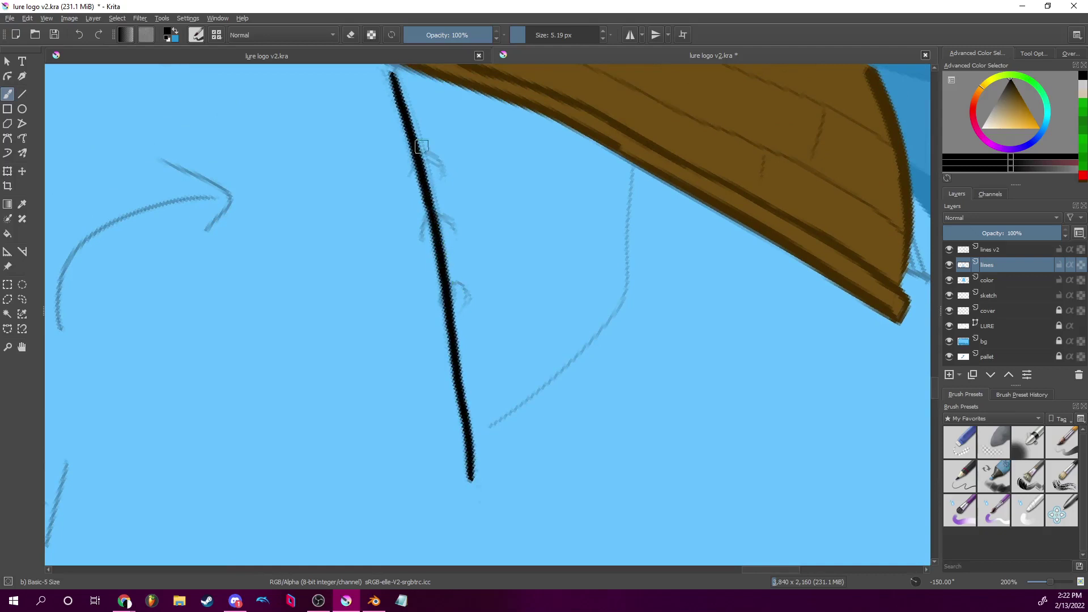
{"action": "scroll", "coordinate": [437, 228], "scroll_direction": "up", "scroll_amount": 2}
{"action": "mouse_move", "coordinate": [392, 198]}
{"action": "left_mouse_down"}
{"action": "mouse_move", "coordinate": [380, 180]}
{"action": "mouse_move", "coordinate": [401, 218]}
{"action": "mouse_move", "coordinate": [389, 175]}
{"action": "mouse_move", "coordinate": [403, 200]}
{"action": "left_mouse_up"}
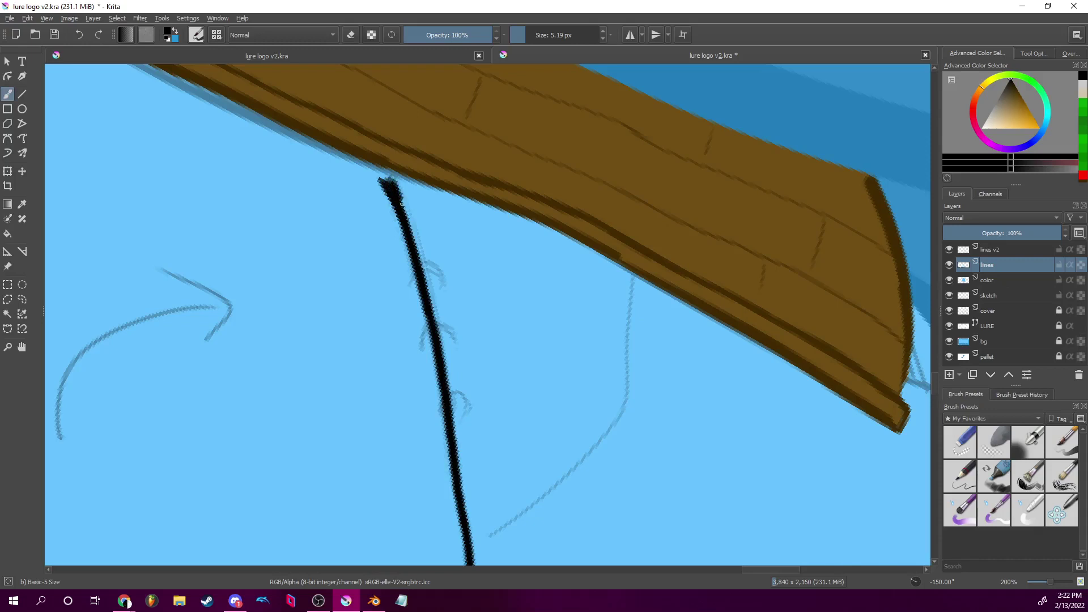
{"action": "left_click_drag", "start_coordinate": [409, 224], "coordinate": [442, 352]}
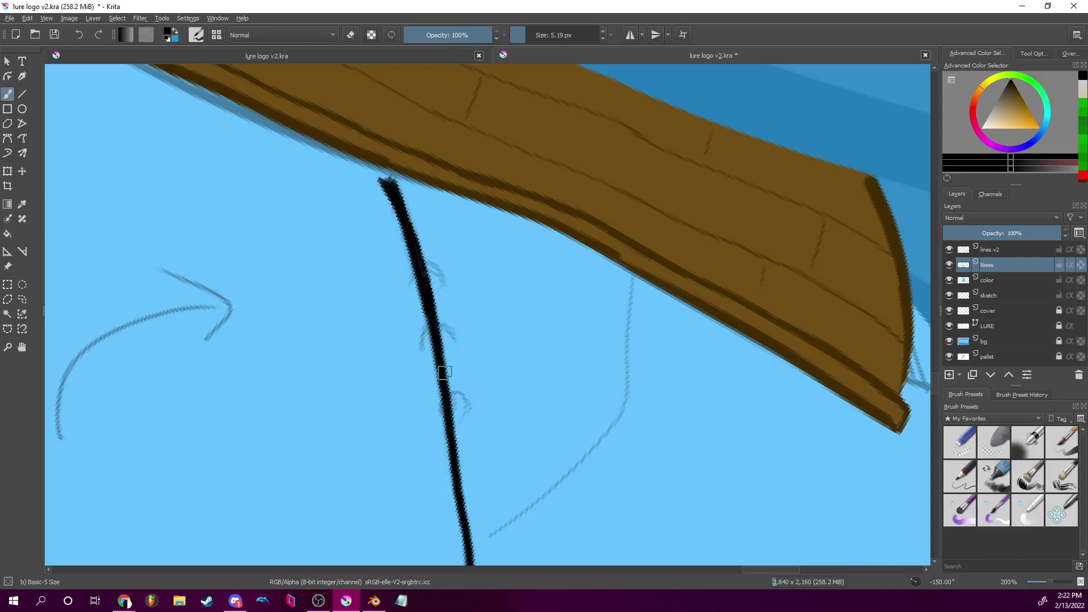
{"action": "mouse_move", "coordinate": [389, 179]}
{"action": "left_mouse_down"}
{"action": "mouse_move", "coordinate": [377, 176]}
{"action": "mouse_move", "coordinate": [394, 181]}
{"action": "left_mouse_up"}
Extend the far end of the fishing pole slightly into a thin, pointed tip.
{"action": "mouse_move", "coordinate": [918, 587]}
{"action": "left_mouse_down"}
{"action": "mouse_move", "coordinate": [913, 579]}
{"action": "mouse_move", "coordinate": [925, 590]}
{"action": "left_mouse_up"}
{"action": "left_click_drag", "start_coordinate": [585, 213], "coordinate": [540, 410]}
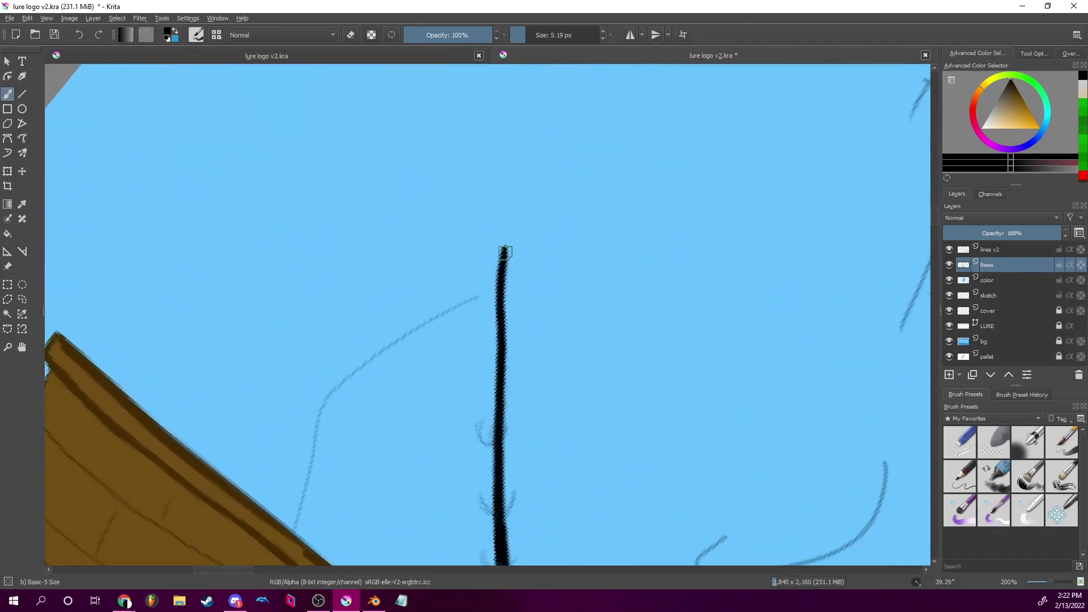
{"action": "left_click", "coordinate": [504, 241]}
{"action": "mouse_move", "coordinate": [506, 231]}
{"action": "left_mouse_down"}
{"action": "mouse_move", "coordinate": [504, 248]}
{"action": "mouse_move", "coordinate": [507, 228]}
{"action": "left_mouse_up"}
{"action": "mouse_move", "coordinate": [612, 454]}
{"action": "left_mouse_down"}
{"action": "mouse_move", "coordinate": [617, 461]}
{"action": "mouse_move", "coordinate": [626, 318]}
{"action": "left_mouse_up"}
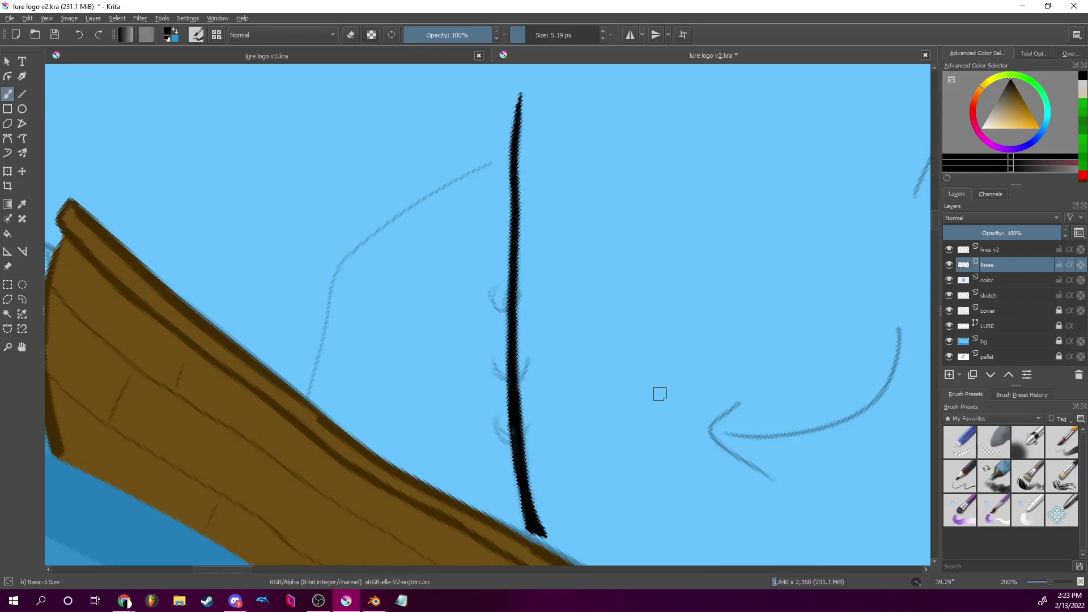
Draw three small black line-guide rings around the fishing pole over the sketched marks, evenly spaced.
{"action": "left_click_drag", "start_coordinate": [921, 584], "coordinate": [926, 580]}
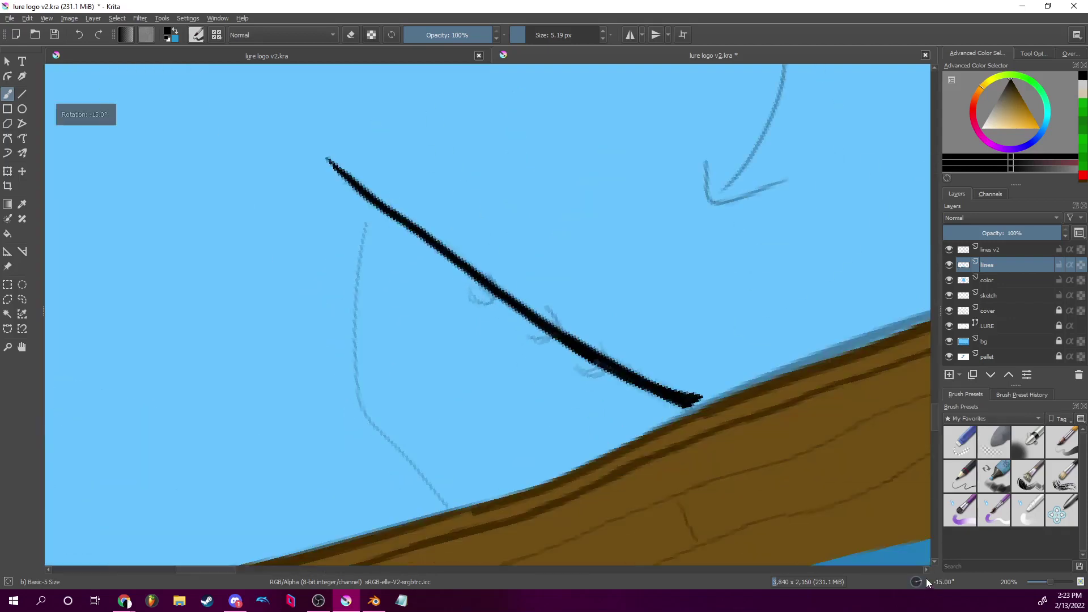
{"action": "mouse_move", "coordinate": [491, 272]}
{"action": "left_mouse_down"}
{"action": "mouse_move", "coordinate": [499, 287]}
{"action": "mouse_move", "coordinate": [480, 303]}
{"action": "mouse_move", "coordinate": [474, 282]}
{"action": "mouse_move", "coordinate": [476, 299]}
{"action": "mouse_move", "coordinate": [499, 295]}
{"action": "mouse_move", "coordinate": [486, 269]}
{"action": "mouse_move", "coordinate": [481, 278]}
{"action": "mouse_move", "coordinate": [499, 280]}
{"action": "left_mouse_up"}
{"action": "mouse_move", "coordinate": [544, 309]}
{"action": "left_mouse_down"}
{"action": "mouse_move", "coordinate": [557, 334]}
{"action": "mouse_move", "coordinate": [534, 344]}
{"action": "mouse_move", "coordinate": [532, 313]}
{"action": "mouse_move", "coordinate": [551, 311]}
{"action": "mouse_move", "coordinate": [557, 328]}
{"action": "mouse_move", "coordinate": [530, 332]}
{"action": "mouse_move", "coordinate": [533, 313]}
{"action": "left_mouse_up"}
{"action": "mouse_move", "coordinate": [597, 351]}
{"action": "left_mouse_down"}
{"action": "mouse_move", "coordinate": [607, 367]}
{"action": "mouse_move", "coordinate": [579, 374]}
{"action": "mouse_move", "coordinate": [592, 345]}
{"action": "mouse_move", "coordinate": [607, 359]}
{"action": "mouse_move", "coordinate": [600, 374]}
{"action": "left_mouse_up"}
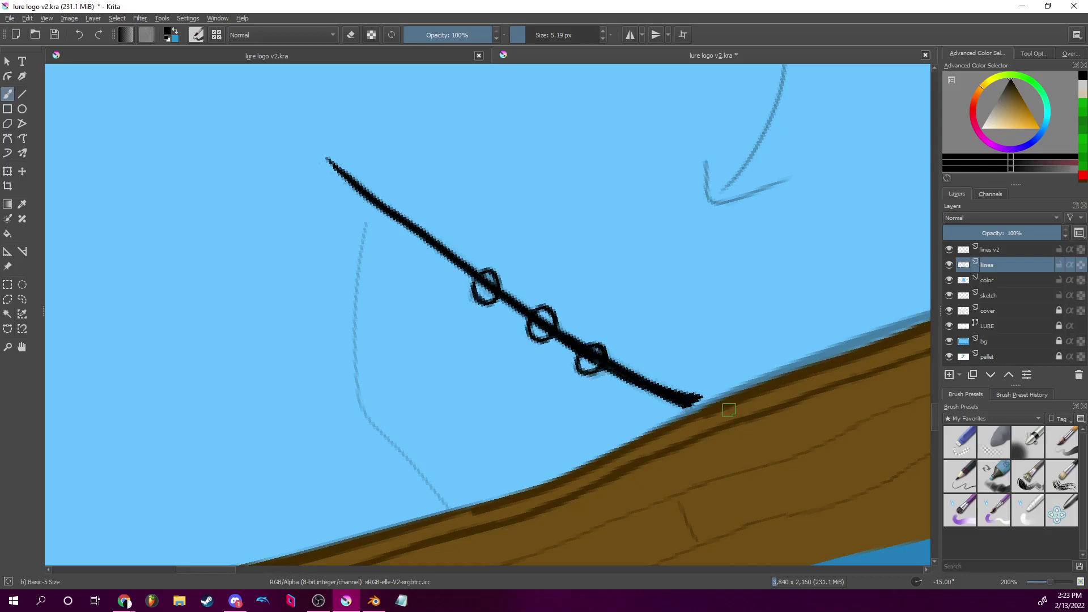
{"action": "key", "text": "ctrl+z"}
{"action": "mouse_move", "coordinate": [599, 350]}
{"action": "left_mouse_down"}
{"action": "mouse_move", "coordinate": [614, 360]}
{"action": "mouse_move", "coordinate": [595, 381]}
{"action": "mouse_move", "coordinate": [585, 356]}
{"action": "mouse_move", "coordinate": [612, 355]}
{"action": "mouse_move", "coordinate": [600, 380]}
{"action": "left_mouse_up"}
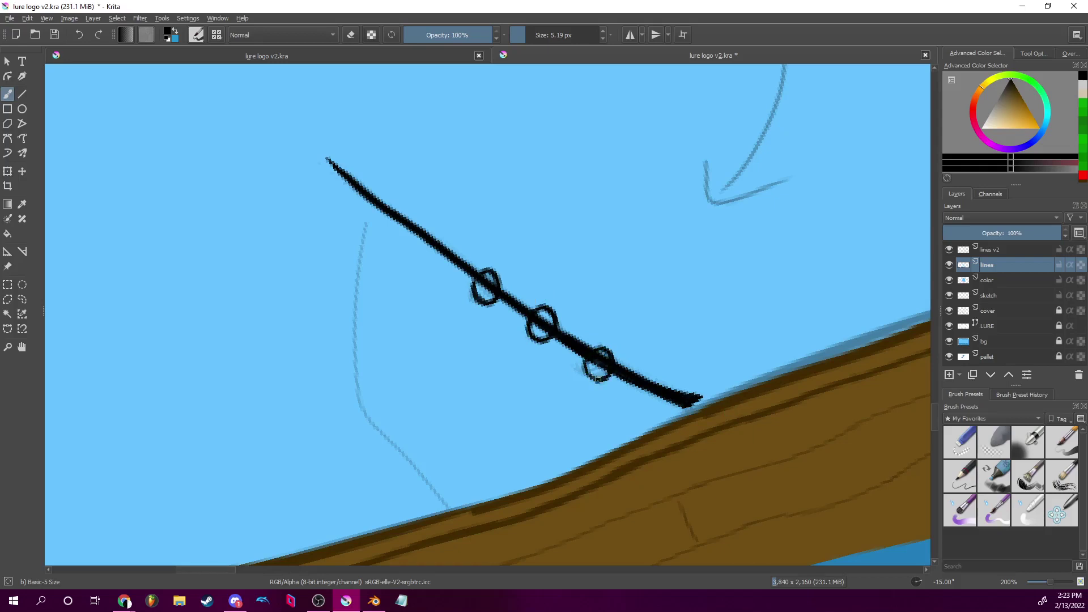
Undo the last stroke, set the canvas rotation to 0°, and frame the boat with its sketched fishing line at 50% zoom.
{"action": "scroll", "coordinate": [702, 394], "scroll_direction": "down", "scroll_amount": 5}
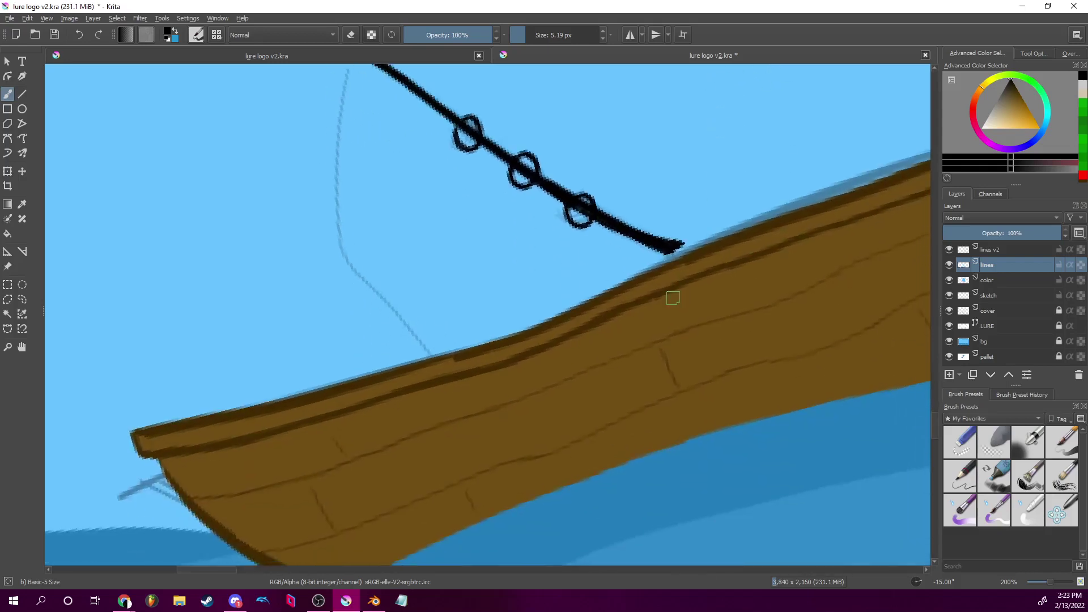
{"action": "scroll", "coordinate": [673, 298], "scroll_direction": "up", "scroll_amount": 3}
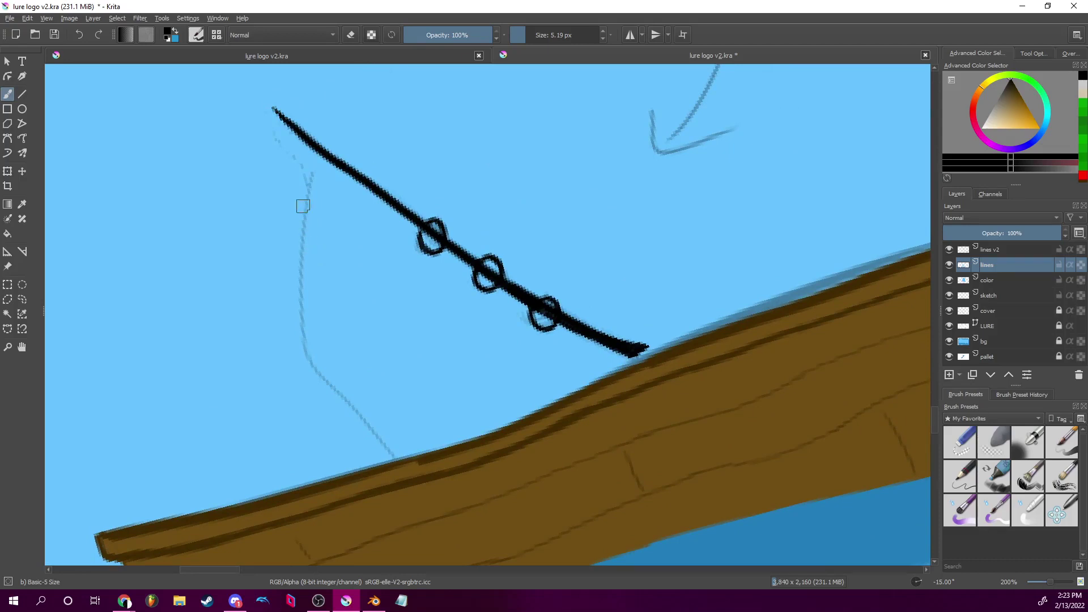
{"action": "key", "text": "ctrl+z"}
{"action": "left_click_drag", "start_coordinate": [1049, 582], "coordinate": [1041, 580]}
{"action": "left_click_drag", "start_coordinate": [602, 431], "coordinate": [526, 335]}
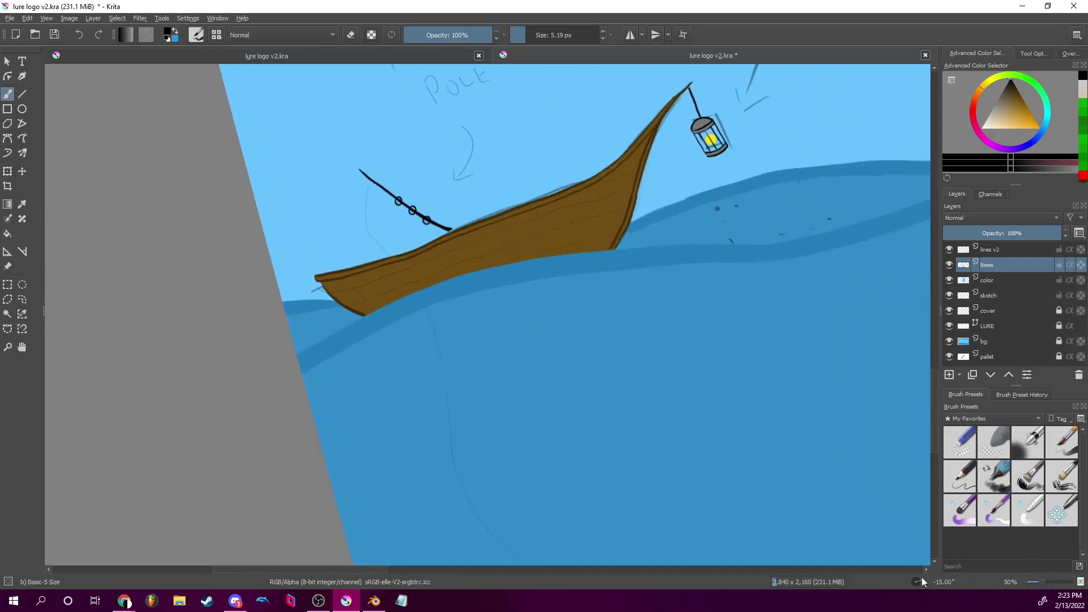
{"action": "double_click", "coordinate": [948, 581]}
{"action": "type", "text": "0"}
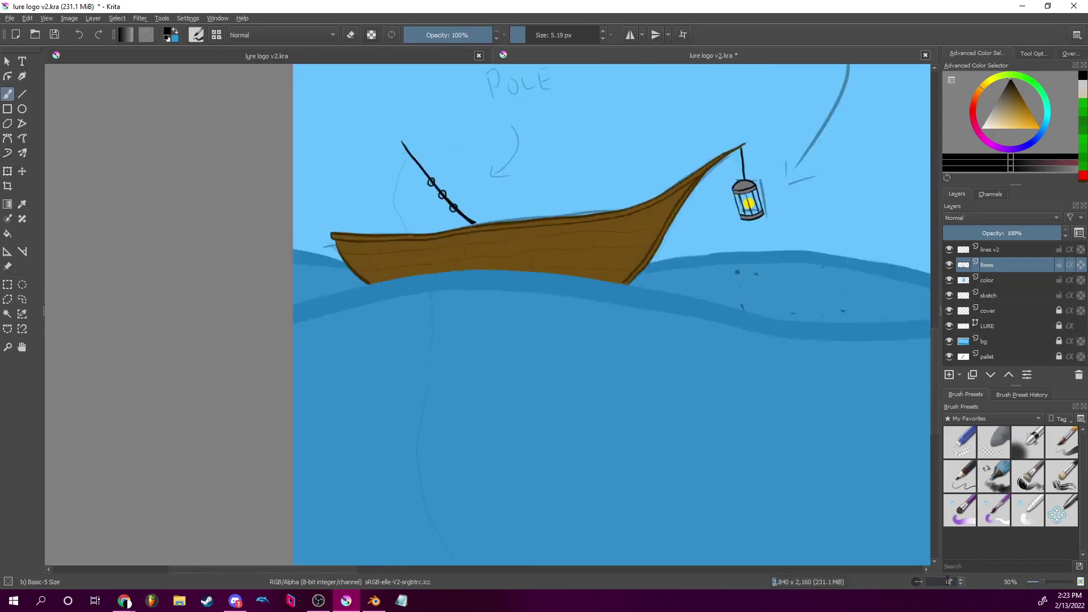
{"action": "key", "text": "Return"}
{"action": "left_click_drag", "start_coordinate": [486, 324], "coordinate": [482, 291]}
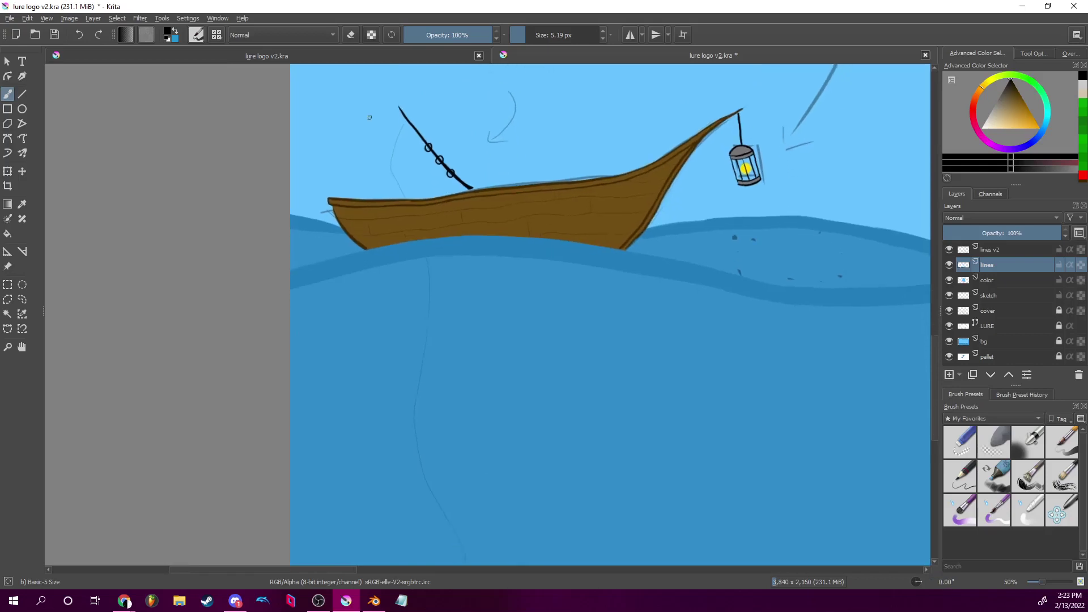
{"action": "mouse_move", "coordinate": [399, 118]}
{"action": "left_mouse_down"}
{"action": "mouse_move", "coordinate": [396, 179]}
{"action": "mouse_move", "coordinate": [432, 274]}
{"action": "mouse_move", "coordinate": [425, 393]}
{"action": "mouse_move", "coordinate": [451, 544]}
{"action": "mouse_move", "coordinate": [461, 401]}
{"action": "mouse_move", "coordinate": [419, 359]}
{"action": "mouse_move", "coordinate": [429, 420]}
{"action": "left_mouse_up"}
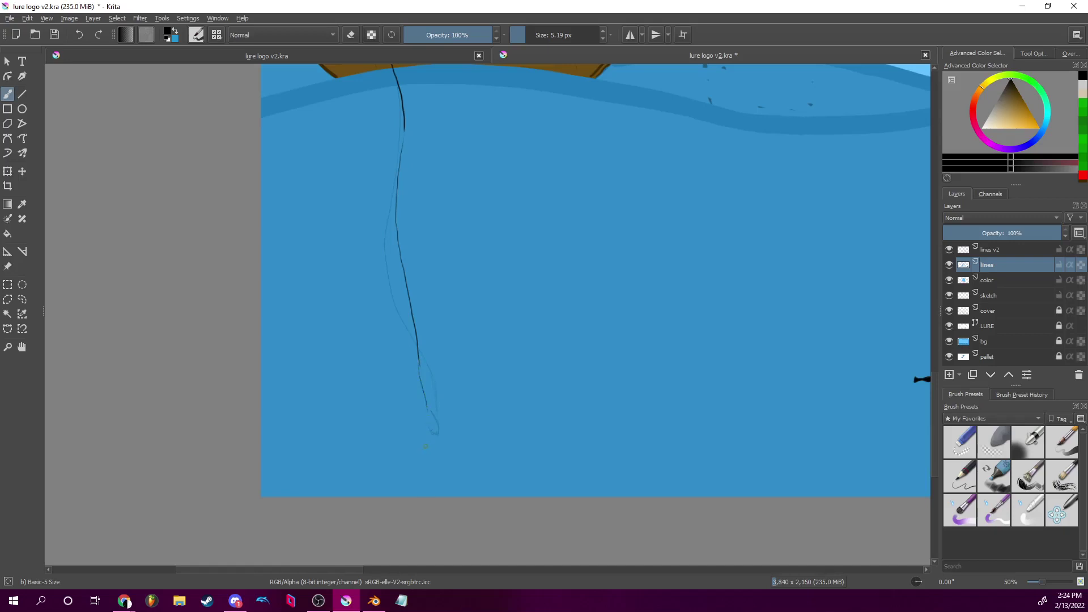
{"action": "key", "text": "ctrl+z"}
{"action": "left_click_drag", "start_coordinate": [449, 129], "coordinate": [439, 291]}
{"action": "left_click", "coordinate": [351, 35]}
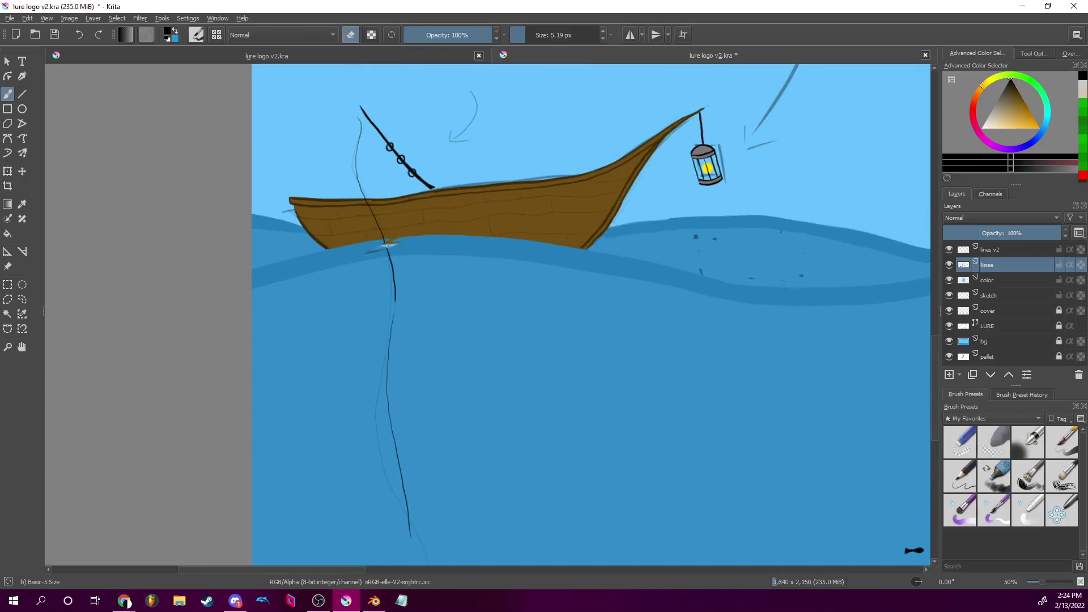
{"action": "left_click_drag", "start_coordinate": [397, 244], "coordinate": [367, 252]}
{"action": "key", "text": "ctrl+z"}
{"action": "key", "text": "ctrl+z"}
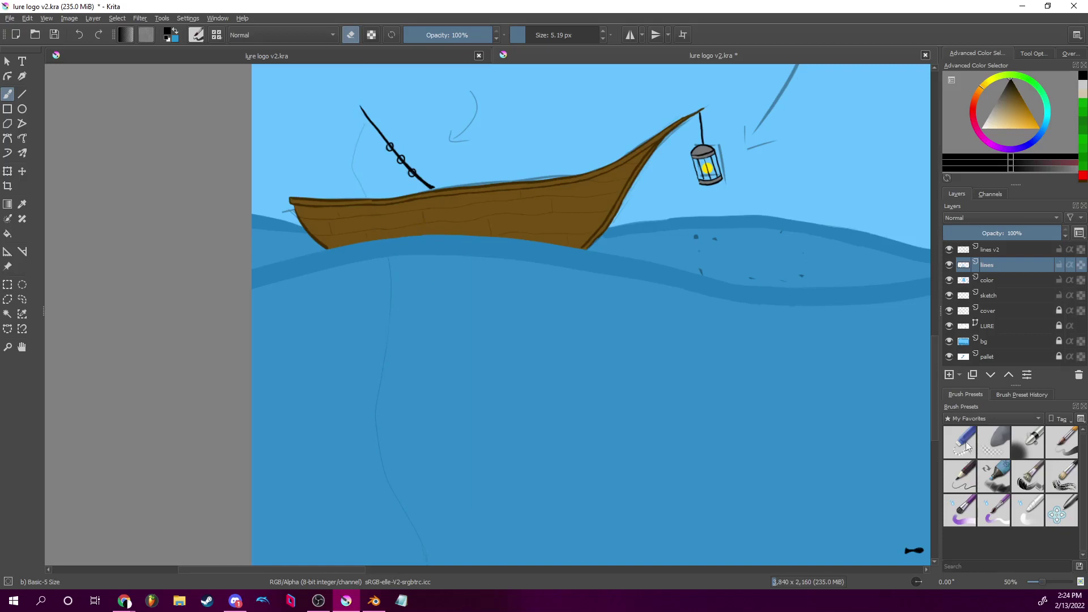
Paint the black fishing line from the pole tip down across the hull, plus a long wavy underwater section below the wave.
{"action": "mouse_move", "coordinate": [963, 447]}
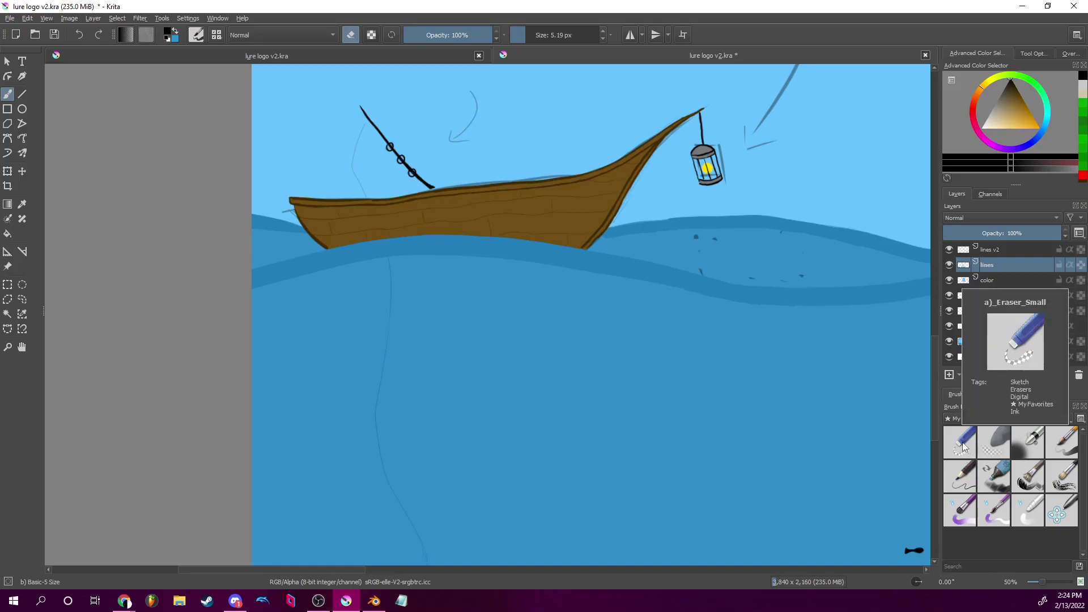
{"action": "key", "text": "e"}
{"action": "left_click_drag", "start_coordinate": [358, 110], "coordinate": [376, 234]}
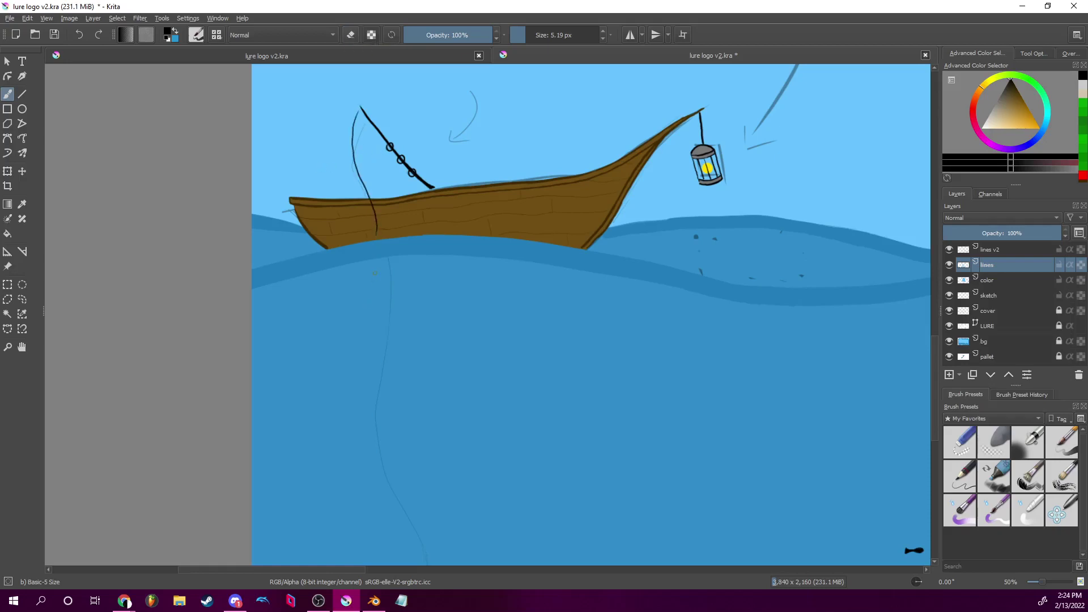
{"action": "mouse_move", "coordinate": [373, 284]}
{"action": "left_mouse_down"}
{"action": "mouse_move", "coordinate": [369, 330]}
{"action": "mouse_move", "coordinate": [393, 493]}
{"action": "left_mouse_up"}
Extend the underwater fishing line with a thin curved black section near the sketched hook.
{"action": "left_click_drag", "start_coordinate": [502, 449], "coordinate": [522, 227]}
{"action": "mouse_move", "coordinate": [411, 284]}
{"action": "left_mouse_down"}
{"action": "mouse_move", "coordinate": [412, 331]}
{"action": "mouse_move", "coordinate": [425, 368]}
{"action": "left_mouse_up"}
{"action": "key", "text": "ctrl+z"}
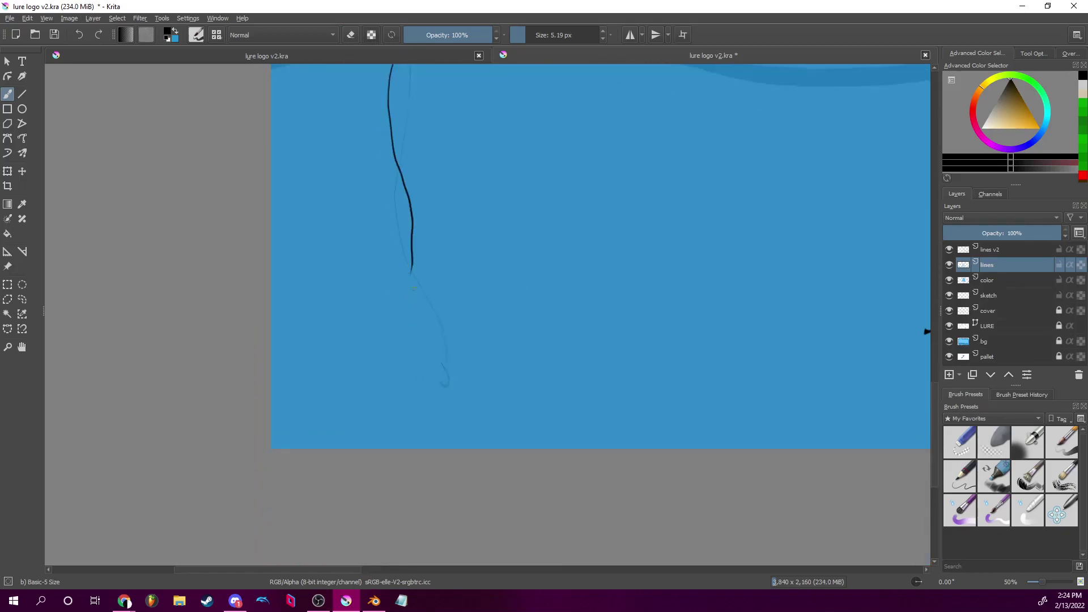
{"action": "left_click_drag", "start_coordinate": [407, 284], "coordinate": [423, 370]}
Draw a small black J-shaped hook at the lower end of the fishing line, redoing unsatisfactory strokes.
{"action": "left_click_drag", "start_coordinate": [423, 377], "coordinate": [433, 381]}
{"action": "key", "text": "ctrl+z"}
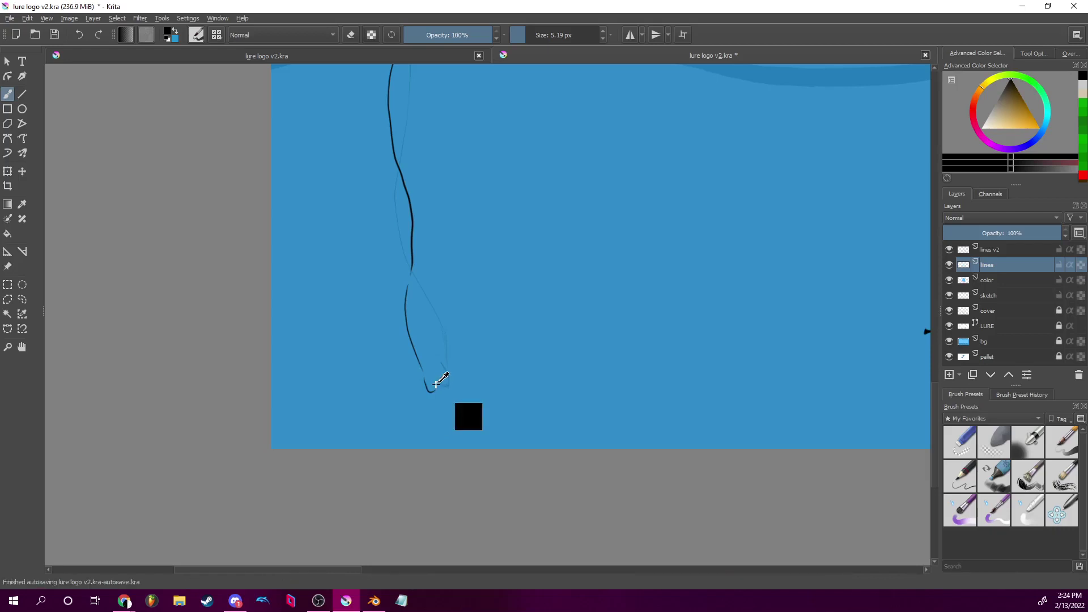
{"action": "key", "text": "ctrl+z"}
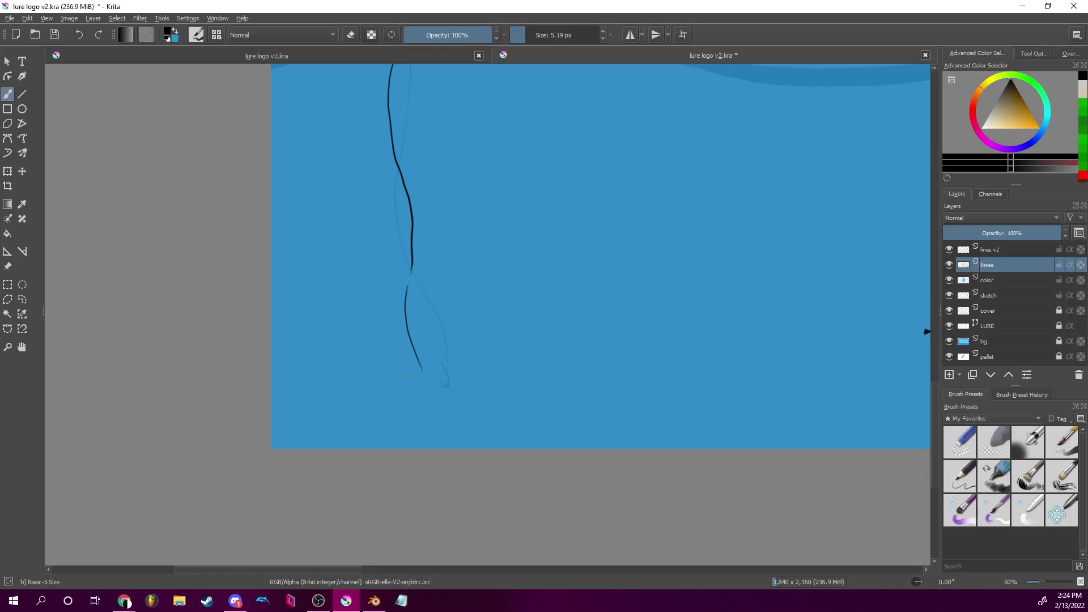
{"action": "left_click_drag", "start_coordinate": [424, 380], "coordinate": [434, 383]}
{"action": "left_click_drag", "start_coordinate": [424, 381], "coordinate": [423, 366]}
{"action": "key", "text": "ctrl+z"}
Hide the sketch layer and check the fishing pole, line and hook within the whole illustration.
{"action": "left_click", "coordinate": [949, 295]}
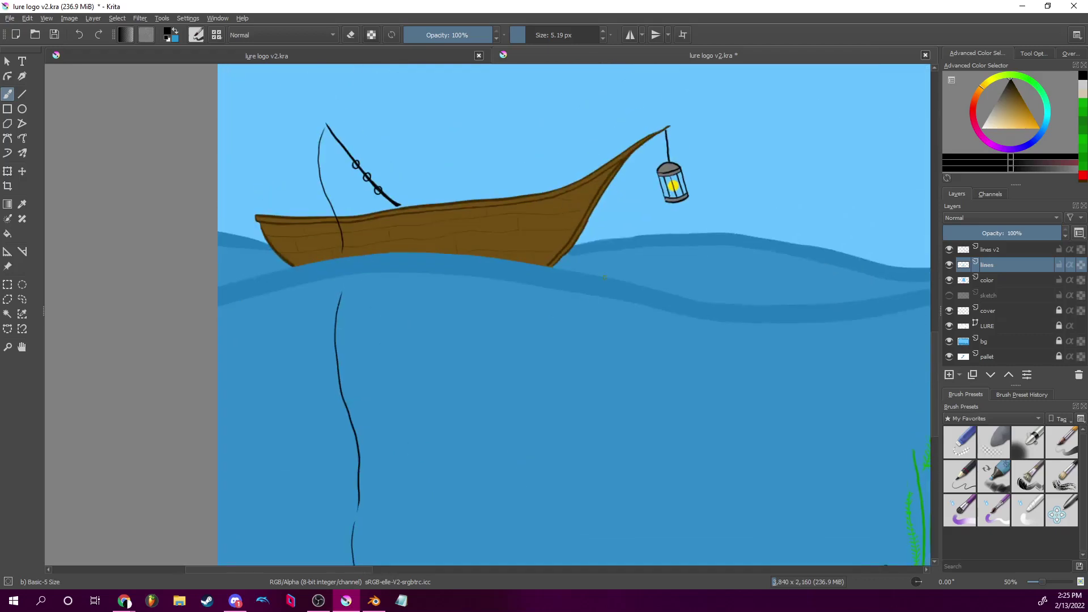
{"action": "left_click_drag", "start_coordinate": [538, 423], "coordinate": [601, 265]}
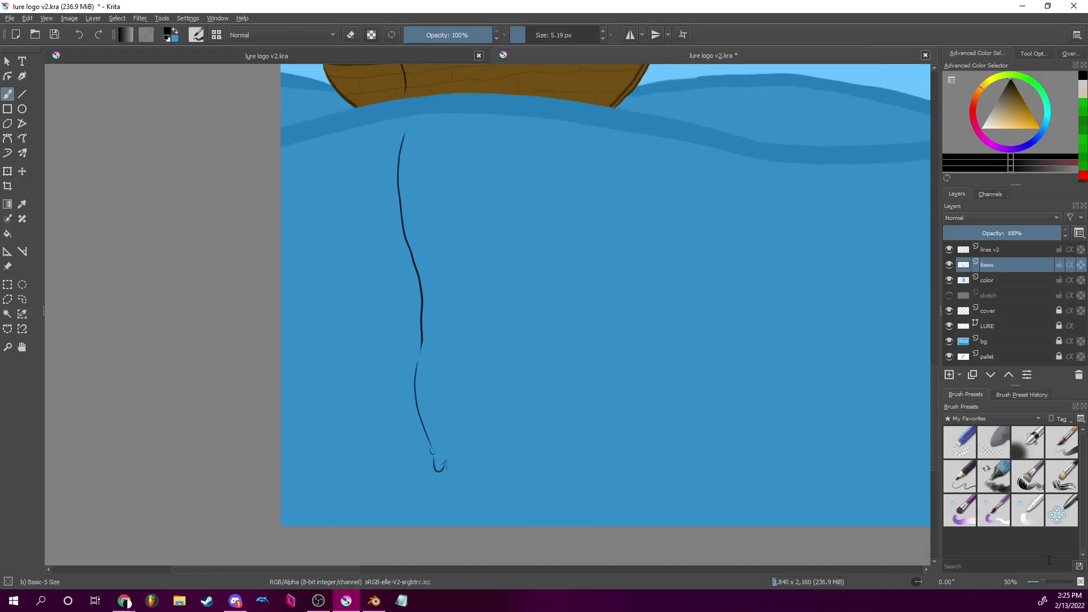
{"action": "left_click_drag", "start_coordinate": [1042, 581], "coordinate": [1036, 584]}
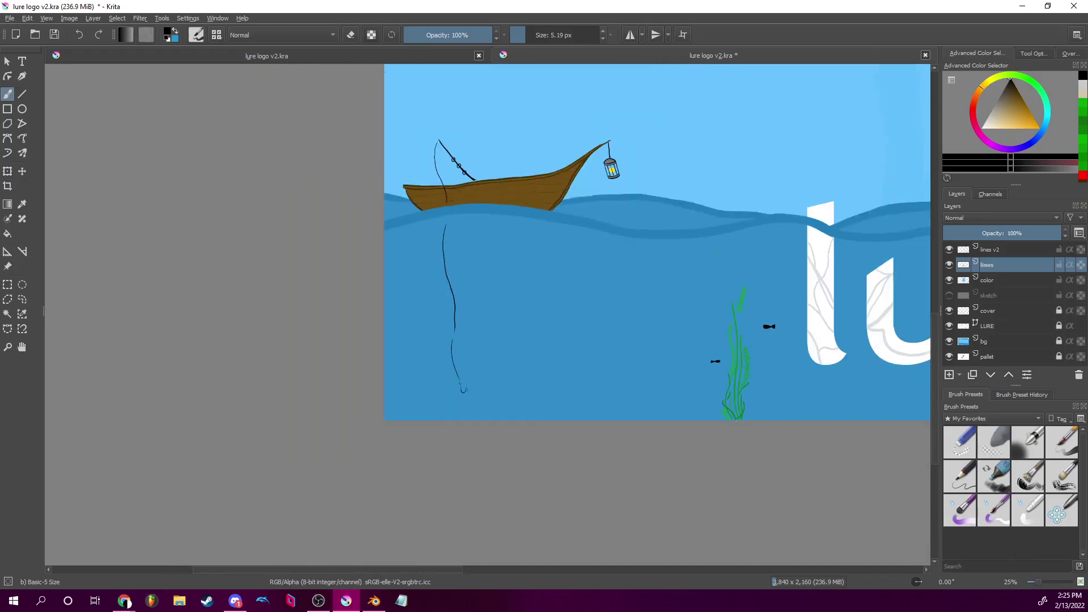
{"action": "left_click_drag", "start_coordinate": [829, 214], "coordinate": [644, 440]}
{"action": "left_click_drag", "start_coordinate": [767, 356], "coordinate": [619, 265]}
{"action": "left_click_drag", "start_coordinate": [1038, 584], "coordinate": [1033, 585]}
{"action": "left_click_drag", "start_coordinate": [780, 429], "coordinate": [725, 473]}
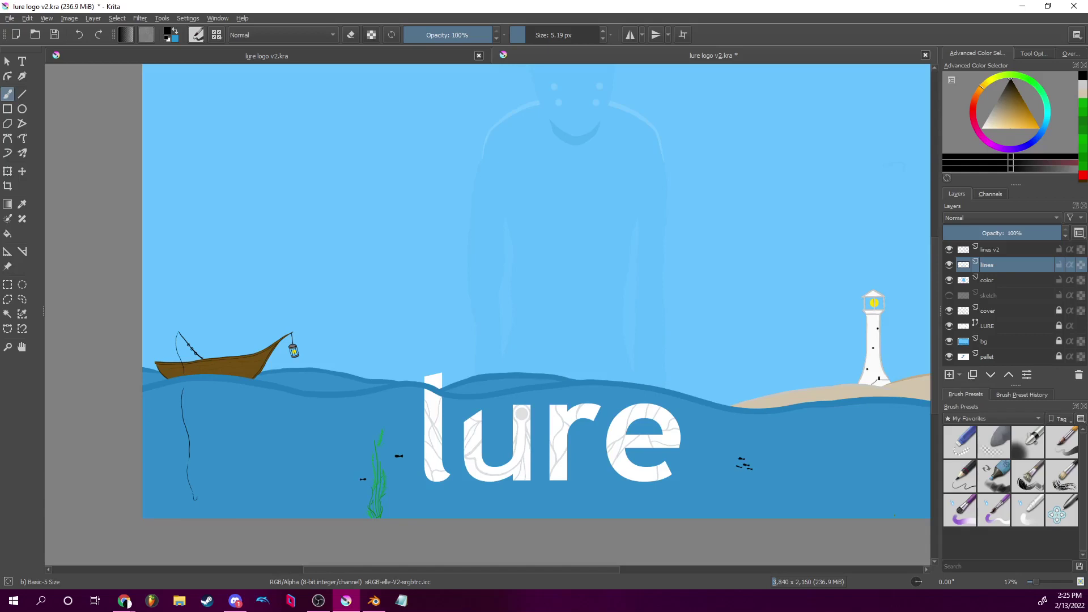
{"action": "mouse_move", "coordinate": [487, 308]}
{"action": "left_mouse_down"}
{"action": "mouse_move", "coordinate": [535, 308]}
{"action": "mouse_move", "coordinate": [476, 397]}
{"action": "mouse_move", "coordinate": [394, 323]}
{"action": "mouse_move", "coordinate": [438, 288]}
{"action": "mouse_move", "coordinate": [439, 302]}
{"action": "left_mouse_up"}
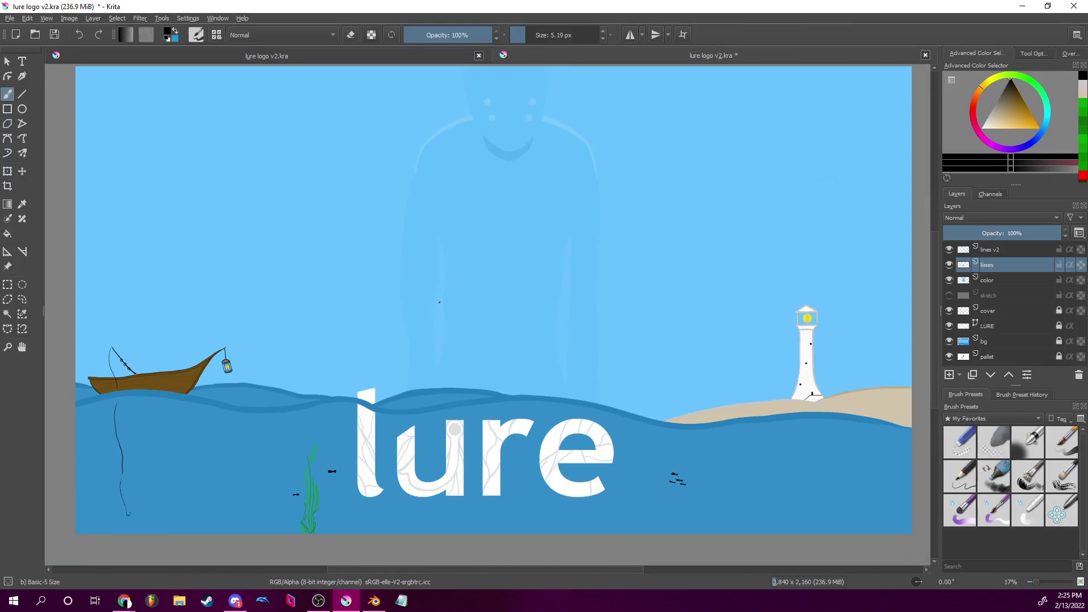
Save the illustration and paint two small black birds in the sky on the lines v2 layer, beside the giant figure's smile.
{"action": "key", "text": "ctrl+s"}
{"action": "left_click", "coordinate": [991, 250]}
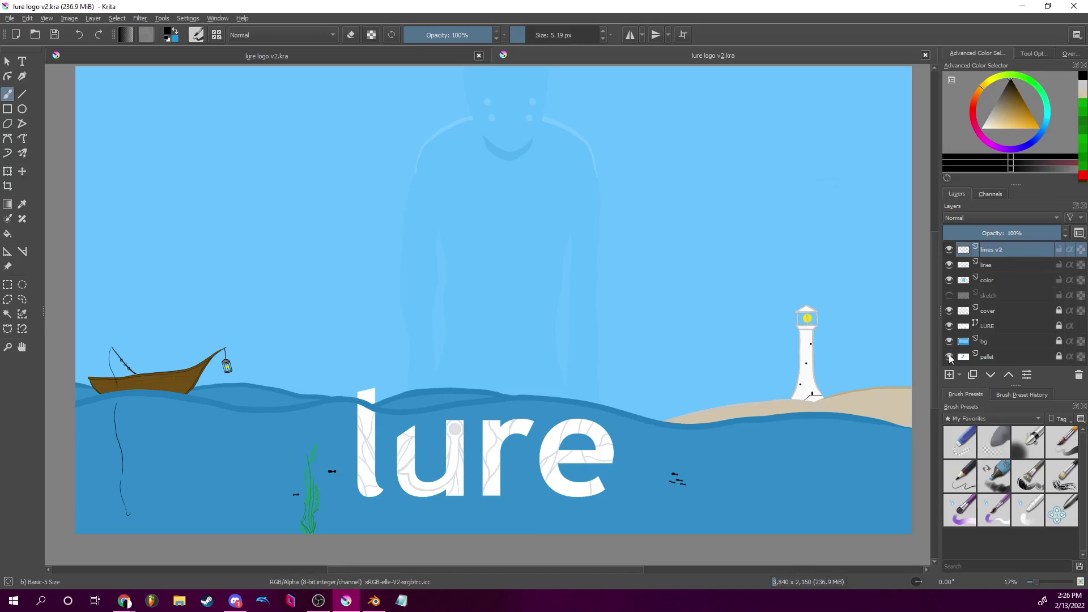
{"action": "left_click_drag", "start_coordinate": [1037, 582], "coordinate": [1041, 583]}
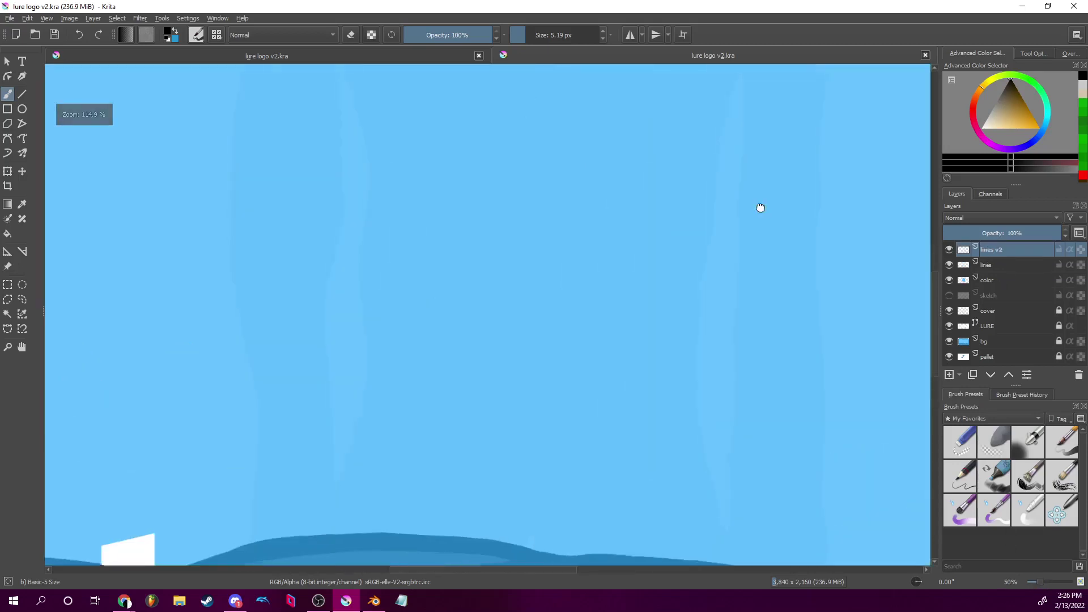
{"action": "left_click_drag", "start_coordinate": [758, 206], "coordinate": [467, 439]}
{"action": "mouse_move", "coordinate": [622, 225]}
{"action": "left_mouse_down"}
{"action": "mouse_move", "coordinate": [699, 311]}
{"action": "mouse_move", "coordinate": [741, 393]}
{"action": "mouse_move", "coordinate": [725, 379]}
{"action": "left_mouse_up"}
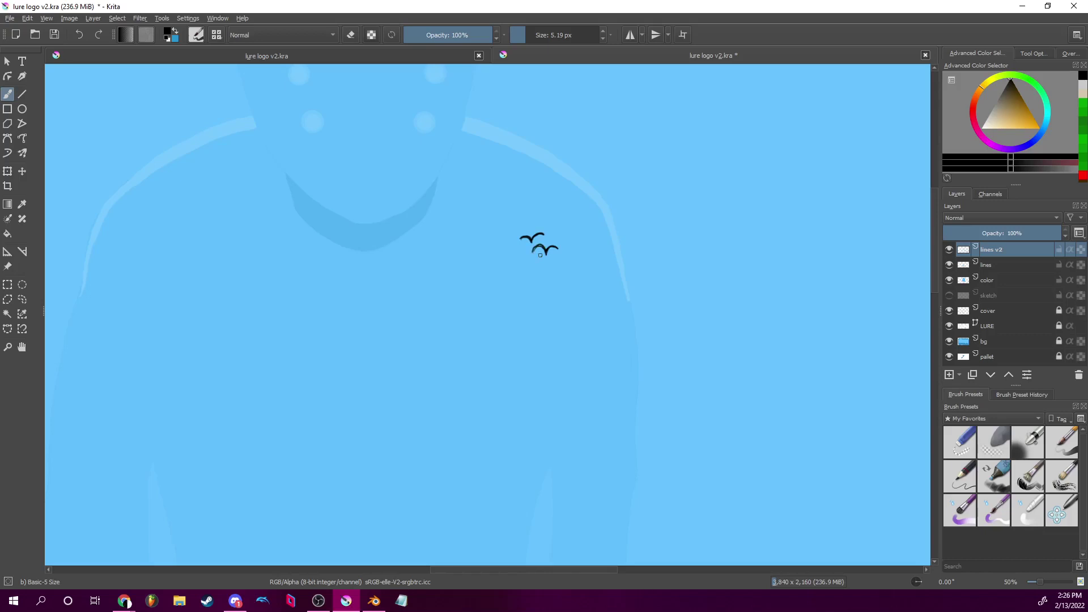
{"action": "key", "text": "ctrl+z"}
{"action": "left_click", "coordinate": [917, 581]}
{"action": "left_click_drag", "start_coordinate": [427, 236], "coordinate": [424, 246]}
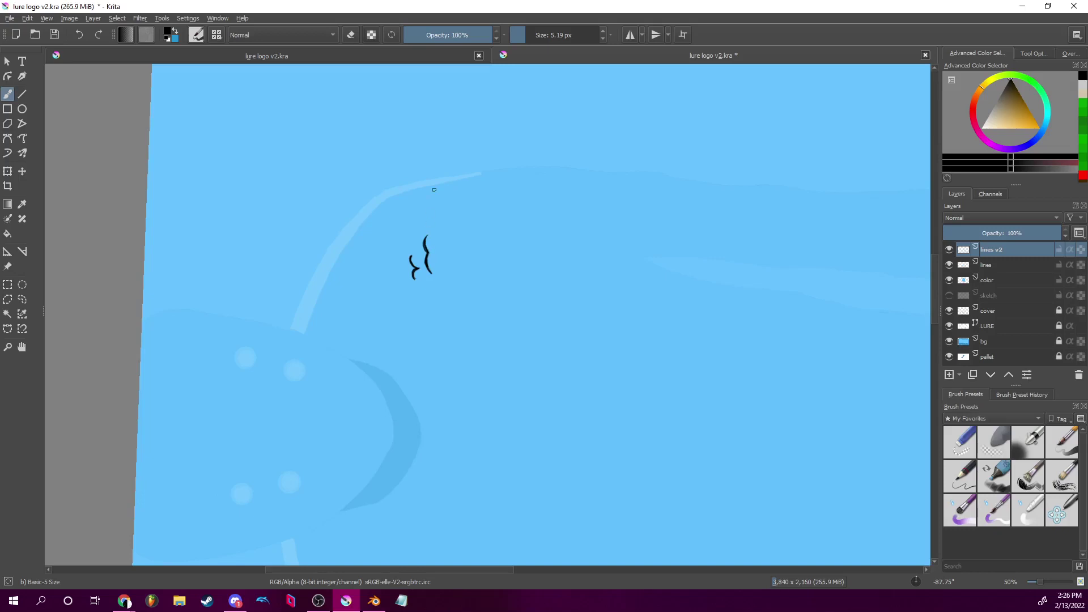
Paint a third small black bird with curved wings next to the pair, nearer the giant figure's smile.
{"action": "scroll", "coordinate": [599, 299], "scroll_direction": "down", "scroll_amount": 4}
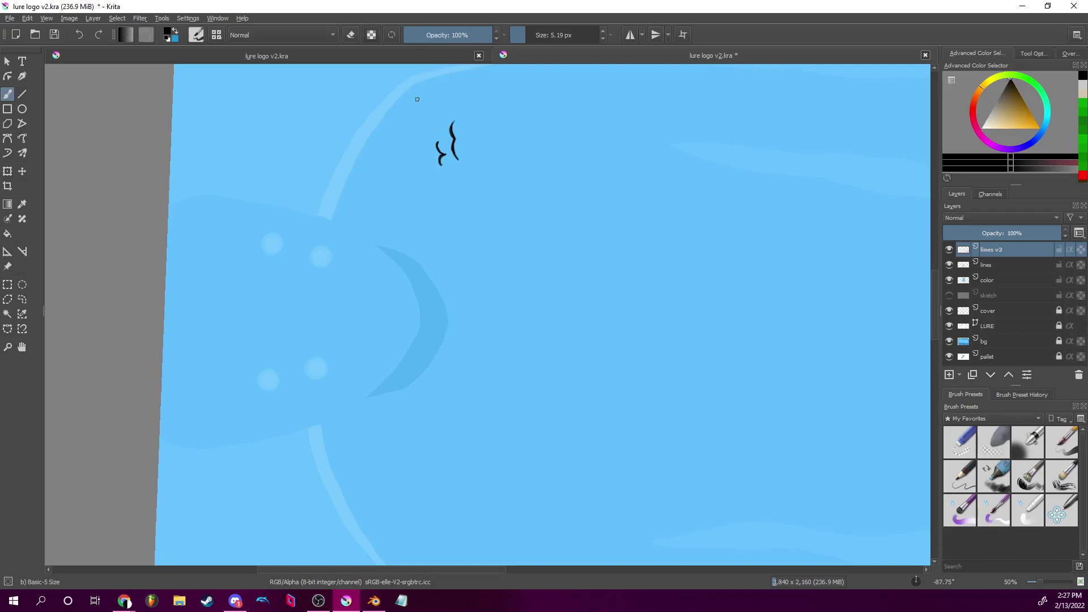
{"action": "left_click_drag", "start_coordinate": [418, 98], "coordinate": [416, 166]}
{"action": "mouse_move", "coordinate": [487, 250]}
{"action": "left_mouse_down"}
{"action": "mouse_move", "coordinate": [511, 142]}
{"action": "mouse_move", "coordinate": [525, 244]}
{"action": "left_mouse_up"}
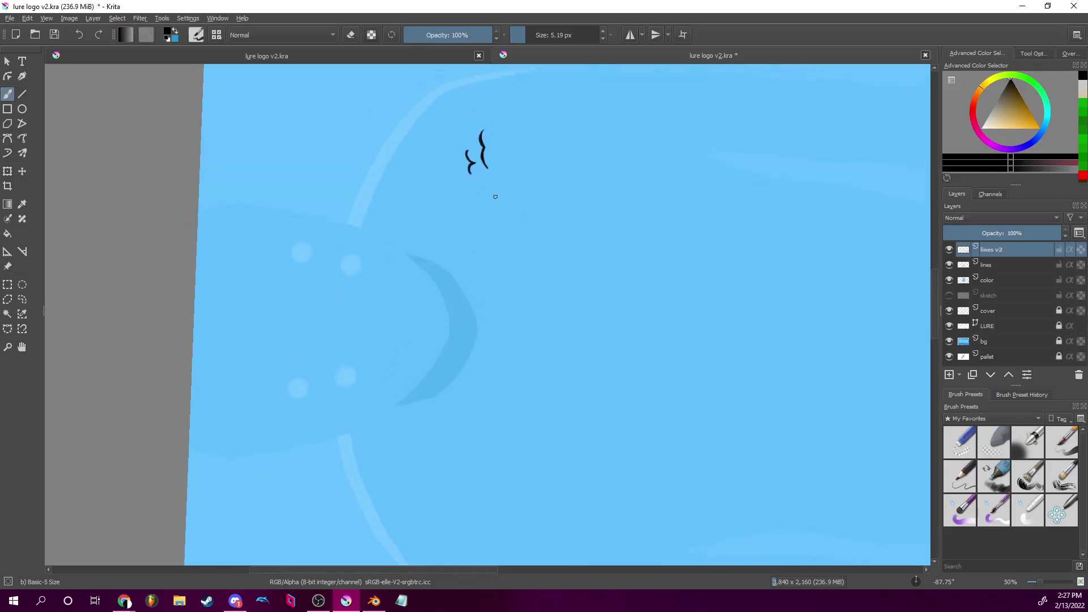
{"action": "left_click_drag", "start_coordinate": [490, 201], "coordinate": [493, 232]}
{"action": "left_click_drag", "start_coordinate": [490, 208], "coordinate": [492, 218]}
{"action": "left_click_drag", "start_coordinate": [914, 579], "coordinate": [925, 584]}
{"action": "left_click_drag", "start_coordinate": [771, 409], "coordinate": [760, 274]}
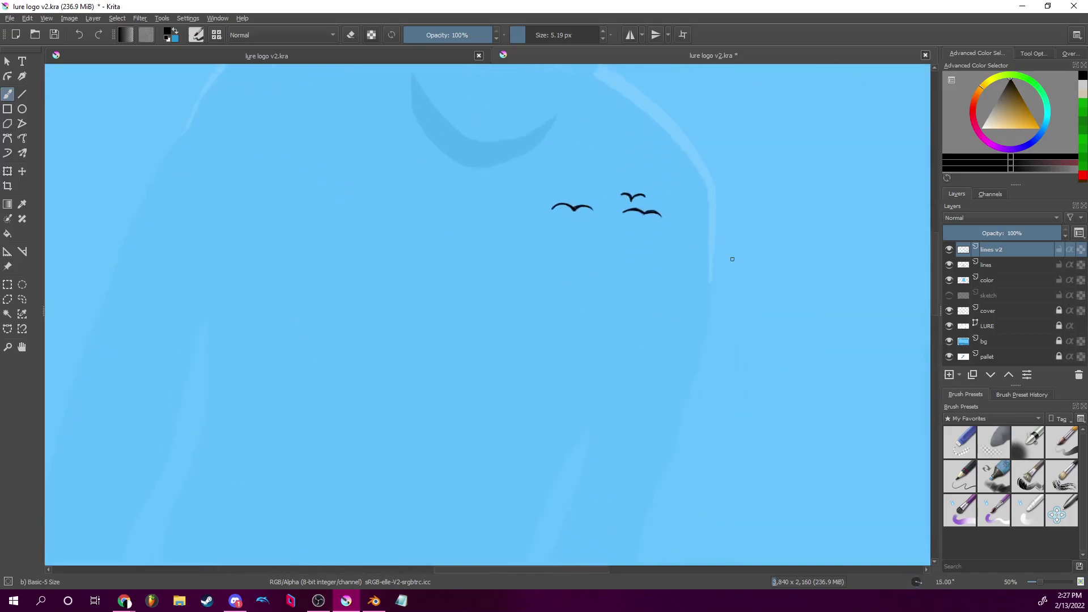
Straighten the canvas rotation and check the three birds within the whole illustration.
{"action": "left_click", "coordinate": [1033, 581]}
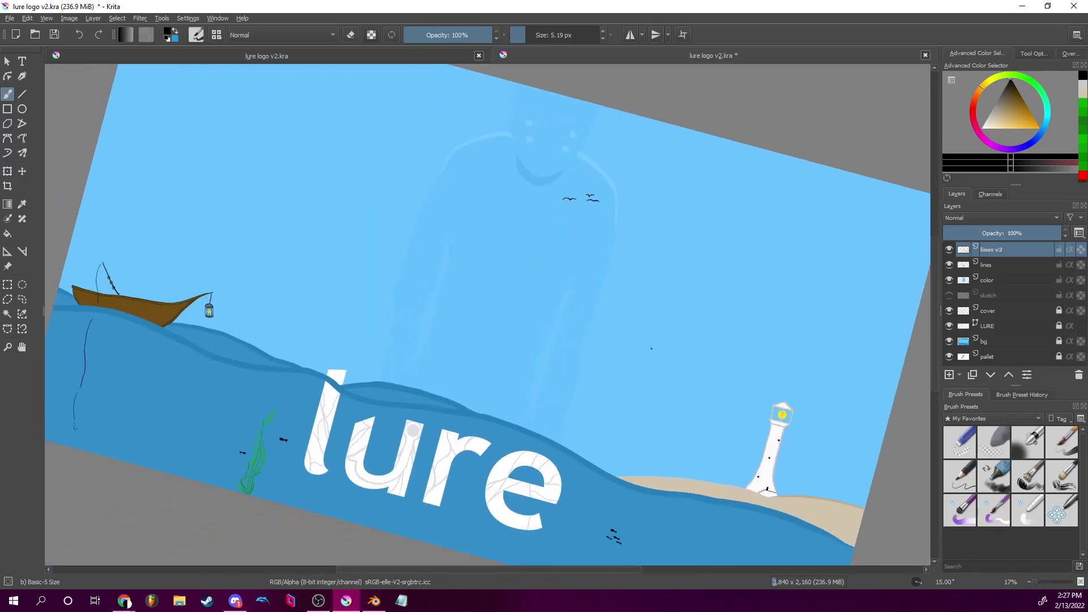
{"action": "left_click", "coordinate": [920, 583]}
{"action": "left_click_drag", "start_coordinate": [678, 347], "coordinate": [702, 352]}
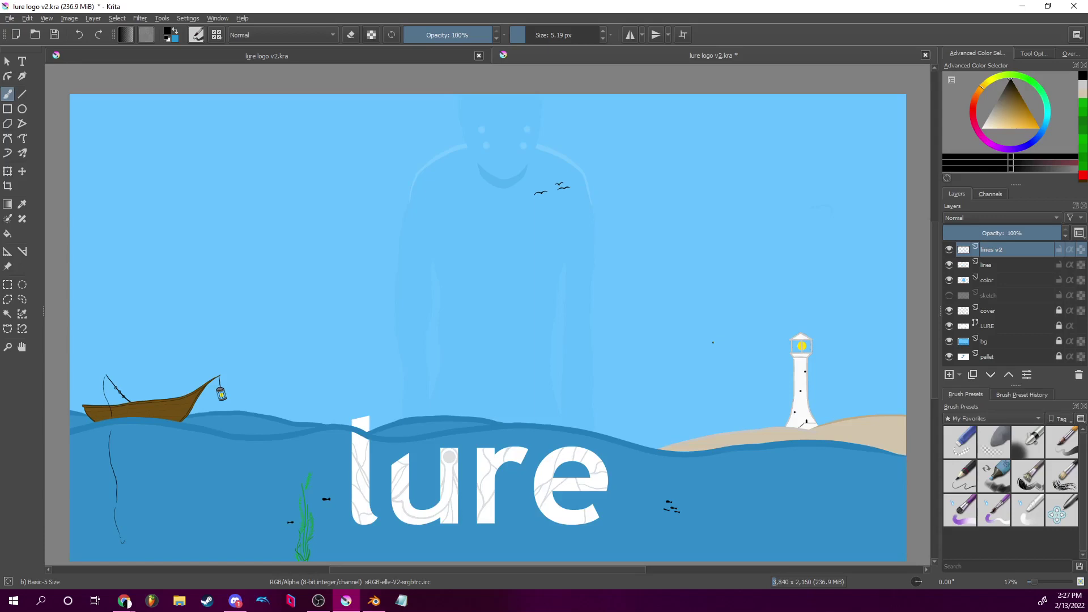
{"action": "left_click_drag", "start_coordinate": [586, 317], "coordinate": [626, 249]}
{"action": "mouse_move", "coordinate": [651, 285]}
{"action": "left_mouse_down"}
{"action": "mouse_move", "coordinate": [634, 305]}
{"action": "mouse_move", "coordinate": [649, 275]}
{"action": "left_mouse_up"}
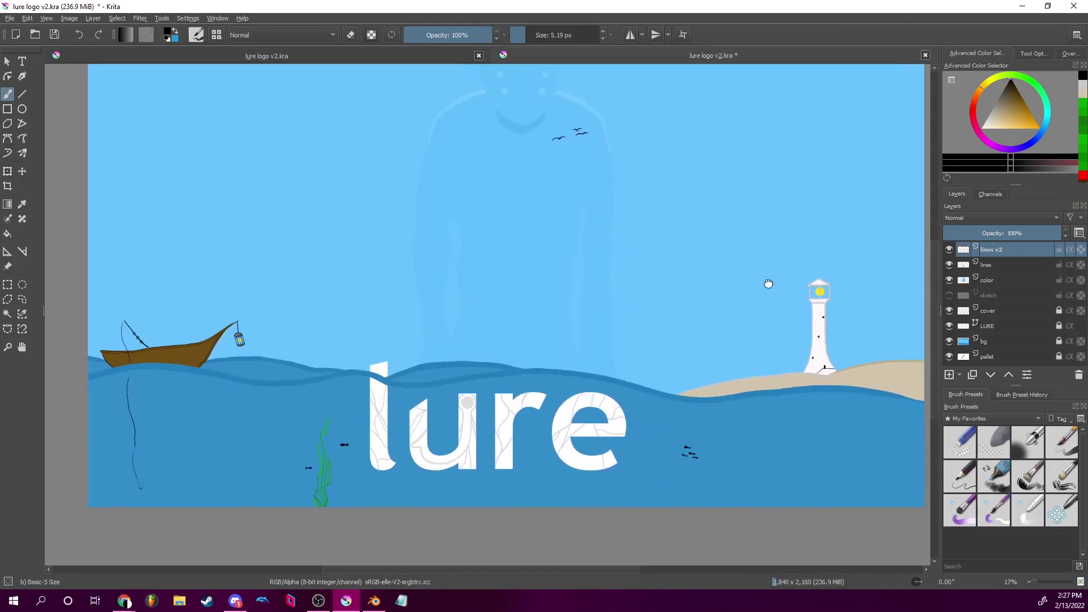
{"action": "left_click_drag", "start_coordinate": [770, 279], "coordinate": [755, 304]}
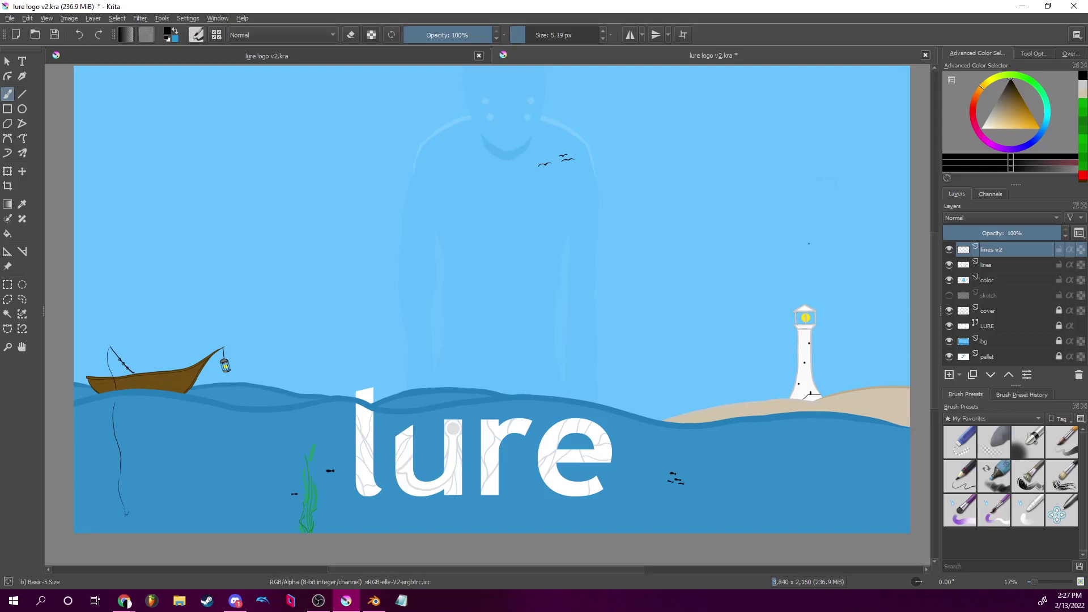
{"action": "left_click_drag", "start_coordinate": [843, 360], "coordinate": [557, 313]}
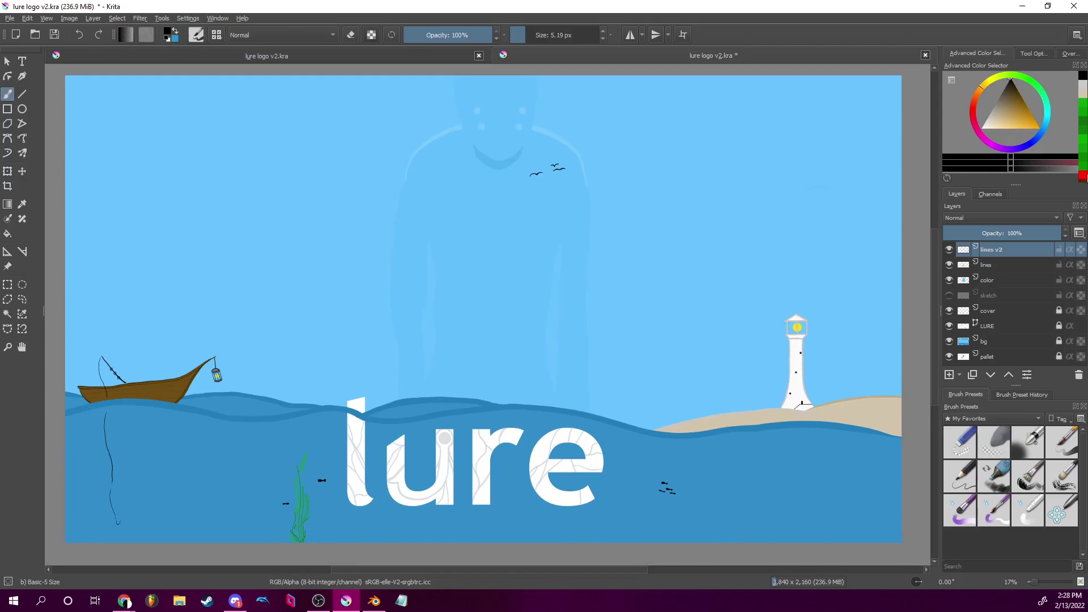
Try red cloud outlines in the sky, a large one above the lighthouse and two above the boat, and undo them.
{"action": "left_click", "coordinate": [1083, 176]}
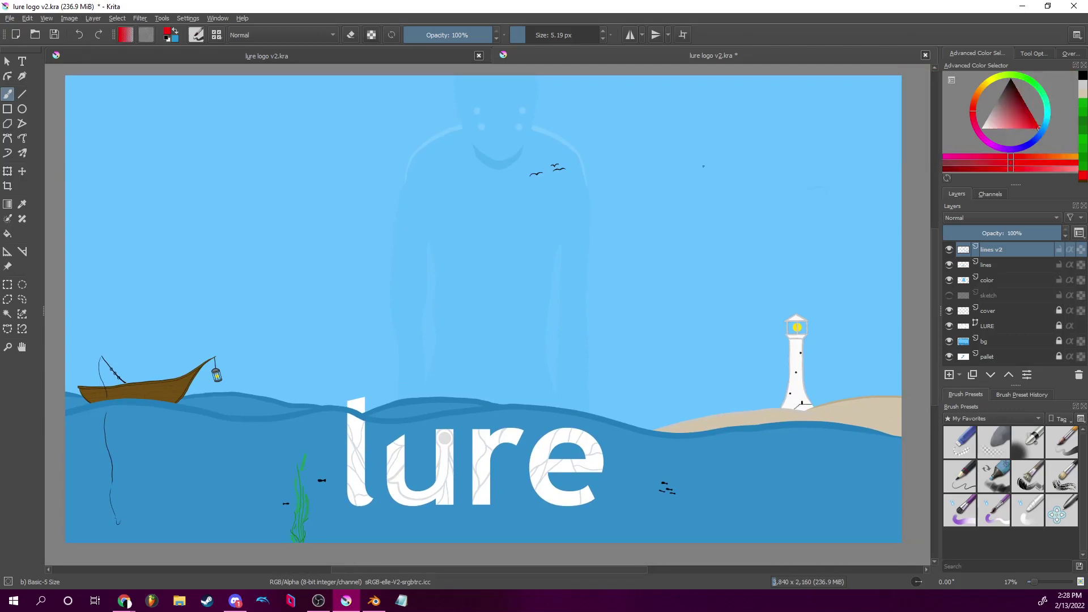
{"action": "mouse_move", "coordinate": [728, 163]}
{"action": "left_mouse_down"}
{"action": "mouse_move", "coordinate": [752, 205]}
{"action": "mouse_move", "coordinate": [849, 200]}
{"action": "mouse_move", "coordinate": [902, 150]}
{"action": "mouse_move", "coordinate": [850, 97]}
{"action": "mouse_move", "coordinate": [772, 104]}
{"action": "mouse_move", "coordinate": [737, 156]}
{"action": "left_mouse_up"}
{"action": "mouse_move", "coordinate": [150, 126]}
{"action": "left_mouse_down"}
{"action": "mouse_move", "coordinate": [313, 143]}
{"action": "mouse_move", "coordinate": [253, 169]}
{"action": "mouse_move", "coordinate": [145, 151]}
{"action": "mouse_move", "coordinate": [138, 118]}
{"action": "left_mouse_up"}
{"action": "mouse_move", "coordinate": [85, 196]}
{"action": "left_mouse_down"}
{"action": "mouse_move", "coordinate": [226, 234]}
{"action": "mouse_move", "coordinate": [90, 203]}
{"action": "left_mouse_up"}
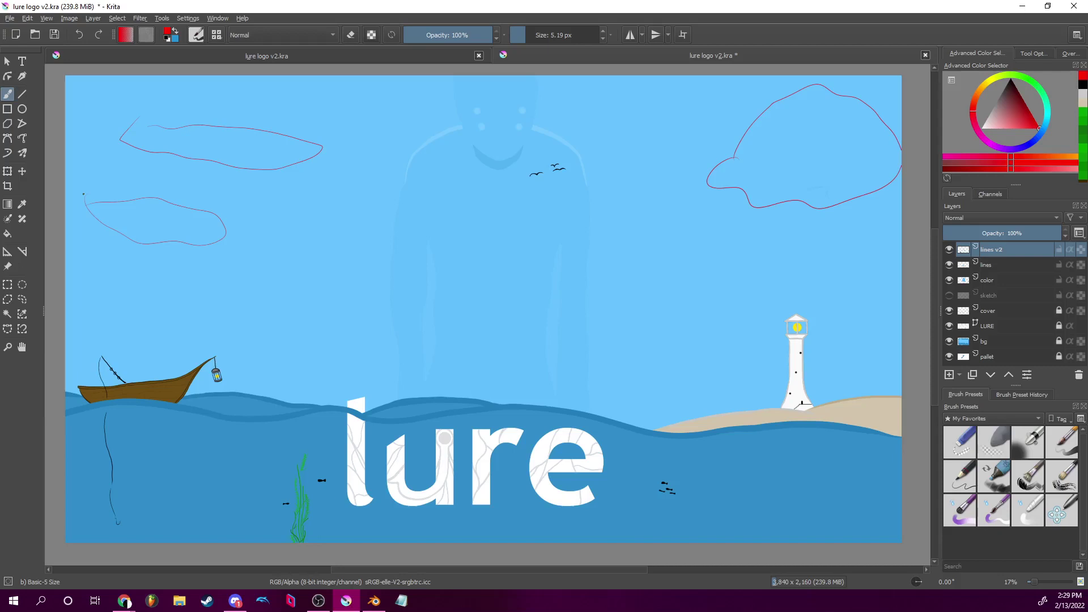
{"action": "mouse_move", "coordinate": [714, 323]}
{"action": "left_mouse_down"}
{"action": "mouse_move", "coordinate": [717, 342]}
{"action": "mouse_move", "coordinate": [690, 388]}
{"action": "mouse_move", "coordinate": [718, 325]}
{"action": "left_mouse_up"}
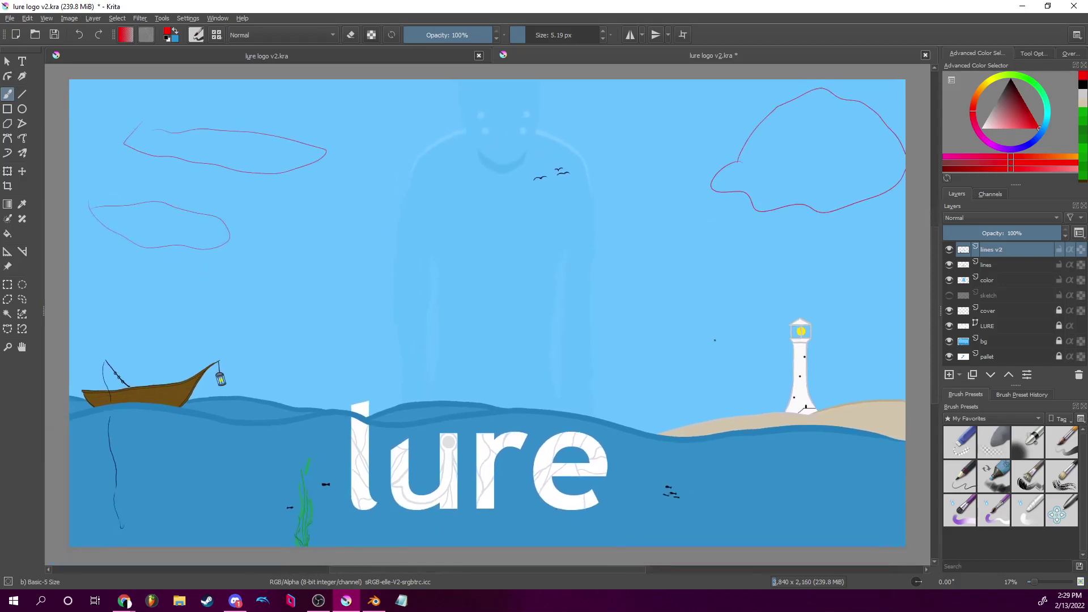
{"action": "key", "text": "ctrl+z"}
{"action": "key", "text": "ctrl+z"}
{"action": "key", "text": "ctrl+z"}
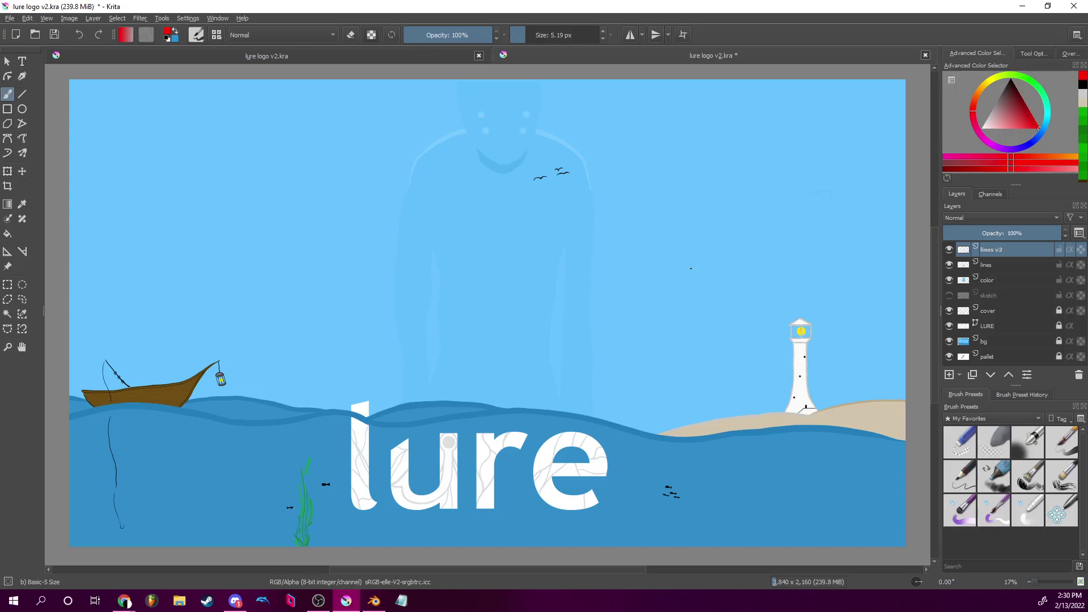
Save the illustration and open the dialog for opening another file.
{"action": "mouse_move", "coordinate": [783, 297]}
{"action": "left_mouse_down"}
{"action": "mouse_move", "coordinate": [746, 318]}
{"action": "mouse_move", "coordinate": [762, 301]}
{"action": "left_mouse_up"}
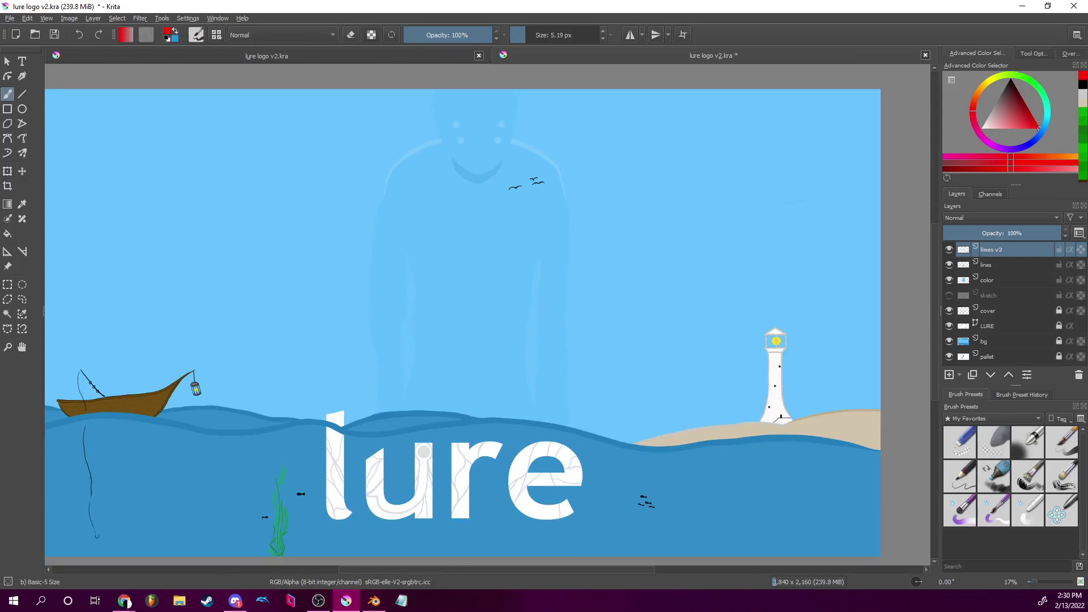
{"action": "key", "text": "ctrl+s"}
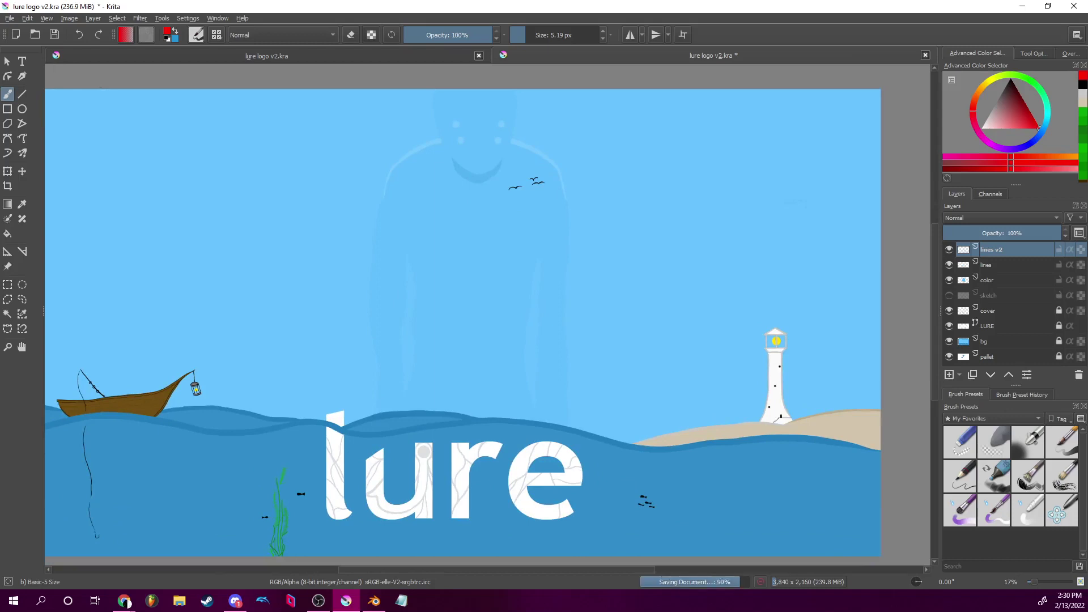
{"action": "left_click", "coordinate": [10, 18]}
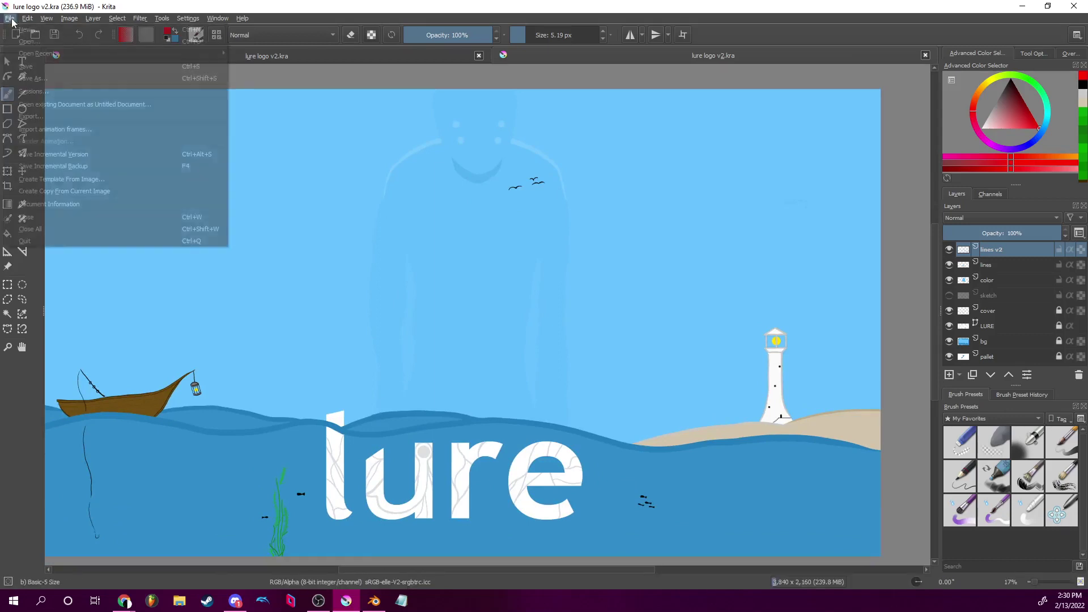
{"action": "mouse_move", "coordinate": [45, 55]}
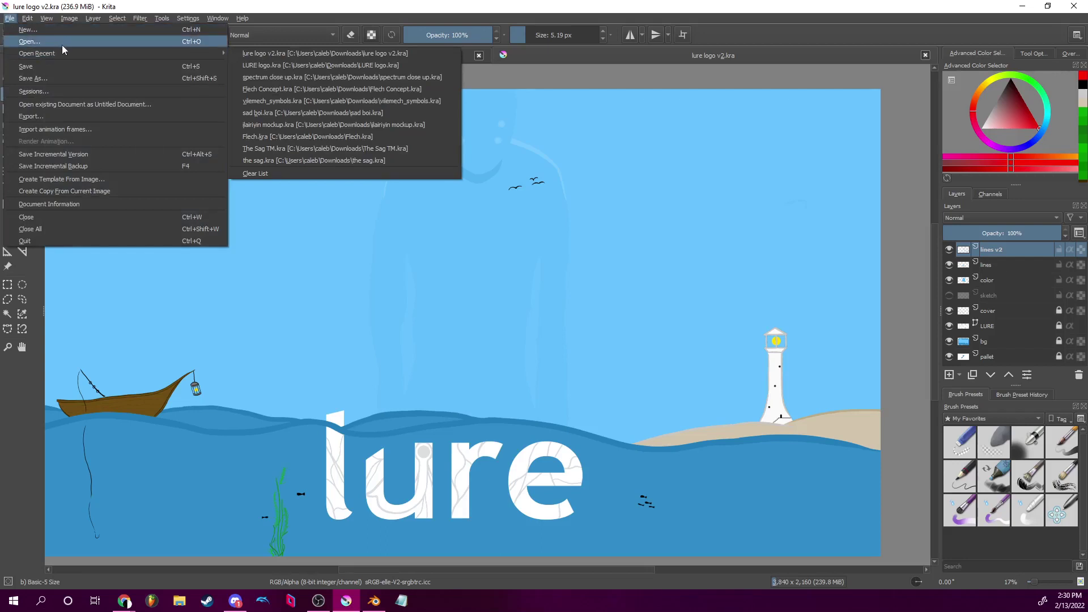
{"action": "left_click", "coordinate": [63, 46]}
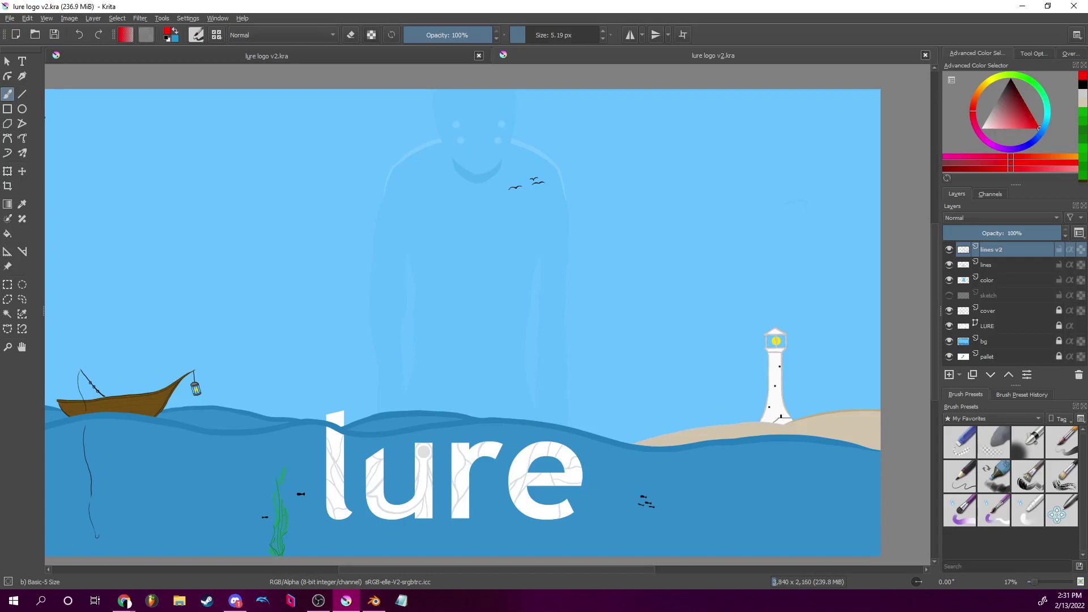
{"action": "left_click", "coordinate": [9, 19]}
{"action": "left_click", "coordinate": [40, 41]}
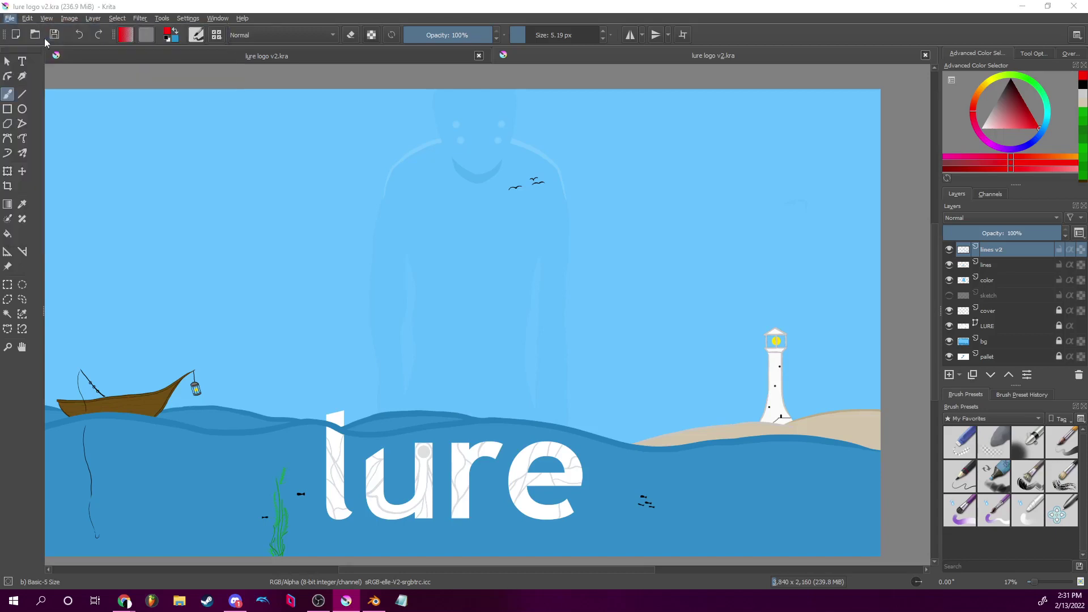
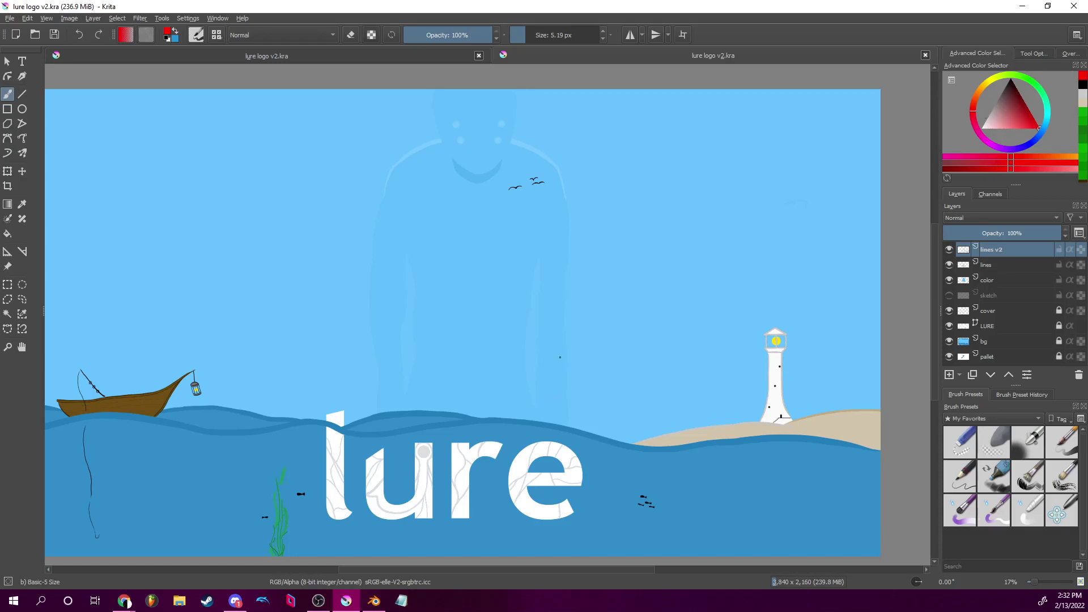
Save the drawing without the trial red loop sketched over the sea and lettering.
{"action": "mouse_move", "coordinate": [540, 367]}
{"action": "left_mouse_down"}
{"action": "mouse_move", "coordinate": [589, 433]}
{"action": "mouse_move", "coordinate": [561, 351]}
{"action": "left_mouse_up"}
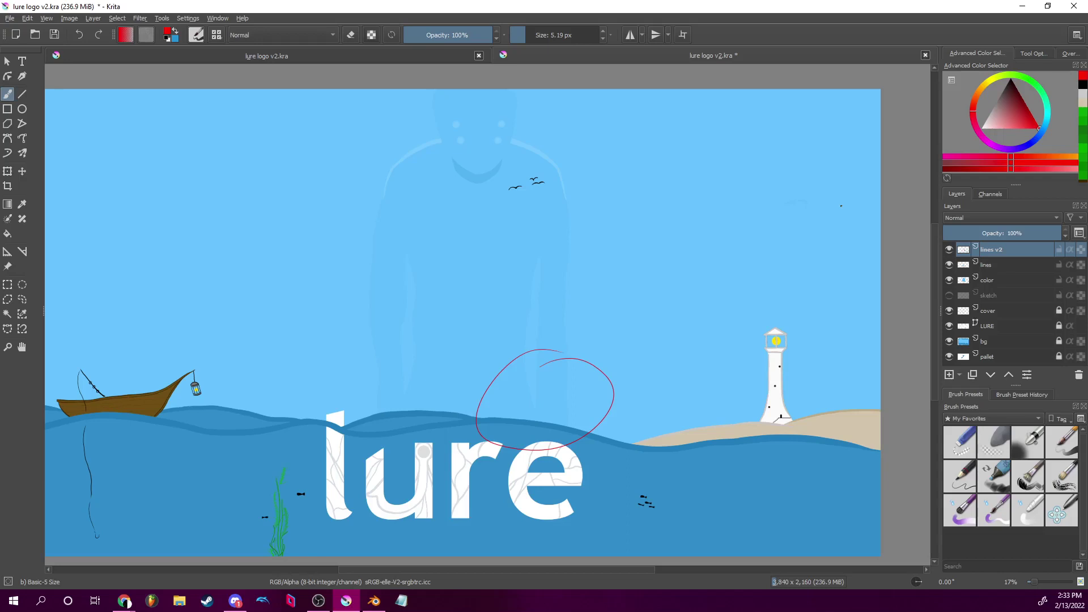
{"action": "key", "text": "ctrl+s"}
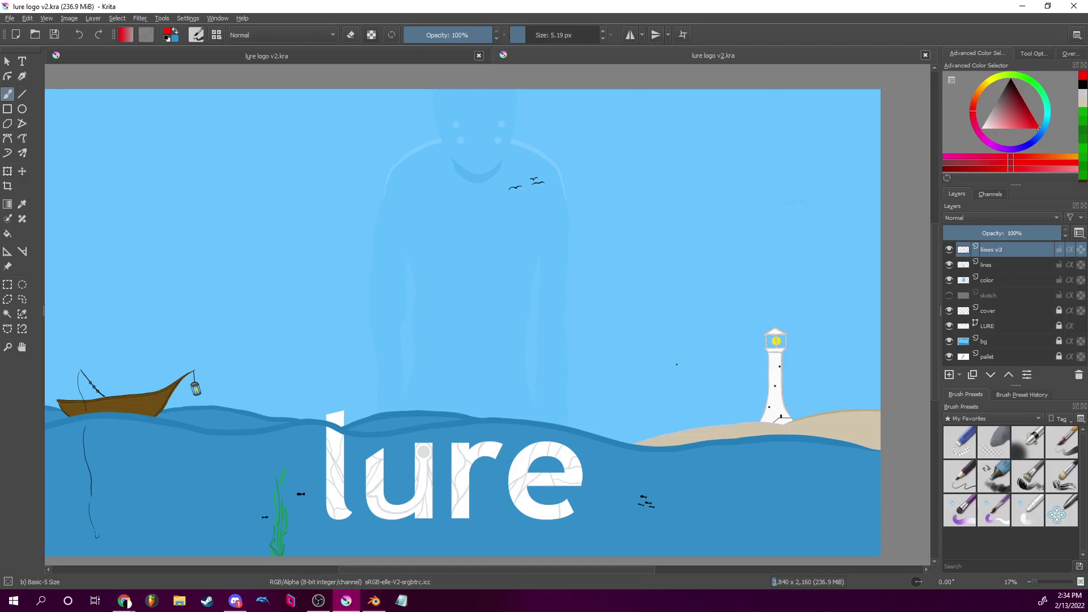
{"action": "left_click_drag", "start_coordinate": [643, 349], "coordinate": [699, 308]}
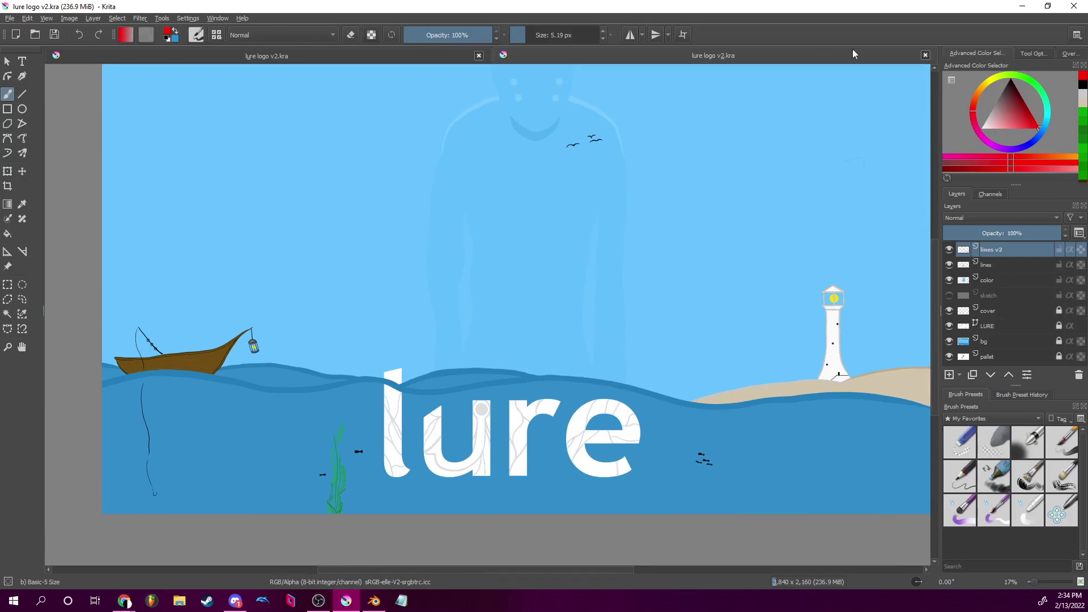
{"action": "mouse_move", "coordinate": [1037, 317]}
{"action": "mouse_move", "coordinate": [667, 321]}
{"action": "left_mouse_down"}
{"action": "mouse_move", "coordinate": [610, 367]}
{"action": "mouse_move", "coordinate": [661, 316]}
{"action": "mouse_move", "coordinate": [643, 336]}
{"action": "left_mouse_up"}
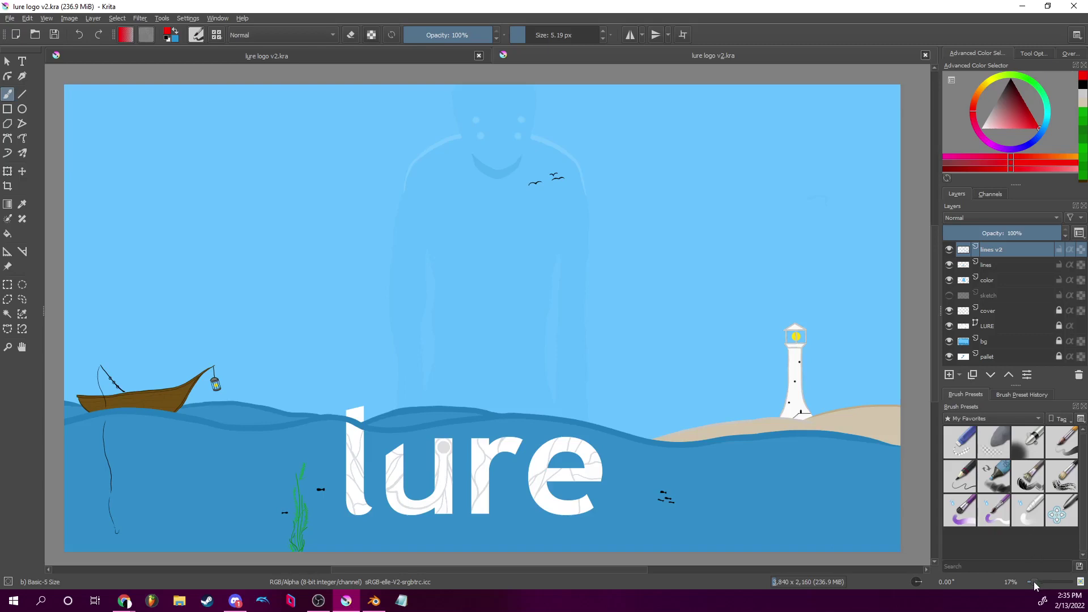
Examine the boat's lantern up close and check which of the lines v2, lines and color layers hold its parts.
{"action": "left_click_drag", "start_coordinate": [1035, 581], "coordinate": [1041, 583]}
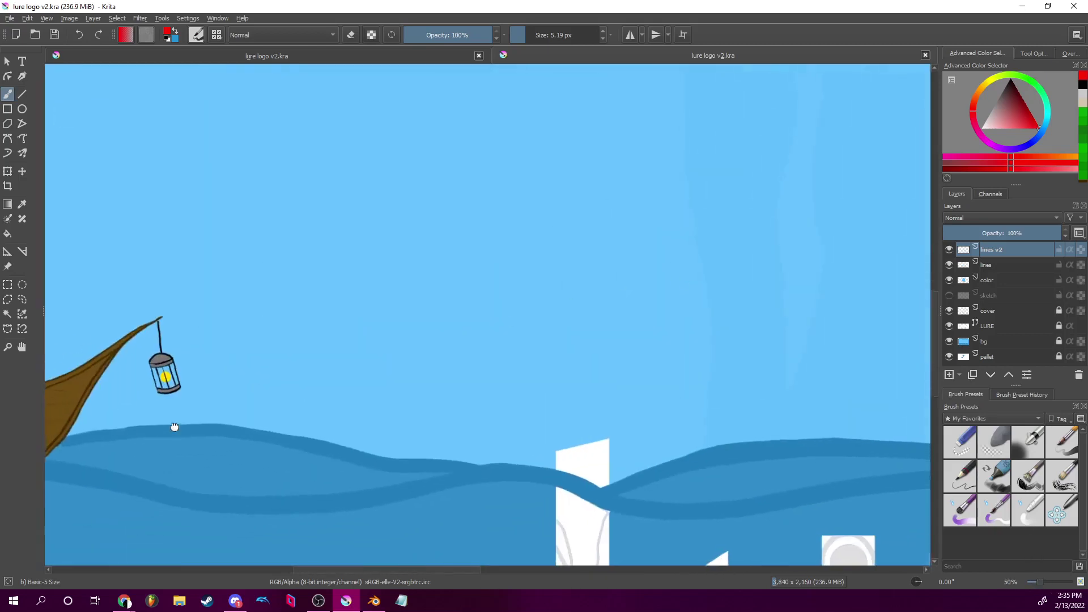
{"action": "left_click_drag", "start_coordinate": [158, 429], "coordinate": [440, 396]}
{"action": "left_click_drag", "start_coordinate": [1037, 581], "coordinate": [1042, 583]}
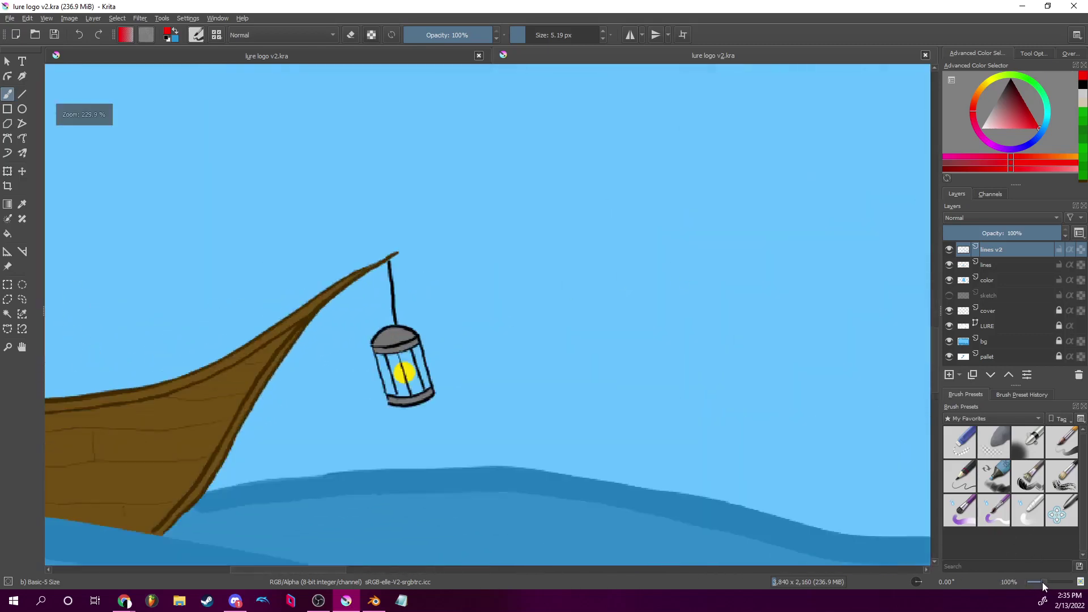
{"action": "left_click", "coordinate": [949, 250]}
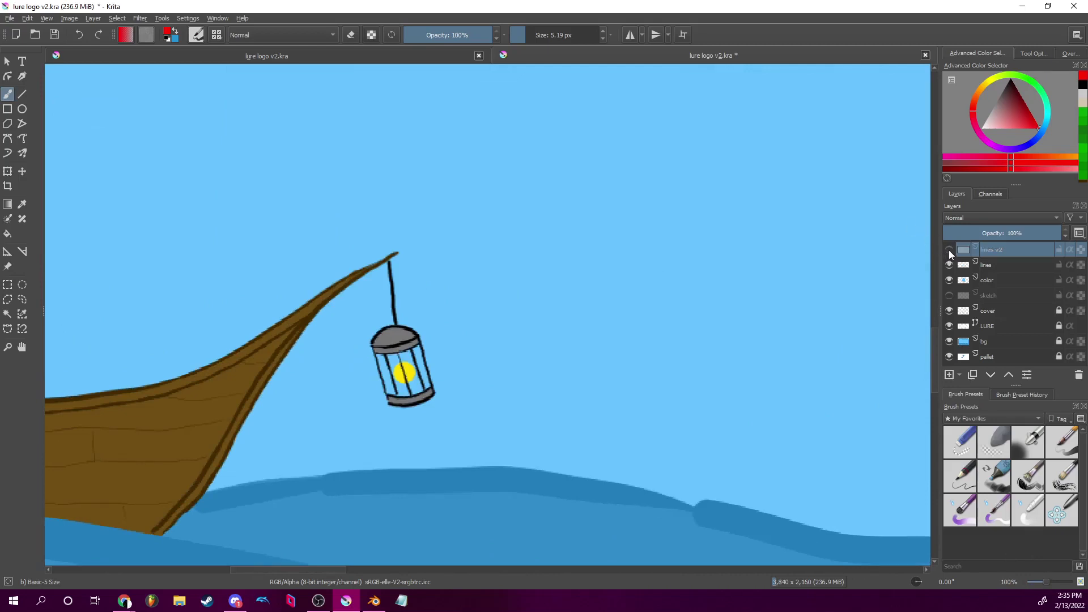
{"action": "left_click", "coordinate": [949, 251]}
{"action": "left_click", "coordinate": [950, 264]}
{"action": "left_click", "coordinate": [950, 265]}
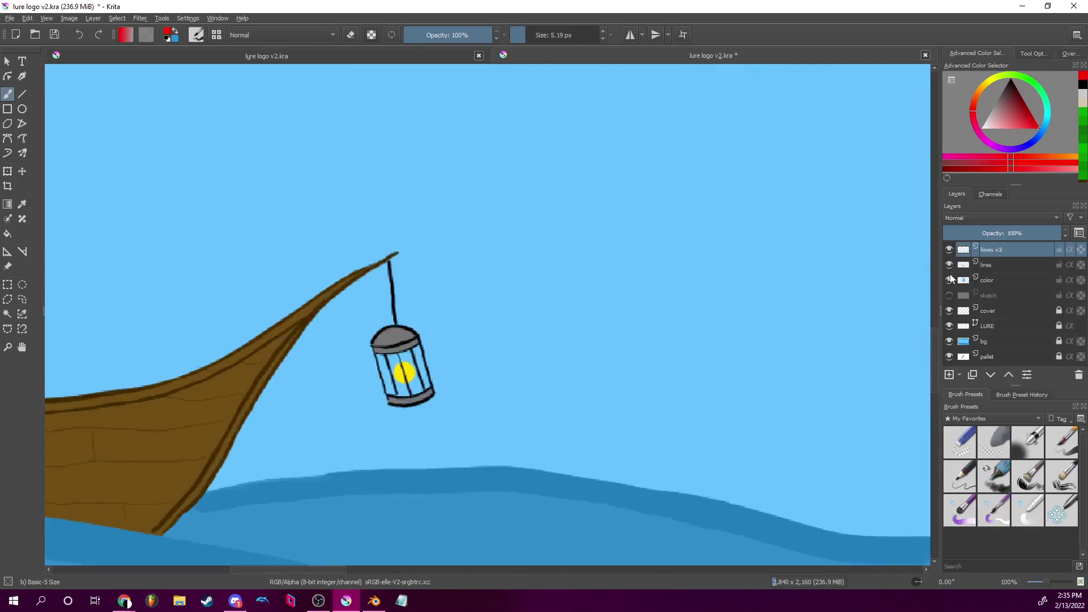
{"action": "left_click", "coordinate": [949, 280]}
{"action": "left_click", "coordinate": [949, 280]}
{"action": "left_click", "coordinate": [949, 280]}
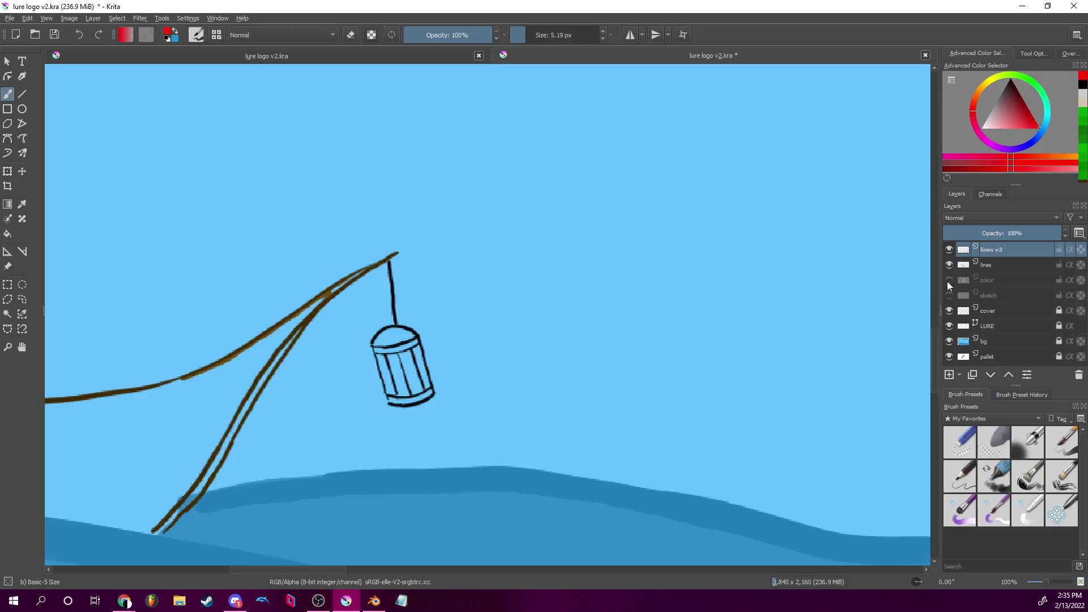
{"action": "left_click", "coordinate": [949, 280]}
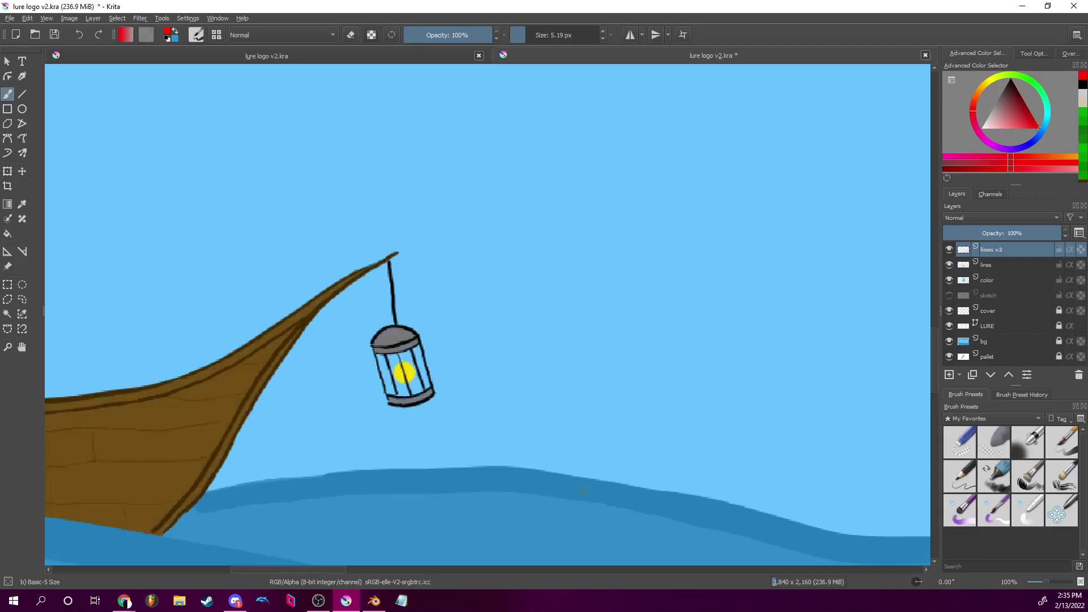
{"action": "left_click", "coordinate": [950, 265]}
{"action": "left_click", "coordinate": [950, 265]}
Erase the lantern's outline on the lines layer and its fill on the color layer at 10.73 px, keeping the hanging line.
{"action": "left_click", "coordinate": [1018, 265]}
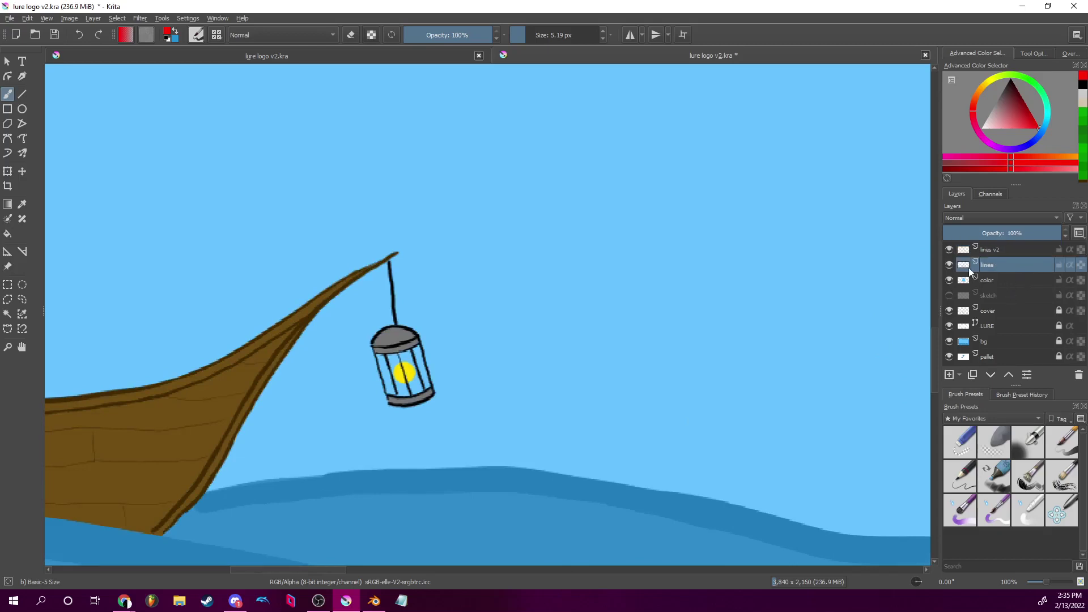
{"action": "key", "text": "e"}
{"action": "left_click_drag", "start_coordinate": [919, 583], "coordinate": [919, 574]}
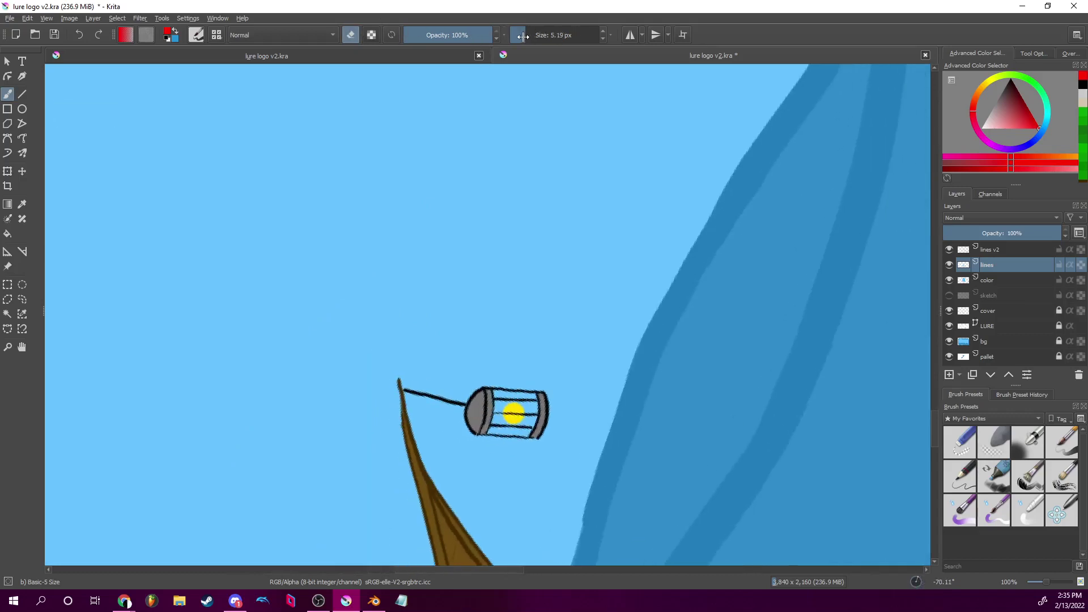
{"action": "mouse_move", "coordinate": [527, 35]}
{"action": "left_mouse_down"}
{"action": "mouse_move", "coordinate": [568, 39]}
{"action": "mouse_move", "coordinate": [595, 59]}
{"action": "left_mouse_up"}
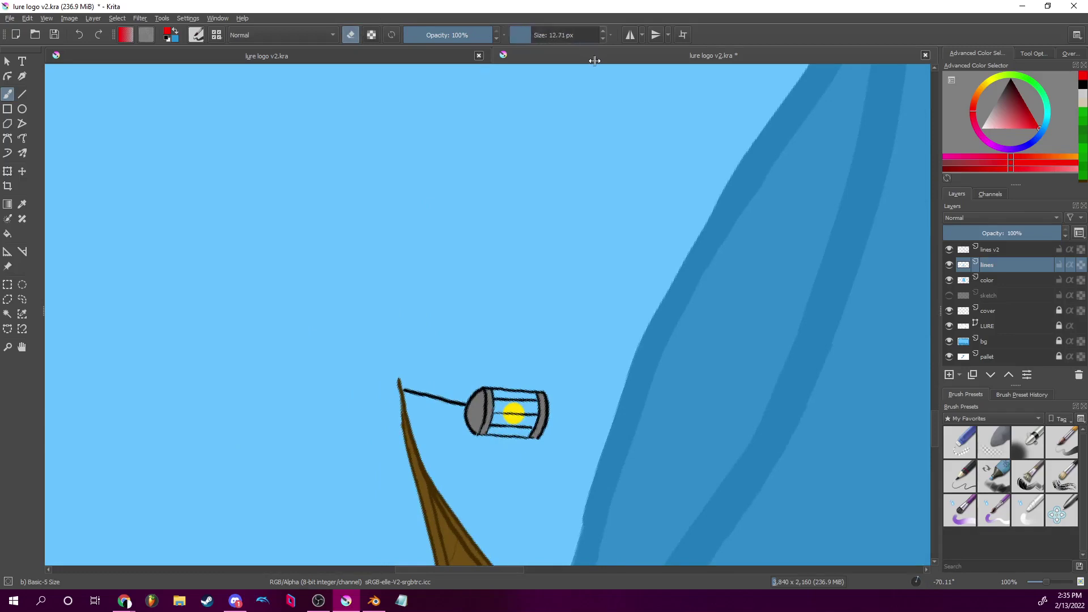
{"action": "mouse_move", "coordinate": [475, 440]}
{"action": "left_mouse_down"}
{"action": "mouse_move", "coordinate": [484, 378]}
{"action": "mouse_move", "coordinate": [499, 428]}
{"action": "mouse_move", "coordinate": [521, 390]}
{"action": "mouse_move", "coordinate": [554, 382]}
{"action": "mouse_move", "coordinate": [538, 440]}
{"action": "mouse_move", "coordinate": [519, 417]}
{"action": "left_mouse_up"}
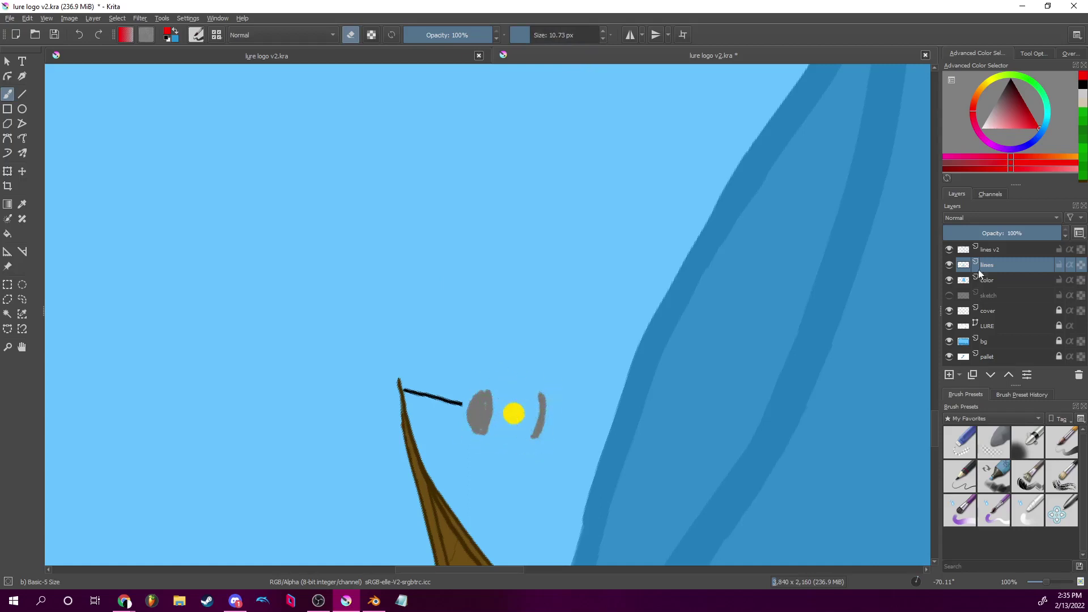
{"action": "left_click", "coordinate": [995, 280]}
{"action": "mouse_move", "coordinate": [497, 409]}
{"action": "left_mouse_down"}
{"action": "mouse_move", "coordinate": [491, 427]}
{"action": "mouse_move", "coordinate": [482, 397]}
{"action": "mouse_move", "coordinate": [471, 430]}
{"action": "mouse_move", "coordinate": [475, 399]}
{"action": "mouse_move", "coordinate": [510, 415]}
{"action": "mouse_move", "coordinate": [525, 392]}
{"action": "mouse_move", "coordinate": [532, 425]}
{"action": "left_mouse_up"}
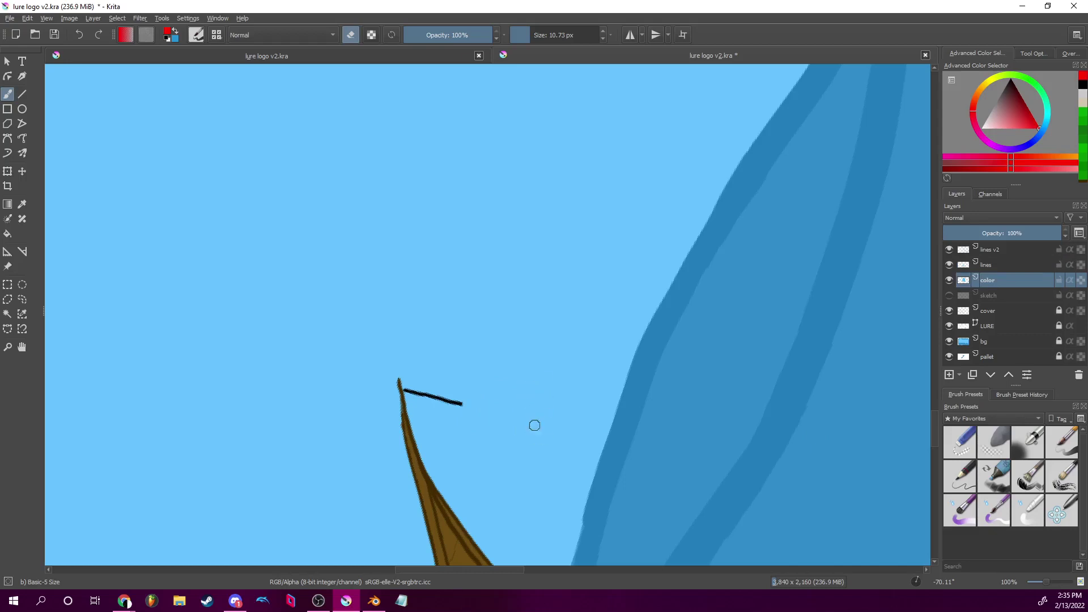
Draw a small black ring on the lines layer at the free end of the hanging line, with a 7.12 px brush.
{"action": "left_click", "coordinate": [996, 264]}
{"action": "key", "text": "d"}
{"action": "key", "text": "e"}
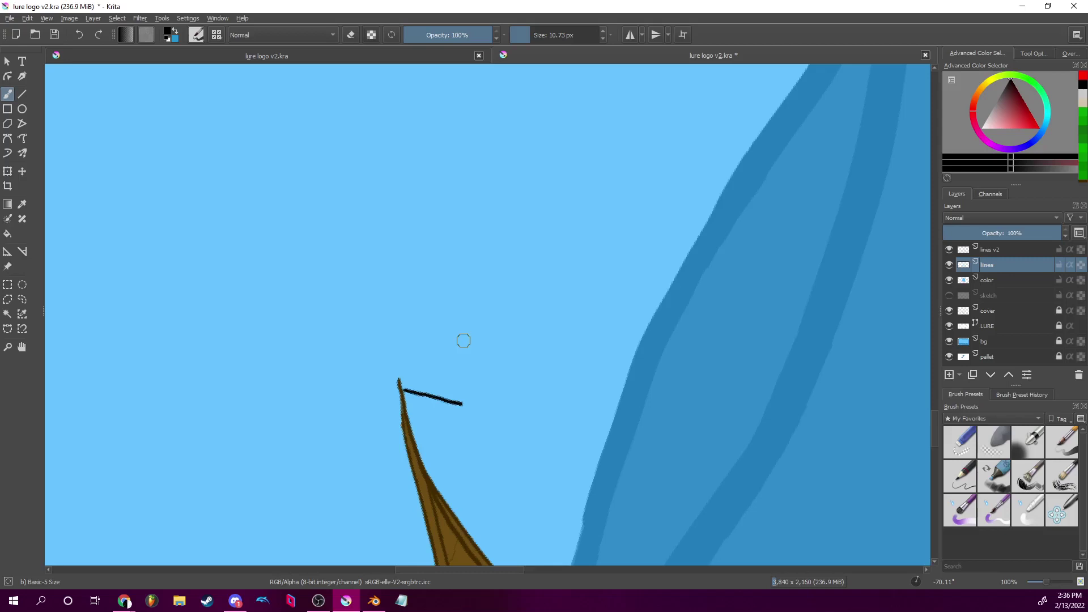
{"action": "scroll", "coordinate": [1049, 581], "scroll_direction": "up", "scroll_amount": 3}
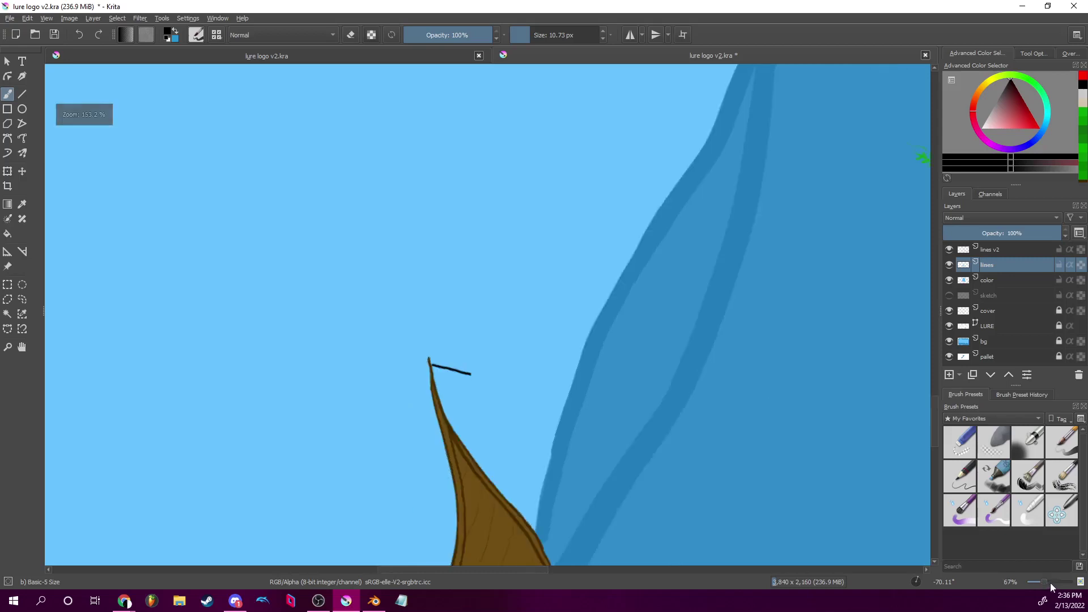
{"action": "mouse_move", "coordinate": [573, 442]}
{"action": "left_mouse_down"}
{"action": "mouse_move", "coordinate": [588, 413]}
{"action": "mouse_move", "coordinate": [558, 288]}
{"action": "left_mouse_up"}
{"action": "left_click_drag", "start_coordinate": [565, 356], "coordinate": [563, 318]}
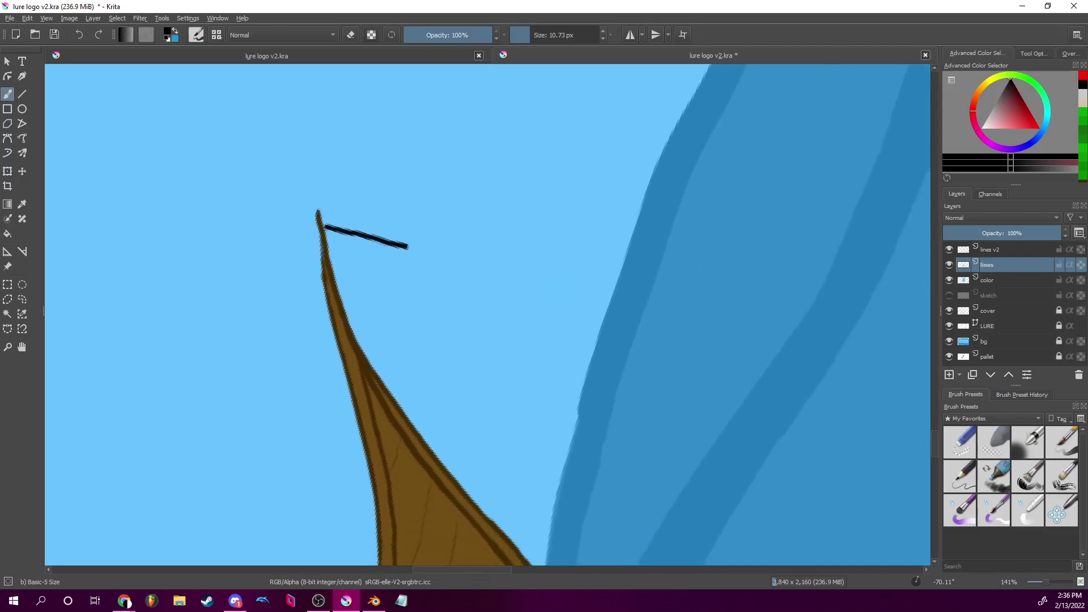
{"action": "left_click", "coordinate": [129, 604]}
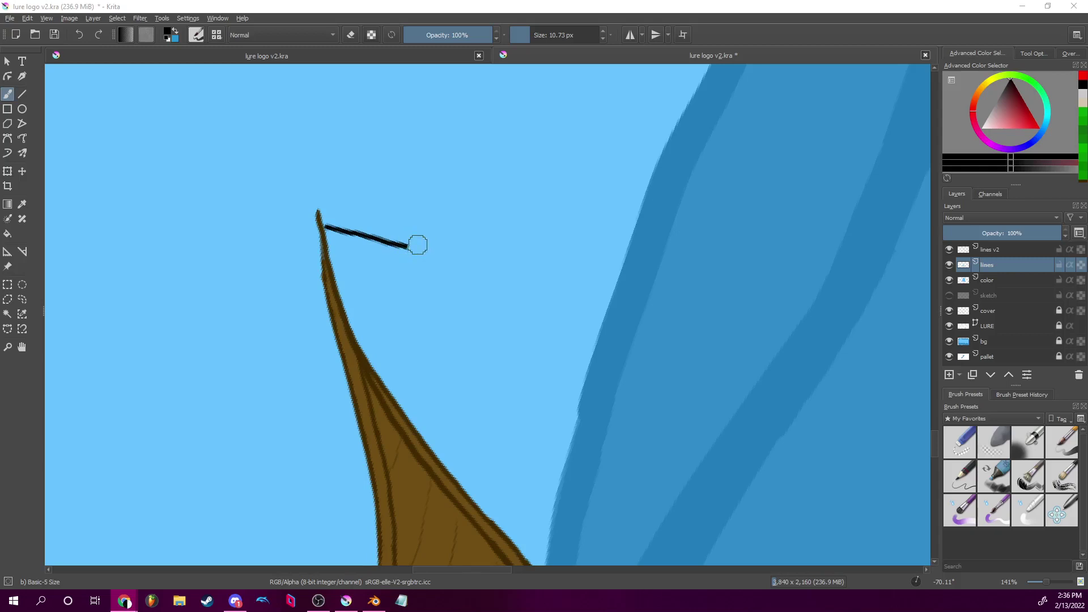
{"action": "left_click", "coordinate": [526, 29]}
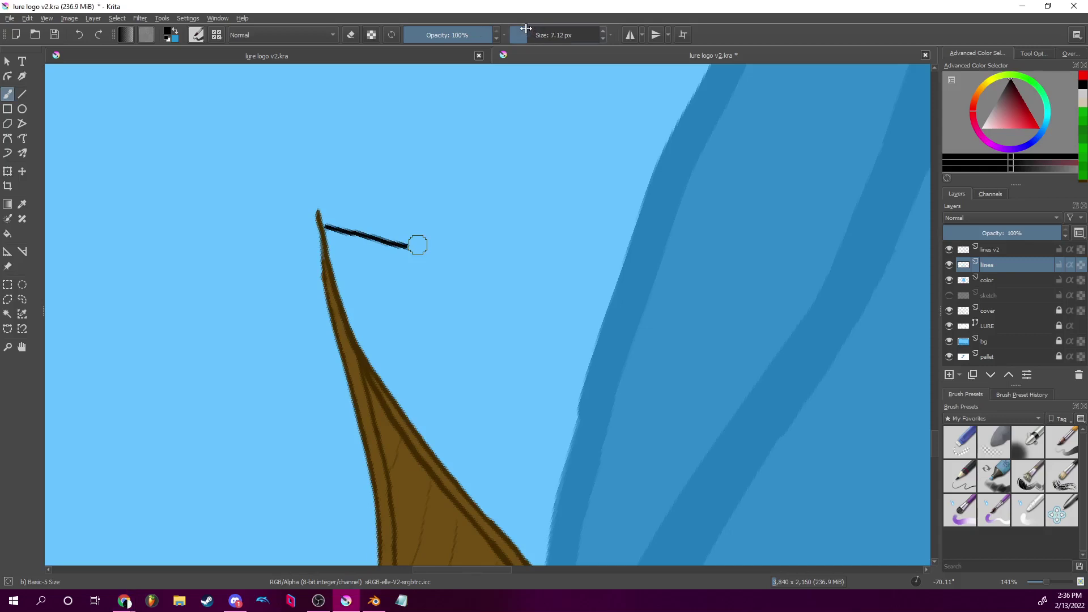
{"action": "mouse_move", "coordinate": [409, 240]}
{"action": "left_mouse_down"}
{"action": "mouse_move", "coordinate": [422, 256]}
{"action": "mouse_move", "coordinate": [418, 238]}
{"action": "left_mouse_up"}
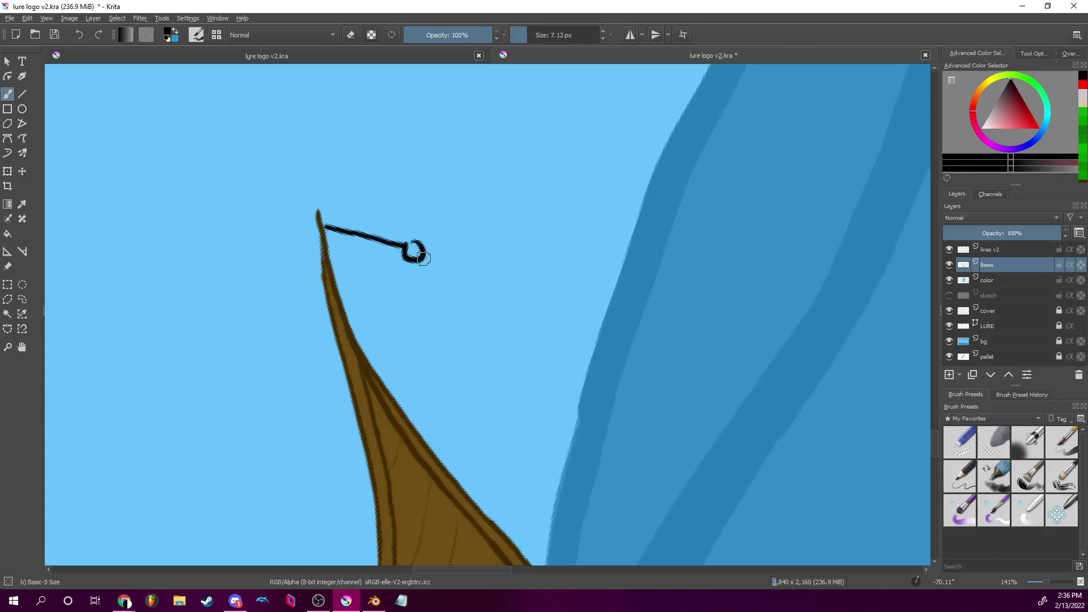
Outline a four-sided lantern cap below the ring, with curved upper sides and straight lower edges.
{"action": "left_click_drag", "start_coordinate": [424, 259], "coordinate": [431, 288]}
{"action": "left_click_drag", "start_coordinate": [918, 580], "coordinate": [912, 573]}
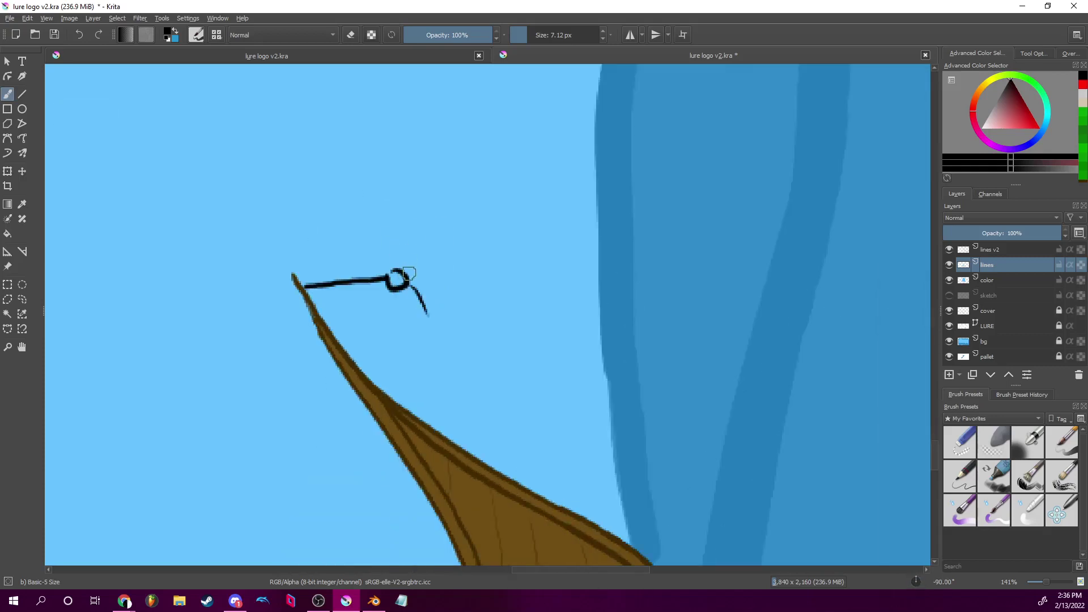
{"action": "left_click_drag", "start_coordinate": [416, 270], "coordinate": [424, 249]}
{"action": "left_click_drag", "start_coordinate": [416, 256], "coordinate": [426, 244]}
{"action": "left_click_drag", "start_coordinate": [425, 247], "coordinate": [437, 277]}
{"action": "left_click_drag", "start_coordinate": [428, 312], "coordinate": [437, 277]}
Thicken the lantern cap's outline with bold black strokes along its sides and lower edges.
{"action": "left_click_drag", "start_coordinate": [922, 574], "coordinate": [932, 594]}
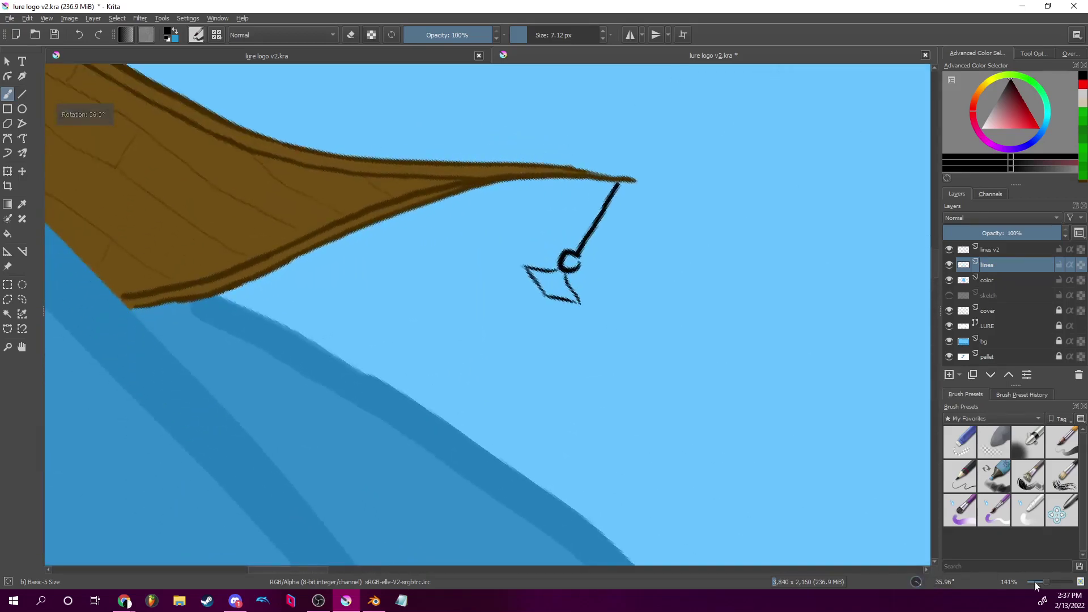
{"action": "left_click_drag", "start_coordinate": [1046, 583], "coordinate": [1052, 584]}
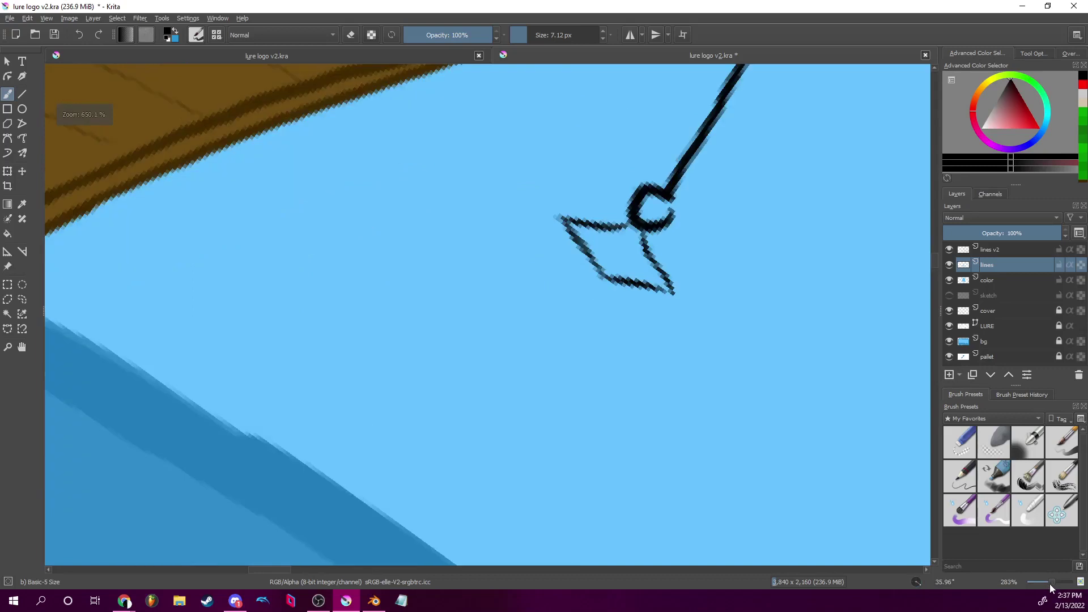
{"action": "left_click_drag", "start_coordinate": [559, 217], "coordinate": [606, 283]}
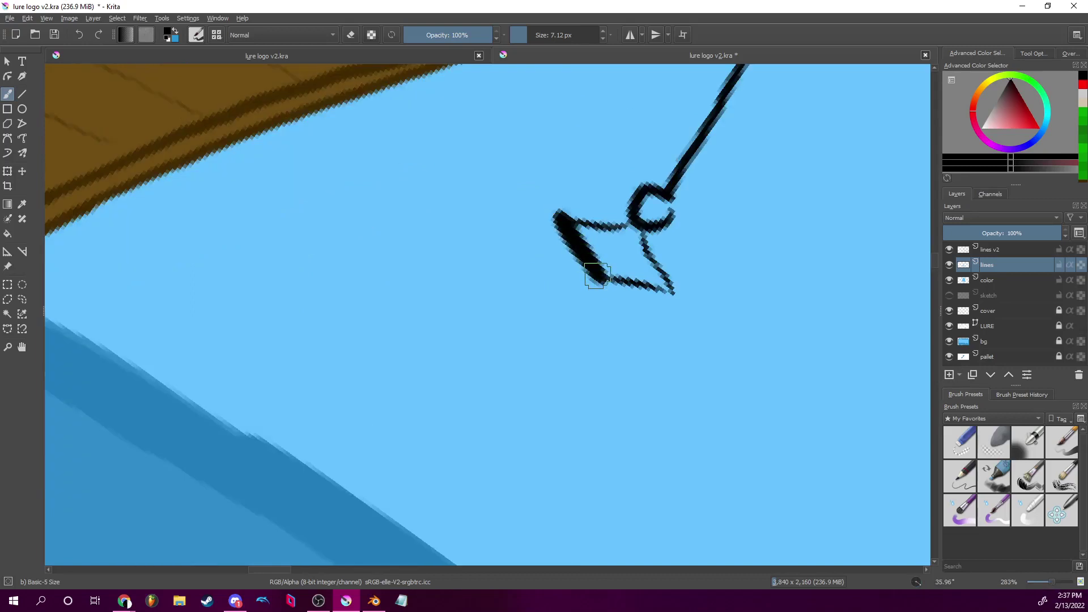
{"action": "left_click_drag", "start_coordinate": [643, 235], "coordinate": [677, 298]}
{"action": "left_click_drag", "start_coordinate": [919, 586], "coordinate": [919, 554]}
{"action": "left_click_drag", "start_coordinate": [391, 174], "coordinate": [387, 241]}
{"action": "left_click_drag", "start_coordinate": [468, 126], "coordinate": [454, 211]}
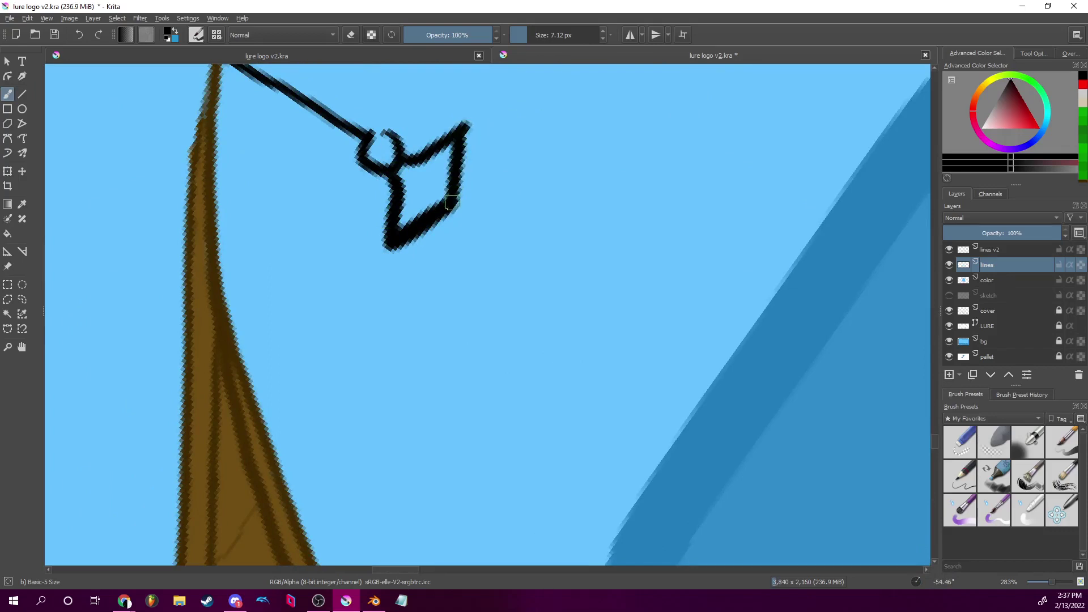
{"action": "left_click_drag", "start_coordinate": [464, 132], "coordinate": [455, 204]}
Draw two close parallel vertical lines down from the cap's lowest corner as the lantern's front post.
{"action": "left_click_drag", "start_coordinate": [919, 582], "coordinate": [928, 583]}
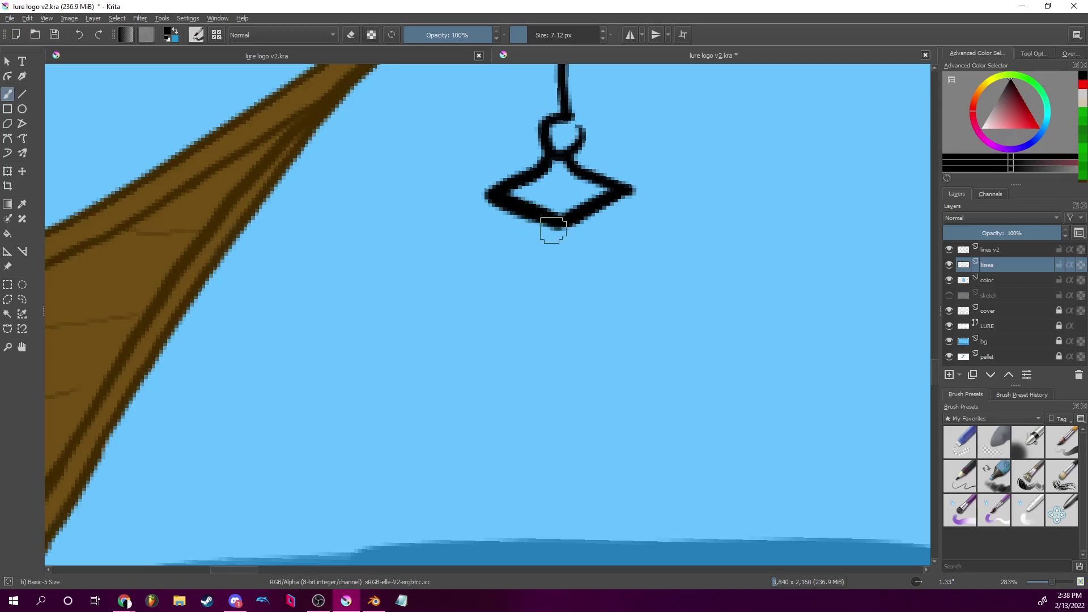
{"action": "left_click_drag", "start_coordinate": [549, 226], "coordinate": [550, 329]}
{"action": "left_click_drag", "start_coordinate": [567, 225], "coordinate": [562, 327]}
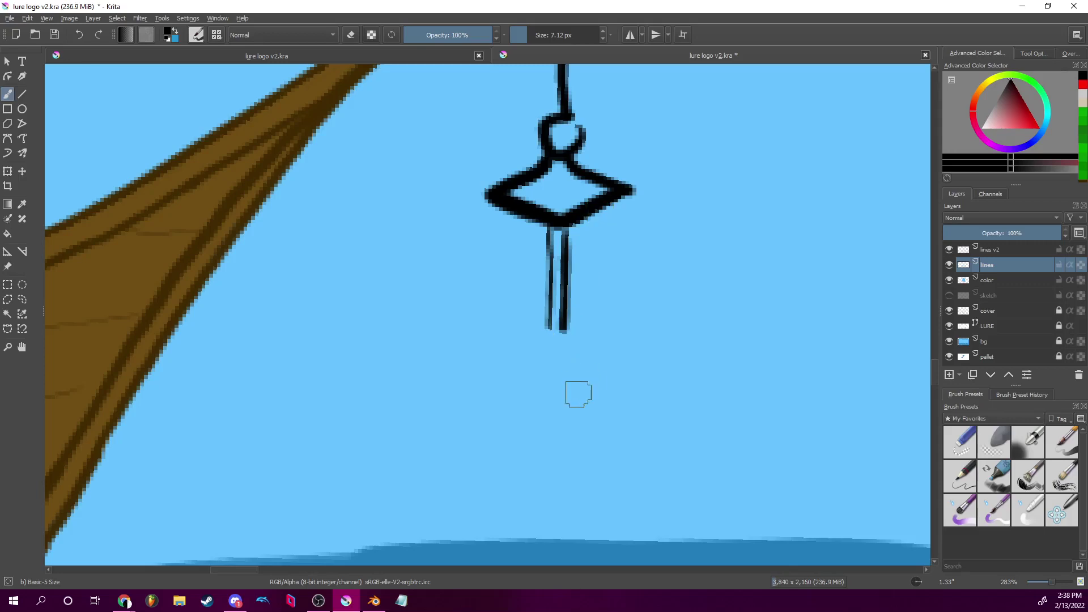
Draw a shallow V-shaped edge across the foot of the post as the top edge of the lantern's base.
{"action": "left_click_drag", "start_coordinate": [920, 582], "coordinate": [920, 560]}
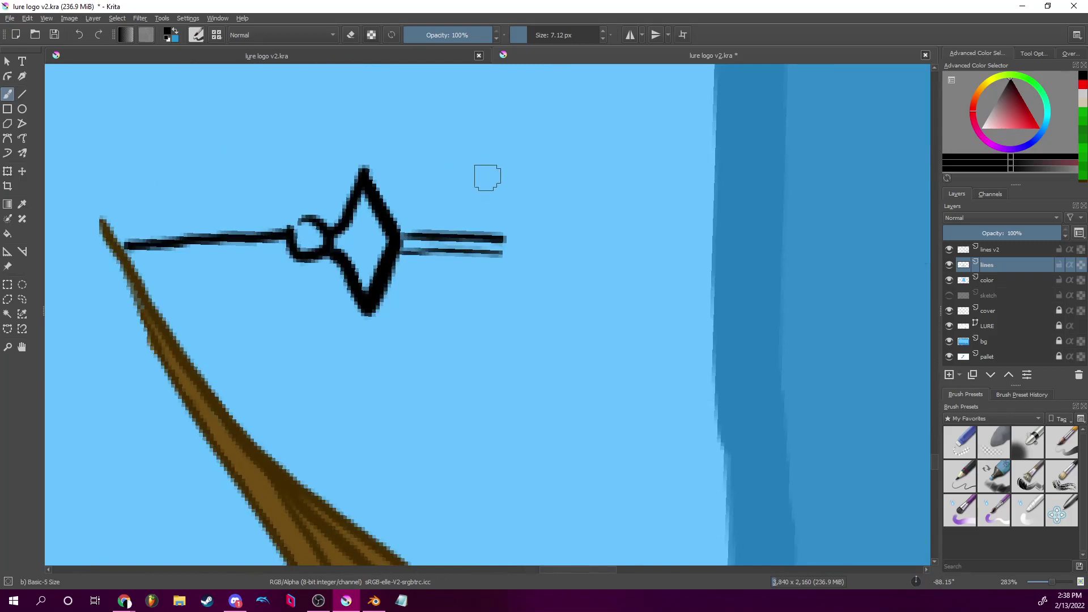
{"action": "left_click_drag", "start_coordinate": [484, 176], "coordinate": [509, 239]}
{"action": "left_click_drag", "start_coordinate": [482, 173], "coordinate": [510, 237]}
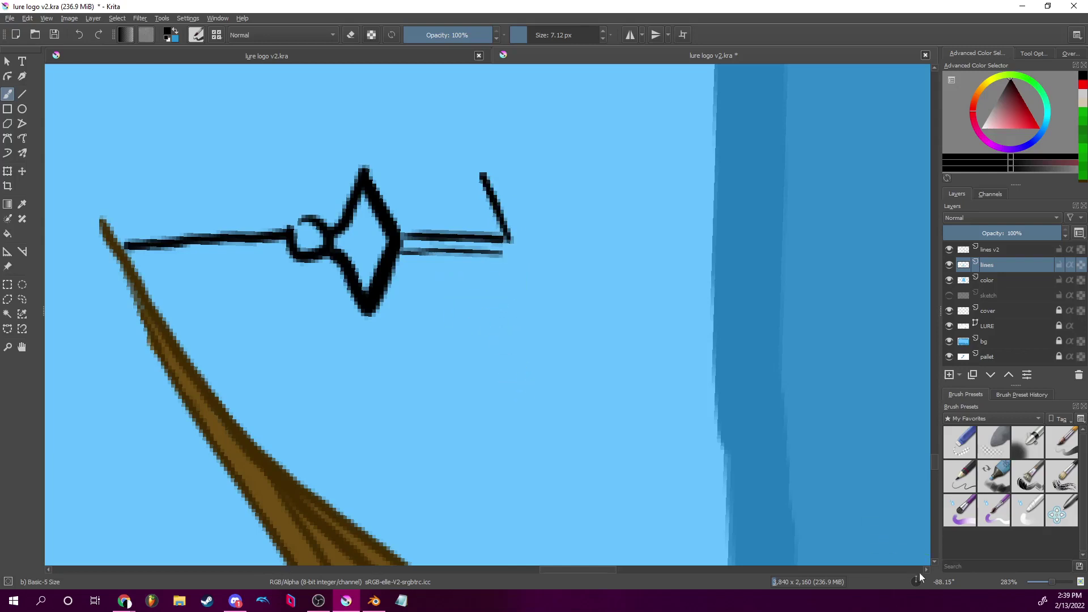
{"action": "left_click_drag", "start_coordinate": [917, 579], "coordinate": [913, 576]}
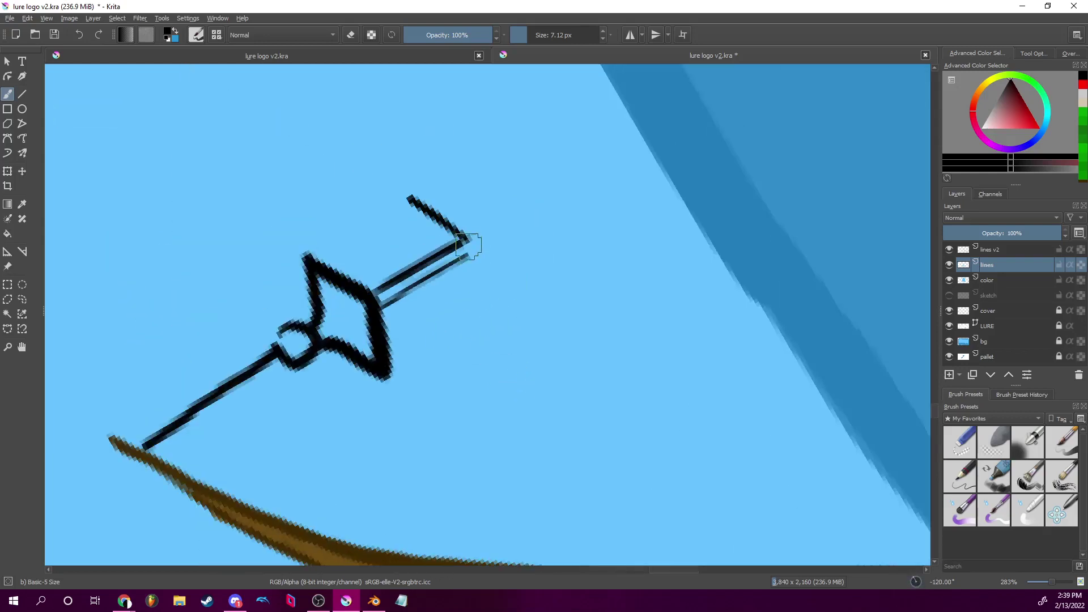
{"action": "mouse_move", "coordinate": [469, 245]}
{"action": "left_mouse_down"}
{"action": "mouse_move", "coordinate": [476, 324]}
{"action": "mouse_move", "coordinate": [473, 247]}
{"action": "left_mouse_up"}
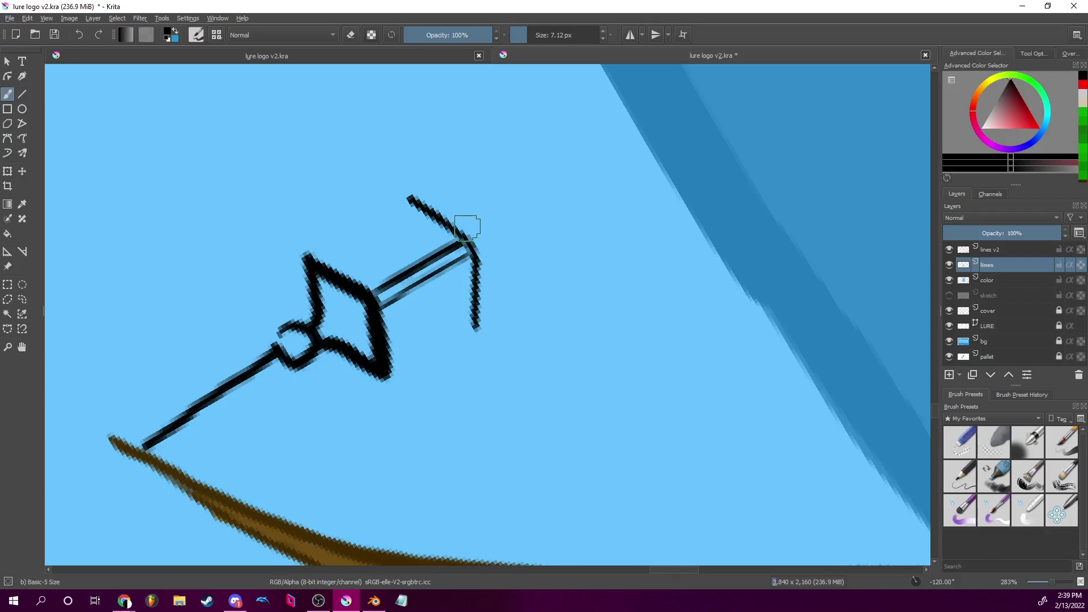
Close the lantern base's outline with two short vertical ends and a V-shaped lower edge parallel to the upper one.
{"action": "left_click_drag", "start_coordinate": [913, 580], "coordinate": [933, 587]}
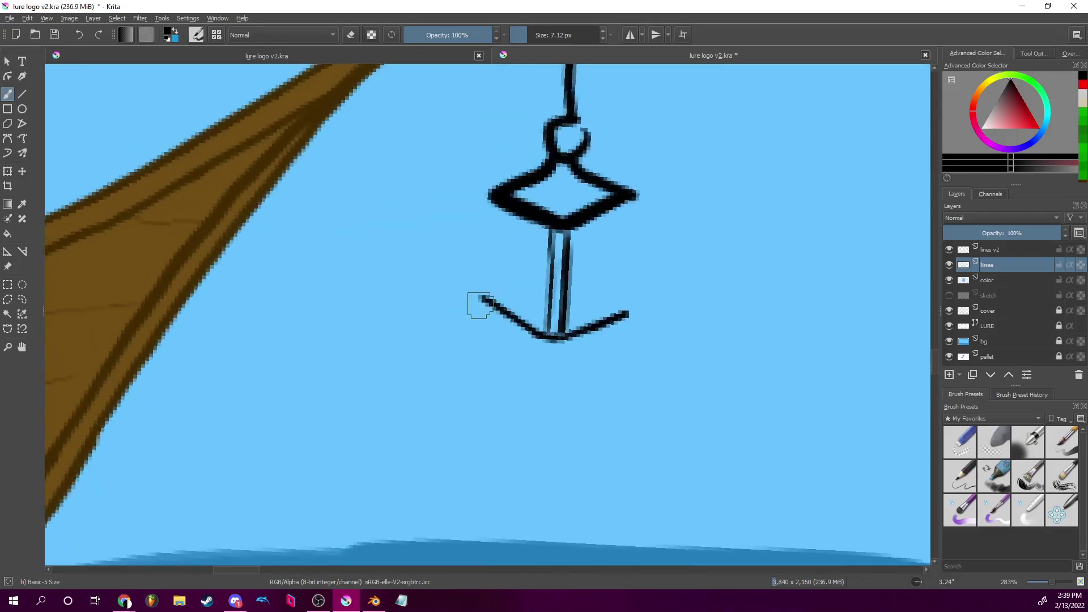
{"action": "left_click_drag", "start_coordinate": [484, 299], "coordinate": [482, 322]}
{"action": "left_click_drag", "start_coordinate": [622, 314], "coordinate": [622, 339]}
{"action": "left_click_drag", "start_coordinate": [920, 583], "coordinate": [913, 603]}
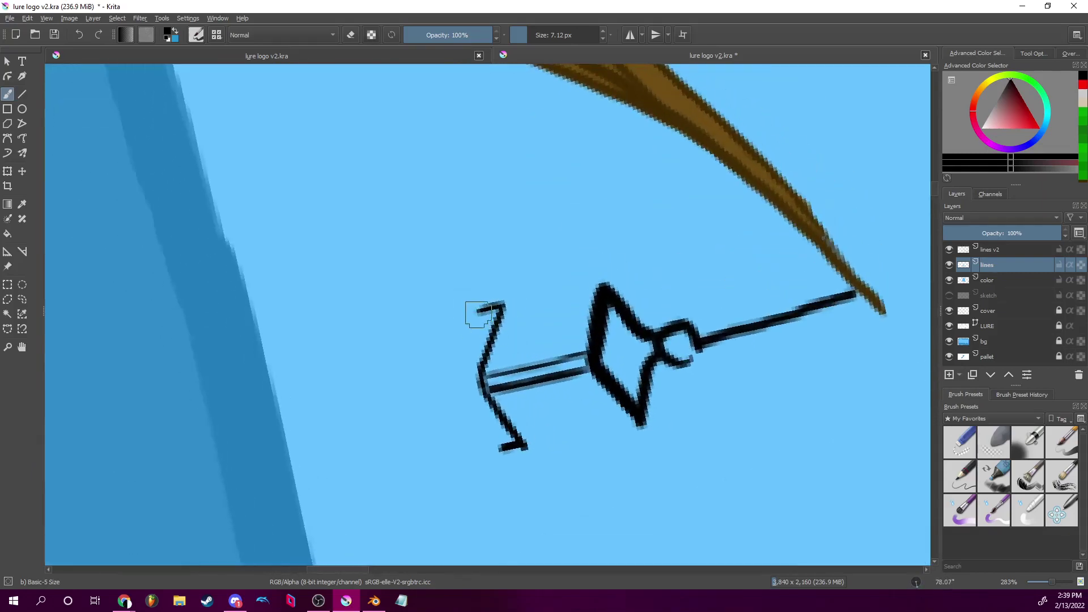
{"action": "left_click_drag", "start_coordinate": [479, 312], "coordinate": [463, 360]}
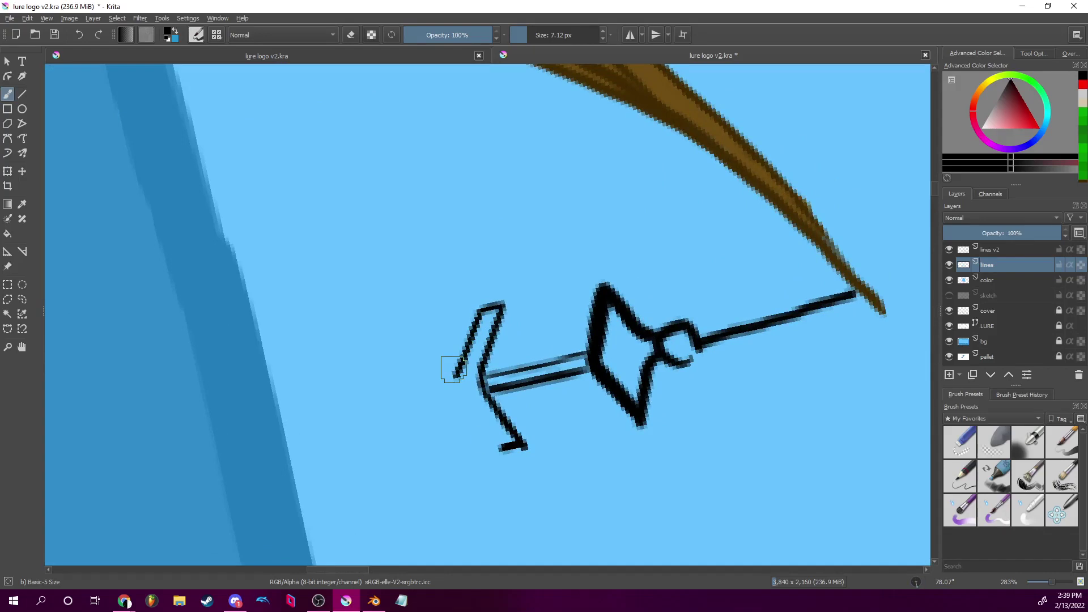
{"action": "mouse_move", "coordinate": [492, 439]}
{"action": "left_mouse_down"}
{"action": "mouse_move", "coordinate": [450, 390]}
{"action": "mouse_move", "coordinate": [499, 445]}
{"action": "left_mouse_up"}
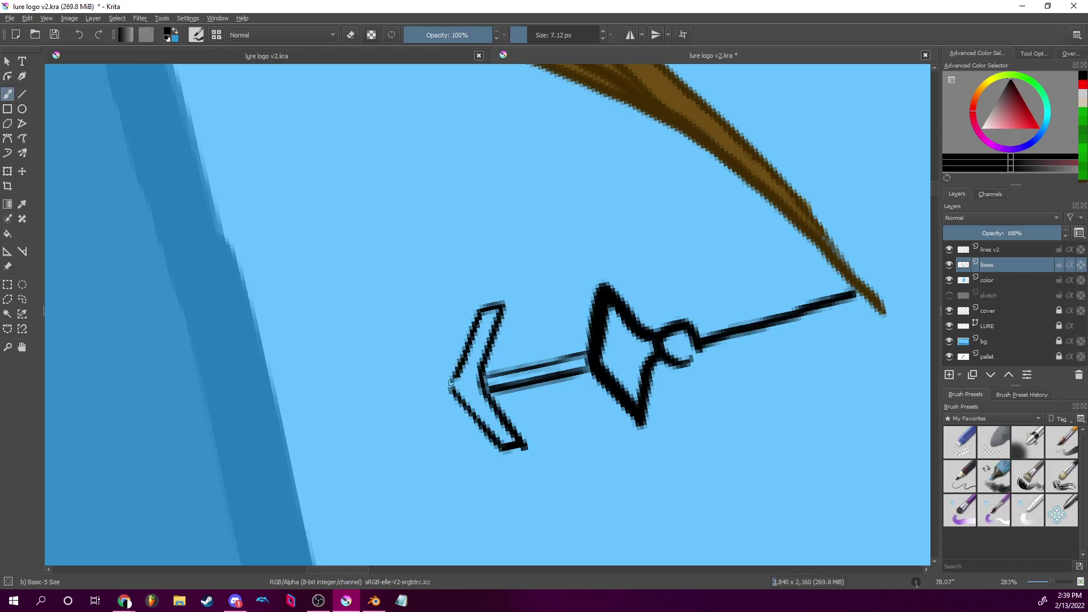
{"action": "left_click_drag", "start_coordinate": [452, 386], "coordinate": [460, 328]}
{"action": "left_click_drag", "start_coordinate": [917, 586], "coordinate": [921, 580]}
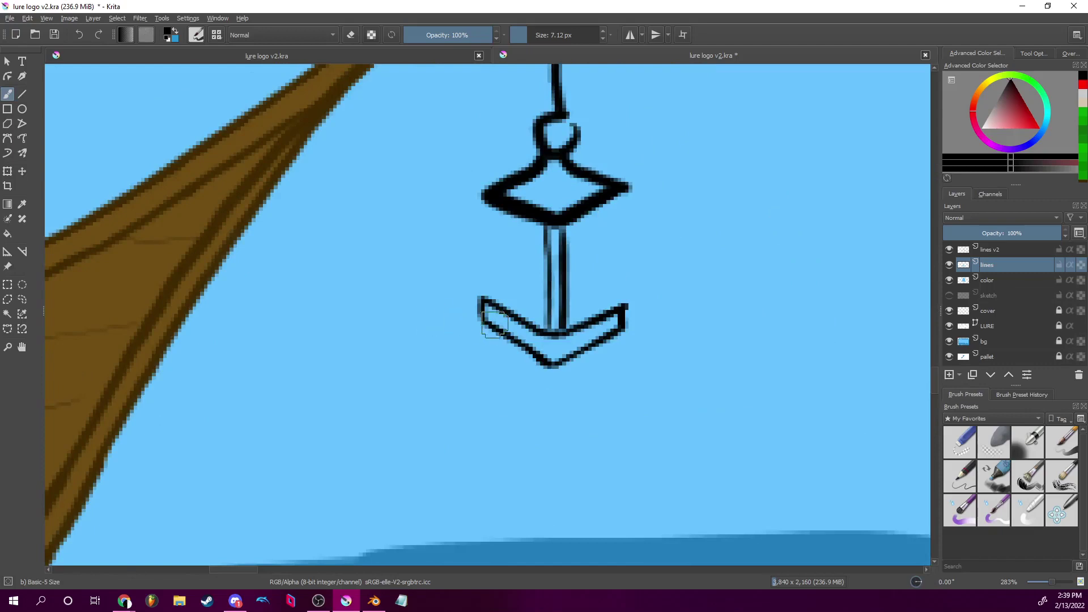
Thicken the lower edges of the lantern base and touch up the outline at its ends.
{"action": "left_click_drag", "start_coordinate": [517, 344], "coordinate": [555, 365]}
{"action": "left_click_drag", "start_coordinate": [918, 583], "coordinate": [923, 561]}
{"action": "left_click_drag", "start_coordinate": [543, 198], "coordinate": [548, 225]}
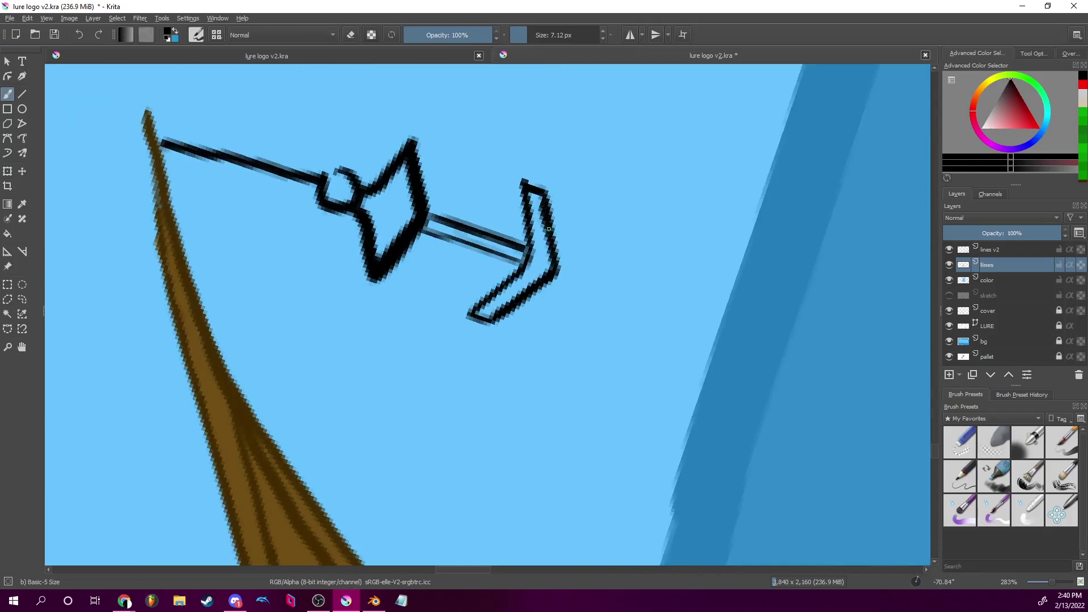
{"action": "left_click_drag", "start_coordinate": [521, 196], "coordinate": [525, 226]}
{"action": "key", "text": "ctrl+z"}
{"action": "key", "text": "e"}
{"action": "left_click_drag", "start_coordinate": [540, 212], "coordinate": [544, 268]}
{"action": "left_click", "coordinate": [348, 33]}
{"action": "left_click_drag", "start_coordinate": [471, 313], "coordinate": [482, 316]}
{"action": "left_click_drag", "start_coordinate": [540, 197], "coordinate": [532, 189]}
{"action": "left_click_drag", "start_coordinate": [926, 583], "coordinate": [930, 585]}
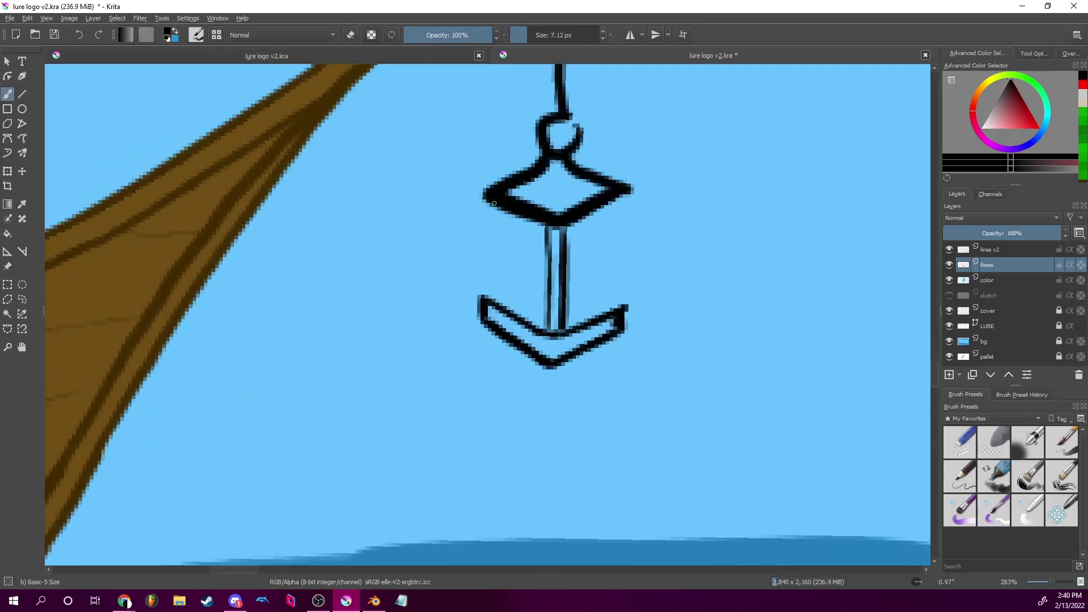
Draw a pair of close vertical lines near each outer corner, from cap to base, as the lantern's side posts.
{"action": "mouse_move", "coordinate": [496, 291]}
{"action": "left_mouse_down"}
{"action": "mouse_move", "coordinate": [495, 219]}
{"action": "mouse_move", "coordinate": [495, 271]}
{"action": "left_mouse_up"}
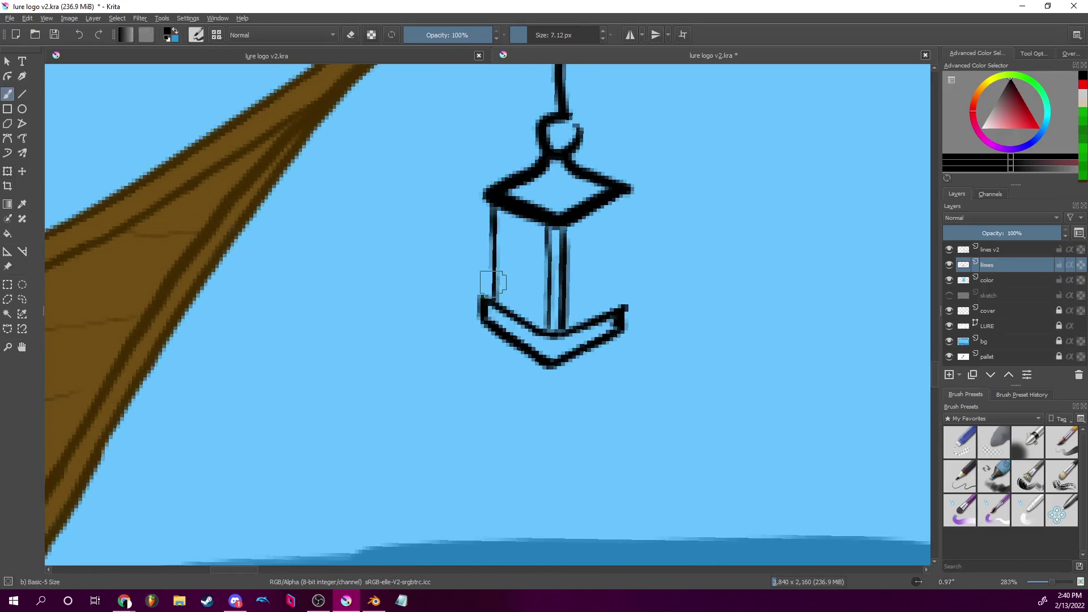
{"action": "mouse_move", "coordinate": [508, 220]}
{"action": "left_mouse_down"}
{"action": "mouse_move", "coordinate": [508, 294]}
{"action": "mouse_move", "coordinate": [510, 257]}
{"action": "left_mouse_up"}
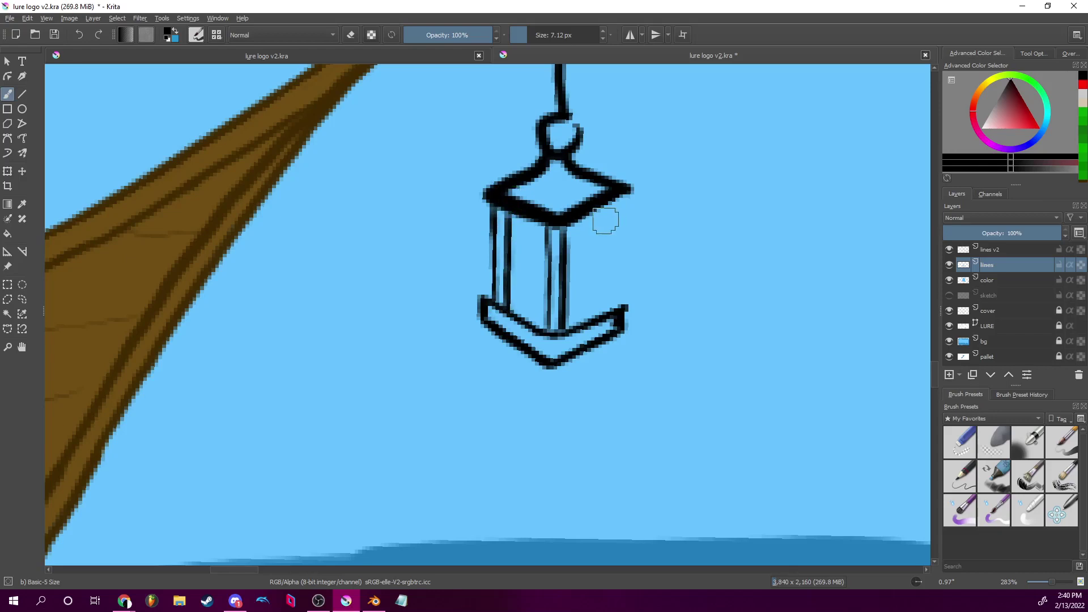
{"action": "mouse_move", "coordinate": [613, 295]}
{"action": "left_mouse_down"}
{"action": "mouse_move", "coordinate": [613, 197]}
{"action": "mouse_move", "coordinate": [613, 271]}
{"action": "left_mouse_up"}
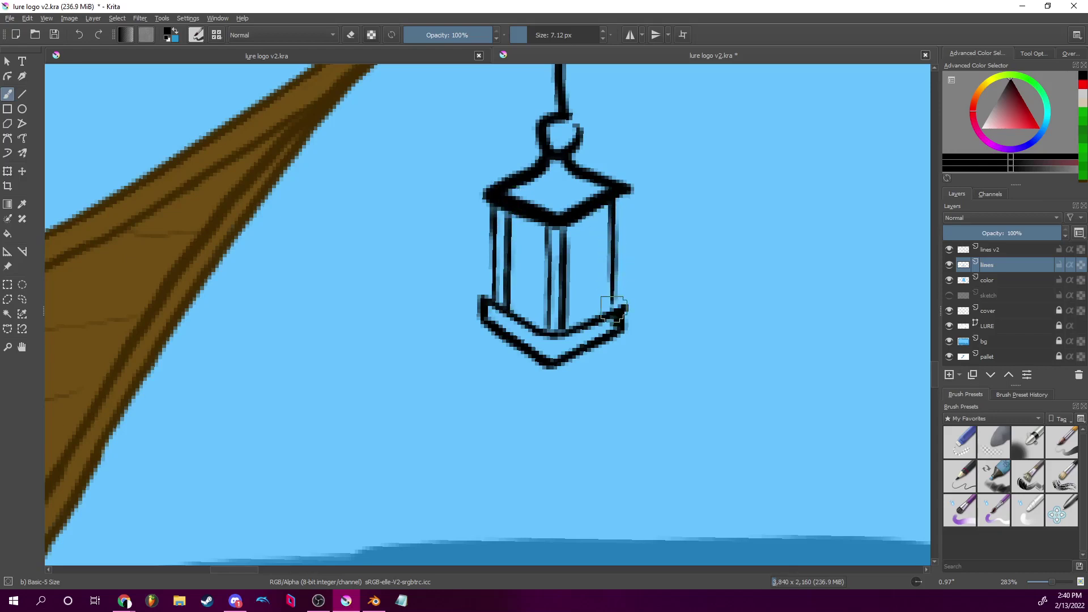
{"action": "left_click_drag", "start_coordinate": [598, 214], "coordinate": [598, 252]}
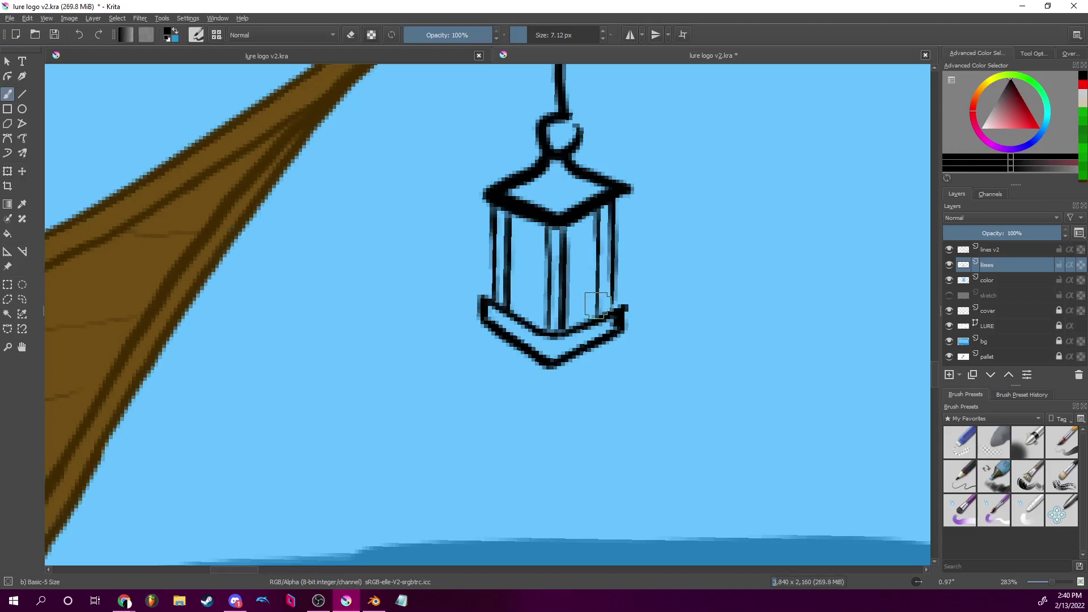
Thicken the short right end of the lantern base and trim its inner edge with the eraser.
{"action": "mouse_move", "coordinate": [1053, 577]}
{"action": "left_mouse_down"}
{"action": "mouse_move", "coordinate": [1045, 582]}
{"action": "mouse_move", "coordinate": [1058, 584]}
{"action": "left_mouse_up"}
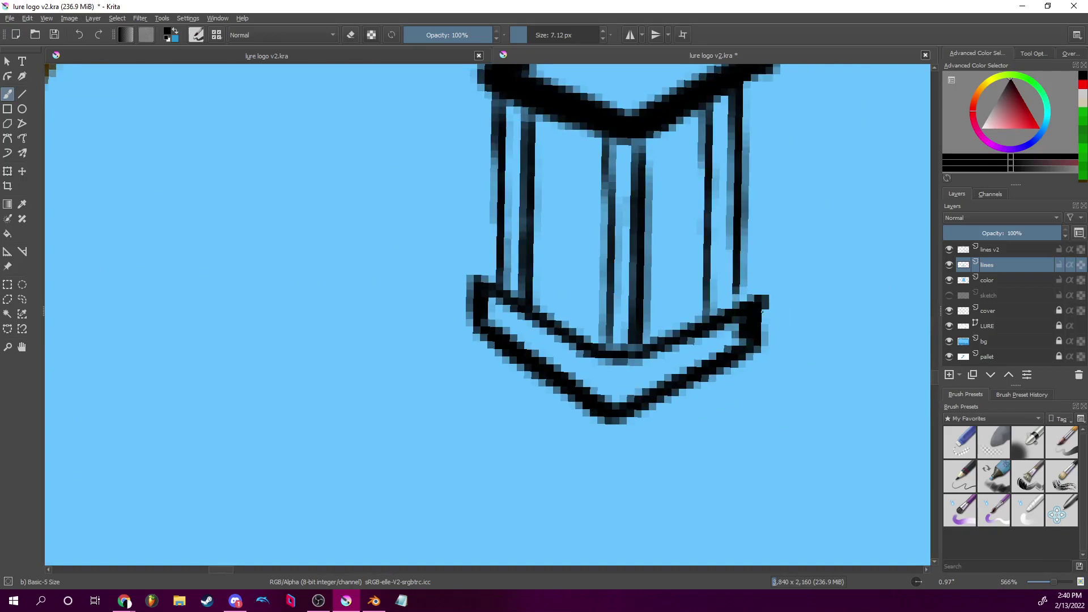
{"action": "left_click_drag", "start_coordinate": [761, 328], "coordinate": [753, 312]}
{"action": "left_click", "coordinate": [352, 36]}
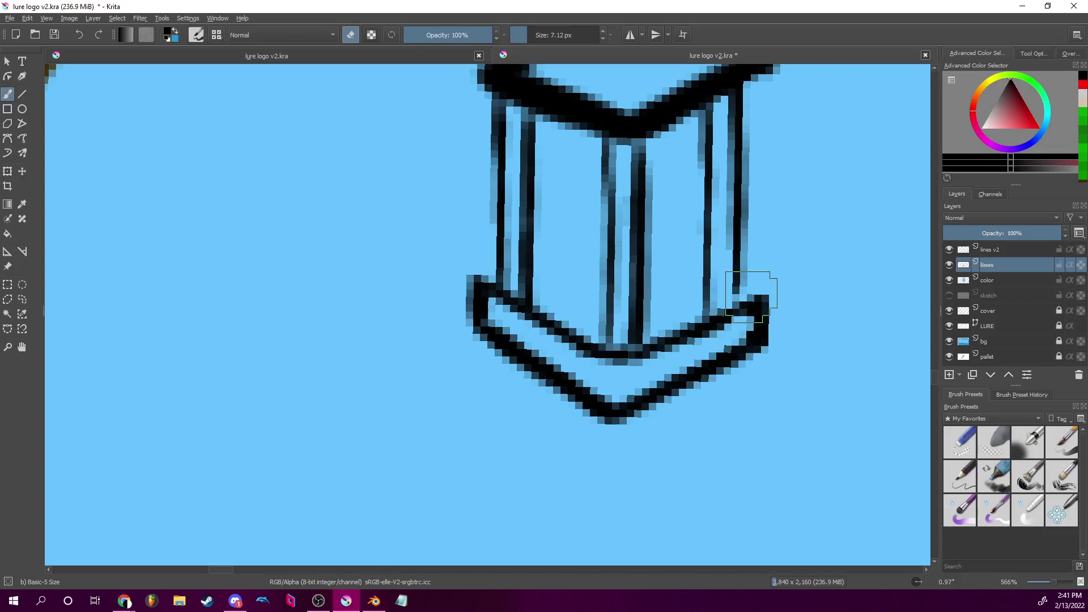
{"action": "mouse_move", "coordinate": [748, 297]}
{"action": "left_mouse_down"}
{"action": "mouse_move", "coordinate": [732, 303]}
{"action": "mouse_move", "coordinate": [743, 327]}
{"action": "left_mouse_up"}
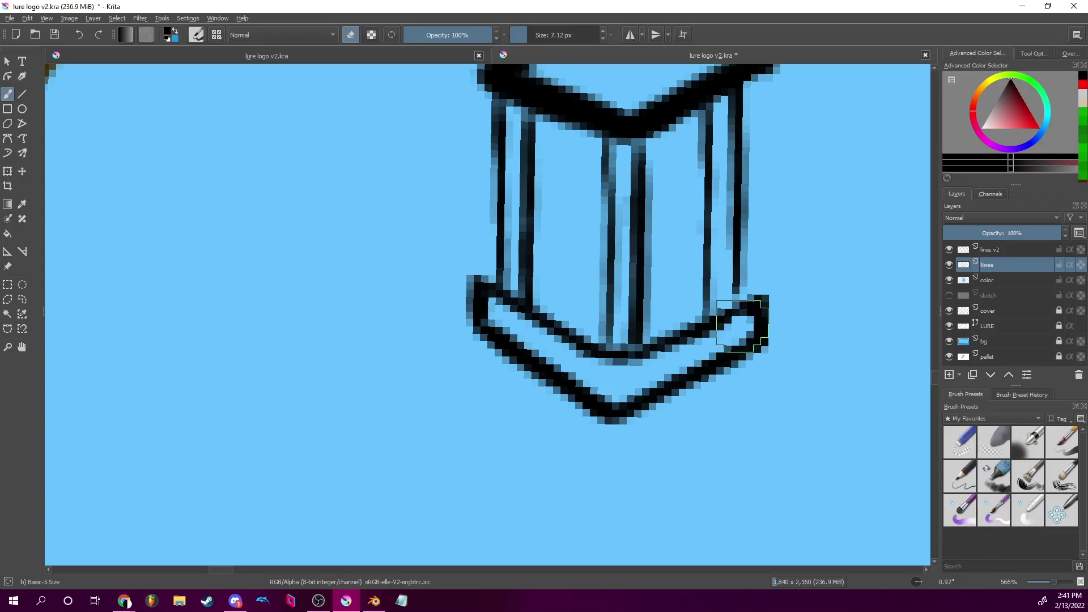
{"action": "left_click_drag", "start_coordinate": [794, 297], "coordinate": [746, 363]}
Paint the three lantern posts dark gray on the color layer, using the palette's gray swatch.
{"action": "left_click", "coordinate": [995, 283]}
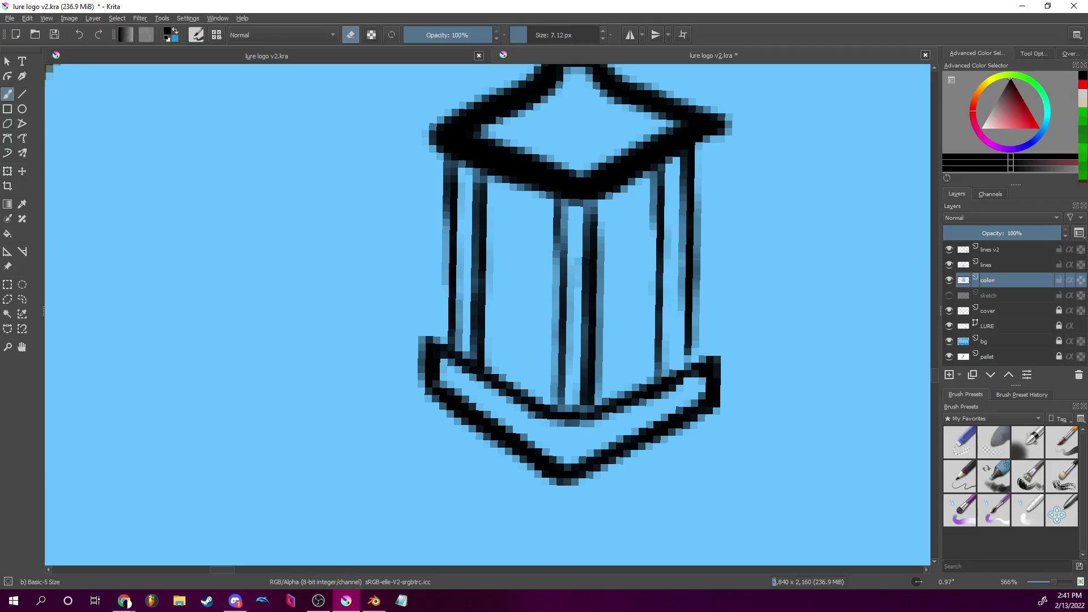
{"action": "scroll", "coordinate": [1085, 151], "scroll_direction": "down", "scroll_amount": 2}
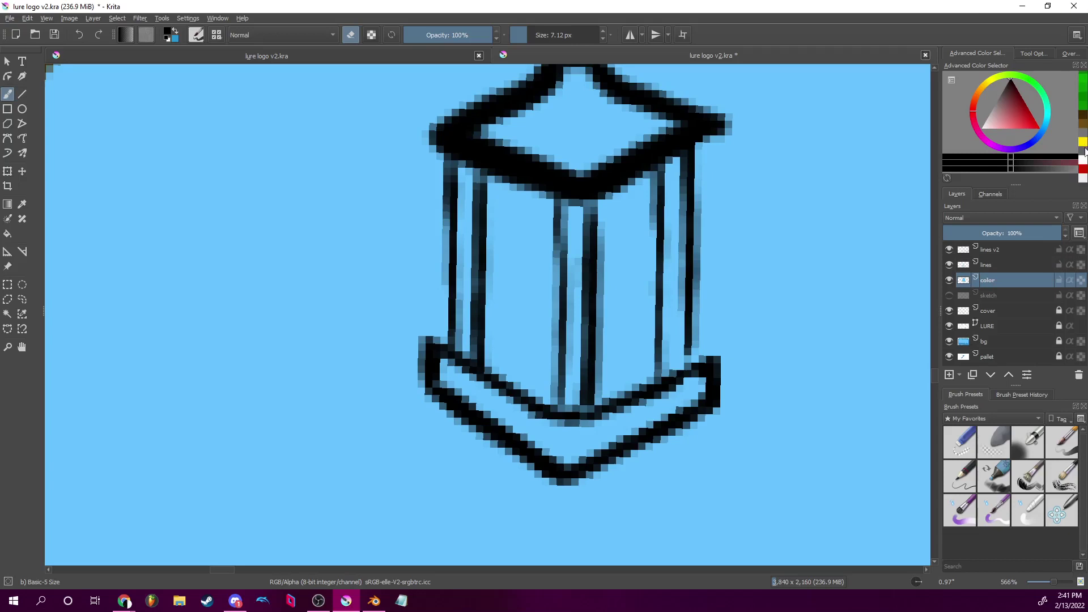
{"action": "left_click", "coordinate": [1085, 150]}
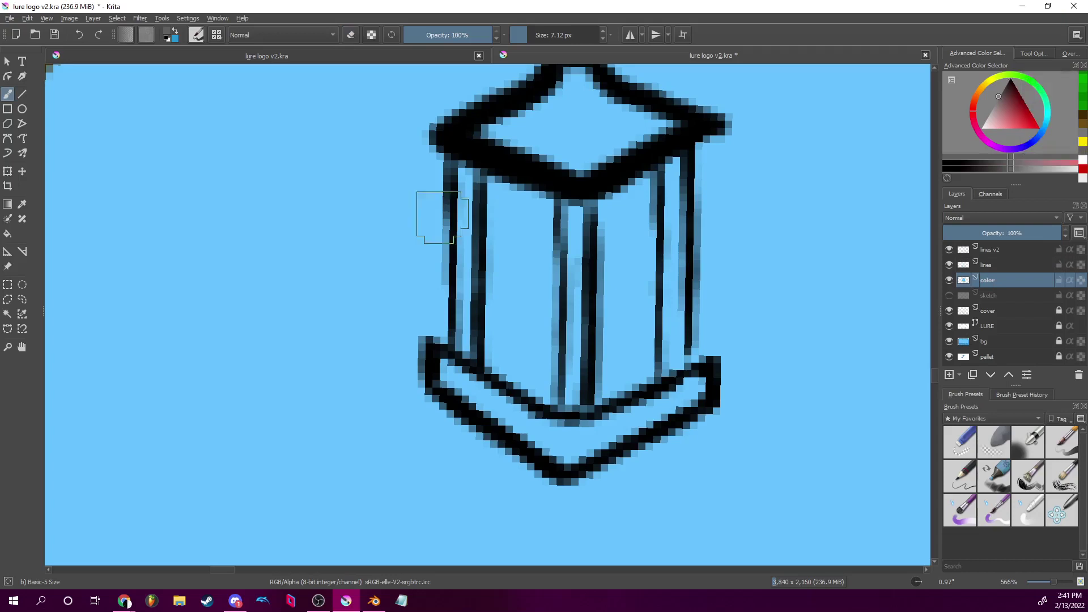
{"action": "left_click_drag", "start_coordinate": [466, 274], "coordinate": [466, 176]}
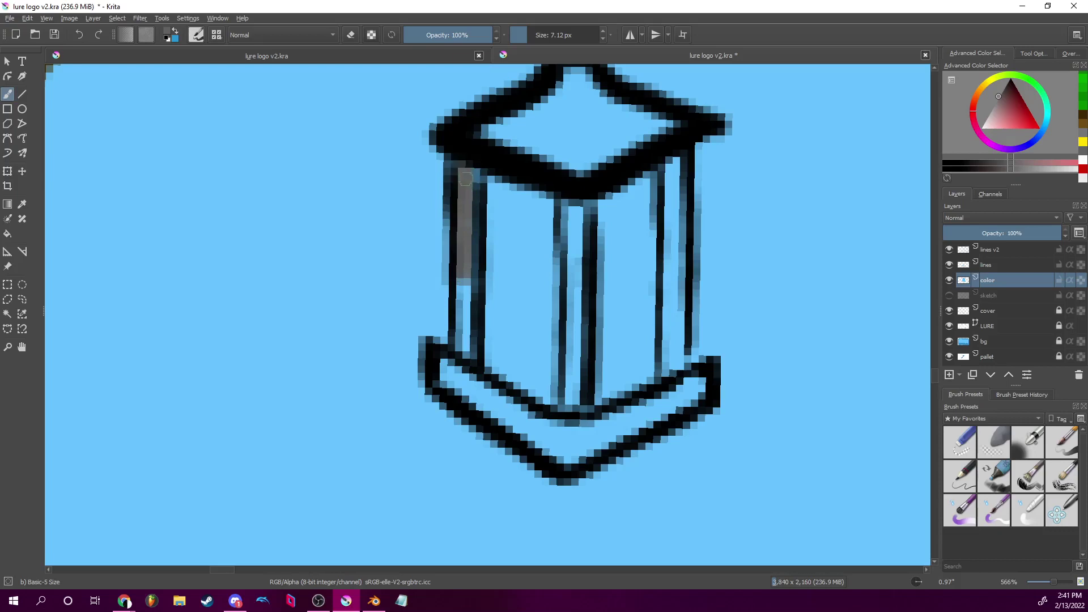
{"action": "mouse_move", "coordinate": [464, 334]}
{"action": "left_mouse_down"}
{"action": "mouse_move", "coordinate": [463, 281]}
{"action": "mouse_move", "coordinate": [464, 343]}
{"action": "left_mouse_up"}
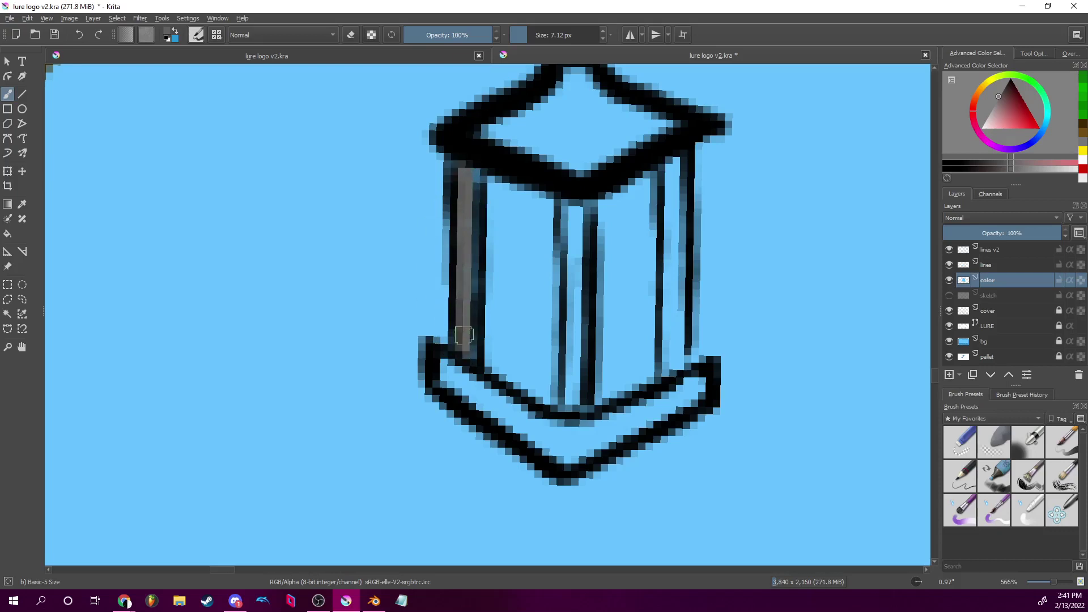
{"action": "mouse_move", "coordinate": [573, 253]}
{"action": "left_mouse_down"}
{"action": "mouse_move", "coordinate": [571, 213]}
{"action": "mouse_move", "coordinate": [569, 292]}
{"action": "mouse_move", "coordinate": [565, 268]}
{"action": "left_mouse_up"}
{"action": "mouse_move", "coordinate": [575, 322]}
{"action": "left_mouse_down"}
{"action": "mouse_move", "coordinate": [570, 404]}
{"action": "mouse_move", "coordinate": [567, 383]}
{"action": "left_mouse_up"}
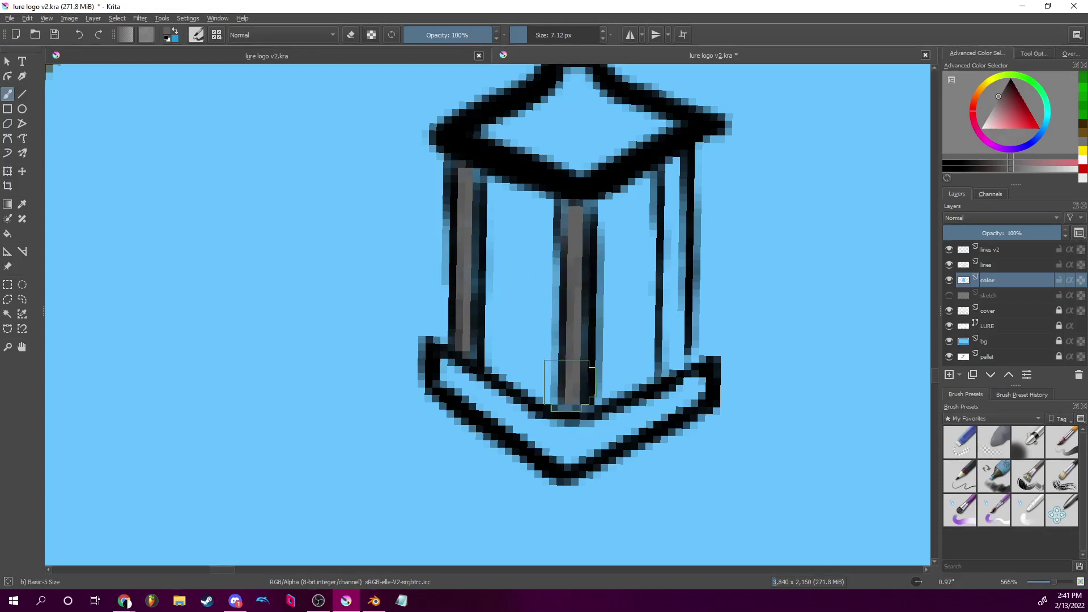
{"action": "mouse_move", "coordinate": [672, 170]}
{"action": "left_mouse_down"}
{"action": "mouse_move", "coordinate": [673, 363]}
{"action": "mouse_move", "coordinate": [680, 294]}
{"action": "mouse_move", "coordinate": [680, 340]}
{"action": "mouse_move", "coordinate": [664, 315]}
{"action": "mouse_move", "coordinate": [679, 296]}
{"action": "mouse_move", "coordinate": [675, 186]}
{"action": "left_mouse_up"}
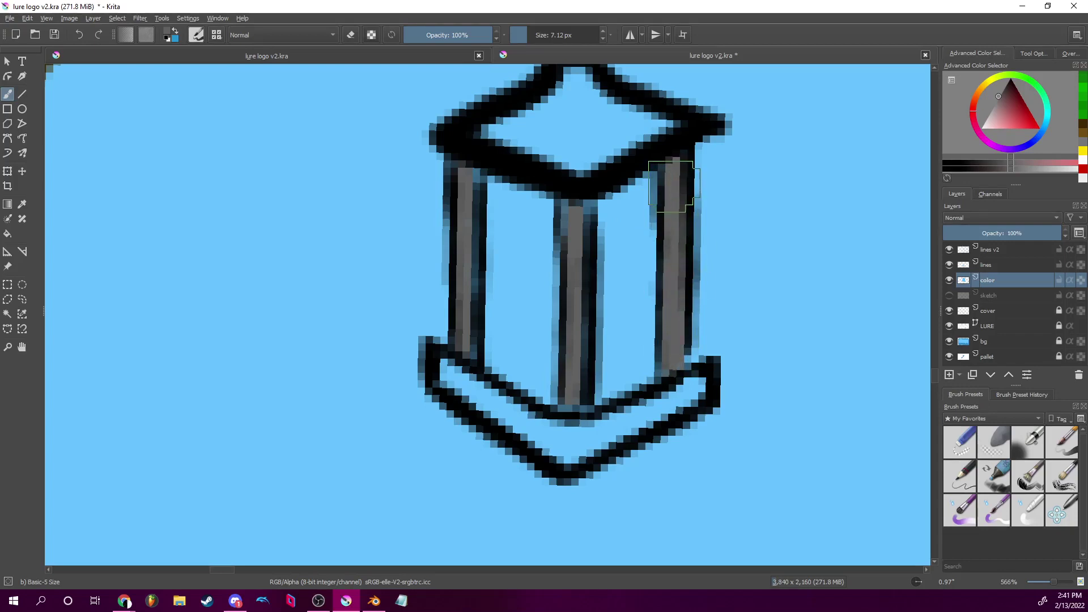
{"action": "left_click_drag", "start_coordinate": [573, 413], "coordinate": [578, 412]}
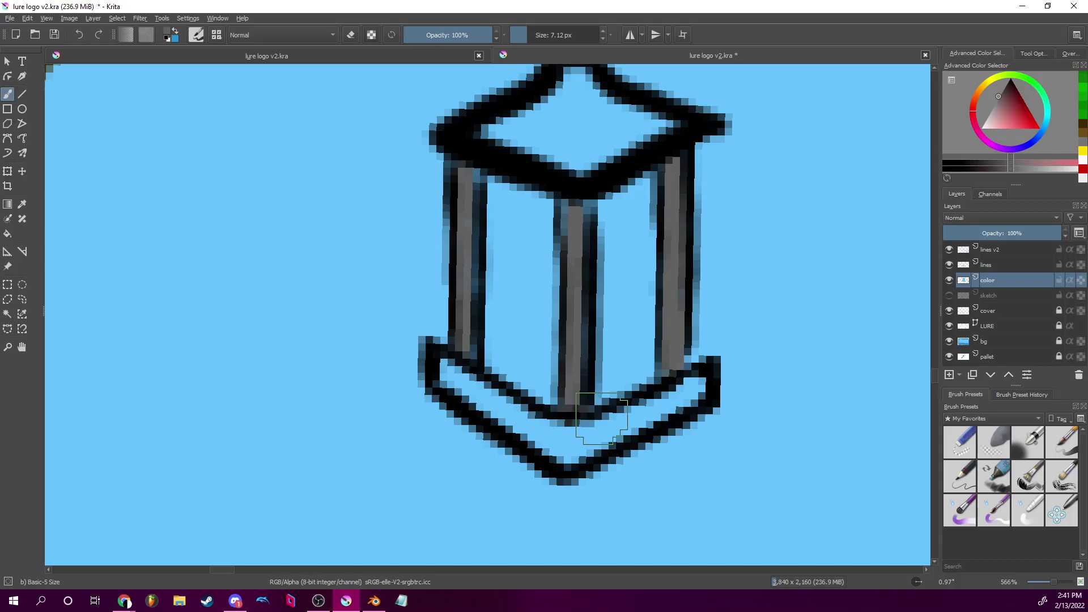
Fill the lantern's V-shaped base and diamond-shaped cap with the same dark gray.
{"action": "left_click_drag", "start_coordinate": [916, 582], "coordinate": [916, 582]}
{"action": "mouse_move", "coordinate": [384, 408]}
{"action": "left_mouse_down"}
{"action": "mouse_move", "coordinate": [416, 306]}
{"action": "mouse_move", "coordinate": [379, 415]}
{"action": "mouse_move", "coordinate": [370, 398]}
{"action": "mouse_move", "coordinate": [399, 462]}
{"action": "mouse_move", "coordinate": [391, 399]}
{"action": "mouse_move", "coordinate": [415, 453]}
{"action": "mouse_move", "coordinate": [350, 265]}
{"action": "left_mouse_up"}
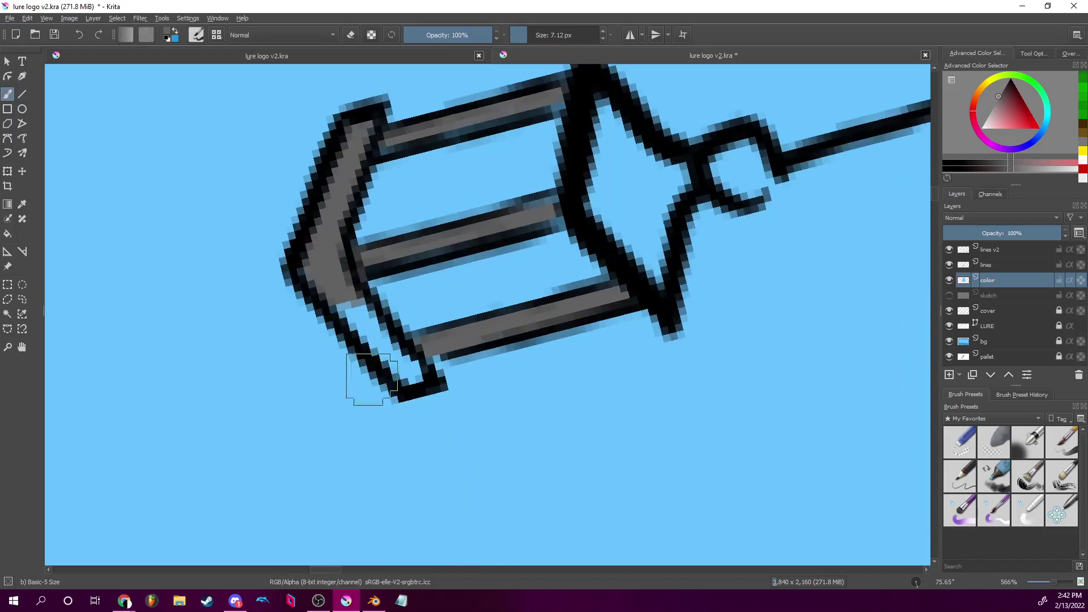
{"action": "mouse_move", "coordinate": [368, 333]}
{"action": "left_mouse_down"}
{"action": "mouse_move", "coordinate": [383, 356]}
{"action": "mouse_move", "coordinate": [350, 297]}
{"action": "mouse_move", "coordinate": [420, 372]}
{"action": "mouse_move", "coordinate": [393, 375]}
{"action": "mouse_move", "coordinate": [390, 352]}
{"action": "left_mouse_up"}
{"action": "scroll", "coordinate": [626, 262], "scroll_direction": "up", "scroll_amount": 3}
{"action": "mouse_move", "coordinate": [593, 233]}
{"action": "left_mouse_down"}
{"action": "mouse_move", "coordinate": [586, 274]}
{"action": "mouse_move", "coordinate": [598, 192]}
{"action": "mouse_move", "coordinate": [630, 261]}
{"action": "mouse_move", "coordinate": [652, 249]}
{"action": "mouse_move", "coordinate": [664, 262]}
{"action": "mouse_move", "coordinate": [638, 320]}
{"action": "mouse_move", "coordinate": [578, 275]}
{"action": "mouse_move", "coordinate": [604, 258]}
{"action": "mouse_move", "coordinate": [638, 281]}
{"action": "mouse_move", "coordinate": [630, 304]}
{"action": "left_mouse_up"}
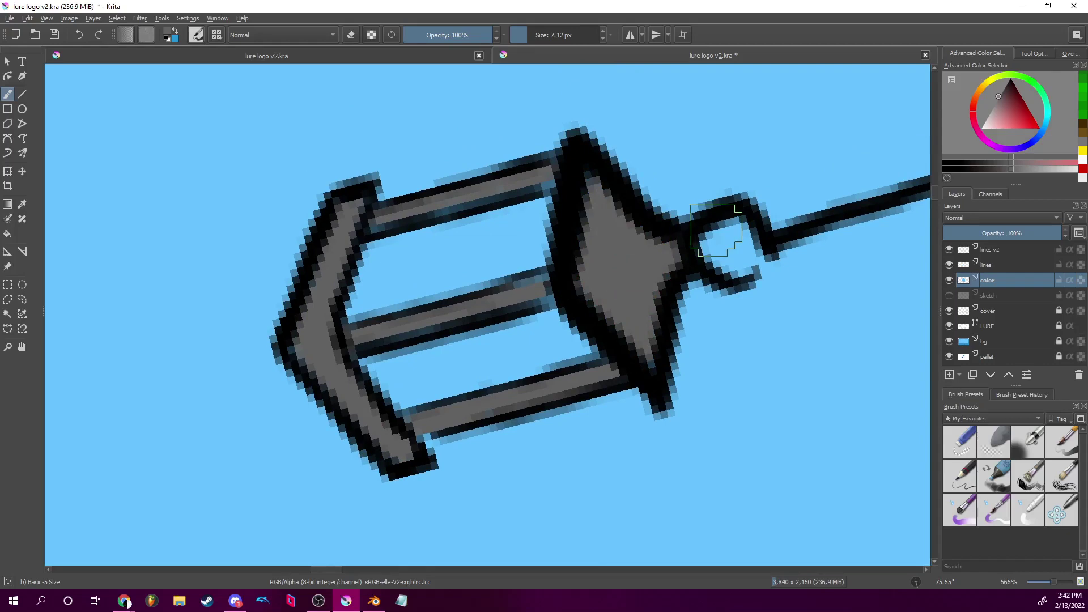
Paint a round yellow light in the middle of the lantern with an 18.16 px brush on the color layer.
{"action": "left_click", "coordinate": [916, 583]}
{"action": "left_click", "coordinate": [1083, 150]}
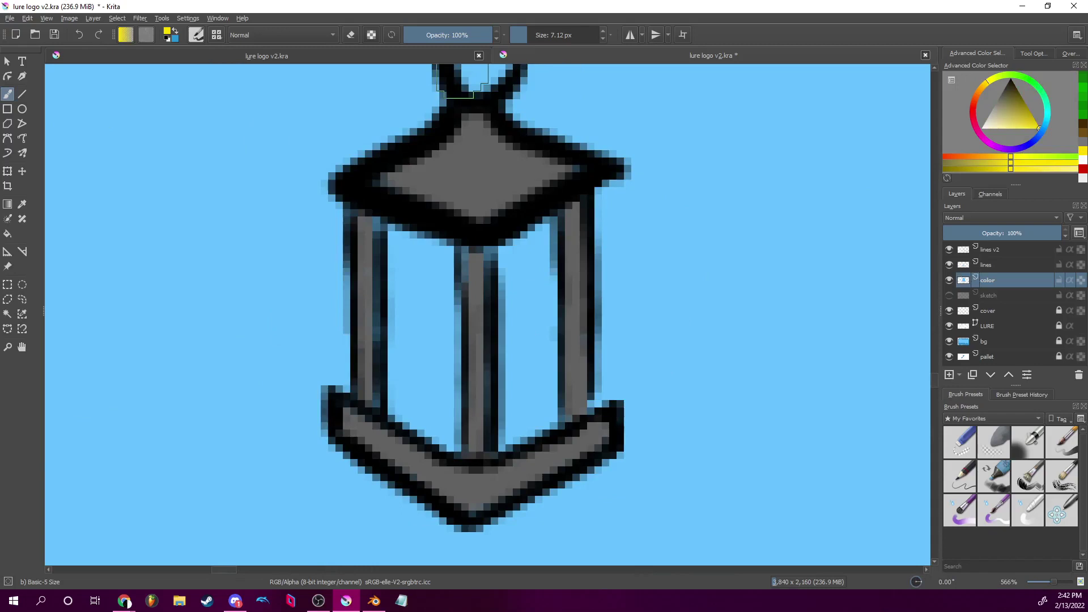
{"action": "left_click", "coordinate": [533, 36]}
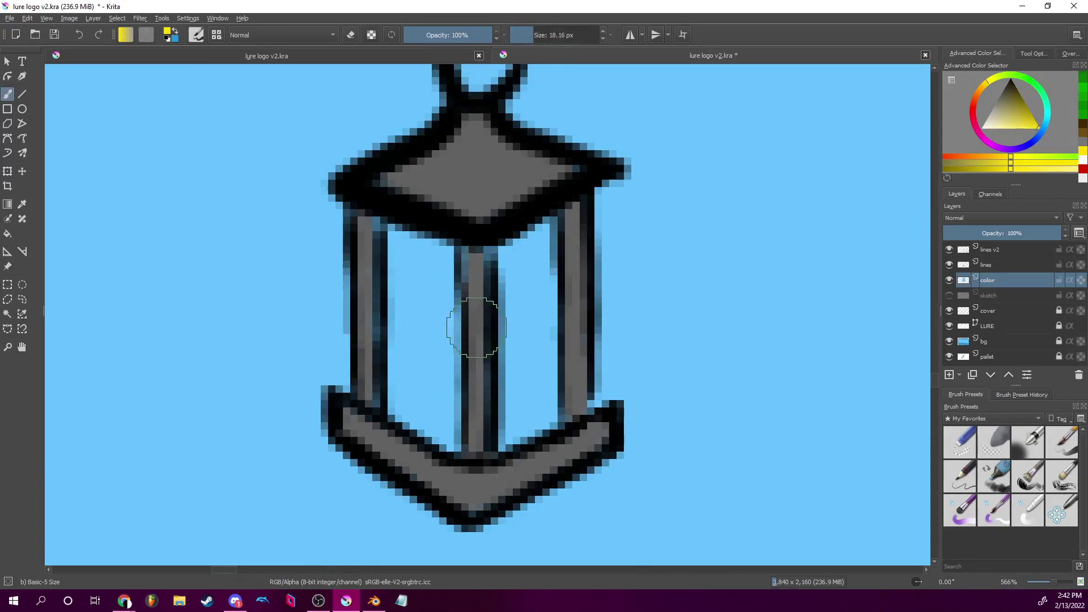
{"action": "left_click", "coordinate": [477, 332]}
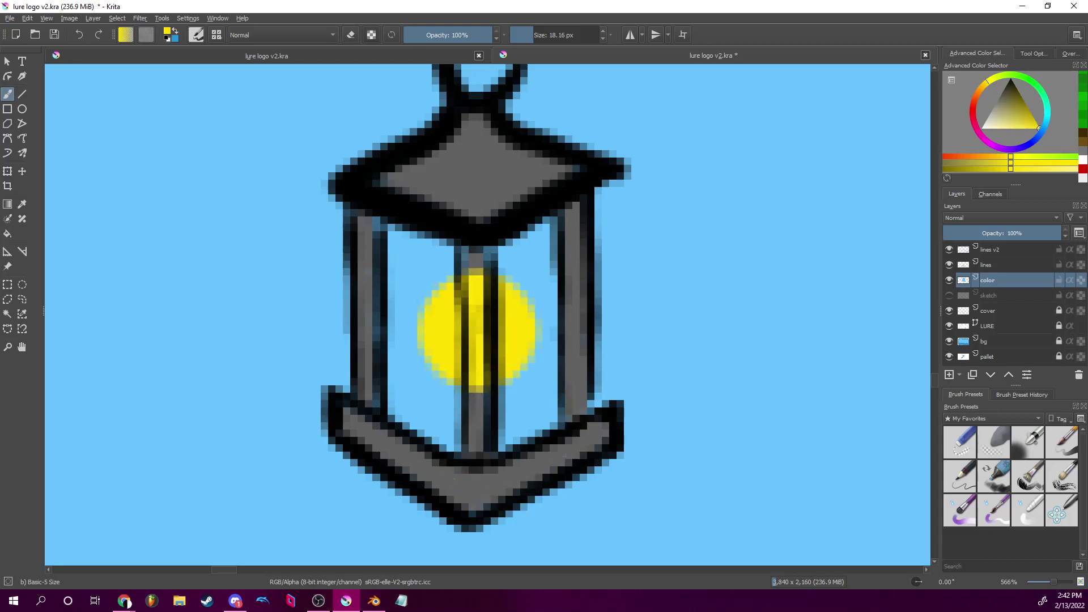
{"action": "key", "text": "ctrl+z"}
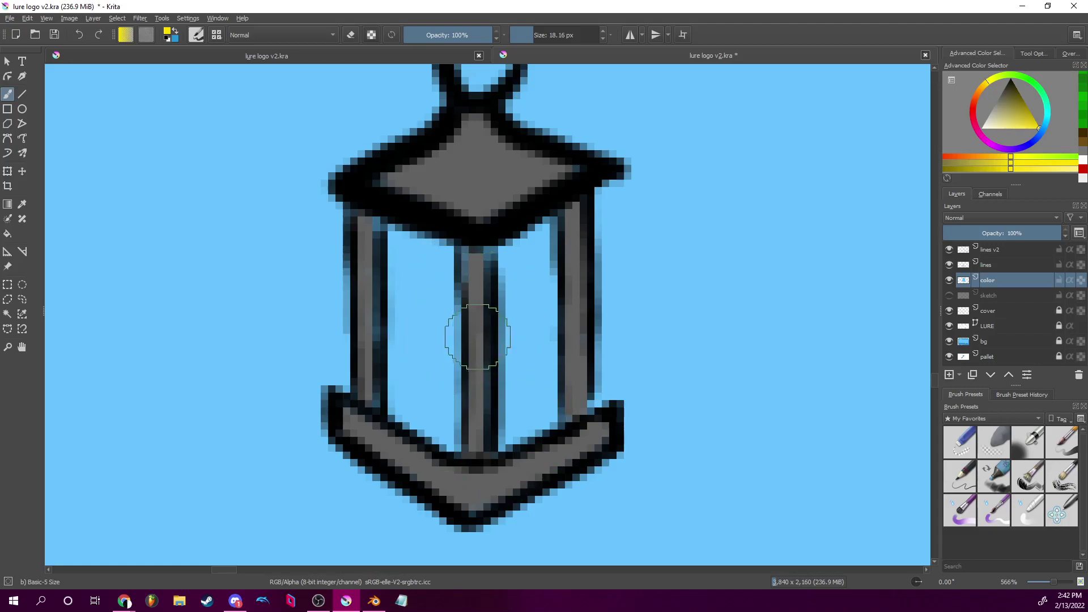
{"action": "left_click", "coordinate": [475, 337]}
{"action": "left_click", "coordinate": [483, 342]}
{"action": "left_click", "coordinate": [471, 342]}
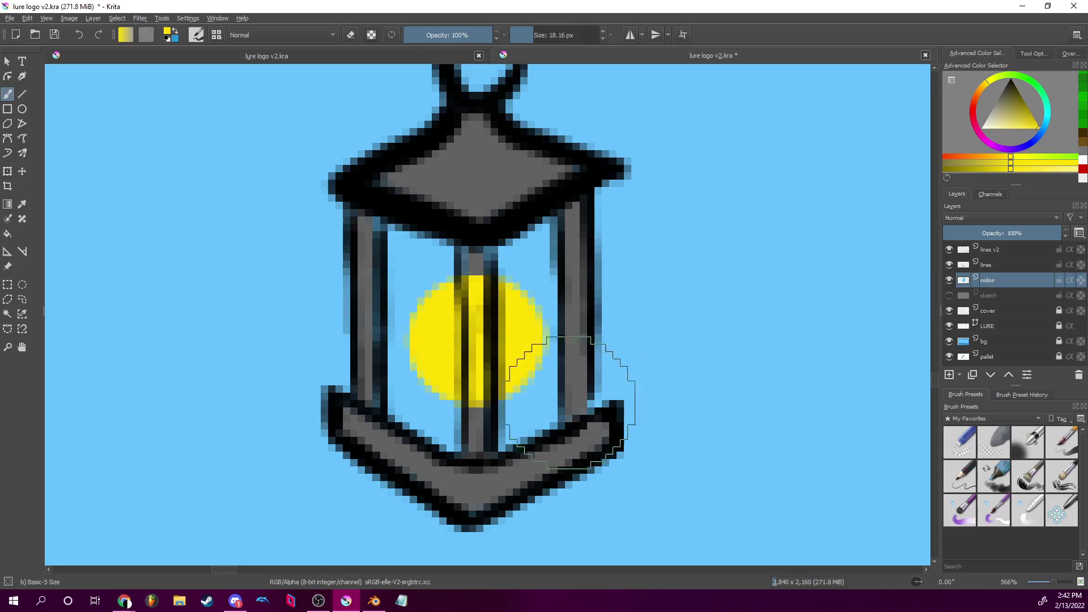
Repaint the front post dark gray over the yellow light, using a 4.63 px brush.
{"action": "left_click", "coordinate": [1084, 152]}
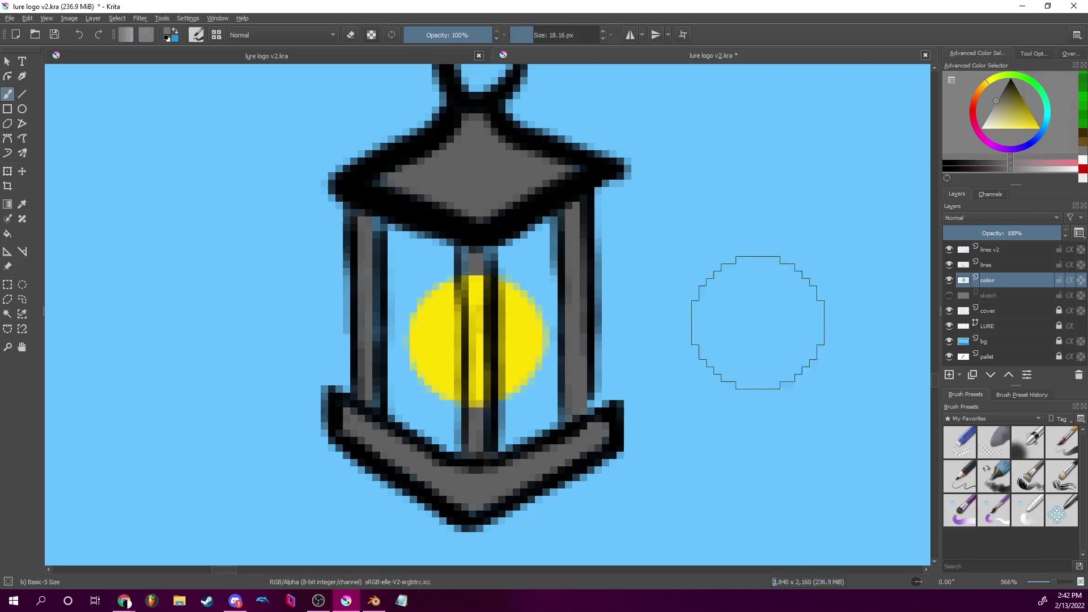
{"action": "left_click_drag", "start_coordinate": [475, 317], "coordinate": [479, 275]}
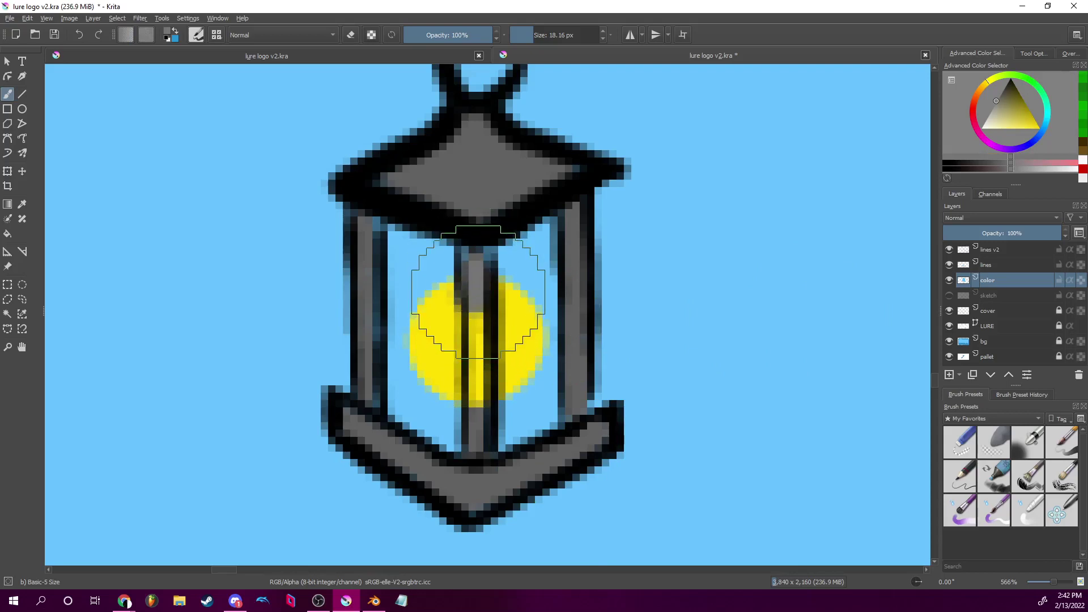
{"action": "left_click_drag", "start_coordinate": [526, 34], "coordinate": [535, 30]}
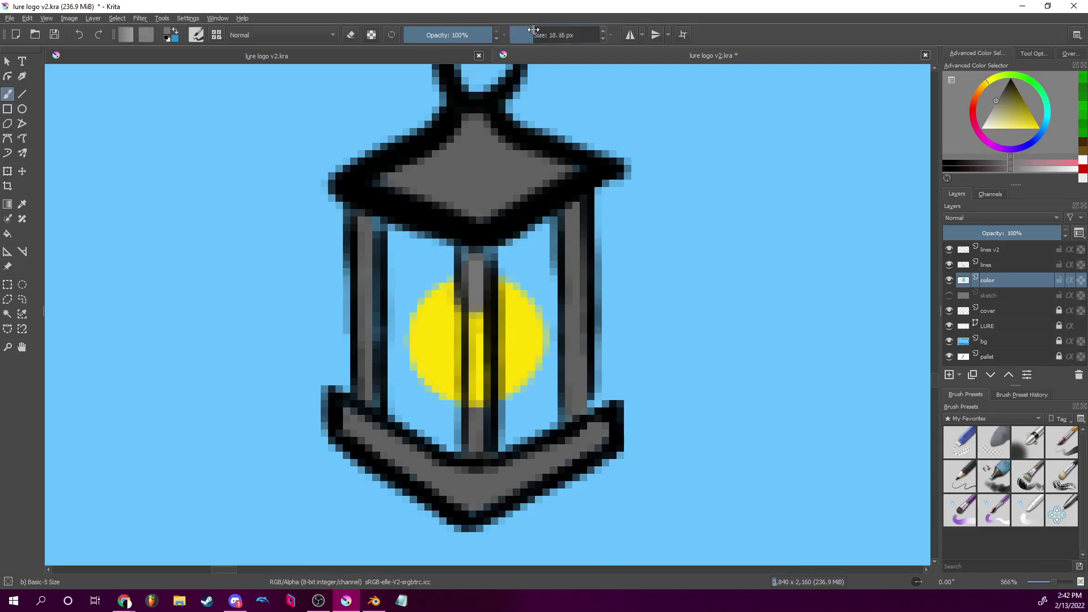
{"action": "left_click", "coordinate": [526, 34]}
{"action": "mouse_move", "coordinate": [497, 310]}
{"action": "left_mouse_down"}
{"action": "mouse_move", "coordinate": [478, 327]}
{"action": "mouse_move", "coordinate": [468, 299]}
{"action": "mouse_move", "coordinate": [480, 302]}
{"action": "mouse_move", "coordinate": [478, 328]}
{"action": "mouse_move", "coordinate": [478, 297]}
{"action": "left_mouse_up"}
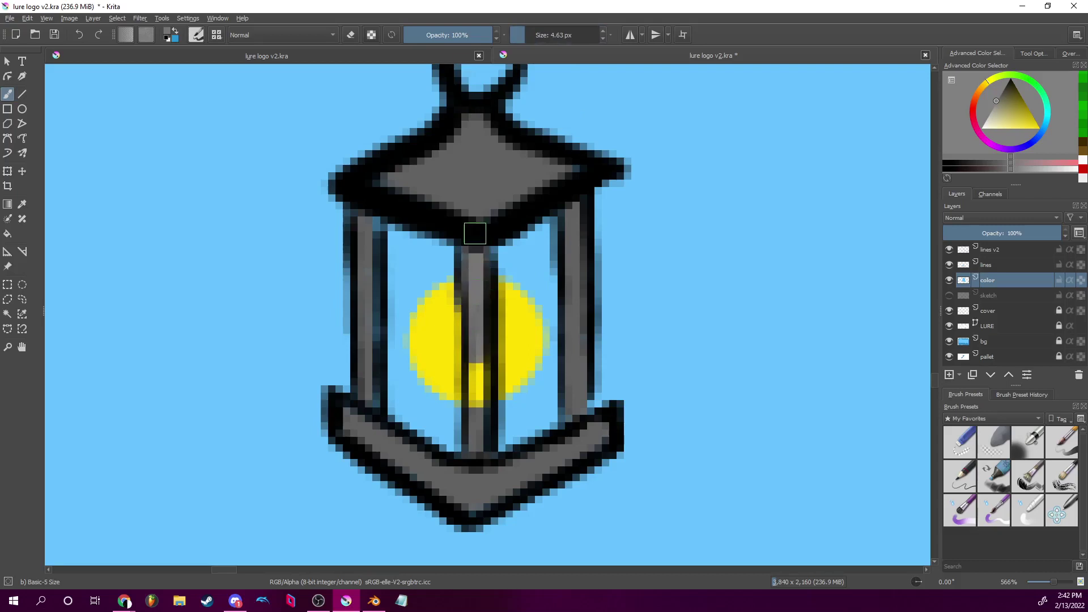
{"action": "mouse_move", "coordinate": [476, 363]}
{"action": "left_mouse_down"}
{"action": "mouse_move", "coordinate": [474, 410]}
{"action": "mouse_move", "coordinate": [476, 365]}
{"action": "mouse_move", "coordinate": [466, 369]}
{"action": "mouse_move", "coordinate": [477, 434]}
{"action": "left_mouse_up"}
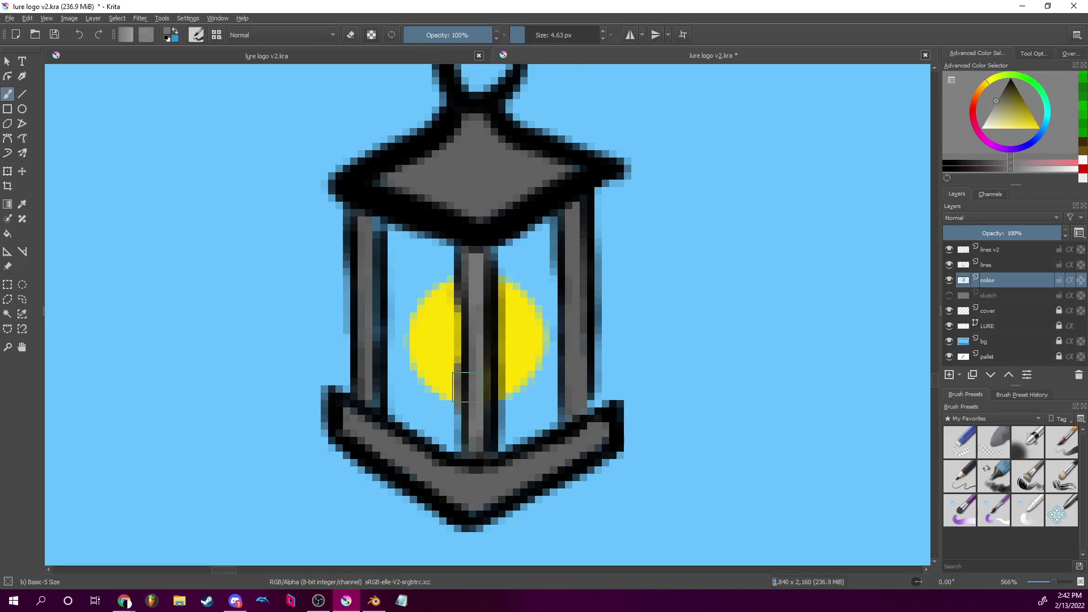
Save the lure logo illustration with the redrawn lantern.
{"action": "left_click_drag", "start_coordinate": [1053, 582], "coordinate": [1041, 579]}
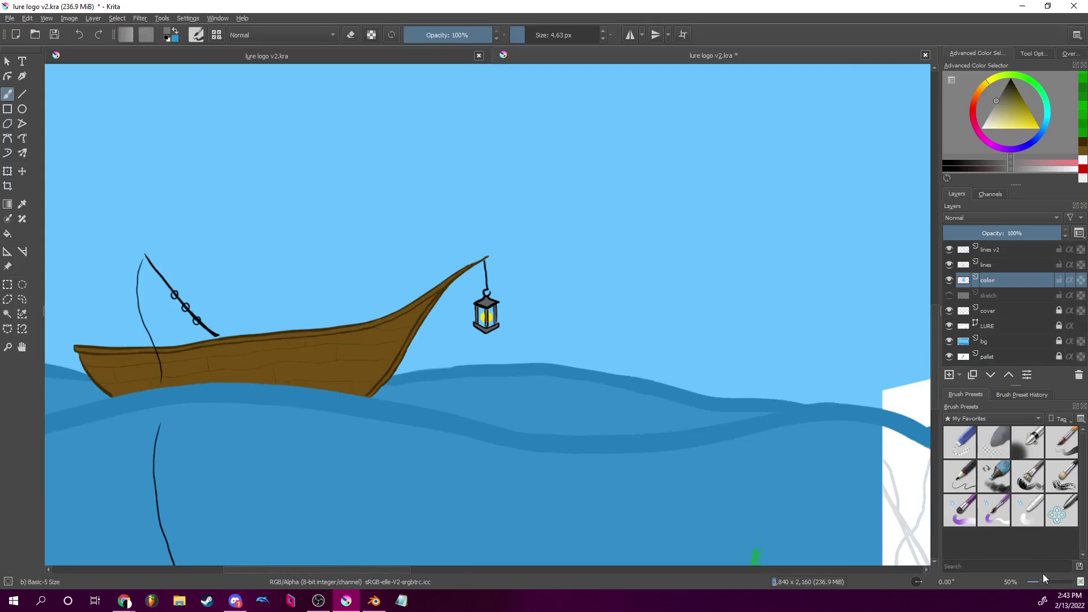
{"action": "left_click_drag", "start_coordinate": [1045, 581], "coordinate": [1037, 582]}
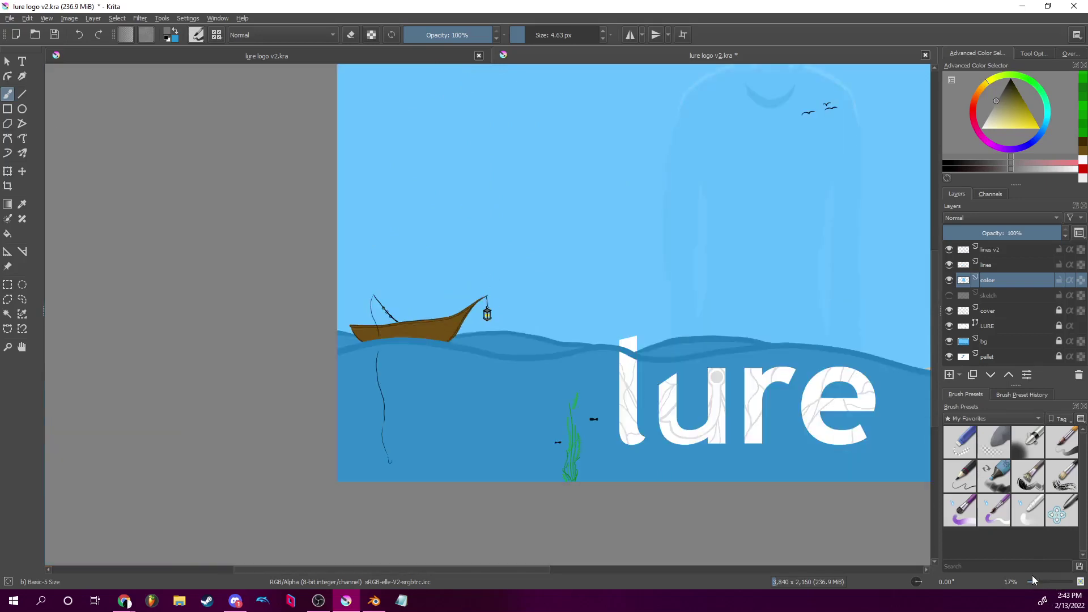
{"action": "left_click", "coordinate": [1082, 584]}
{"action": "left_click", "coordinate": [1082, 583]}
{"action": "mouse_move", "coordinate": [707, 449]}
{"action": "left_mouse_down"}
{"action": "mouse_move", "coordinate": [710, 435]}
{"action": "mouse_move", "coordinate": [702, 441]}
{"action": "left_mouse_up"}
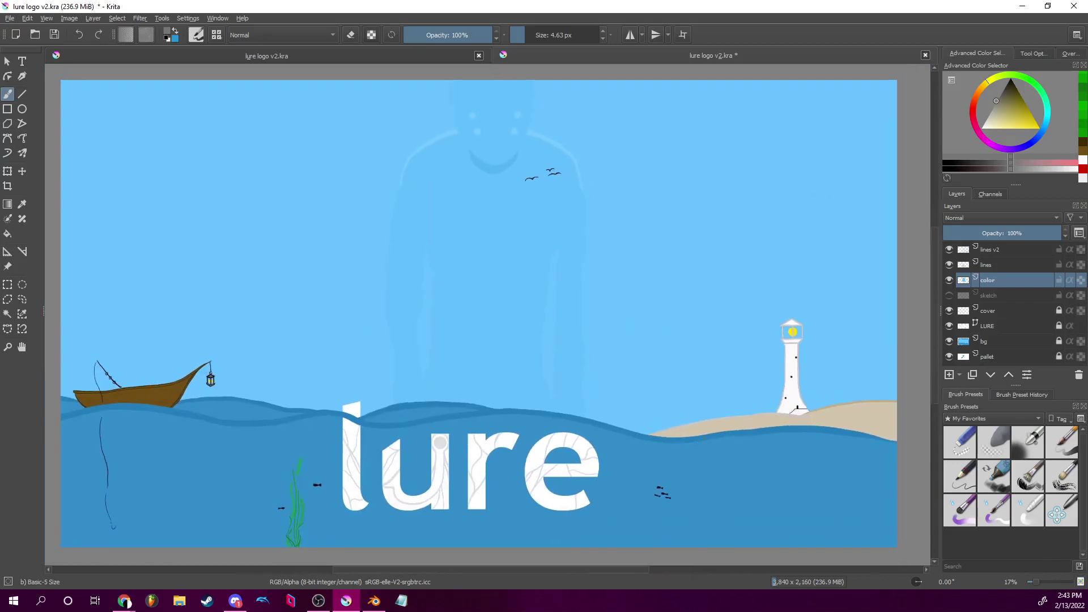
{"action": "key", "text": "ctrl+s"}
{"action": "key", "text": "alt+Tab"}
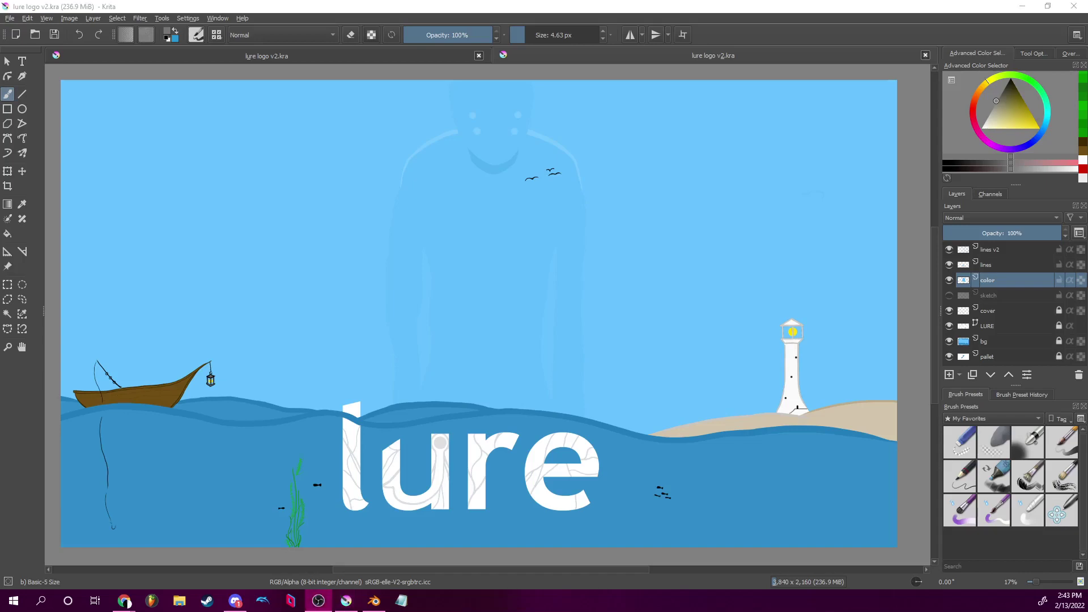